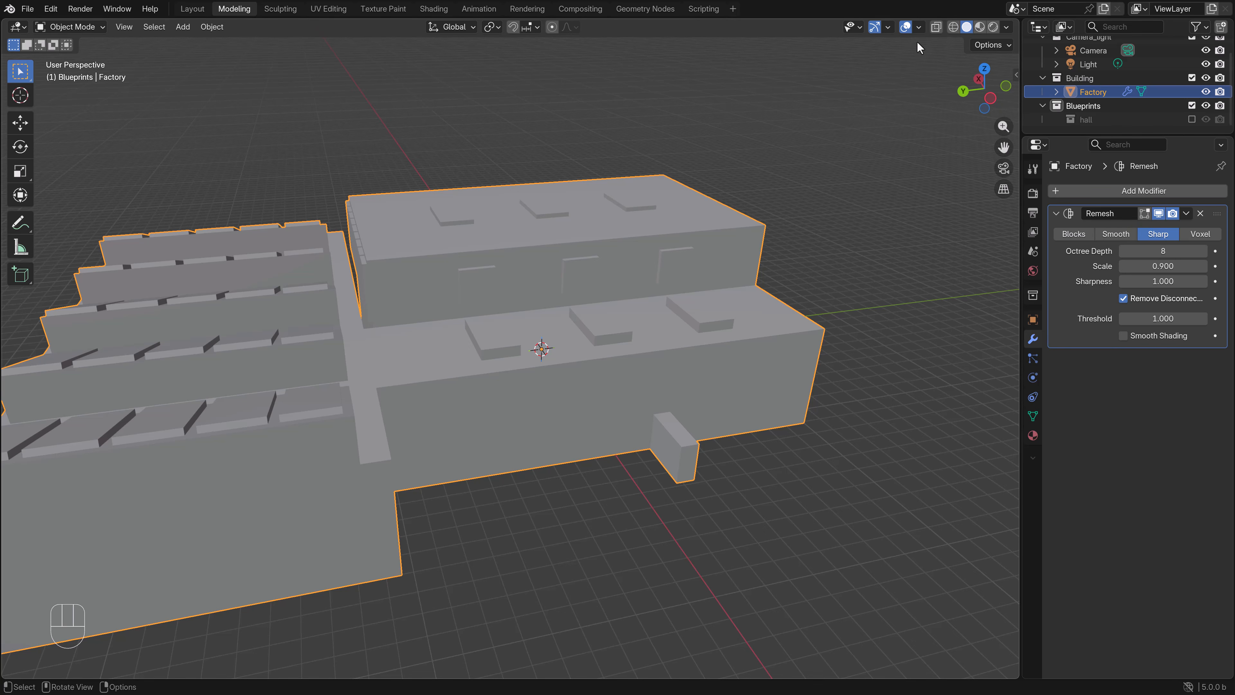
# Step: Turn on the wireframe overlay and examine the remeshed topology of the Factory's roof and windows
pyautogui.click(919, 27)
pyautogui.click(826, 258)
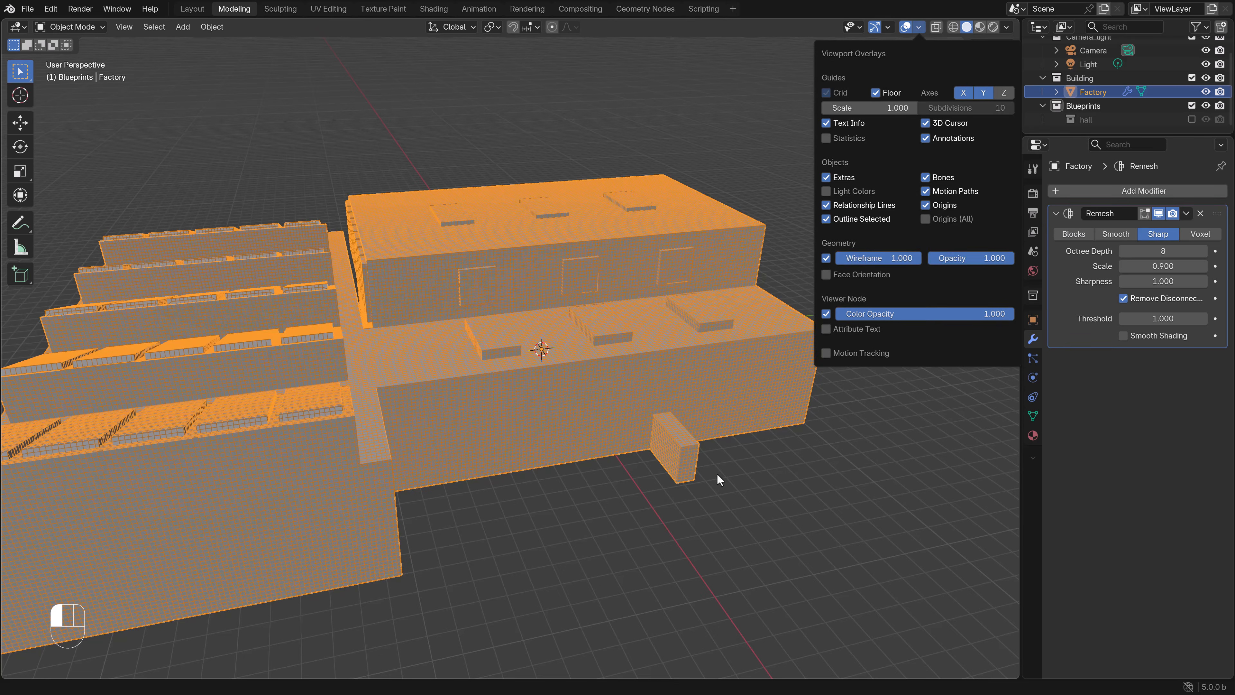
pyautogui.moveTo(822, 460); pyautogui.dragTo(679, 470, button='middle')
pyautogui.scroll(4, 647, 389)
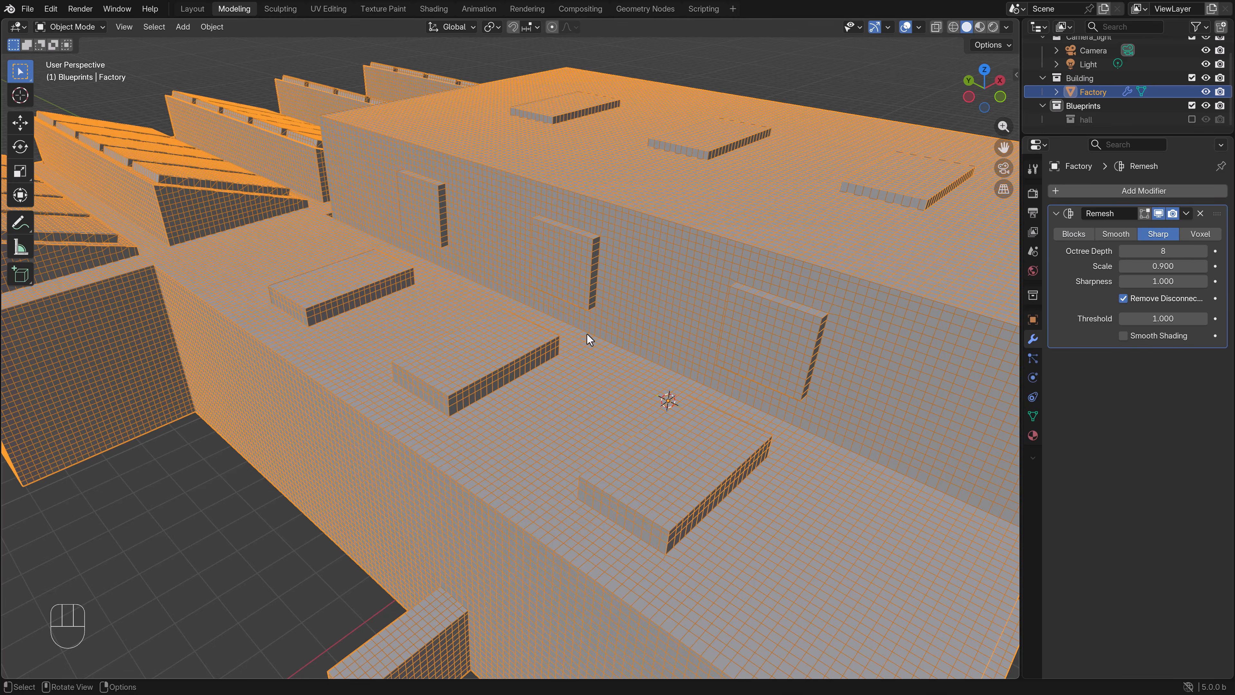
pyautogui.scroll(-5, 510, 401)
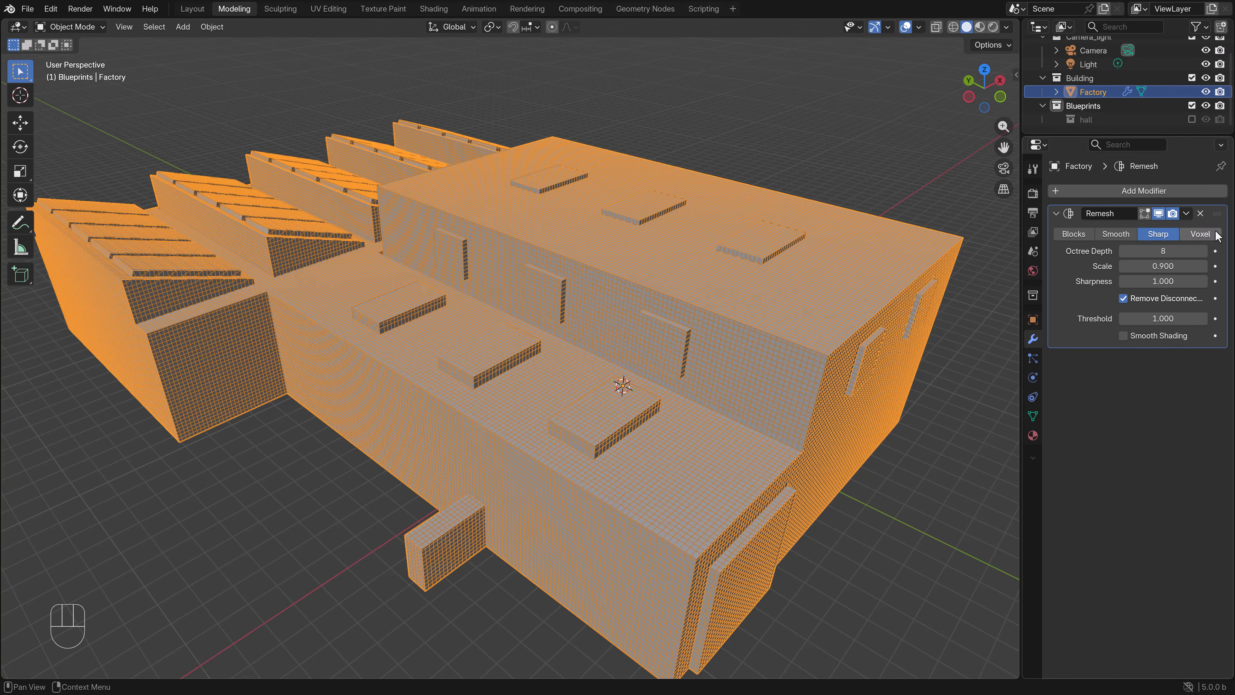
# Step: Compare the Factory's topology without and with the Remesh modifier by toggling its viewport display off and back on
pyautogui.click(1160, 213)
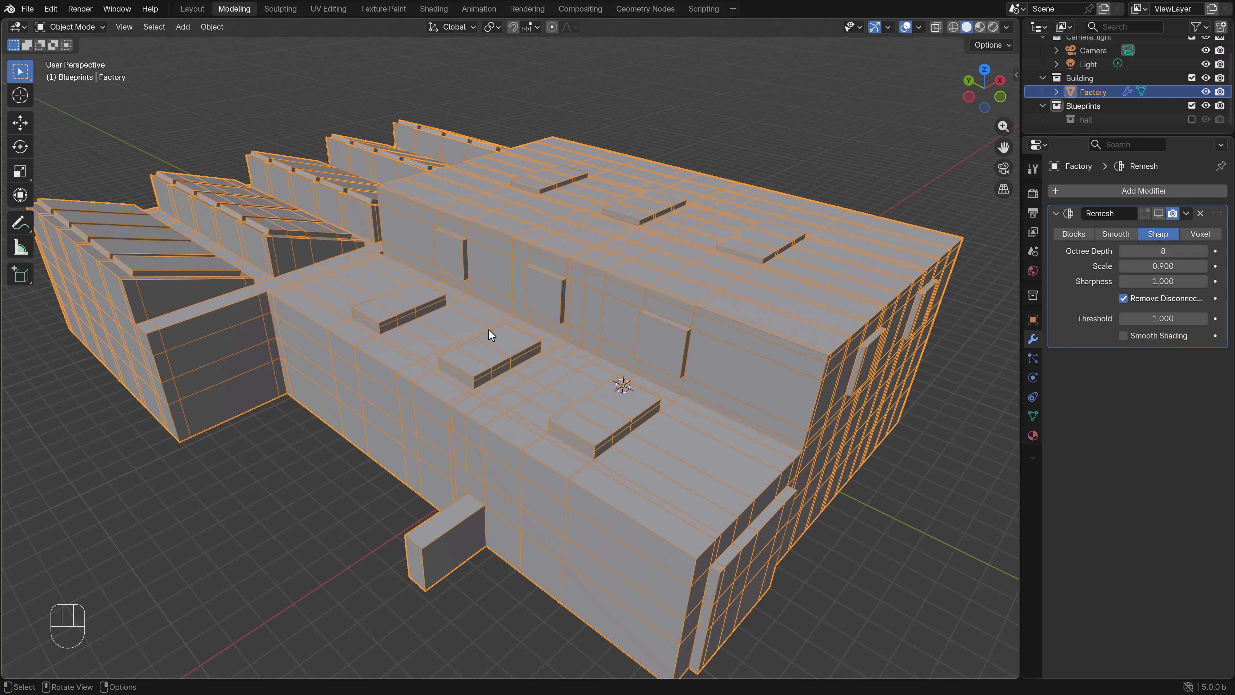
pyautogui.moveTo(589, 436); pyautogui.dragTo(516, 409, button='middle')
pyautogui.scroll(4, 516, 409)
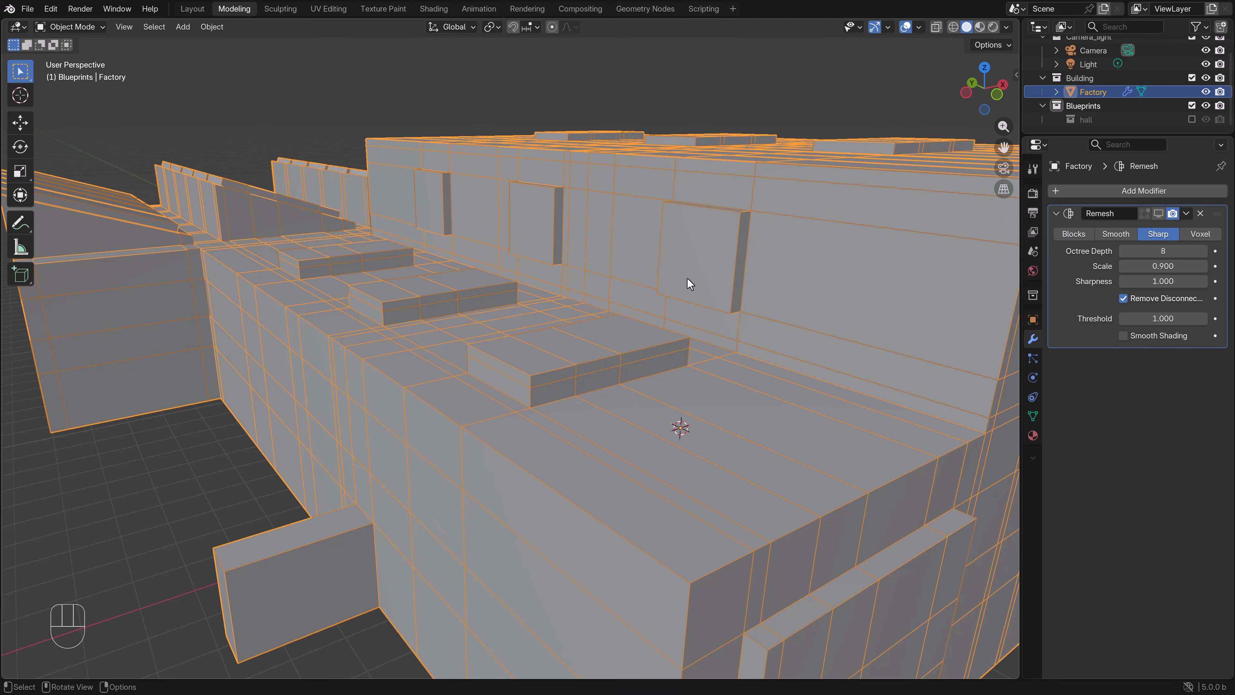
pyautogui.moveTo(708, 281); pyautogui.dragTo(710, 298, button='middle')
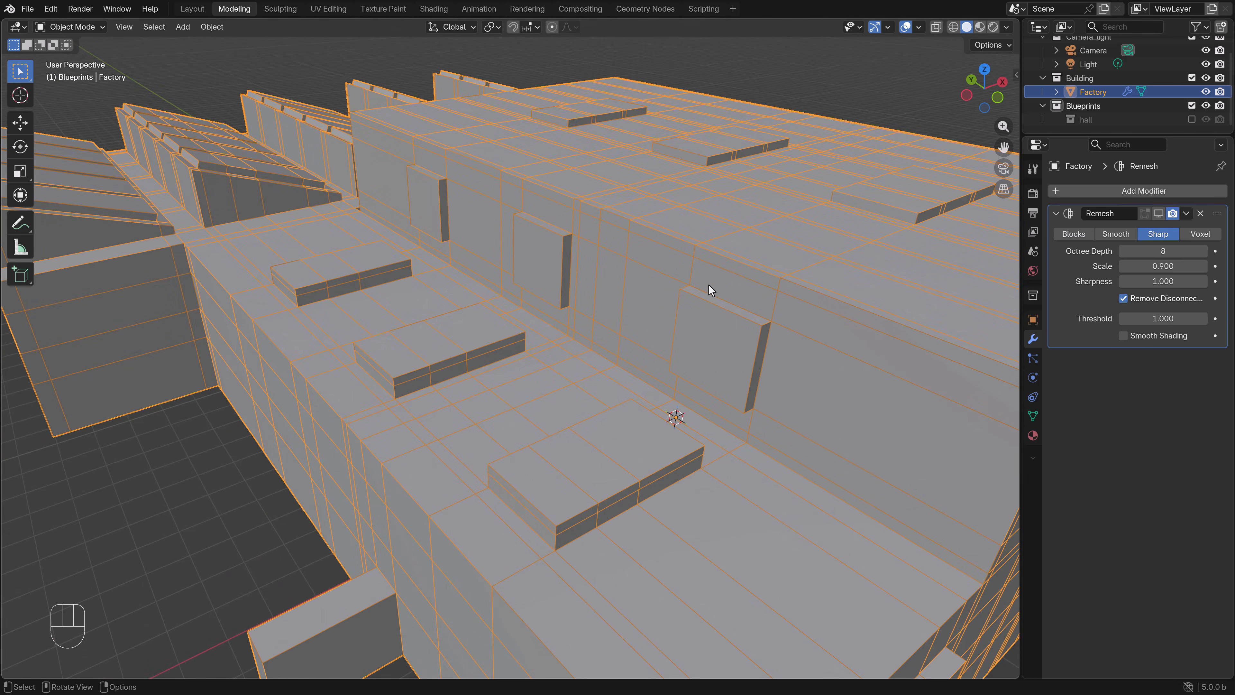
pyautogui.click(1158, 214)
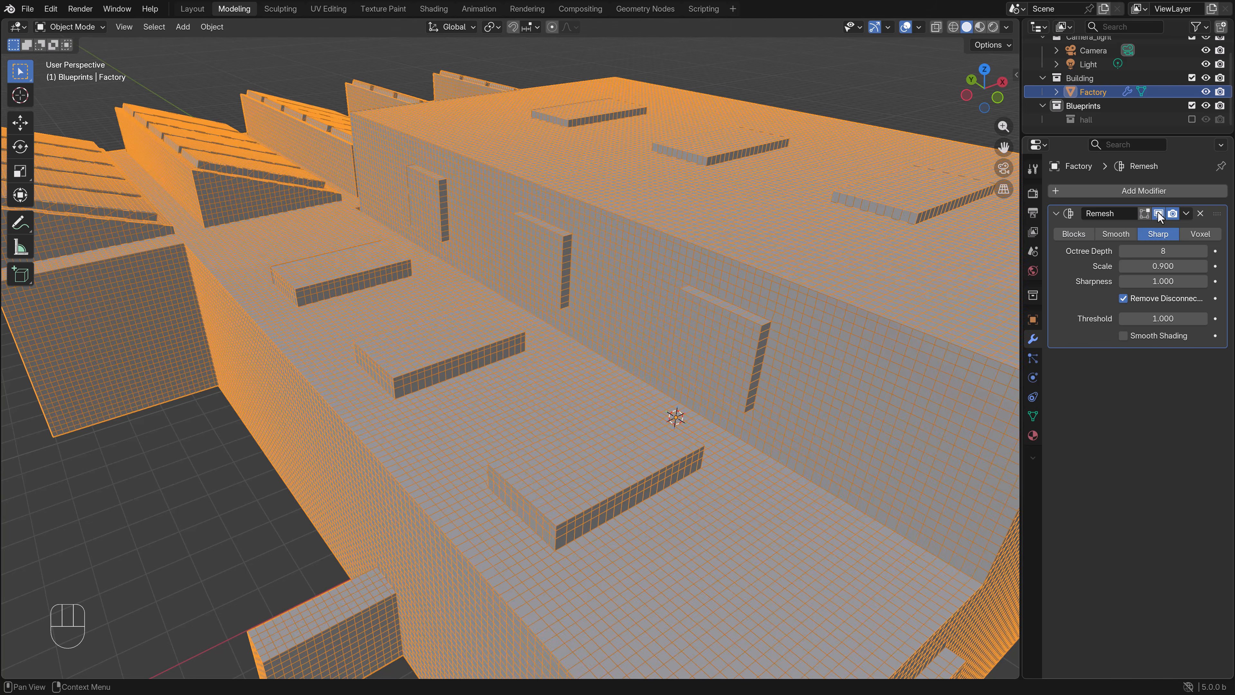
# Step: Apply the Remesh modifier to the Factory, inspect the window row on the upper wall, and undo the application
pyautogui.click(1186, 215)
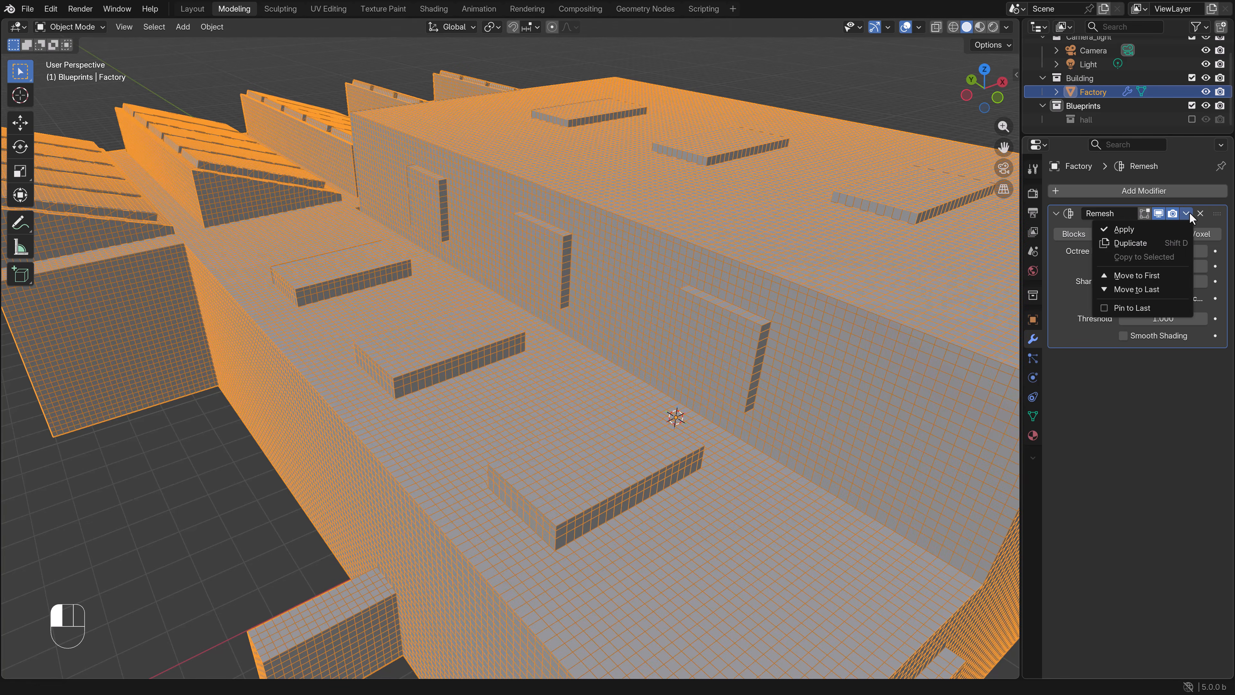
pyautogui.click(1141, 227)
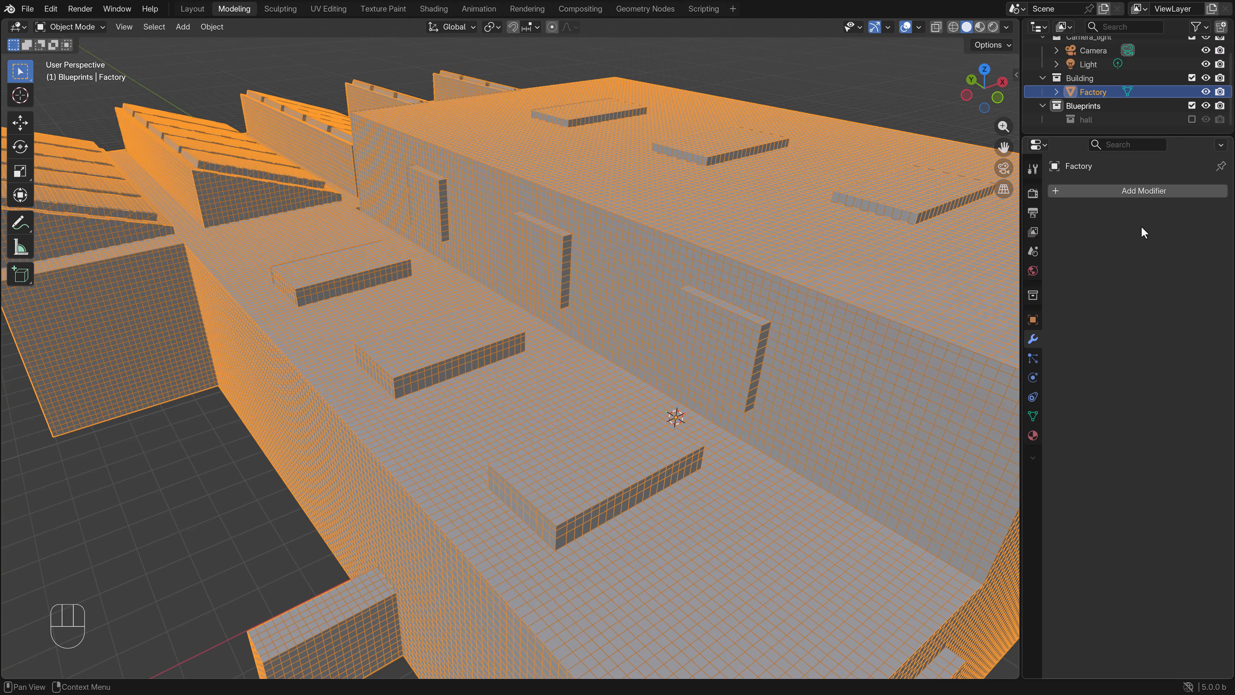
pyautogui.moveTo(474, 234); pyautogui.dragTo(663, 234, button='middle')
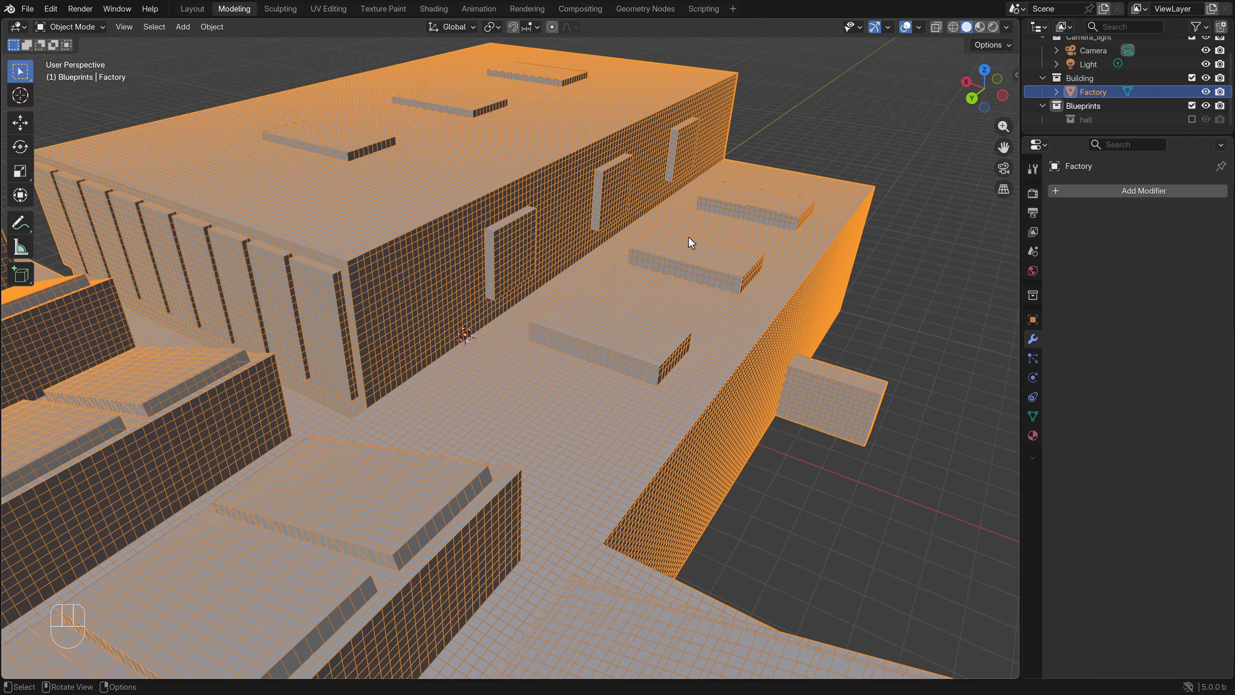
pyautogui.hotkey('ctrl', 'z')
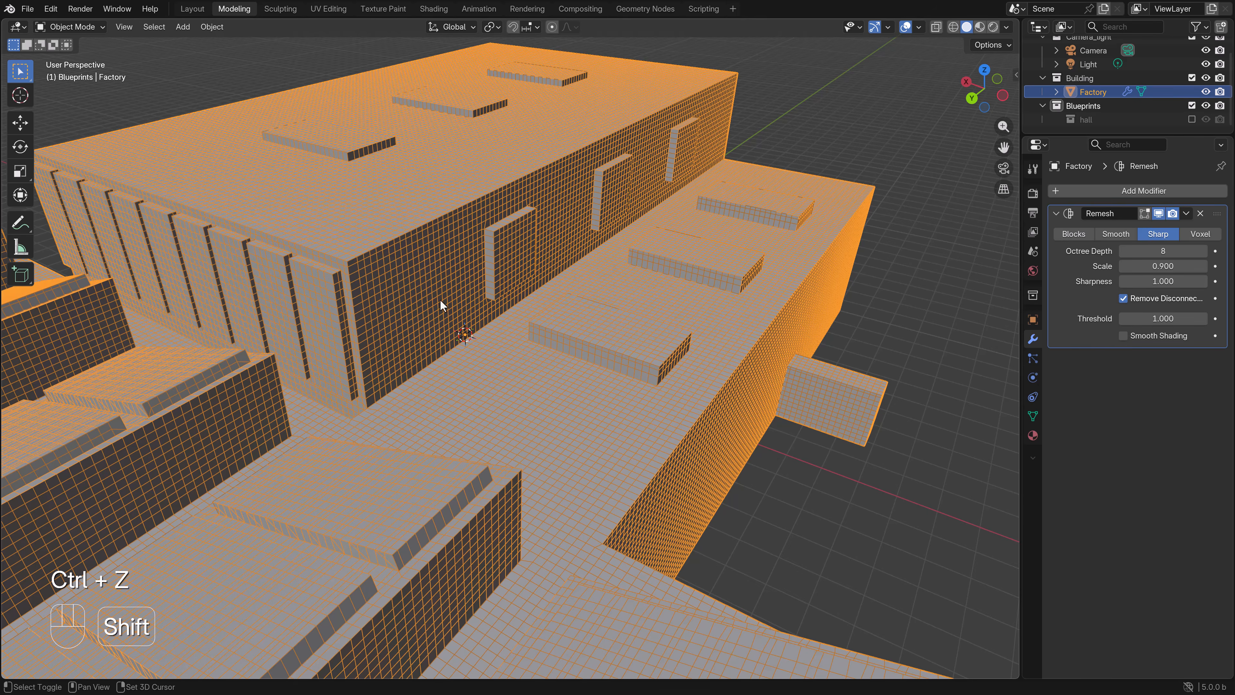
# Step: Try a Remesh scale of 0.899 and examine the upper wall's window row and the sawtooth roof
pyautogui.keyDown('shift'); pyautogui.moveTo(442, 305); pyautogui.dragTo(588, 262, button='middle'); pyautogui.keyUp('shift')
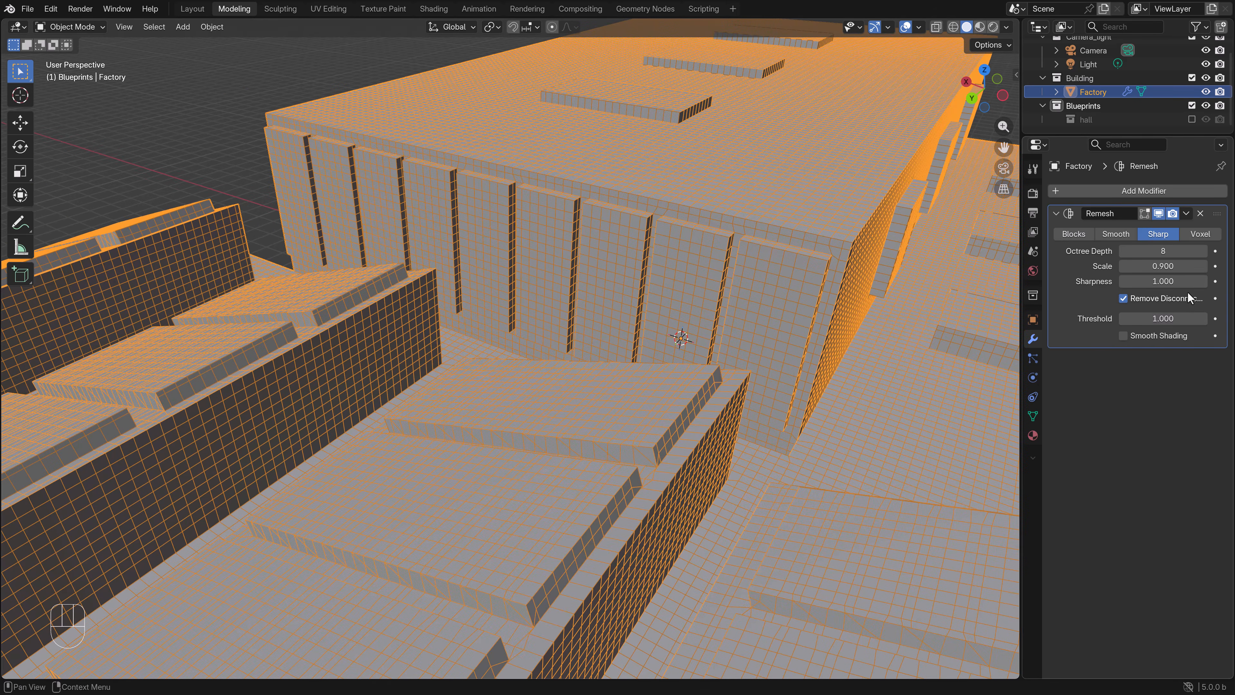
pyautogui.click(1163, 266)
pyautogui.write('0.899')
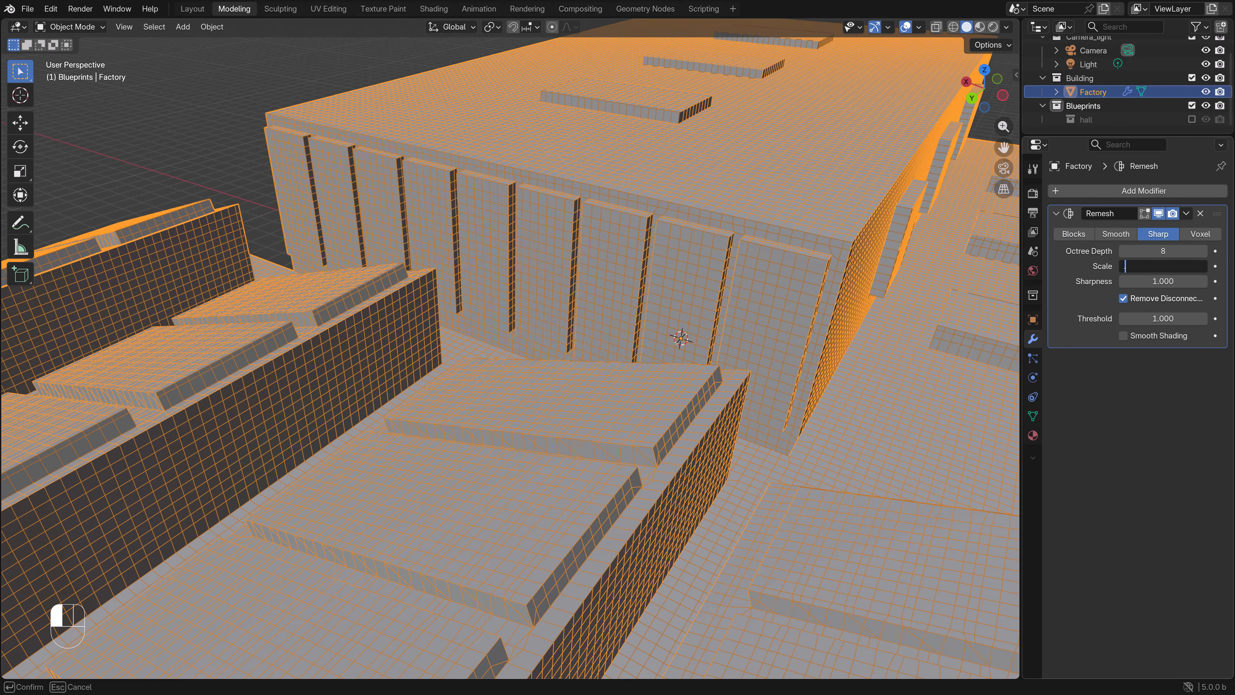
pyautogui.press('Return')
pyautogui.moveTo(463, 232); pyautogui.dragTo(569, 249, button='middle')
pyautogui.scroll(3, 466, 276)
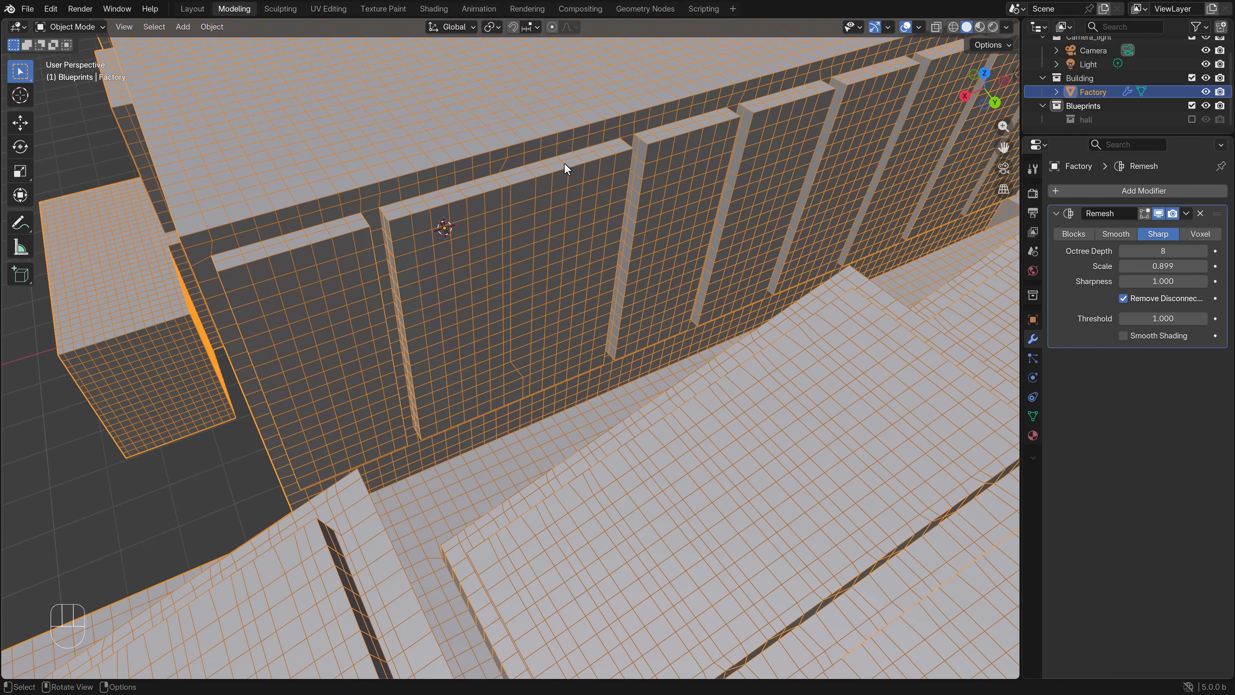
pyautogui.scroll(-4, 425, 308)
pyautogui.moveTo(464, 469); pyautogui.dragTo(475, 433, button='middle')
pyautogui.scroll(-2, 676, 492)
pyautogui.keyDown('shift'); pyautogui.moveTo(676, 492); pyautogui.dragTo(705, 426, button='middle'); pyautogui.keyUp('shift')
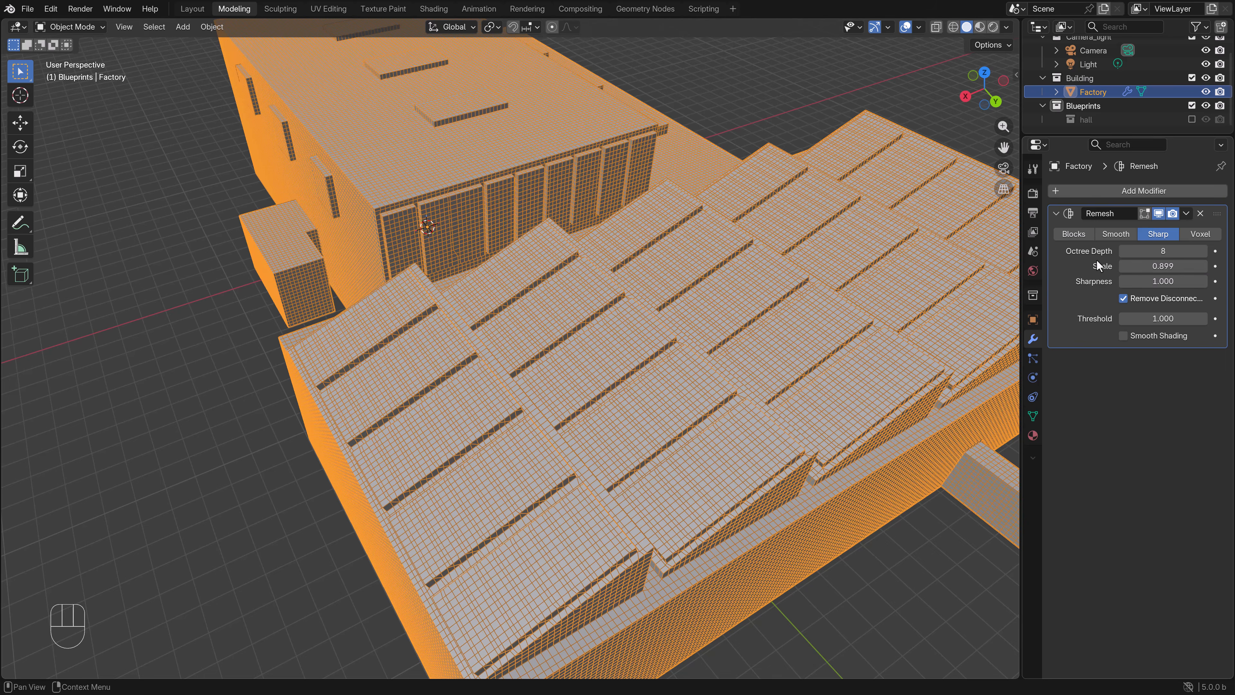
pyautogui.keyDown('shift'); pyautogui.moveTo(482, 262); pyautogui.dragTo(526, 362, button='middle'); pyautogui.keyUp('shift')
pyautogui.scroll(3, 535, 369)
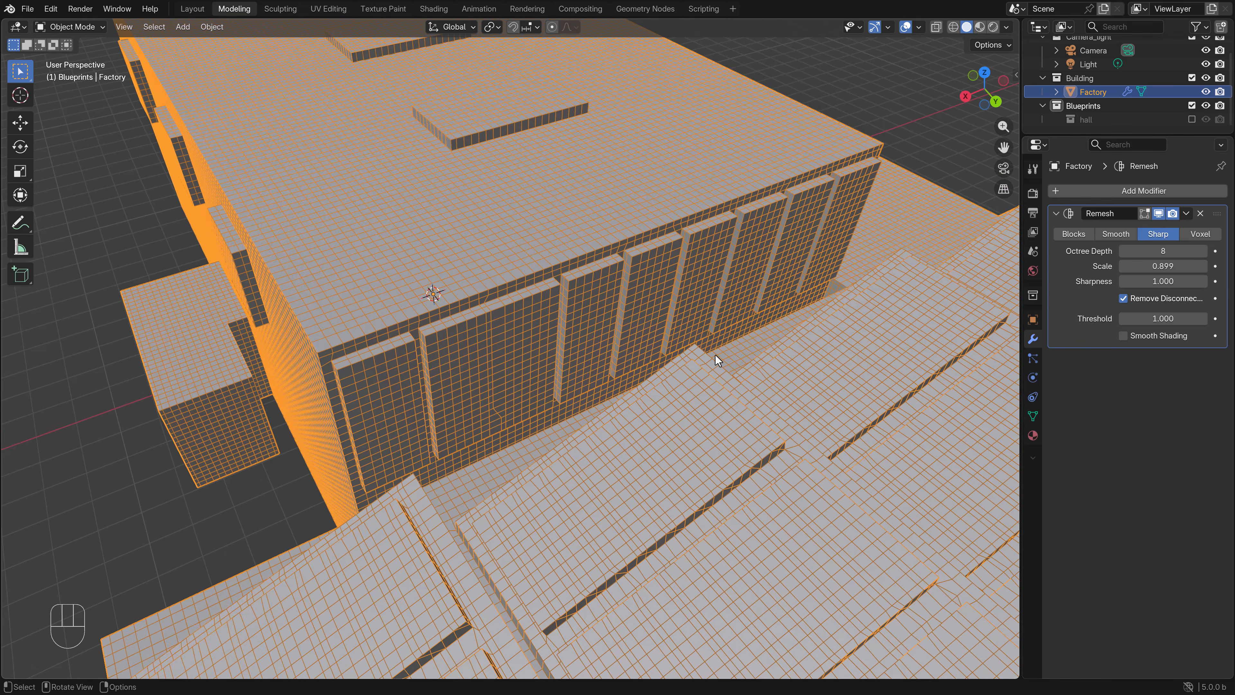
# Step: Set the Remesh scale to 0.9 and apply the modifier to the Factory
pyautogui.click(1163, 266)
pyautogui.write('0.9')
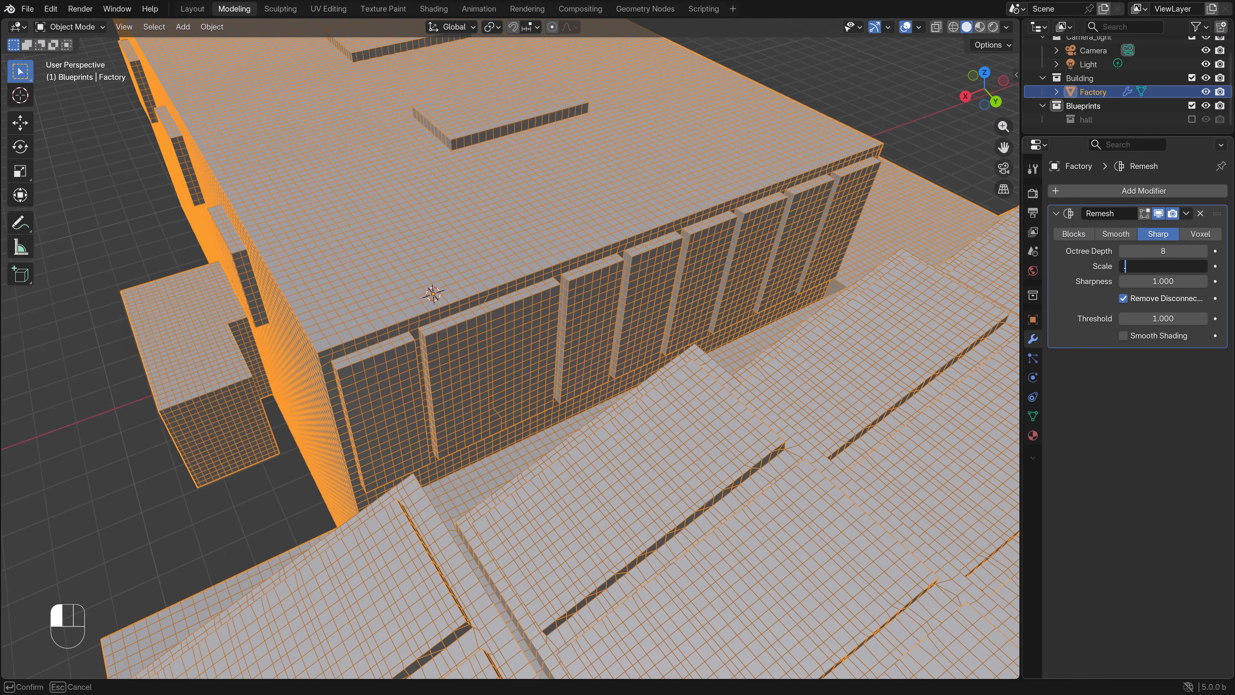
pyautogui.press('Return')
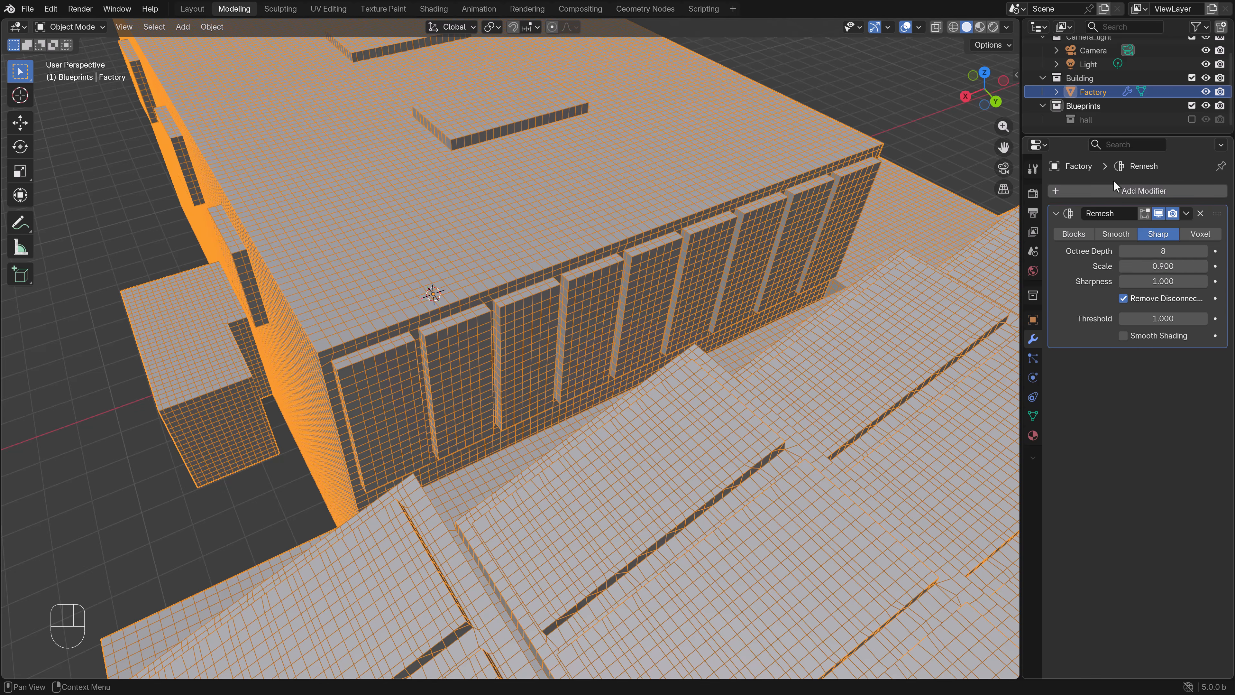
pyautogui.click(1186, 213)
pyautogui.click(1164, 232)
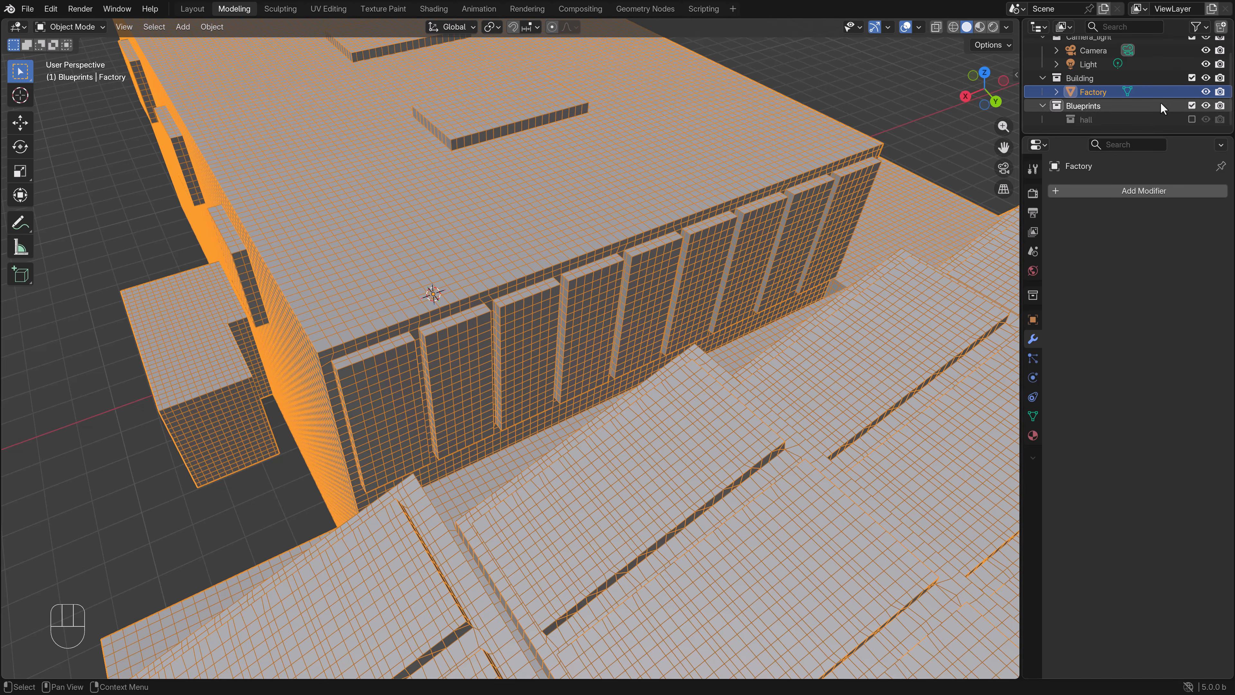
# Step: Turn off the wireframe overlay and examine the building's exterior from the low-roof side
pyautogui.click(918, 26)
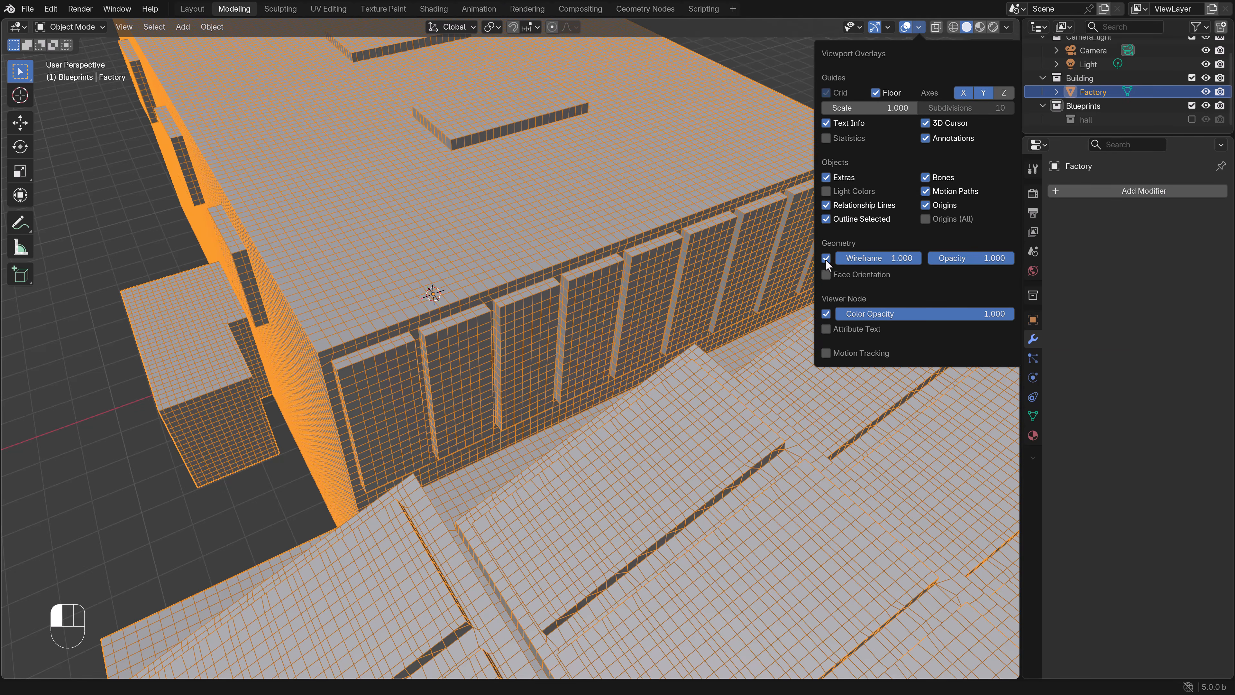
pyautogui.click(827, 258)
pyautogui.scroll(-3, 787, 393)
pyautogui.moveTo(787, 392); pyautogui.dragTo(496, 339, button='middle')
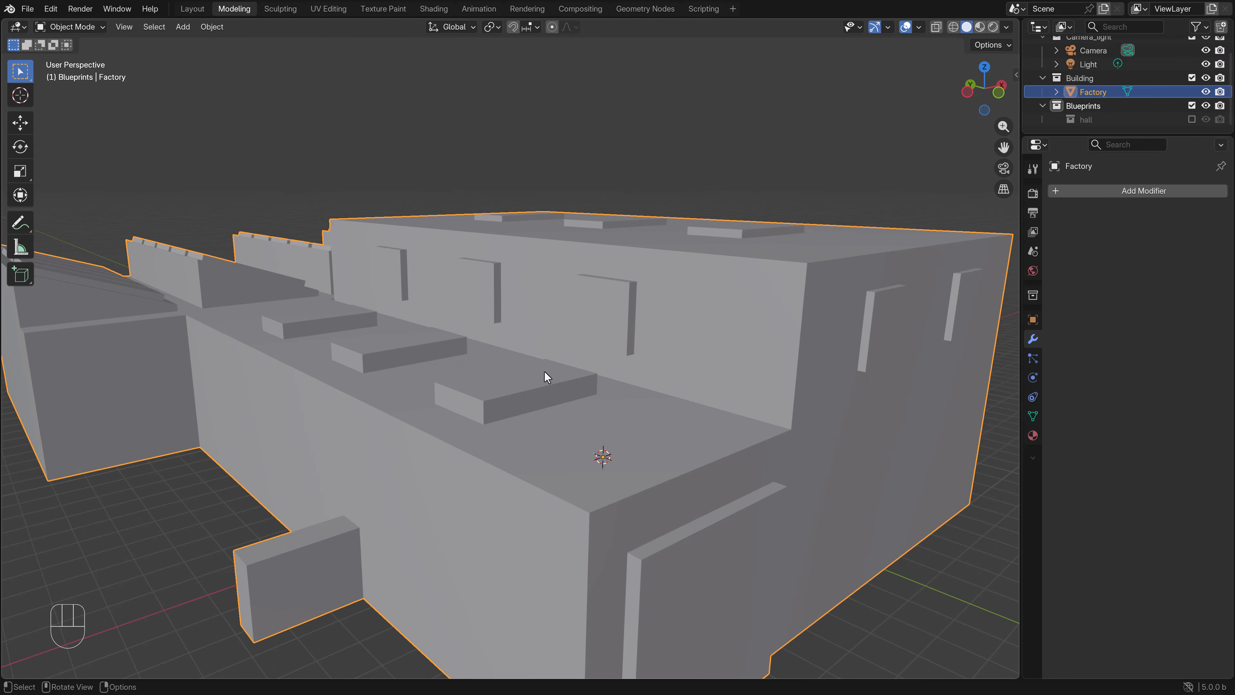
# Step: View the hall through the camera in Rendered shading, with the existing light selected and the render settings open
pyautogui.press('KP_0')
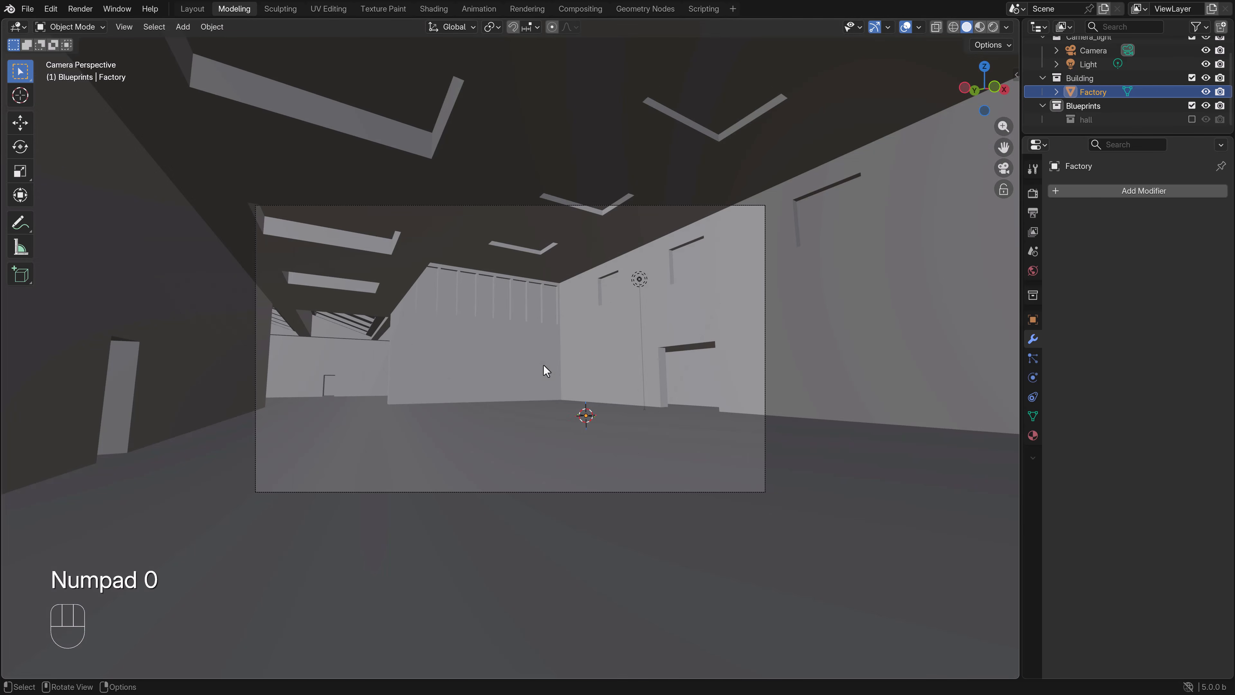
pyautogui.click(639, 279)
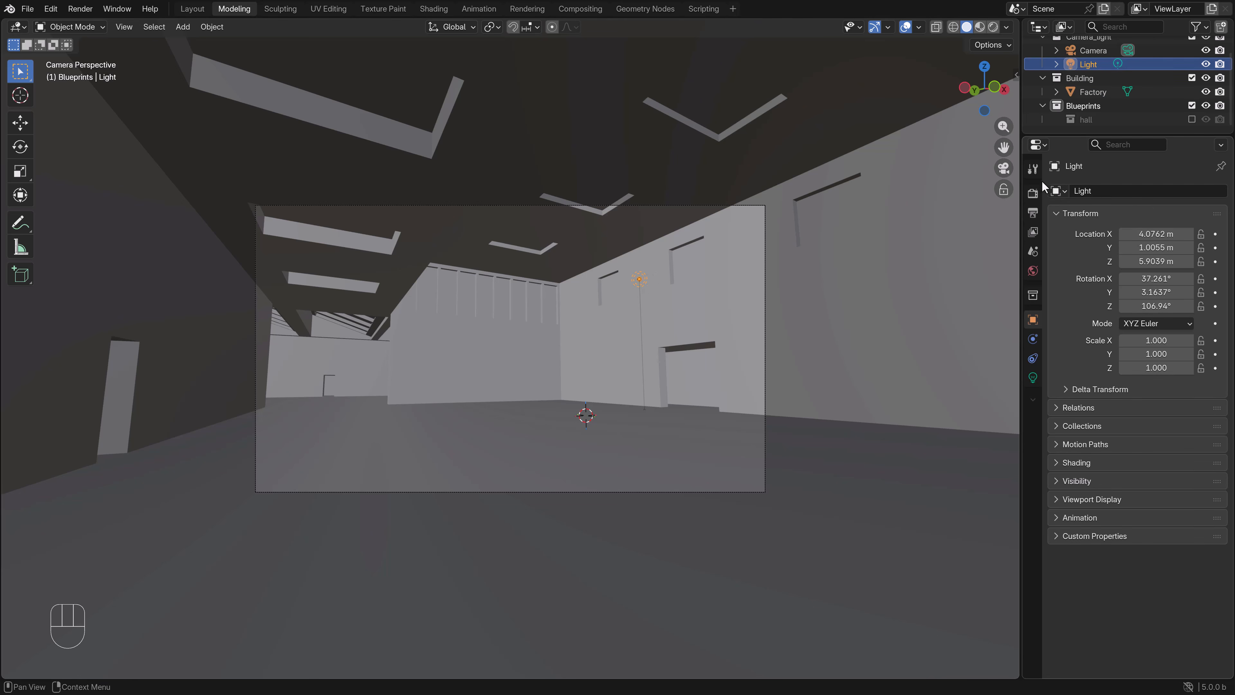
pyautogui.click(1033, 194)
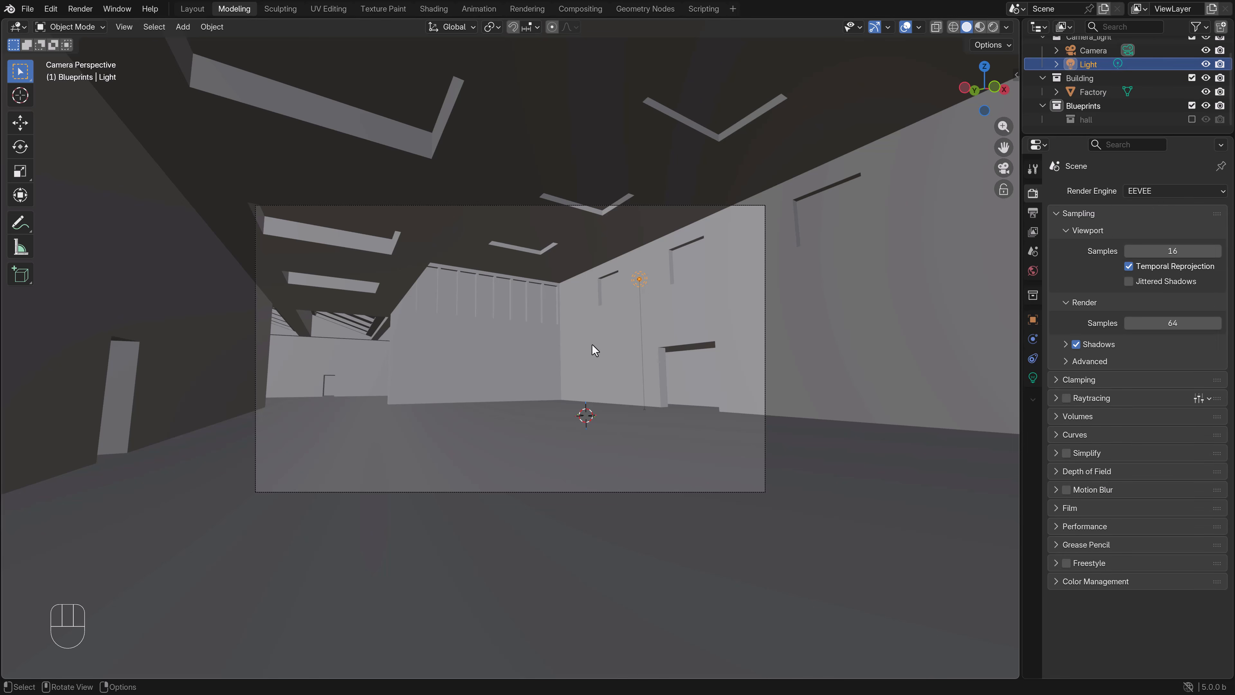
pyautogui.press('z')
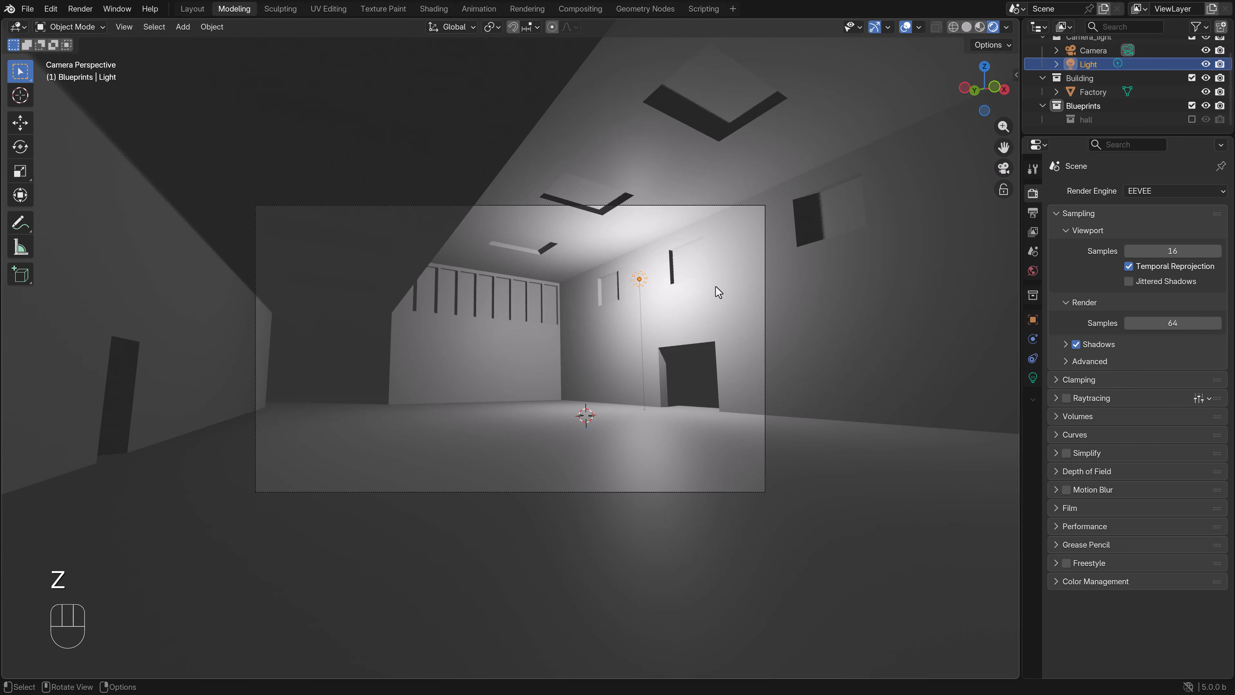
# Step: Move the existing light along X toward the middle of the hall, and lower it toward the sawtooth section
pyautogui.press('g')
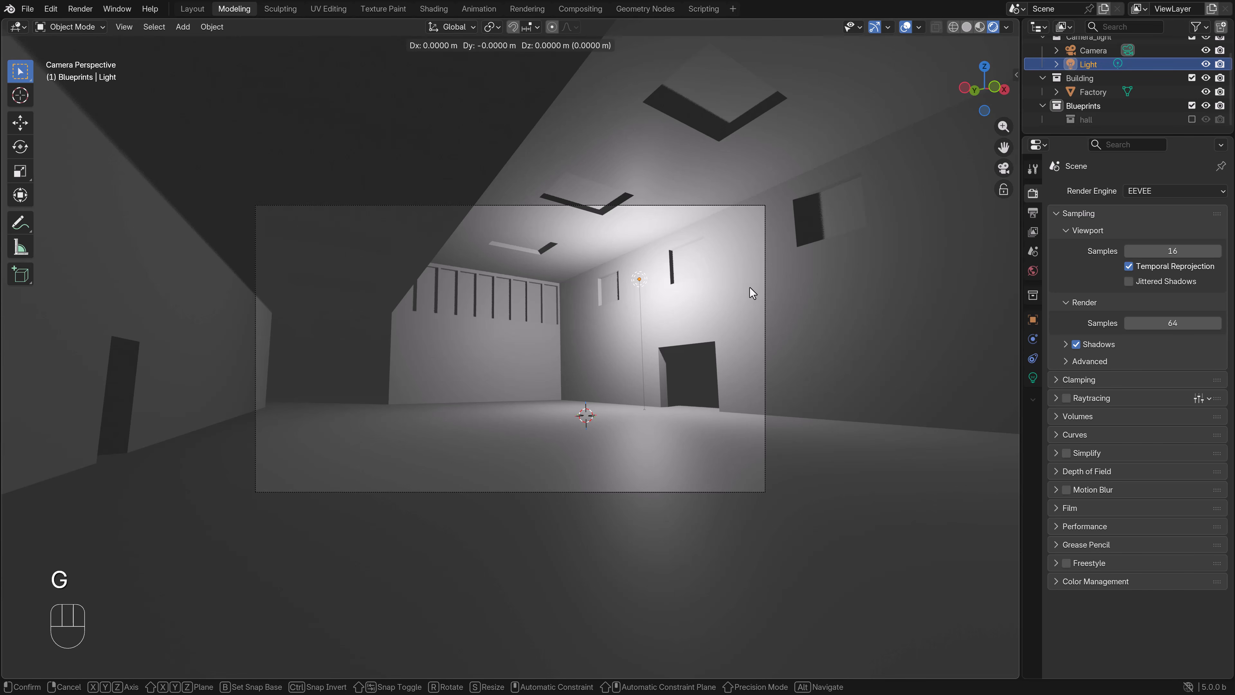
pyautogui.press('x')
pyautogui.click(634, 318)
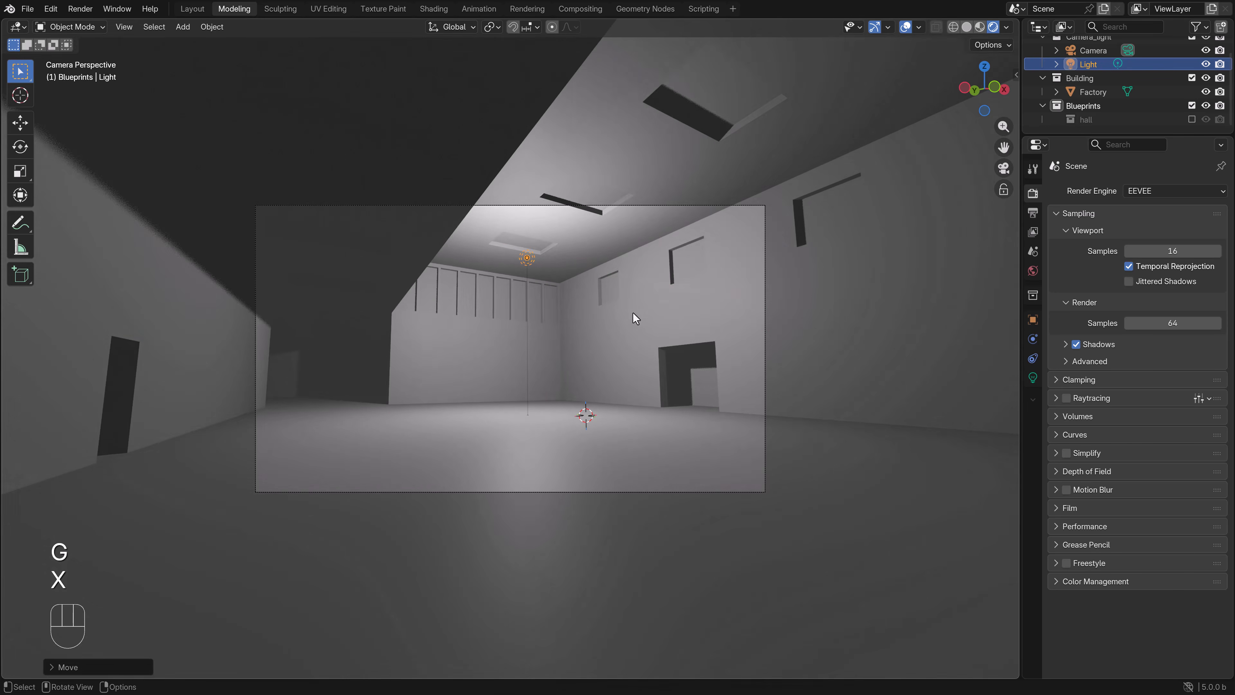
pyautogui.press('g')
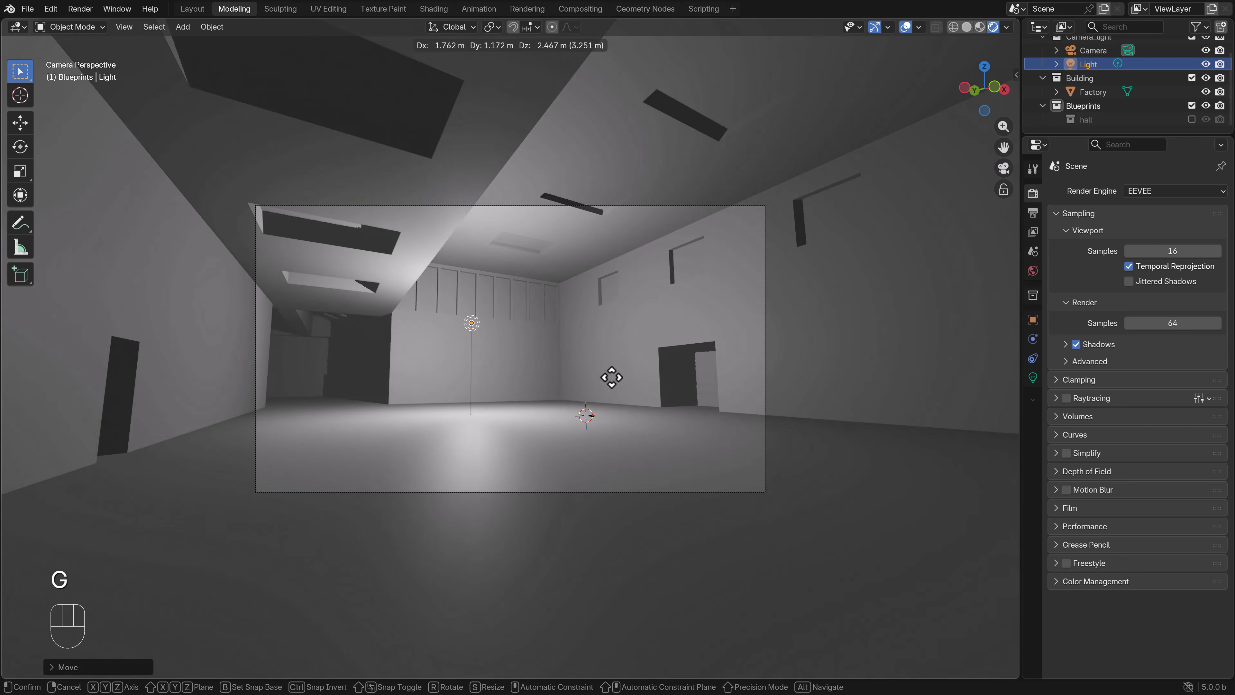
pyautogui.click(559, 383)
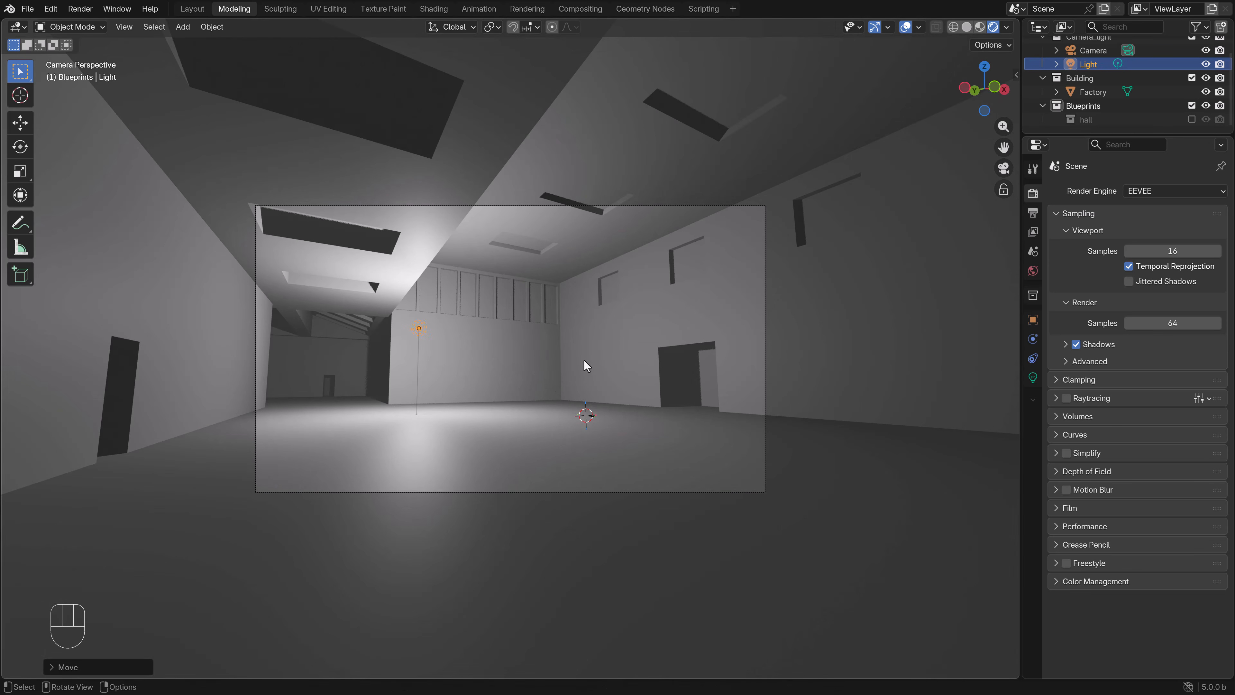
# Step: Switch the viewport to Solid shading and delete the existing light
pyautogui.scroll(1, 563, 357)
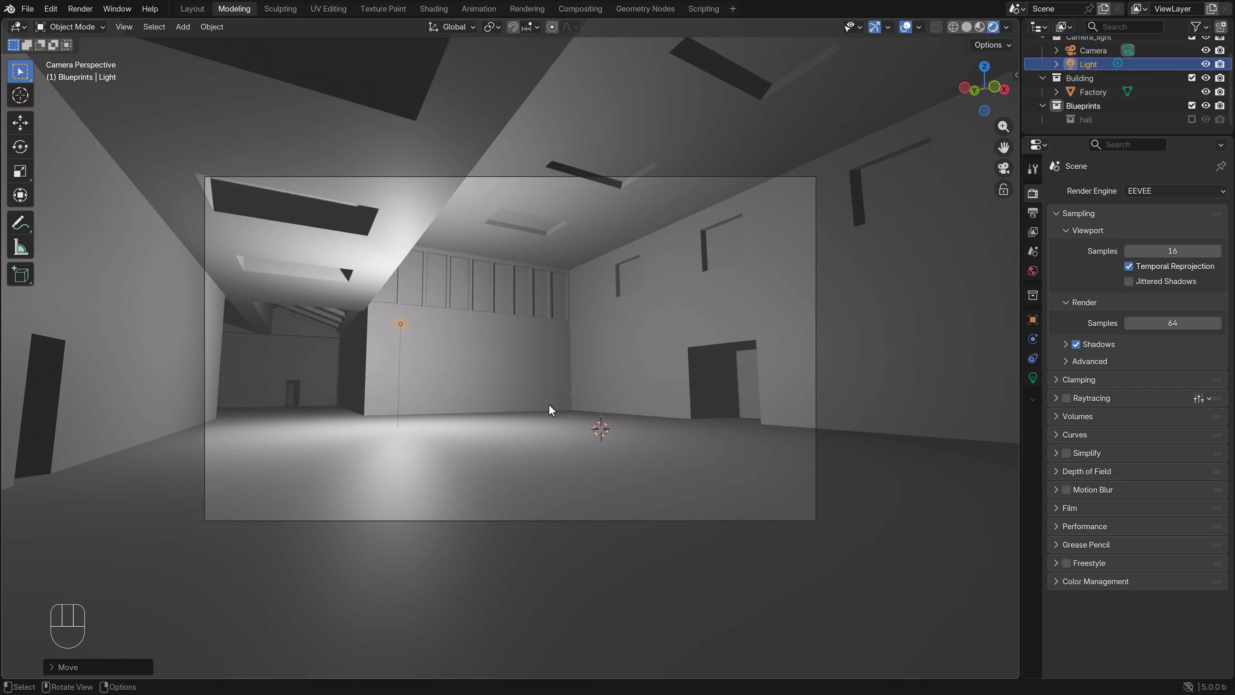
pyautogui.press('z')
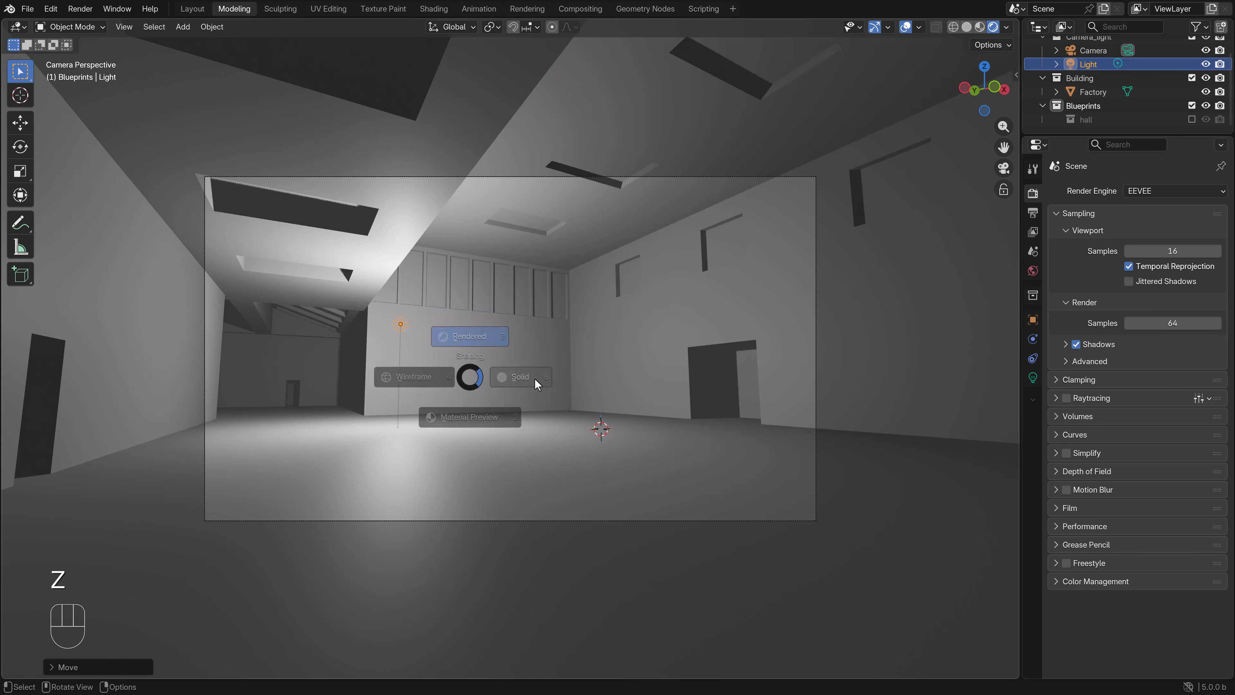
pyautogui.click(534, 377)
pyautogui.press('x')
pyautogui.click(453, 365)
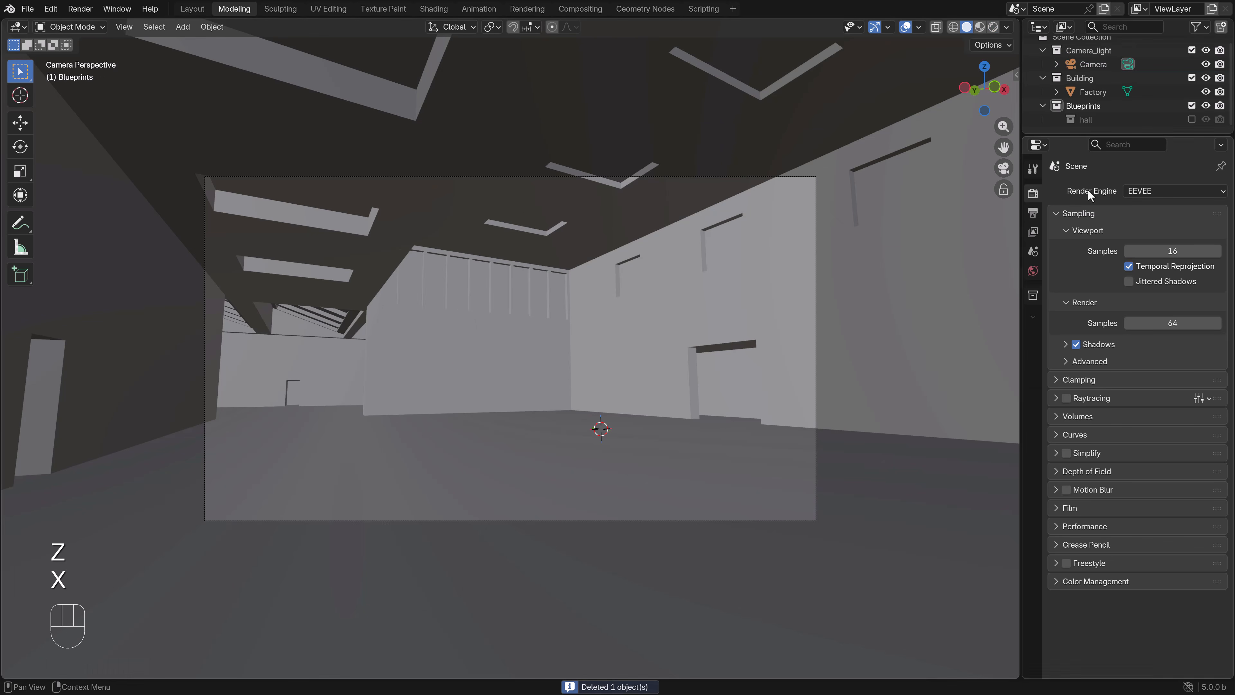
# Step: Add a Sun light to the Camera_light collection and view the scene from the front
pyautogui.click(1084, 55)
pyautogui.click(183, 27)
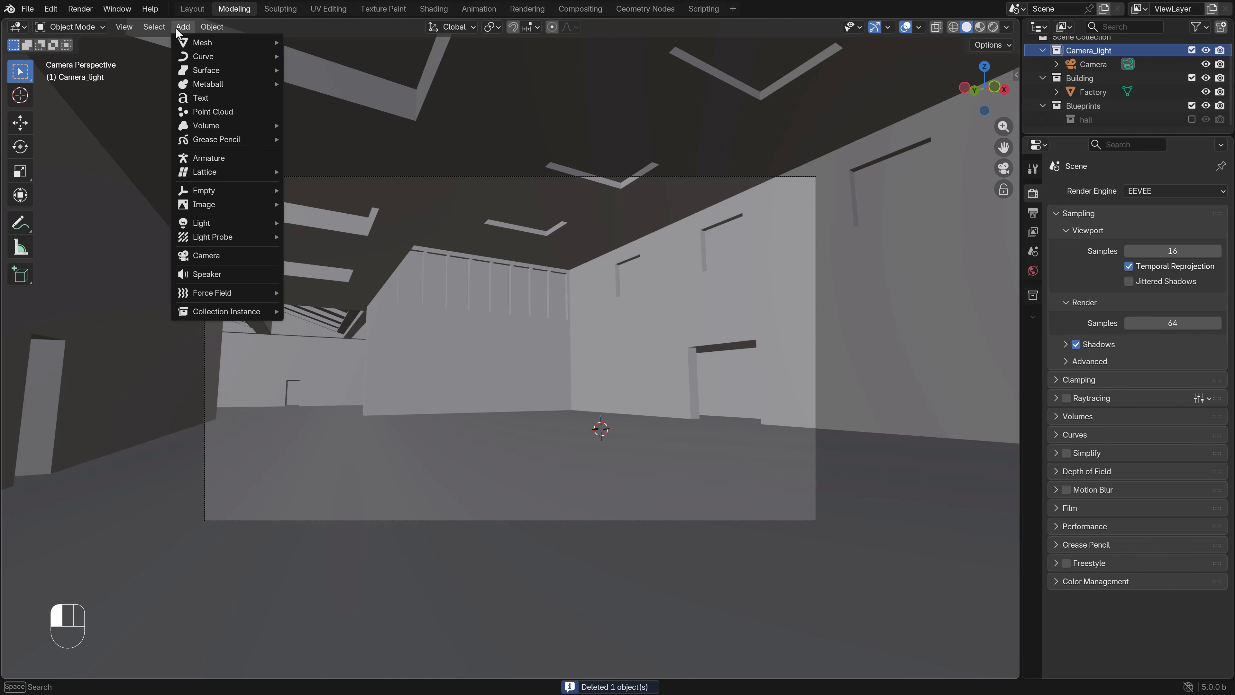
pyautogui.moveTo(214, 223)
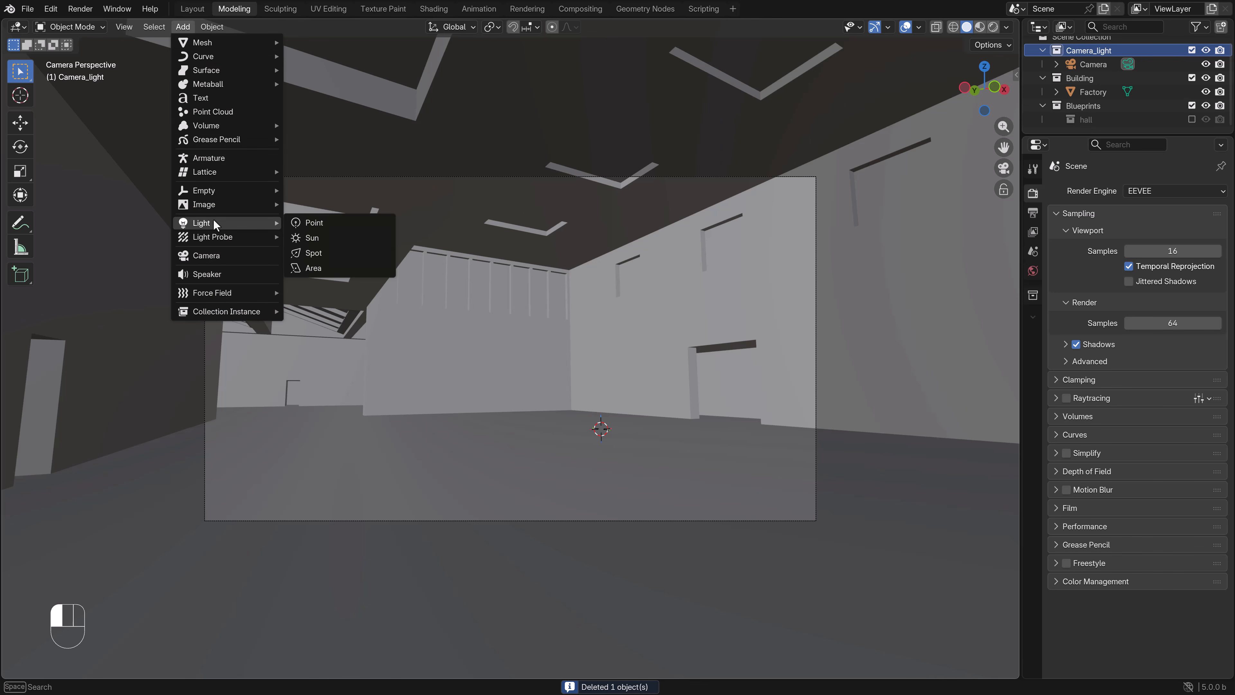
pyautogui.click(333, 236)
pyautogui.press('KP_1')
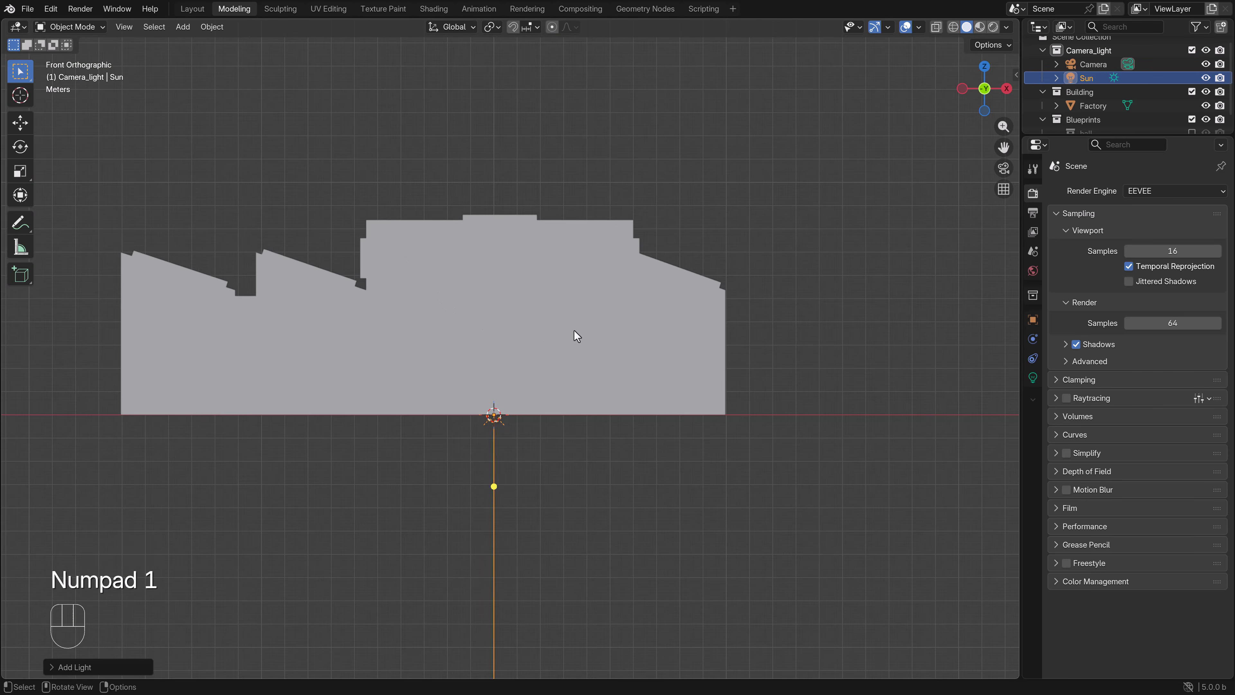
# Step: Rotate the Sun light in the front view to tilt its rays toward negative X, and in the top view to aim them diagonally
pyautogui.press('r')
pyautogui.click(583, 460)
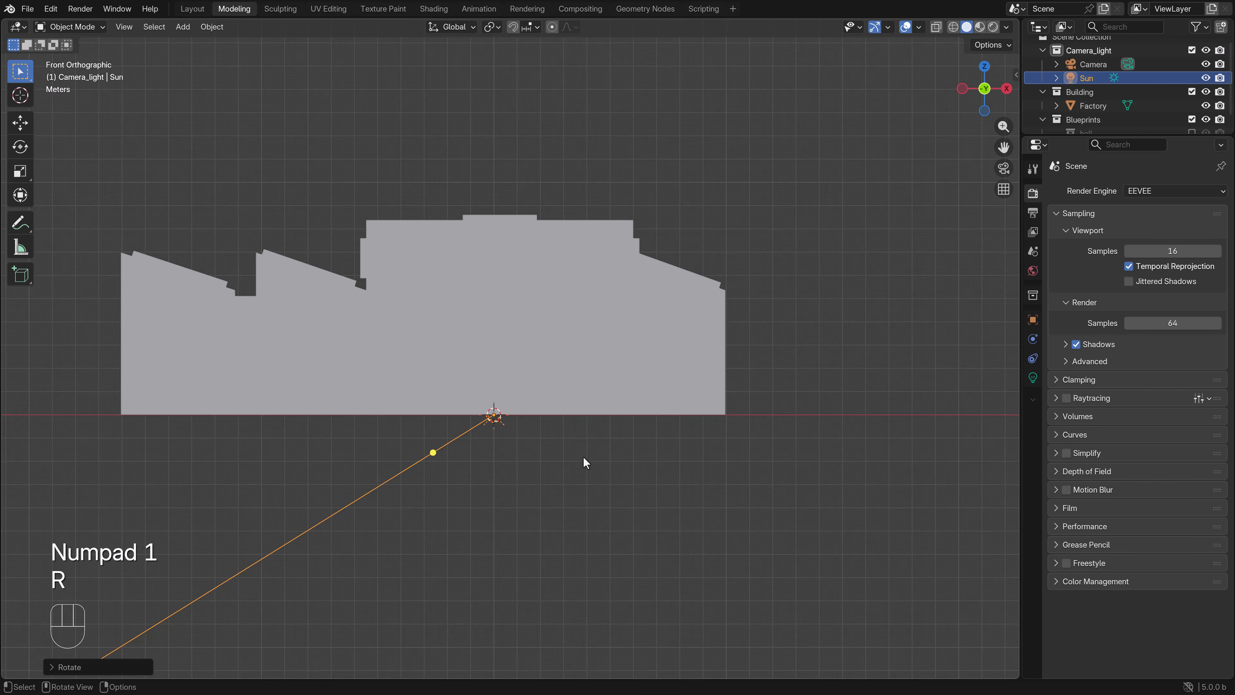
pyautogui.press('KP_7')
pyautogui.scroll(-5, 584, 458)
pyautogui.press('r')
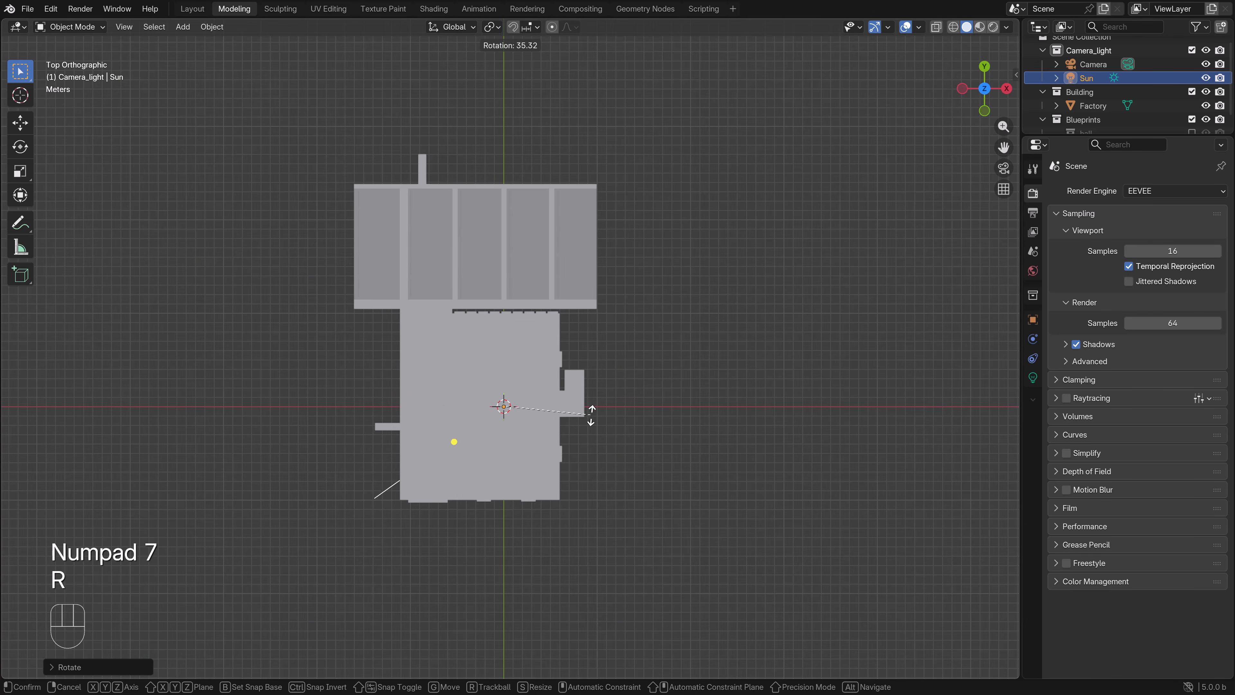
pyautogui.click(589, 411)
# Step: Move the Sun light outside the building, beside the sawtooth-roof section
pyautogui.press('g')
pyautogui.click(660, 325)
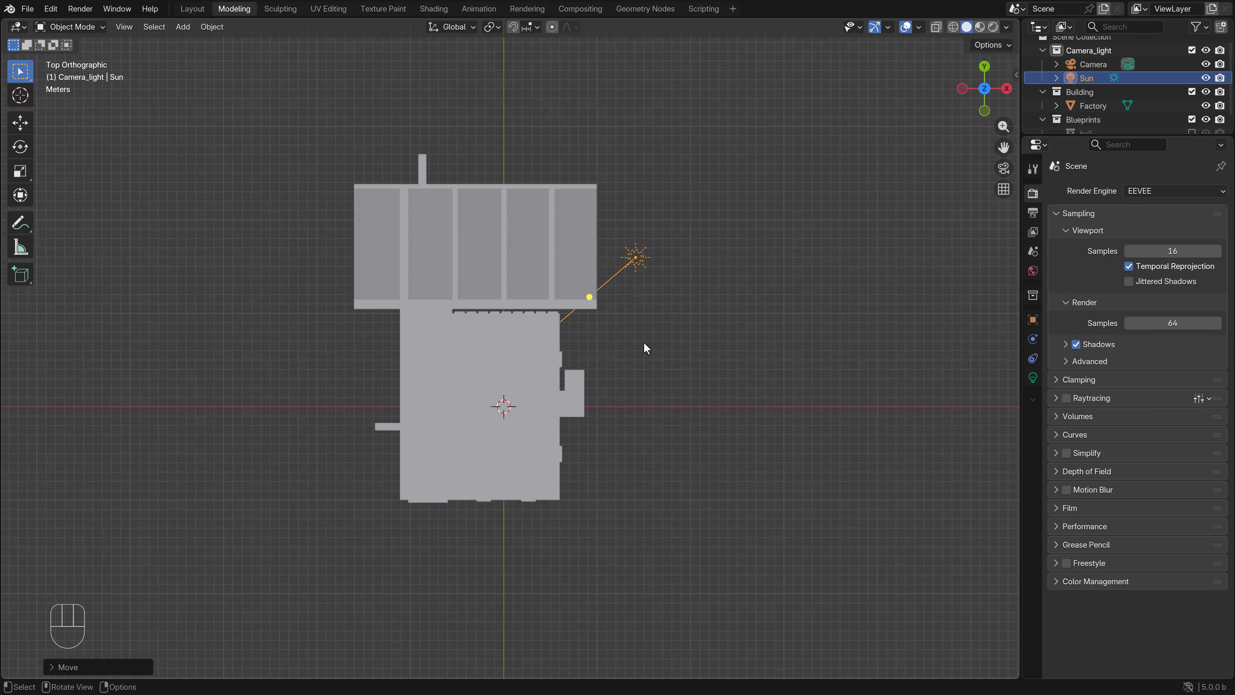
pyautogui.moveTo(576, 383)
pyautogui.mouseDown(button='middle')
pyautogui.moveTo(526, 420)
pyautogui.moveTo(556, 373)
pyautogui.mouseUp(button='middle')
pyautogui.scroll(3, 556, 373)
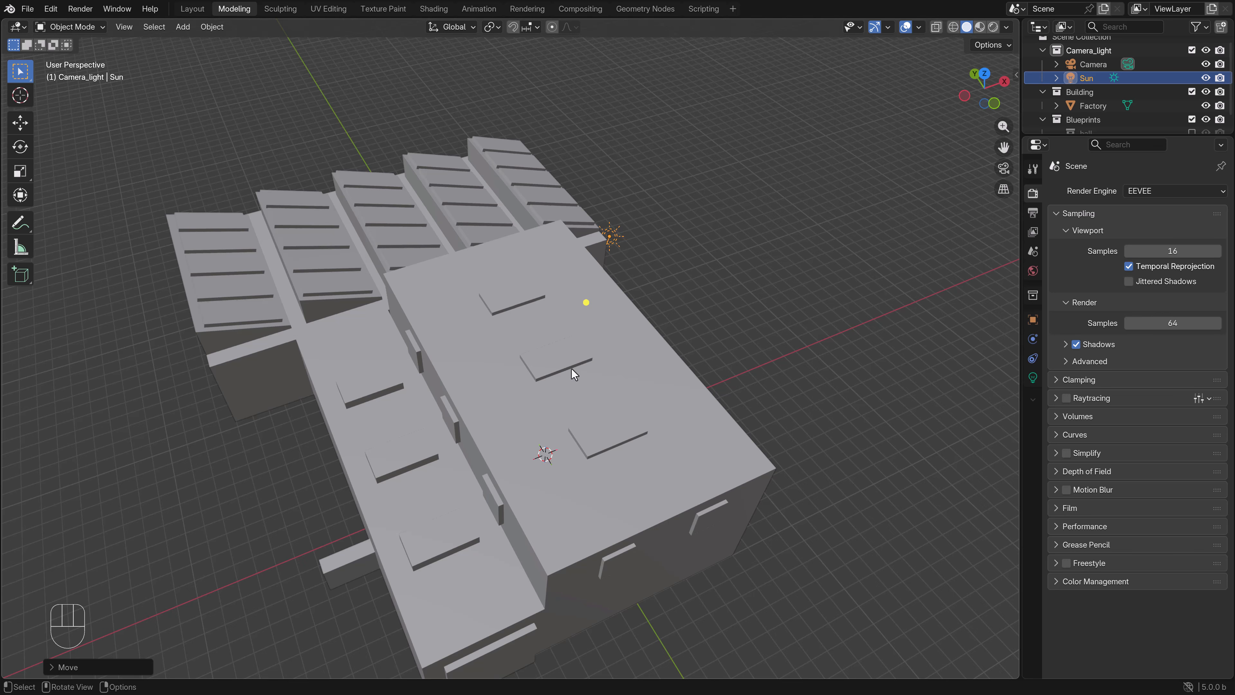
# Step: Use a Sky Texture for the world background color and set its sky type to Preetham
pyautogui.click(1033, 271)
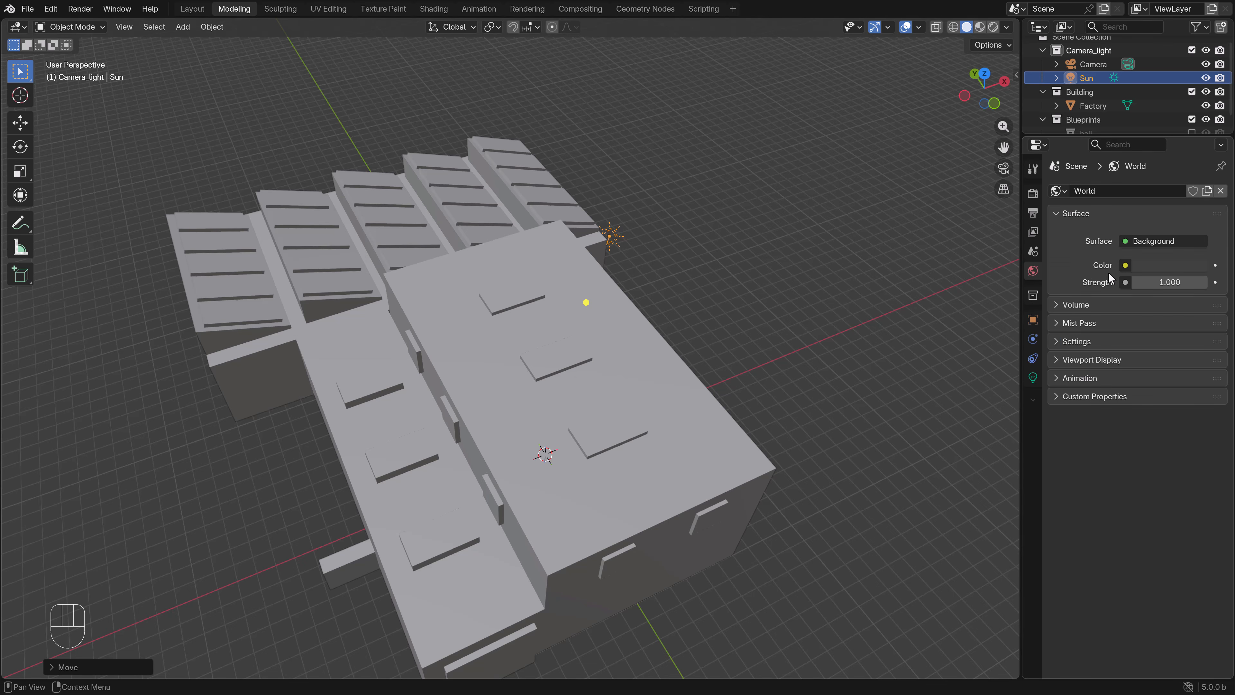
pyautogui.click(1131, 269)
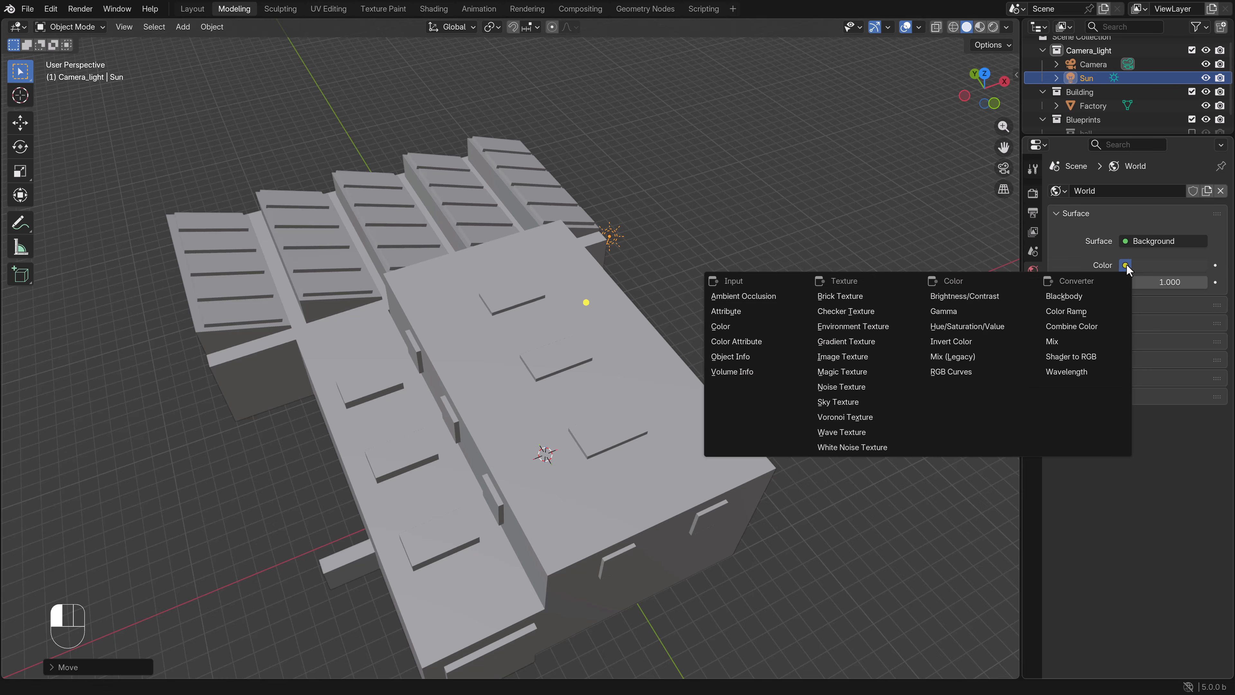
pyautogui.click(864, 397)
pyautogui.click(1162, 282)
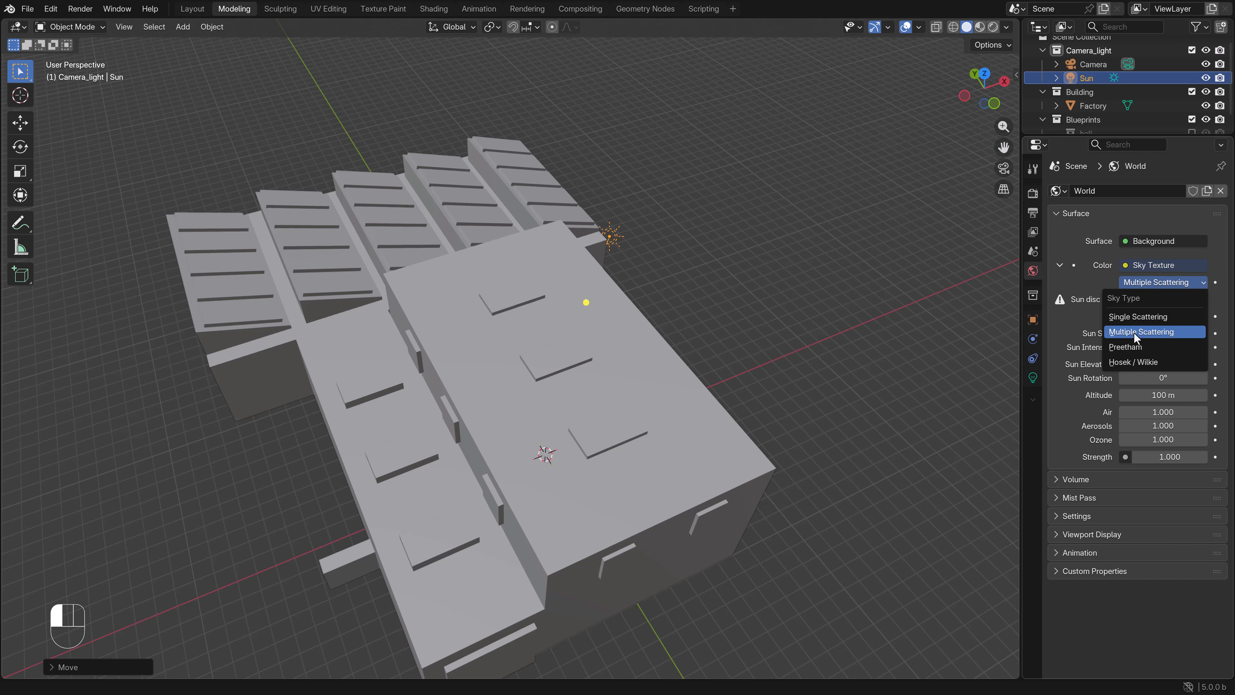
pyautogui.click(1121, 348)
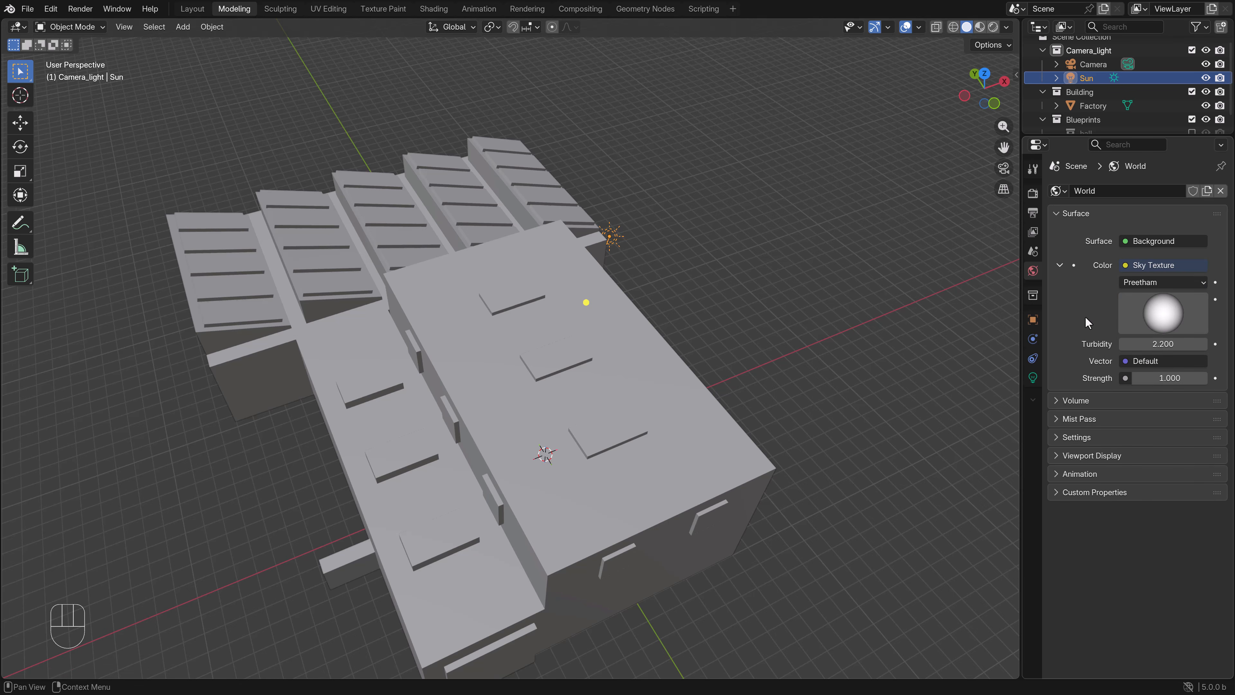
# Step: Set the Sun light's strength to 10
pyautogui.click(722, 325)
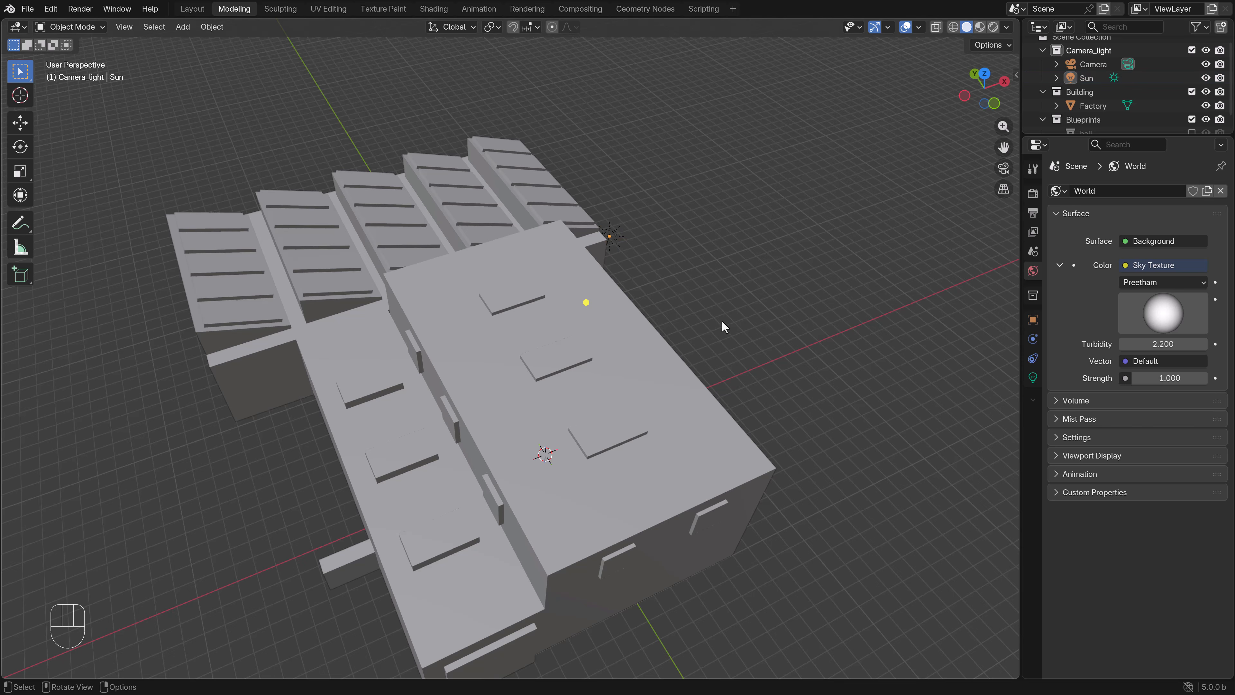
pyautogui.click(630, 227)
pyautogui.click(1032, 378)
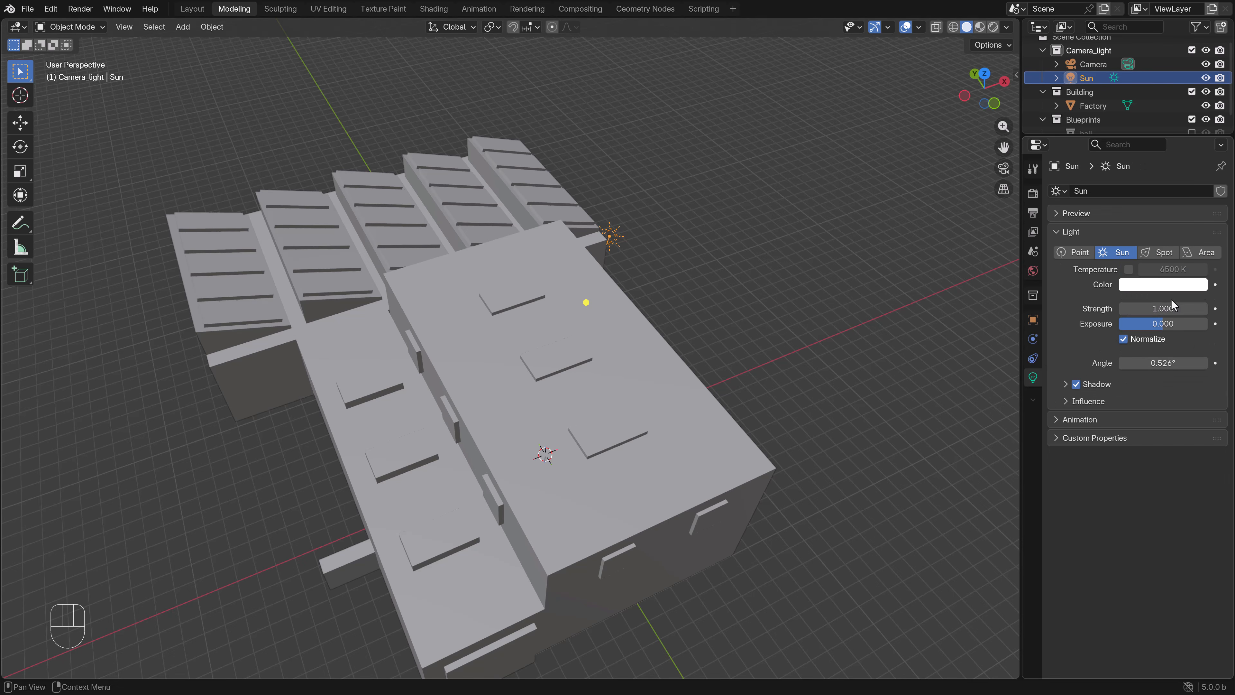
pyautogui.click(1173, 307)
pyautogui.write('10')
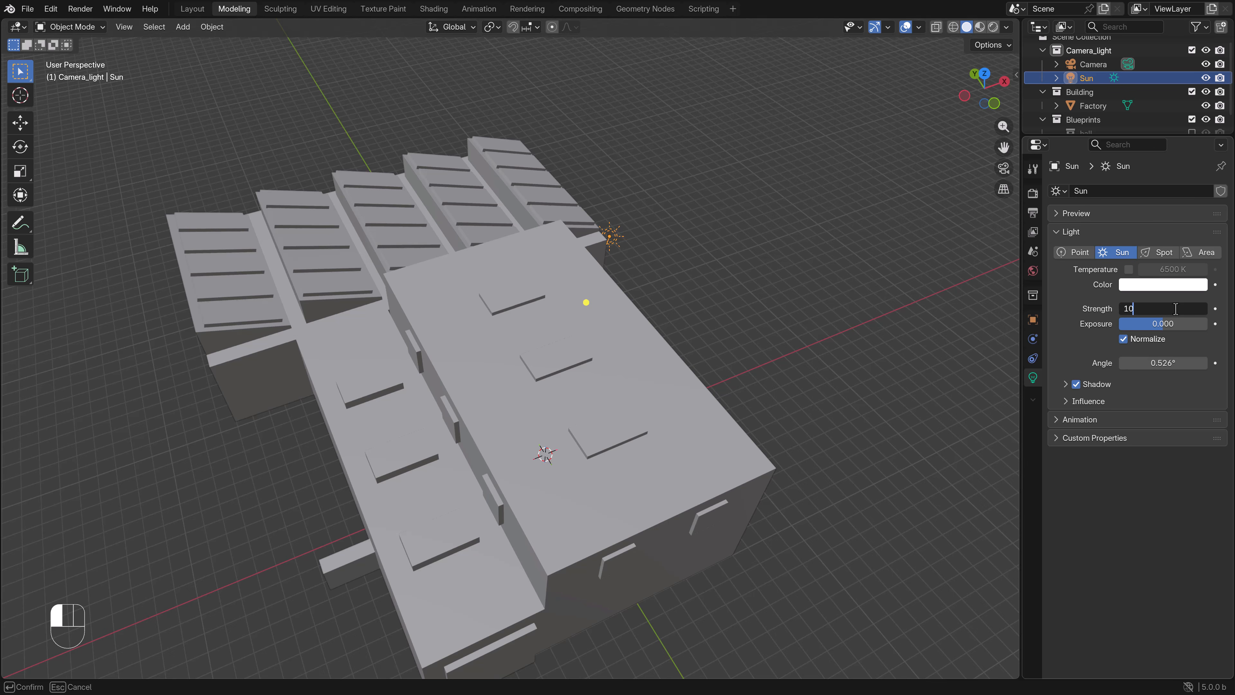
pyautogui.press('Return')
# Step: Check the hall's lighting through the camera in Rendered shading, and return to Solid shading
pyautogui.press('KP_0')
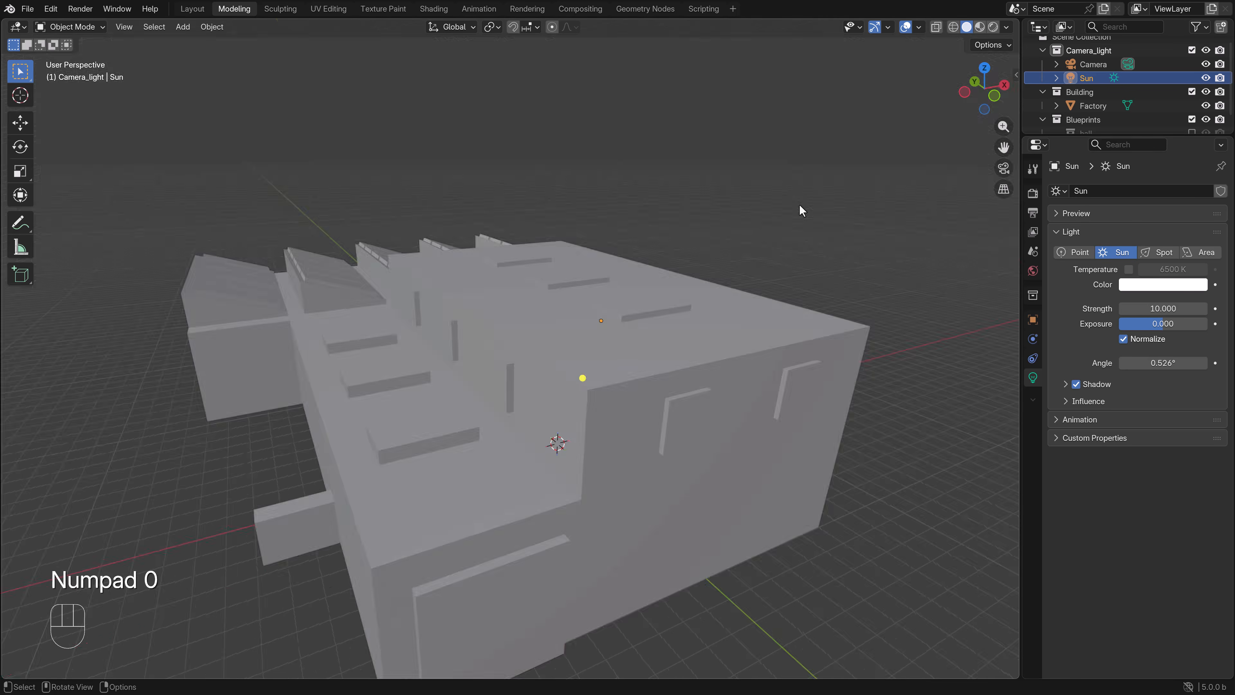
pyautogui.press('z')
pyautogui.click(791, 157)
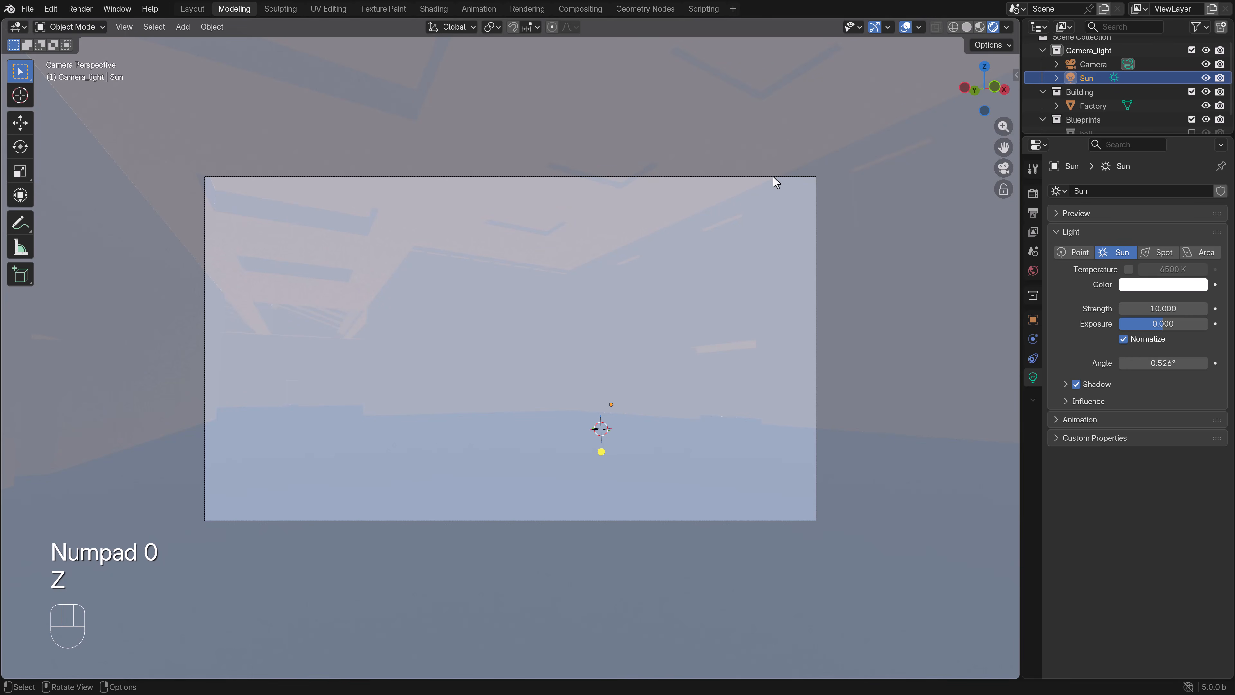
pyautogui.press('z')
pyautogui.click(857, 239)
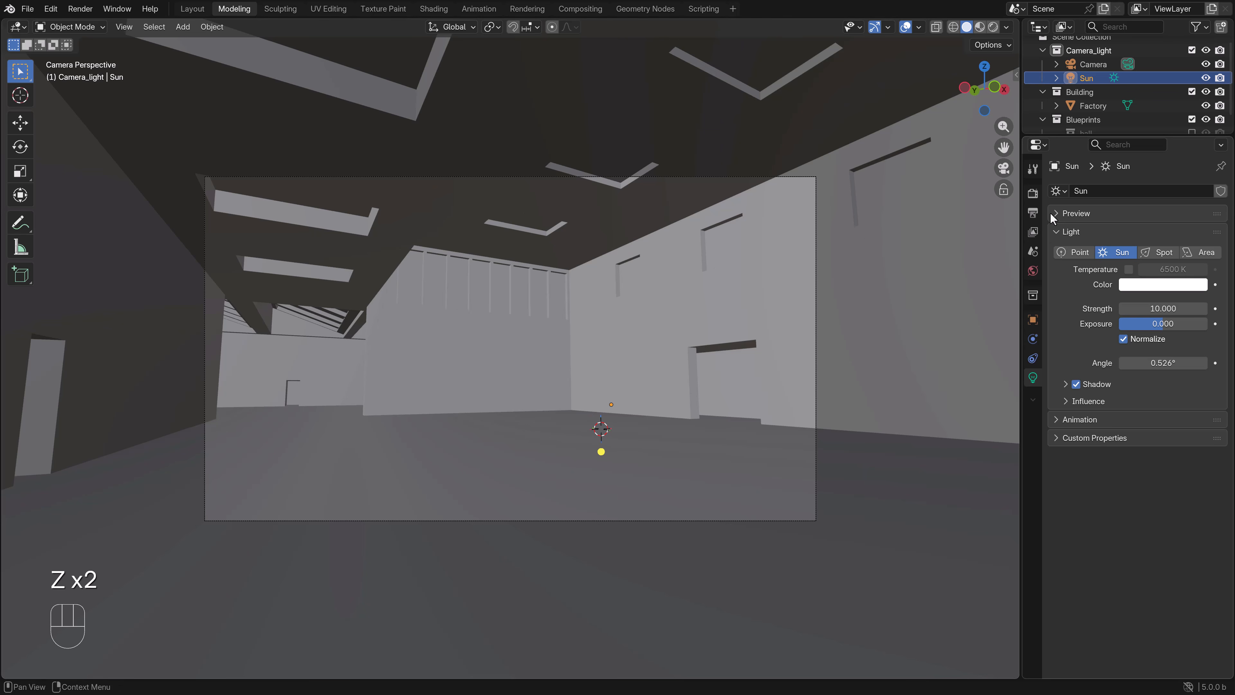
# Step: Set the render engine to Cycles and preview the camera view in Rendered shading
pyautogui.click(1033, 194)
pyautogui.click(1153, 192)
pyautogui.click(1136, 236)
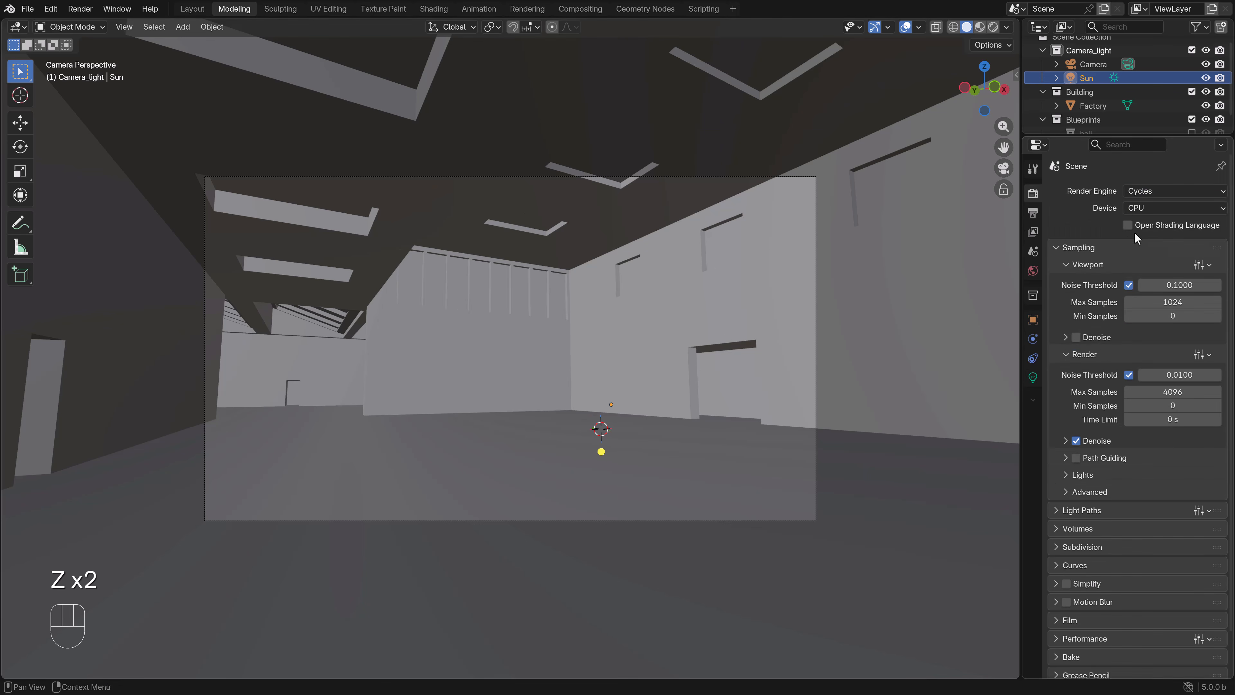
pyautogui.press('z')
pyautogui.click(687, 305)
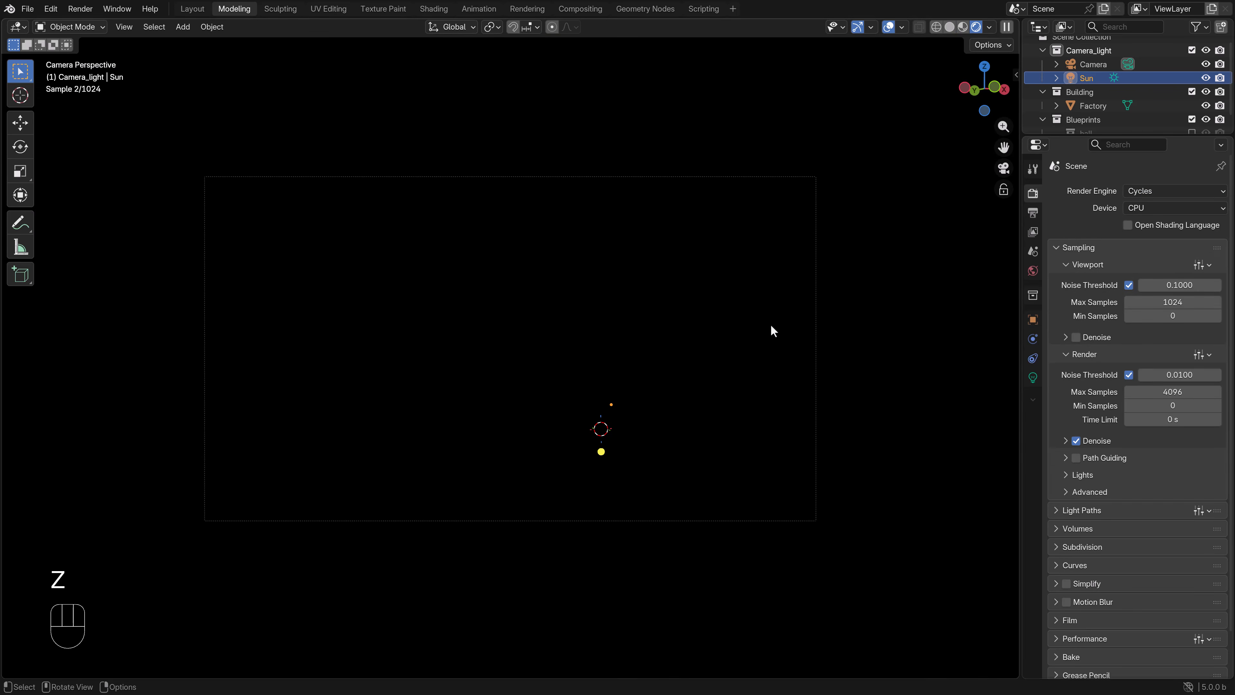
# Step: View the hall in Material Preview shading and return the viewport to Solid shading
pyautogui.press('z')
pyautogui.click(771, 326)
pyautogui.press('z')
pyautogui.click(724, 349)
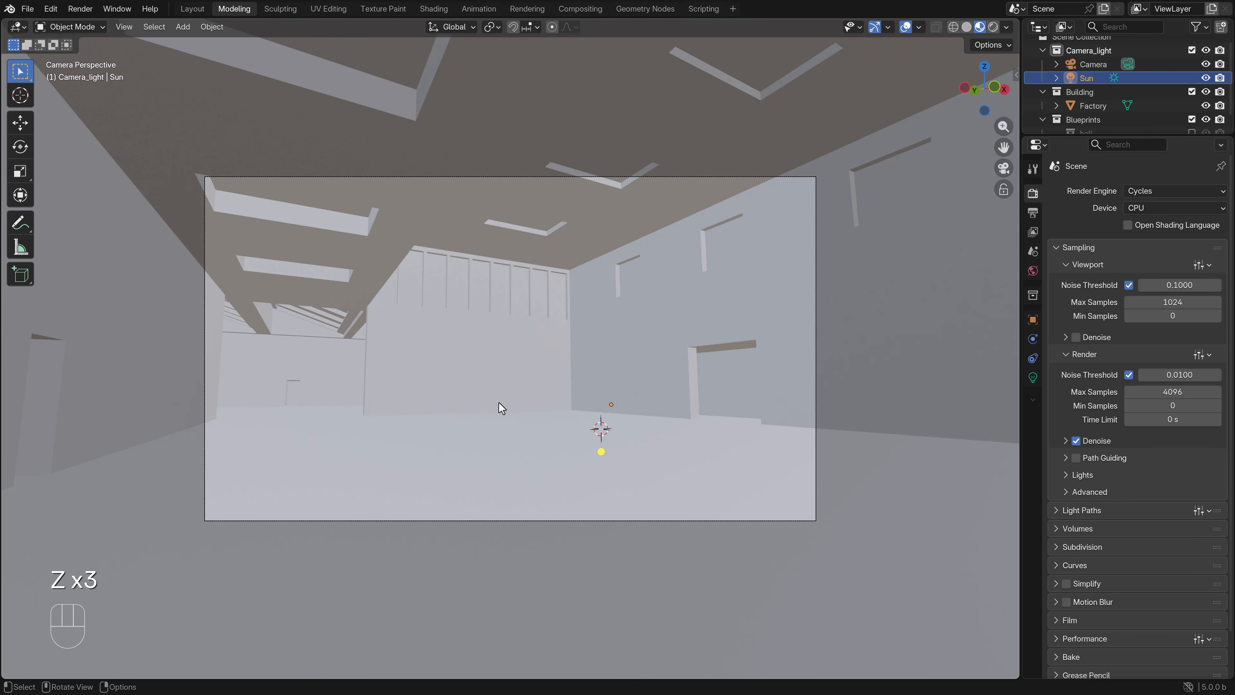
pyautogui.press('z')
pyautogui.click(595, 402)
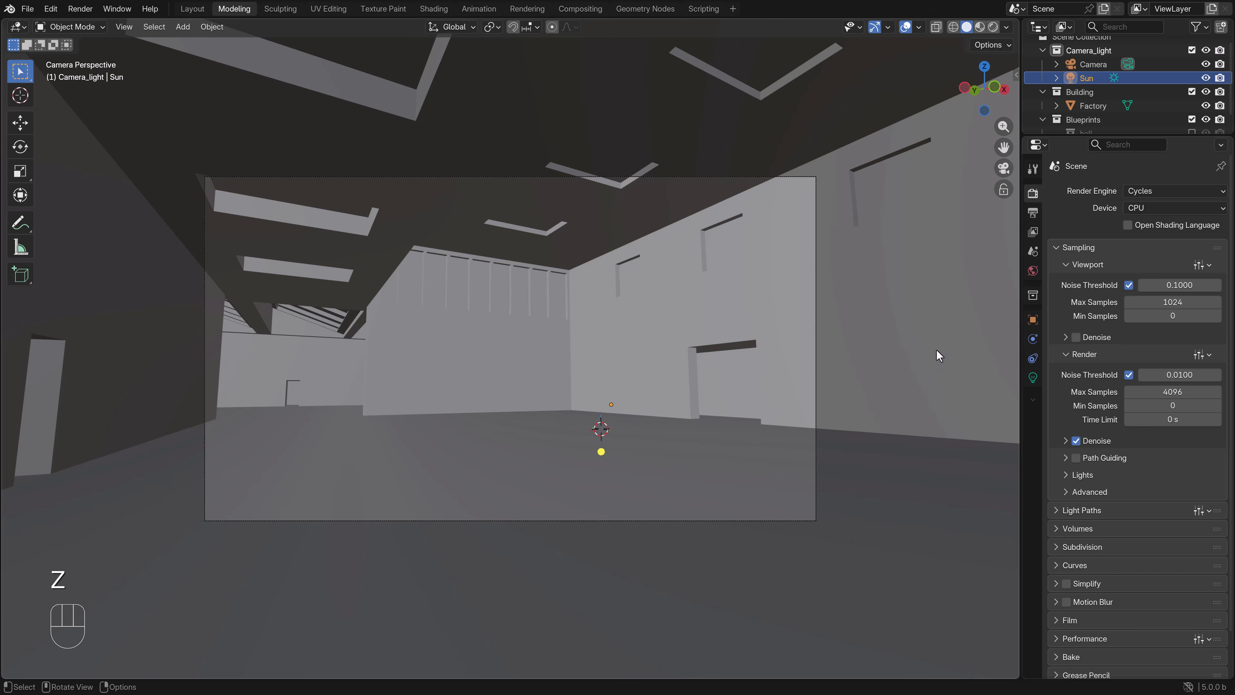
# Step: Select the Factory building and rename its existing material to wall
pyautogui.click(642, 318)
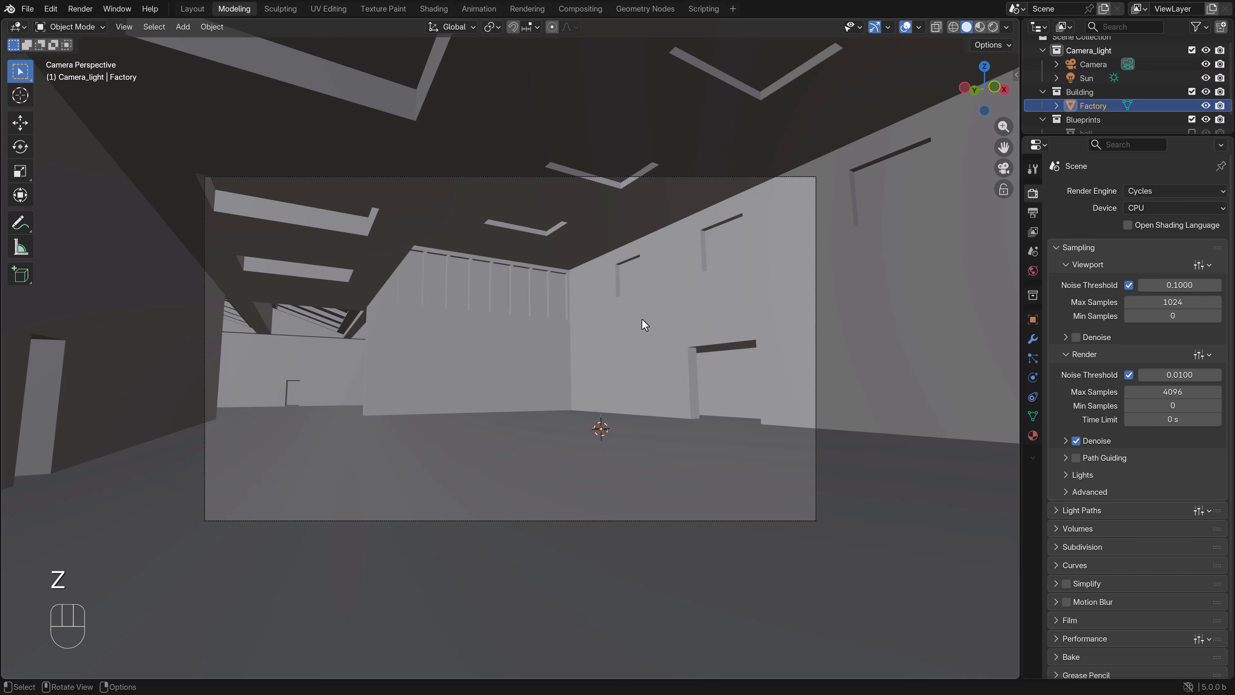
pyautogui.click(1033, 435)
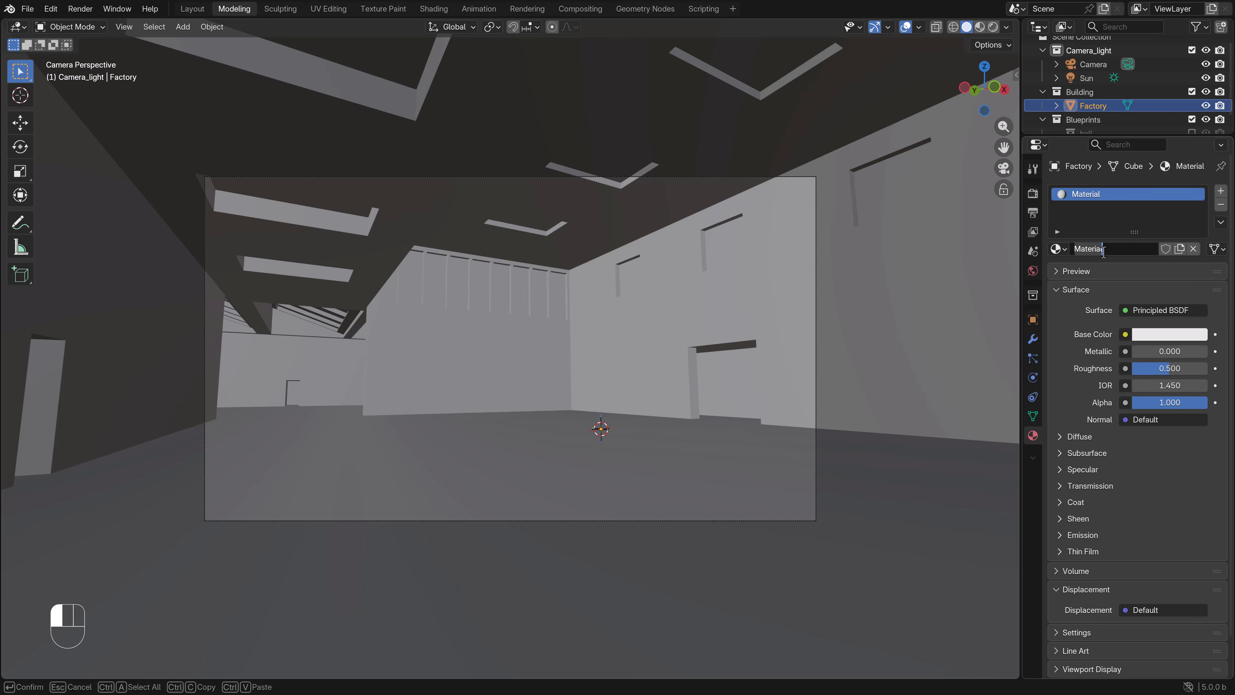
pyautogui.hotkey('ctrl', 'a')
pyautogui.write('w')
pyautogui.press('Return')
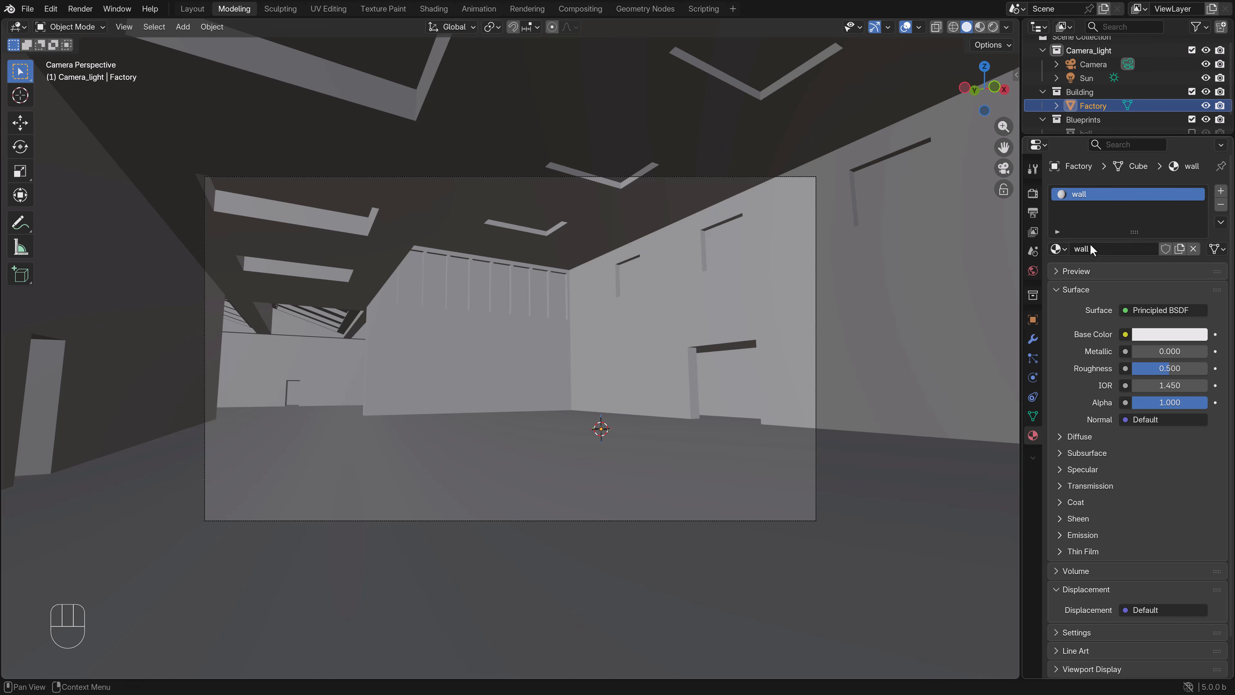
# Step: Add a second material slot to the Factory with a new material named Plates
pyautogui.click(1220, 190)
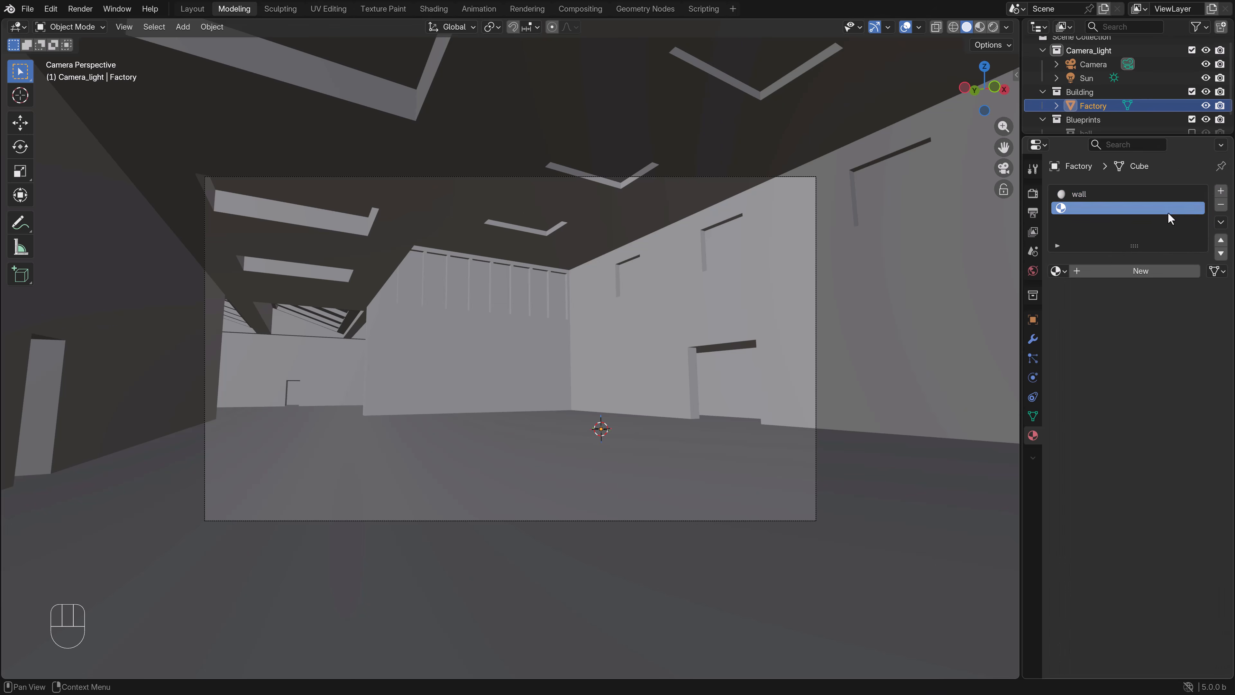
pyautogui.click(1118, 271)
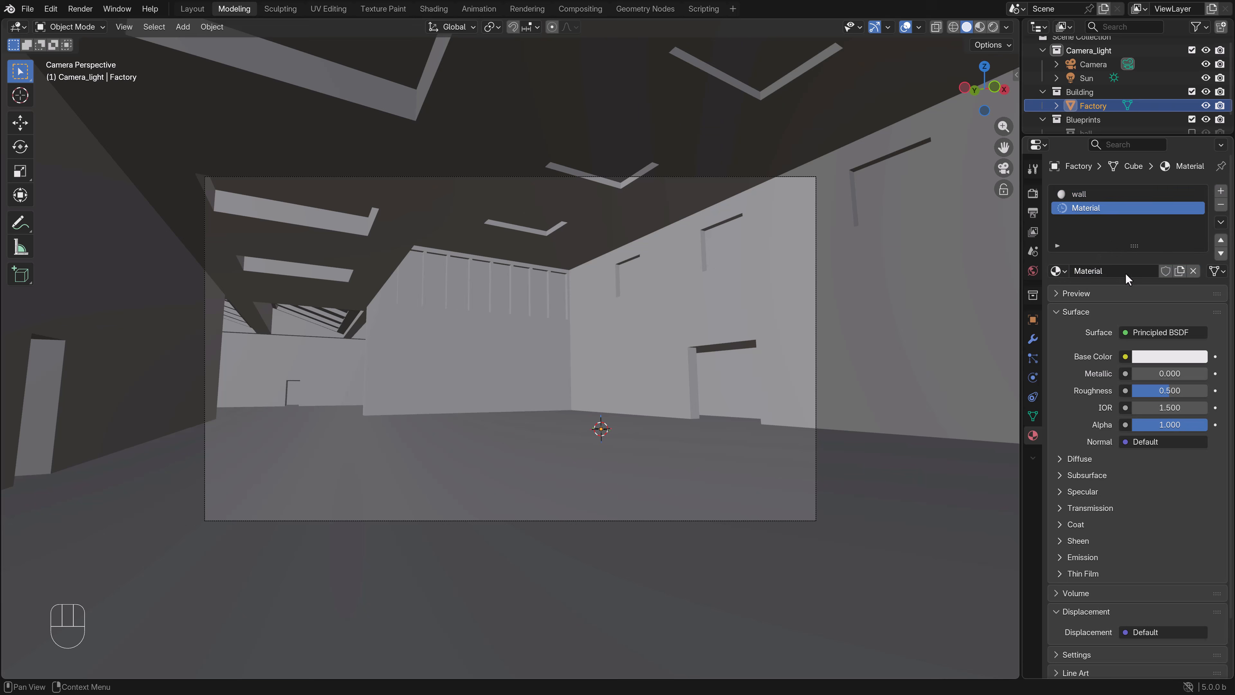
pyautogui.click(1105, 272)
pyautogui.write('Plates')
pyautogui.press('Return')
# Step: Add a third material slot to the Factory with a new material named concrete_floor
pyautogui.click(1221, 191)
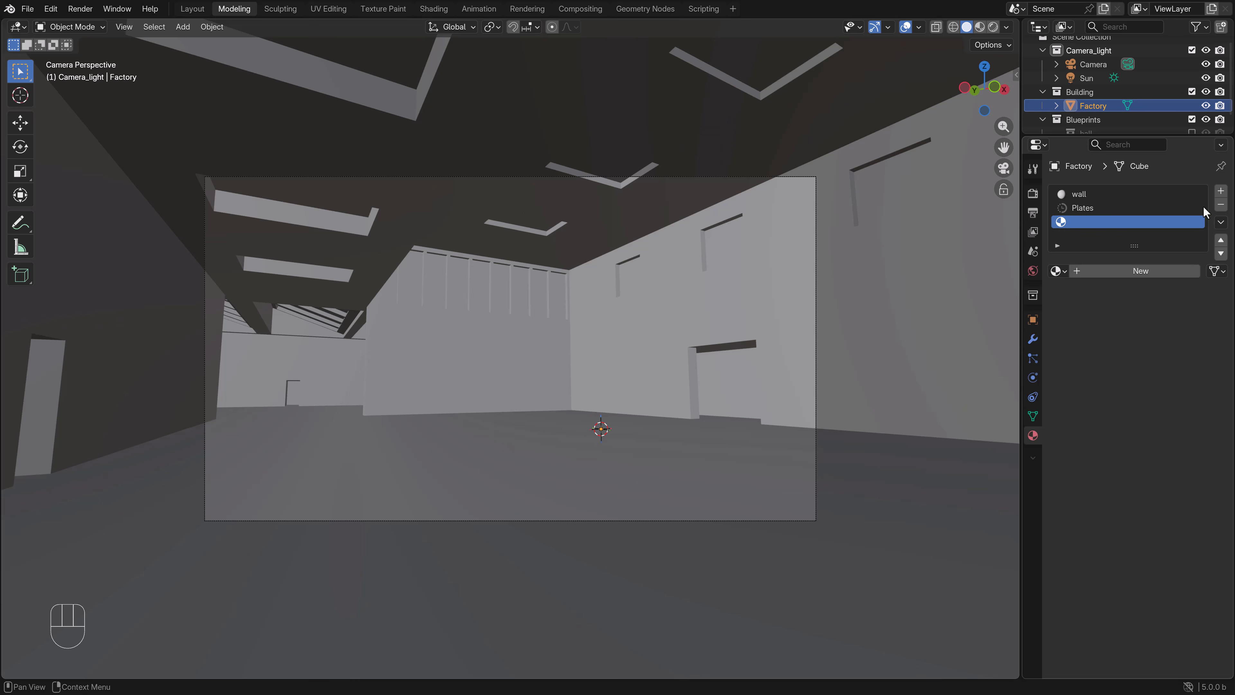
pyautogui.click(1103, 271)
pyautogui.click(1097, 271)
pyautogui.write('co')
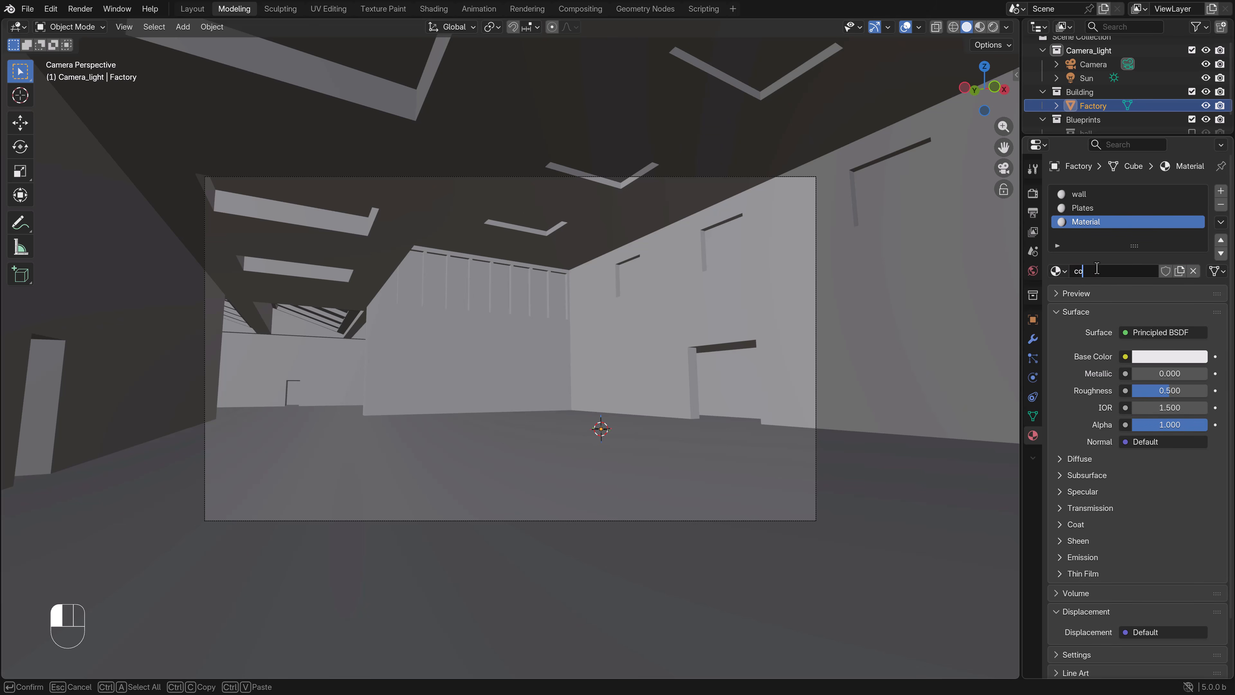
pyautogui.write('ncrete_floor')
pyautogui.press('Return')
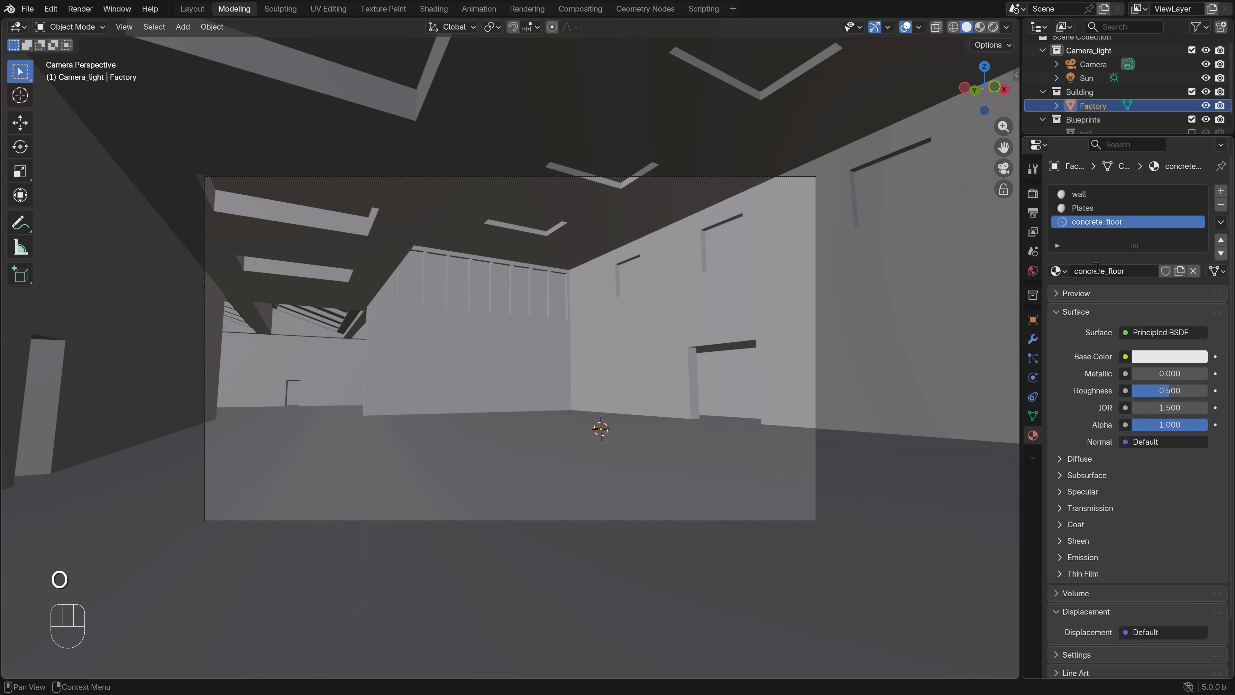
# Step: Rename the Plates material to Plates_floor and make the wall material slot active
pyautogui.click(1085, 211)
pyautogui.doubleClick(1086, 208)
pyautogui.press('shift')
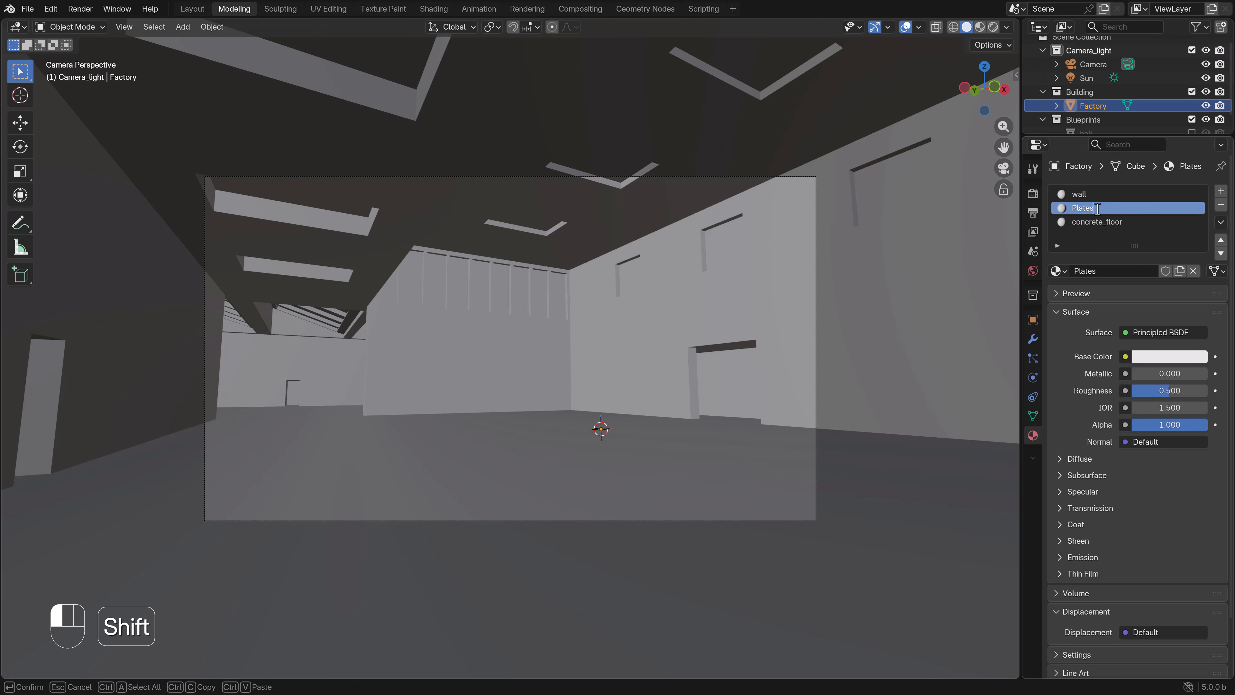
pyautogui.write('_floor')
pyautogui.press('Return')
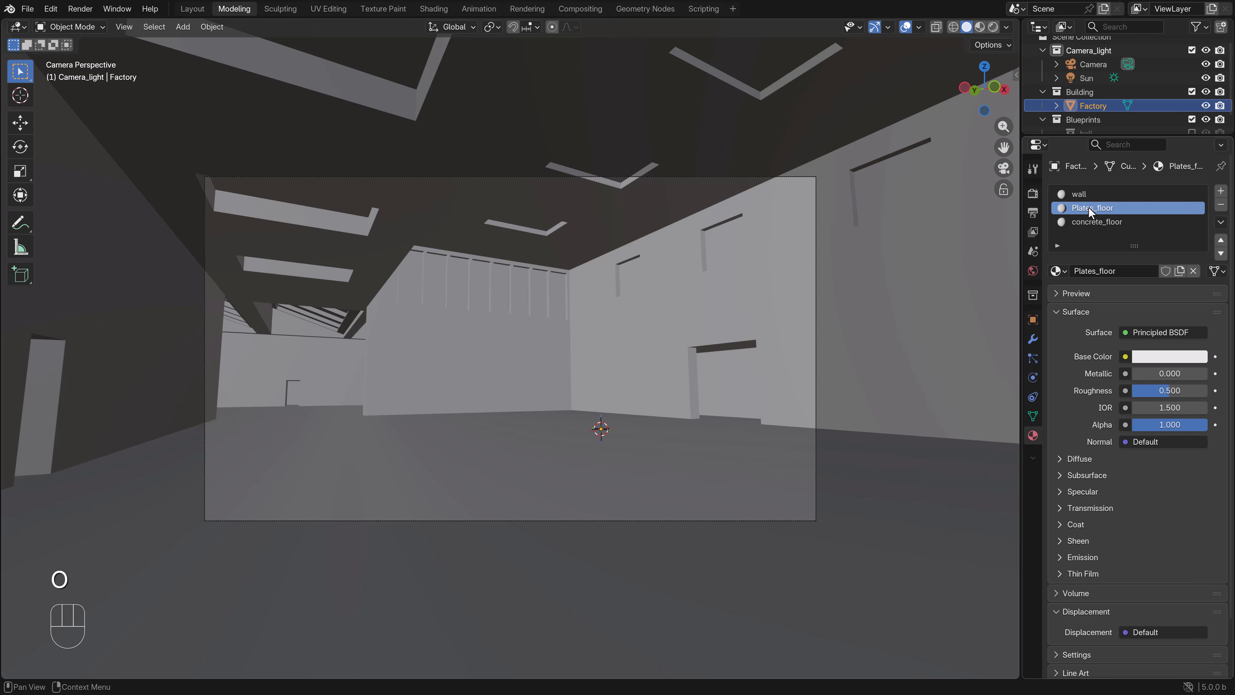
pyautogui.click(1076, 196)
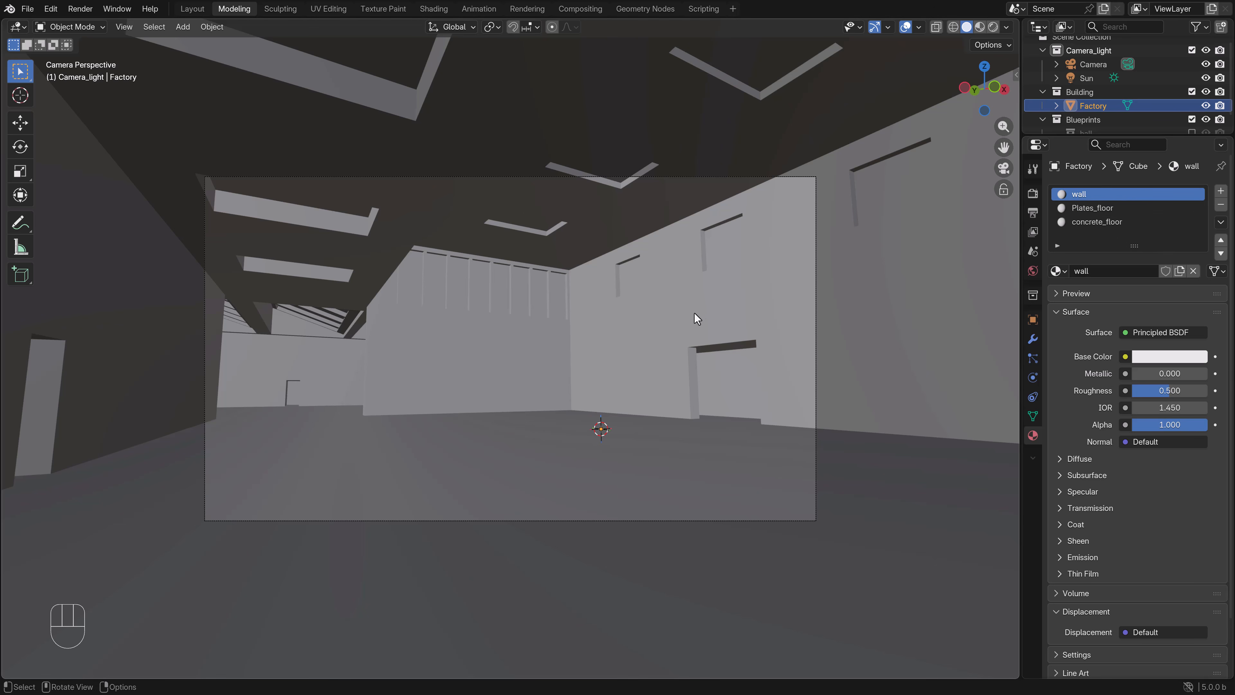
# Step: Delete the faces closing the large doorway recess in the Factory's end wall behind the camera, and return to Object Mode
pyautogui.press('KP_7')
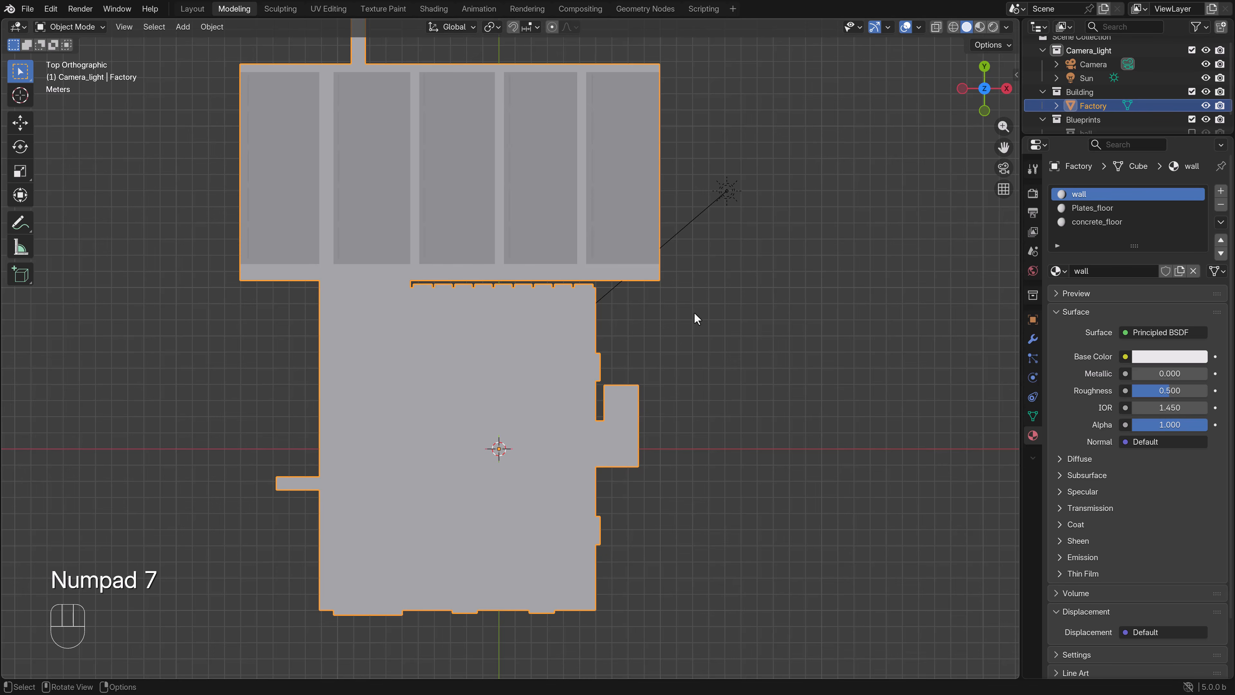
pyautogui.moveTo(537, 492); pyautogui.dragTo(637, 338, button='middle')
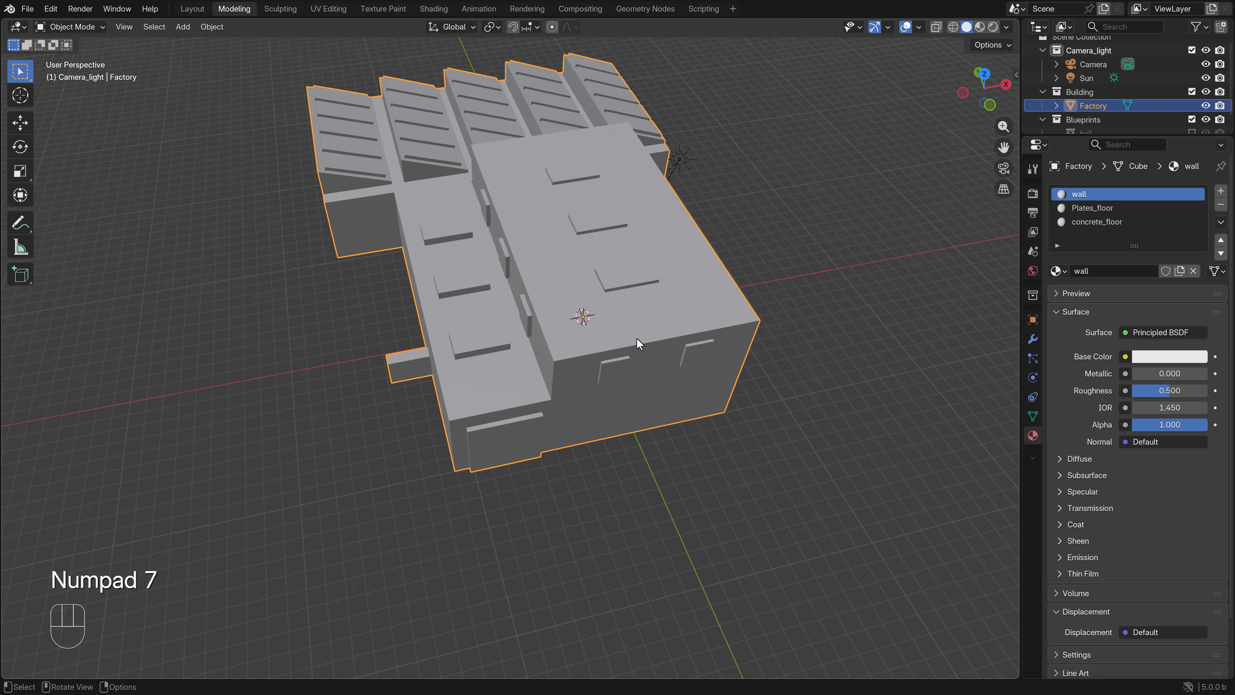
pyautogui.press('KP_7')
pyautogui.keyDown('shift'); pyautogui.moveTo(579, 477); pyautogui.dragTo(621, 403, button='middle'); pyautogui.keyUp('shift')
pyautogui.scroll(5, 622, 404)
pyautogui.press('Tab')
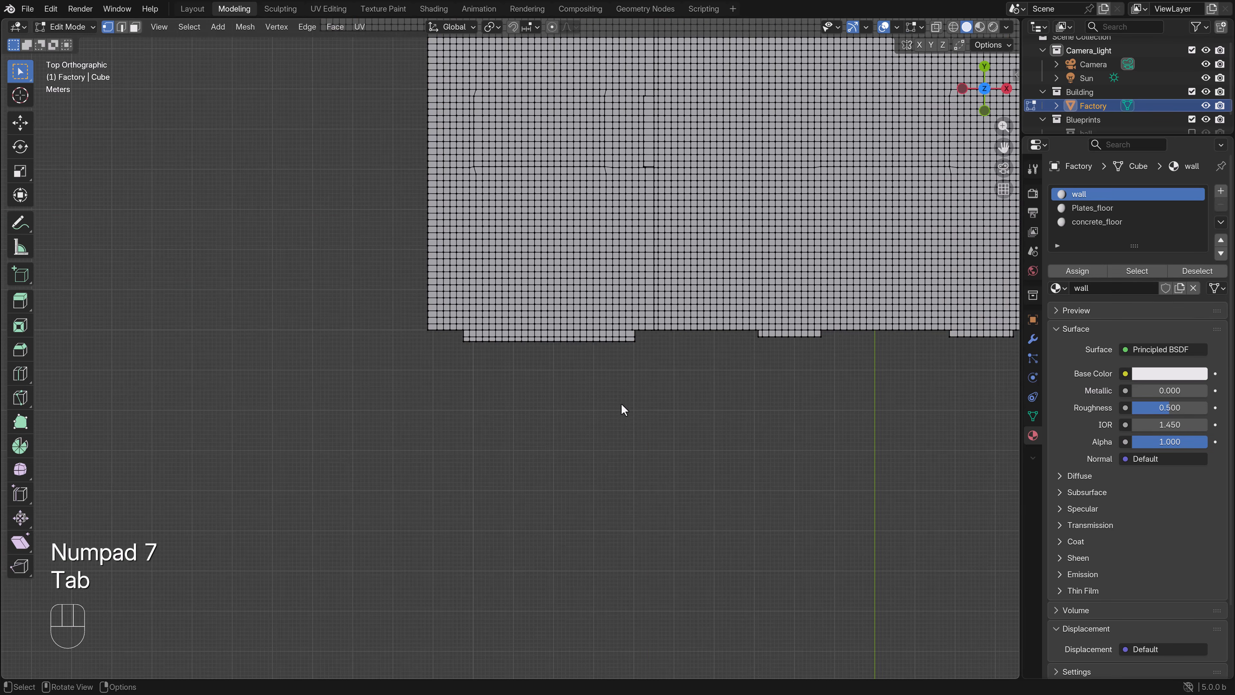
pyautogui.press('z')
pyautogui.scroll(3, 637, 360)
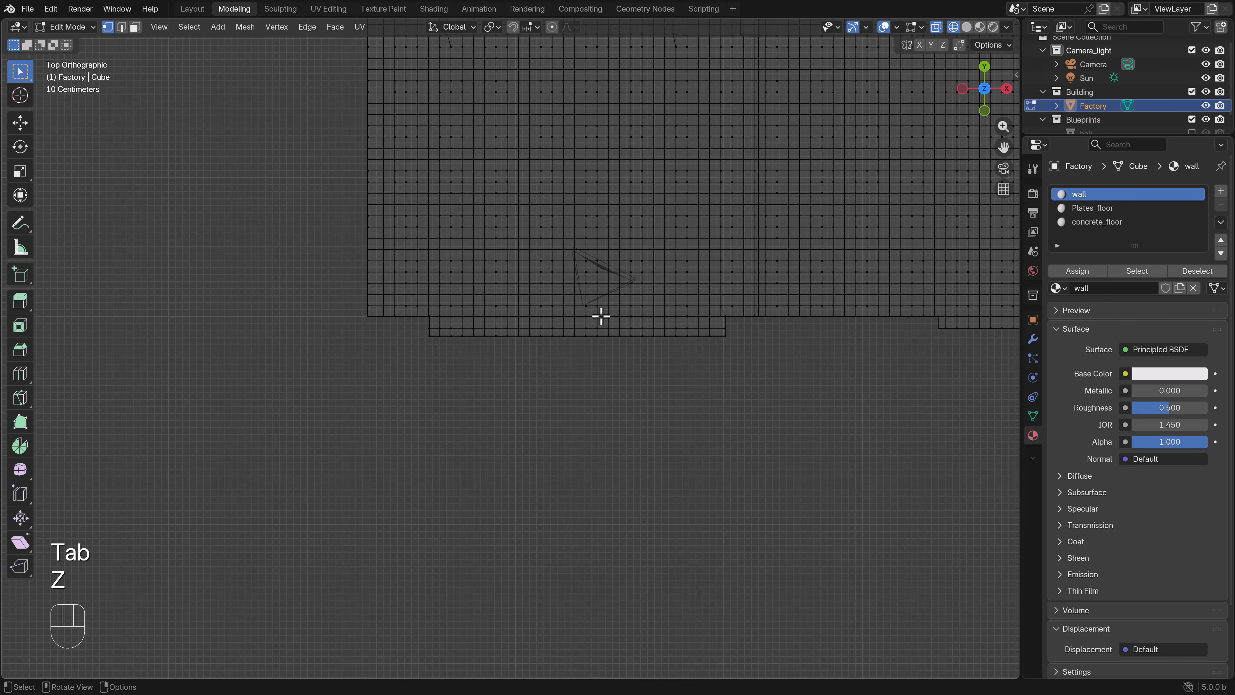
pyautogui.press('b')
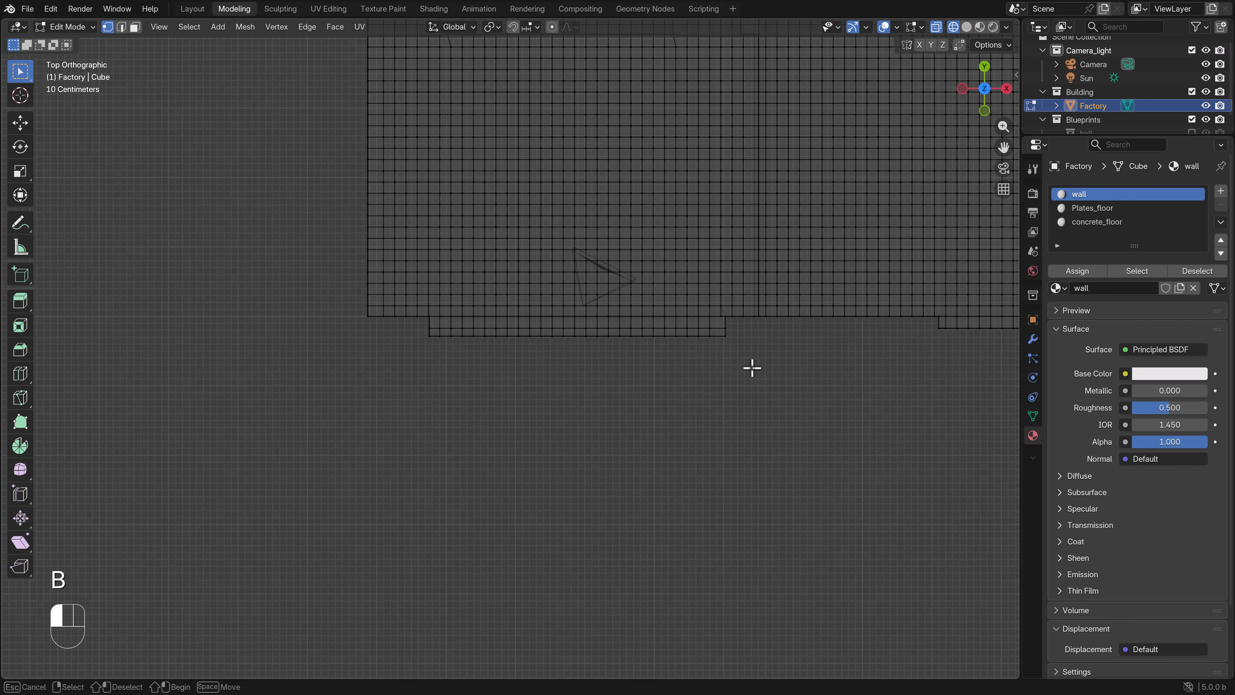
pyautogui.moveTo(756, 368); pyautogui.dragTo(410, 326)
pyautogui.moveTo(465, 455); pyautogui.dragTo(512, 375, button='middle')
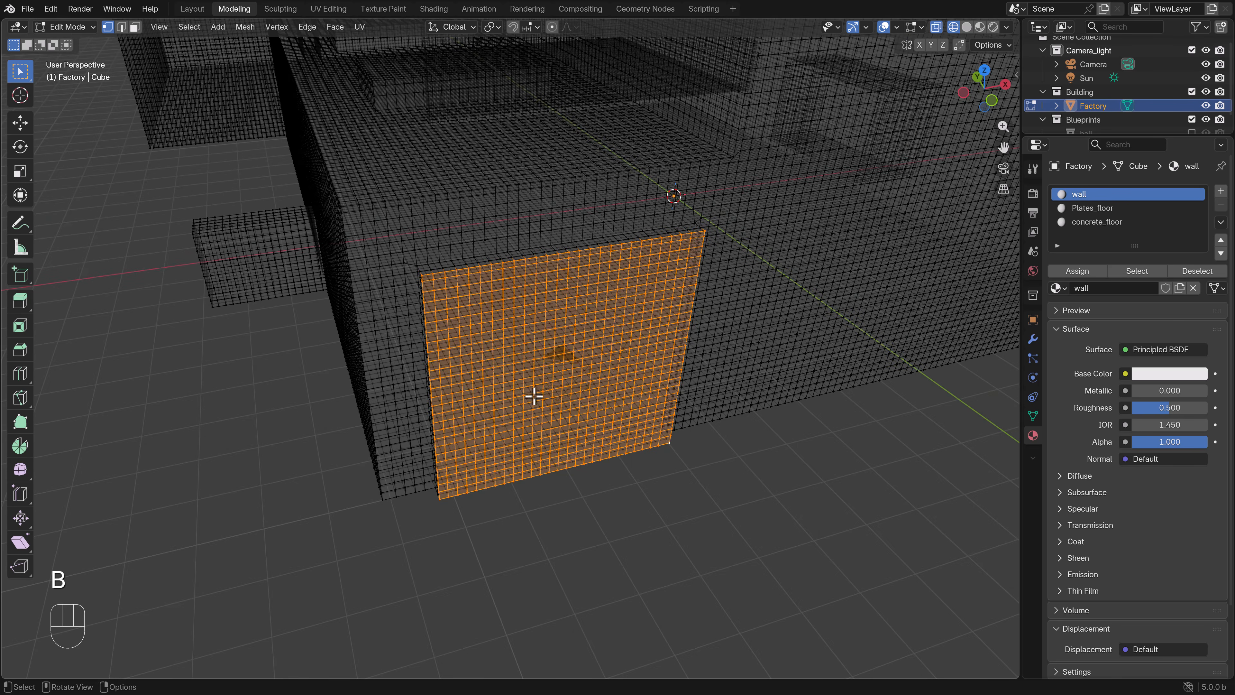
pyautogui.press('x')
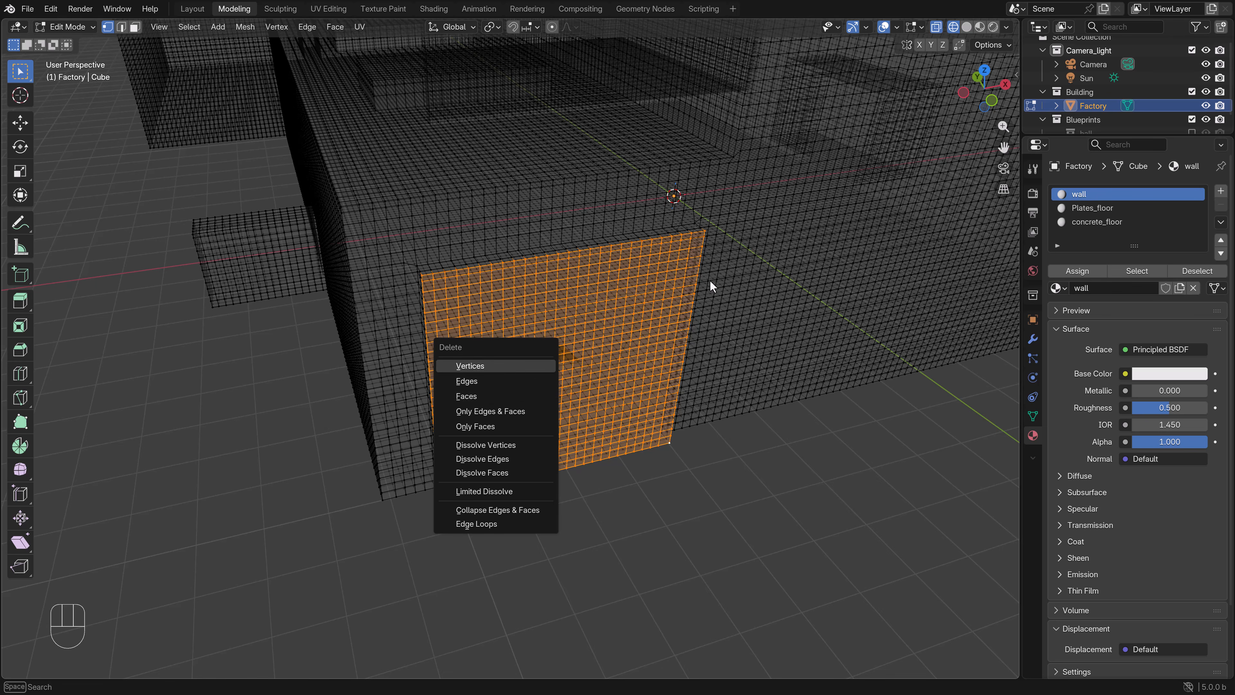
pyautogui.click(479, 395)
pyautogui.press('z')
pyautogui.moveTo(493, 403)
pyautogui.mouseDown(button='middle')
pyautogui.moveTo(601, 435)
pyautogui.moveTo(780, 441)
pyautogui.moveTo(725, 447)
pyautogui.mouseUp(button='middle')
pyautogui.press('Tab')
pyautogui.scroll(3, 723, 453)
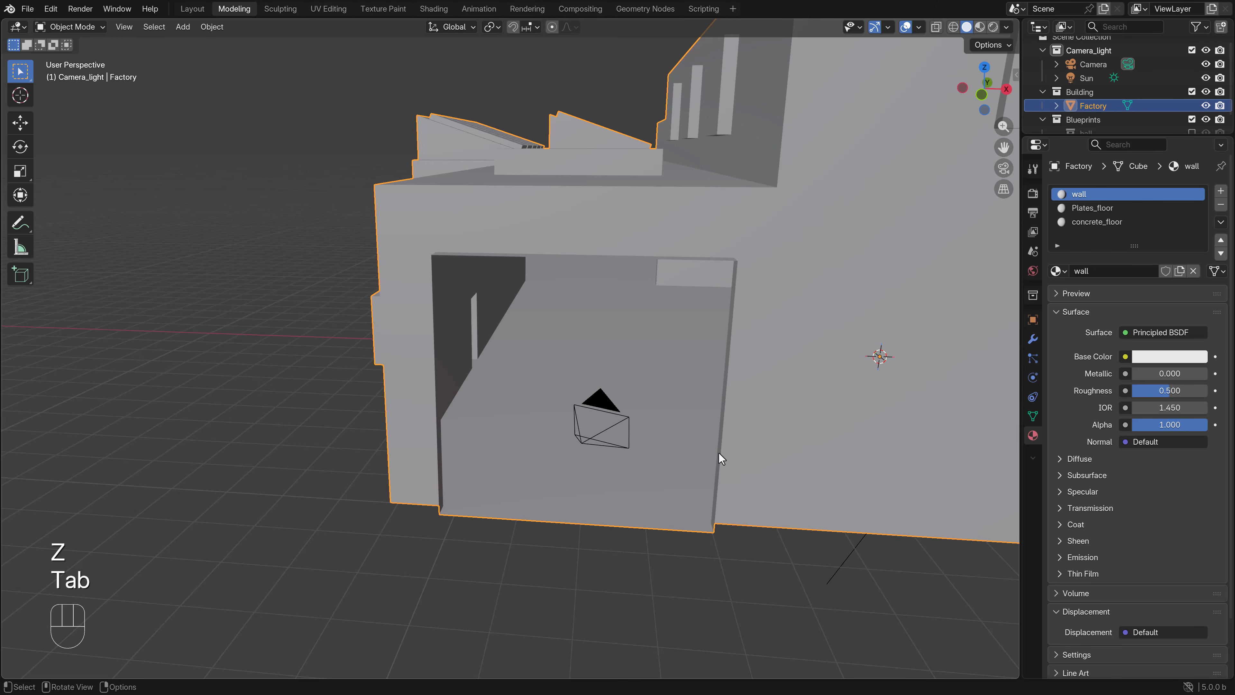
# Step: Walk the camera backward toward the opened doorway and reframe it for a wider view of the factory hall
pyautogui.press('KP_0')
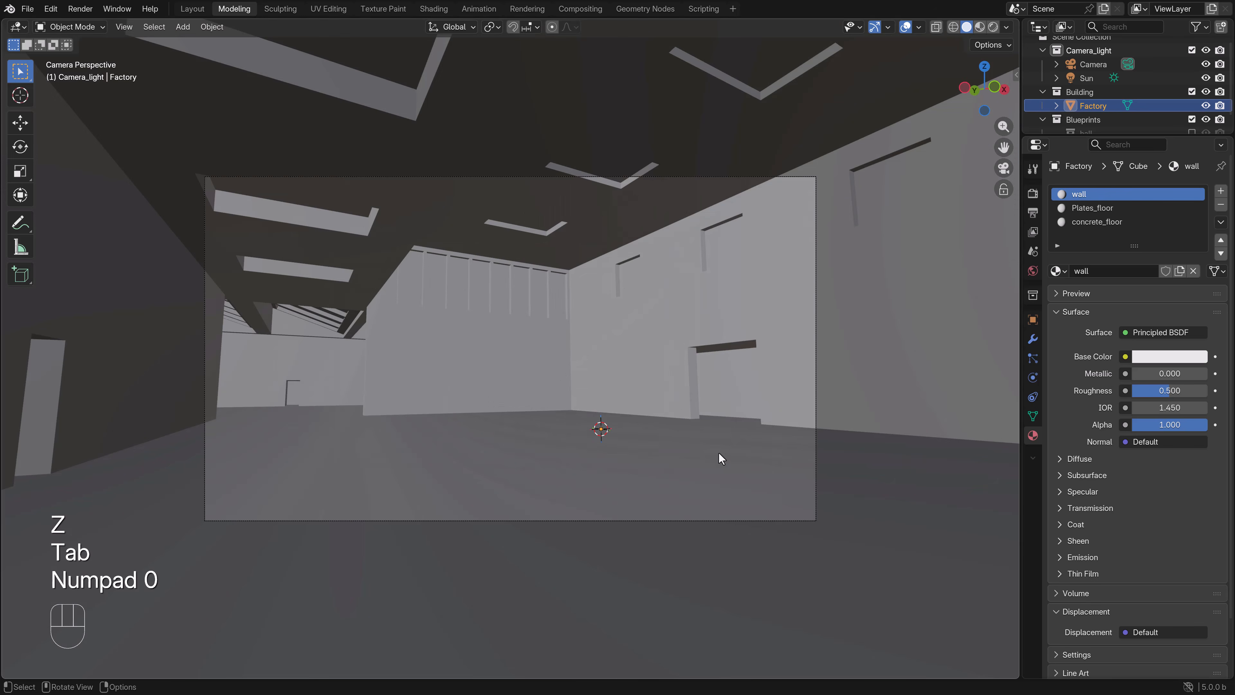
pyautogui.click(670, 176)
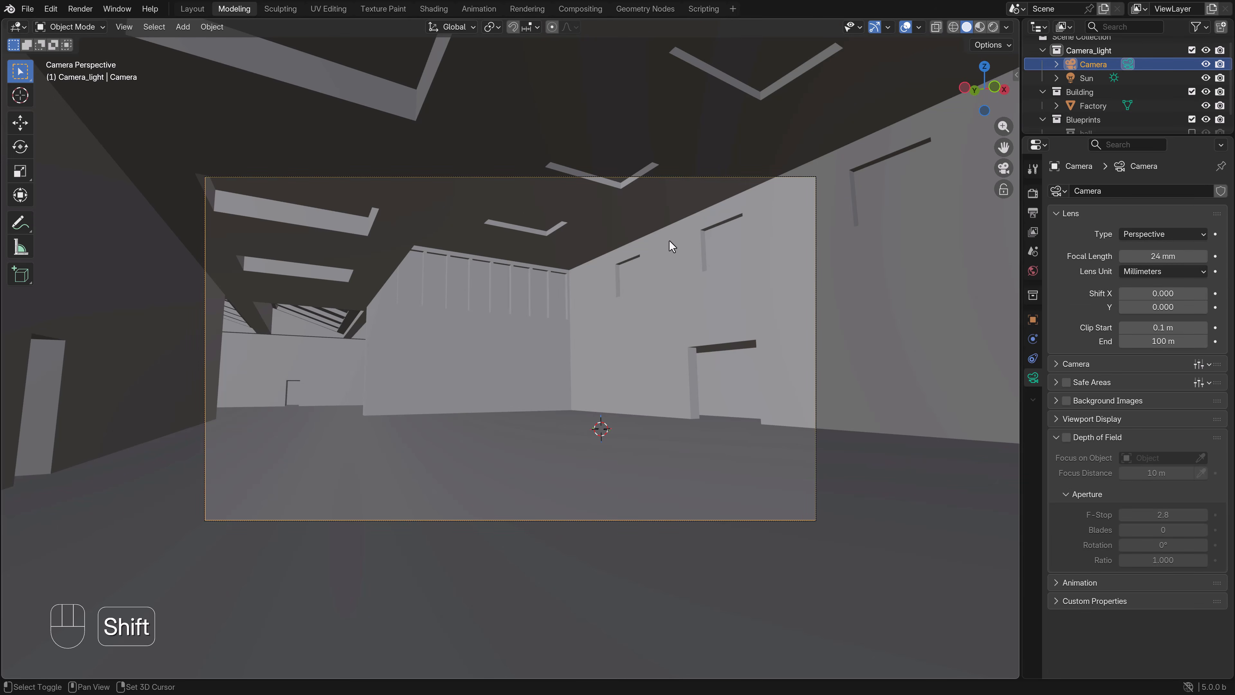
pyautogui.hotkey('shift', '`')
pyautogui.press('s')
pyautogui.press('s')
pyautogui.press('s')
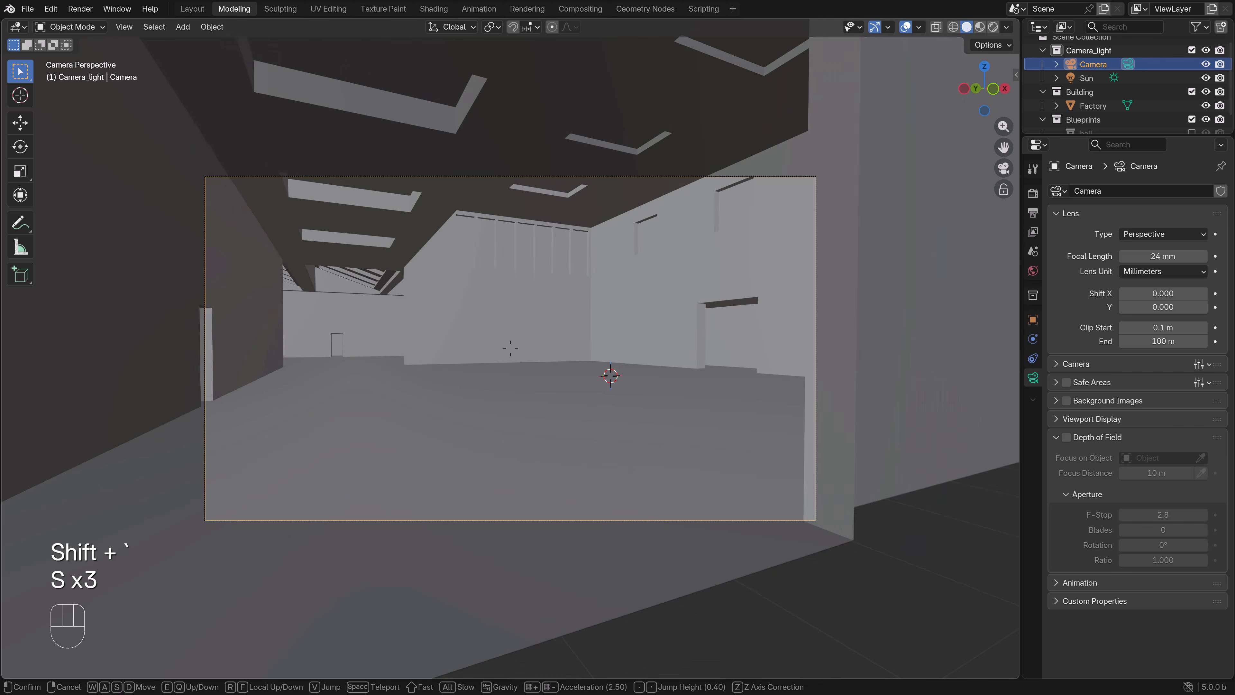
pyautogui.press('s')
pyautogui.press('w')
pyautogui.press('s')
pyautogui.press('w')
pyautogui.press('w')
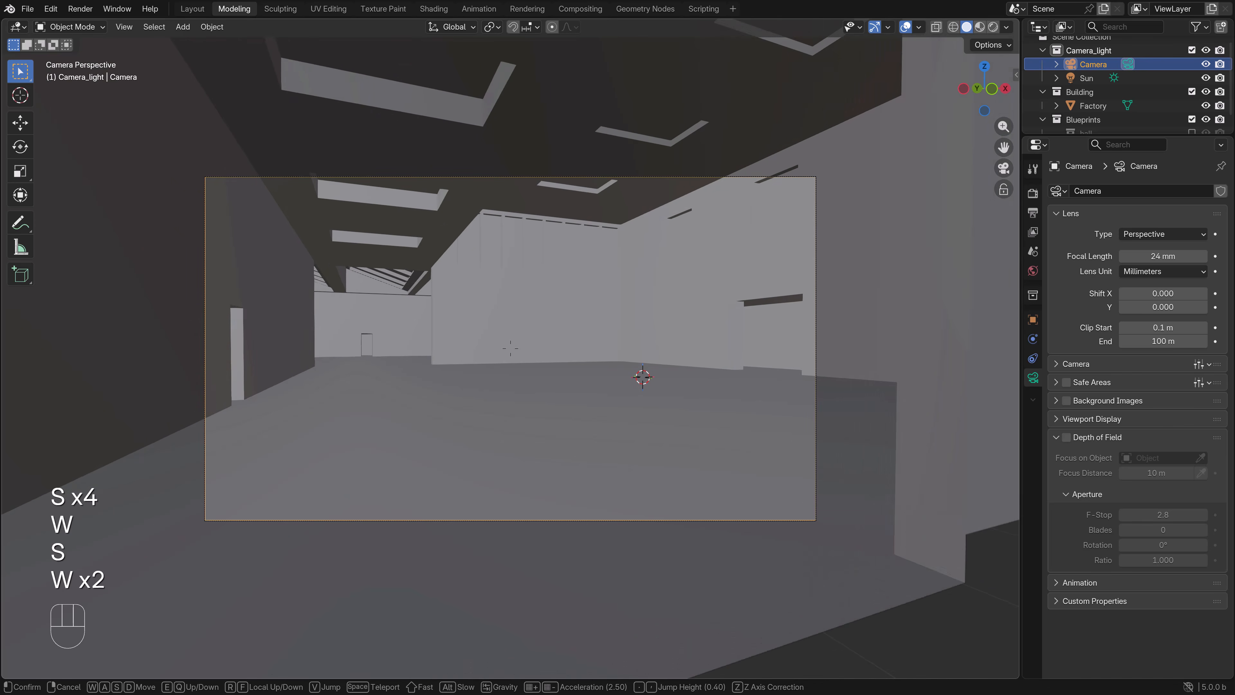
pyautogui.press('w')
pyautogui.press('s')
pyautogui.press('a')
pyautogui.press('s')
pyautogui.press('w')
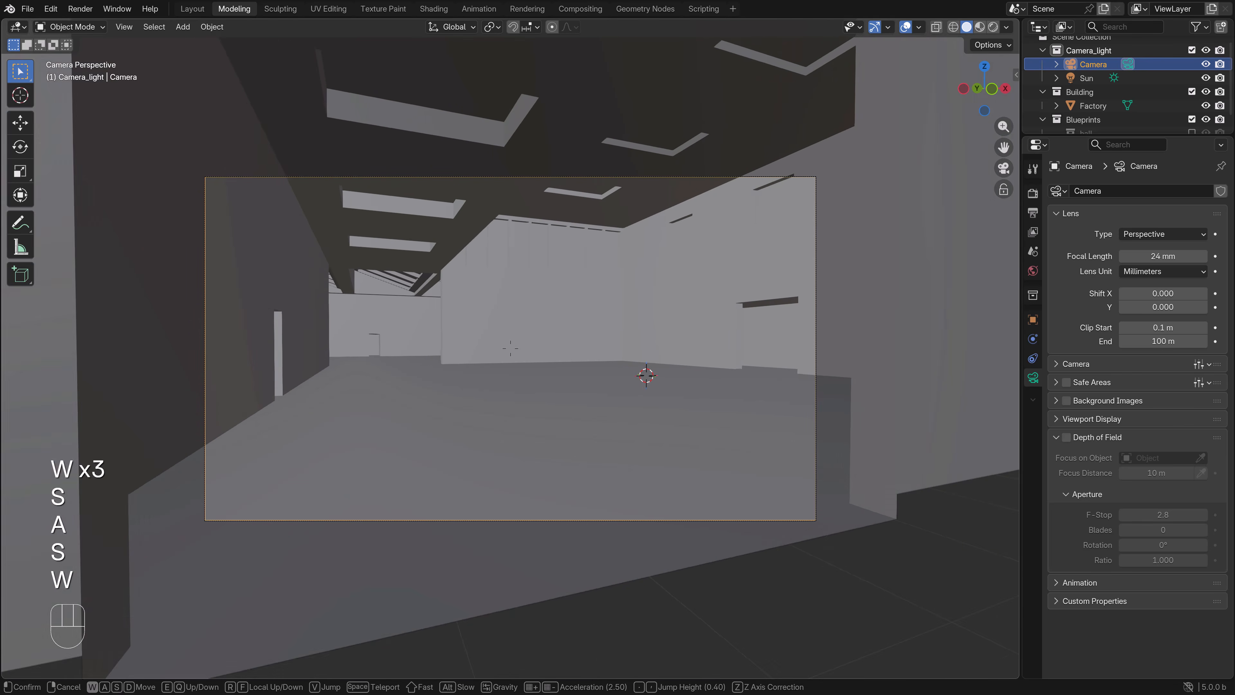
pyautogui.press('w')
pyautogui.press('s')
pyautogui.press('w')
pyautogui.press('s')
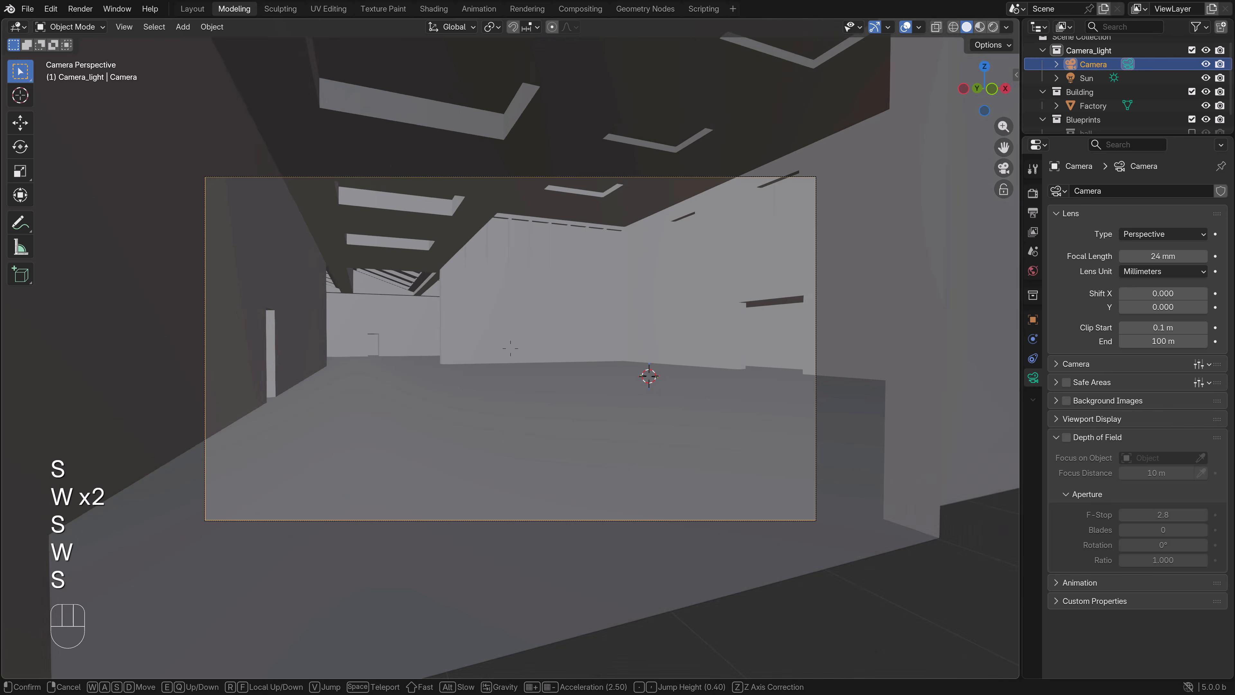
pyautogui.press('w')
pyautogui.press('w')
pyautogui.press('w')
pyautogui.press('w')
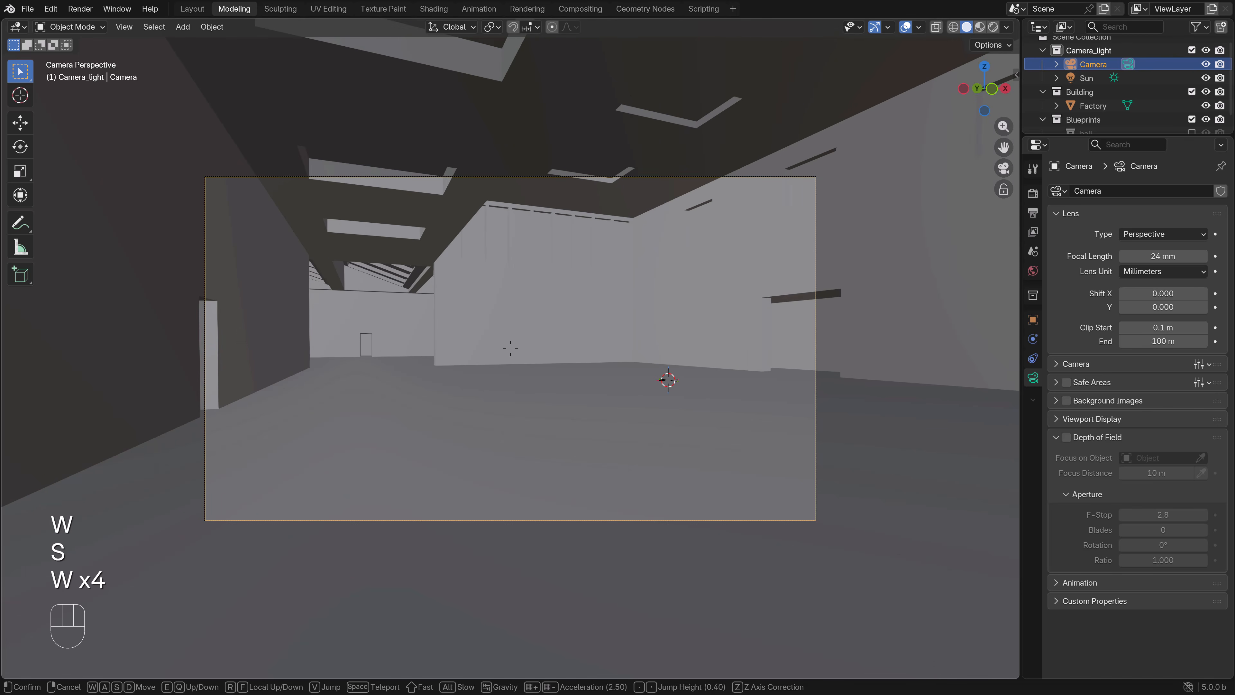
pyautogui.click(510, 348)
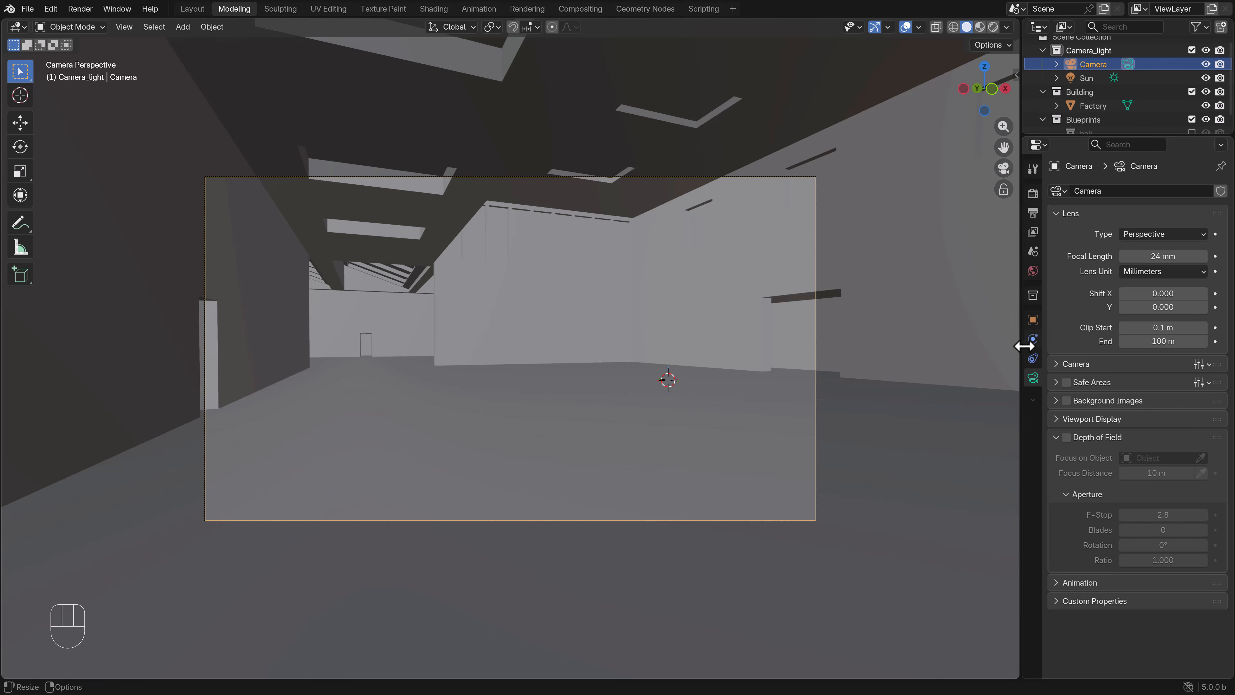
# Step: Select the Factory and switch to the Shading workspace with the whole building and the wall material's nodes in view
pyautogui.click(777, 385)
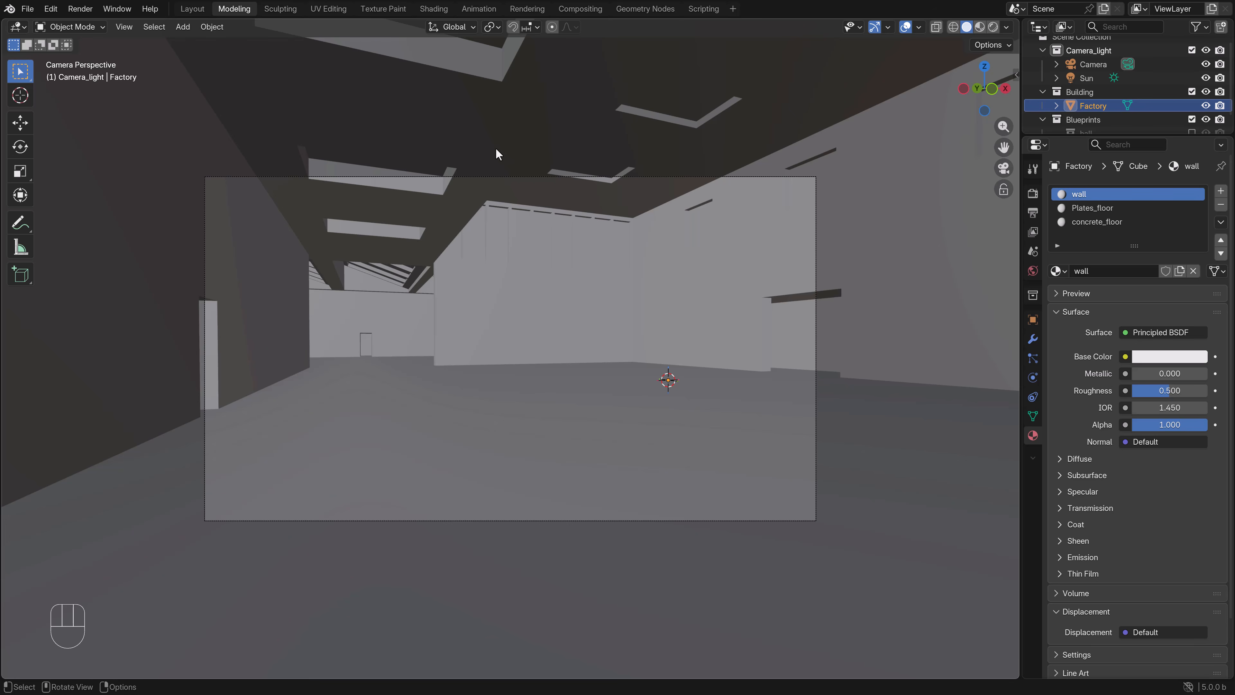
pyautogui.click(434, 9)
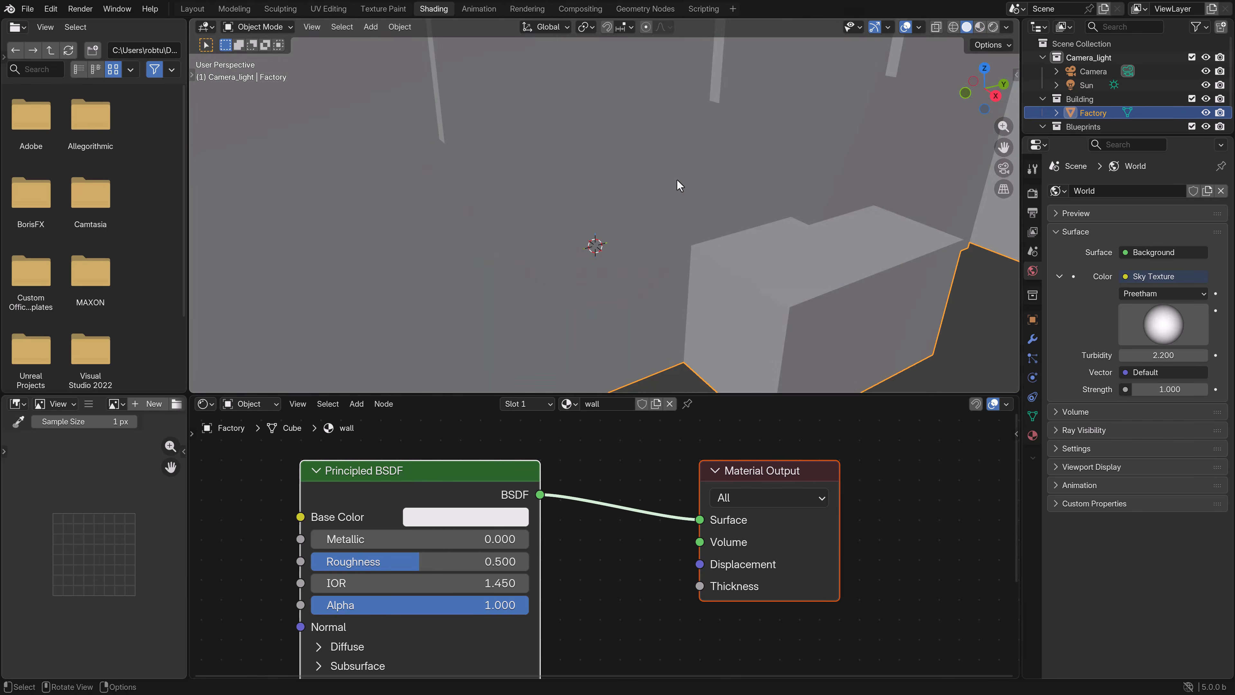
pyautogui.scroll(-8, 644, 226)
pyautogui.moveTo(501, 232); pyautogui.dragTo(634, 234, button='middle')
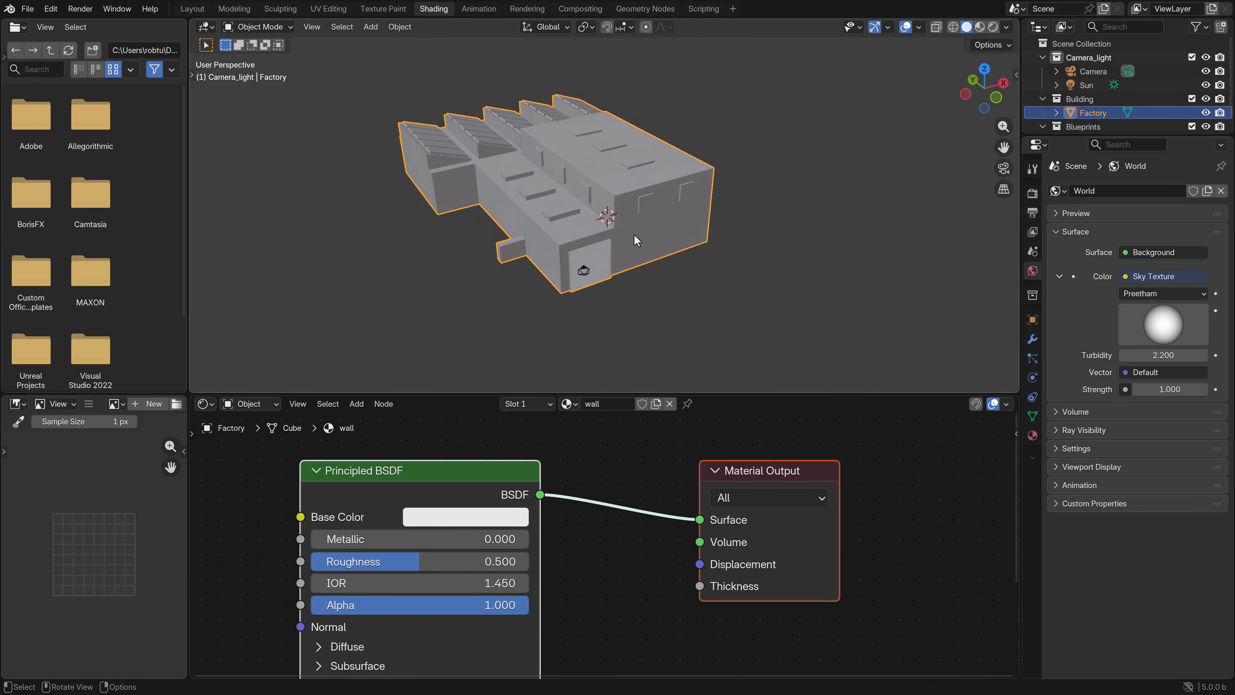
pyautogui.scroll(2, 634, 235)
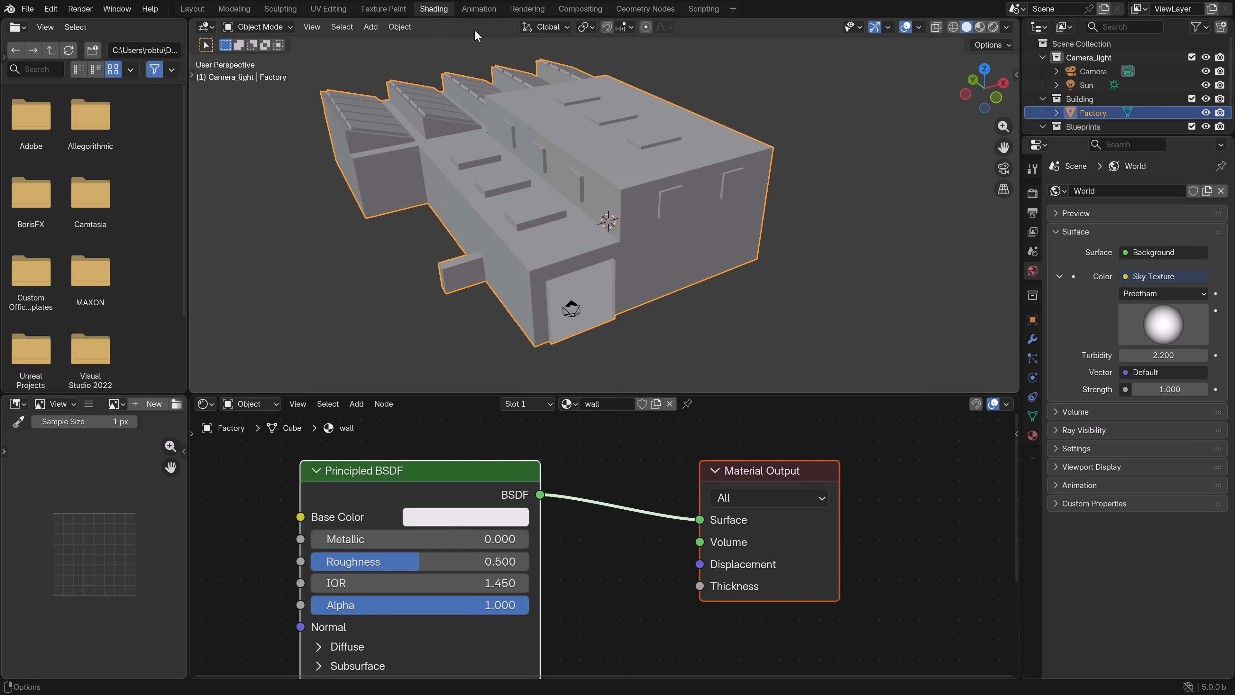
pyautogui.scroll(-2, 583, 544)
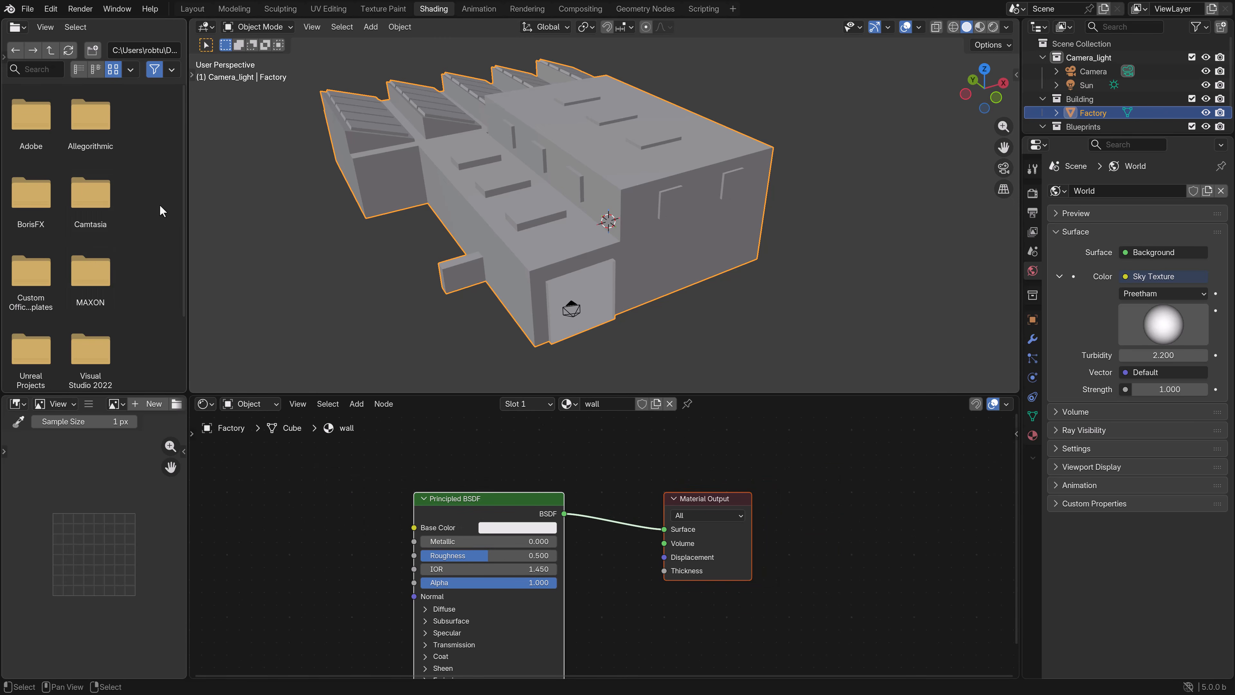
# Step: Close the file browser and image editor areas to enlarge the 3D viewport and the shader editor
pyautogui.moveTo(194, 25); pyautogui.dragTo(175, 27)
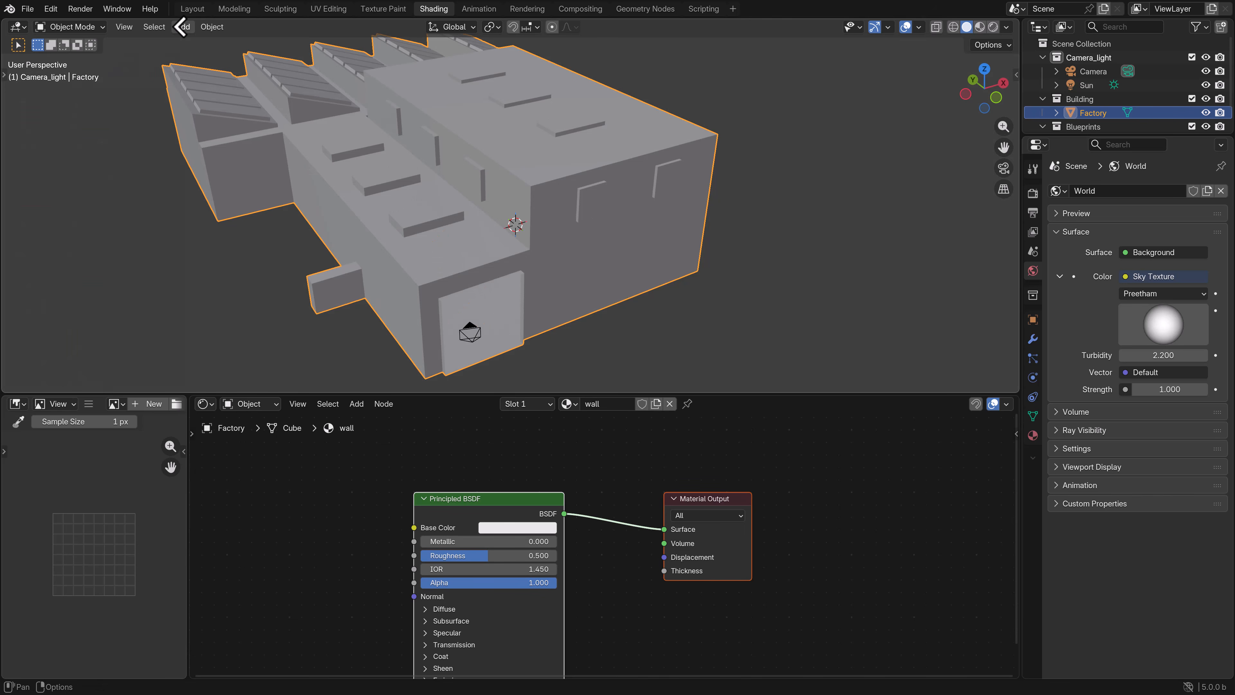
pyautogui.keyDown('shift'); pyautogui.moveTo(337, 225); pyautogui.dragTo(389, 223, button='middle'); pyautogui.keyUp('shift')
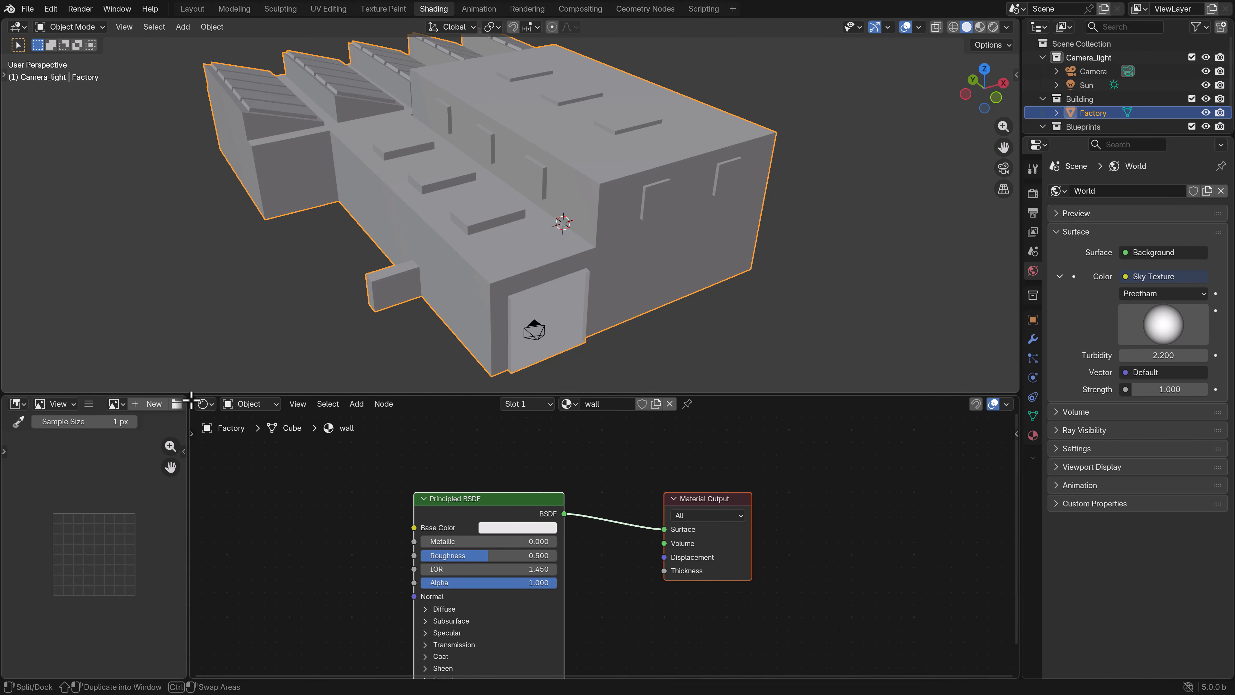
pyautogui.moveTo(191, 399); pyautogui.dragTo(155, 411)
pyautogui.scroll(-4, 391, 453)
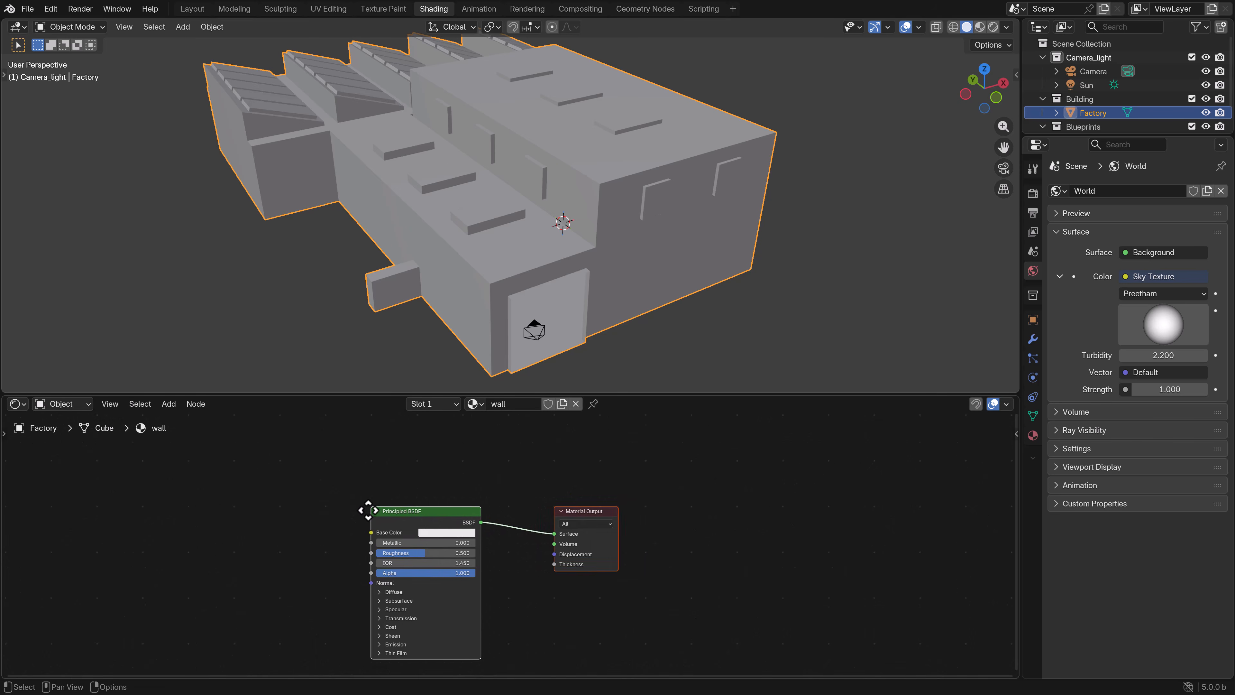
pyautogui.moveTo(362, 509); pyautogui.dragTo(459, 487, button='middle')
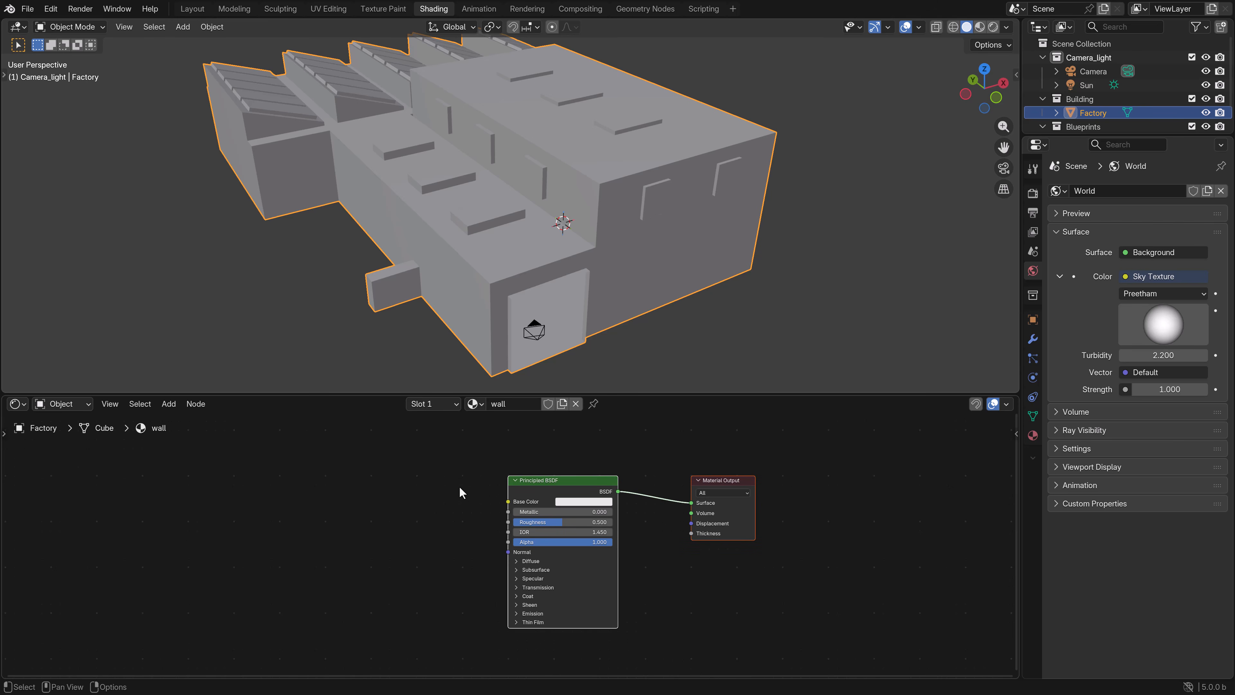
# Step: Add an Image Texture node to the wall material beside the Principled BSDF
pyautogui.click(169, 403)
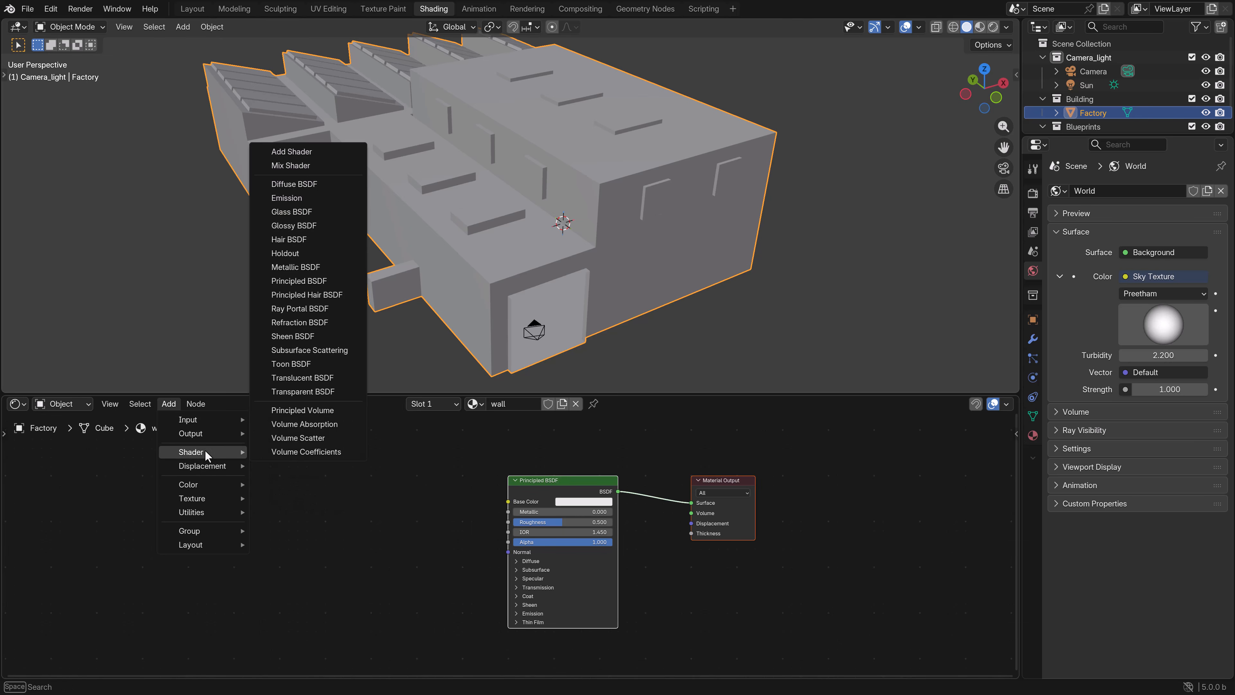
pyautogui.moveTo(203, 483)
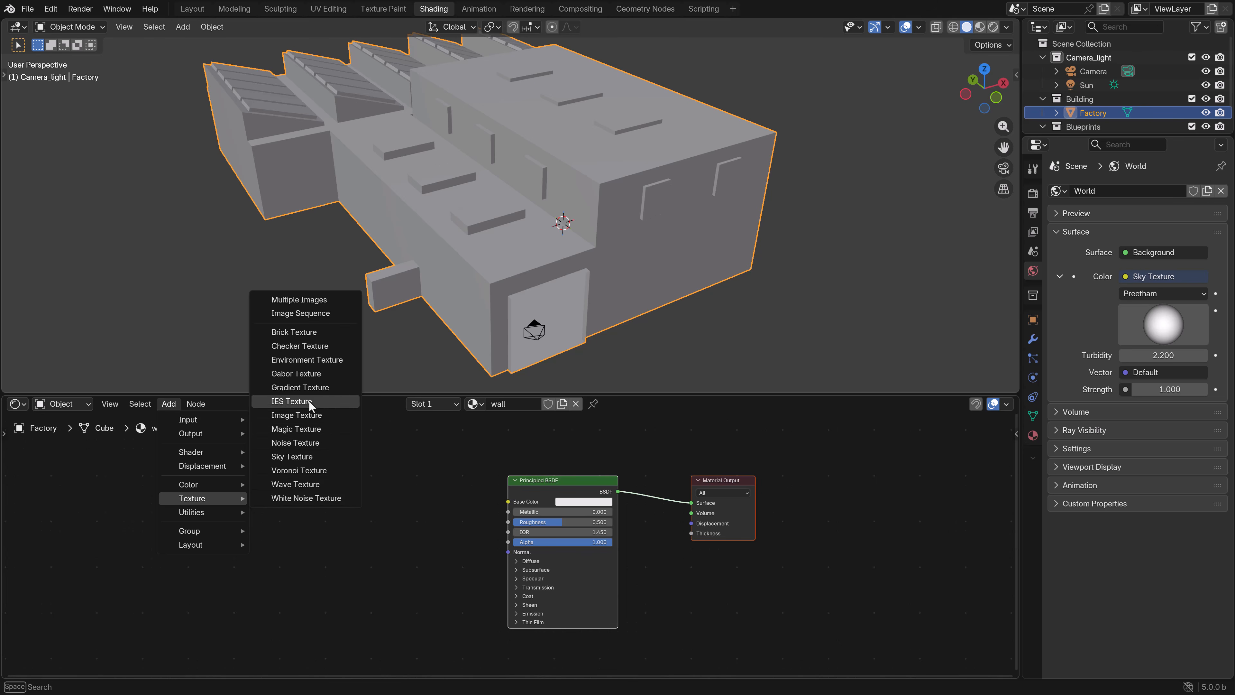
pyautogui.click(297, 415)
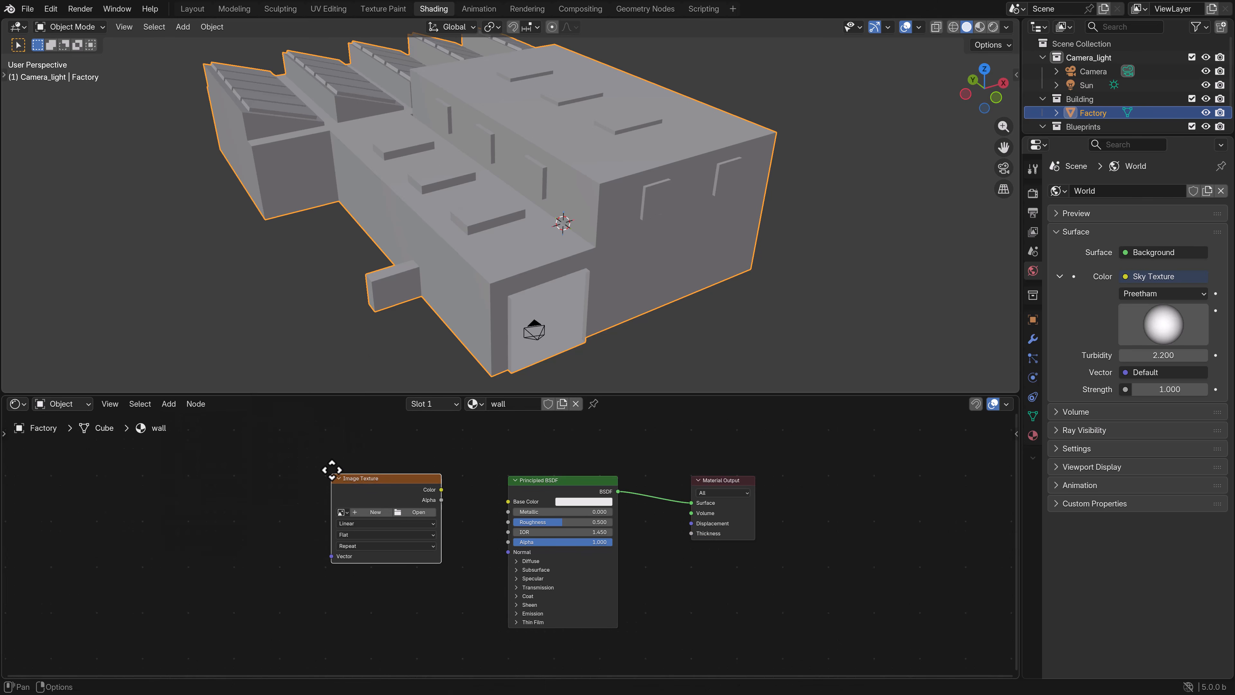
pyautogui.click(332, 471)
# Step: Load plastered_wall_04_diff_4k.jpg from the plaster_wall_04 folder into the Image Texture node and connect its Color to Base Color
pyautogui.click(427, 513)
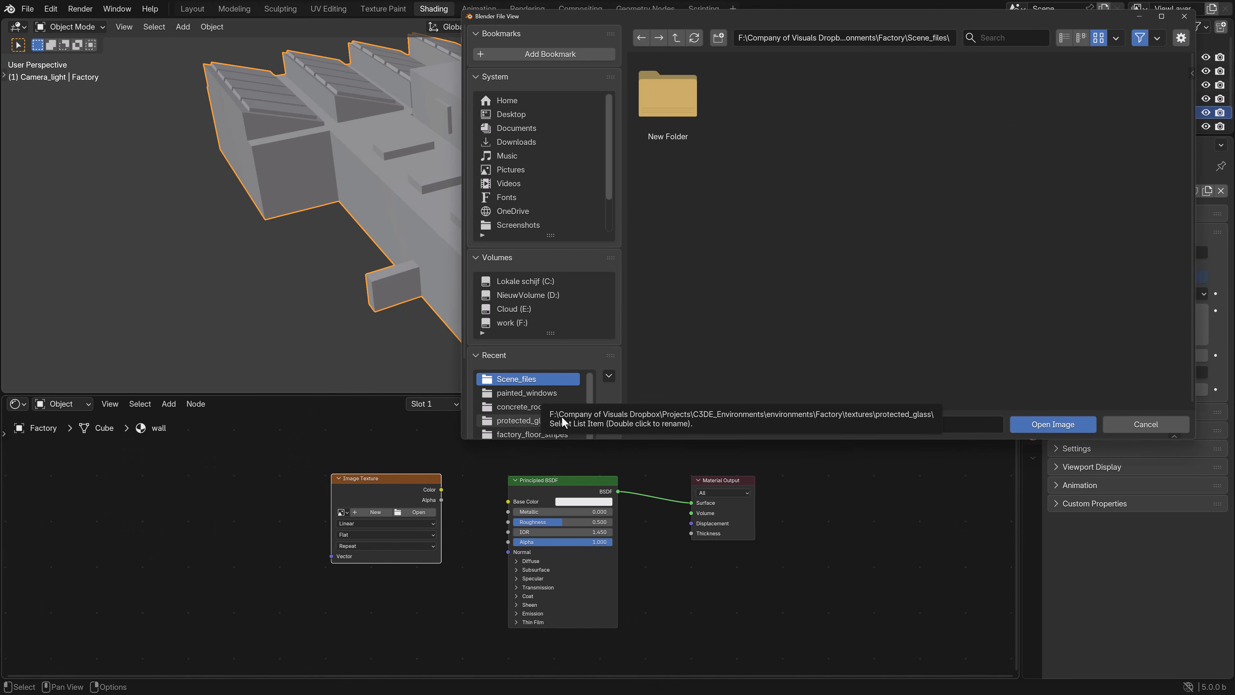
pyautogui.scroll(-2, 555, 411)
pyautogui.scroll(2, 549, 411)
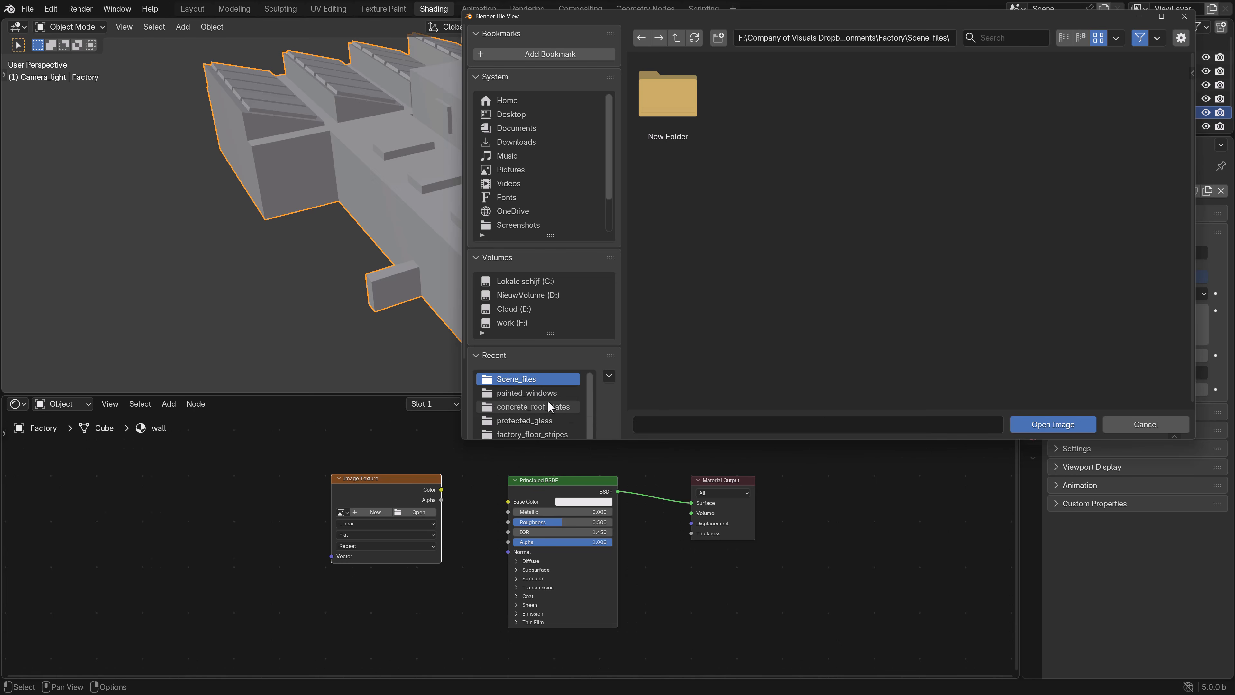
pyautogui.scroll(-1, 549, 406)
pyautogui.click(554, 423)
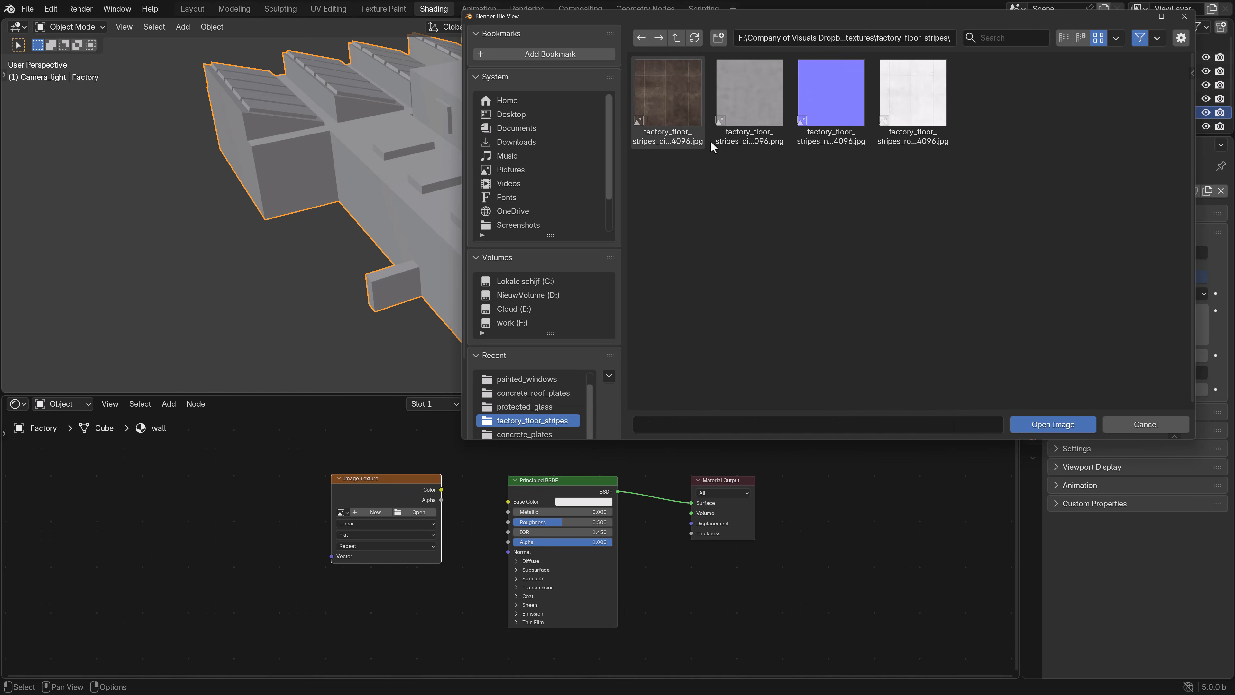
pyautogui.click(675, 38)
pyautogui.click(1064, 38)
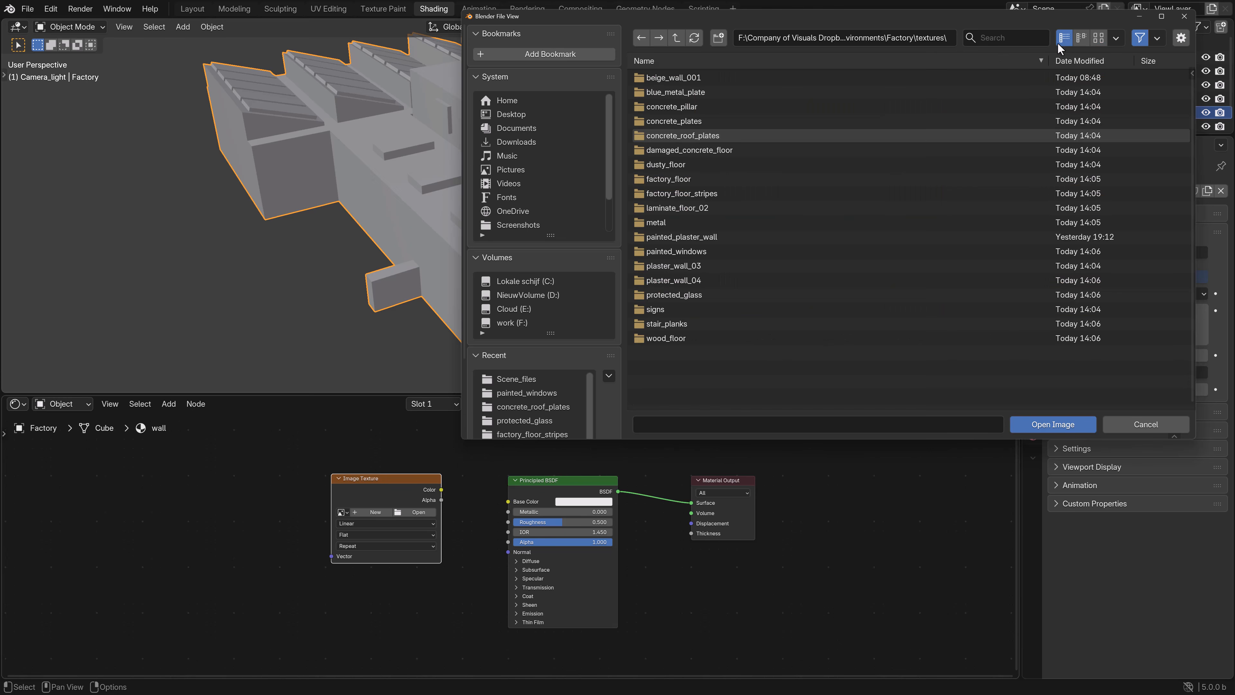
pyautogui.click(665, 279)
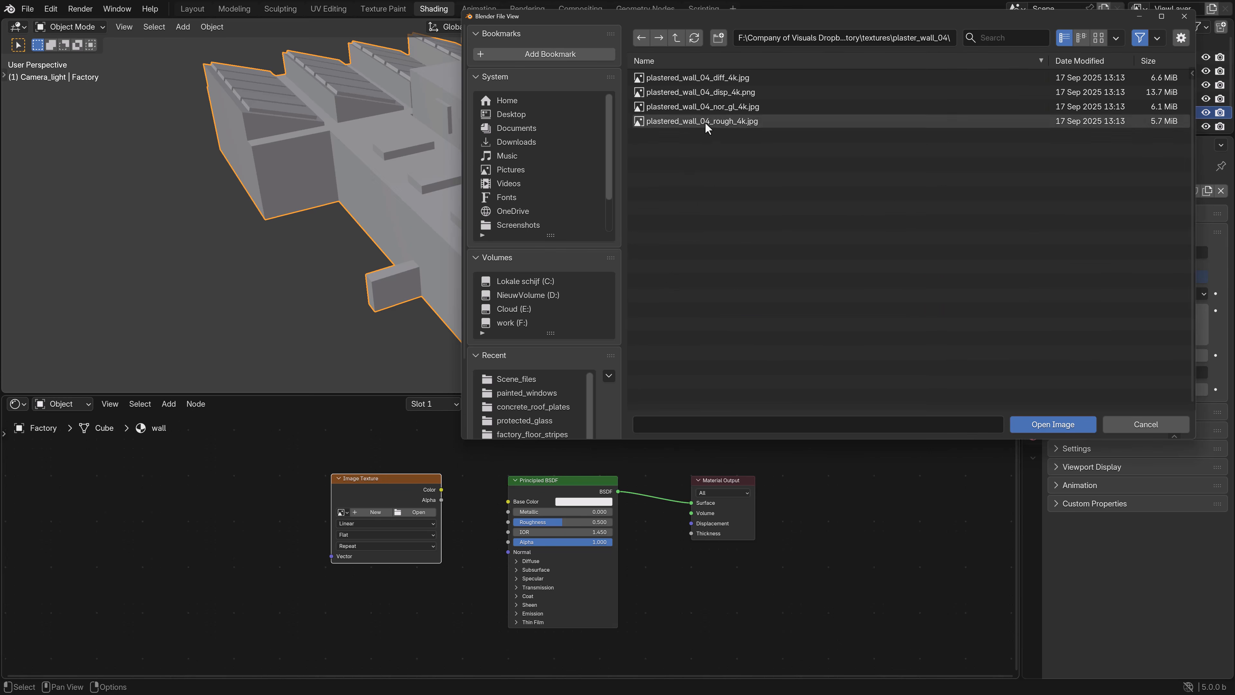
pyautogui.doubleClick(711, 80)
pyautogui.moveTo(441, 490); pyautogui.dragTo(364, 429)
pyautogui.scroll(-1, 488, 504)
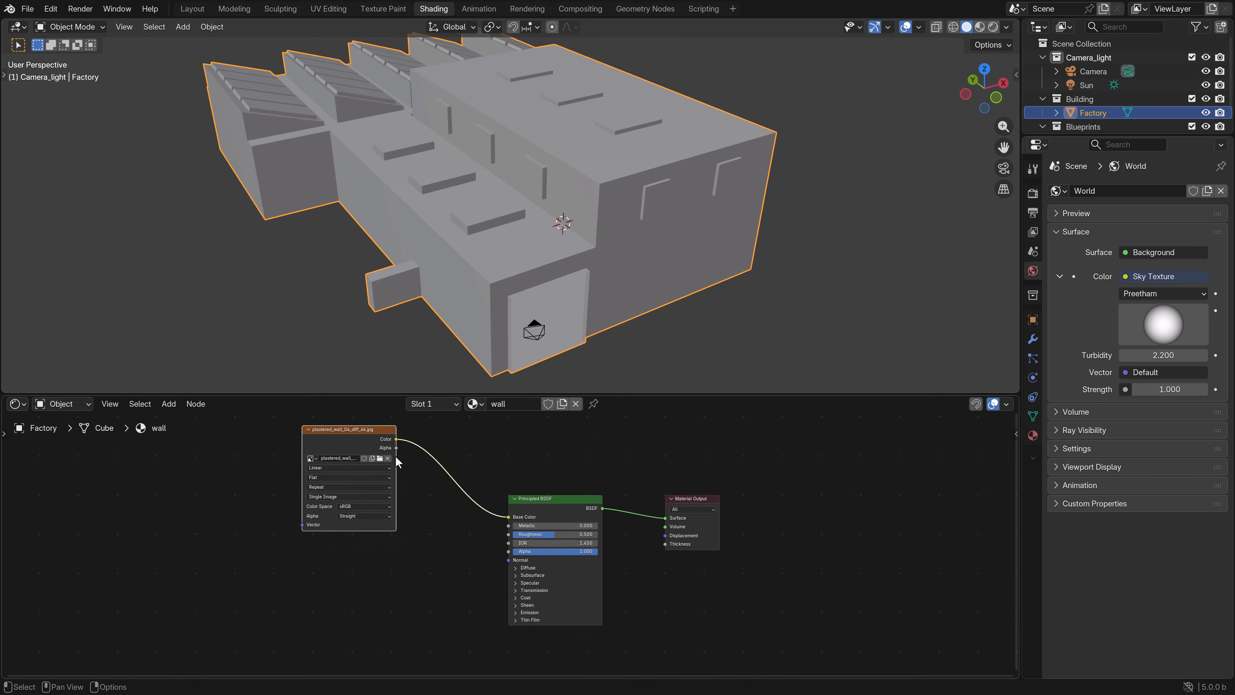
# Step: Duplicate the wall material's Image Texture node twice, placing the copies in a column below the original
pyautogui.scroll(-2, 428, 497)
pyautogui.moveTo(410, 469); pyautogui.dragTo(400, 453)
pyautogui.hotkey('shift', 'd')
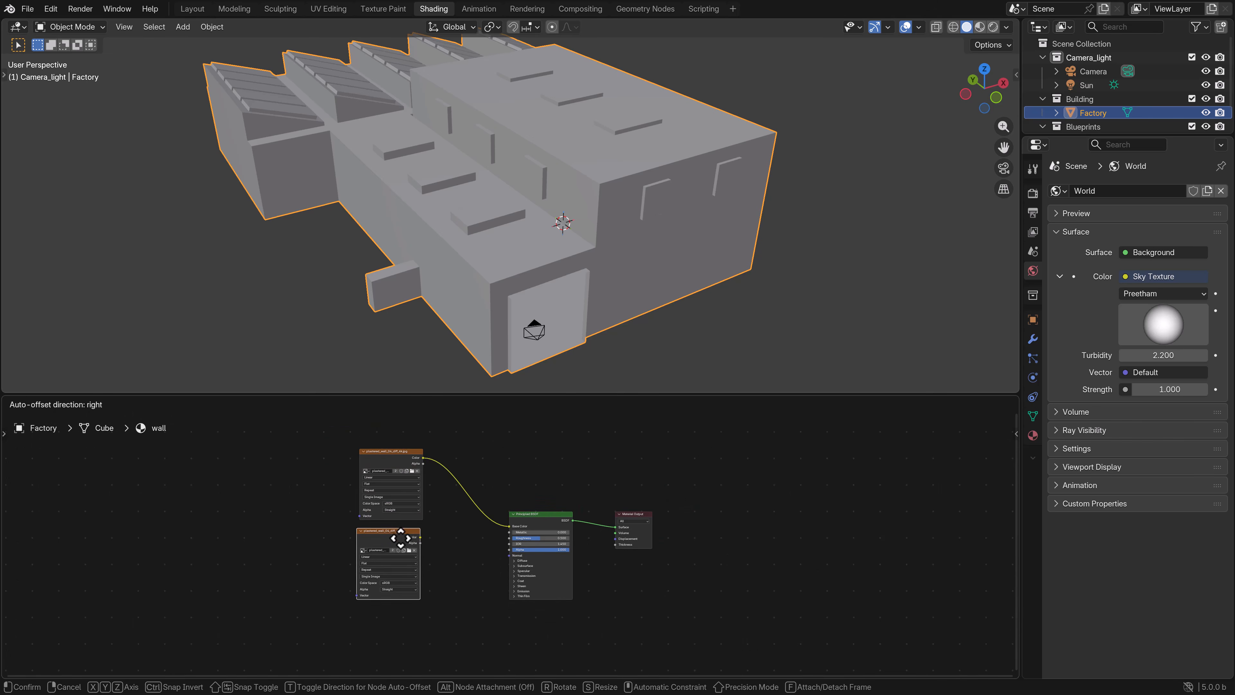
pyautogui.click(401, 542)
pyautogui.hotkey('shift', 'd')
pyautogui.click(403, 613)
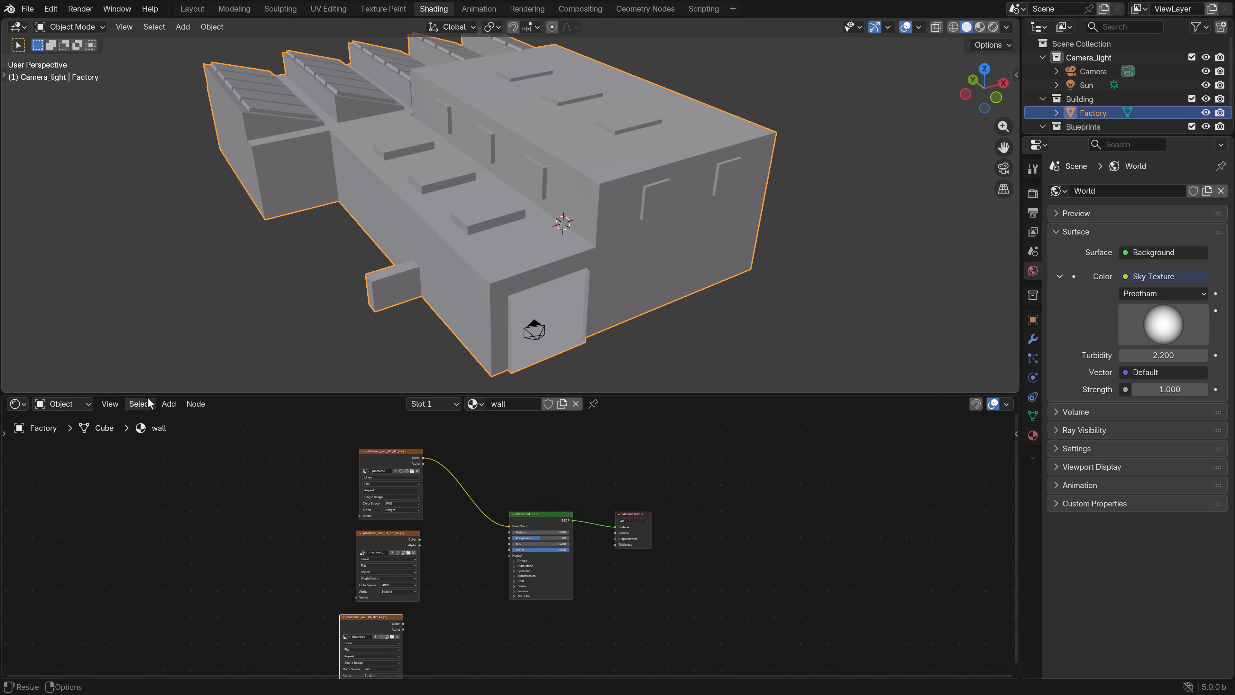
# Step: Add a Normal Map node beside the lowest Image Texture and connect that texture's Color to the Normal Map's Color
pyautogui.click(169, 403)
pyautogui.moveTo(209, 465)
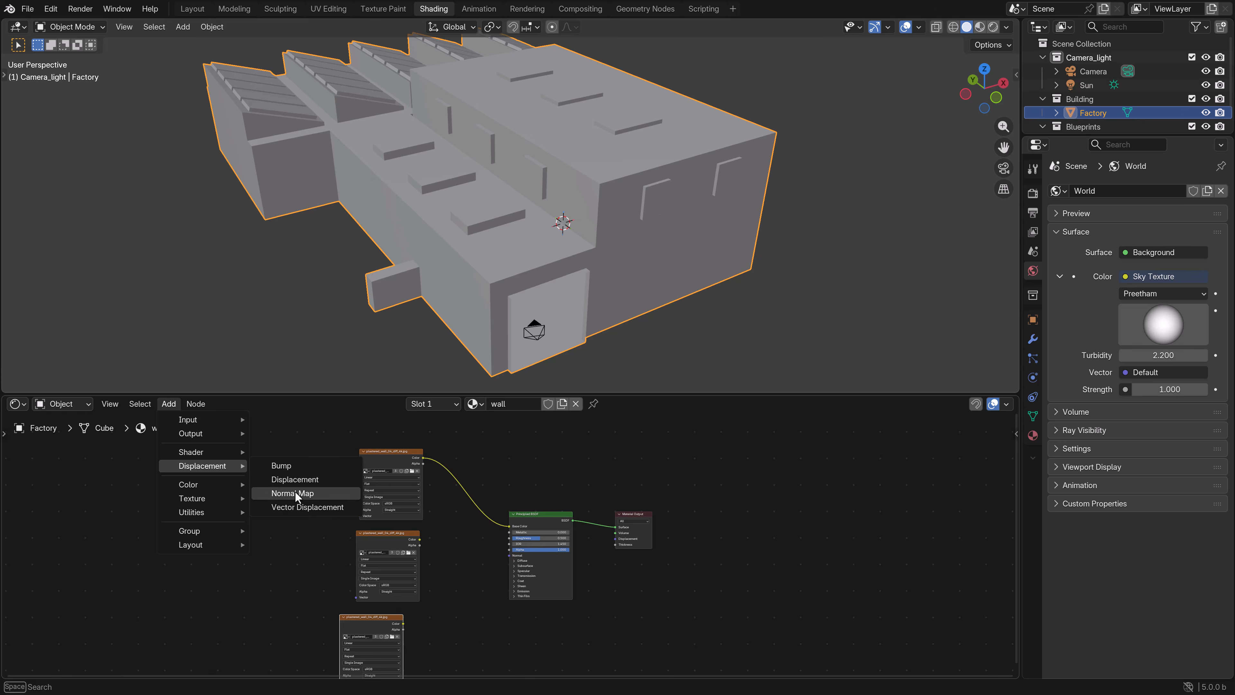
pyautogui.click(282, 494)
pyautogui.click(423, 605)
pyautogui.moveTo(423, 603); pyautogui.dragTo(424, 496, button='middle')
pyautogui.scroll(3, 421, 522)
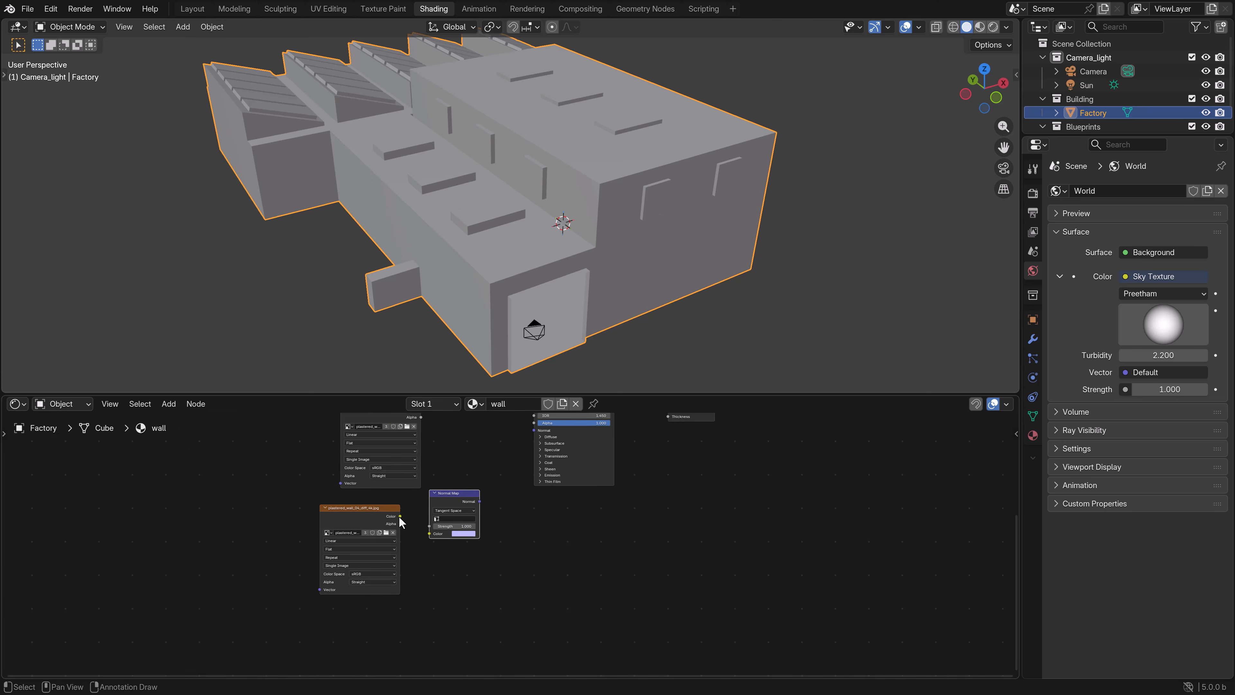
pyautogui.moveTo(400, 516); pyautogui.dragTo(430, 533)
# Step: Load plastered_wall_04_rough_4k.jpg into the middle Image Texture, set its color space to Non-Color and connect Color to Roughness
pyautogui.scroll(5, 438, 501)
pyautogui.click(408, 494)
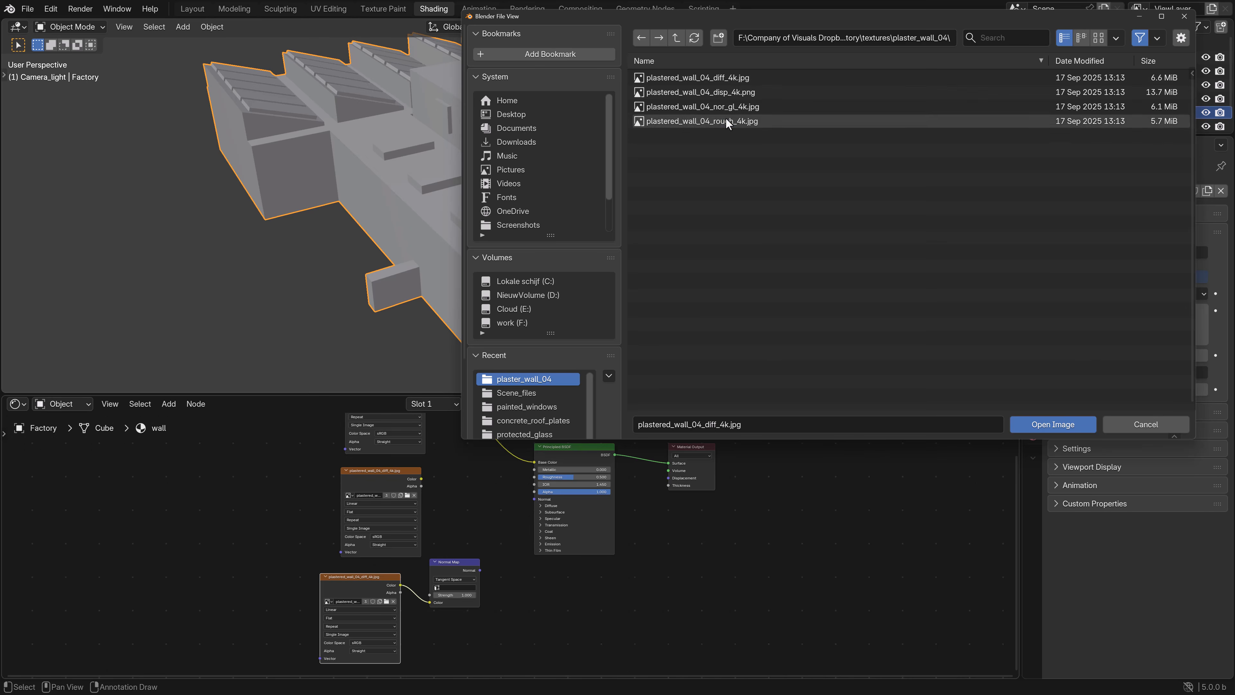
pyautogui.doubleClick(726, 121)
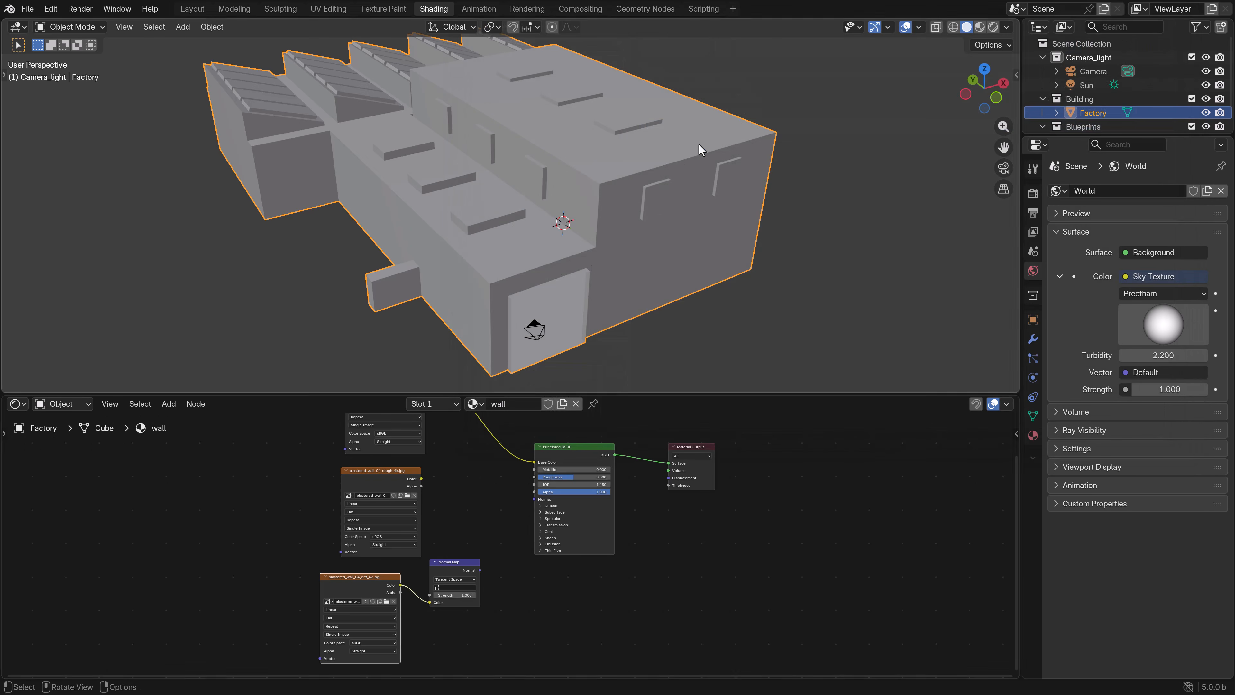
pyautogui.click(393, 536)
pyautogui.click(465, 586)
pyautogui.moveTo(421, 478); pyautogui.dragTo(534, 477)
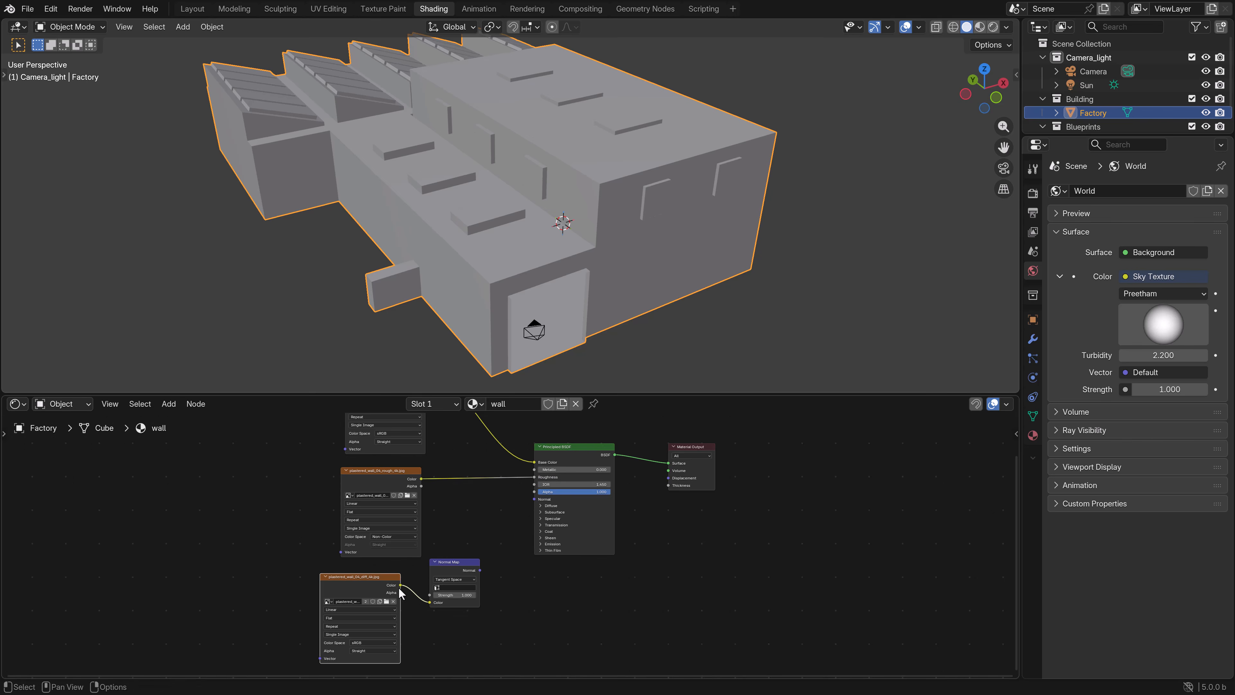
# Step: Load plastered_wall_04_nor_gl_4k.jpg into the lowest Image Texture as Non-Color and connect the Normal Map to the Principled BSDF's Normal
pyautogui.click(385, 602)
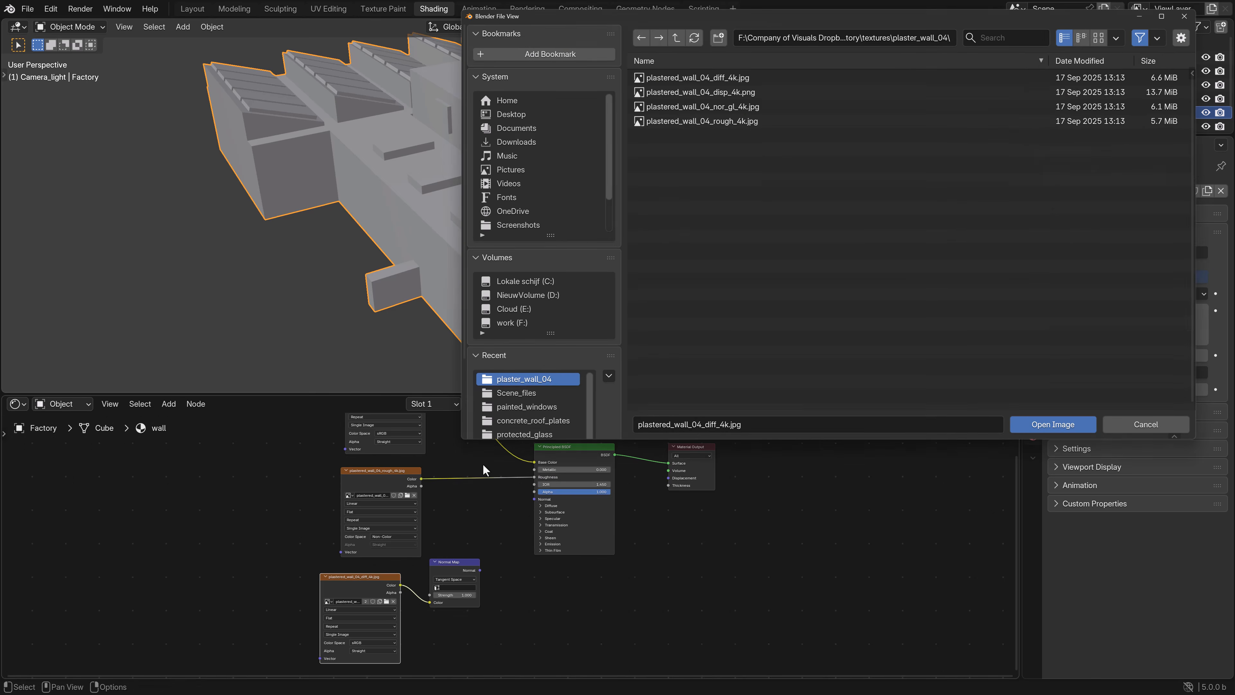
pyautogui.doubleClick(719, 108)
pyautogui.click(374, 643)
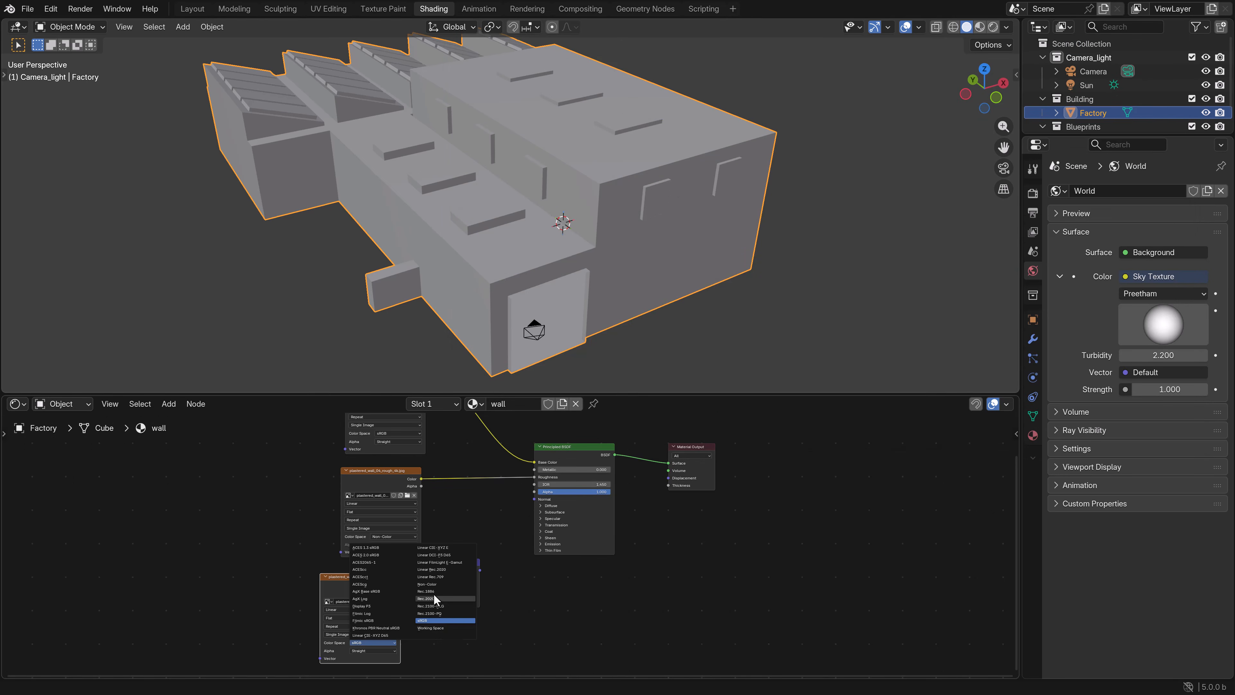
pyautogui.click(428, 583)
pyautogui.moveTo(479, 569); pyautogui.dragTo(534, 499)
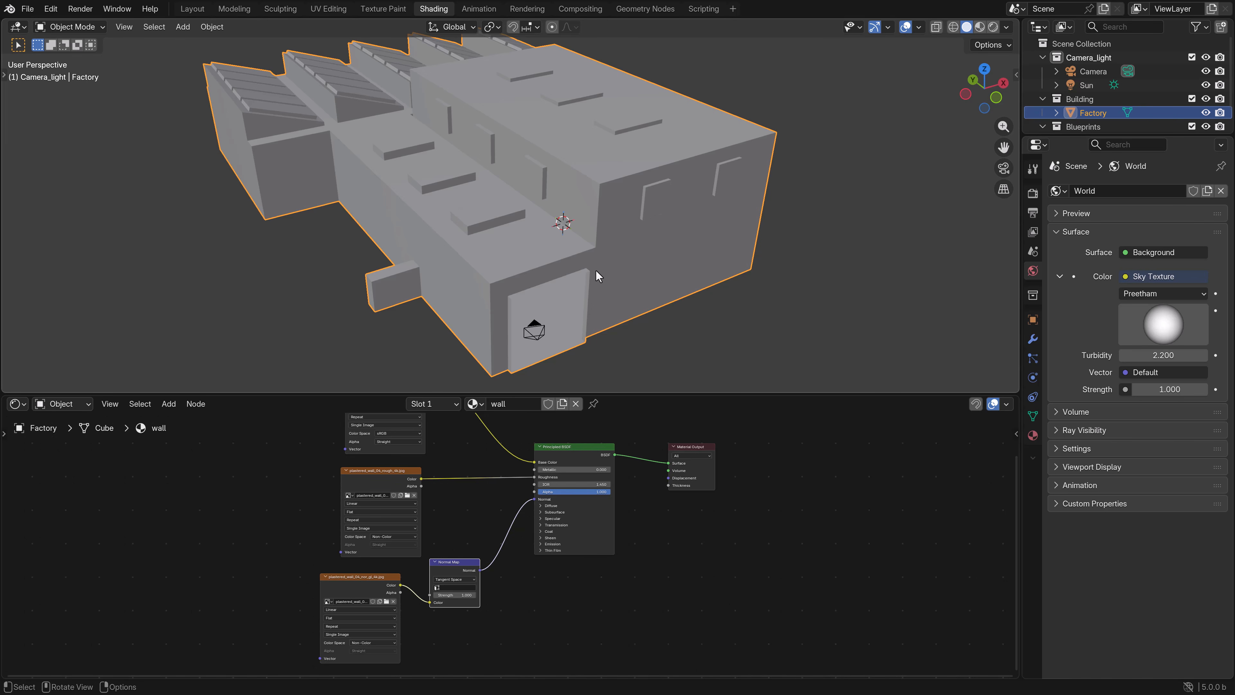
# Step: Show the Factory's material slots and view the interior through the camera in Material Preview shading
pyautogui.press('KP_0')
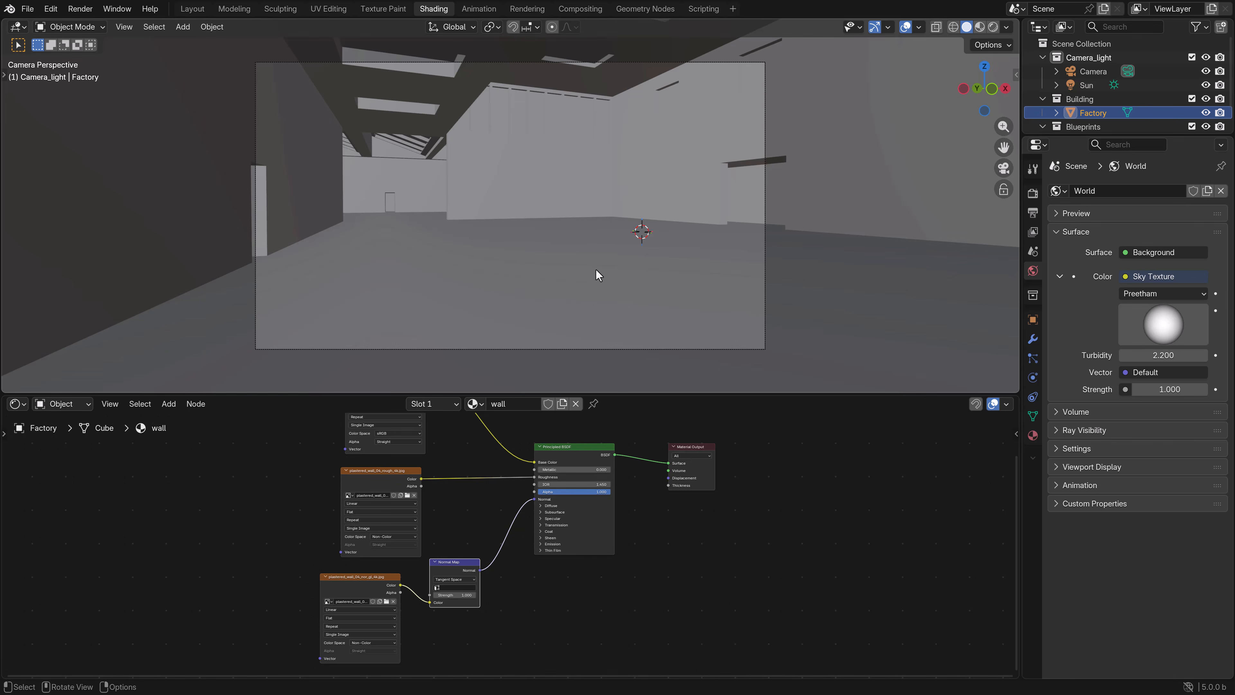
pyautogui.click(1033, 434)
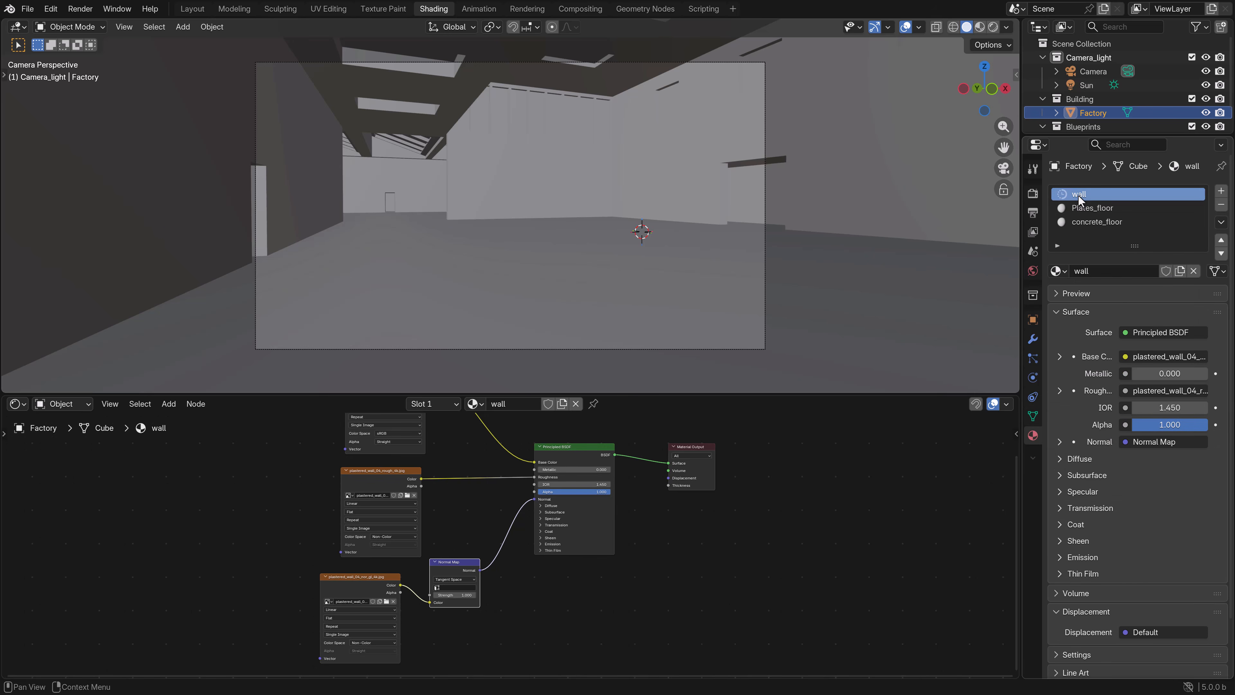
pyautogui.press('z')
pyautogui.click(537, 257)
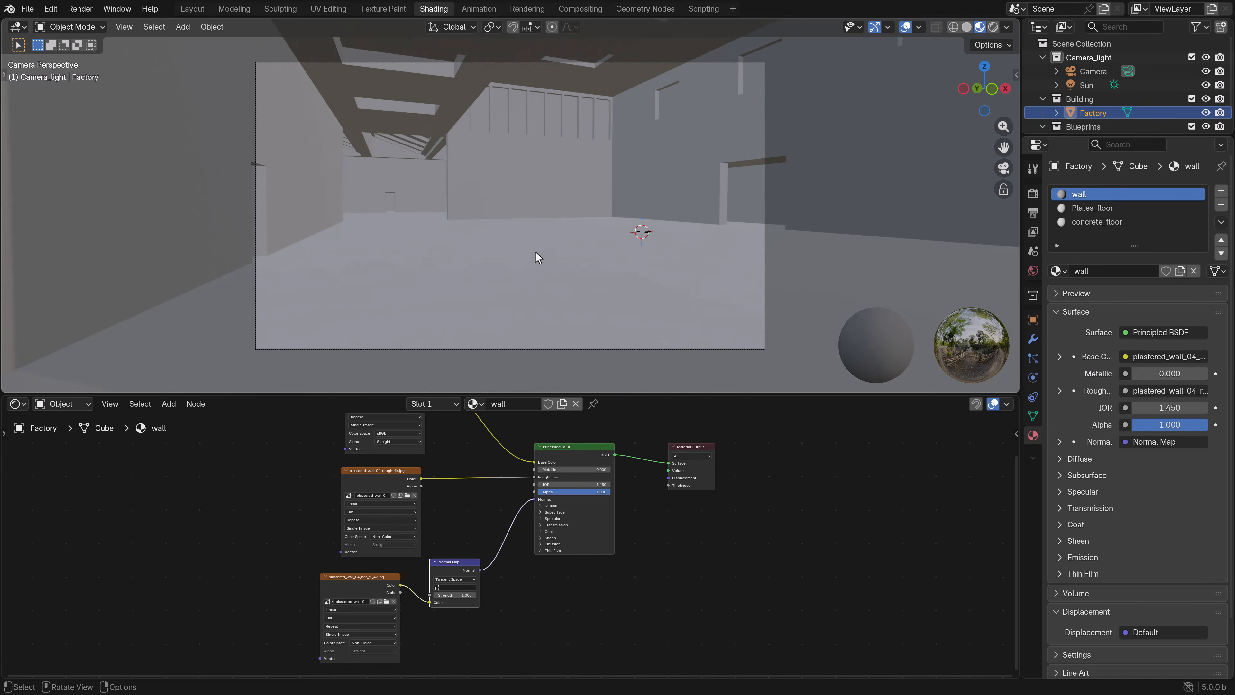
pyautogui.scroll(2, 534, 276)
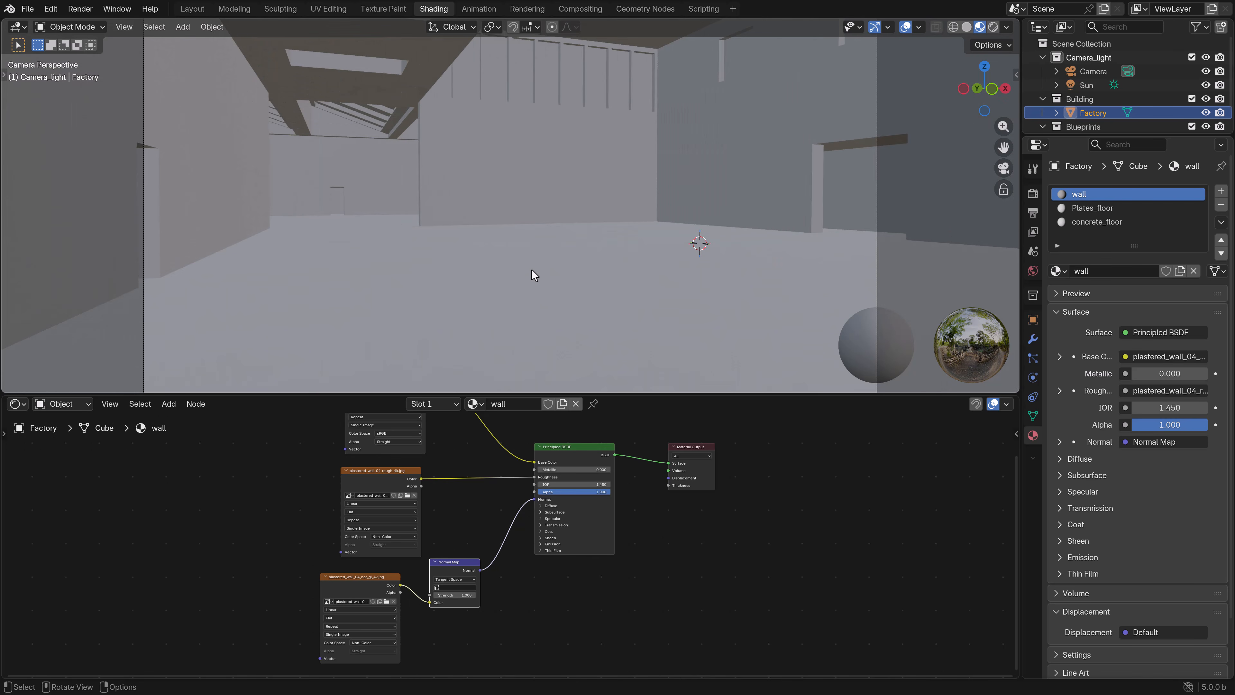
# Step: Enter Edit Mode on the Factory in front view and box-select the entire mesh with X-ray on
pyautogui.press('KP_1')
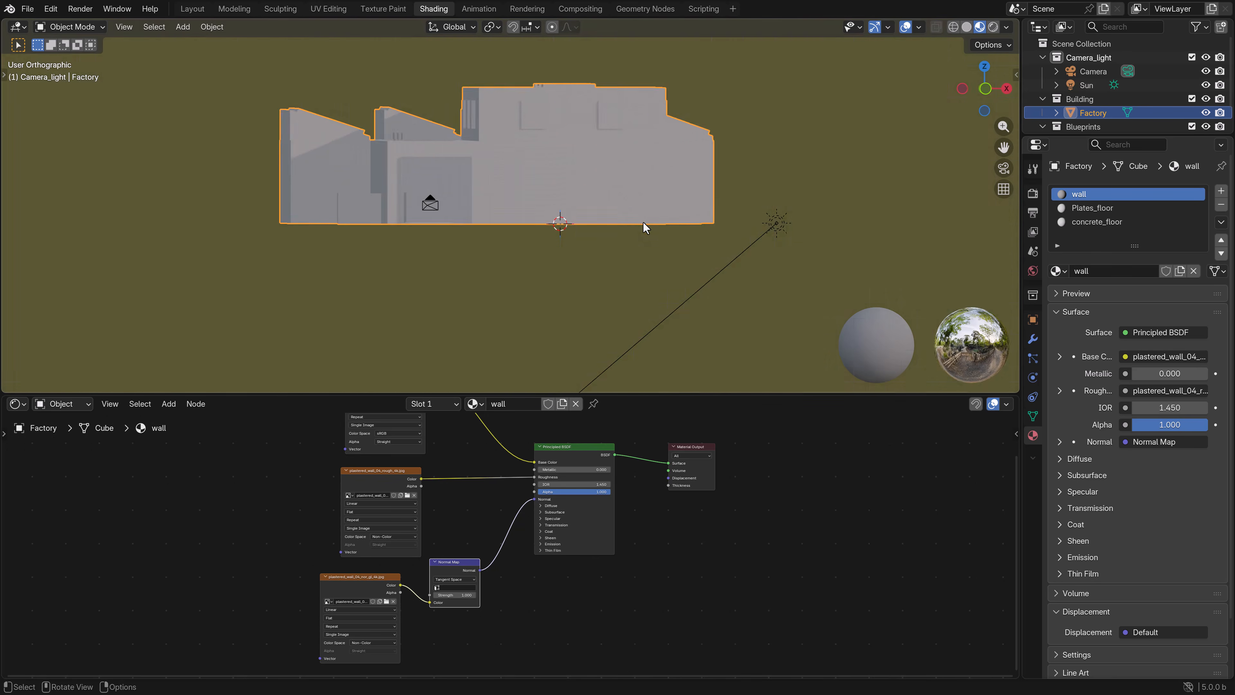
pyautogui.press('Tab')
pyautogui.hotkey('alt', 'z')
pyautogui.press('b')
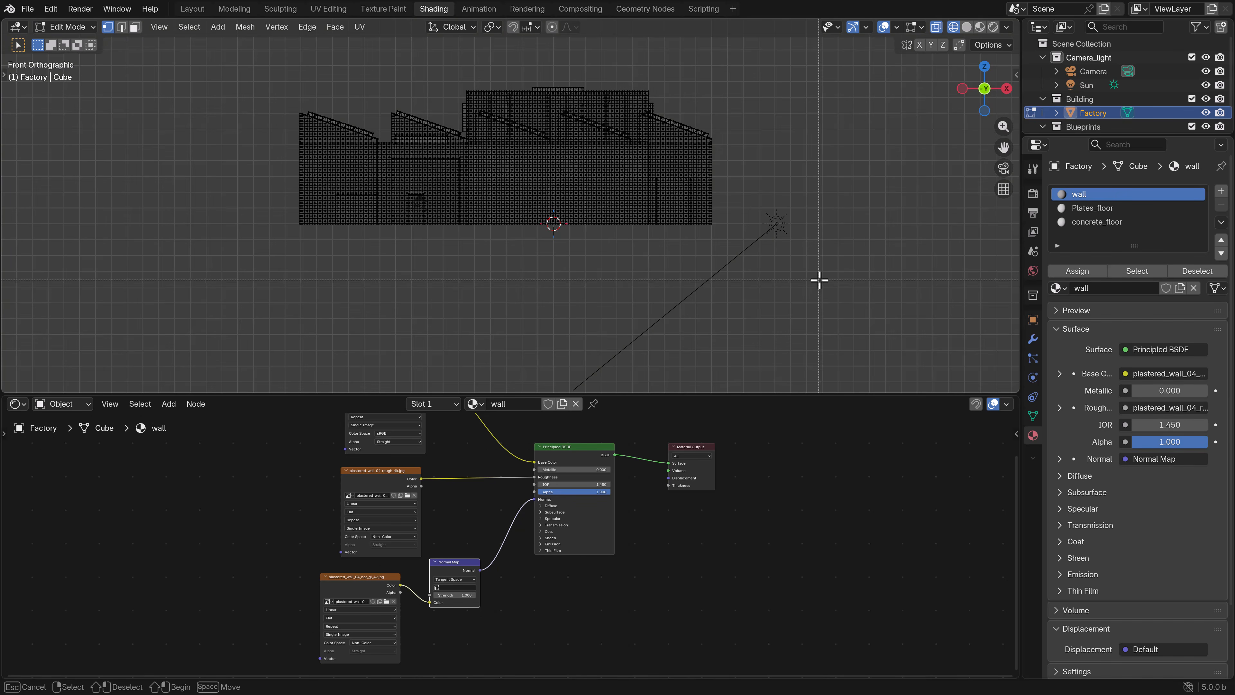
pyautogui.moveTo(819, 280); pyautogui.dragTo(266, 54)
pyautogui.keyDown('shift'); pyautogui.moveTo(442, 142); pyautogui.dragTo(458, 186, button='middle'); pyautogui.keyUp('shift')
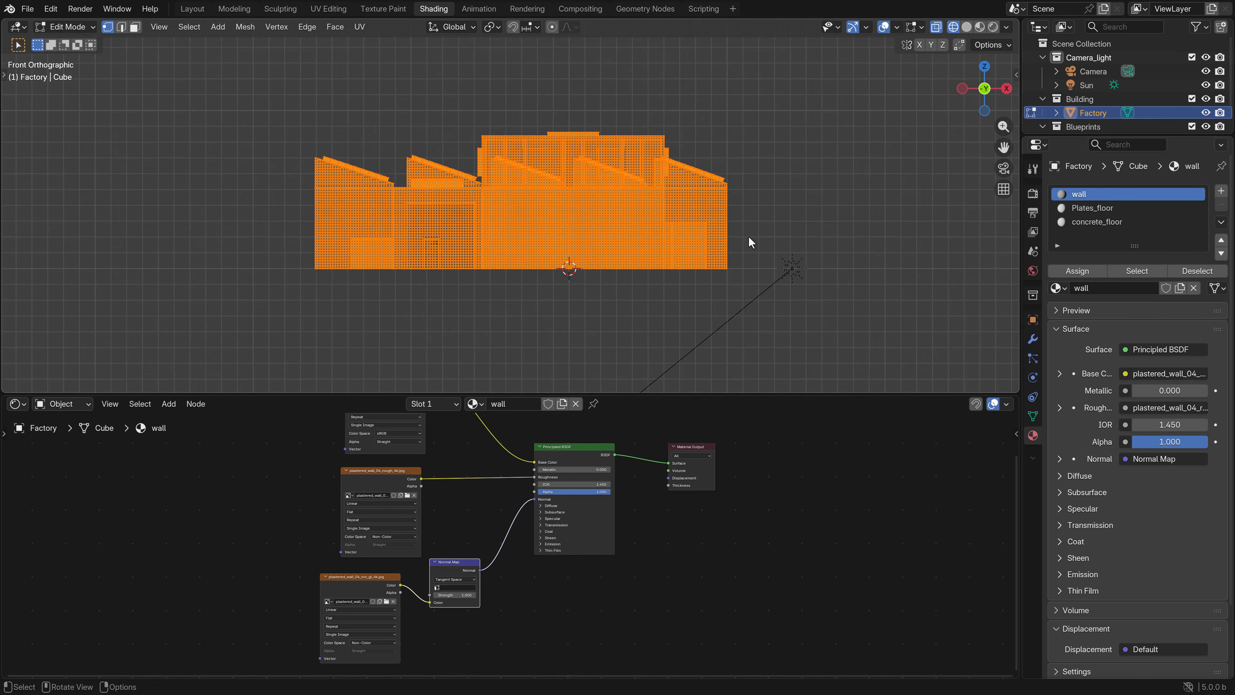
# Step: Switch to the UV Editing workspace and unwrap the whole selected Factory mesh with Cube Projection
pyautogui.click(339, 9)
pyautogui.scroll(5, 195, 477)
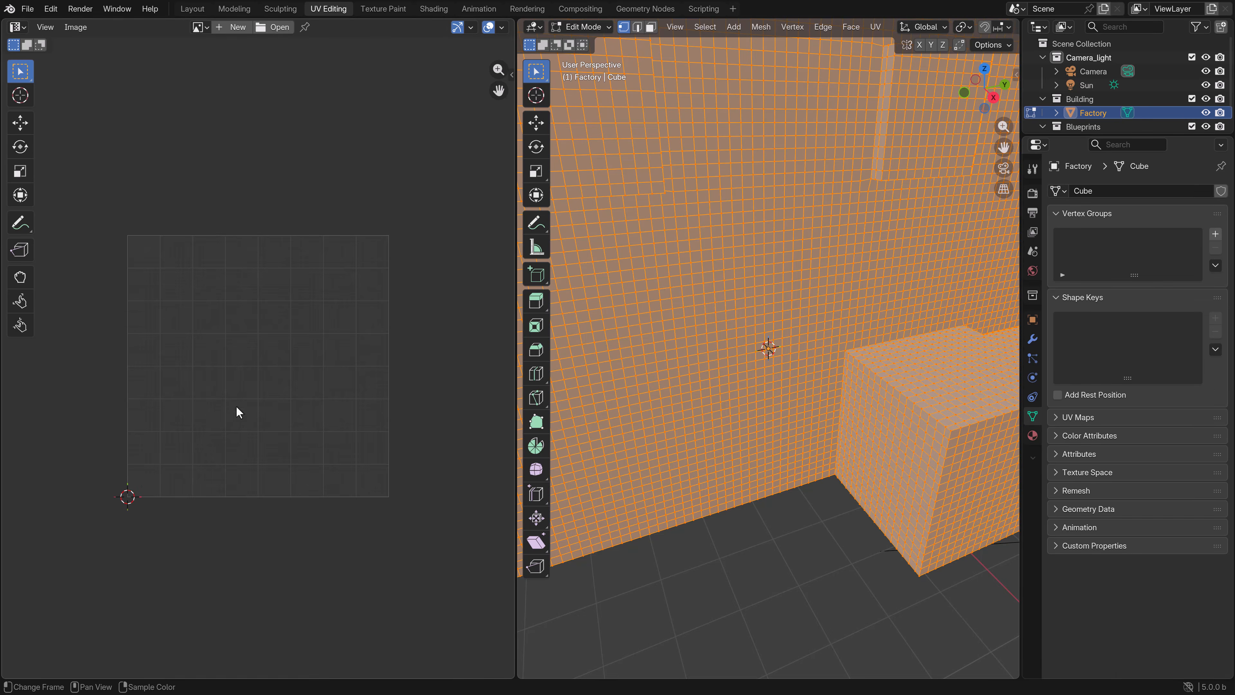
pyautogui.press('KP_1')
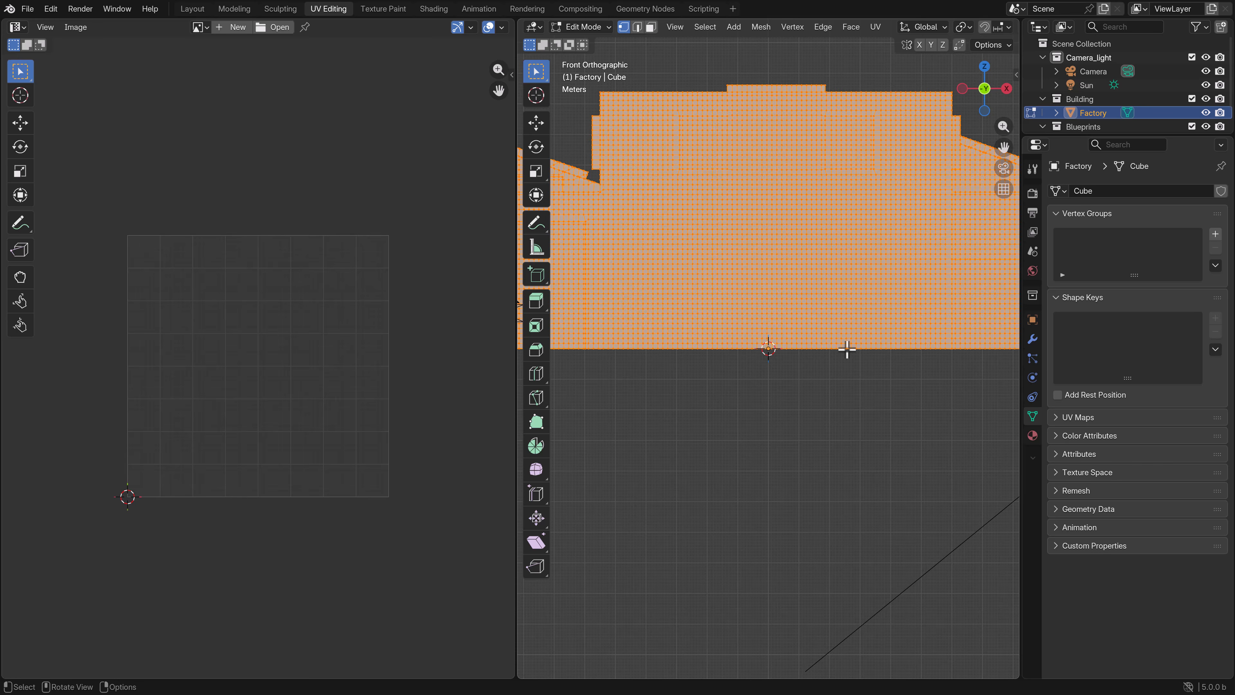
pyautogui.scroll(-4, 847, 349)
pyautogui.scroll(1, 770, 329)
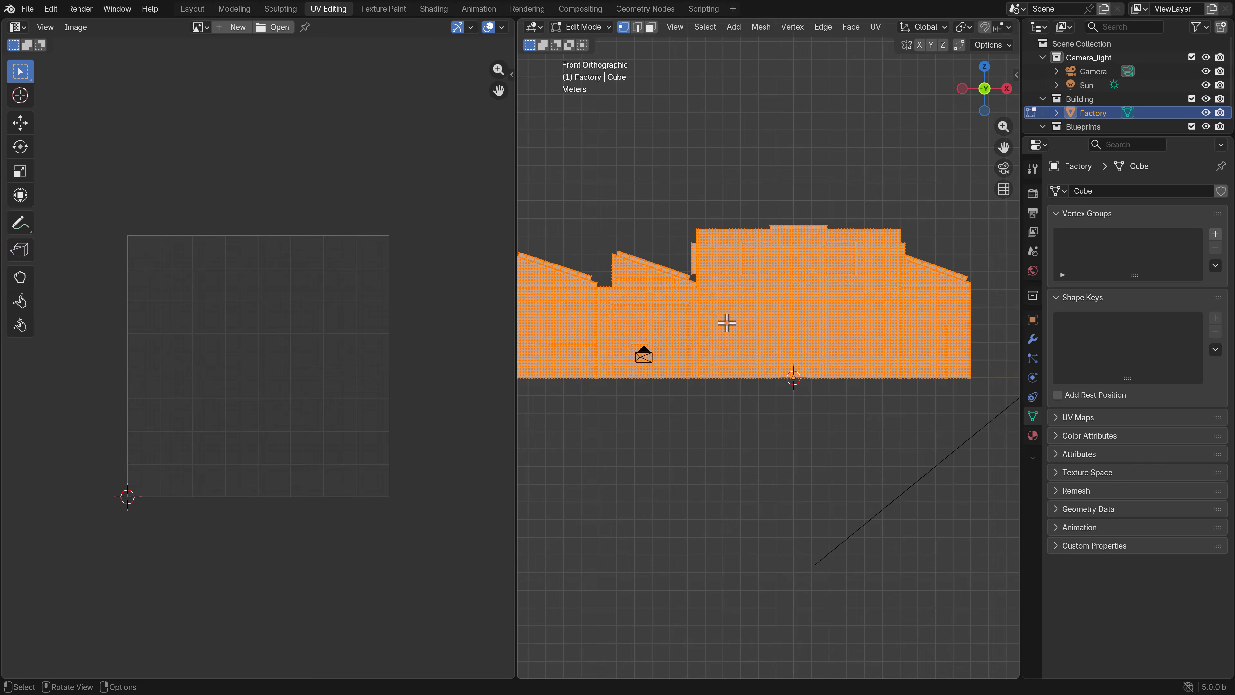
pyautogui.scroll(-1, 756, 323)
pyautogui.keyDown('shift'); pyautogui.moveTo(703, 330); pyautogui.dragTo(718, 357, button='middle'); pyautogui.keyUp('shift')
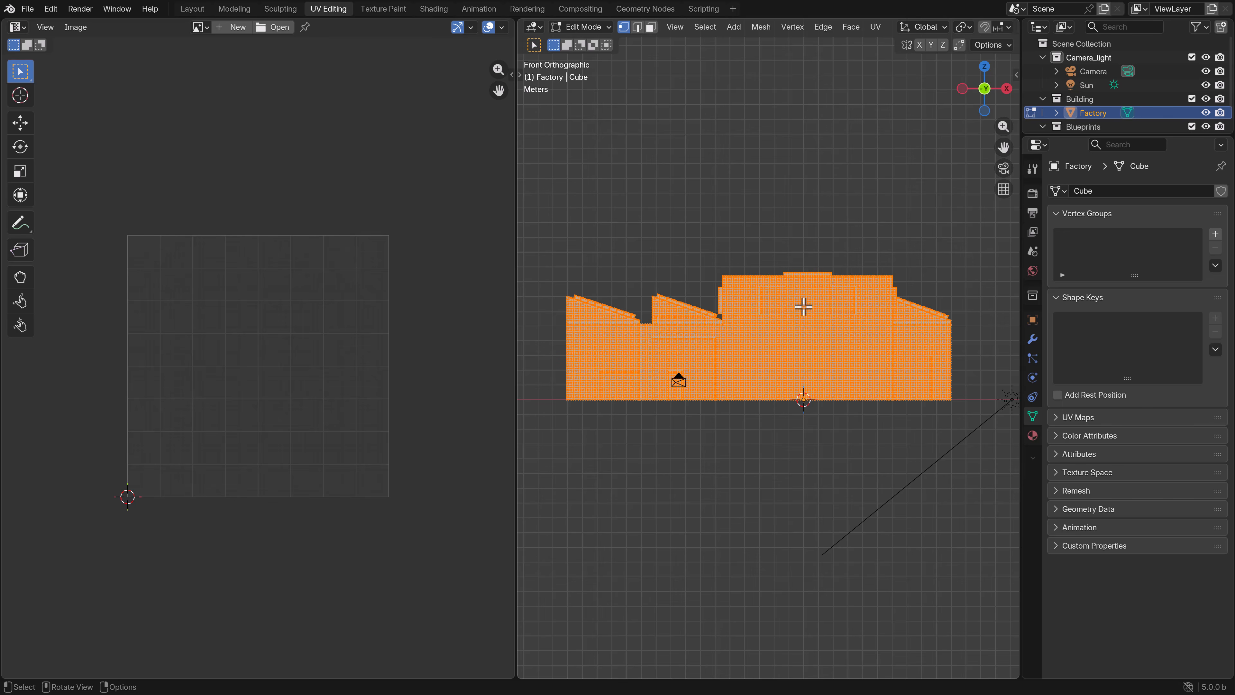
pyautogui.scroll(1, 781, 373)
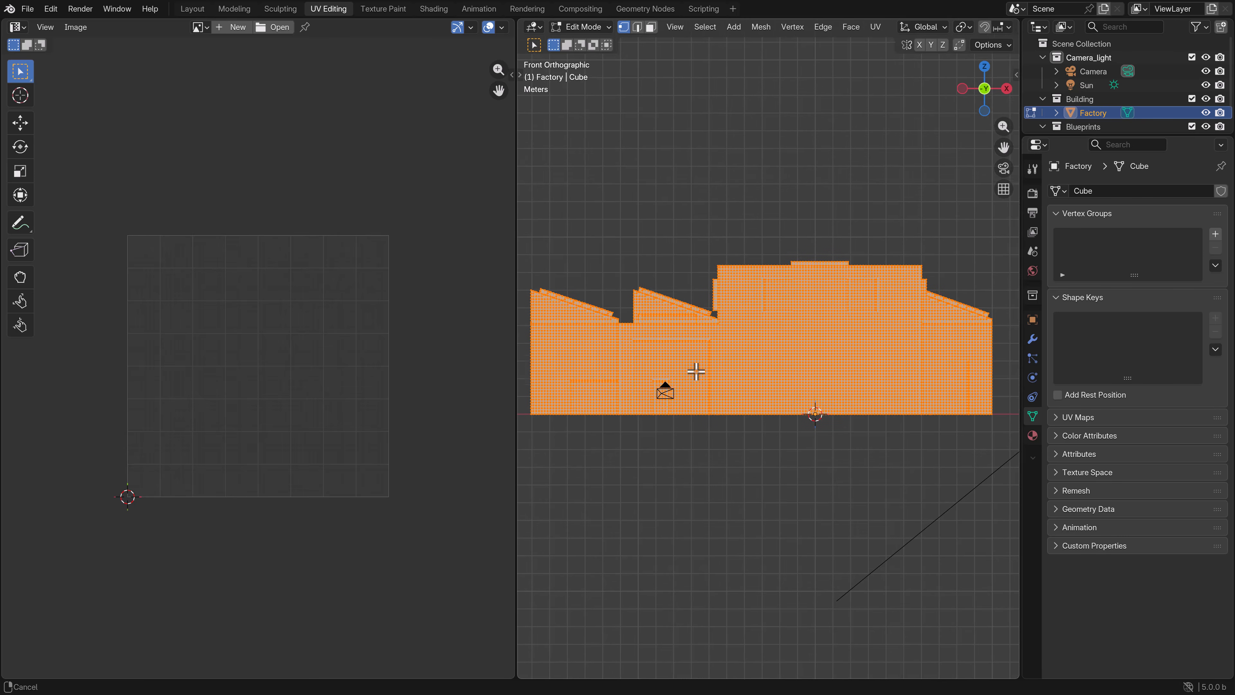
pyautogui.press('u')
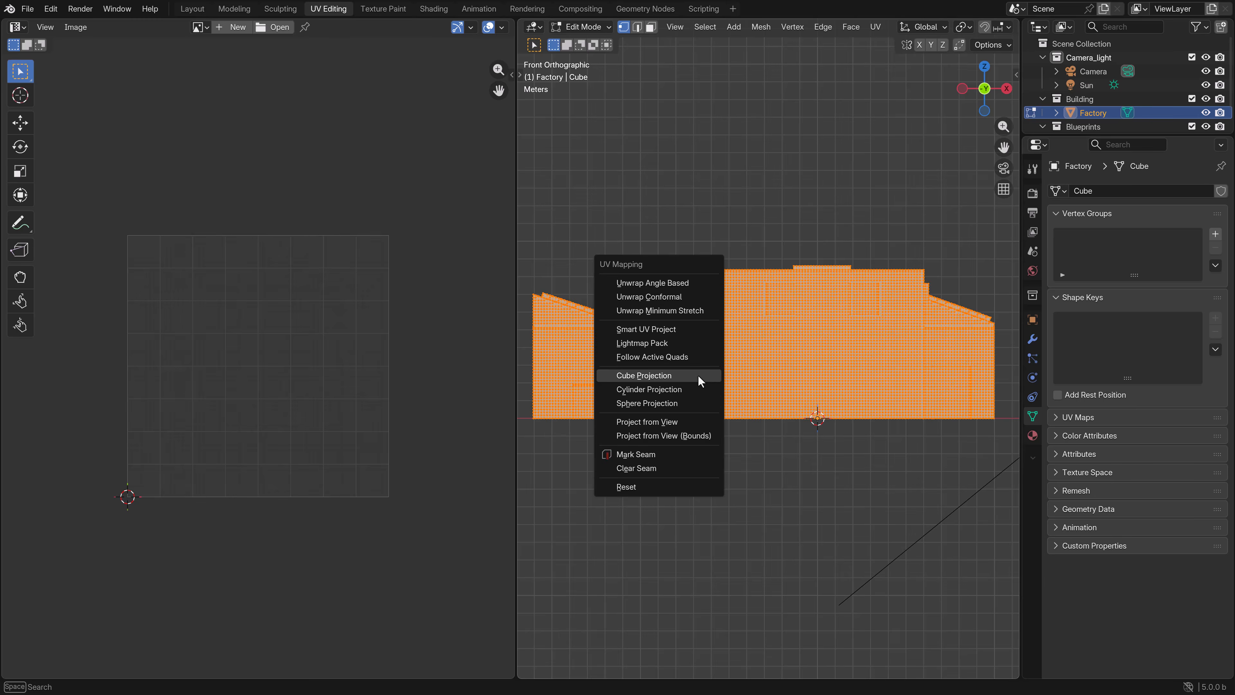
pyautogui.click(699, 375)
# Step: Scale the Factory's UV islands up to about 1.5 times their size
pyautogui.scroll(-5, 219, 363)
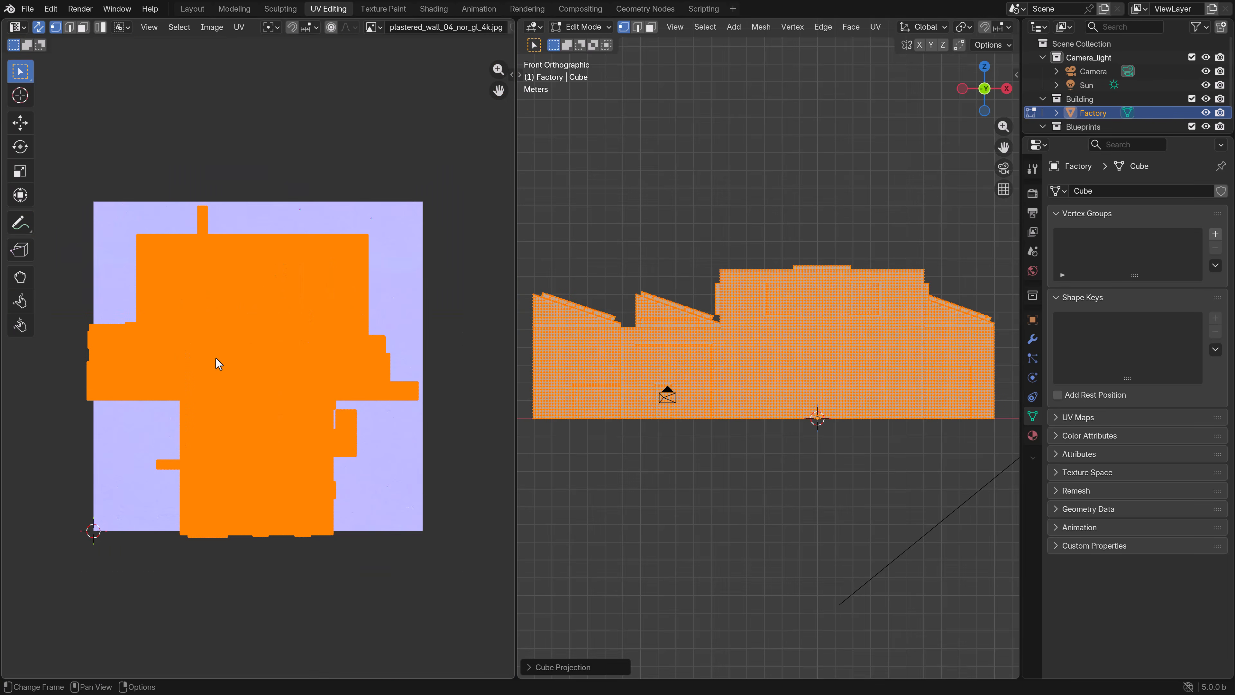
pyautogui.press('s')
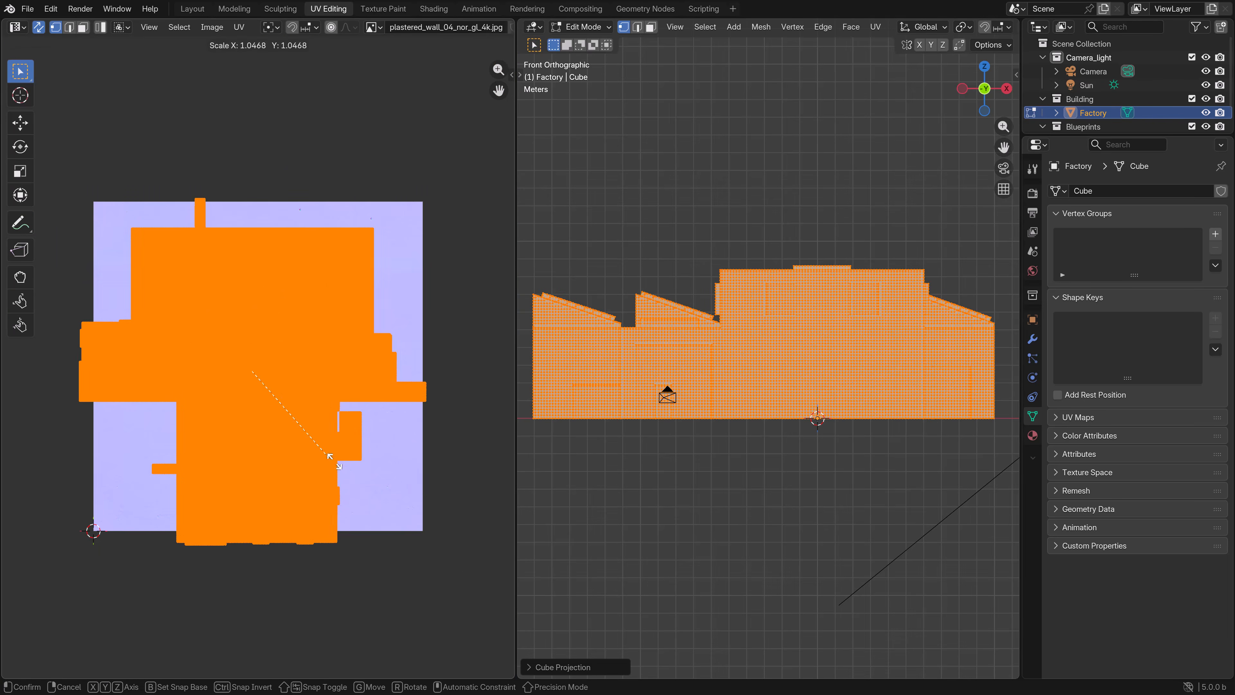
pyautogui.press('Escape')
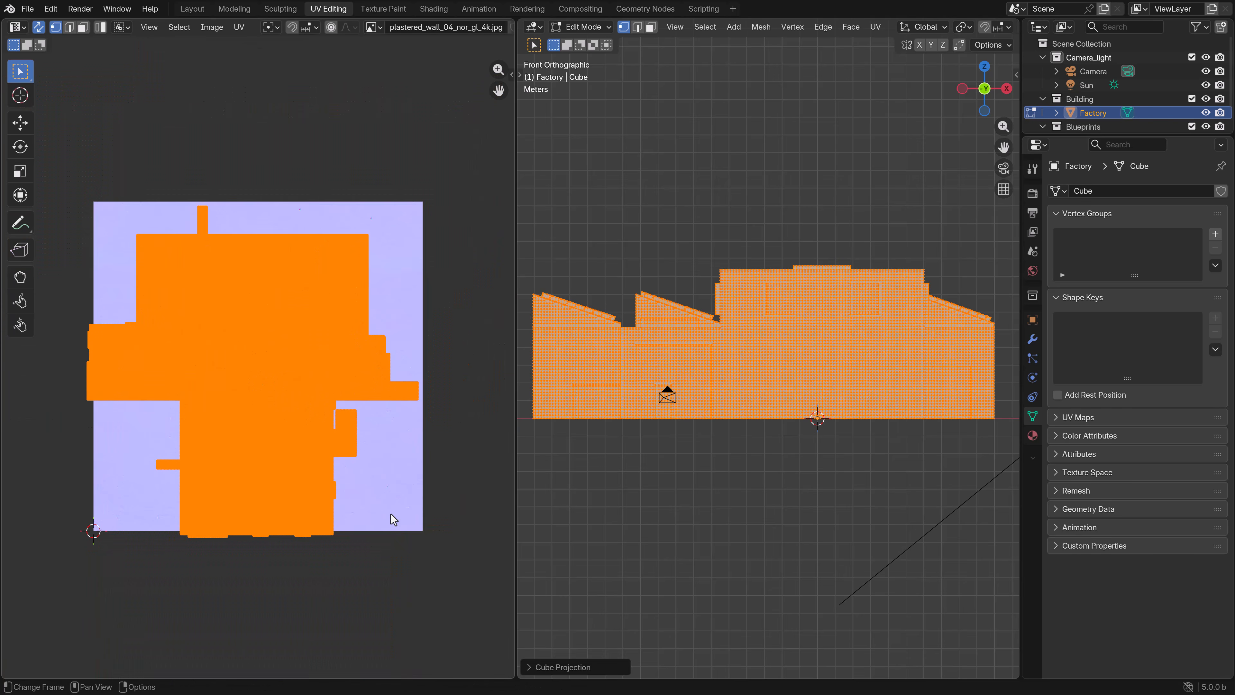
pyautogui.press('s')
pyautogui.click(354, 455)
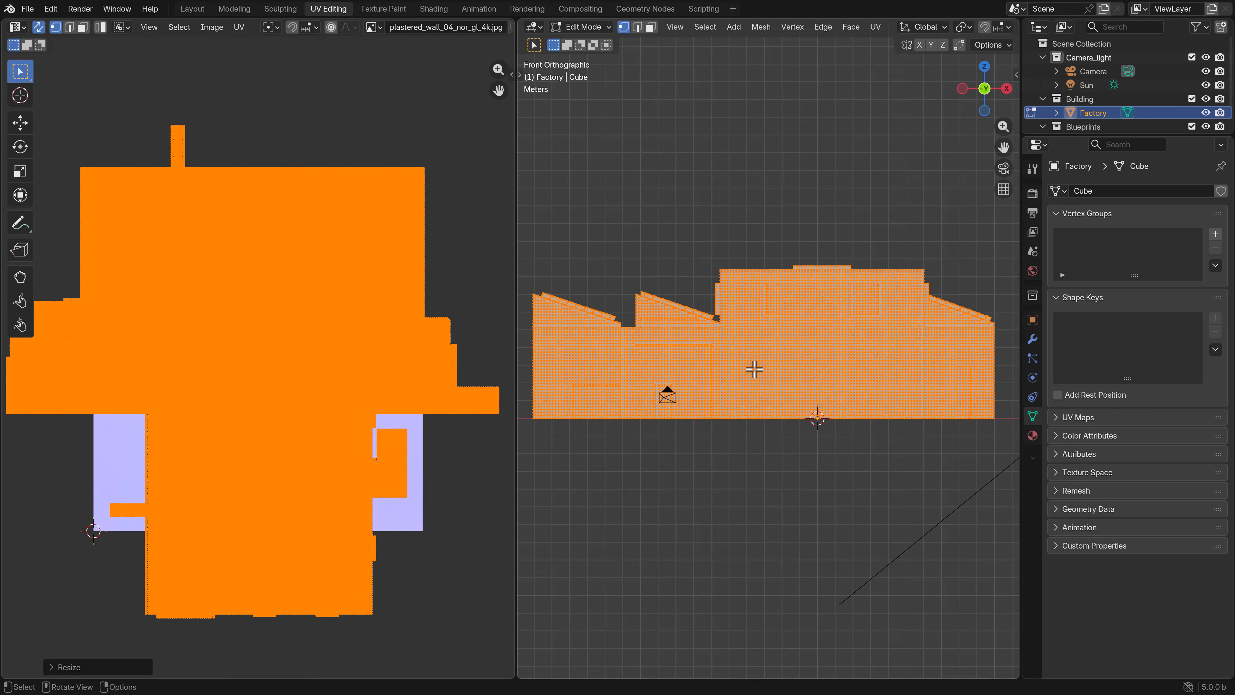
# Step: Examine the plaster texture's scale on the interior walls through the camera in Material Preview, outside Edit Mode
pyautogui.press('Tab')
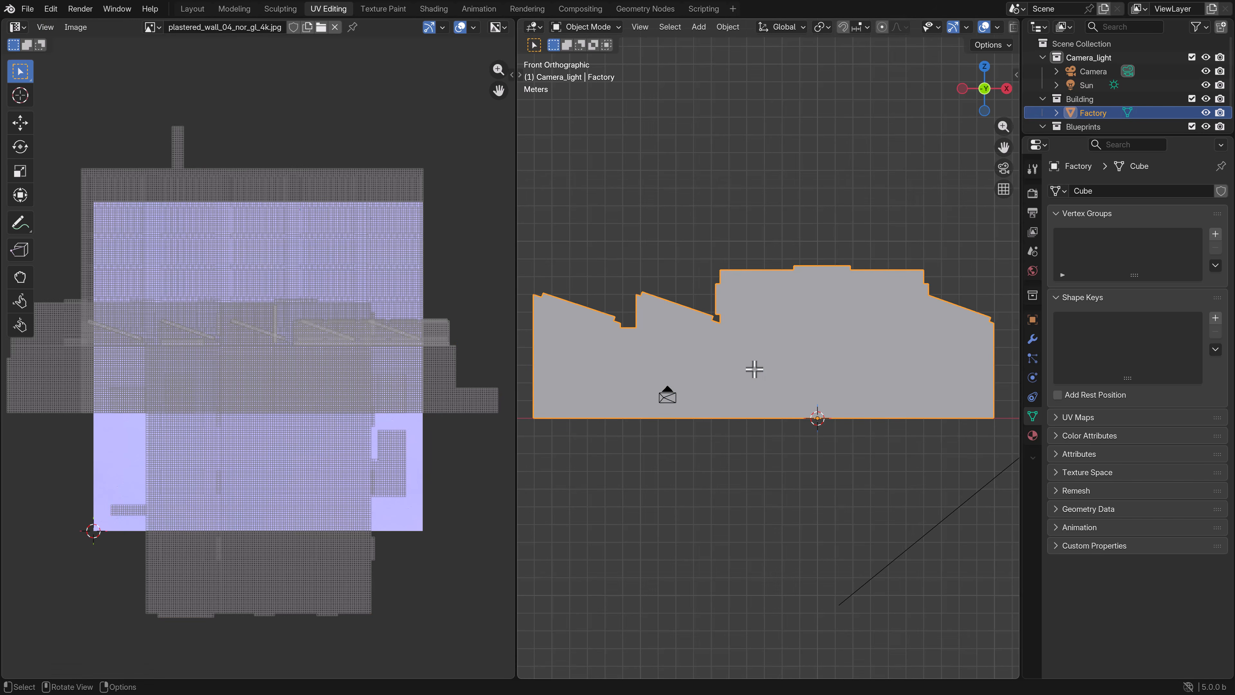
pyautogui.press('KP_0')
pyautogui.scroll(2, 764, 326)
pyautogui.press('z')
pyautogui.click(765, 387)
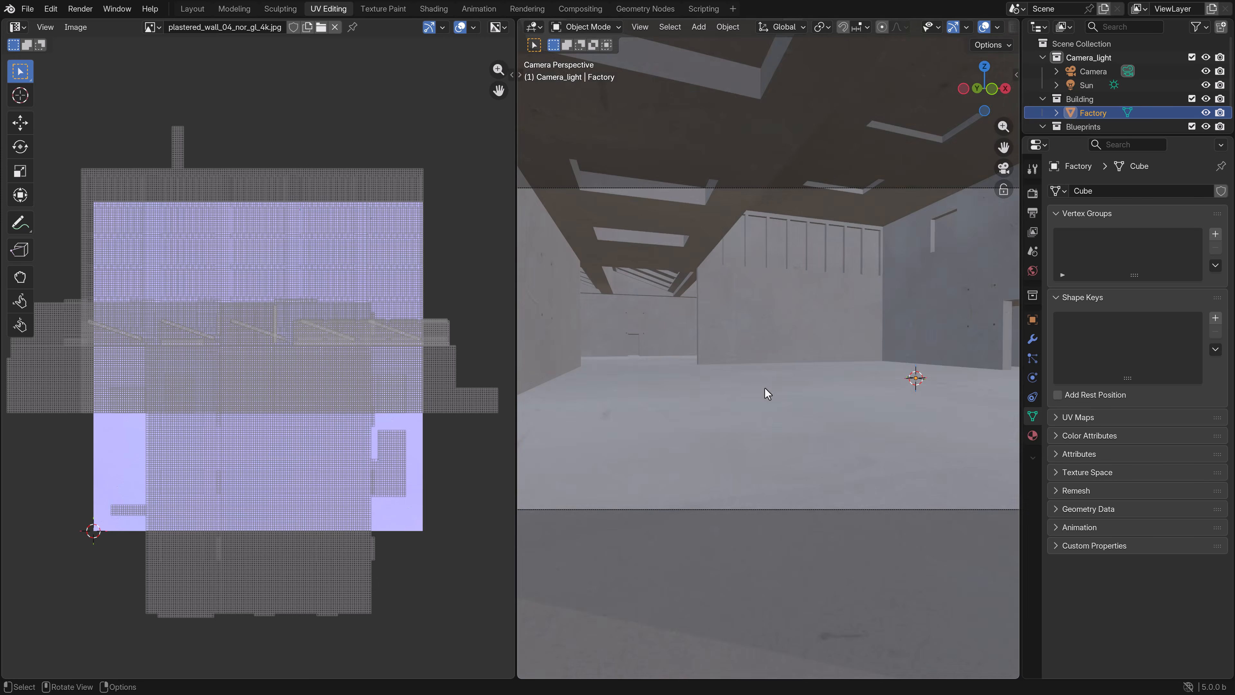
pyautogui.scroll(10, 764, 390)
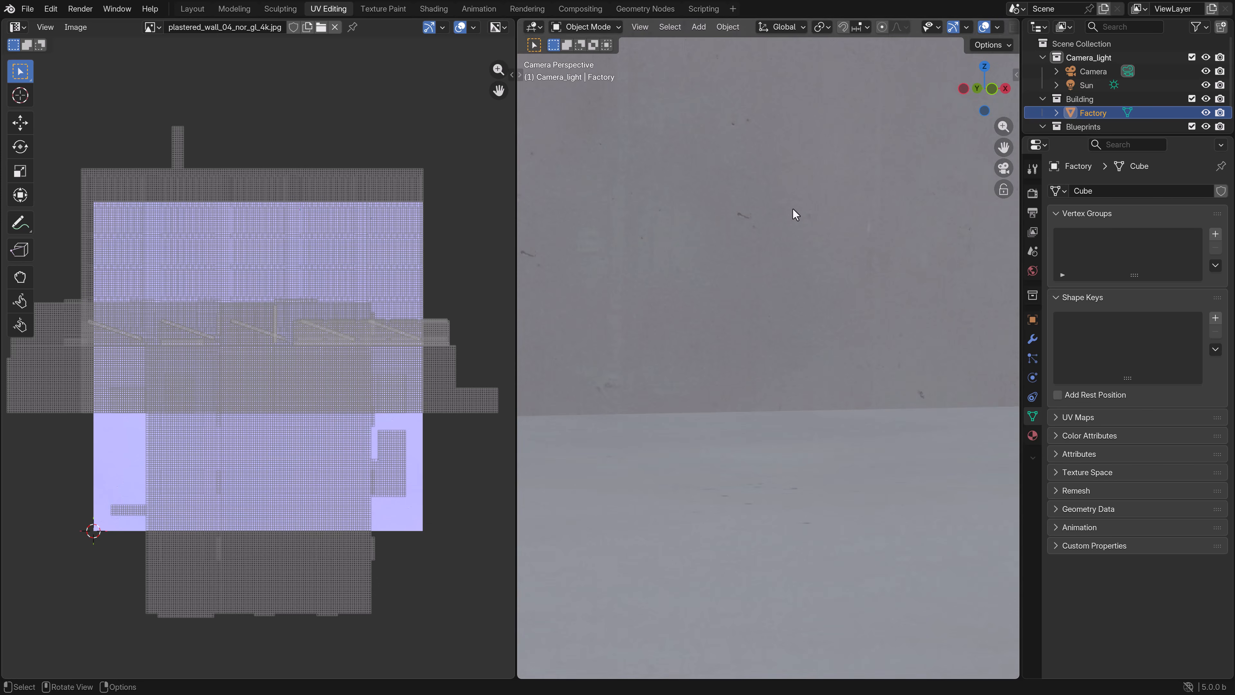
pyautogui.keyDown('shift'); pyautogui.moveTo(795, 214); pyautogui.dragTo(791, 339, button='middle'); pyautogui.keyUp('shift')
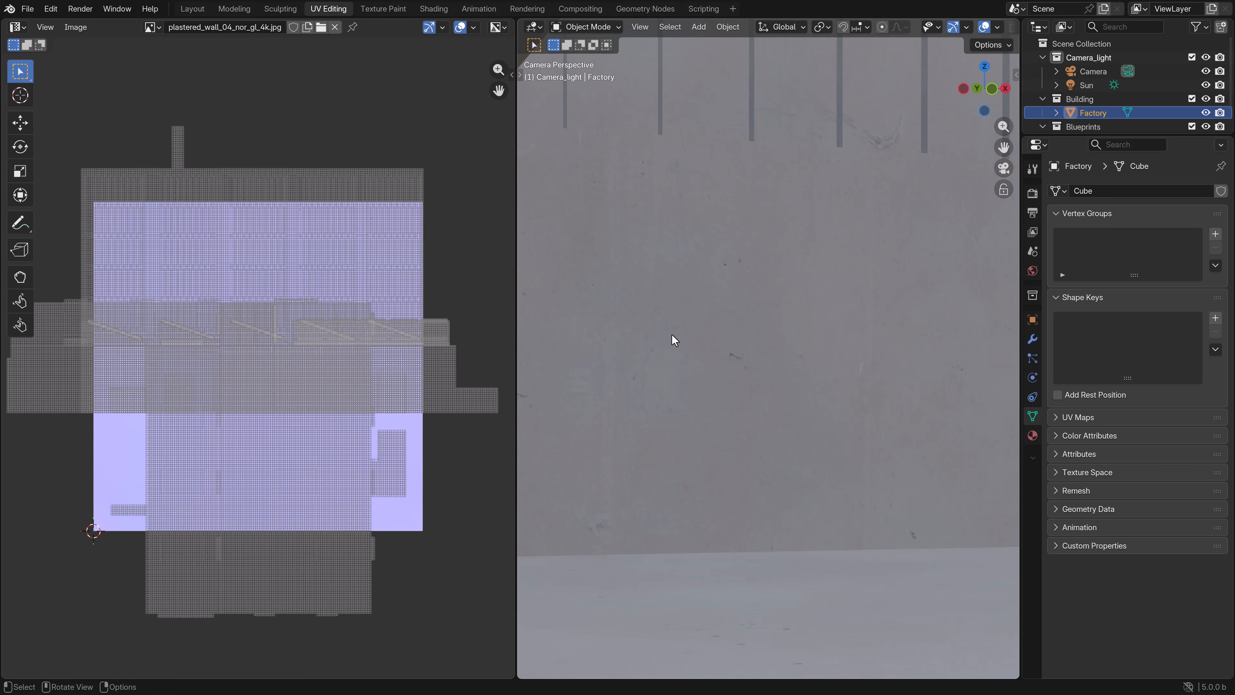
pyautogui.scroll(-3, 775, 402)
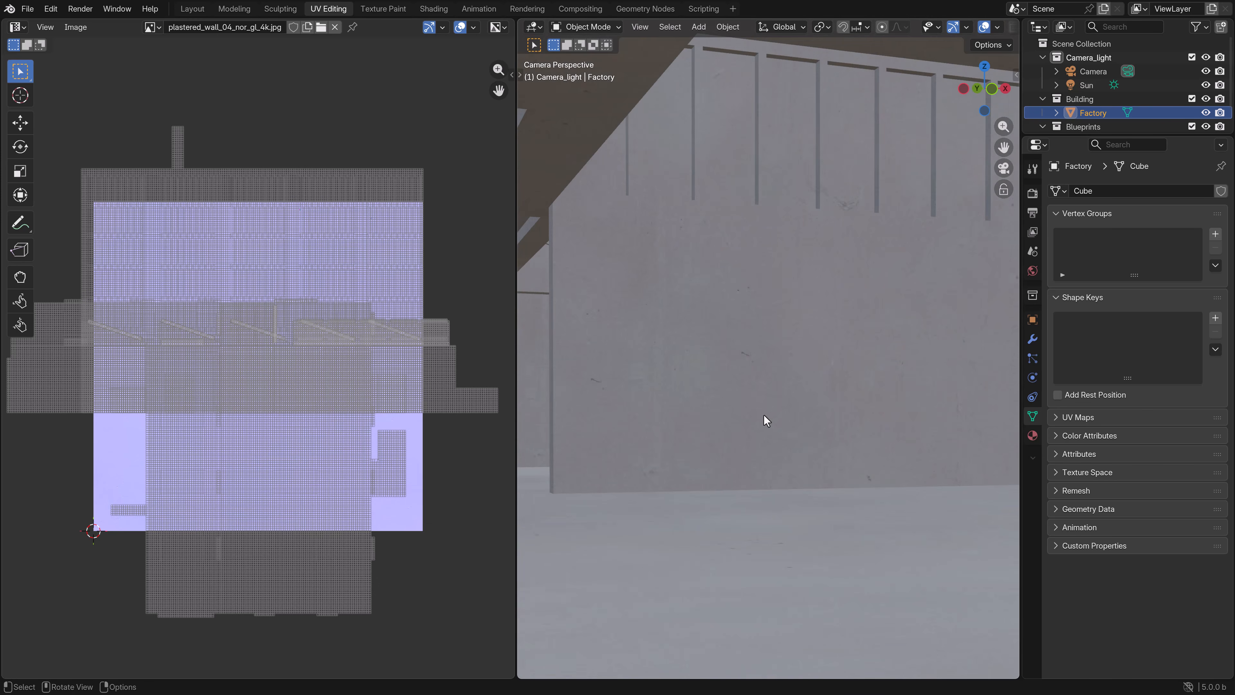
pyautogui.keyDown('shift'); pyautogui.moveTo(846, 357); pyautogui.dragTo(878, 356, button='middle'); pyautogui.keyUp('shift')
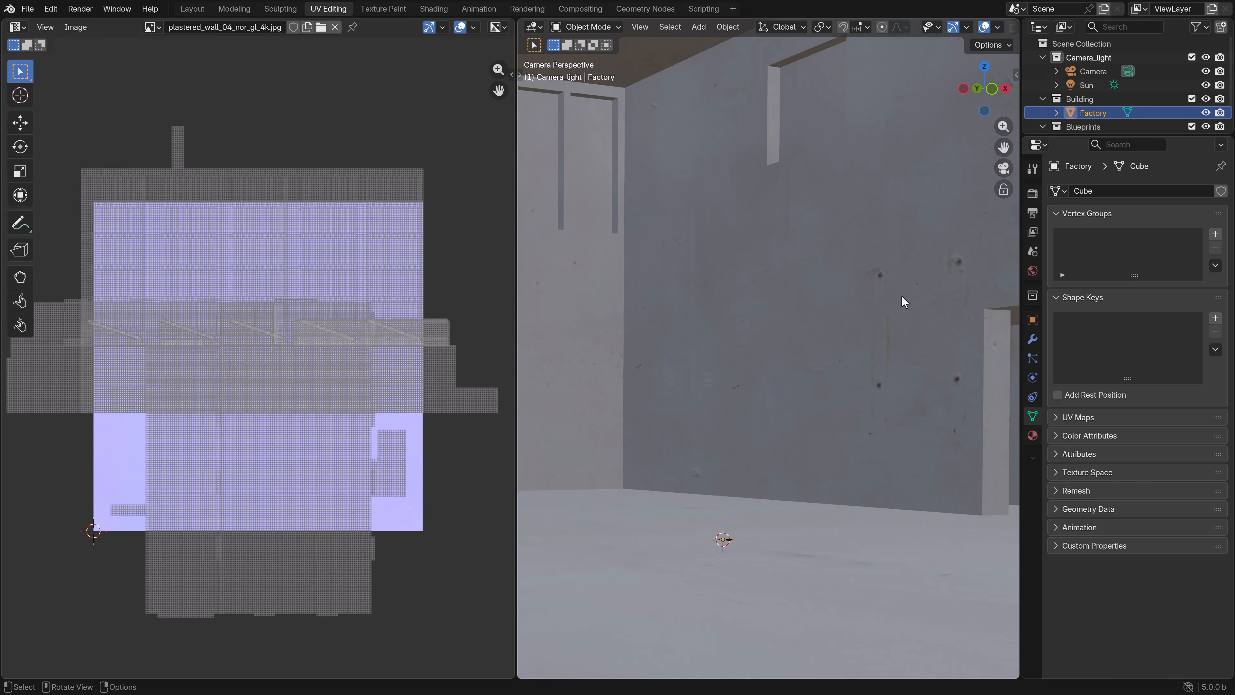
# Step: Scale all the Factory's UVs up further to a little over twice their size, making the wall texture finer
pyautogui.press('Tab')
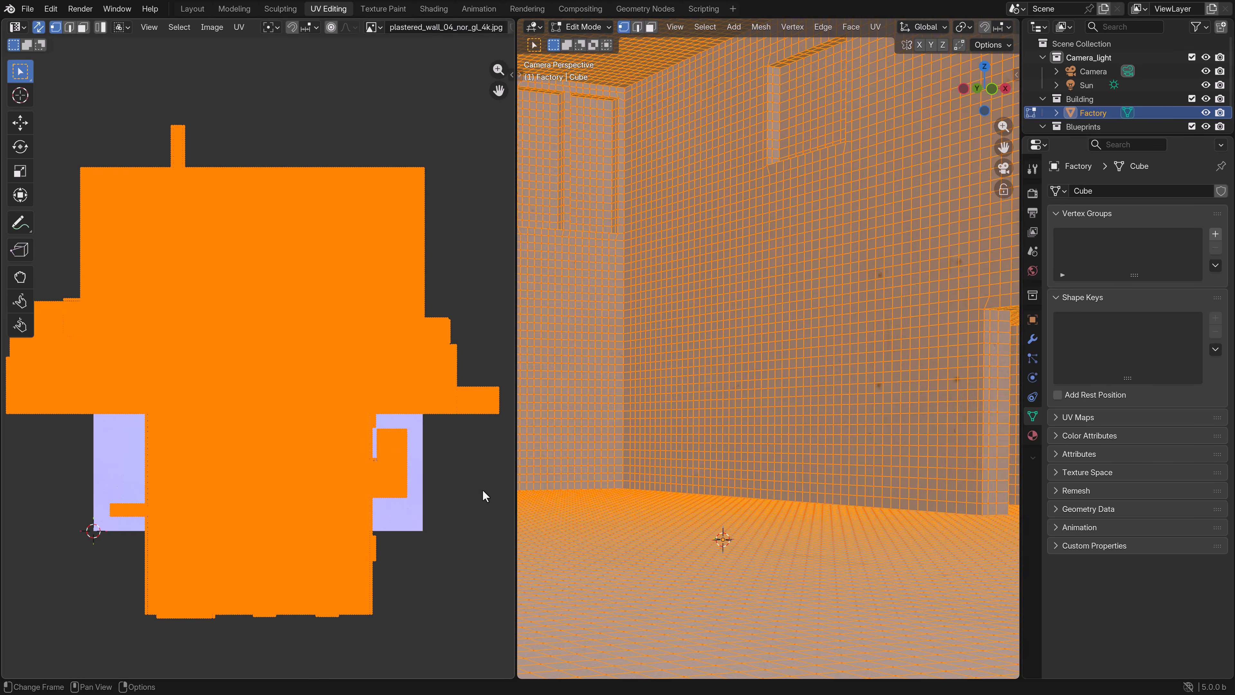
pyautogui.press('s')
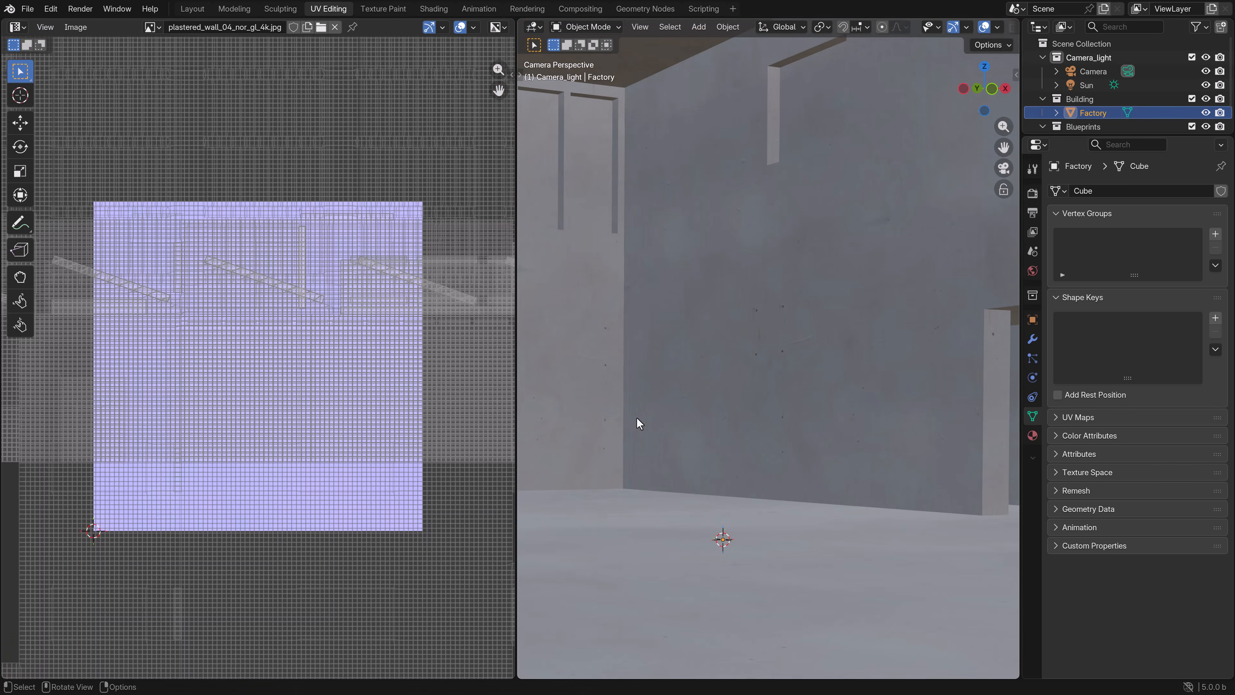
# Step: Set the viewport to Solid shading, select the Factory's concrete_floor material and switch to the Shading workspace
pyautogui.scroll(-5, 637, 420)
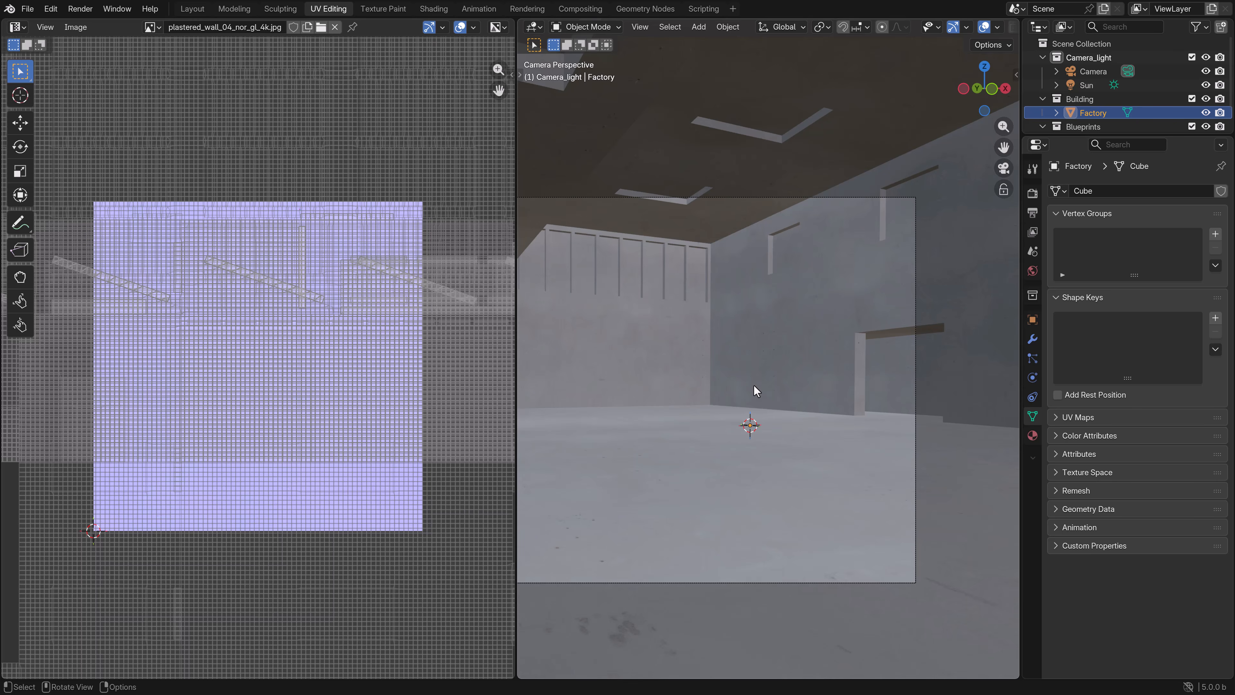
pyautogui.moveTo(733, 367); pyautogui.dragTo(725, 383, button='middle')
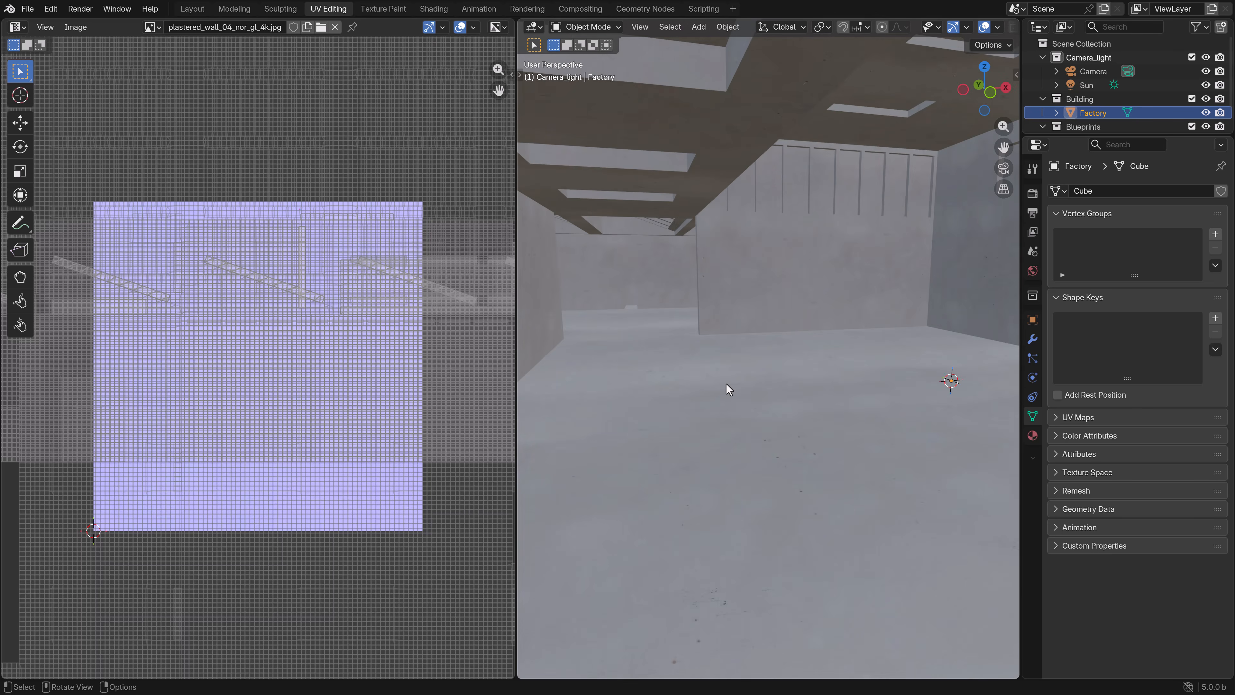
pyautogui.press('z')
pyautogui.click(816, 376)
pyautogui.click(1032, 435)
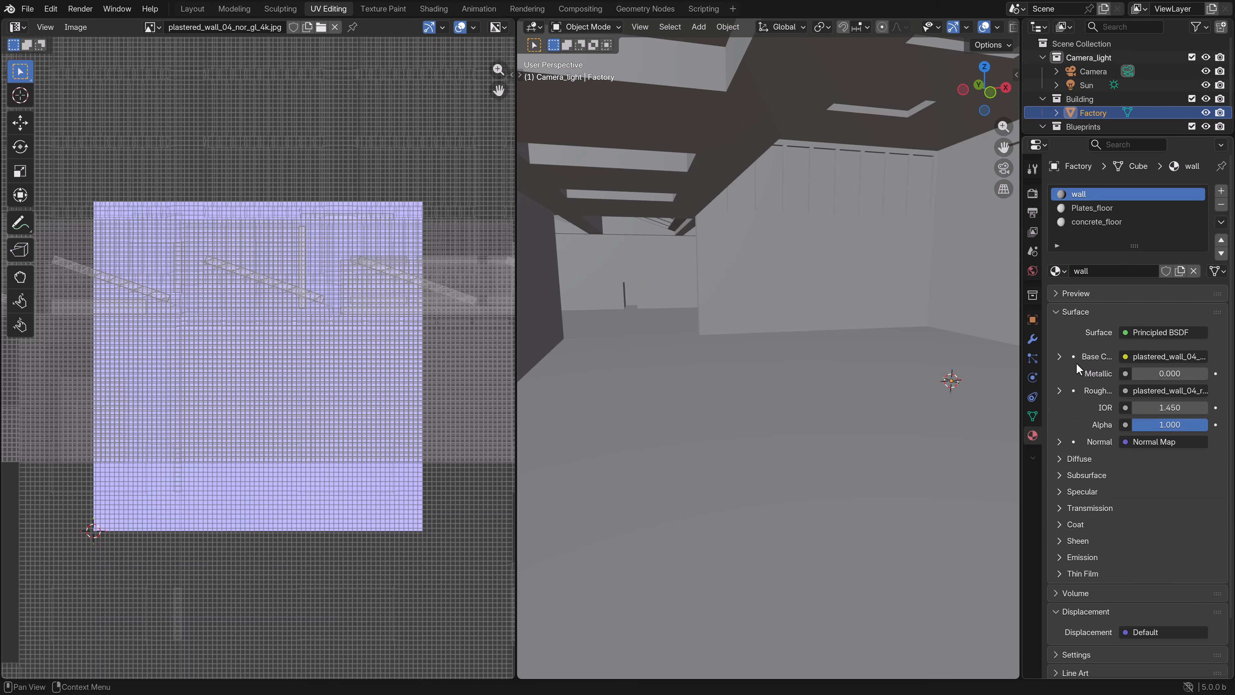
pyautogui.click(1088, 222)
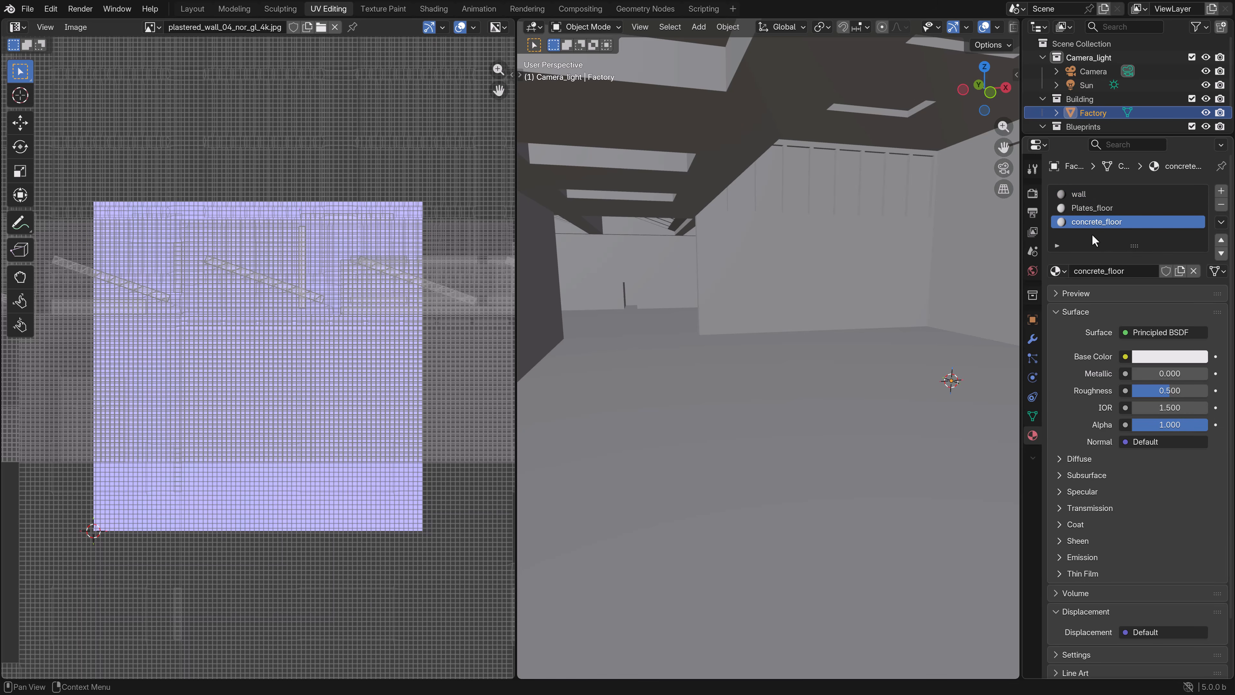
pyautogui.click(439, 11)
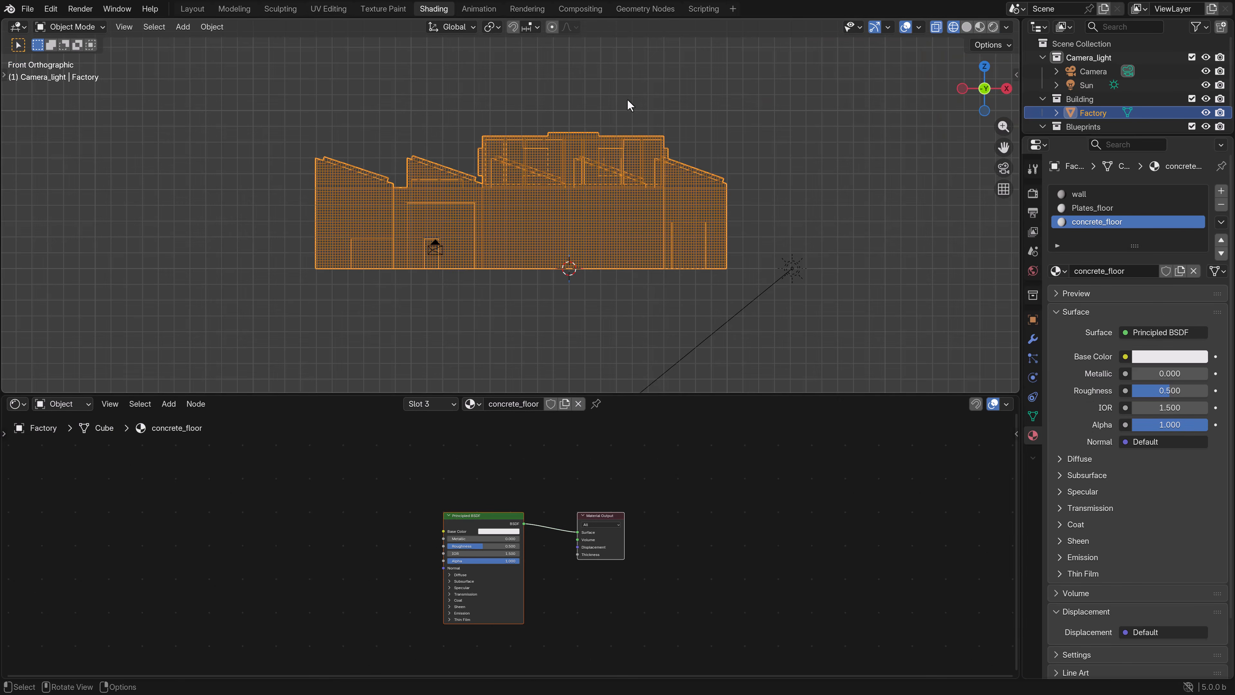
# Step: Copy the wall material's three image texture nodes and Normal Map node into the concrete_floor material, beside its Principled BSDF
pyautogui.click(1078, 193)
pyautogui.scroll(2, 572, 602)
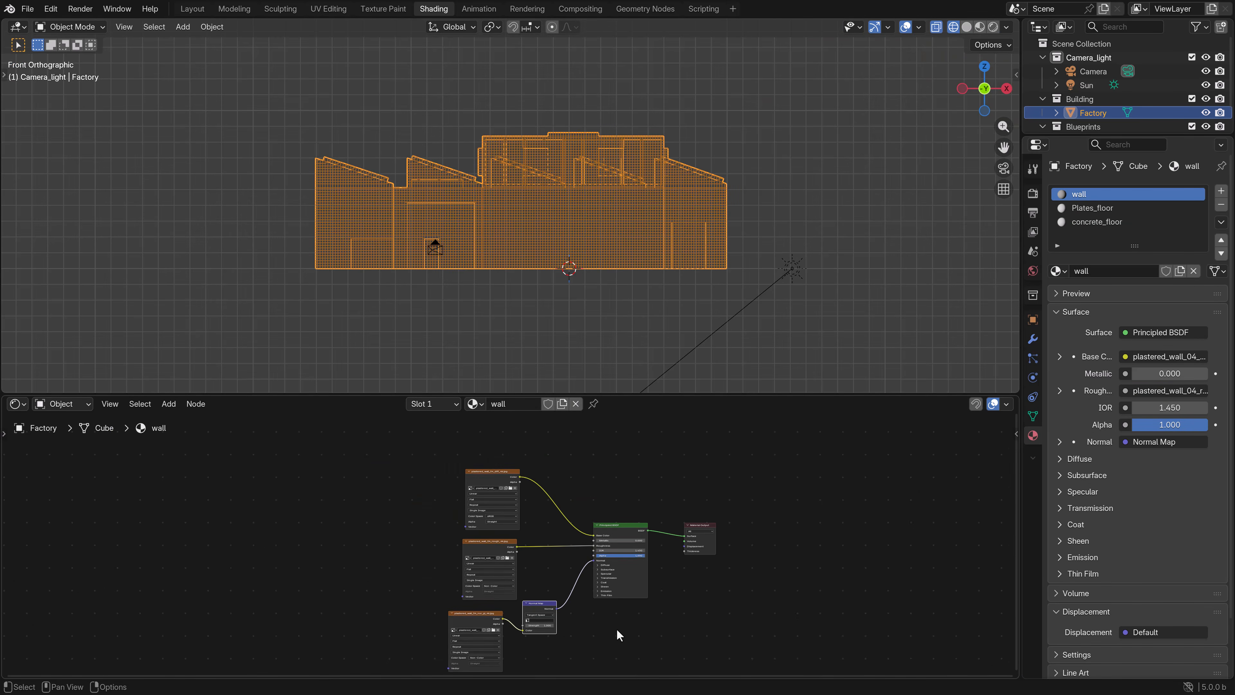
pyautogui.moveTo(574, 628); pyautogui.dragTo(458, 448)
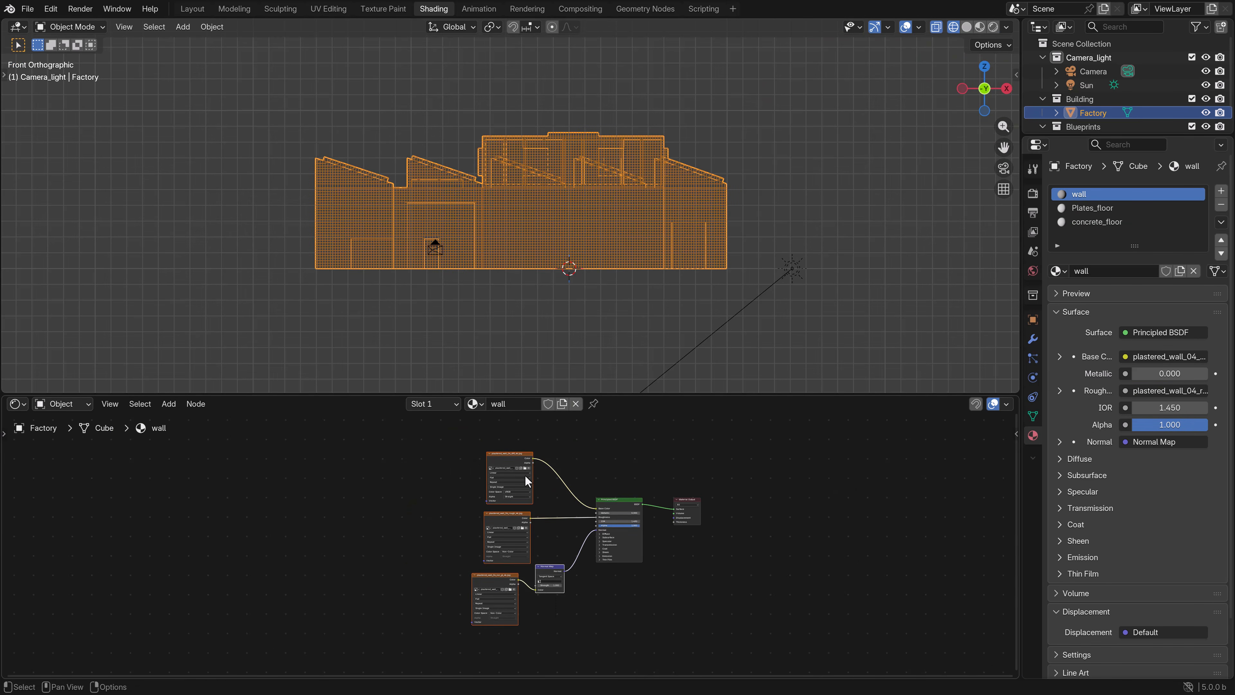
pyautogui.rightClick(515, 459)
pyautogui.click(443, 448)
pyautogui.click(1087, 222)
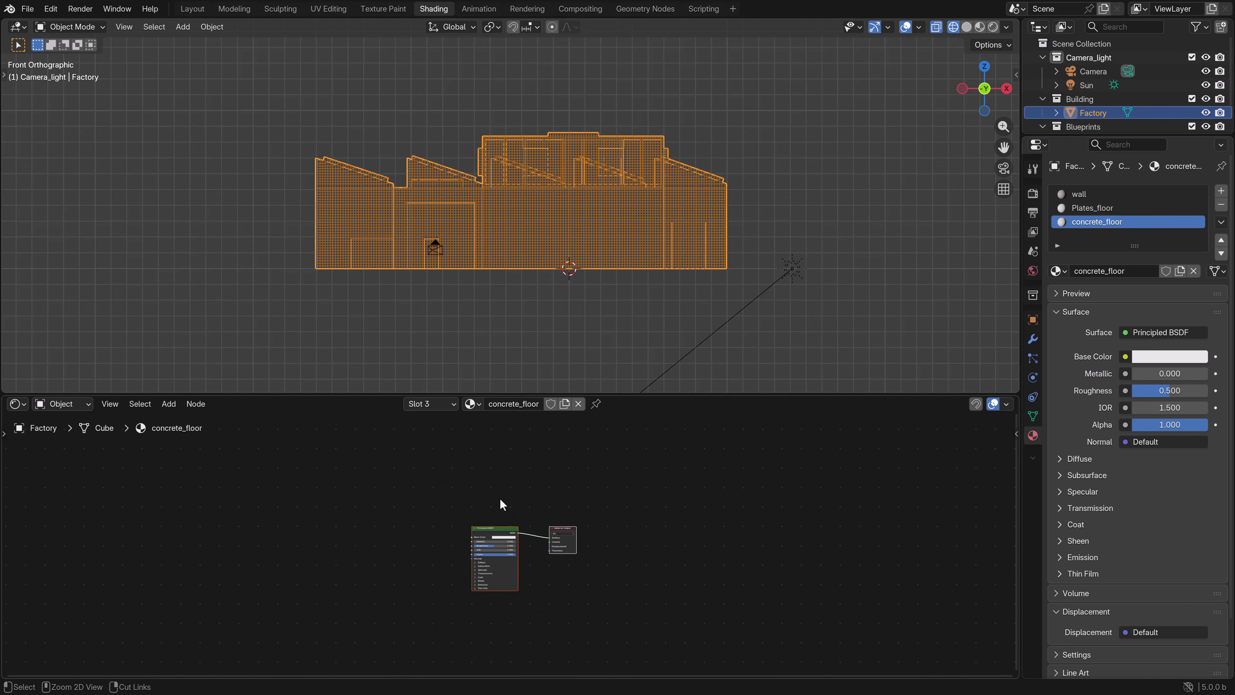
pyautogui.hotkey('ctrl', 'v')
pyautogui.click(397, 522)
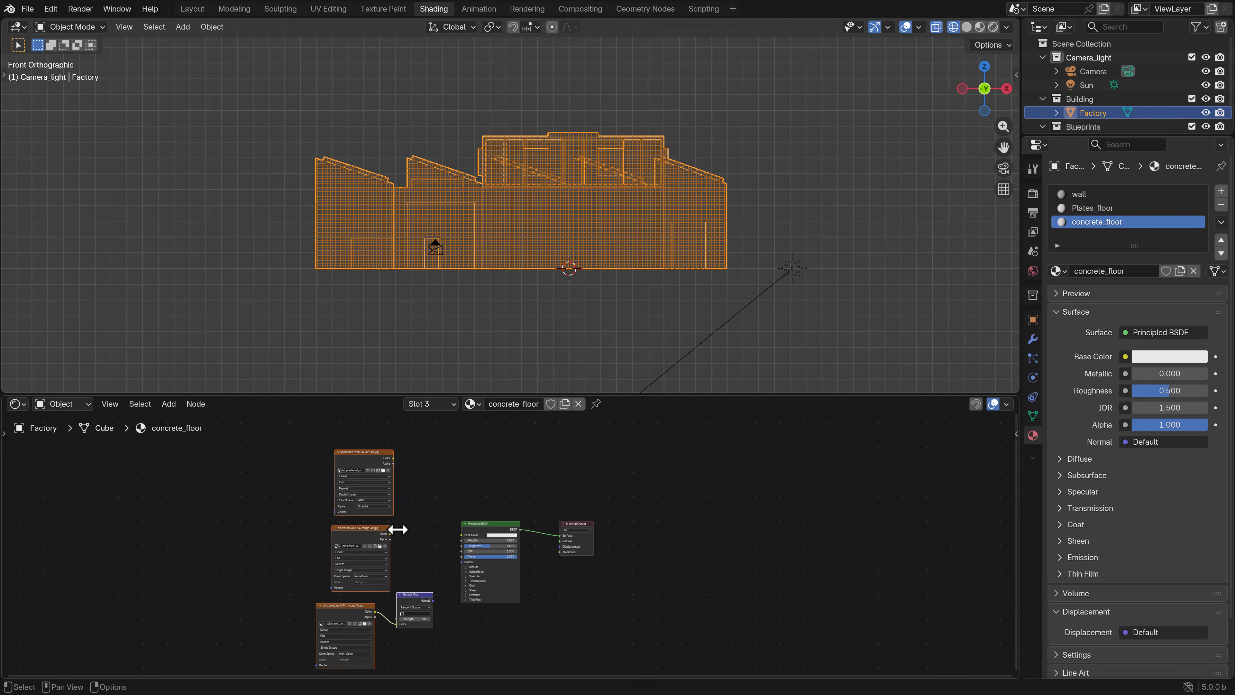
# Step: Load factory_floor_stripes_diffuse_4096.jpg into concrete_floor's diffuse texture node and connect its Color to Base Color
pyautogui.scroll(4, 496, 515)
pyautogui.click(468, 457)
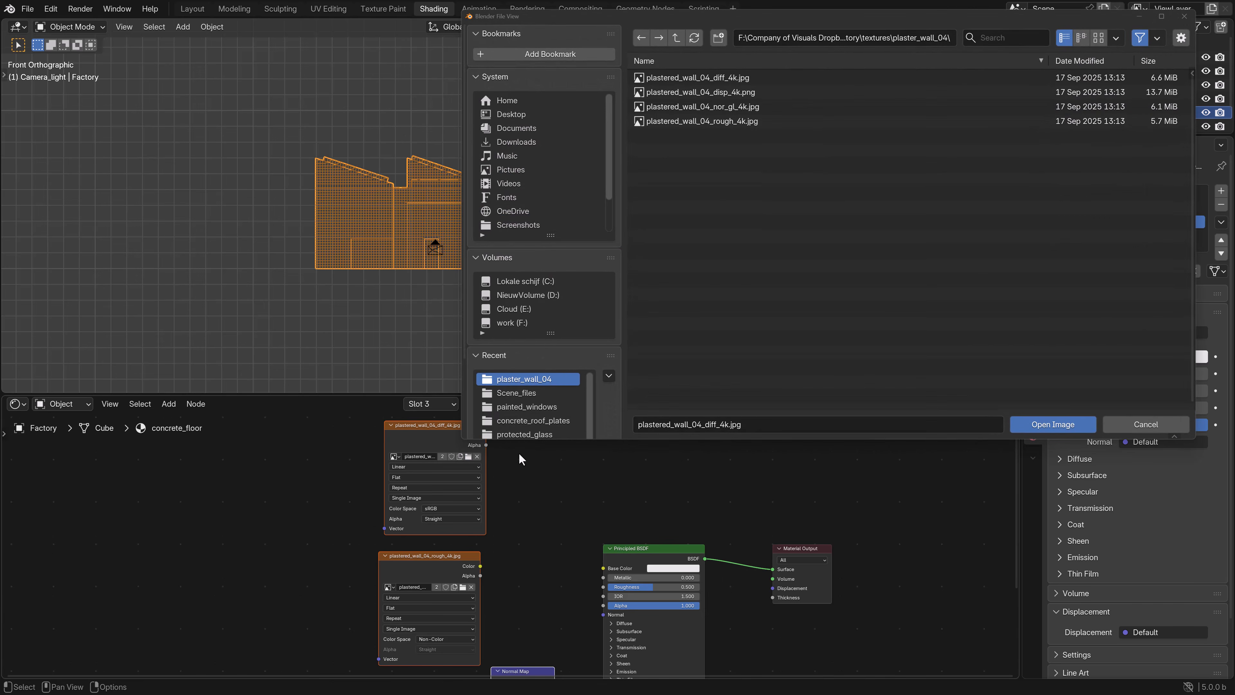
pyautogui.click(676, 37)
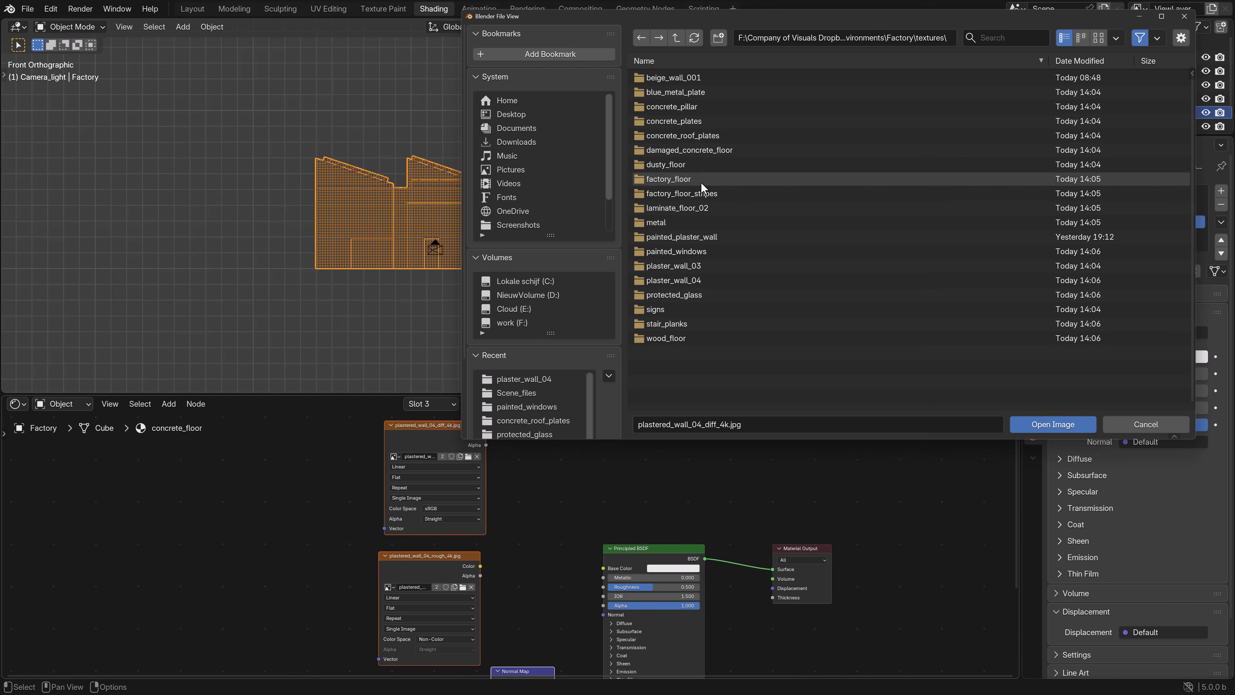
pyautogui.click(692, 192)
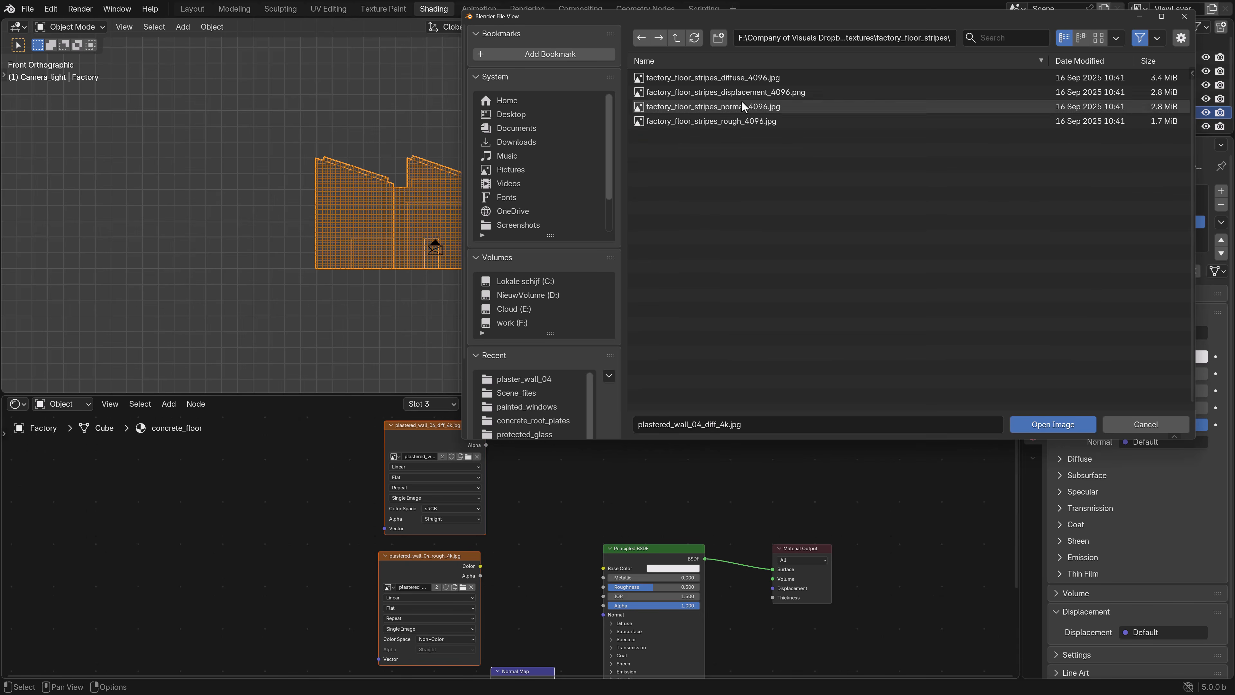
pyautogui.doubleClick(727, 78)
pyautogui.moveTo(486, 434); pyautogui.dragTo(604, 568)
pyautogui.scroll(-5, 549, 557)
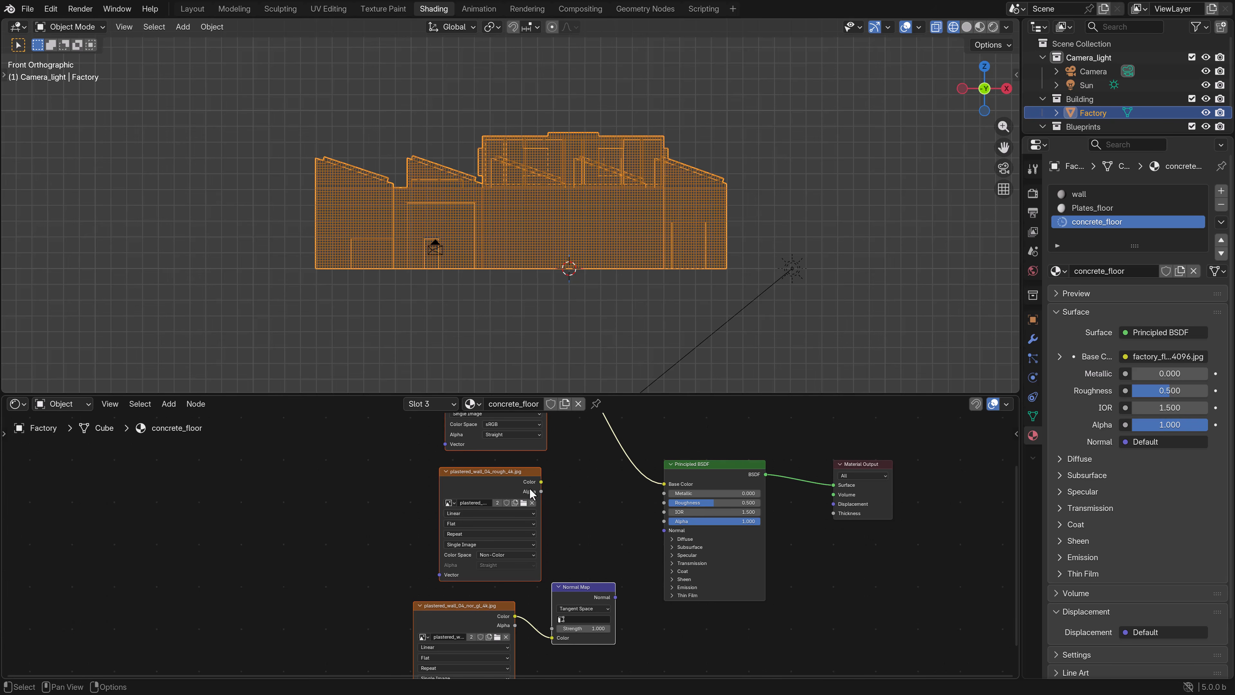
# Step: Replace concrete_floor's roughness image with factory_floor_stripes_rough_4096.jpg and set its color space to Non-Color
pyautogui.moveTo(587, 488); pyautogui.dragTo(580, 526, button='middle')
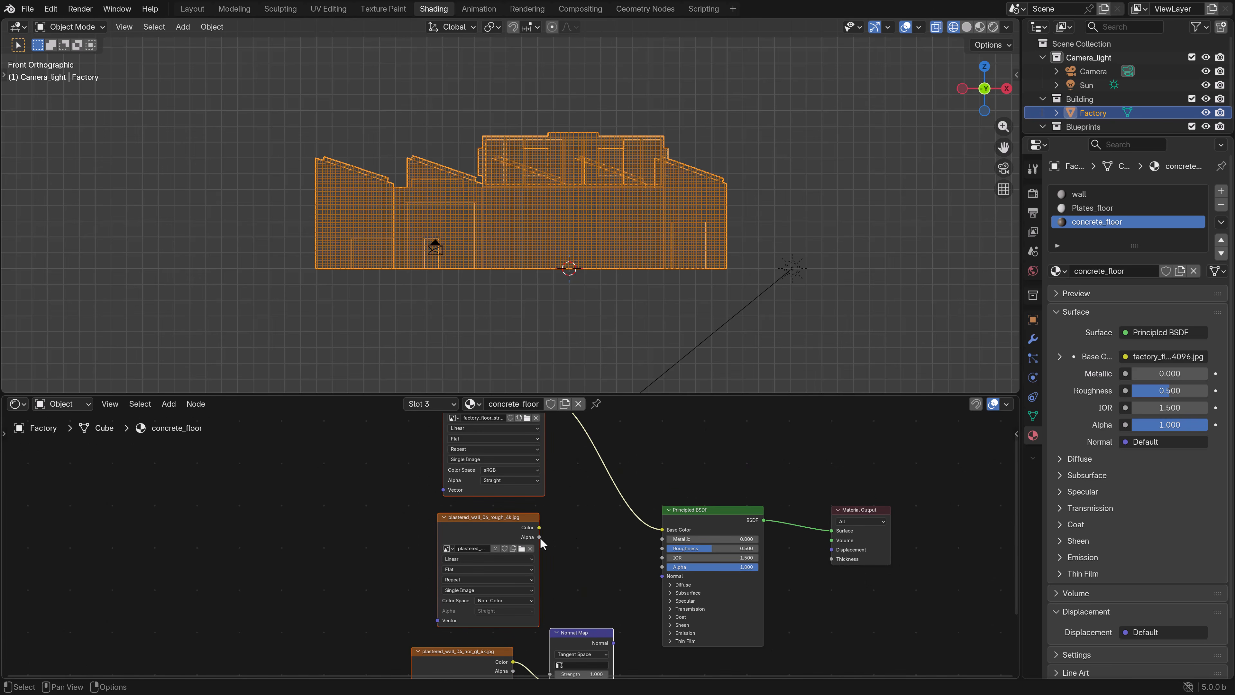
pyautogui.click(523, 548)
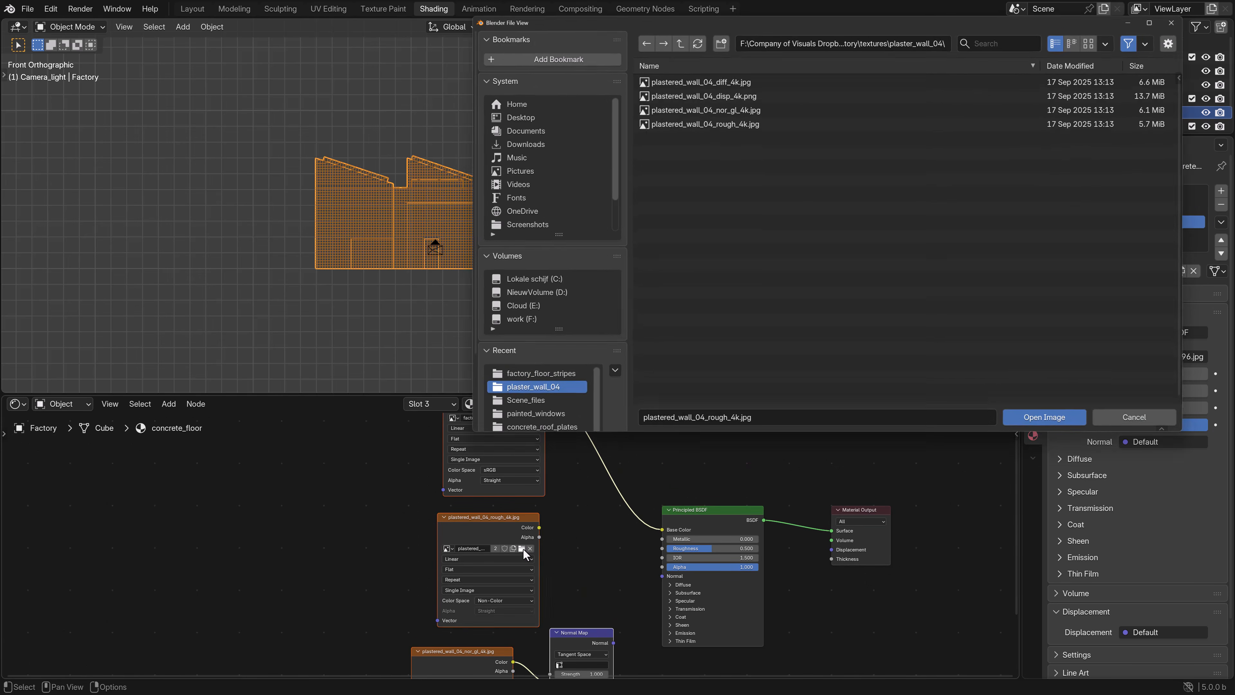
pyautogui.click(516, 379)
pyautogui.doubleClick(741, 124)
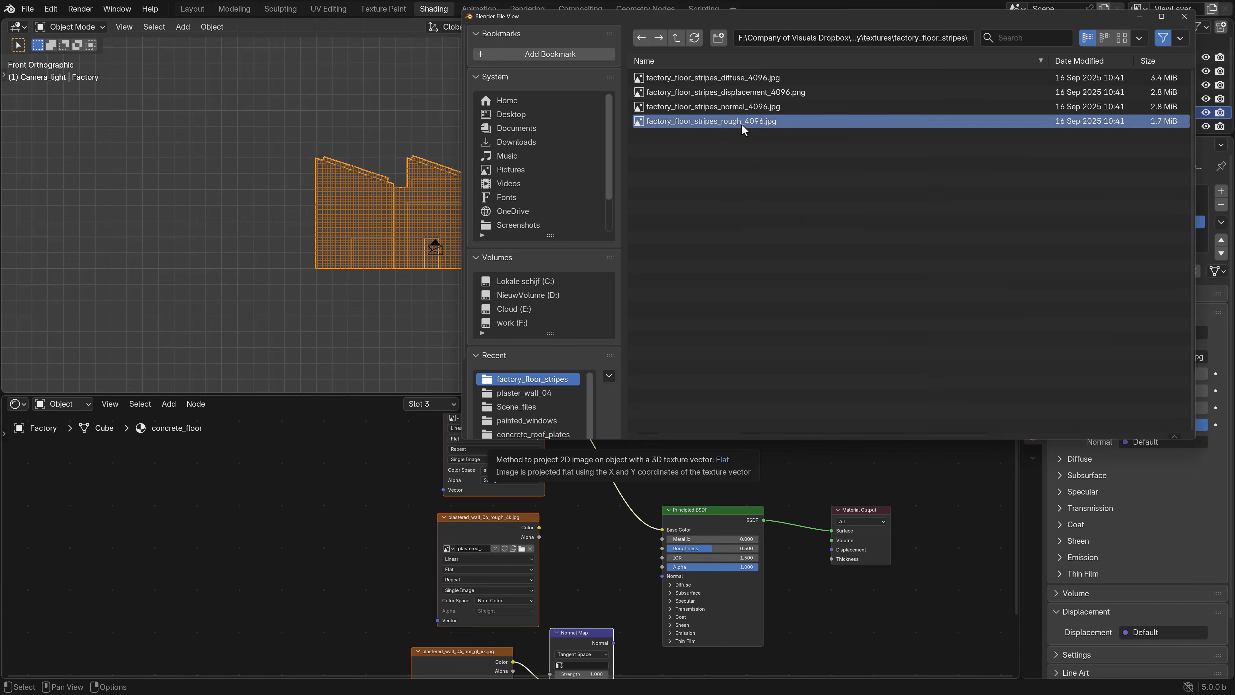
pyautogui.click(521, 548)
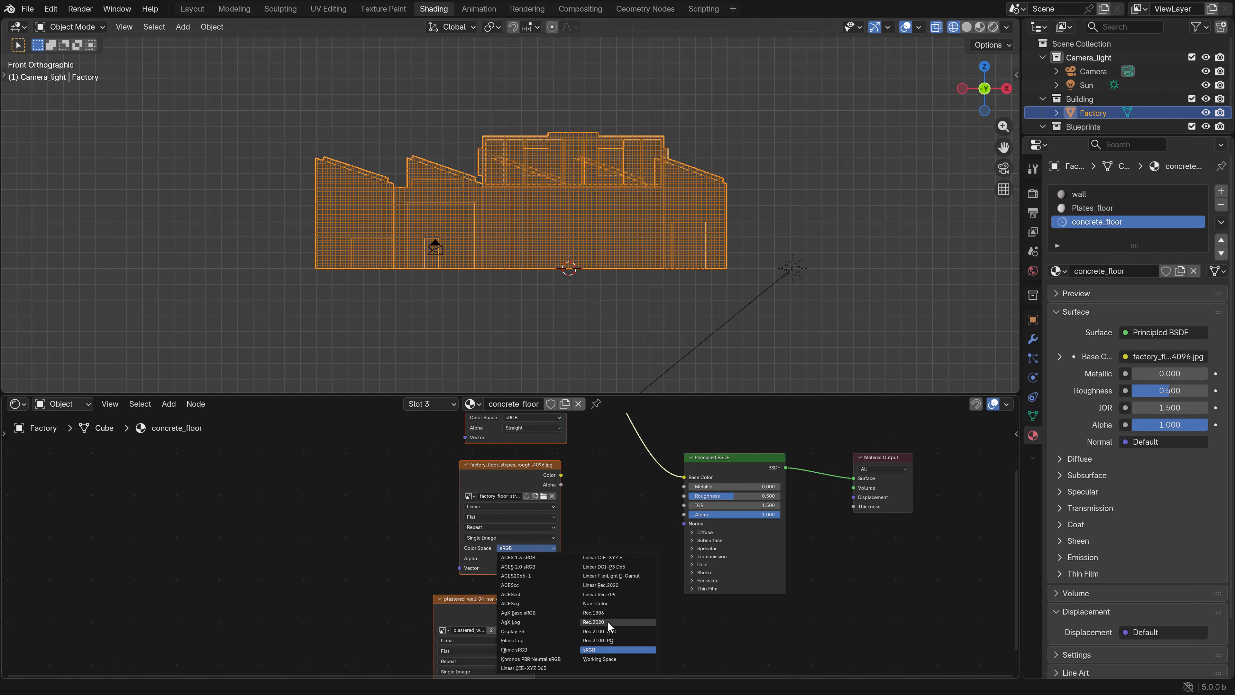
pyautogui.click(601, 603)
# Step: Replace concrete_floor's normal image with factory_floor_stripes_normal_4096.jpg and set its color space to Non-Color
pyautogui.moveTo(602, 604); pyautogui.dragTo(627, 522, button='middle')
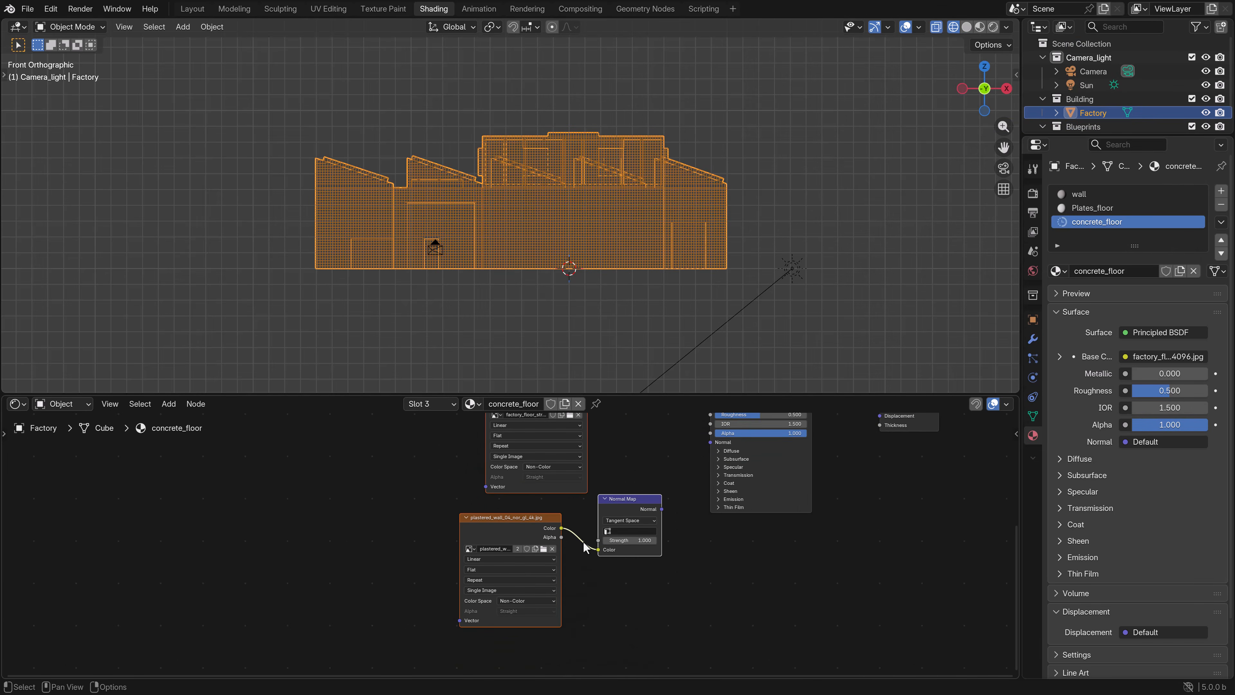
pyautogui.click(545, 548)
pyautogui.click(535, 378)
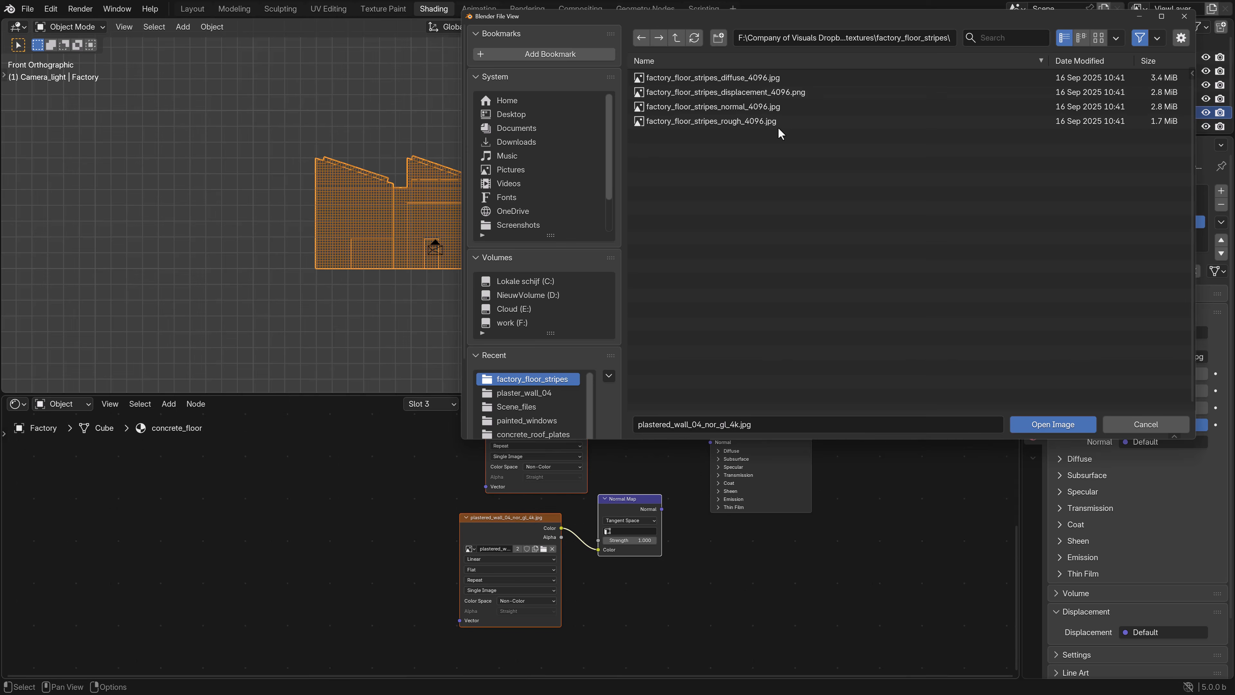
pyautogui.doubleClick(734, 107)
pyautogui.click(516, 602)
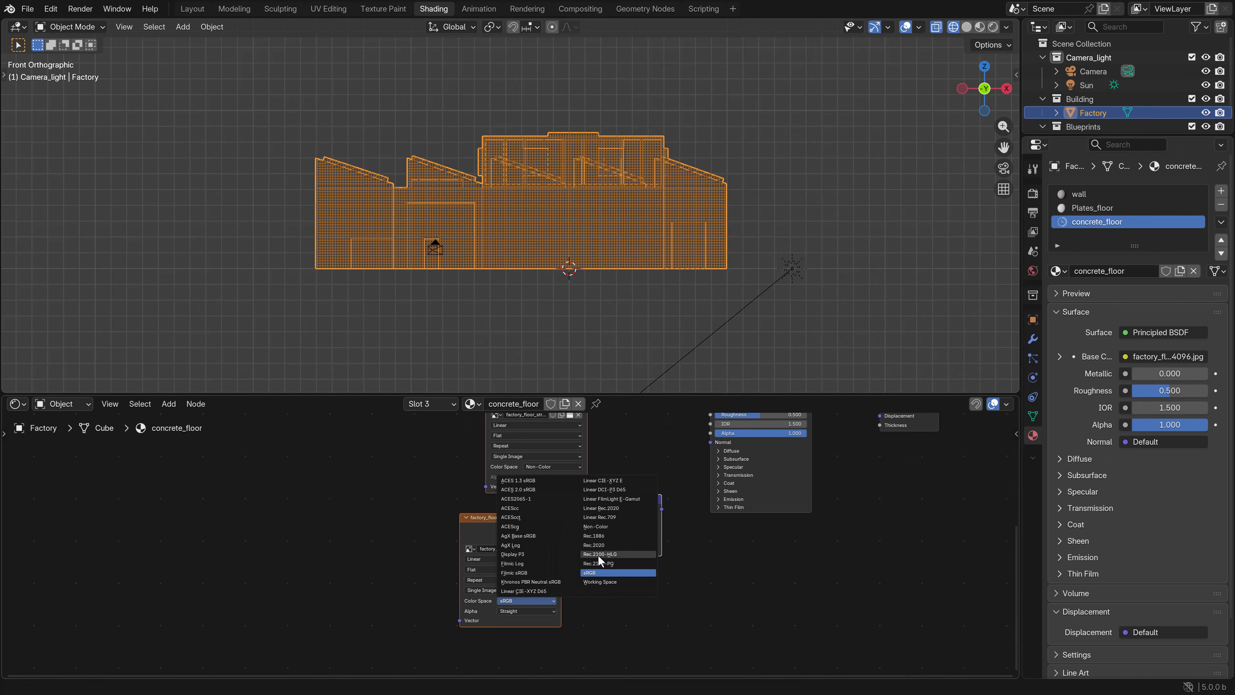
pyautogui.click(597, 527)
# Step: Connect the Normal Map and the roughness texture's Color to the Principled BSDF's Normal and Roughness inputs
pyautogui.moveTo(663, 510); pyautogui.dragTo(714, 452)
pyautogui.scroll(-3, 730, 486)
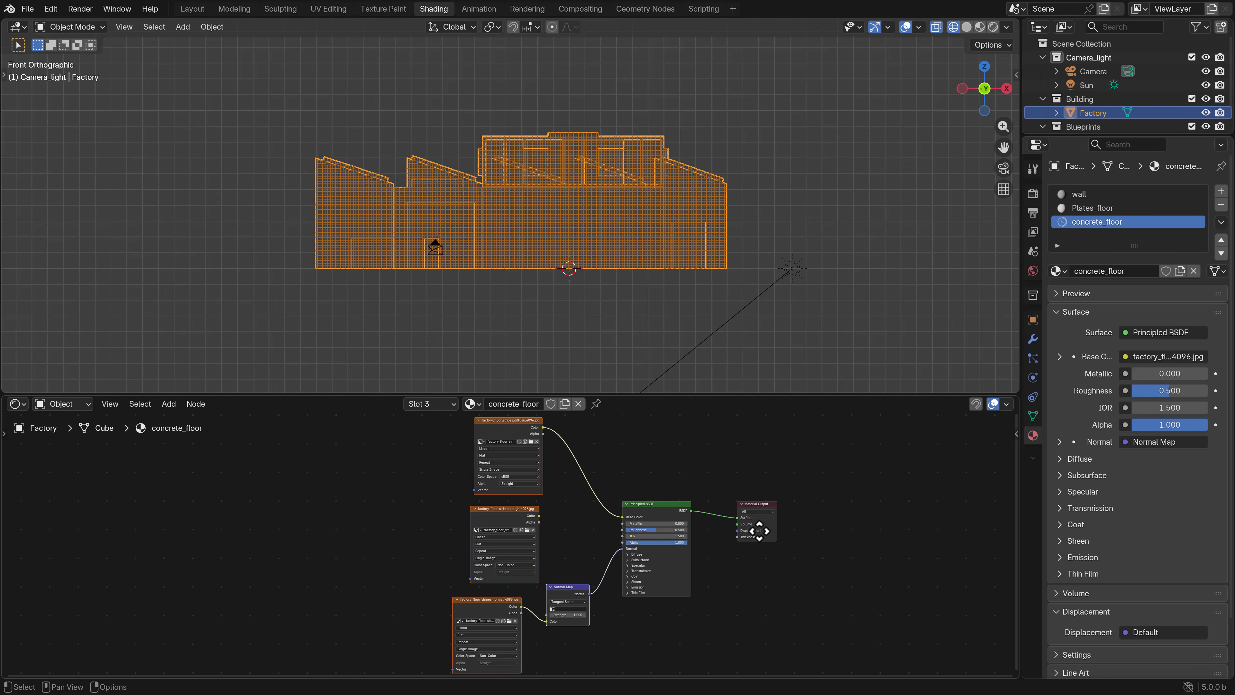
pyautogui.moveTo(538, 515); pyautogui.dragTo(625, 530)
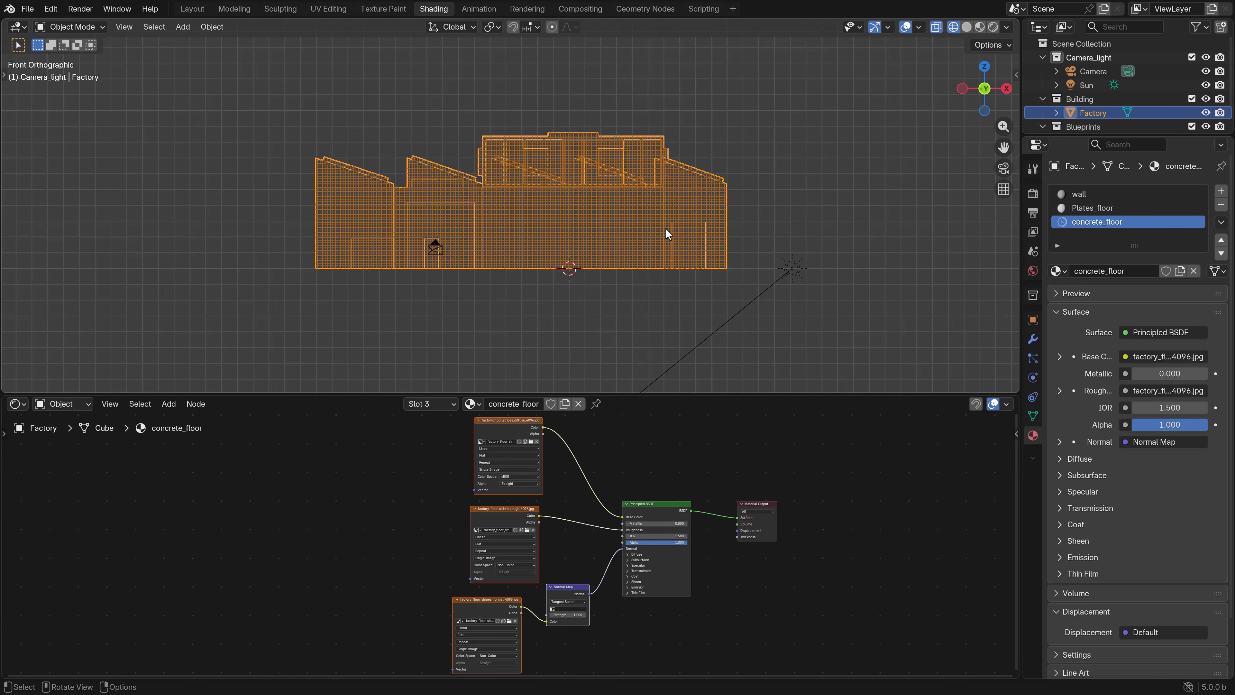
# Step: Select the Factory's ground-level floor geometry in front view in Edit Mode and assign the concrete_floor material to it
pyautogui.moveTo(667, 234); pyautogui.dragTo(593, 243, button='middle')
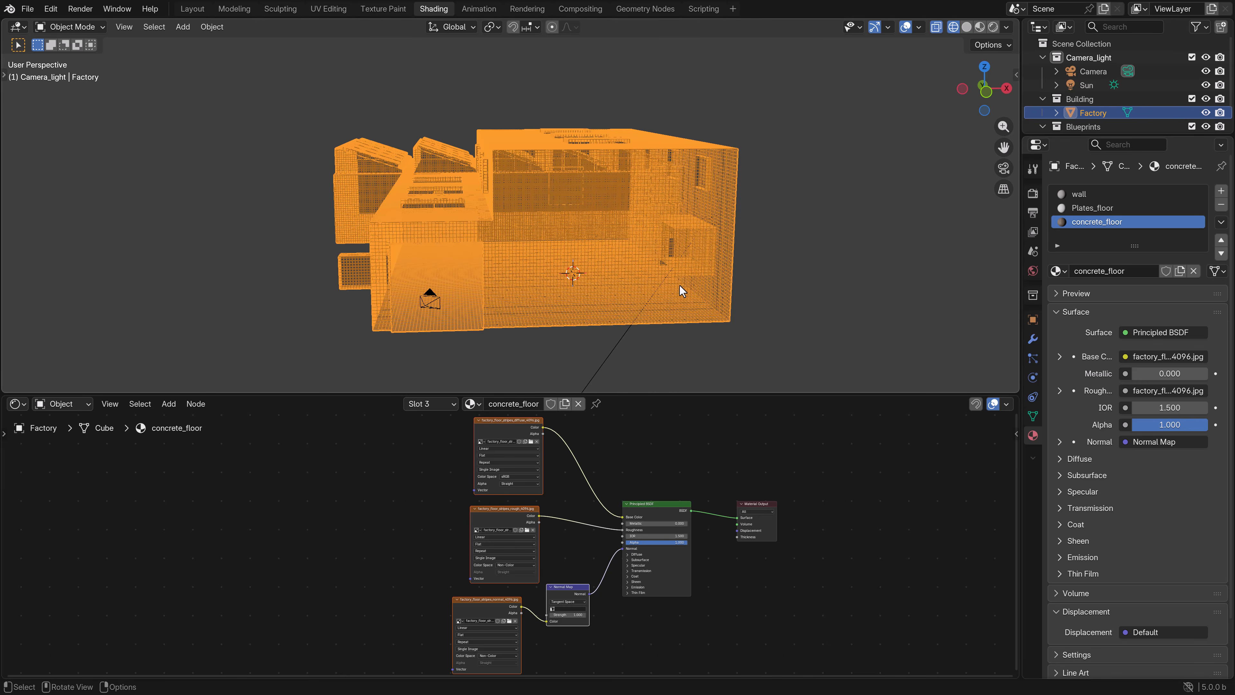
pyautogui.press('KP_1')
pyautogui.press('Tab')
pyautogui.scroll(4, 679, 283)
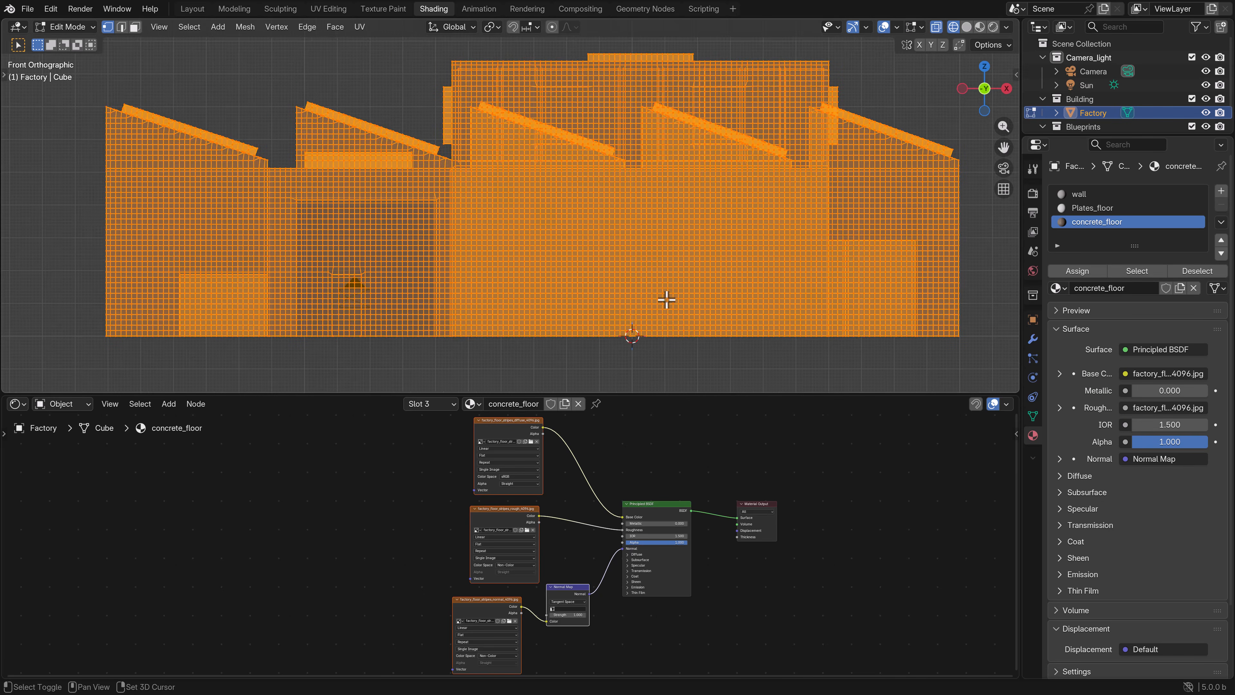
pyautogui.keyDown('shift'); pyautogui.moveTo(666, 299); pyautogui.dragTo(607, 282, button='middle'); pyautogui.keyUp('shift')
pyautogui.click(858, 344)
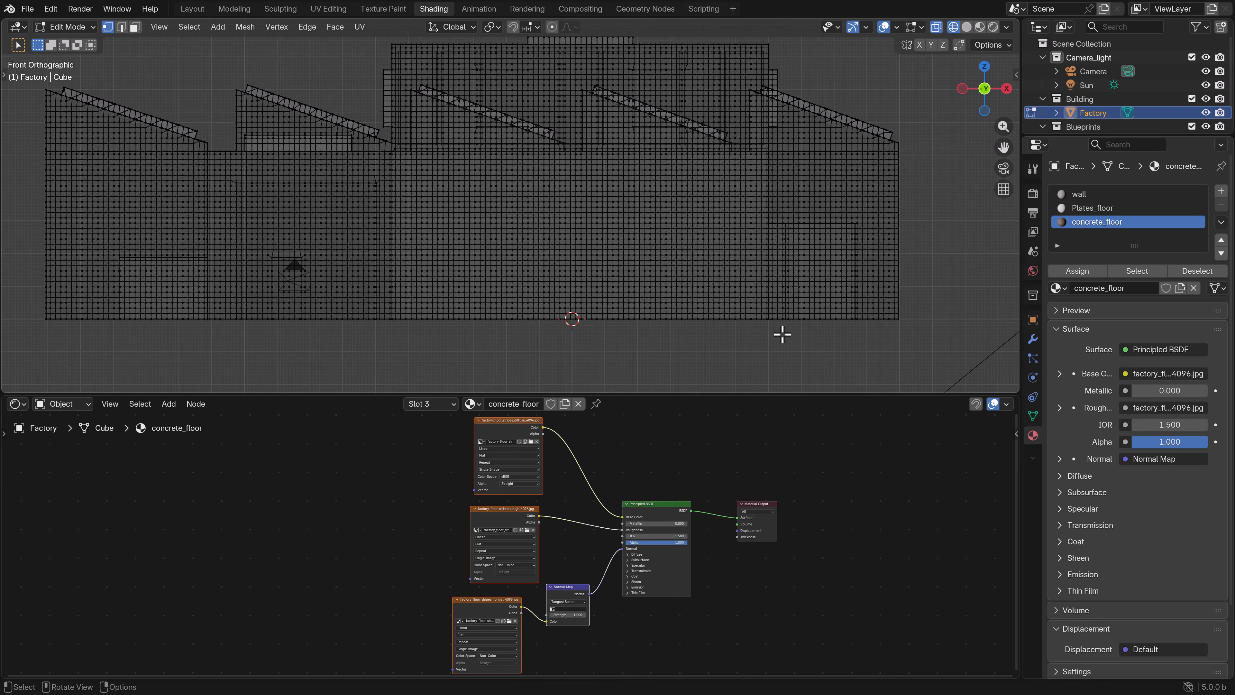
pyautogui.moveTo(916, 340); pyautogui.dragTo(3, 316)
pyautogui.moveTo(14, 317); pyautogui.dragTo(240, 336, button='middle')
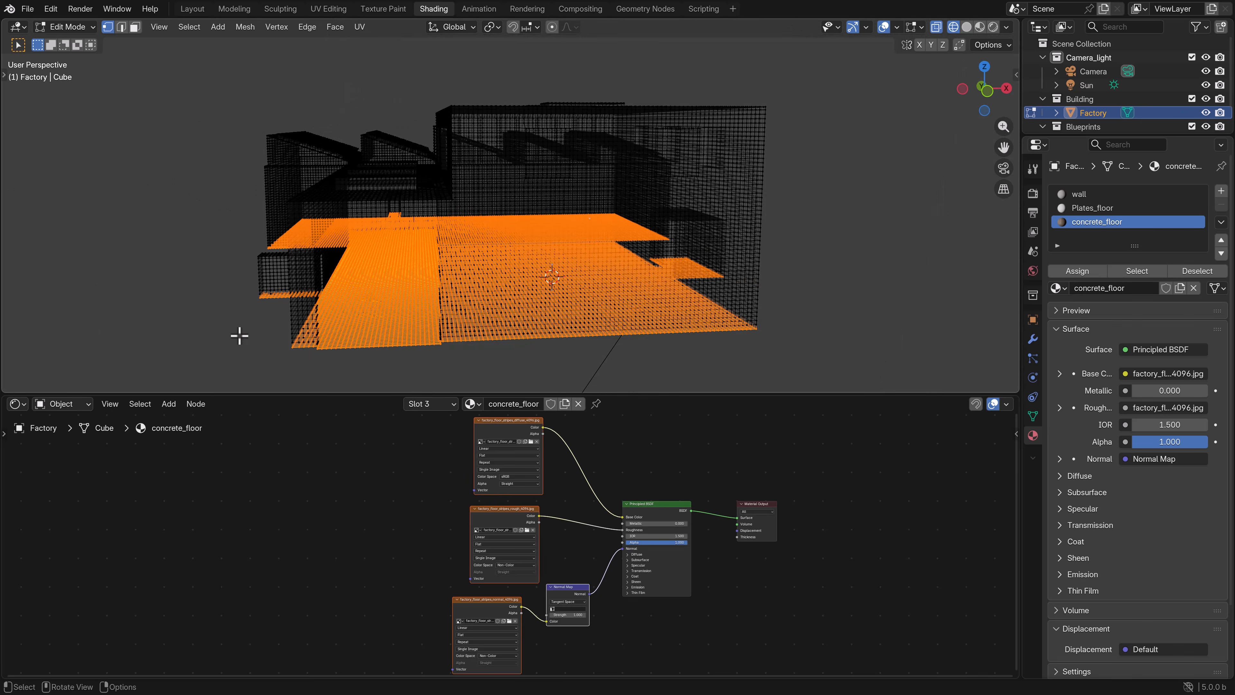
pyautogui.click(1081, 271)
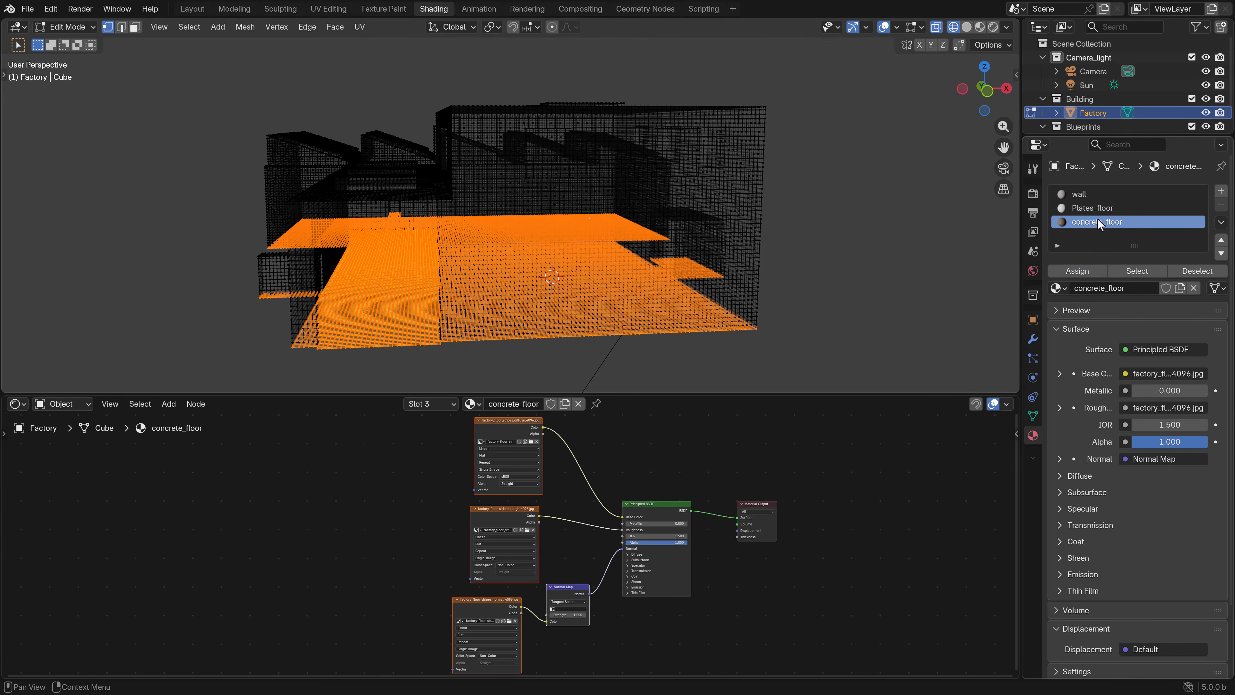
pyautogui.scroll(-2, 1124, 200)
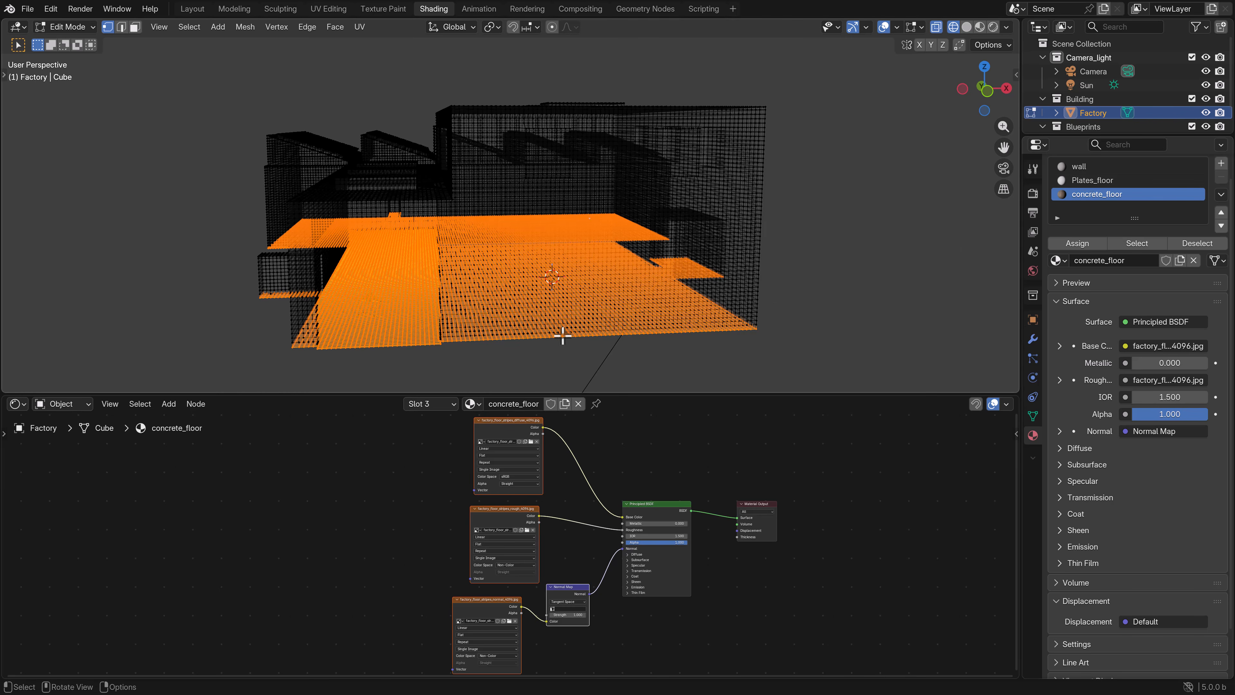
# Step: Examine the striped floor texture's scale and alignment in Material Preview, through the camera and from closer angles, outside Edit Mode
pyautogui.press('Tab')
pyautogui.press('z')
pyautogui.click(590, 317)
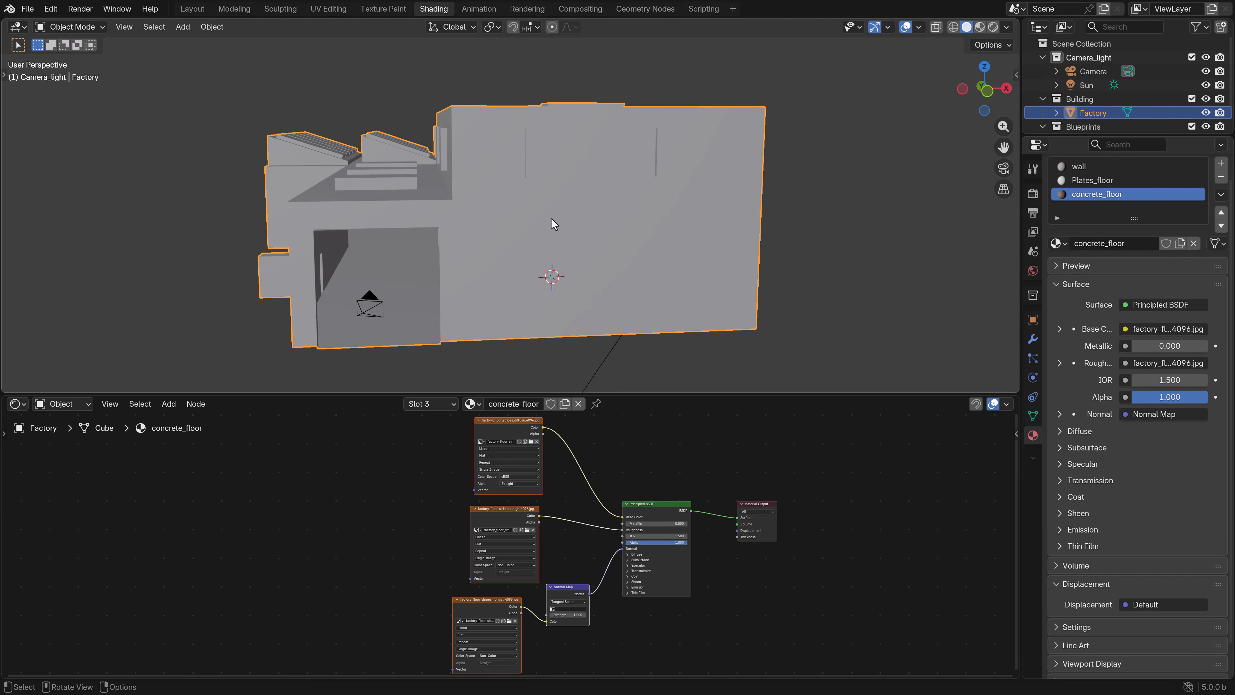
pyautogui.press('KP_0')
pyautogui.press('z')
pyautogui.click(549, 304)
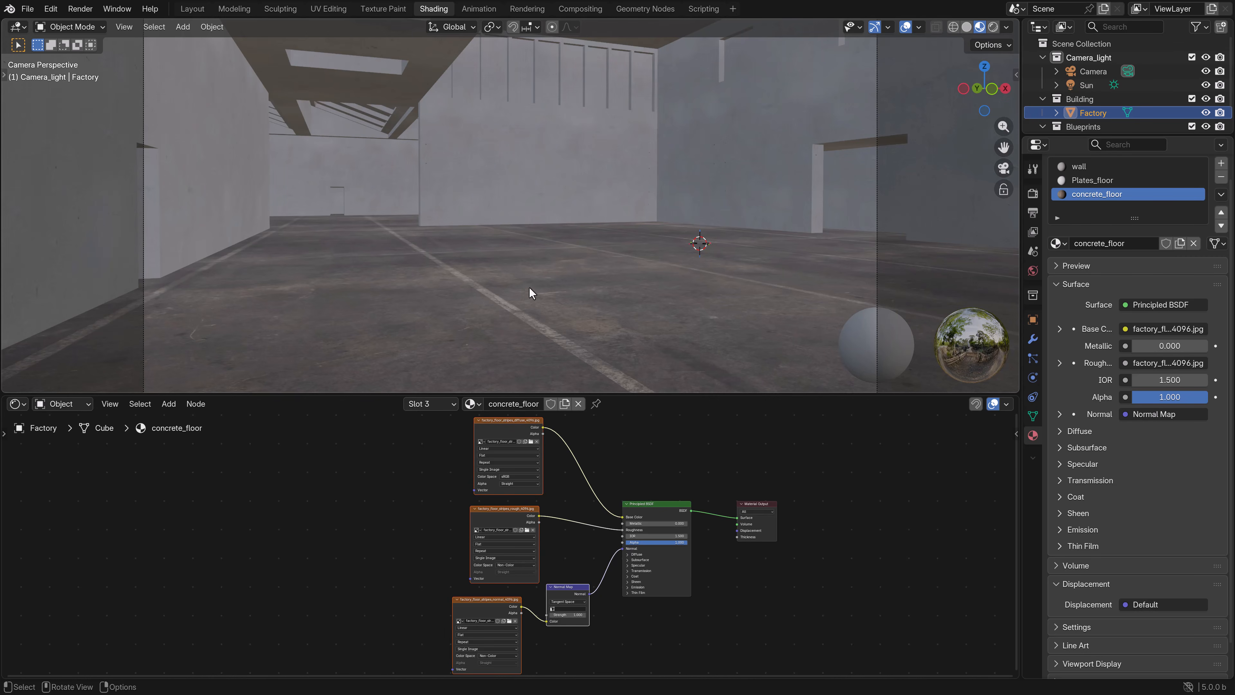
pyautogui.keyDown('shift'); pyautogui.moveTo(697, 264); pyautogui.dragTo(606, 316, button='middle'); pyautogui.keyUp('shift')
pyautogui.scroll(2, 589, 279)
pyautogui.moveTo(587, 273); pyautogui.dragTo(481, 256, button='middle')
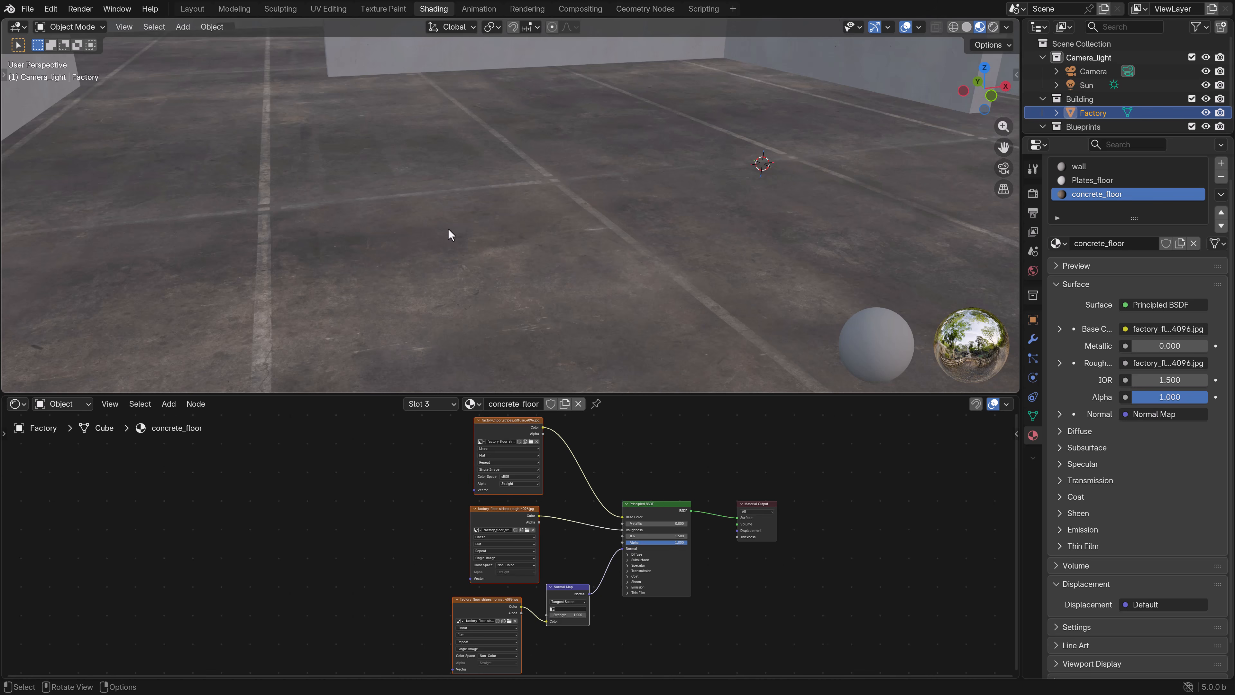
pyautogui.moveTo(440, 243); pyautogui.dragTo(421, 248, button='middle')
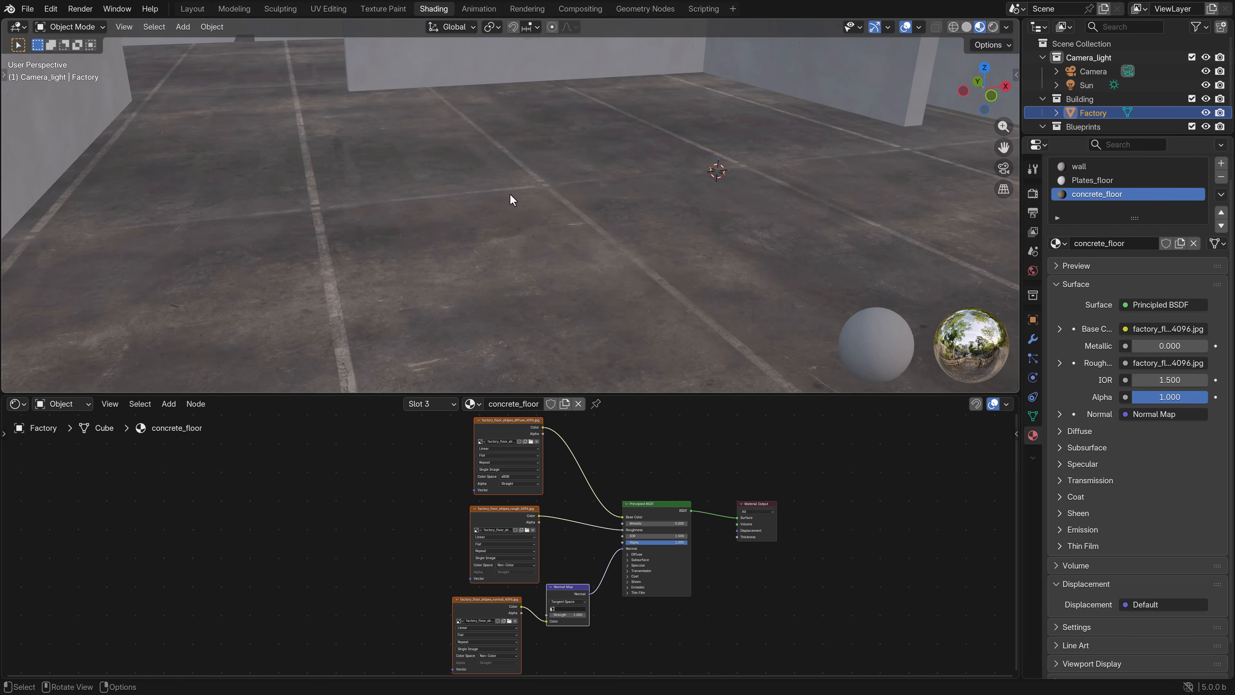
pyautogui.moveTo(510, 193); pyautogui.dragTo(536, 221, button='middle')
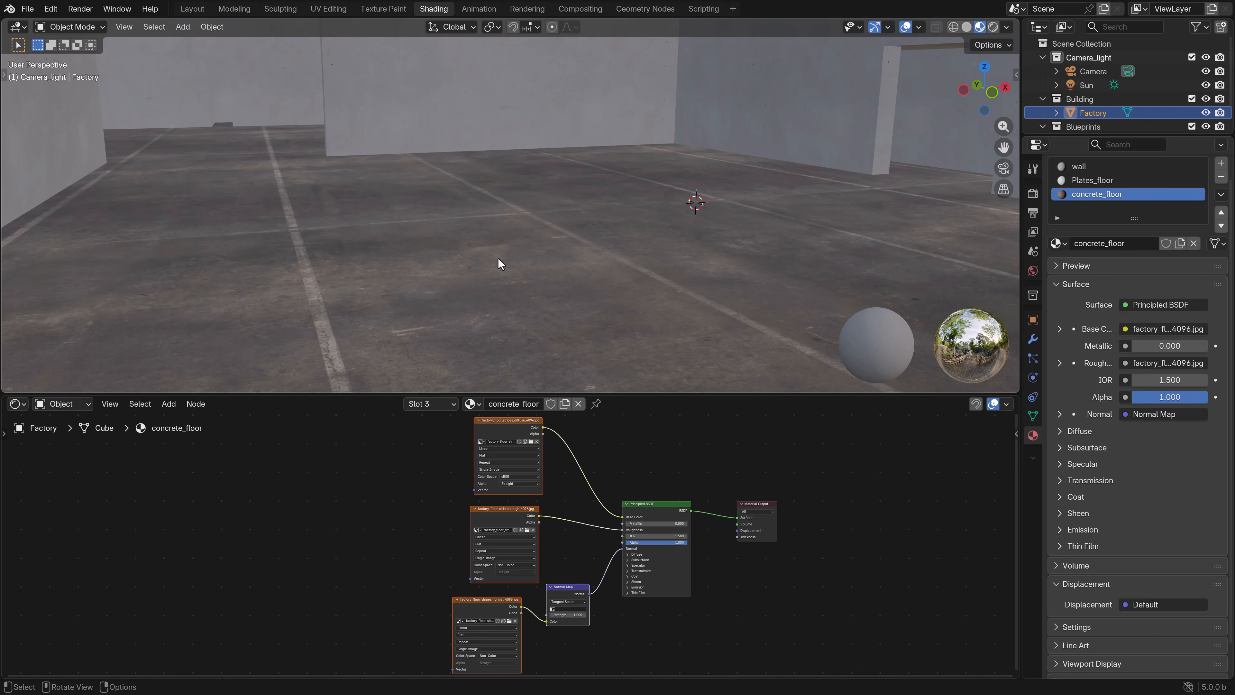
# Step: Show the floor geometry's UVs in the UV Editing workspace in Edit Mode and turn off UV Sync Selection so only the selected UVs display
pyautogui.press('KP_7')
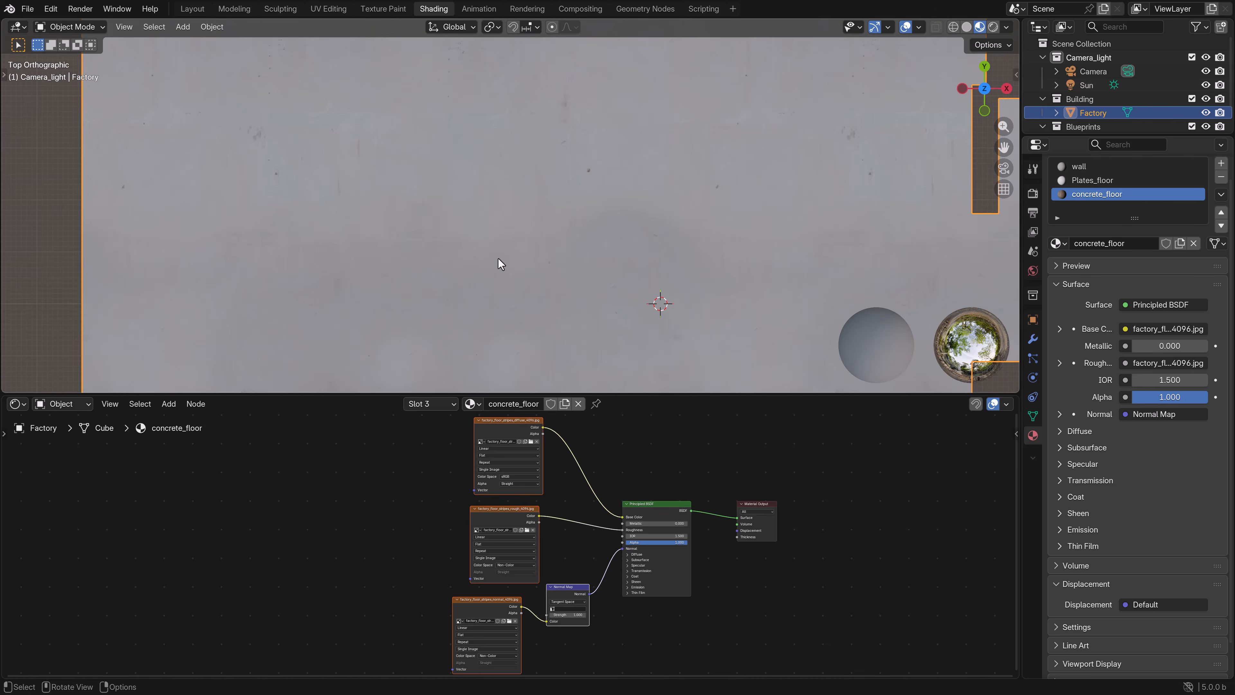
pyautogui.press('Tab')
pyautogui.scroll(-8, 369, 257)
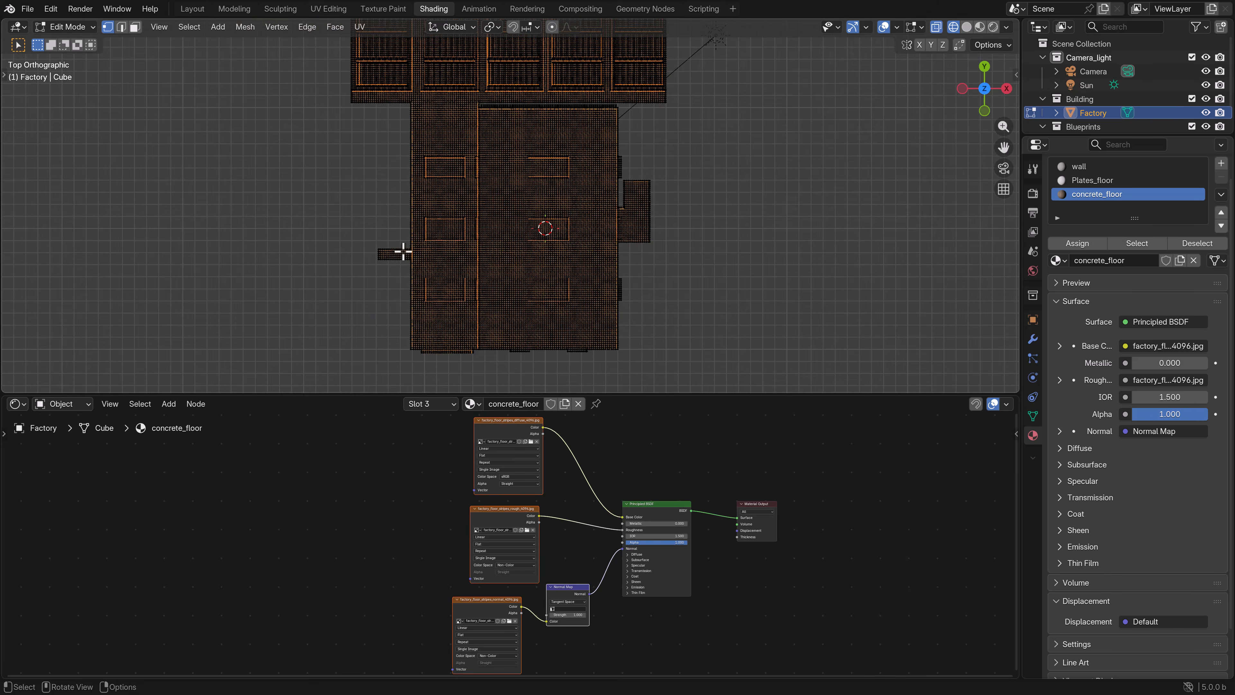
pyautogui.press('Tab')
pyautogui.press('Tab')
pyautogui.scroll(-1, 468, 221)
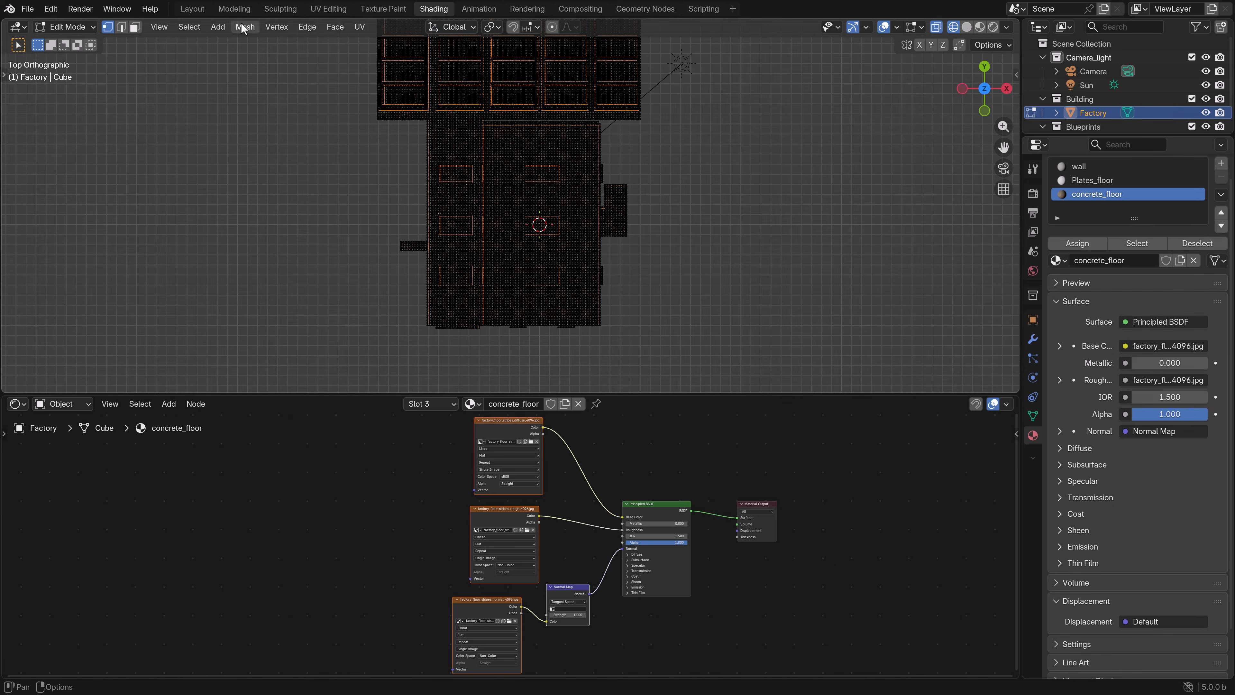
pyautogui.click(328, 9)
pyautogui.scroll(-5, 311, 267)
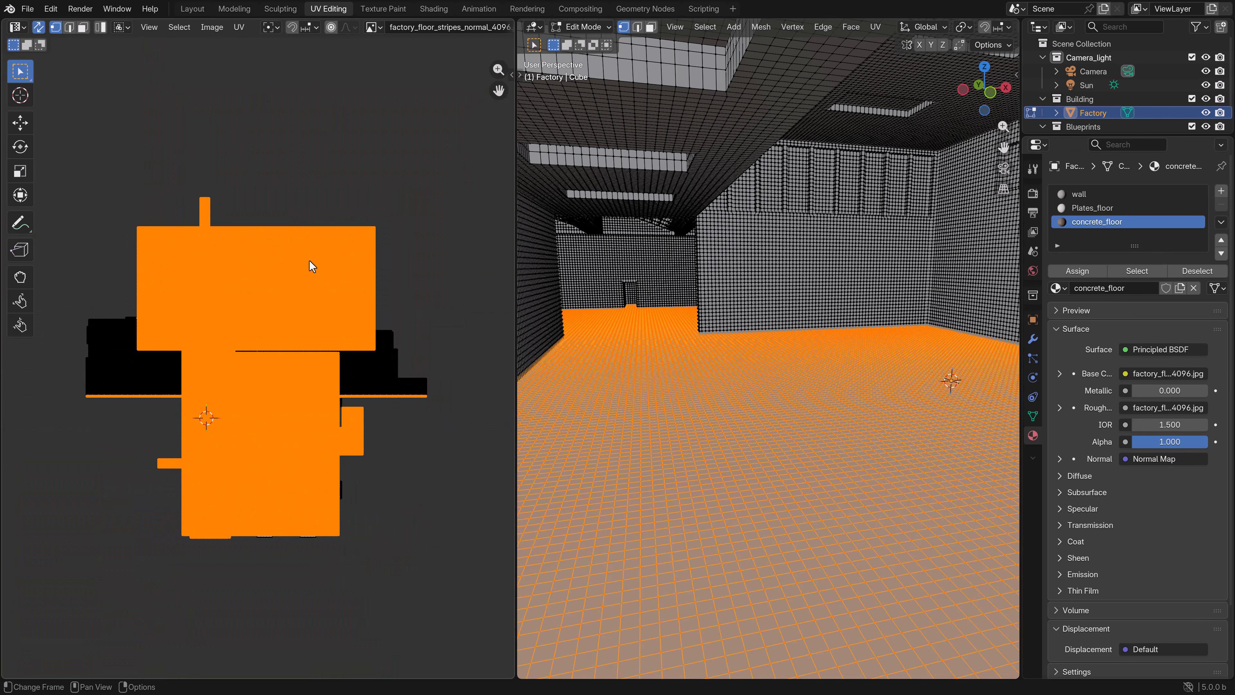
pyautogui.click(38, 28)
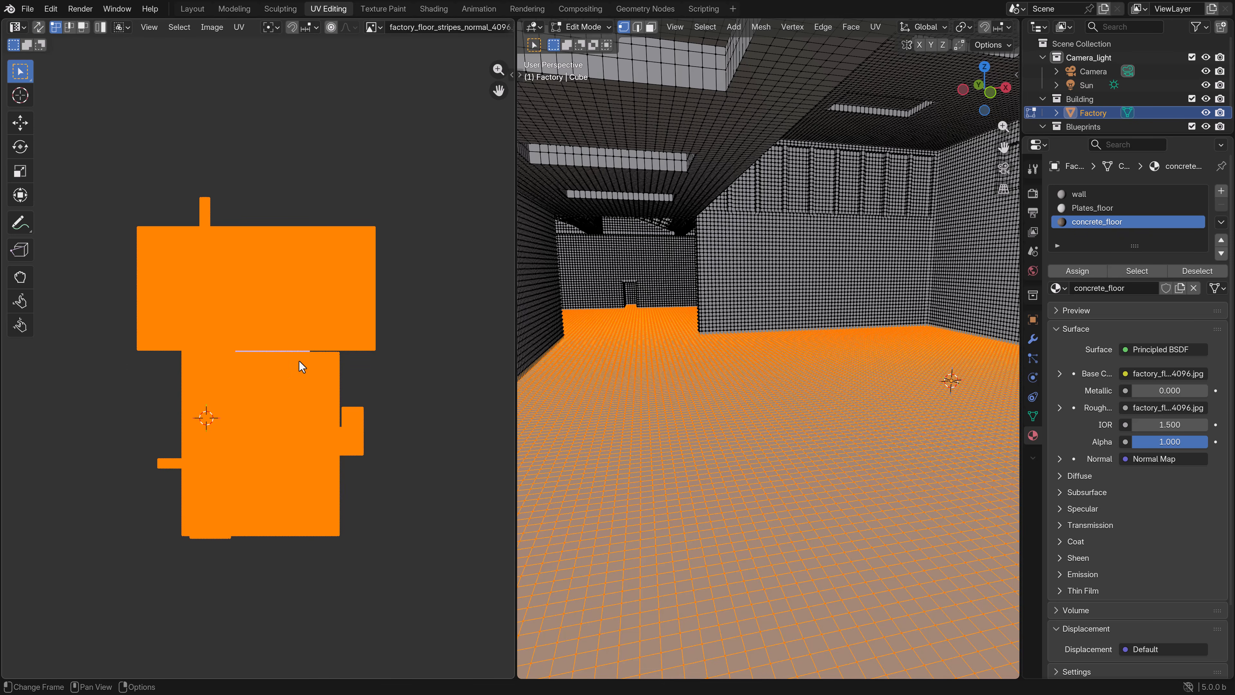
# Step: Rotate the floor UVs a quarter turn clockwise and leave Edit Mode
pyautogui.press('r')
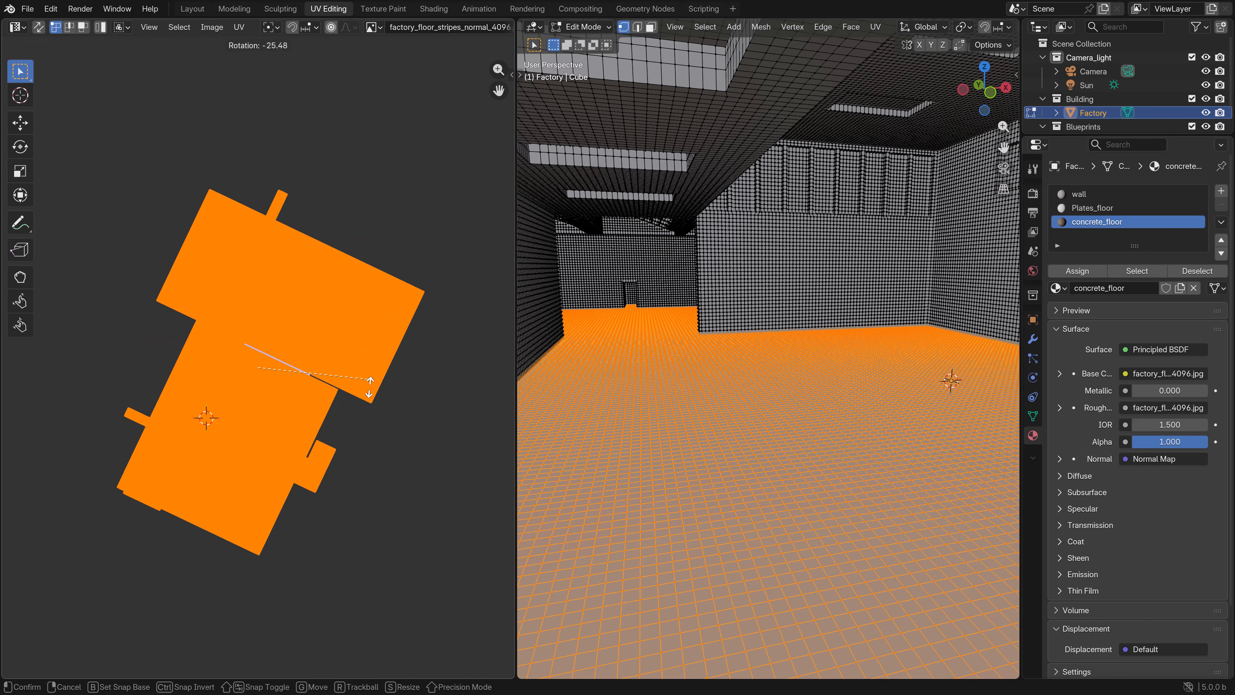
pyautogui.click(358, 462)
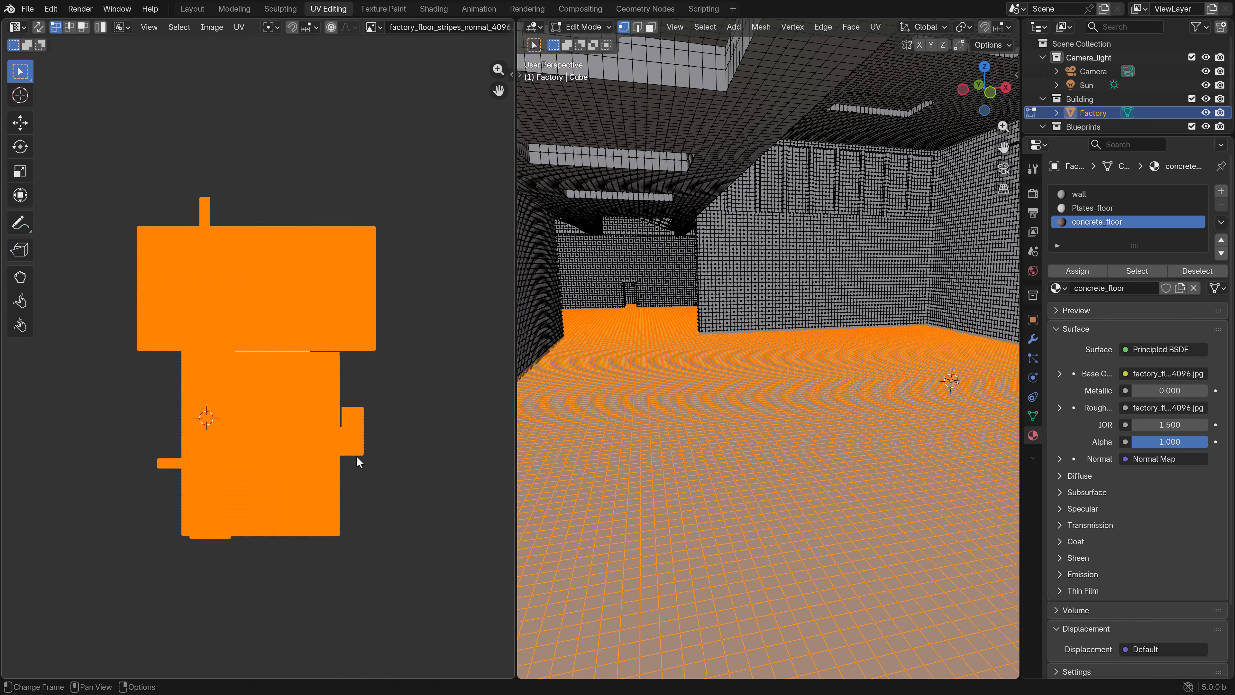
pyautogui.press('r')
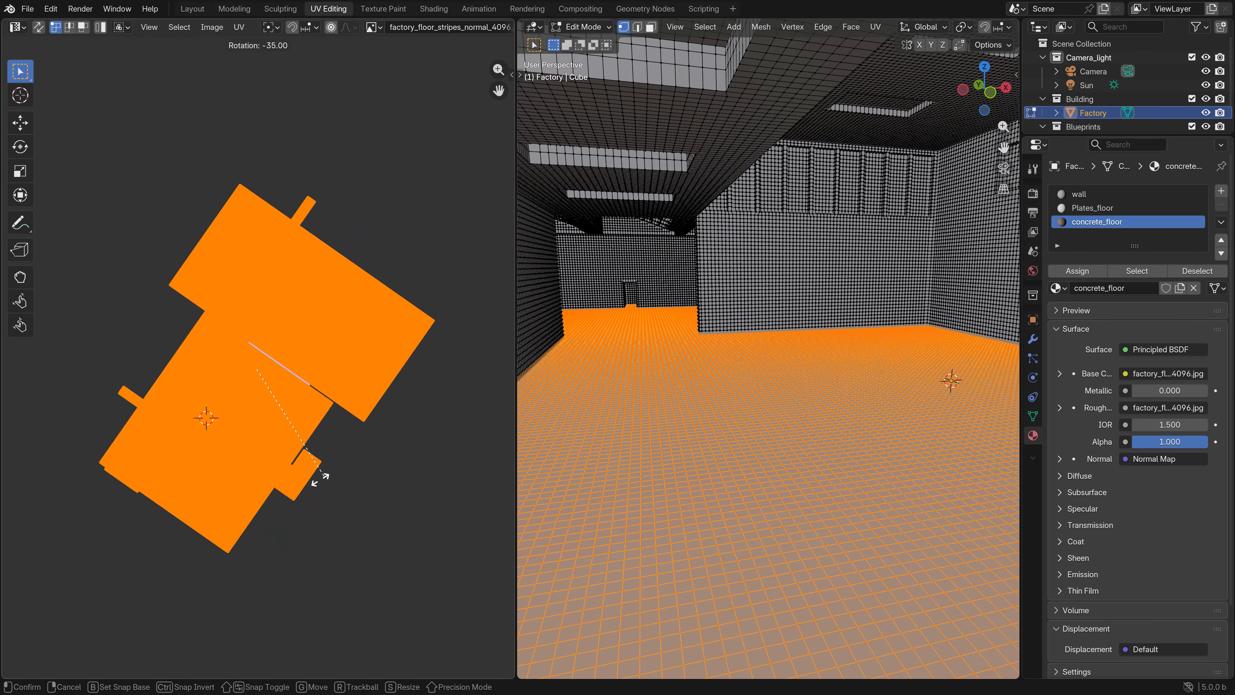
pyautogui.click(217, 470)
pyautogui.press('Tab')
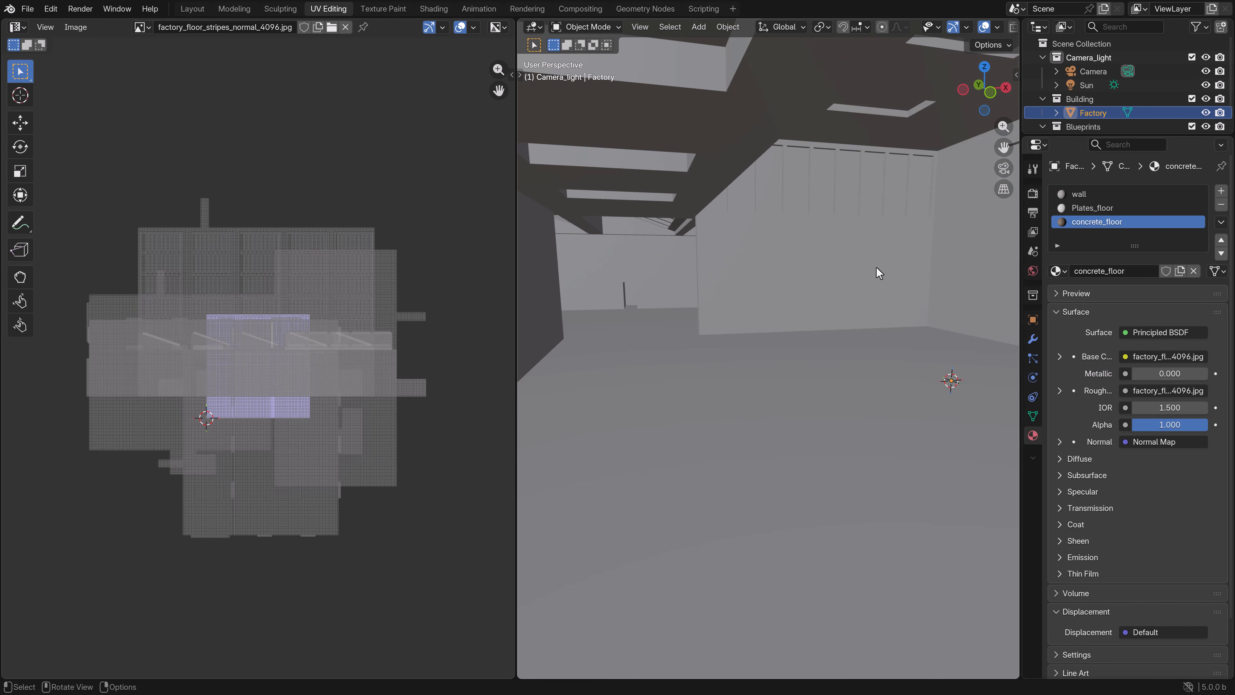
# Step: Enable the Screencast Keys display in the 3D viewport
pyautogui.press('n')
pyautogui.click(1012, 249)
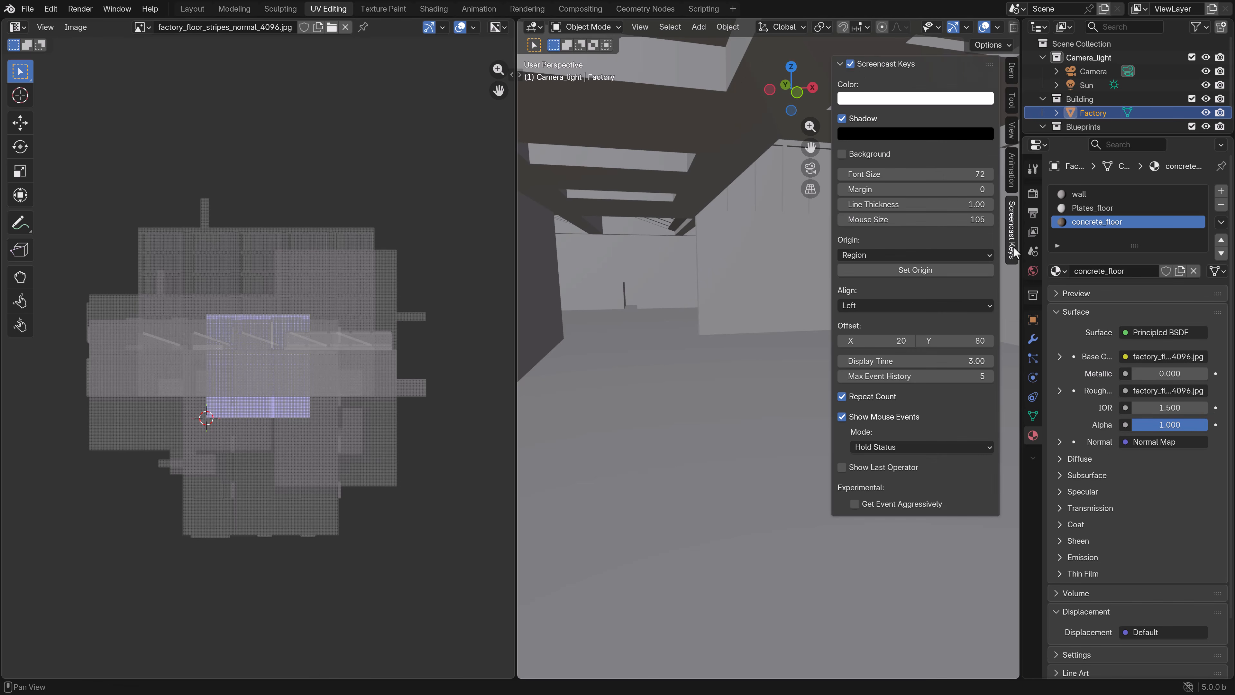
pyautogui.click(850, 64)
pyautogui.press('n')
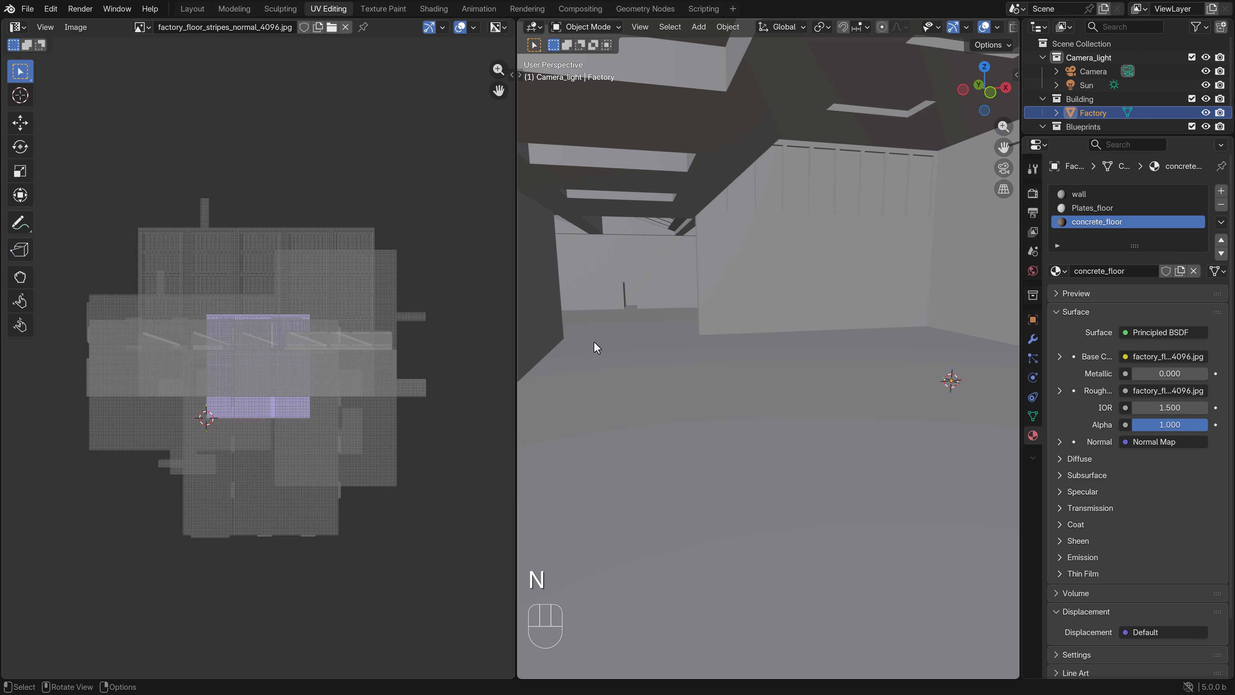
# Step: Show the factory interior in Material Preview with the concrete floor stripes closer in view
pyautogui.scroll(2, 756, 356)
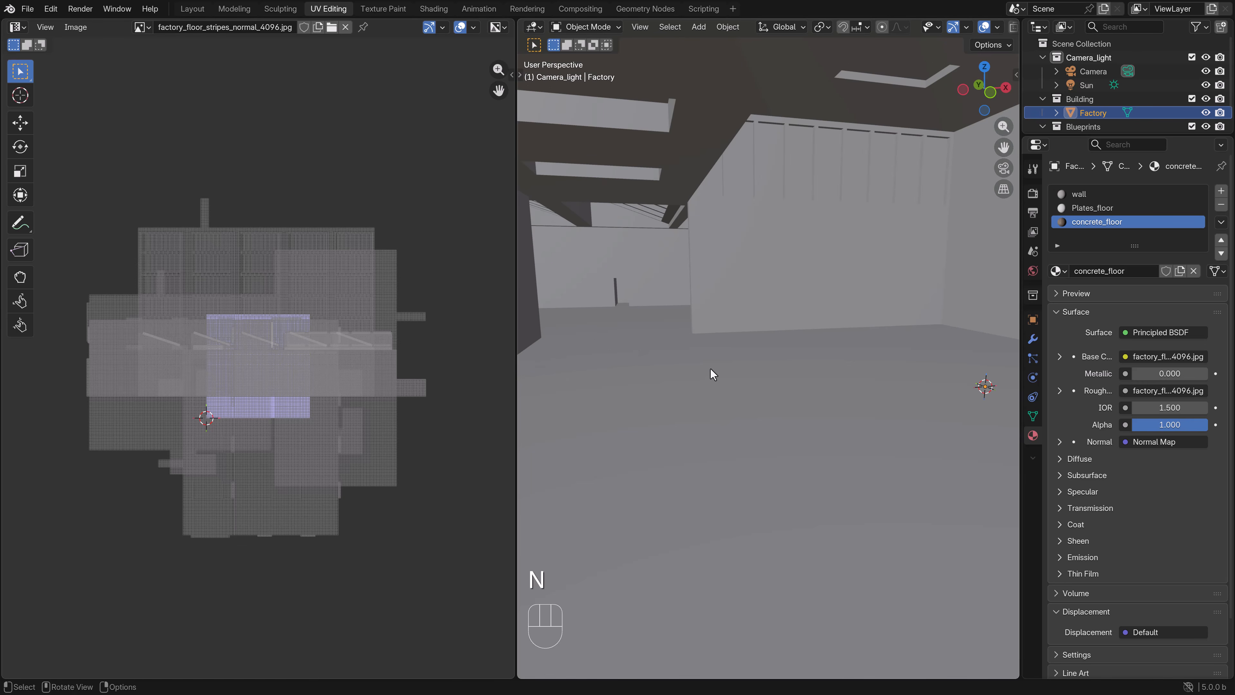
pyautogui.press('z')
pyautogui.click(758, 403)
pyautogui.scroll(1, 749, 399)
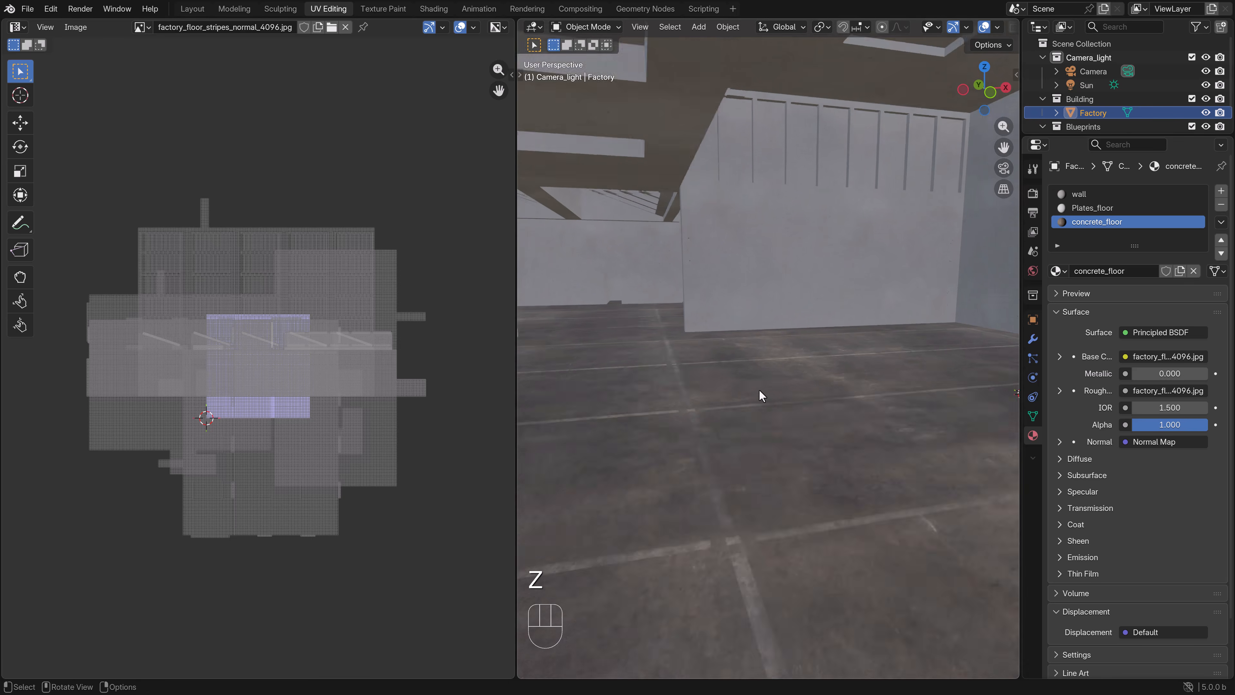
# Step: Scale the floor UVs down to about 0.89 in Edit Mode, keeping the floor stripes in view
pyautogui.press('Tab')
pyautogui.scroll(3, 723, 397)
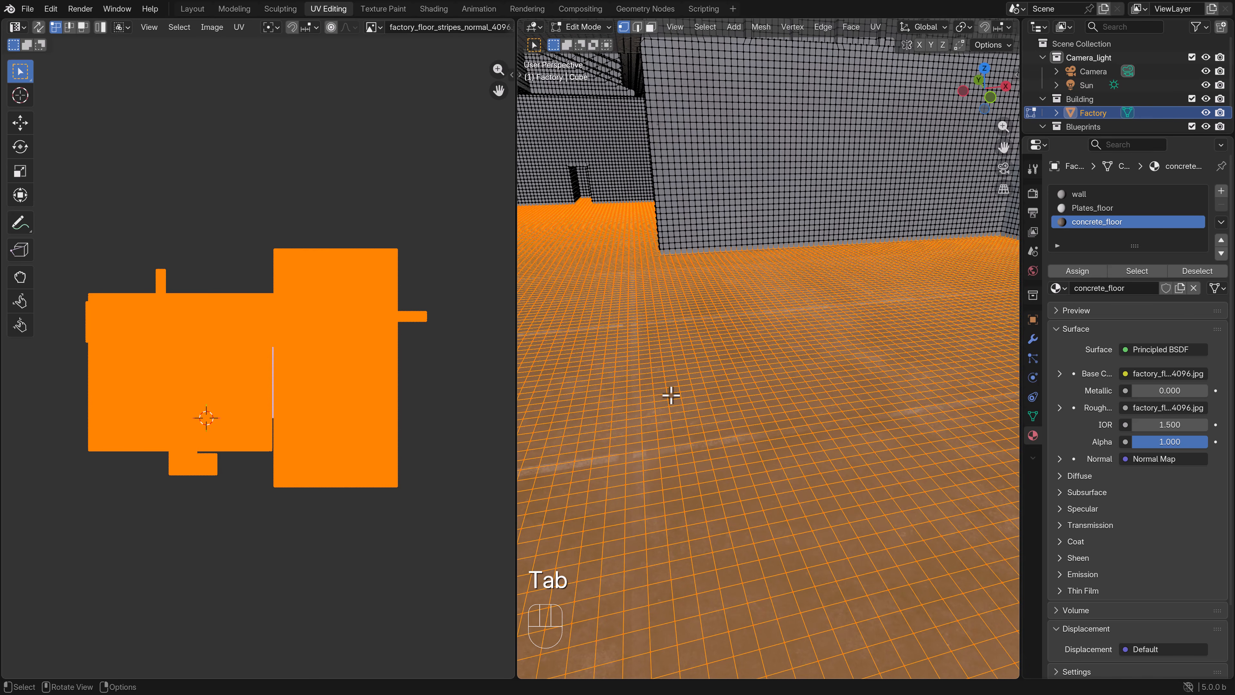
pyautogui.keyDown('shift'); pyautogui.moveTo(673, 314); pyautogui.dragTo(695, 420, button='middle'); pyautogui.keyUp('shift')
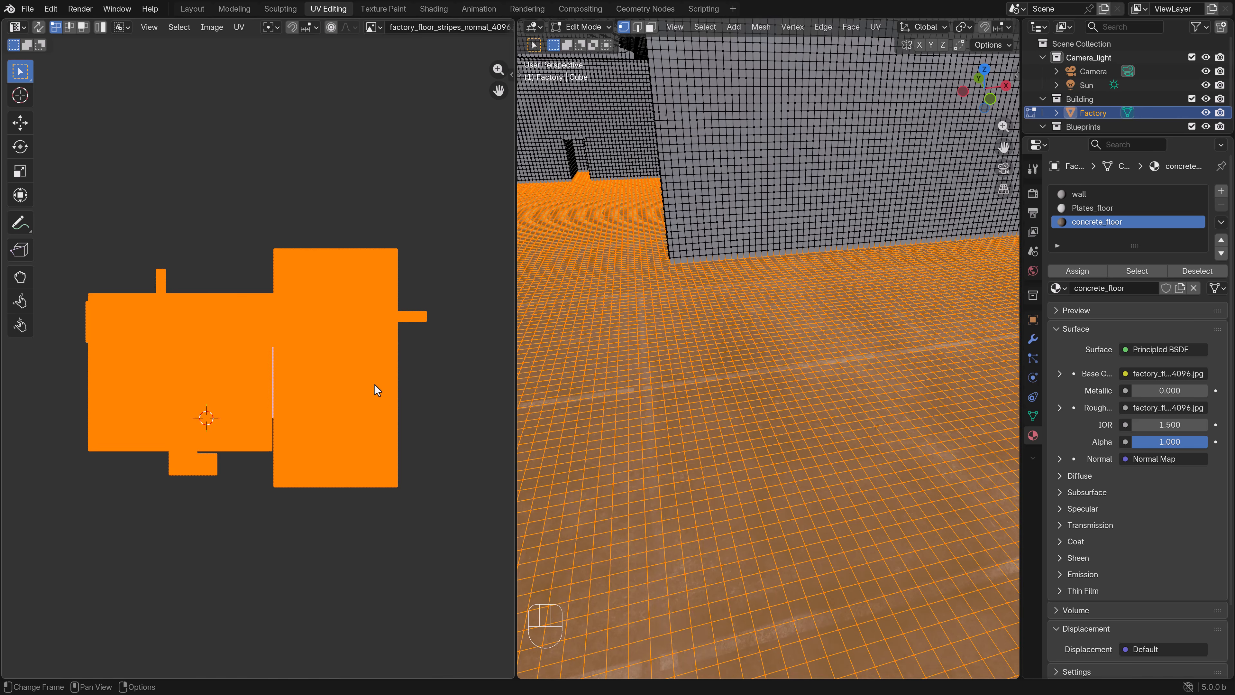
pyautogui.scroll(1, 377, 389)
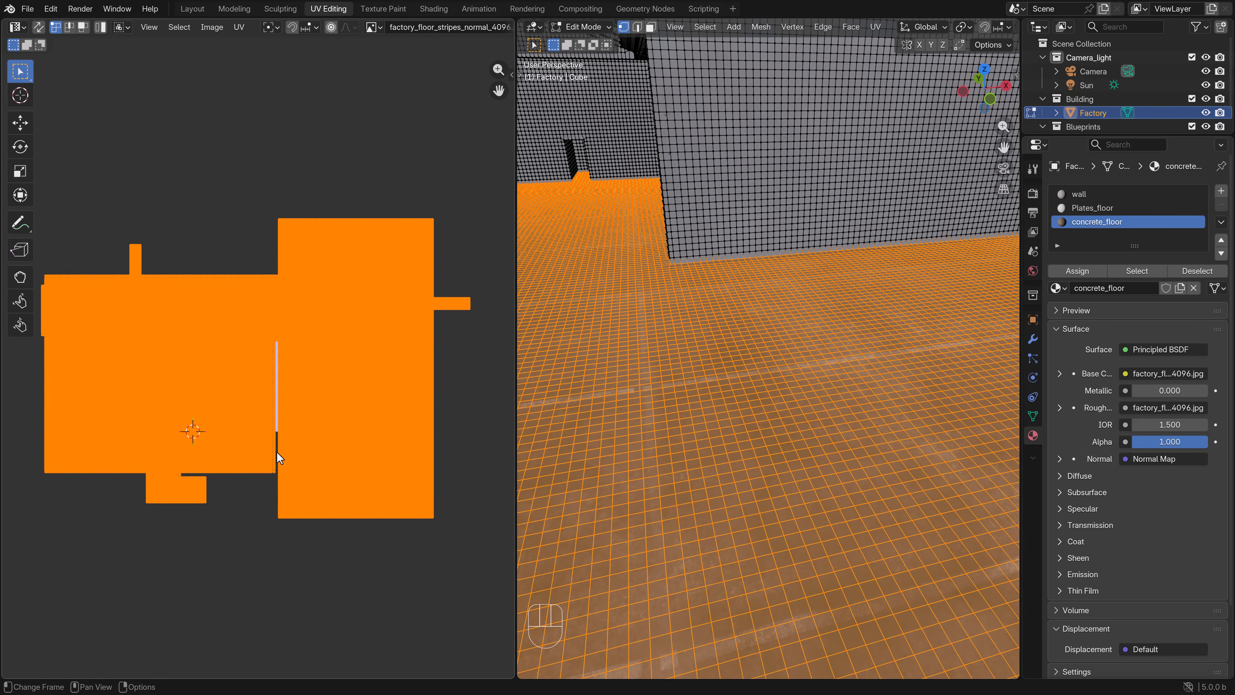
pyautogui.press('s')
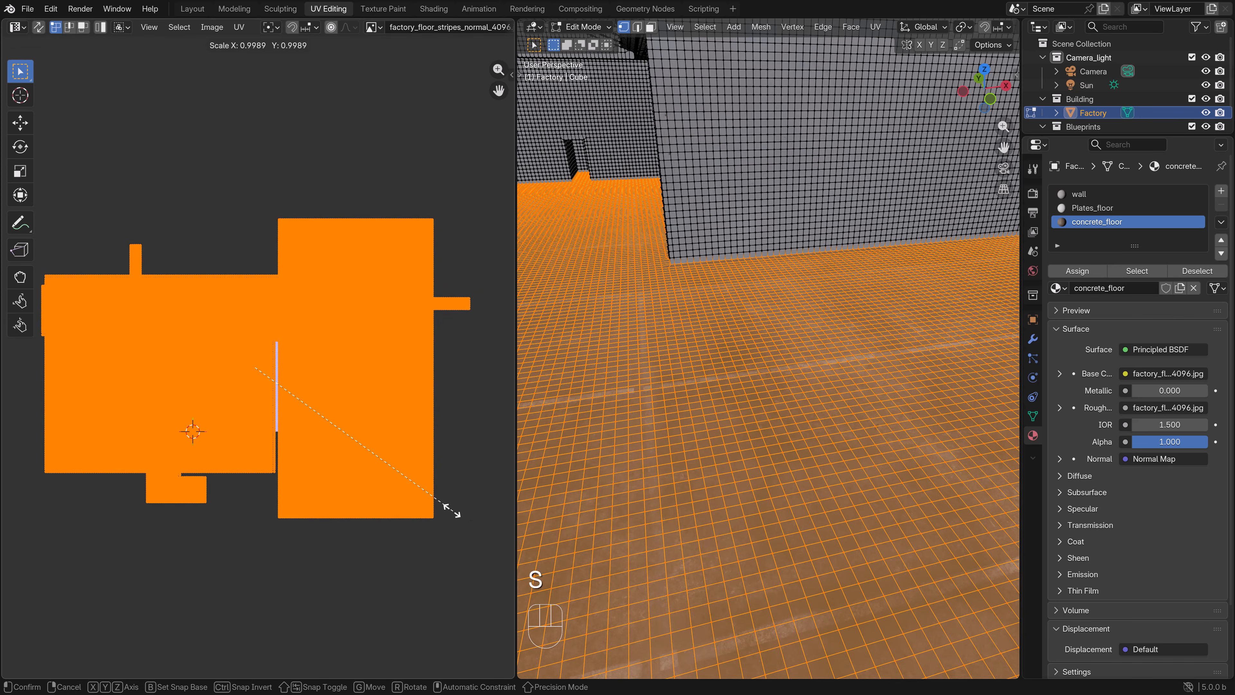
pyautogui.click(427, 498)
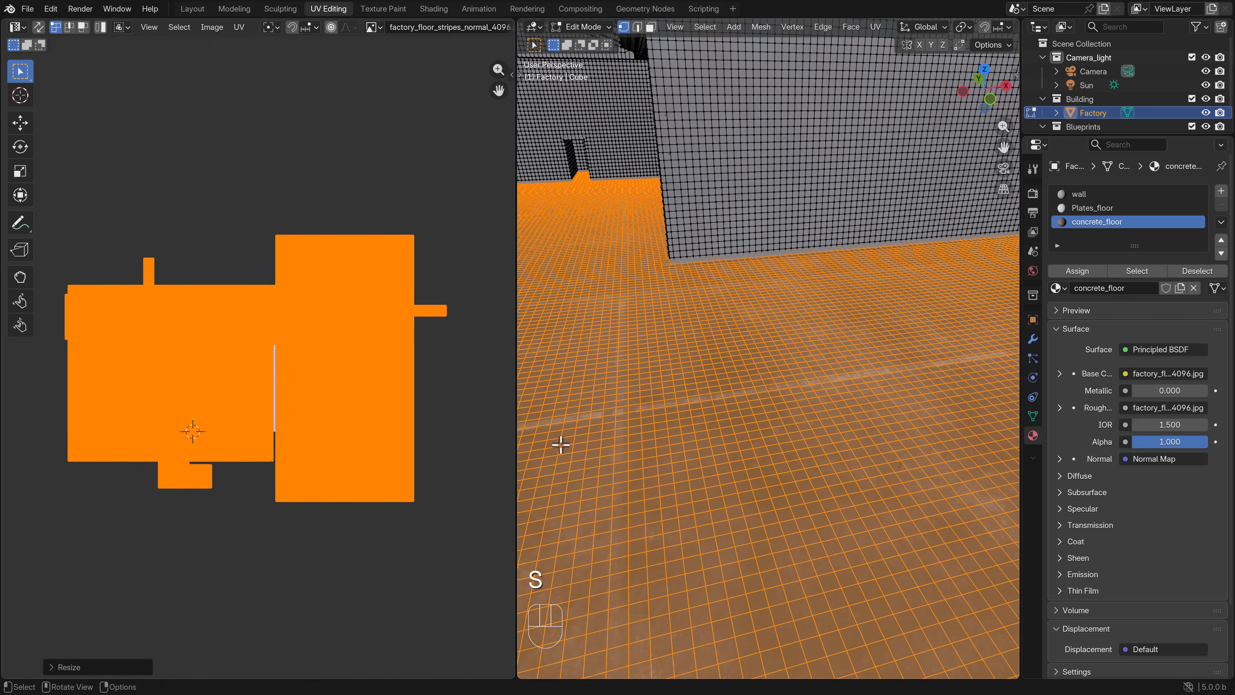
# Step: Move the floor UVs up about 0.1 along Y and leave Edit Mode
pyautogui.press('g')
pyautogui.press('x')
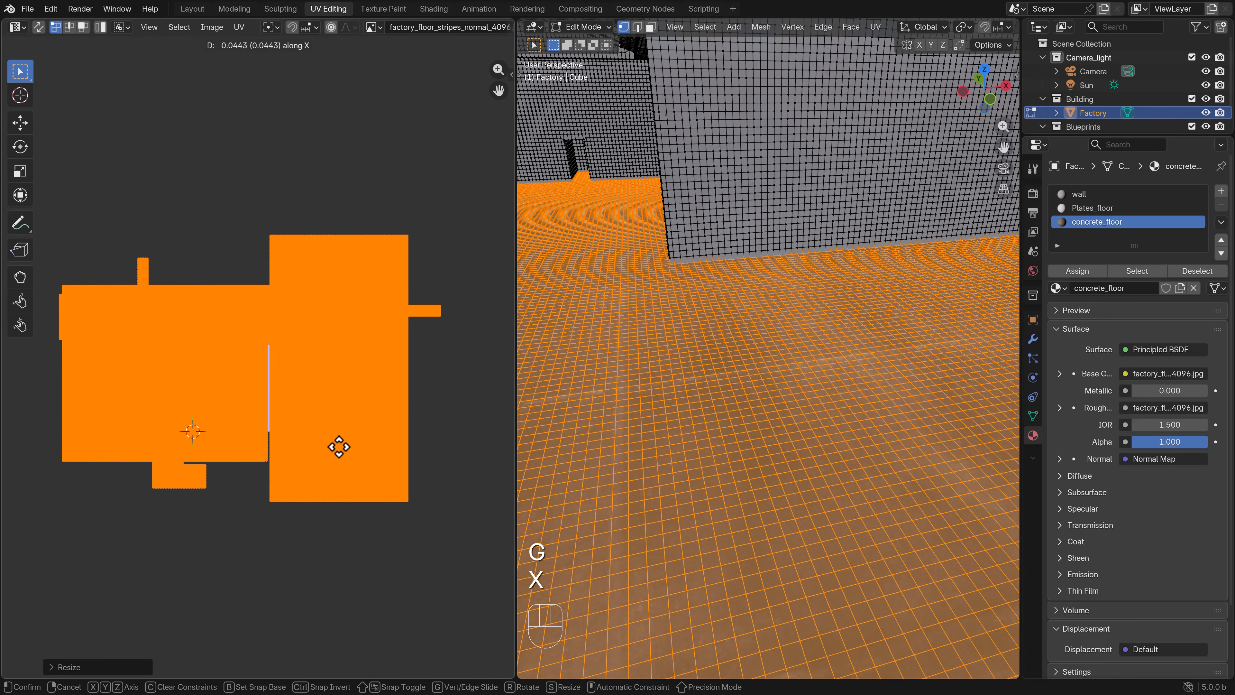
pyautogui.press('g')
pyautogui.press('y')
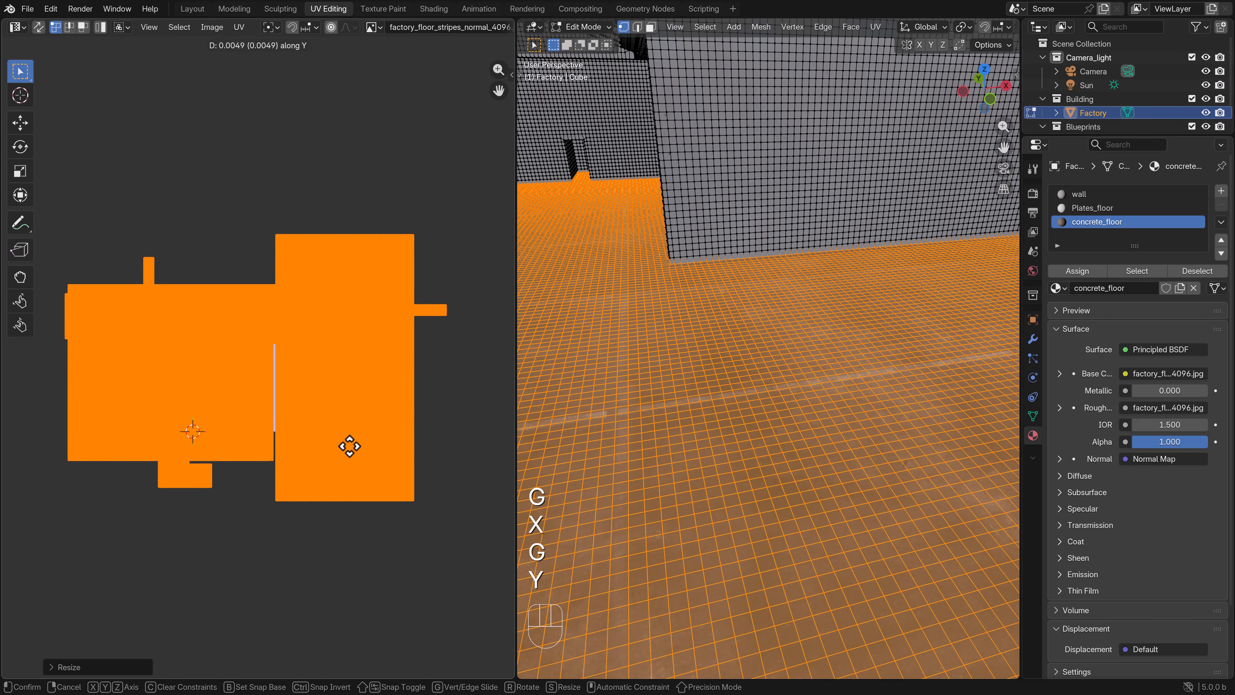
pyautogui.press('shift')
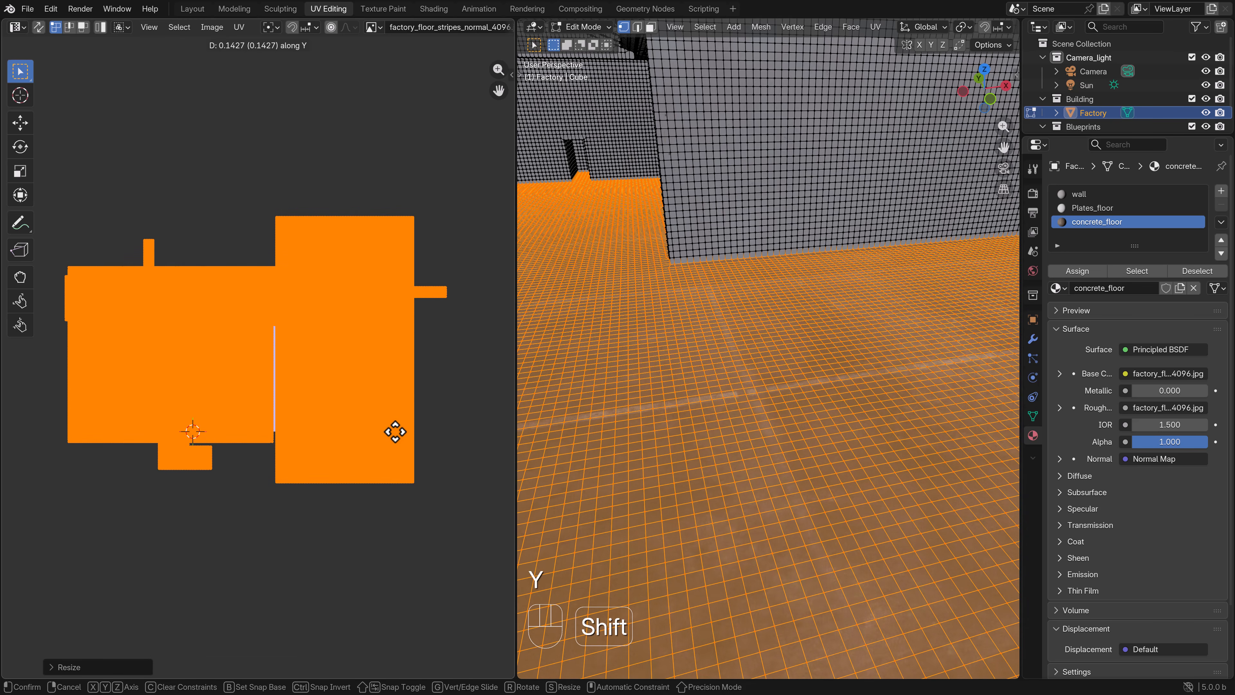
pyautogui.click(375, 484)
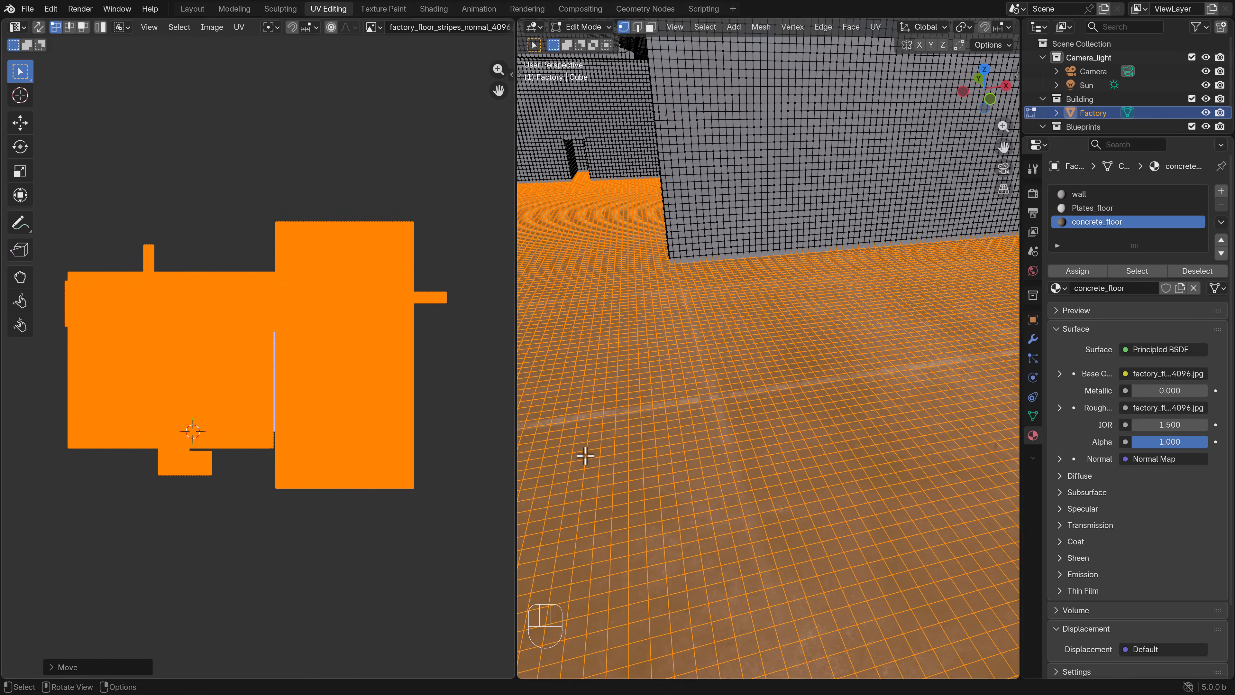
pyautogui.press('Tab')
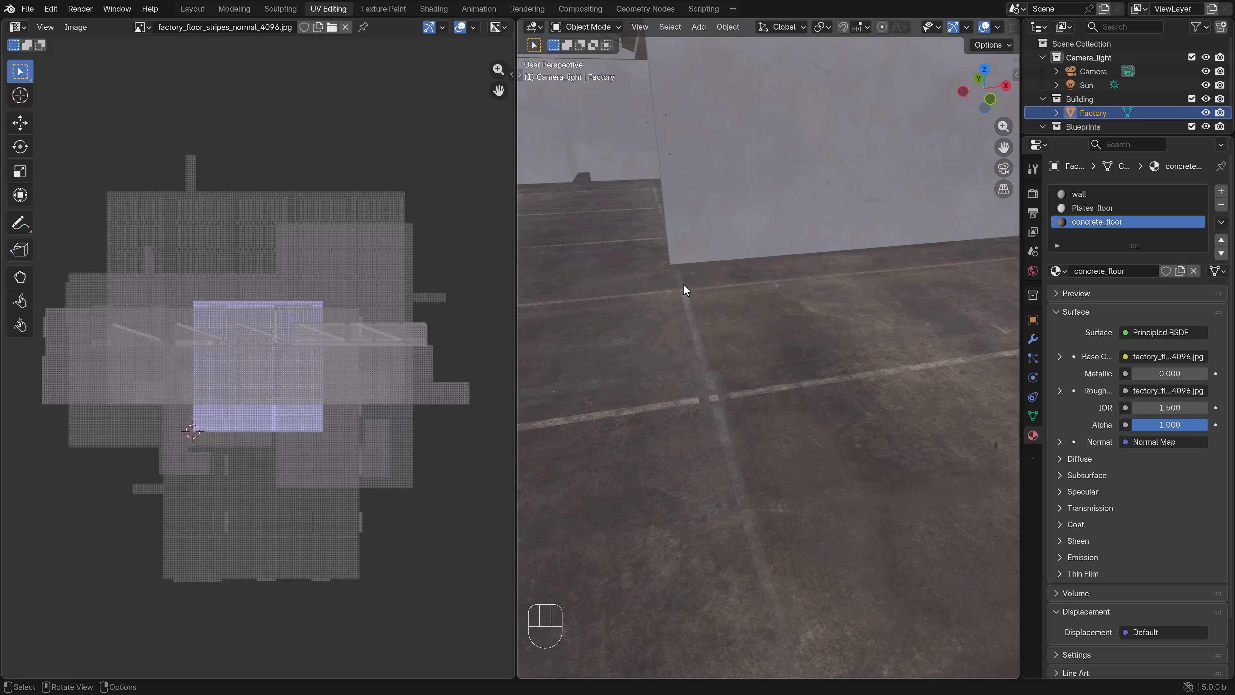
# Step: Shift the floor UVs about 0.13 in the negative X direction to align the long stripe with the wall's corner
pyautogui.moveTo(678, 268); pyautogui.dragTo(792, 301, button='middle')
pyautogui.scroll(-1, 678, 295)
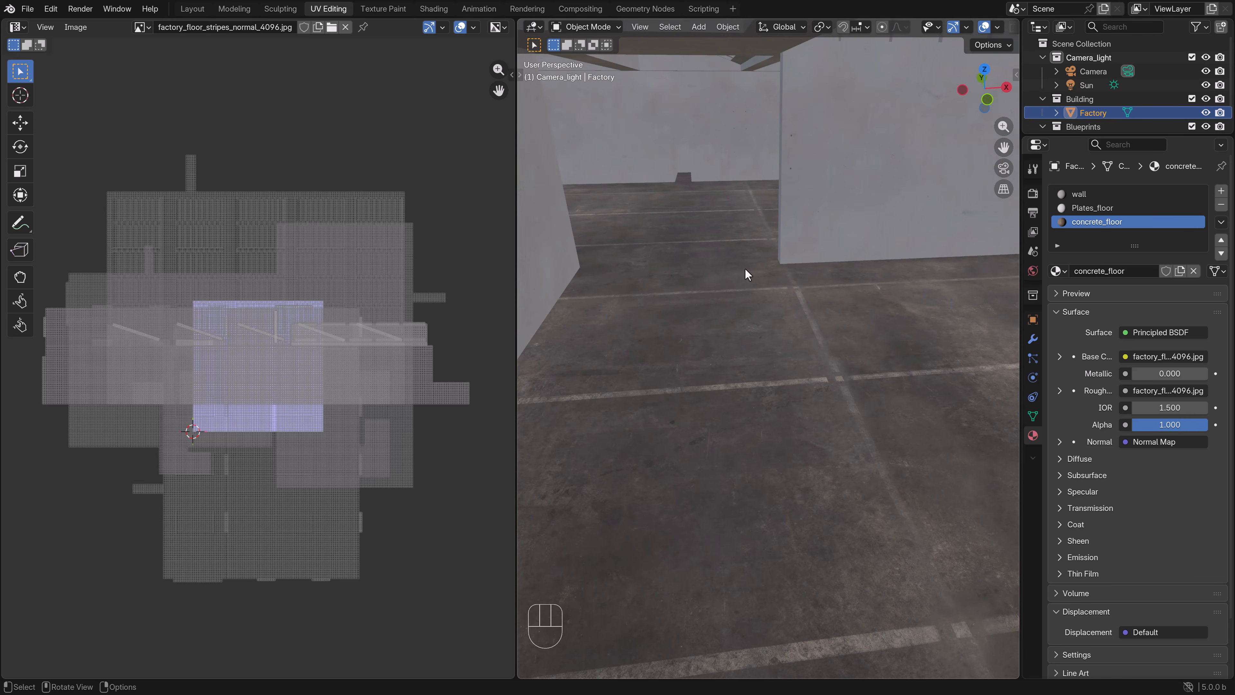
pyautogui.keyDown('shift'); pyautogui.moveTo(719, 340); pyautogui.dragTo(584, 341, button='middle'); pyautogui.keyUp('shift')
pyautogui.moveTo(847, 343); pyautogui.dragTo(777, 309, button='middle')
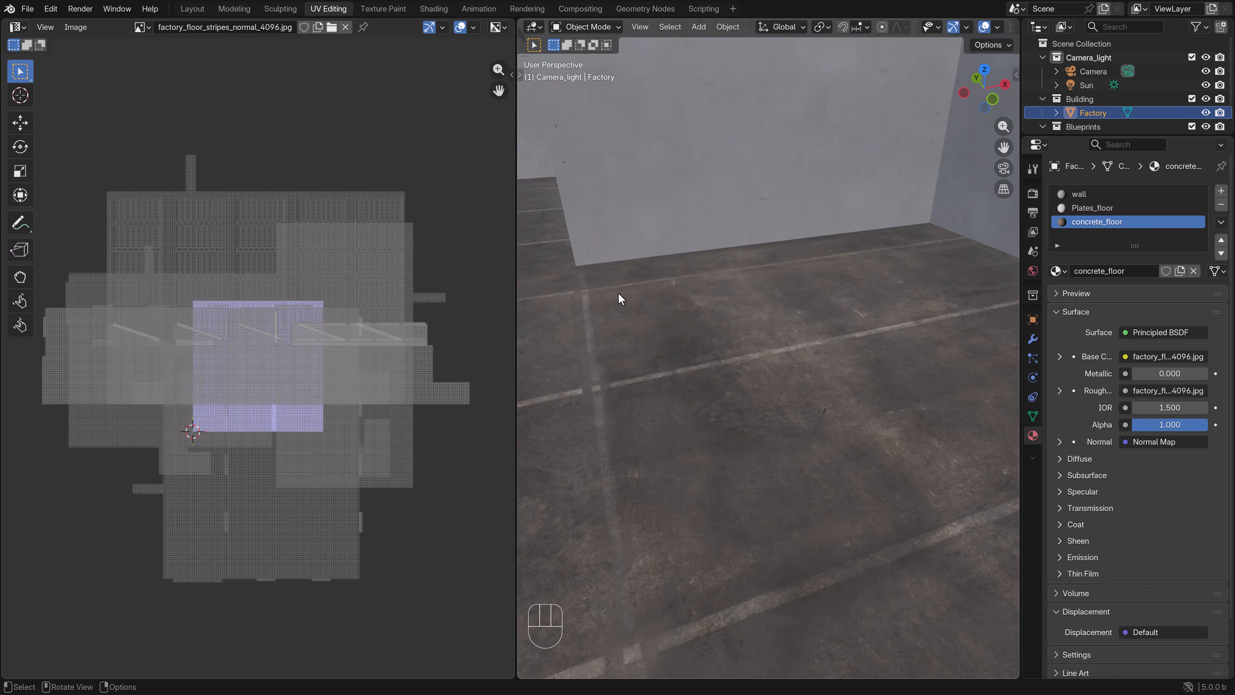
pyautogui.press('Tab')
pyautogui.moveTo(516, 315); pyautogui.dragTo(756, 354, button='middle')
pyautogui.moveTo(756, 355)
pyautogui.keyDown('shift'); pyautogui.mouseDown(button='middle')
pyautogui.moveTo(1018, 364)
pyautogui.moveTo(791, 345)
pyautogui.moveTo(773, 359)
pyautogui.mouseUp(button='middle'); pyautogui.keyUp('shift')
pyautogui.press('g')
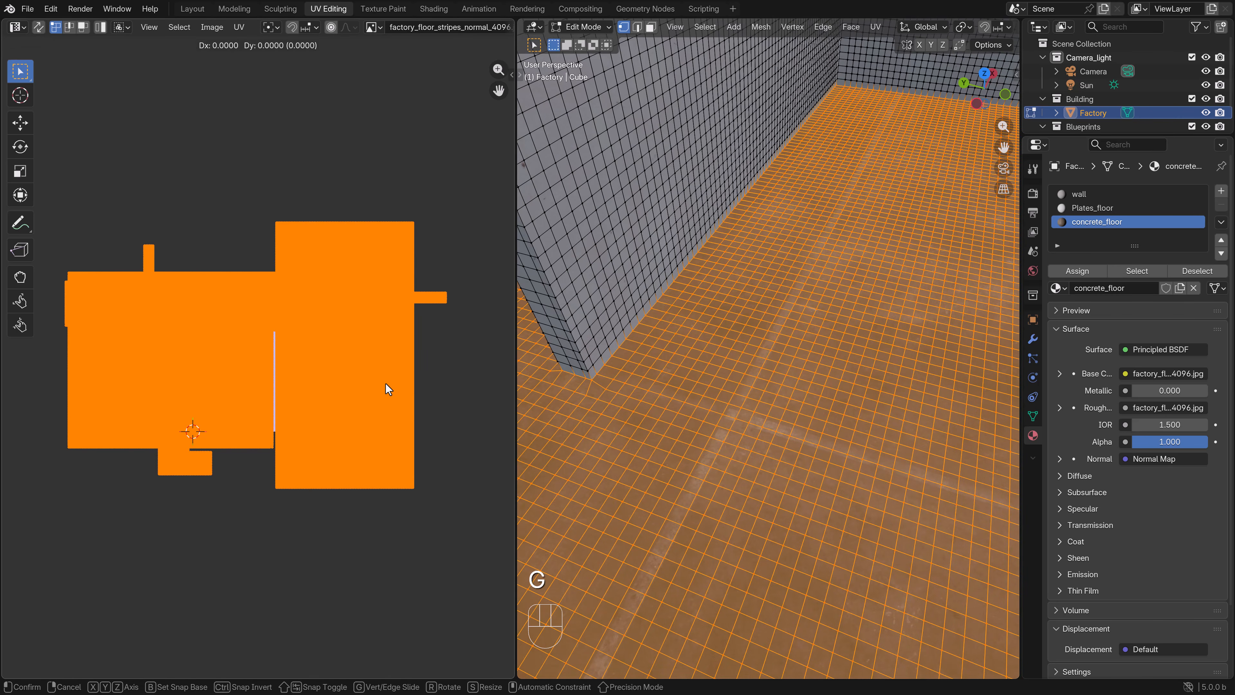
pyautogui.press('x')
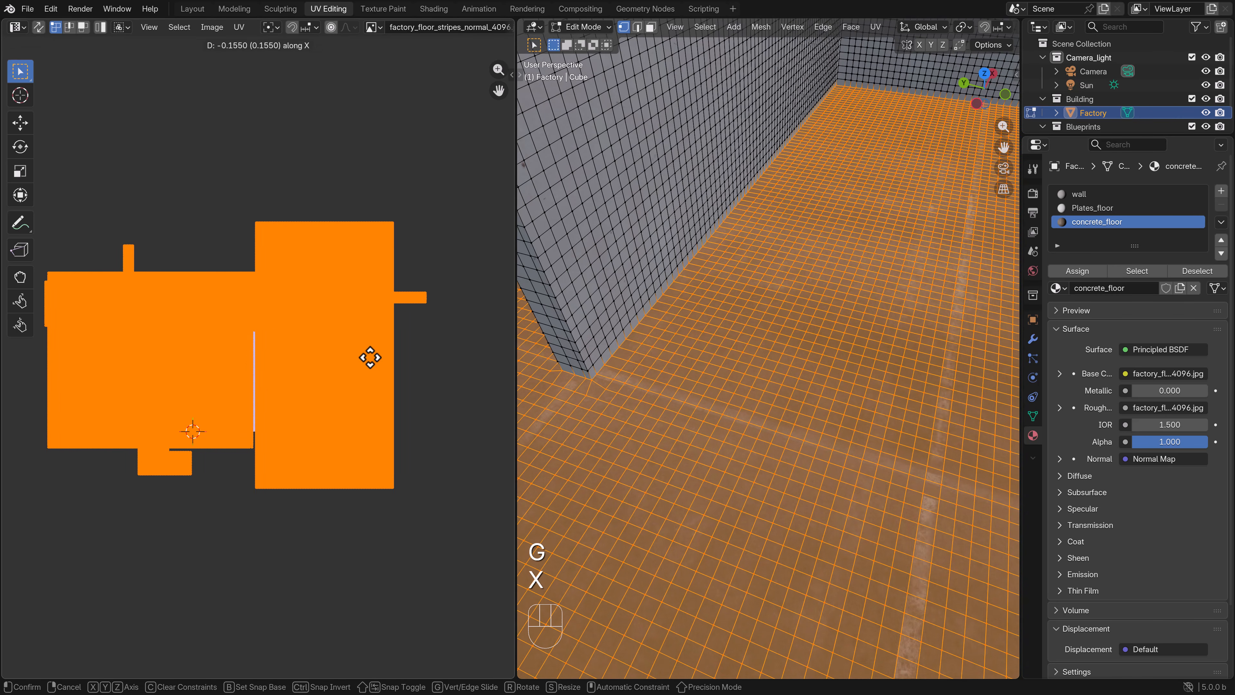
pyautogui.click(375, 359)
pyautogui.press('shift')
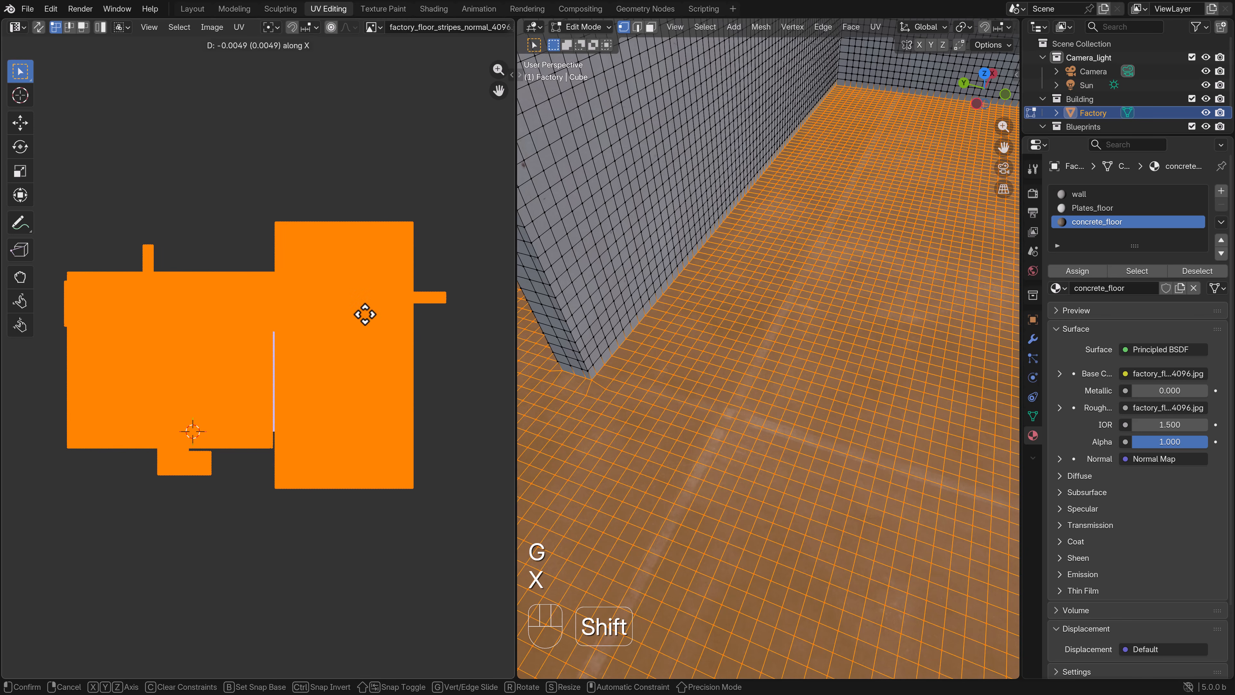
pyautogui.click(200, 130)
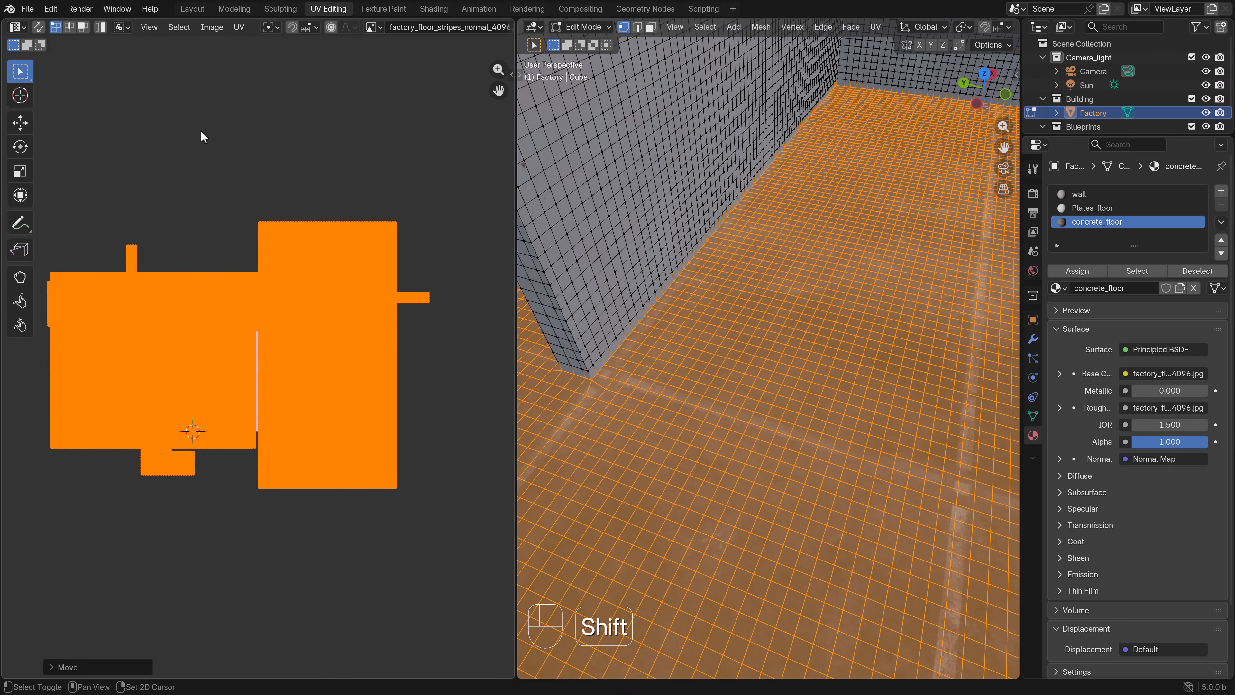
# Step: Examine the floor stripes' alignment with the walls through the camera, outside Edit Mode
pyautogui.press('Tab')
pyautogui.moveTo(704, 324); pyautogui.dragTo(630, 307, button='middle')
pyautogui.press('KP_0')
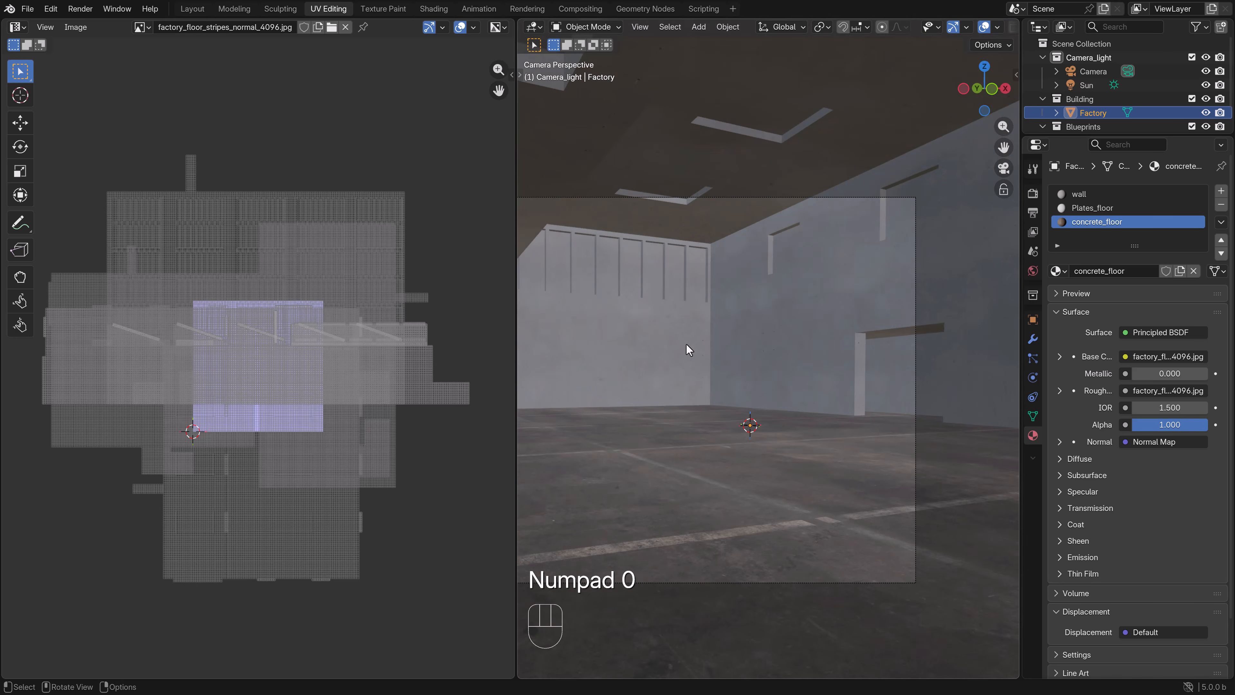
pyautogui.keyDown('shift'); pyautogui.moveTo(686, 342); pyautogui.dragTo(748, 339, button='middle'); pyautogui.keyUp('shift')
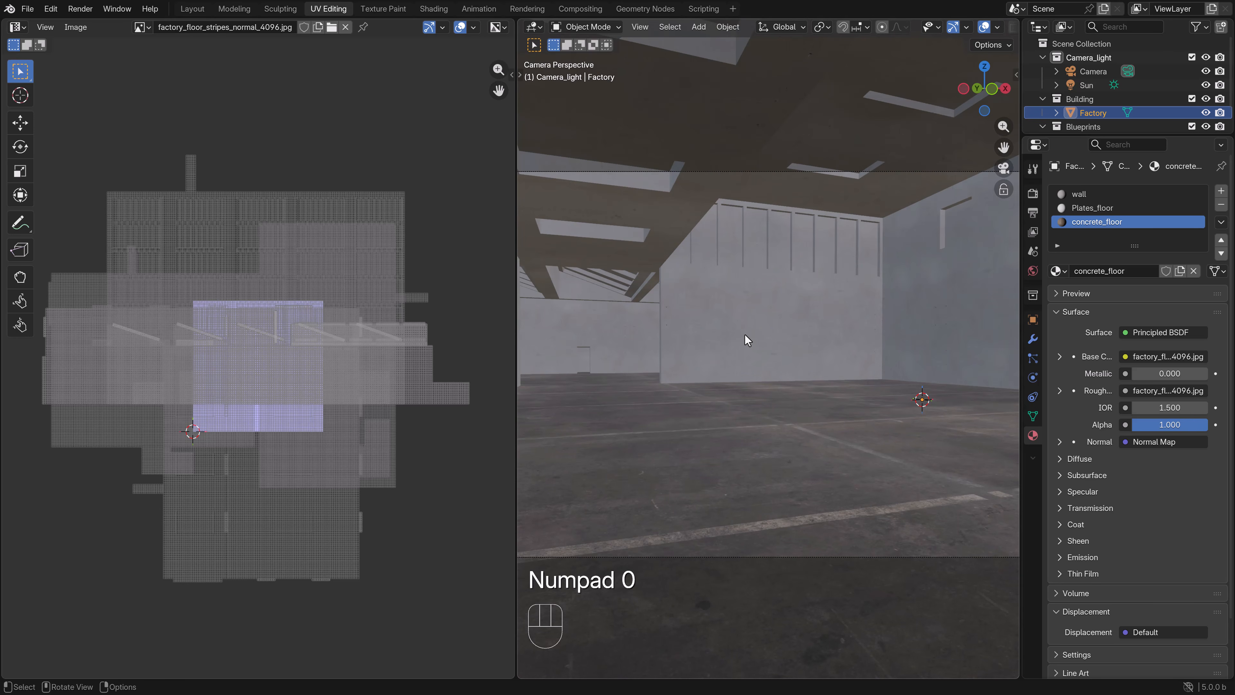
pyautogui.scroll(-2, 748, 339)
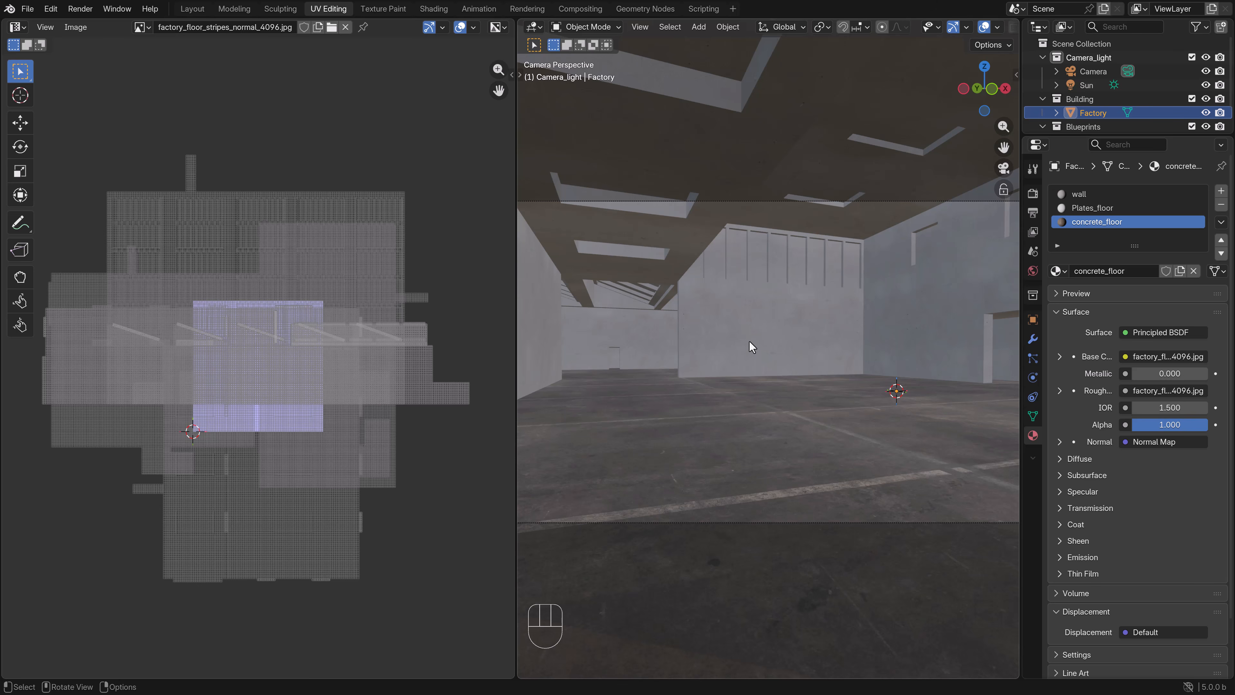
pyautogui.hscroll(-1, 749, 340)
# Step: Select the Plates_floor material and paste the copied image texture and Normal Map nodes into its Shading workspace node tree
pyautogui.click(1086, 210)
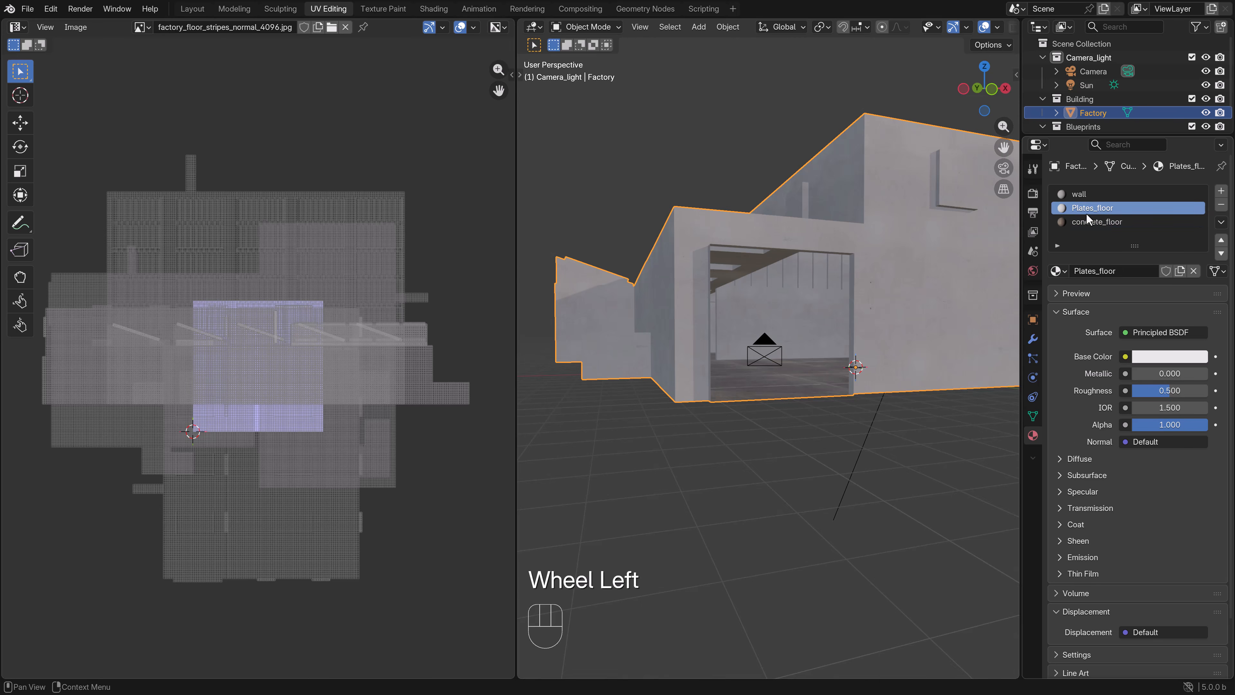
pyautogui.click(431, 8)
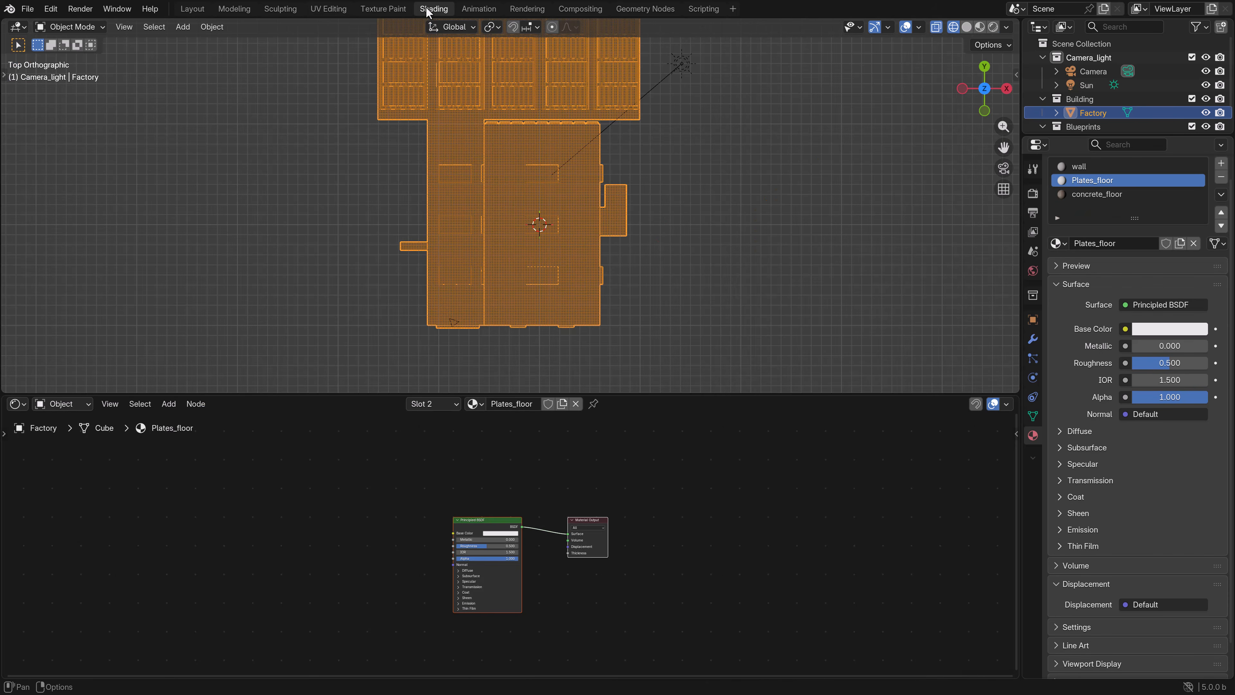
pyautogui.hotkey('ctrl', 'v')
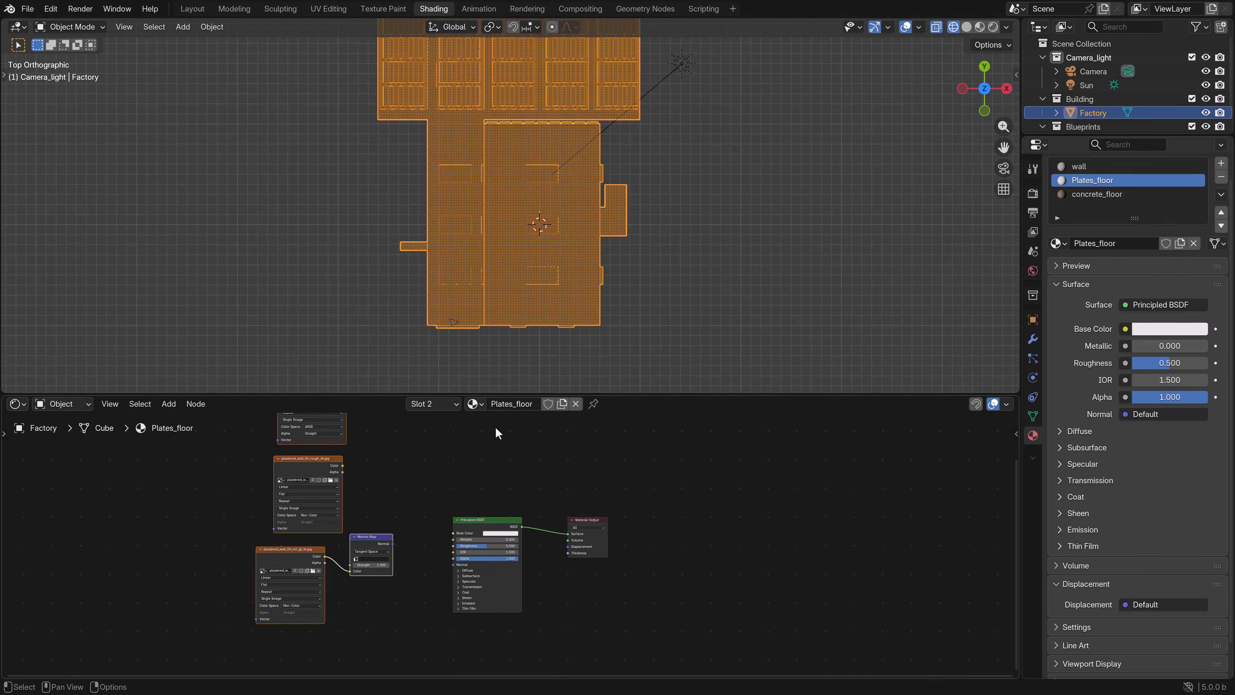
# Step: Replace the plastered wall diffuse texture in Plates_floor with cp_01_albedo.jpg from the concrete_plates folder
pyautogui.moveTo(412, 478); pyautogui.dragTo(452, 509, button='middle')
pyautogui.scroll(2, 399, 480)
pyautogui.moveTo(400, 454); pyautogui.dragTo(443, 524, button='middle')
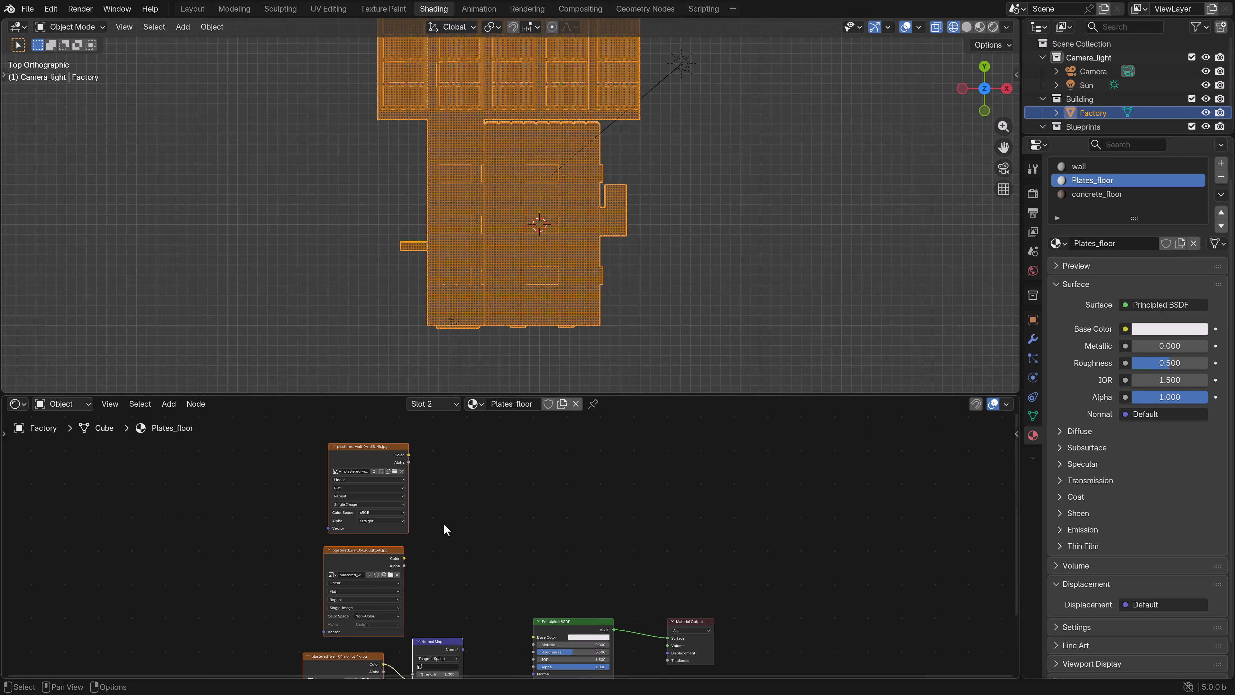
pyautogui.click(395, 471)
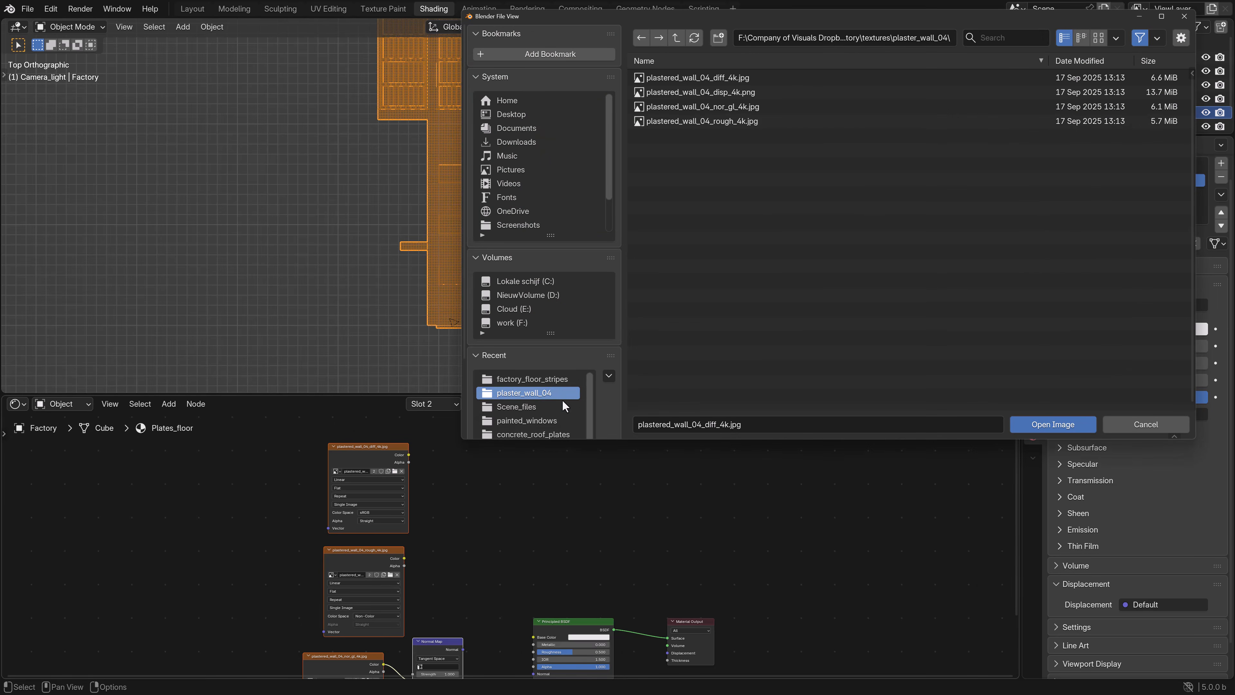
pyautogui.scroll(-1, 554, 433)
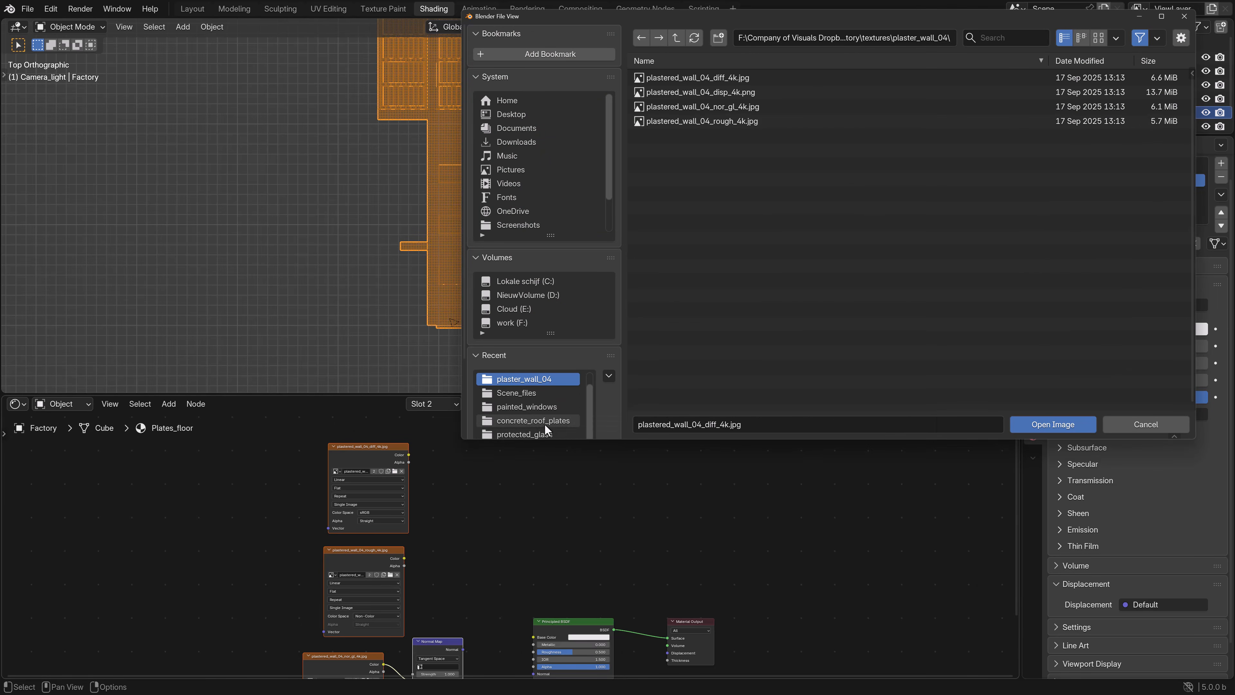
pyautogui.click(675, 38)
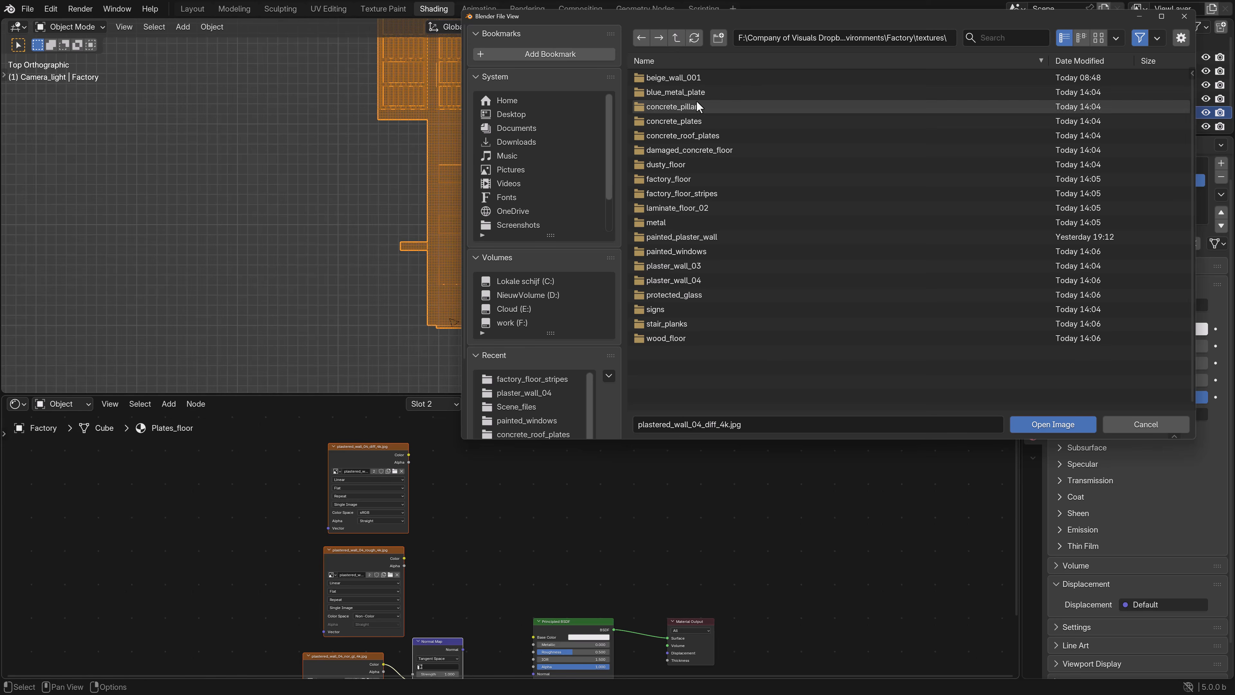
pyautogui.click(687, 121)
pyautogui.doubleClick(688, 76)
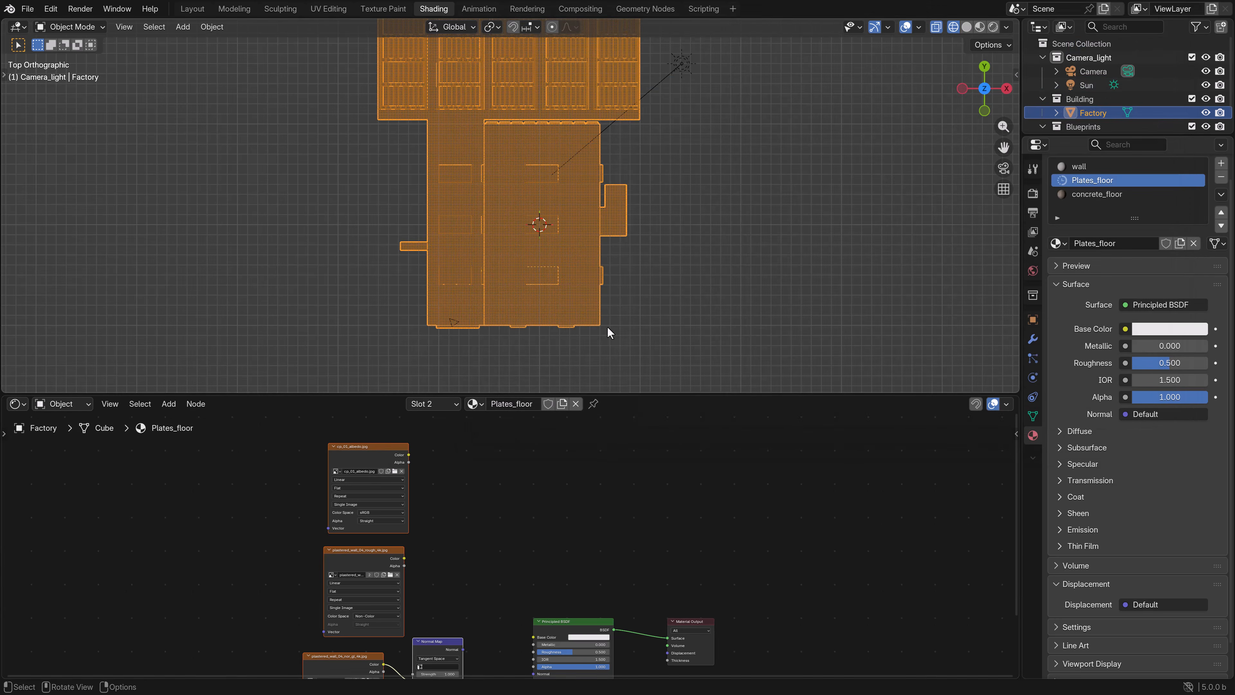
# Step: Reposition the pasted texture nodes beside the Principled BSDF and connect the albedo texture's Color to Base Color
pyautogui.scroll(-3, 480, 475)
pyautogui.moveTo(492, 603); pyautogui.dragTo(510, 500, button='middle')
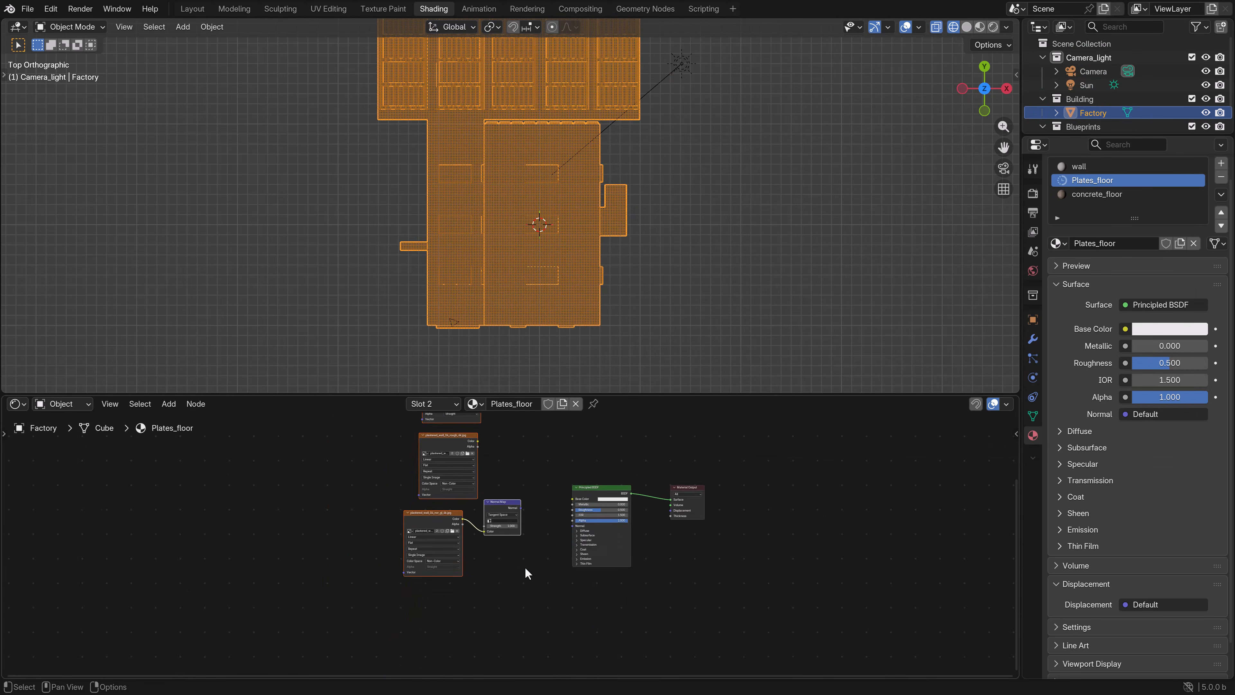
pyautogui.scroll(-3, 526, 567)
pyautogui.moveTo(528, 550); pyautogui.dragTo(523, 582, button='middle')
pyautogui.moveTo(525, 616); pyautogui.dragTo(426, 440)
pyautogui.press('g')
pyautogui.click(411, 477)
pyautogui.scroll(4, 478, 520)
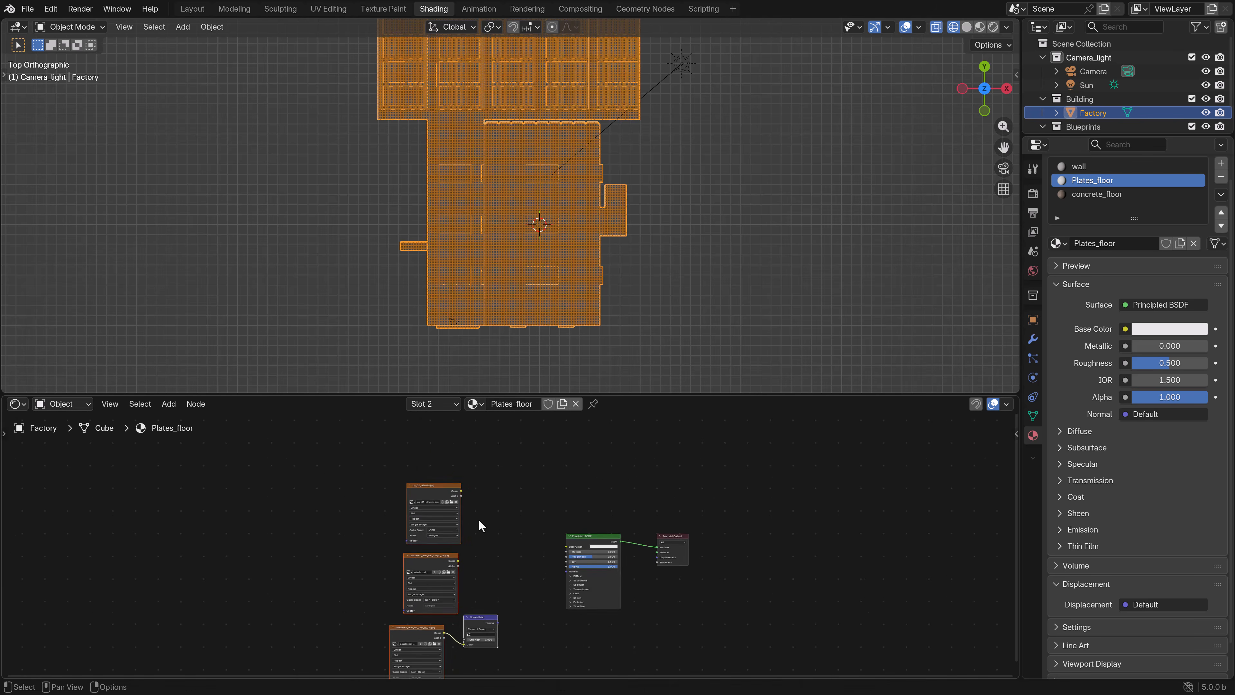
pyautogui.moveTo(446, 441); pyautogui.dragTo(448, 484, button='middle')
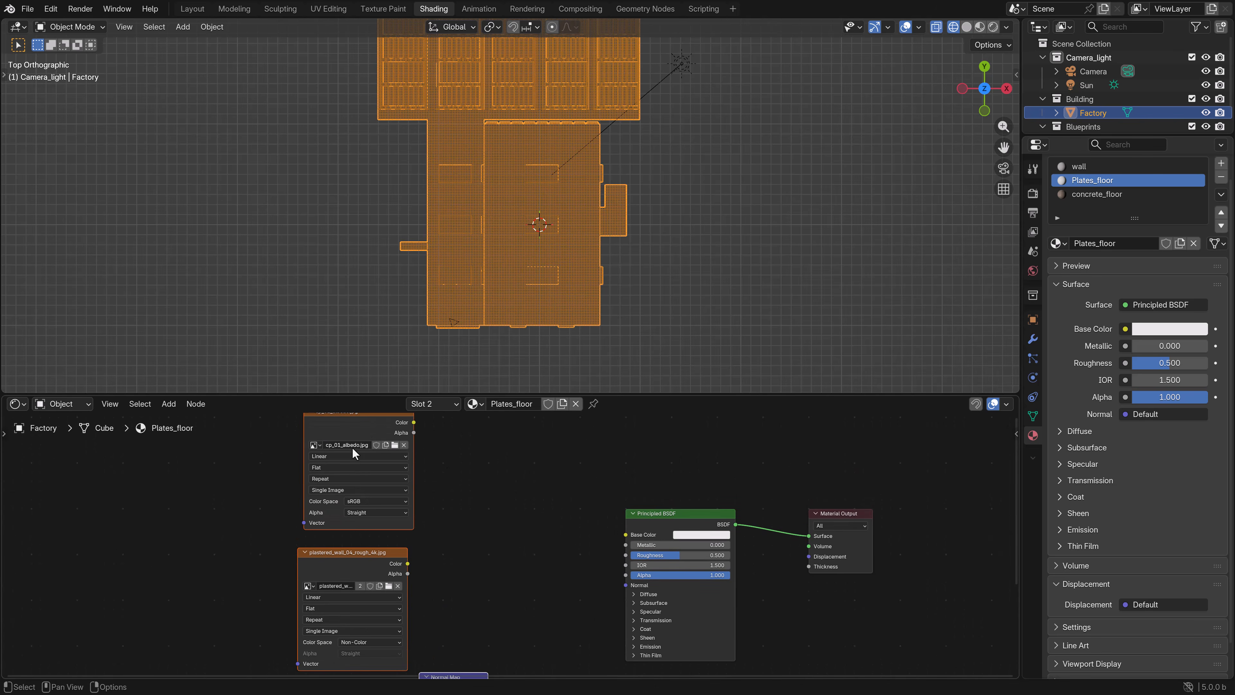
pyautogui.moveTo(414, 422); pyautogui.dragTo(626, 534)
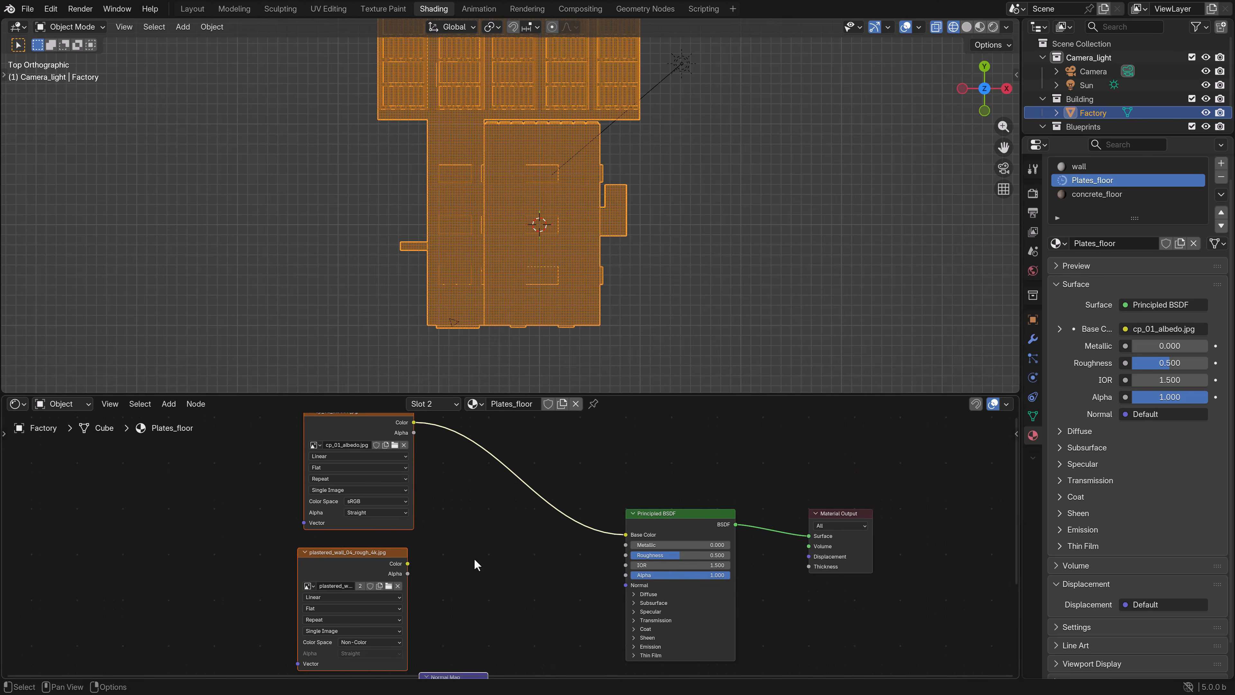
# Step: Load cp_01_rough.jpg into the roughness texture node as Non-Color and connect its Color to the shader's Roughness
pyautogui.click(388, 585)
pyautogui.click(520, 378)
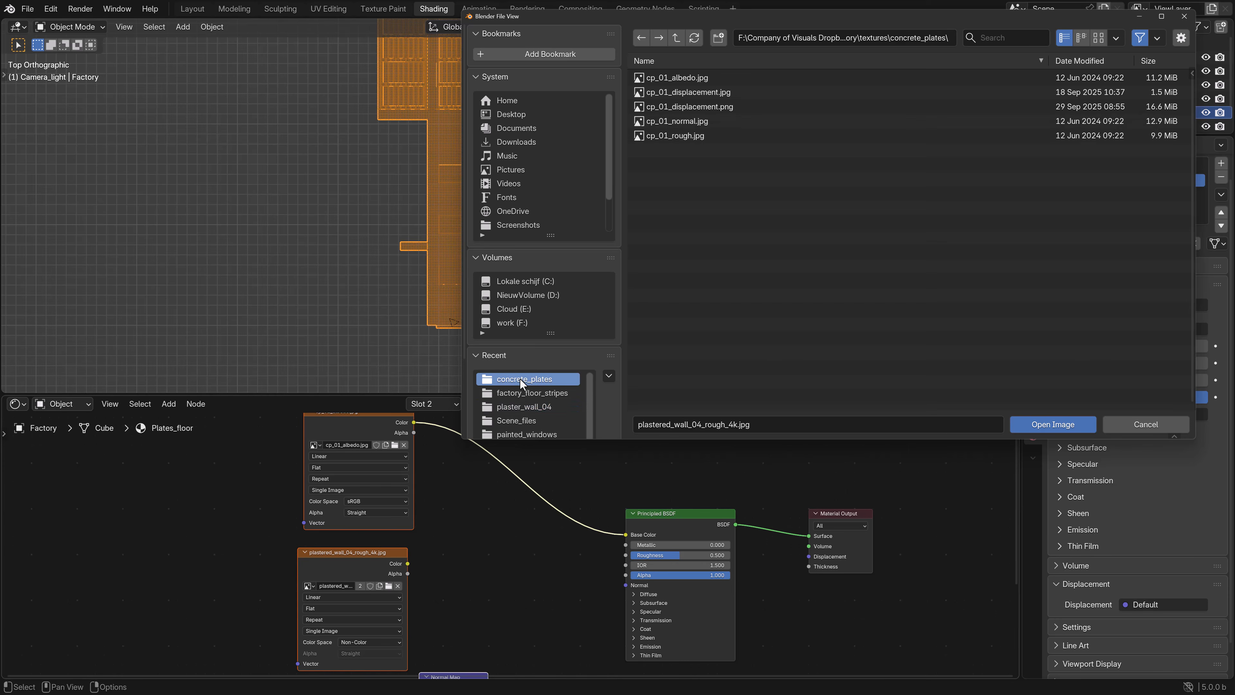
pyautogui.doubleClick(690, 135)
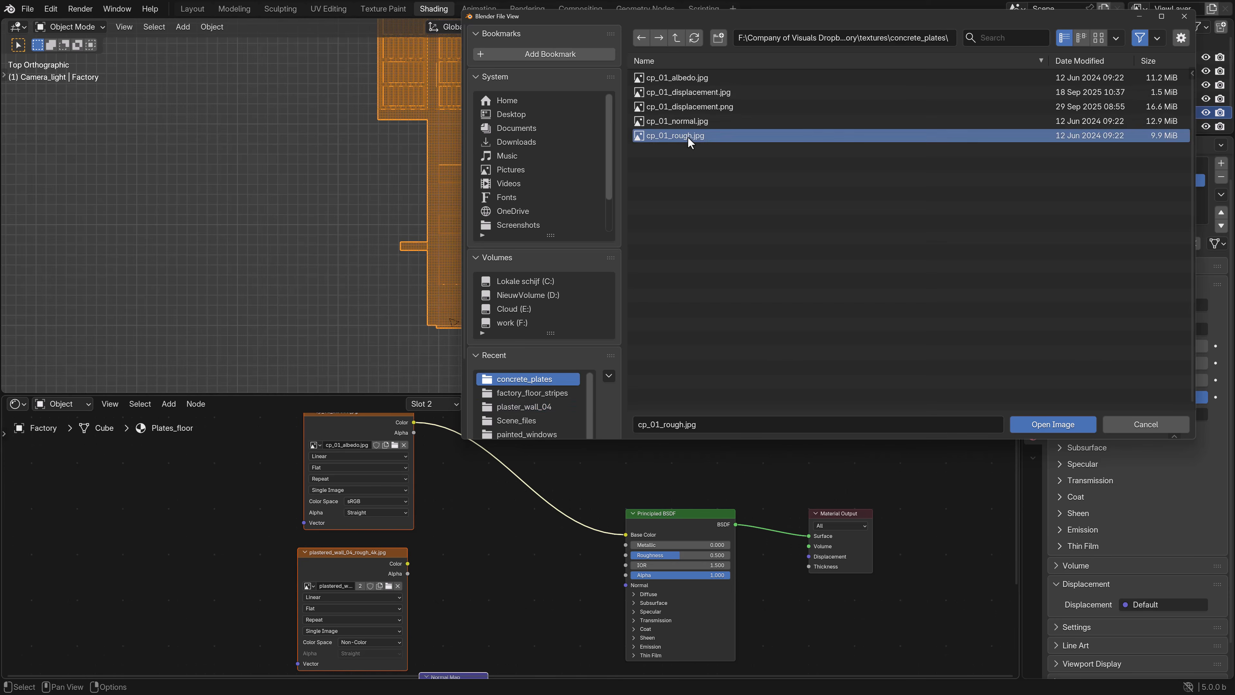
pyautogui.click(358, 644)
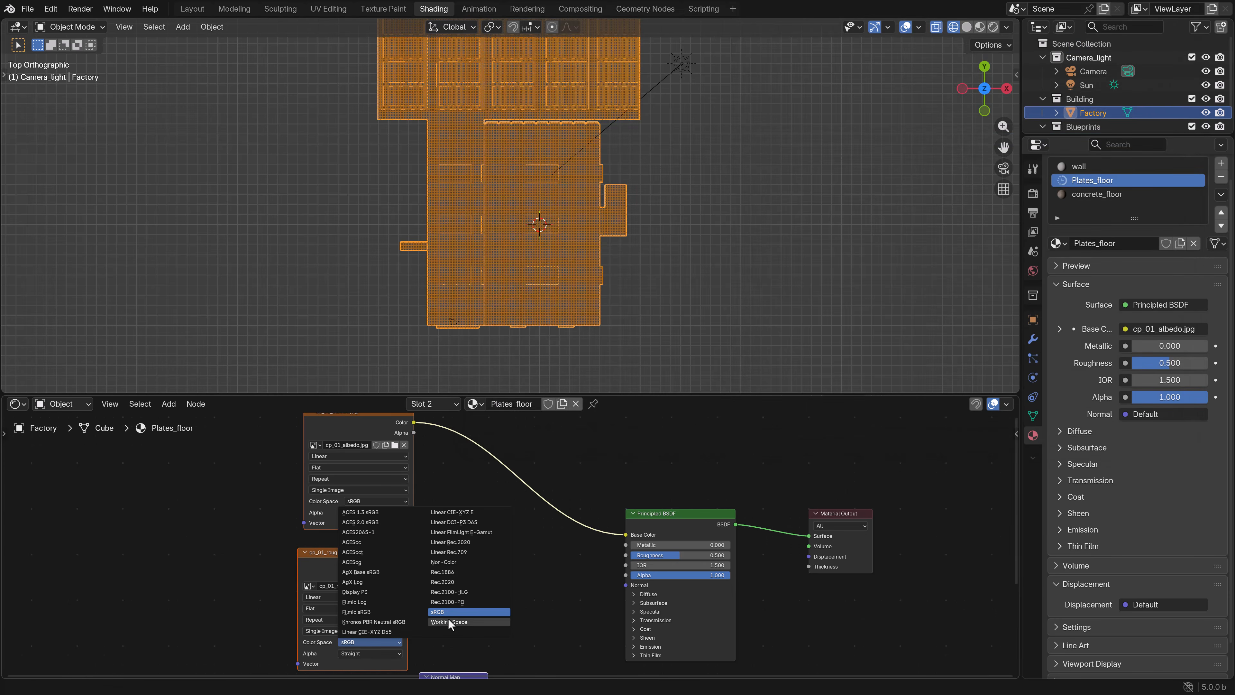
pyautogui.click(454, 558)
pyautogui.moveTo(409, 564); pyautogui.dragTo(626, 555)
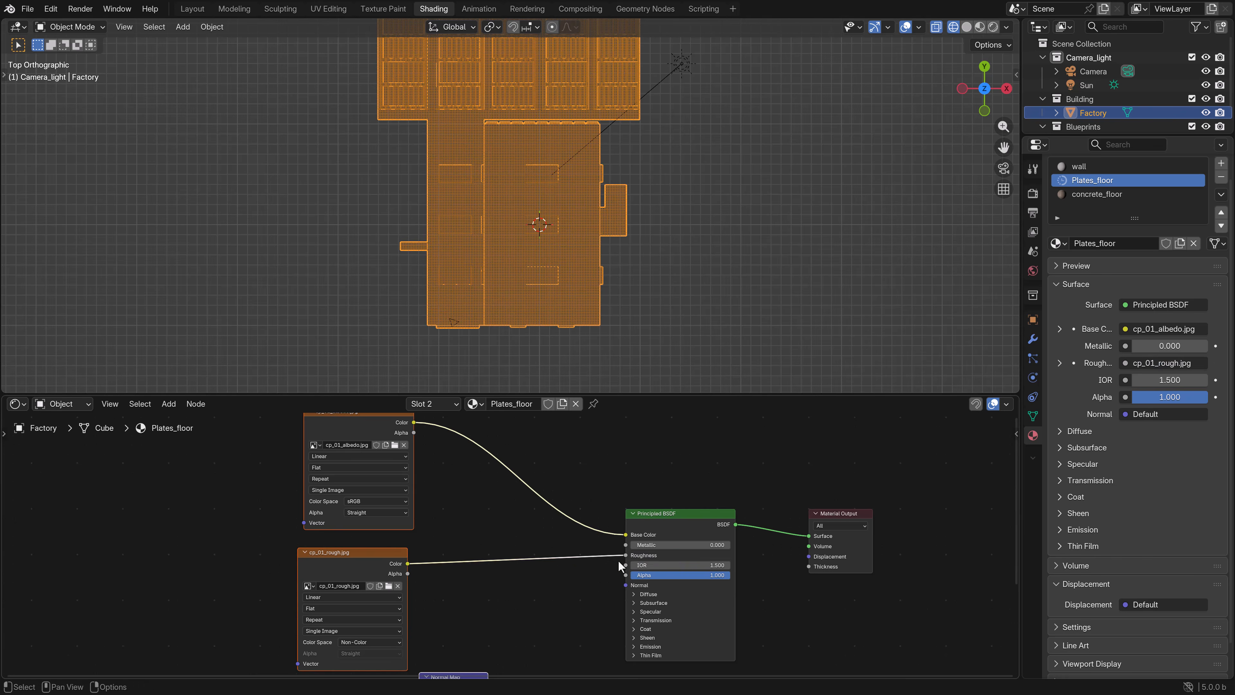
# Step: Load cp_01_normal.jpg into the normal texture node as Non-Color and connect the Normal Map to the shader's Normal input
pyautogui.moveTo(475, 596); pyautogui.dragTo(492, 468, button='middle')
pyautogui.click(378, 602)
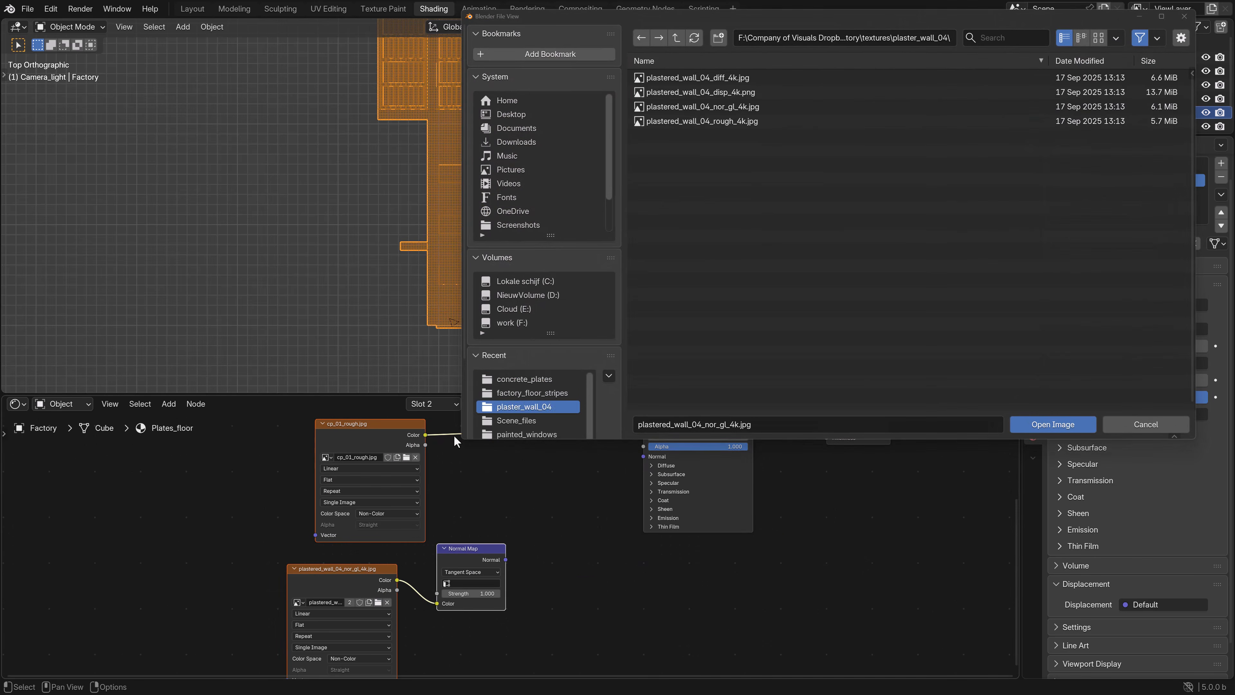
pyautogui.click(519, 380)
pyautogui.click(689, 121)
pyautogui.doubleClick(689, 120)
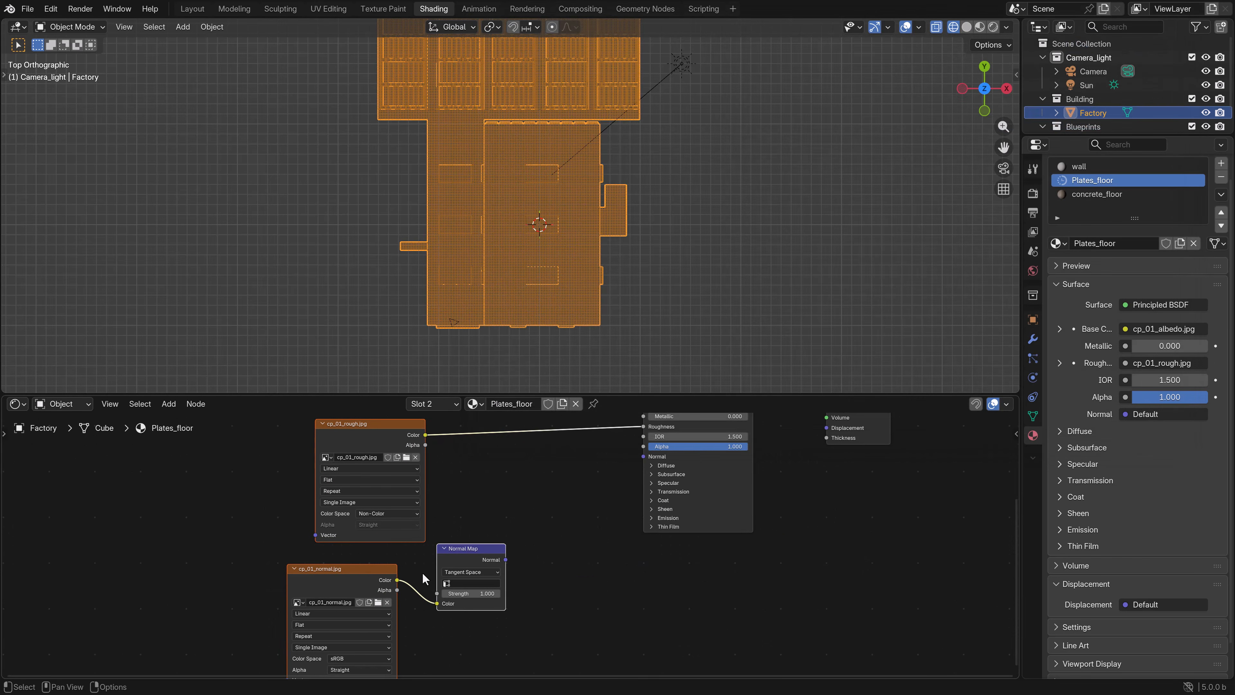
pyautogui.click(360, 659)
pyautogui.click(486, 578)
pyautogui.moveTo(507, 558); pyautogui.dragTo(641, 457)
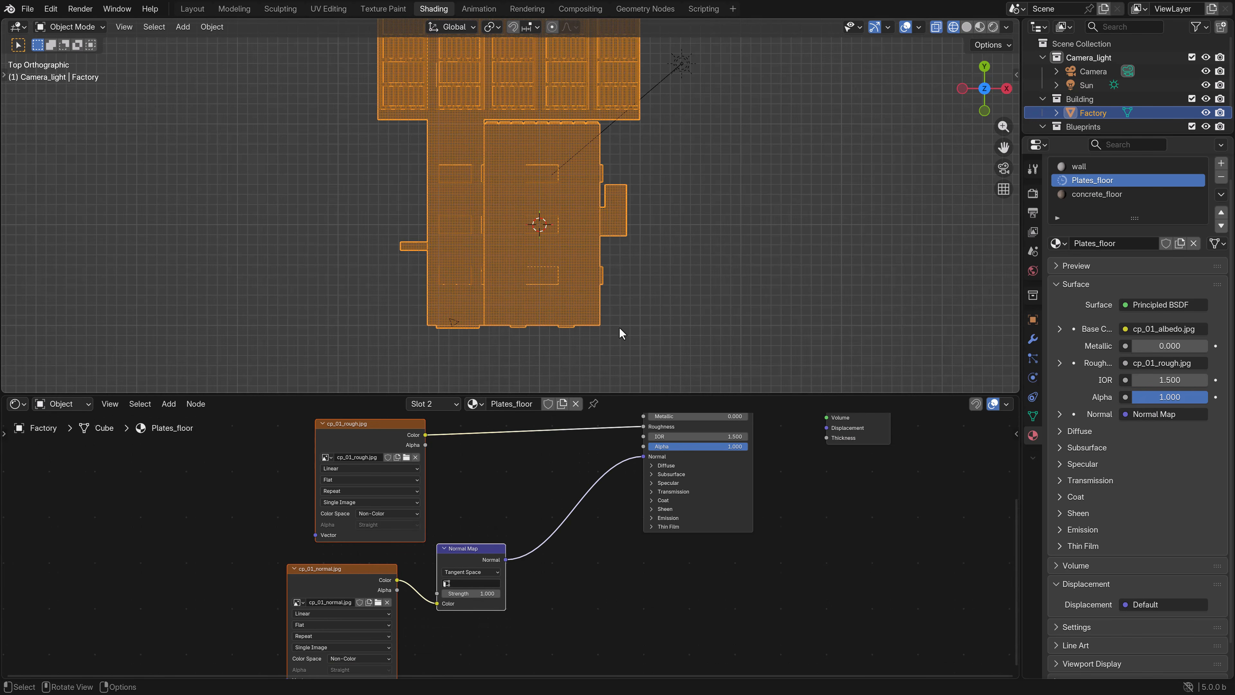
# Step: Examine the factory floor through the camera in Material Preview shading
pyautogui.press('KP_1')
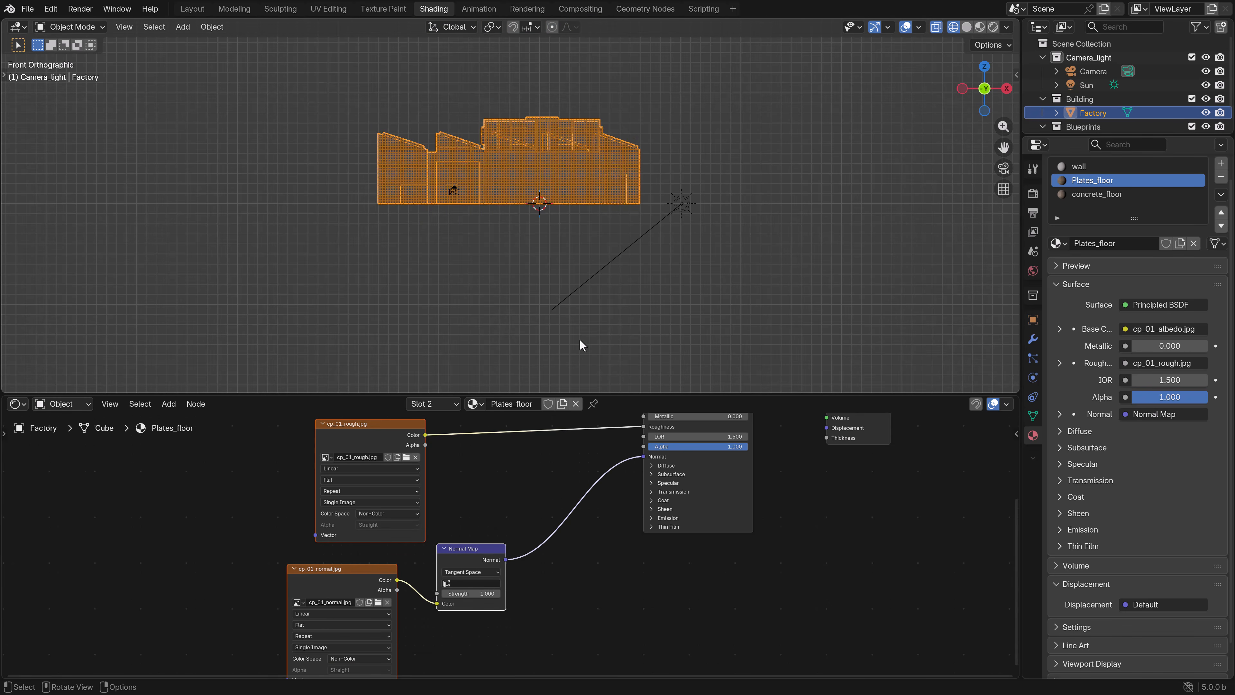
pyautogui.press('KP_0')
pyautogui.press('z')
pyautogui.click(665, 265)
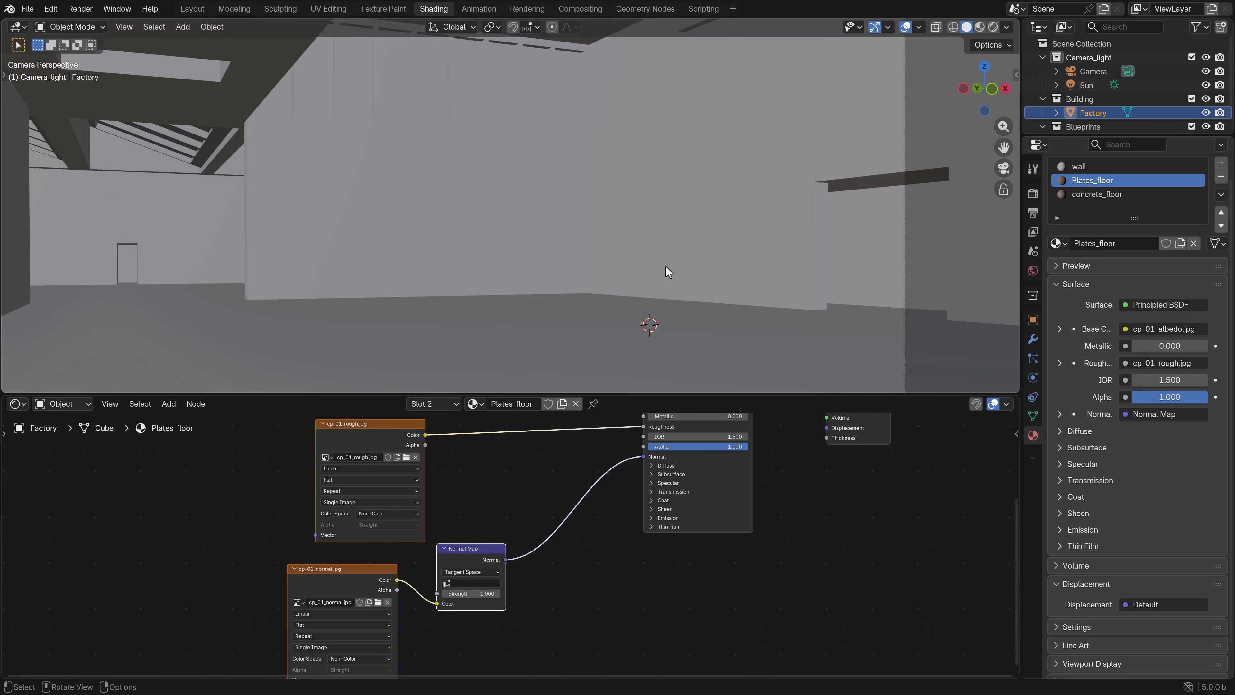
pyautogui.press('z')
pyautogui.click(406, 344)
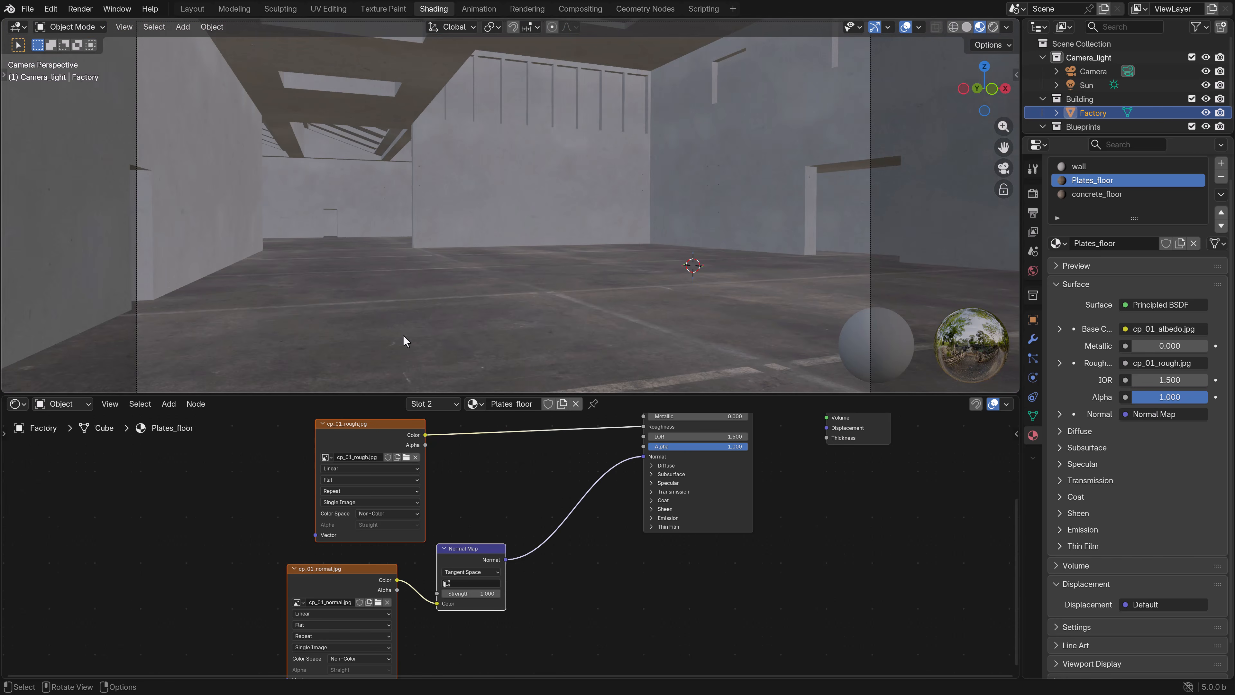
pyautogui.scroll(3, 398, 210)
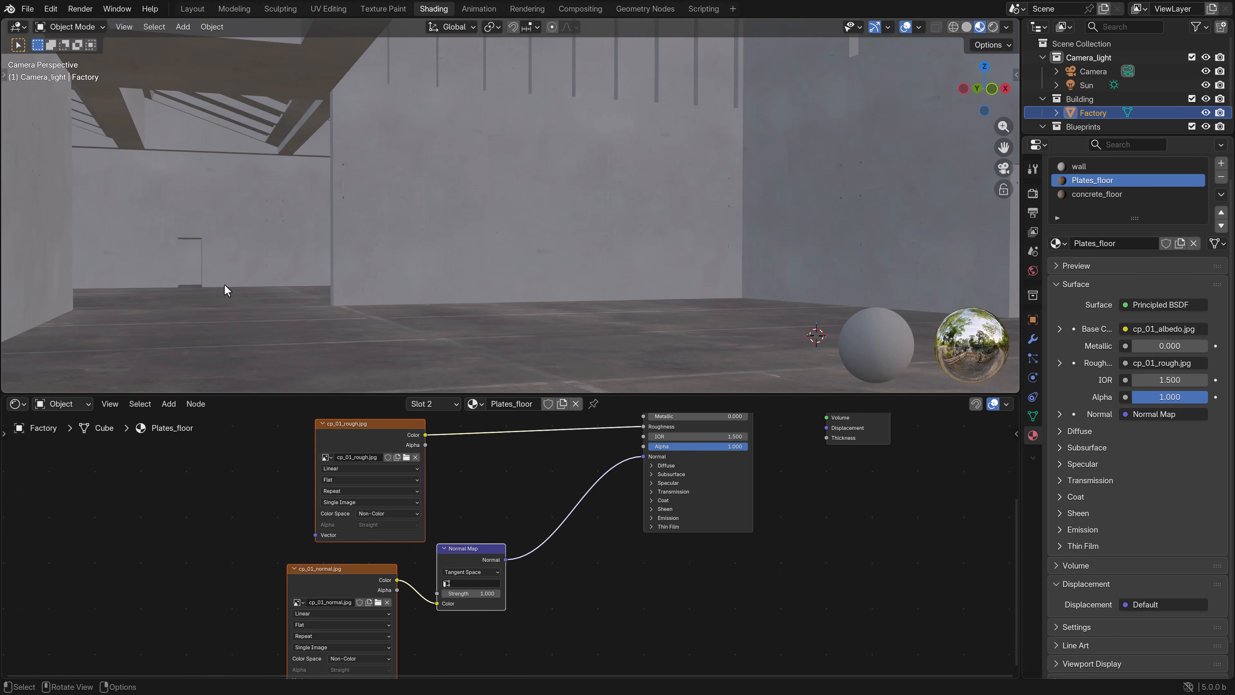
# Step: In Edit Mode, clear the selection and box-select the long floor strip by the camera through the mesh from the front view
pyautogui.press('KP_1')
pyautogui.scroll(6, 413, 184)
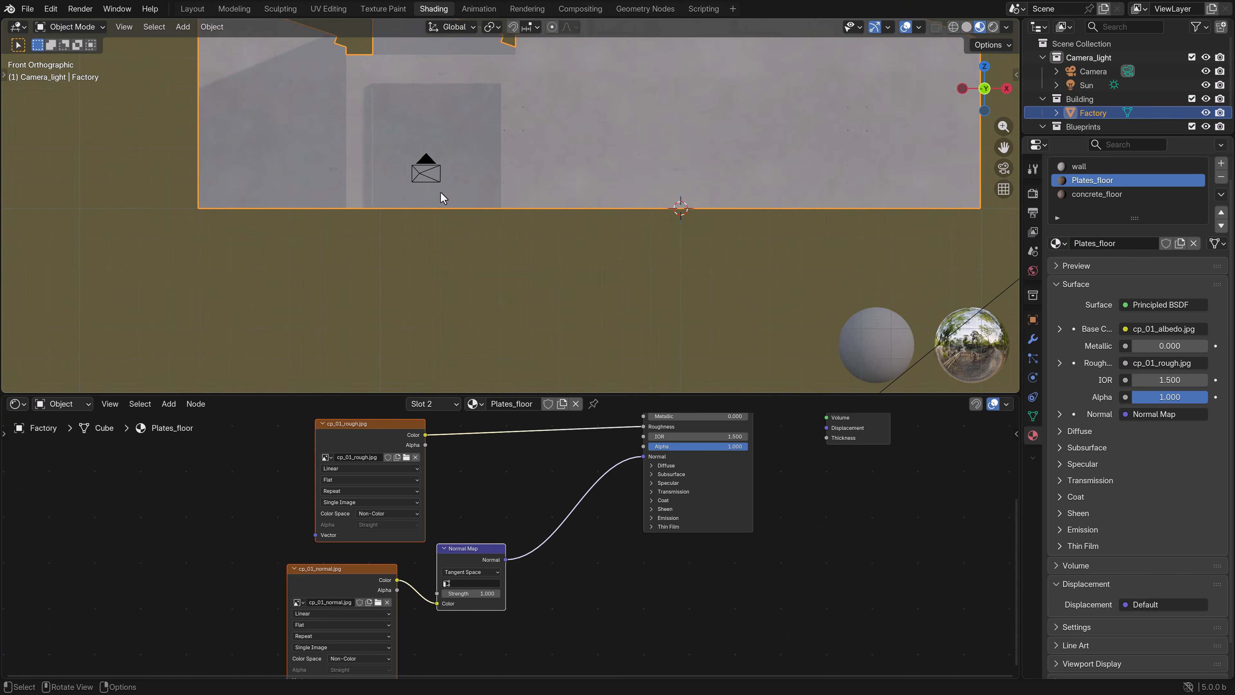
pyautogui.keyDown('shift'); pyautogui.moveTo(459, 202); pyautogui.dragTo(487, 240, button='middle'); pyautogui.keyUp('shift')
pyautogui.scroll(2, 503, 288)
pyautogui.press('Tab')
pyautogui.scroll(2, 544, 319)
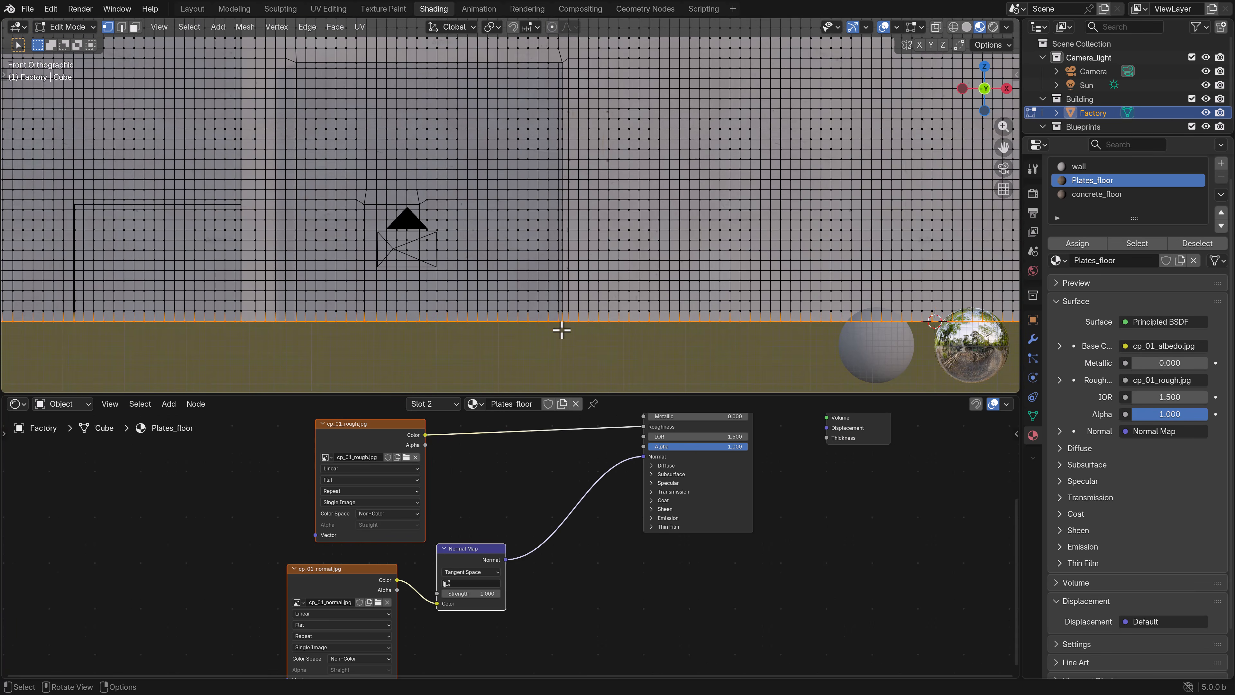
pyautogui.hotkey('alt', 'a')
pyautogui.hotkey('shift', 'z')
pyautogui.press('b')
pyautogui.moveTo(593, 336); pyautogui.dragTo(241, 320)
pyautogui.hotkey('shift', 'z')
pyautogui.moveTo(240, 320); pyautogui.dragTo(540, 317, button='middle')
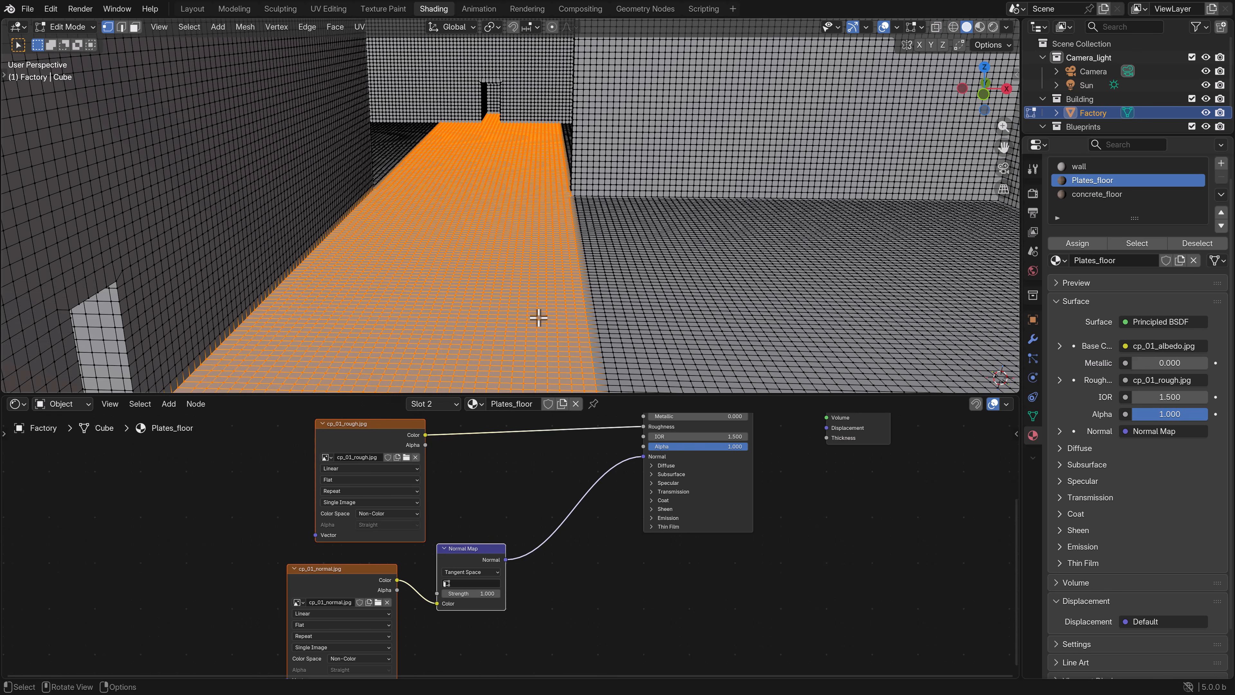
# Step: Examine the selected floor strip's edges against the walls from inside and outside the building, in solid and wireframe shading
pyautogui.keyDown('shift'); pyautogui.moveTo(354, 296); pyautogui.dragTo(485, 234, button='middle'); pyautogui.keyUp('shift')
pyautogui.scroll(-4, 403, 230)
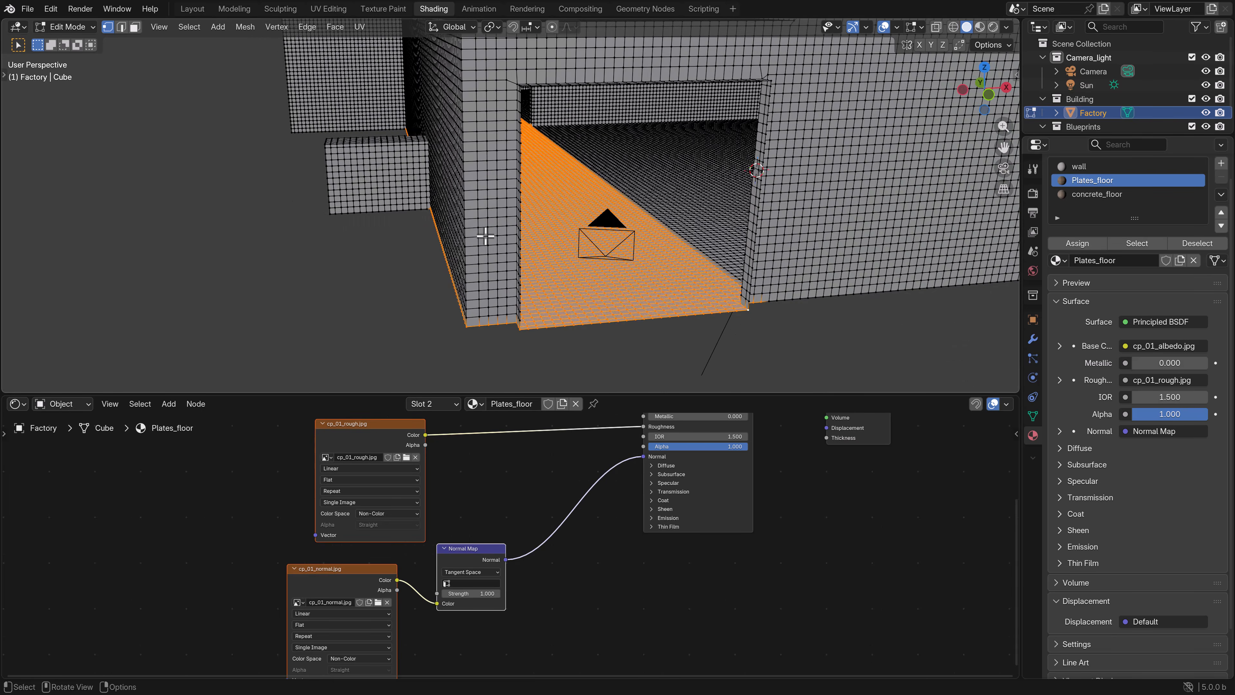
pyautogui.scroll(4, 487, 233)
pyautogui.keyDown('shift'); pyautogui.moveTo(578, 210); pyautogui.dragTo(637, 206, button='middle'); pyautogui.keyUp('shift')
pyautogui.scroll(-3, 559, 212)
pyautogui.press('KP_1')
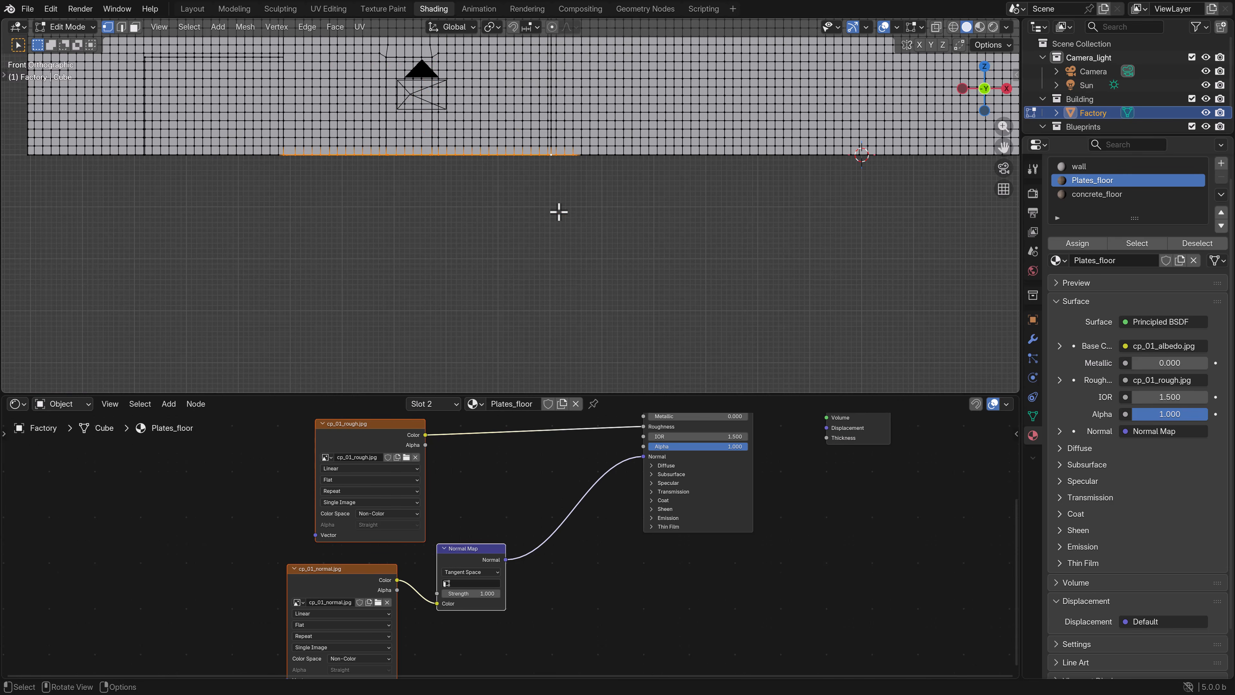
pyautogui.keyDown('shift'); pyautogui.moveTo(557, 187); pyautogui.dragTo(571, 248, button='middle'); pyautogui.keyUp('shift')
pyautogui.hotkey('shift', 'z')
pyautogui.keyDown('shift'); pyautogui.moveTo(573, 204); pyautogui.dragTo(588, 300, button='middle'); pyautogui.keyUp('shift')
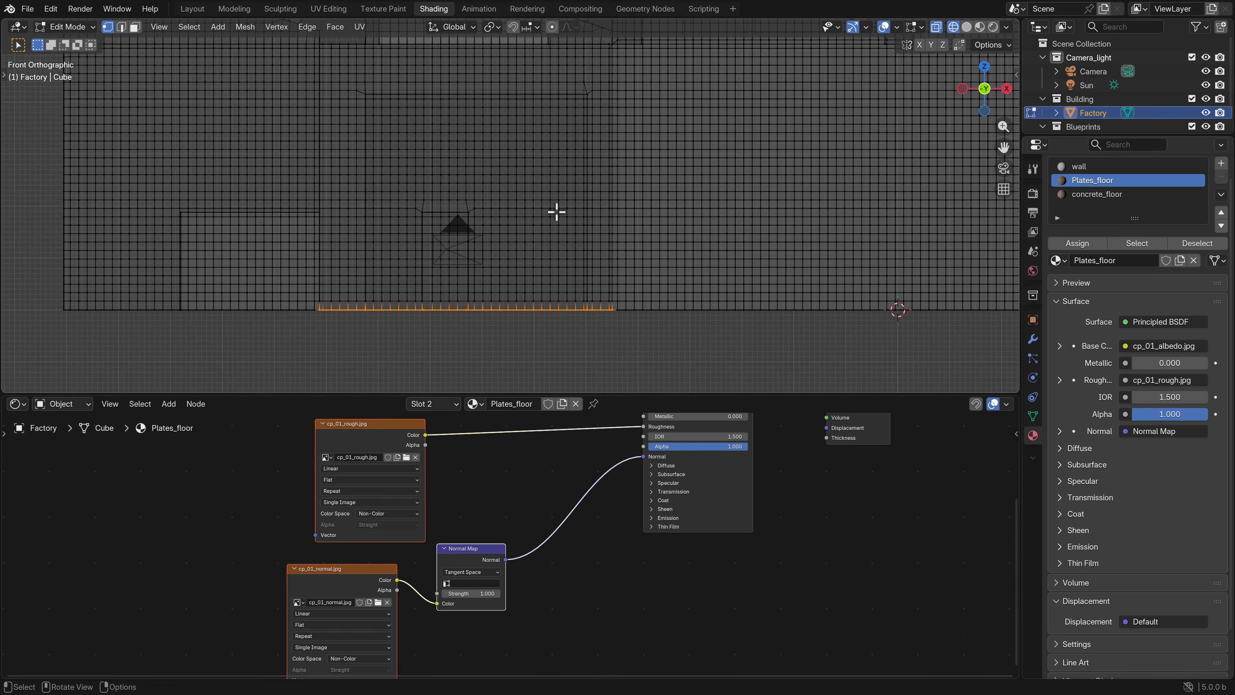
pyautogui.moveTo(392, 259); pyautogui.dragTo(399, 268, button='middle')
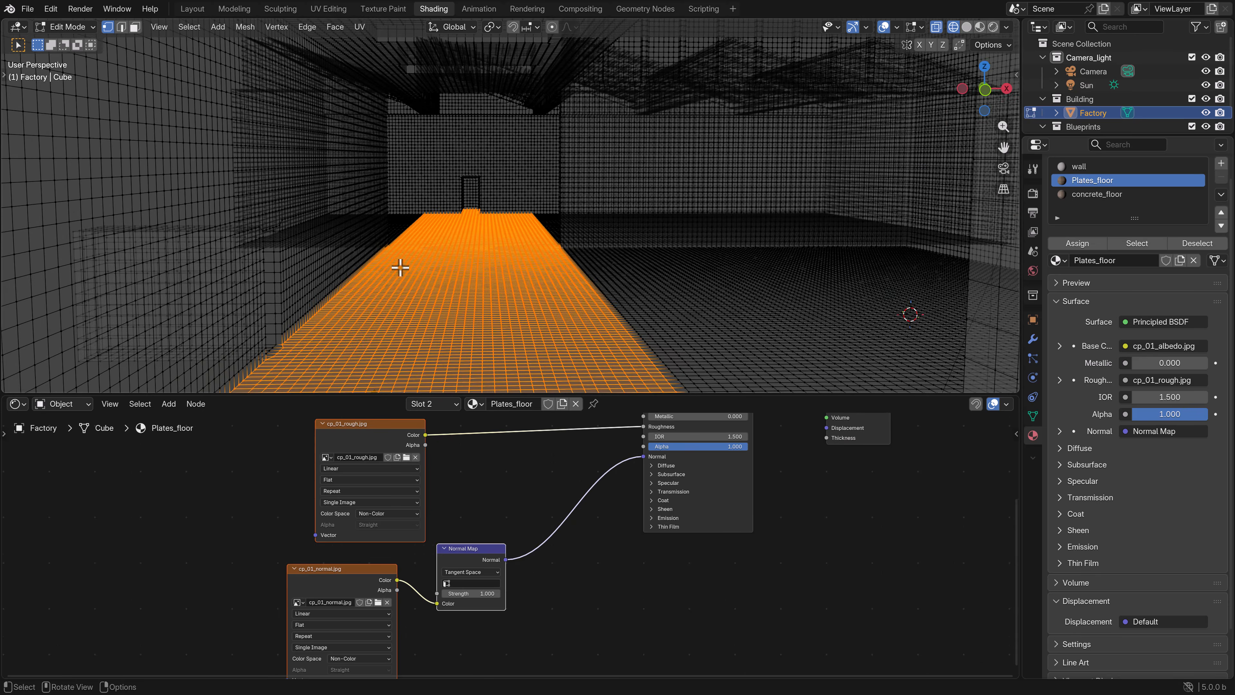
pyautogui.hotkey('shift', 'z')
pyautogui.scroll(4, 514, 268)
pyautogui.keyDown('shift'); pyautogui.moveTo(565, 273); pyautogui.dragTo(576, 290, button='middle'); pyautogui.keyUp('shift')
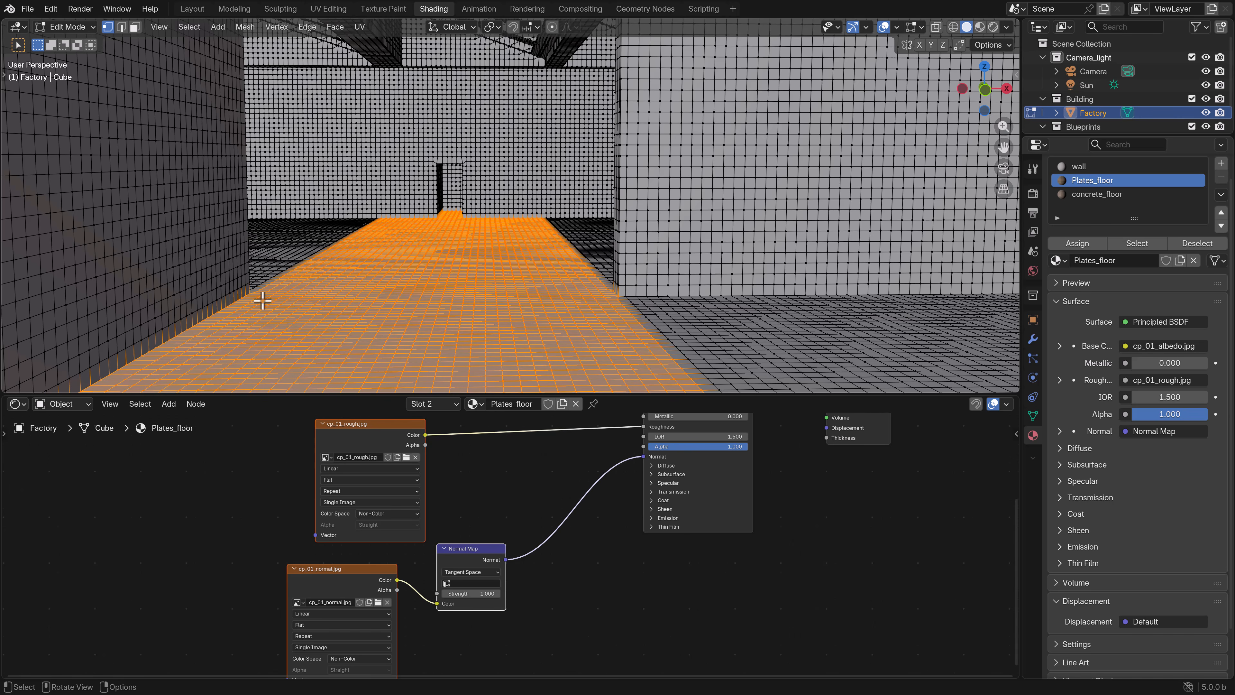
# Step: Compare the floor strip selection in front orthographic and perspective views, switching the shading to wireframe
pyautogui.scroll(-3, 342, 314)
pyautogui.press('KP_1')
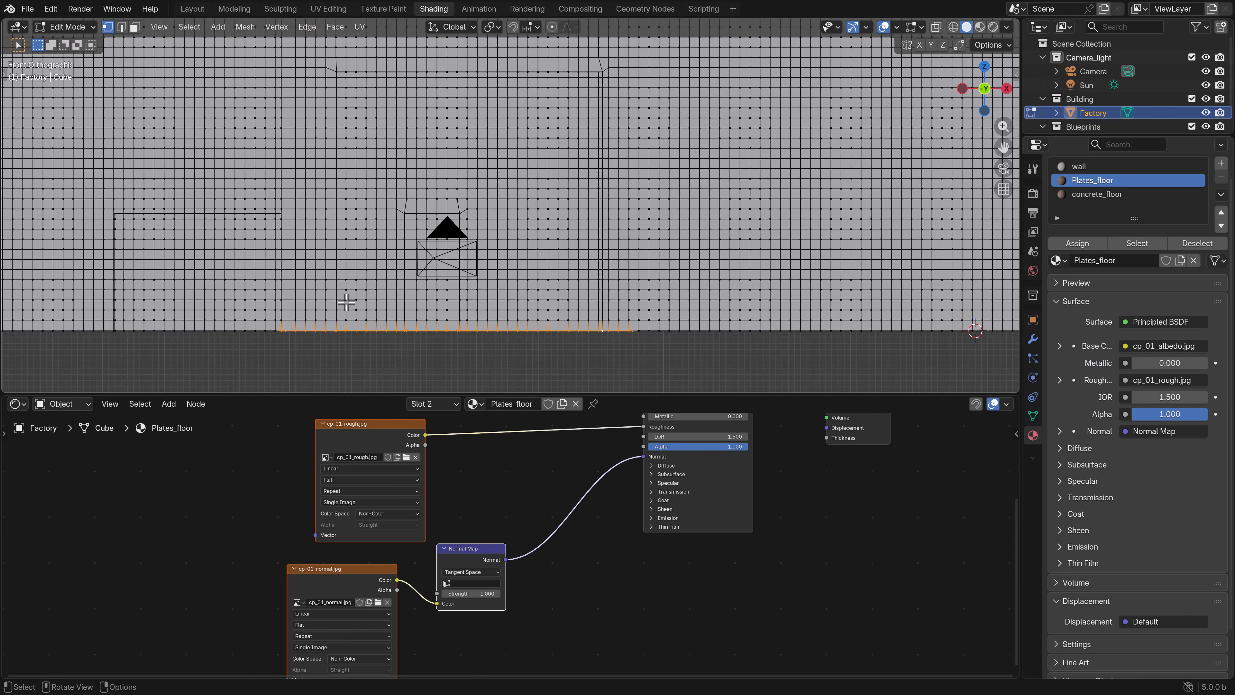
pyautogui.press('KP_5')
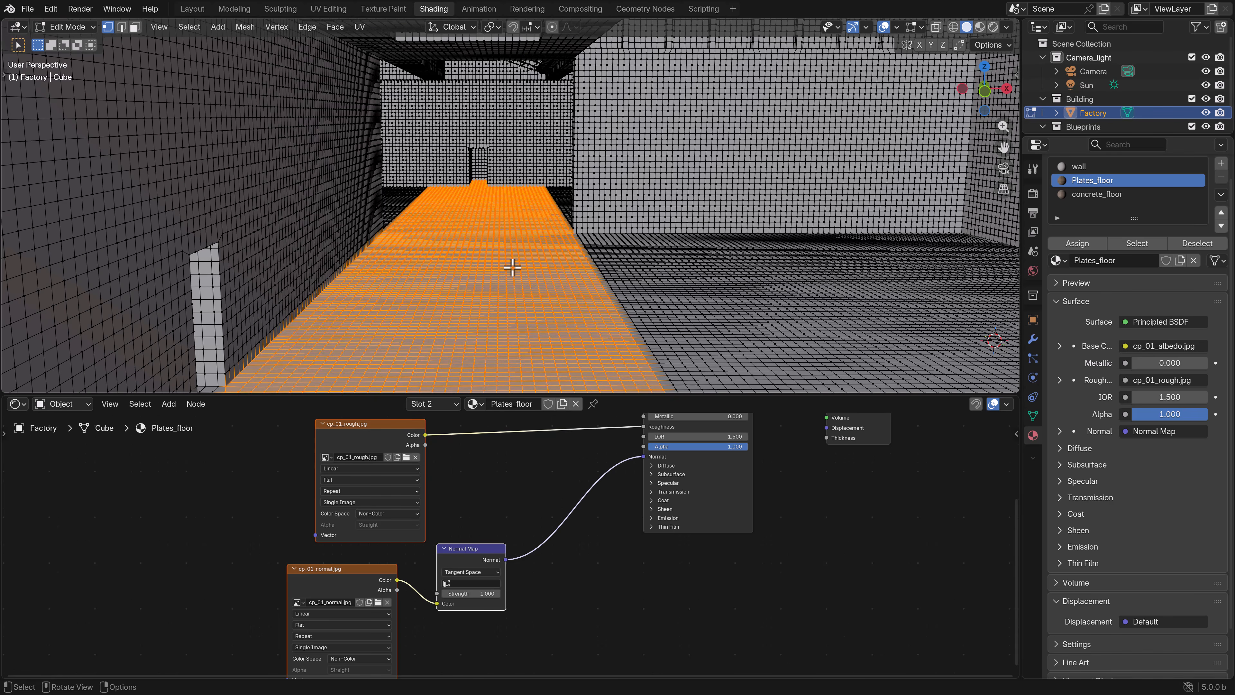
pyautogui.press('KP_1')
pyautogui.press('z')
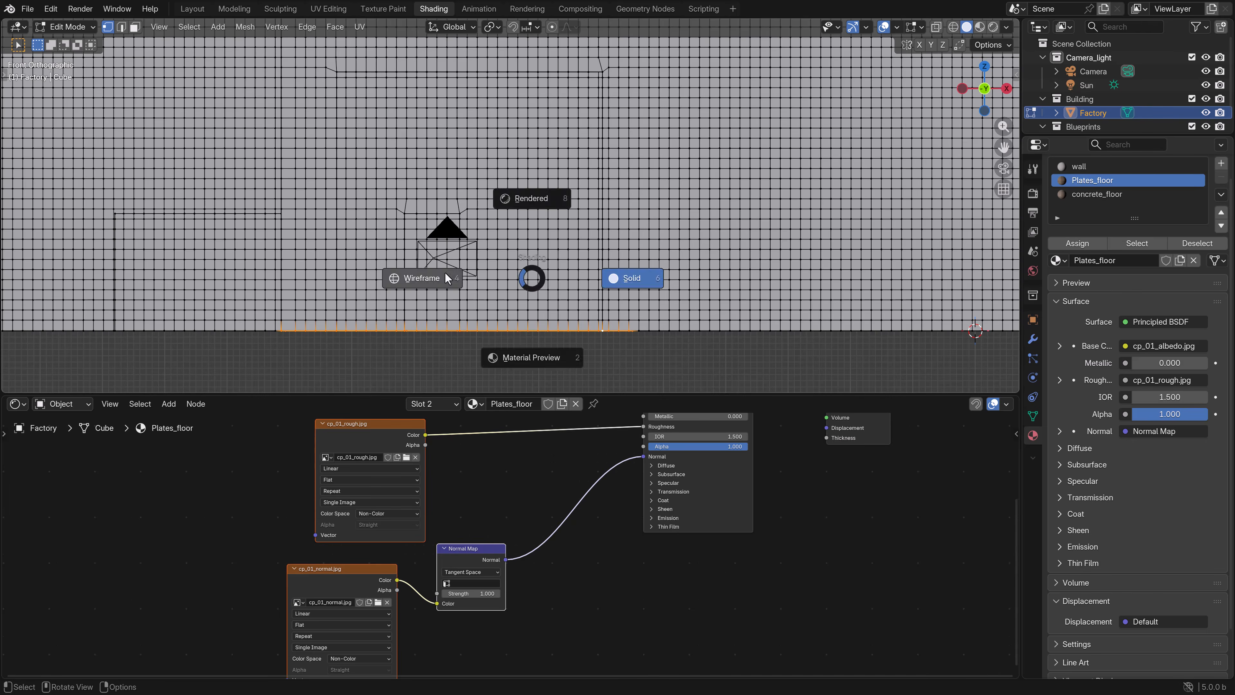
pyautogui.click(448, 276)
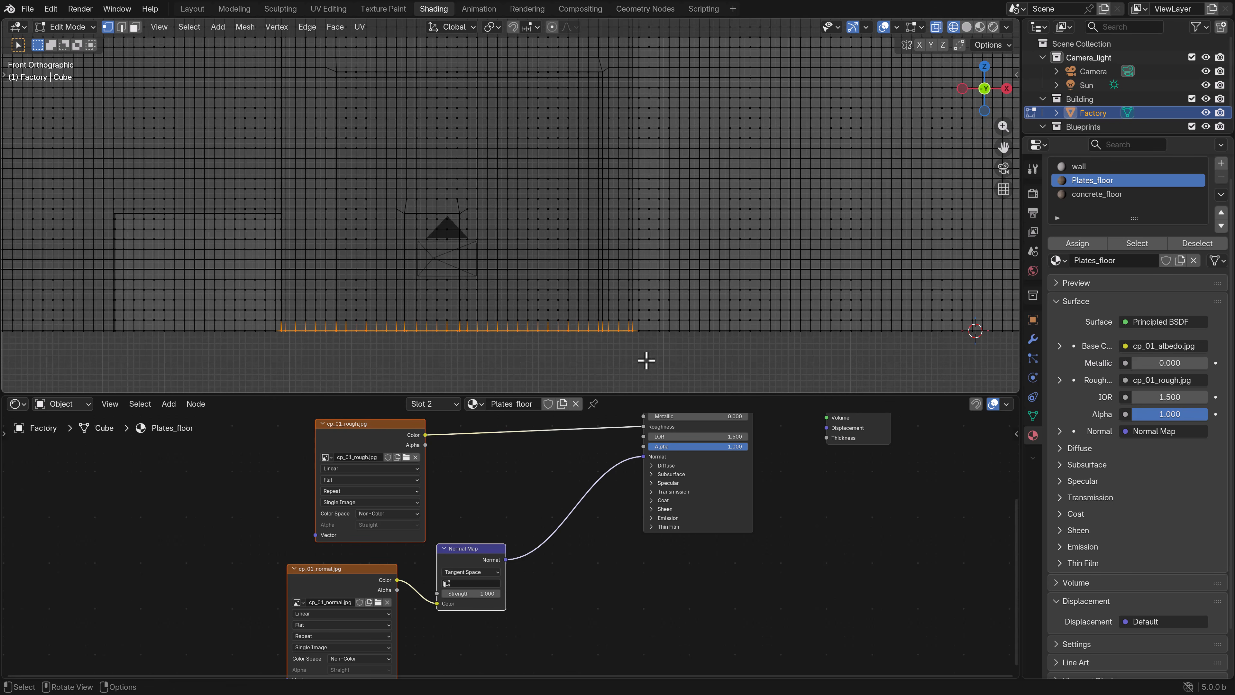
pyautogui.press('b')
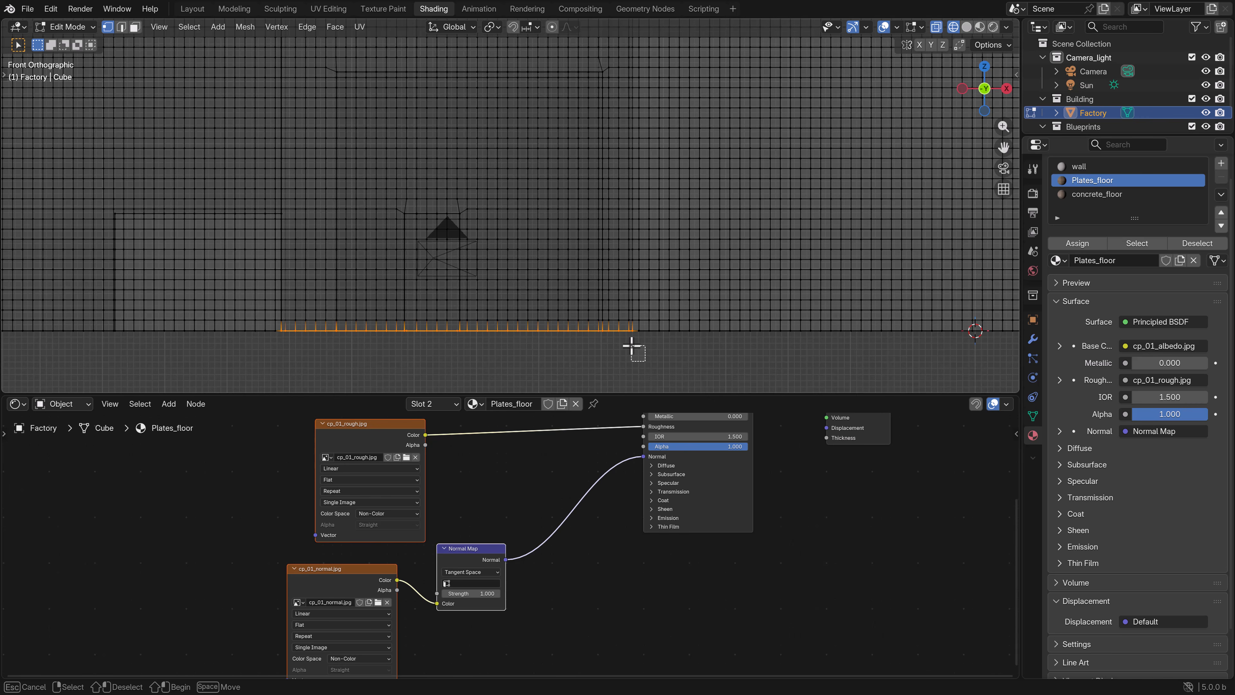
pyautogui.press('KP_5')
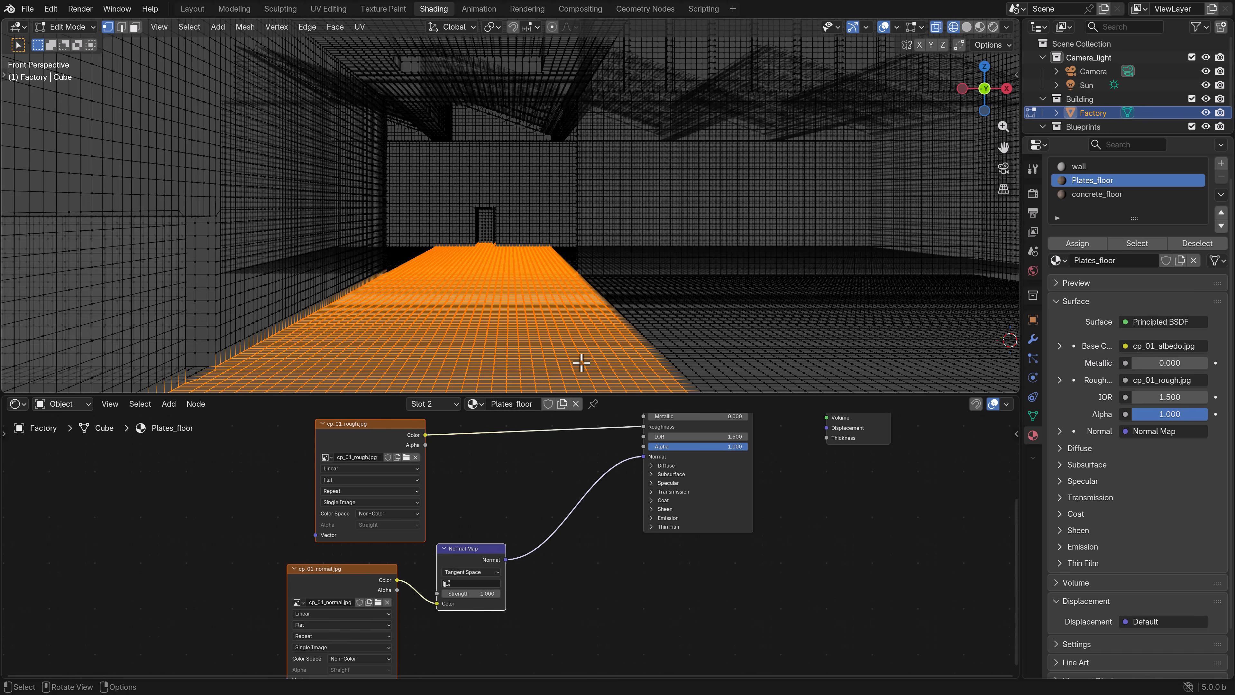
# Step: Return to Object Mode and enable the Screencast Keys display in the 3D viewport
pyautogui.press('Tab')
pyautogui.press('n')
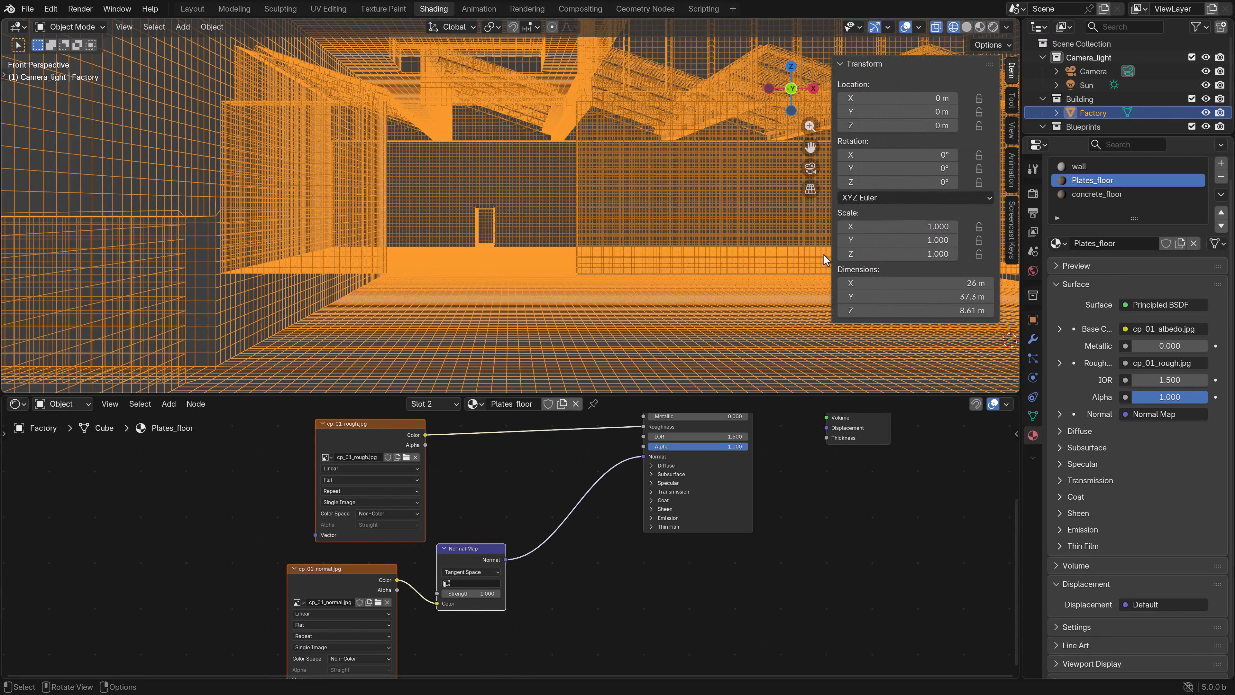
pyautogui.click(1012, 229)
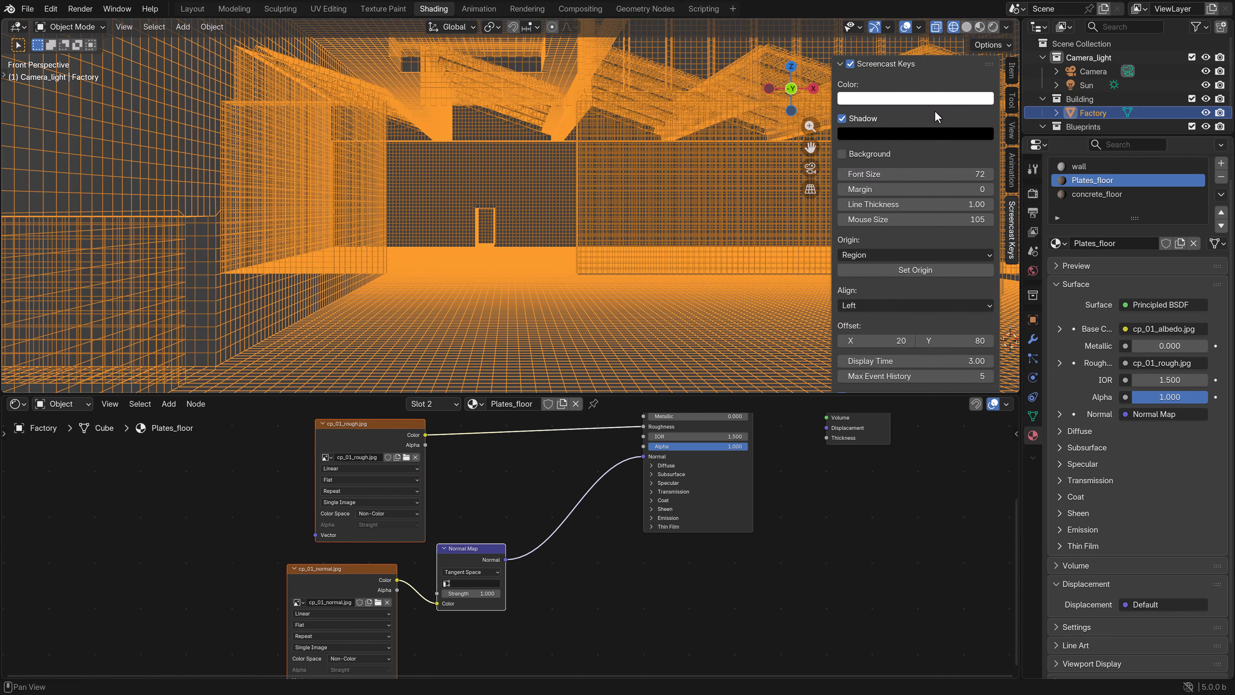
pyautogui.click(851, 65)
pyautogui.press('n')
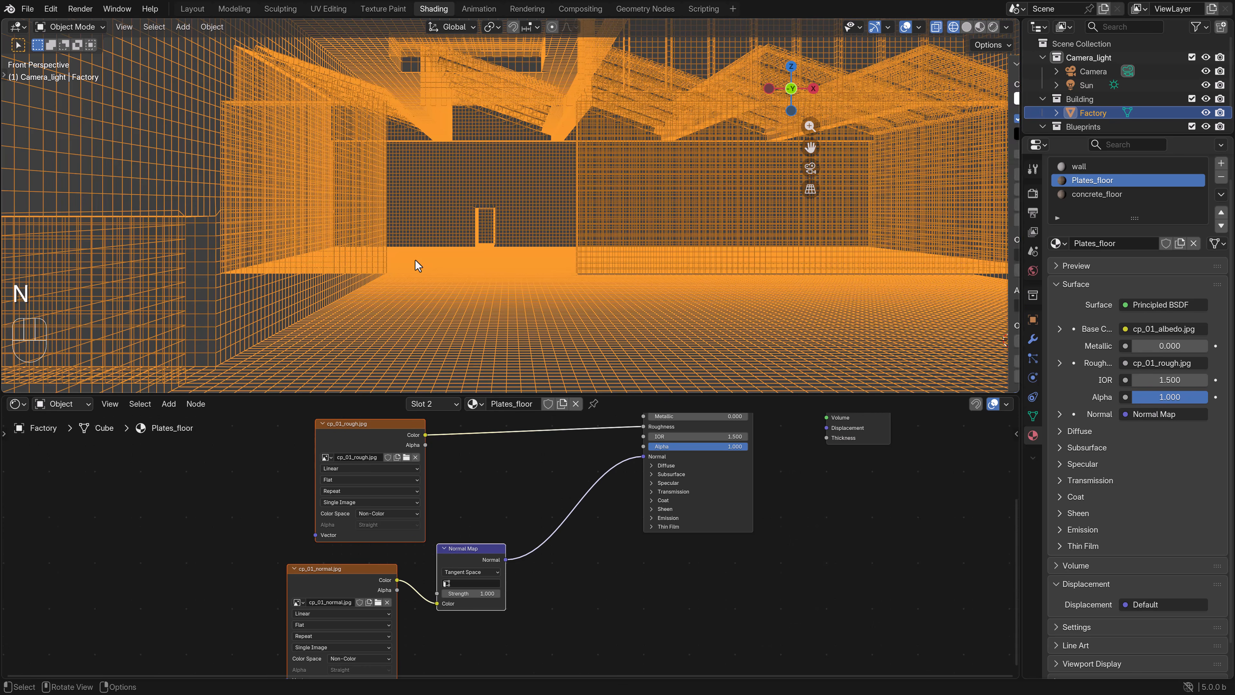
# Step: Switch to Solid shading and, in Edit Mode, assign the Plates_floor material to the selected floor strip
pyautogui.scroll(-5, 496, 305)
pyautogui.press('z')
pyautogui.click(642, 306)
pyautogui.press('Tab')
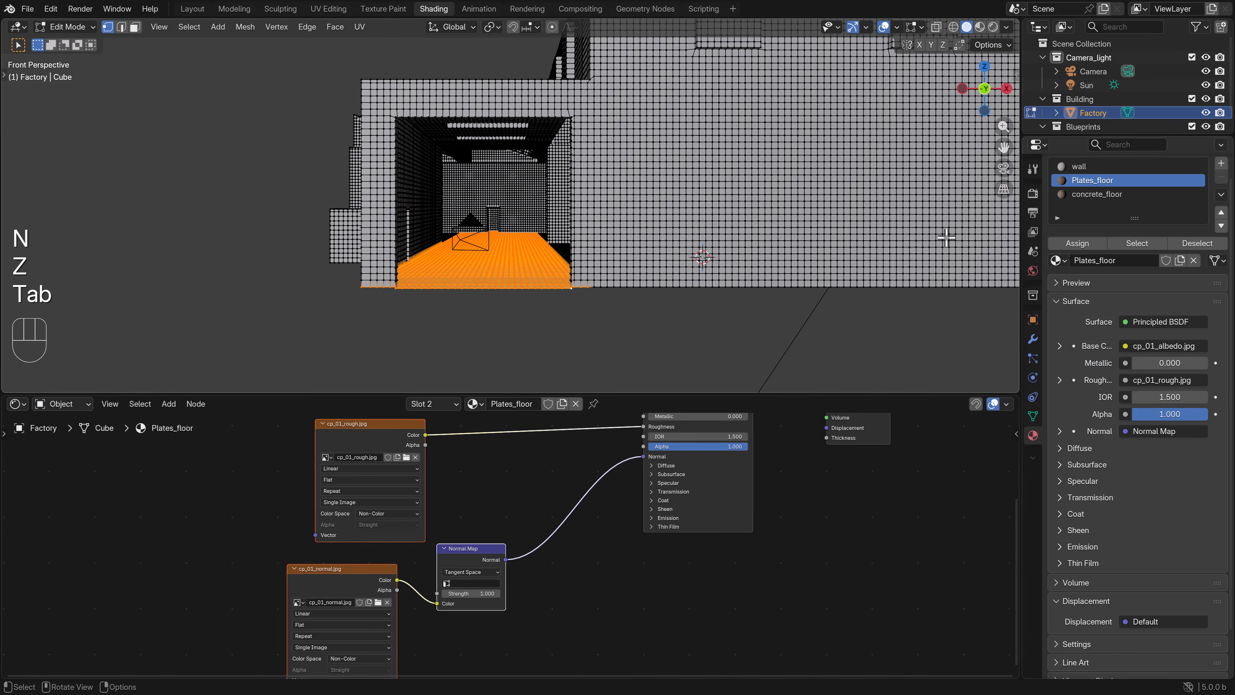
pyautogui.click(1081, 247)
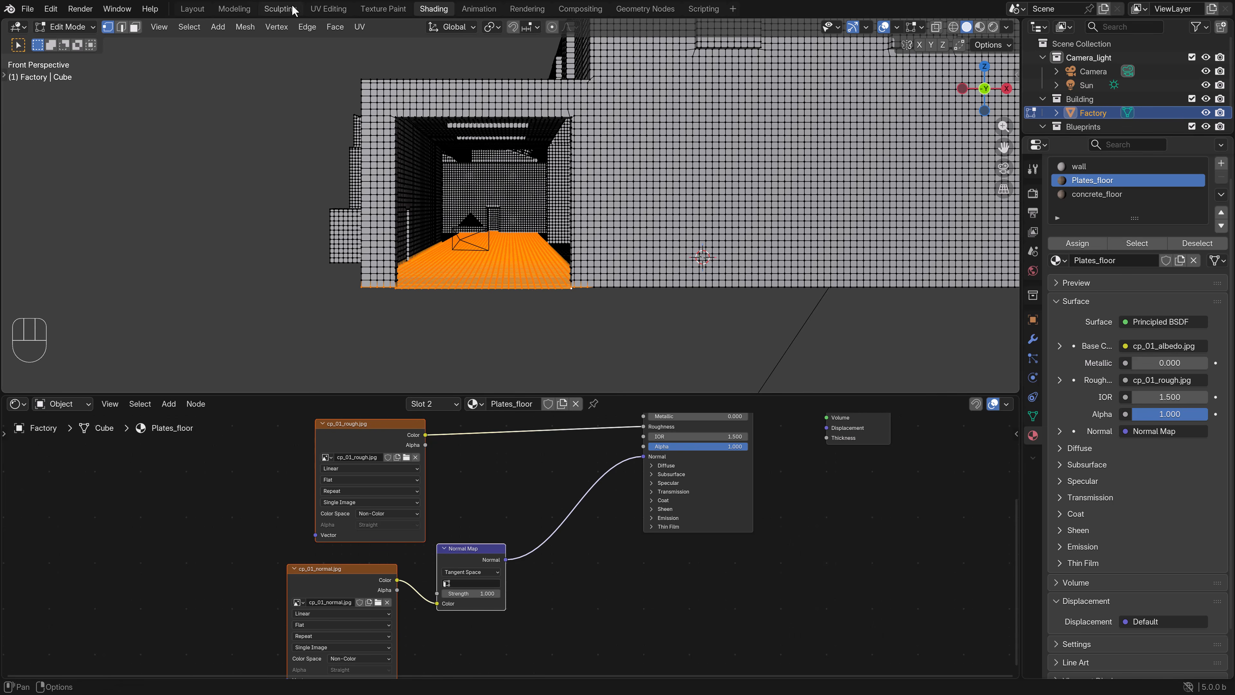
# Step: In the UV Editing workspace, show cp_01_albedo.jpg behind the UVs and rotate the floor strip's UV island a quarter turn to stand upright
pyautogui.click(328, 9)
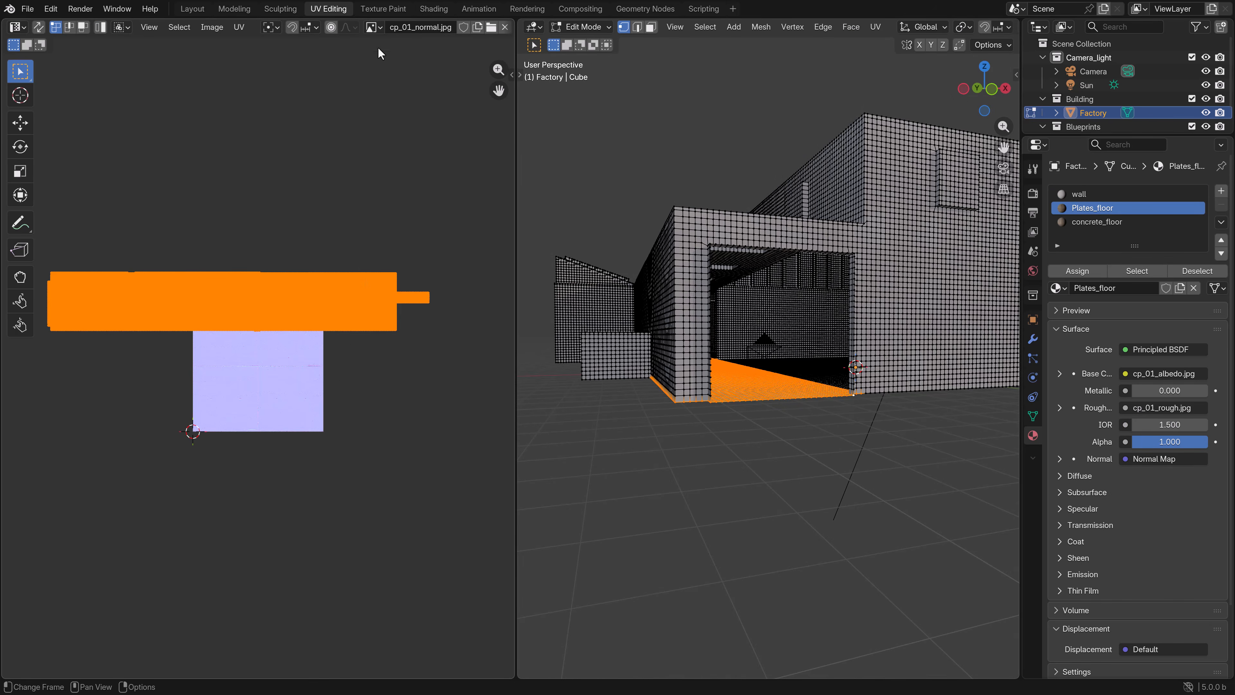
pyautogui.click(373, 26)
pyautogui.click(421, 43)
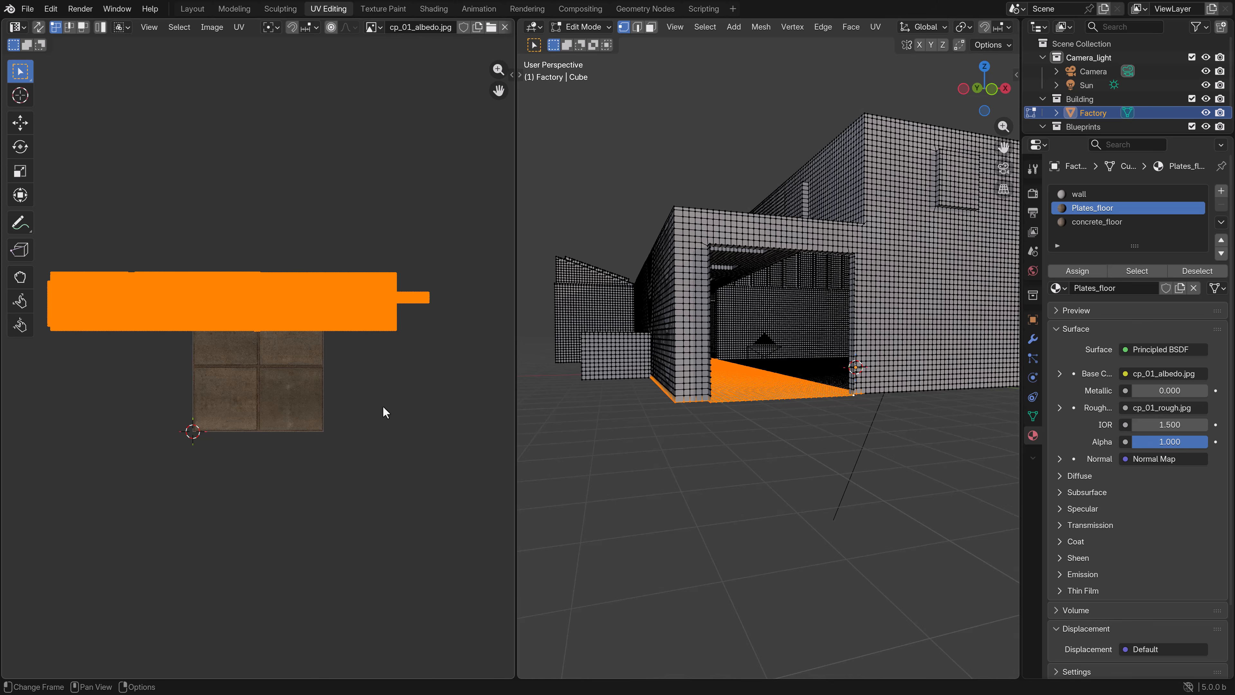
pyautogui.press('r')
pyautogui.click(295, 319)
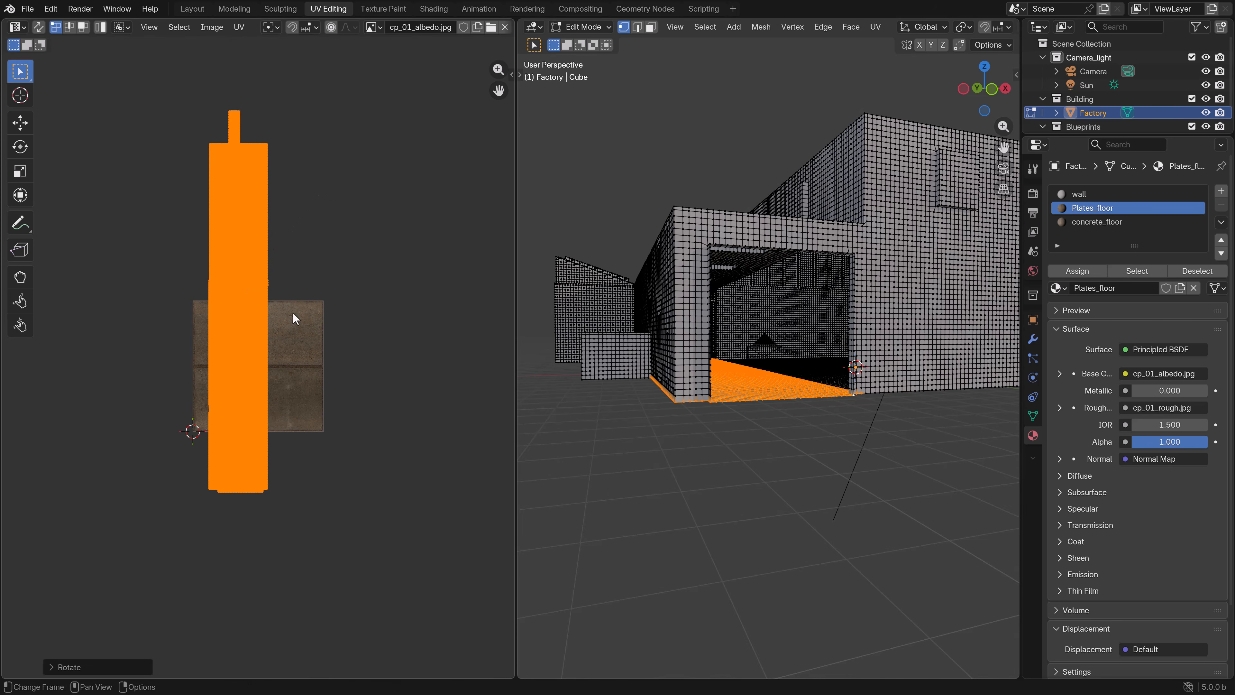
# Step: Scale and move the floor strip's UV island until its width matches the full width of the plates texture
pyautogui.press('s')
pyautogui.click(362, 363)
pyautogui.scroll(3, 292, 397)
pyautogui.press('g')
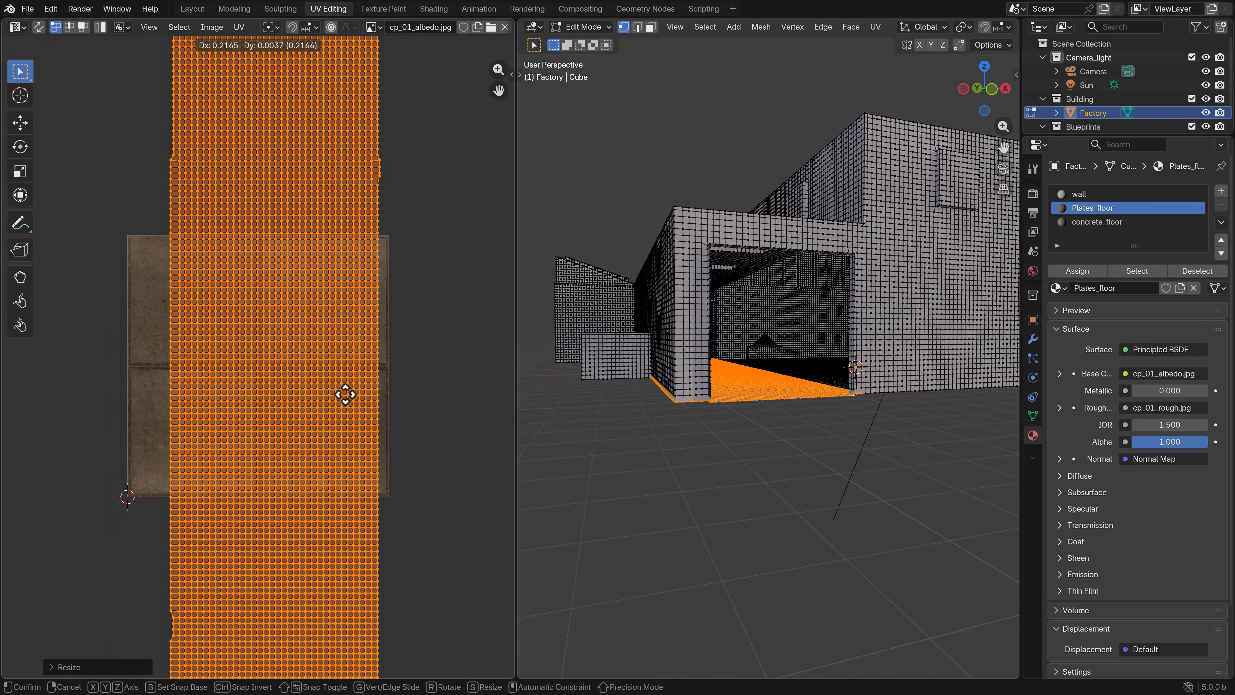
pyautogui.click(328, 392)
pyautogui.press('s')
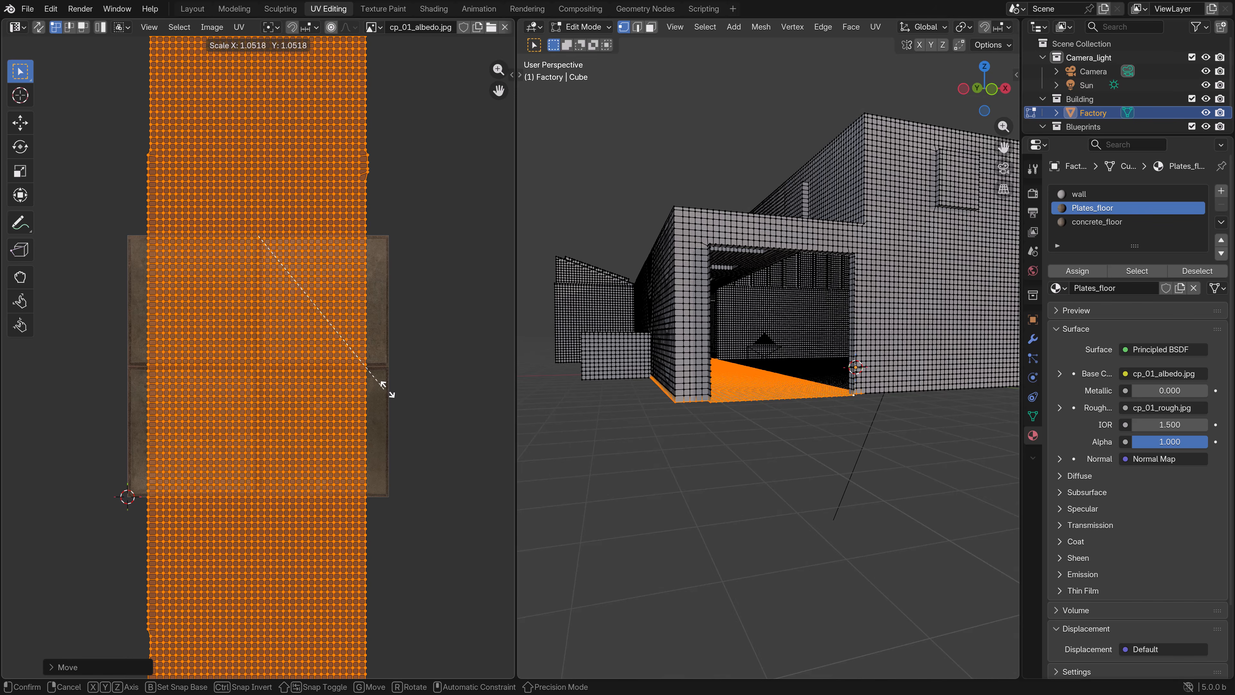
pyautogui.click(425, 397)
pyautogui.scroll(2, 419, 400)
pyautogui.press('g')
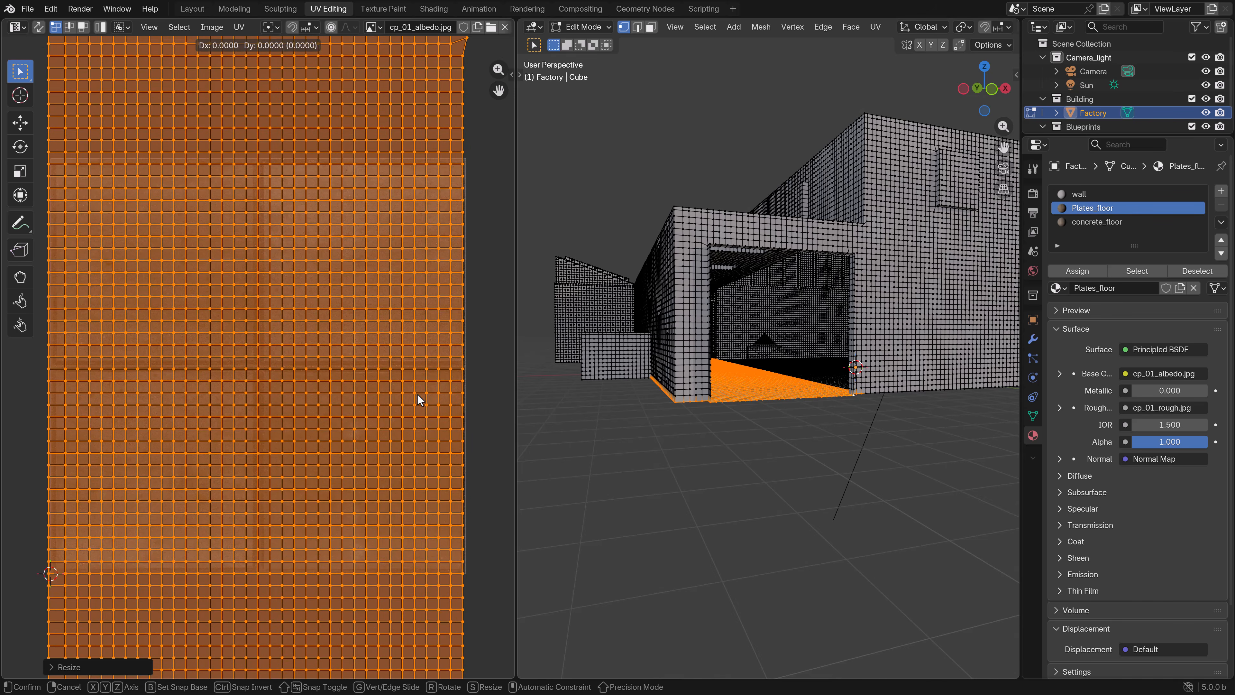
pyautogui.click(442, 398)
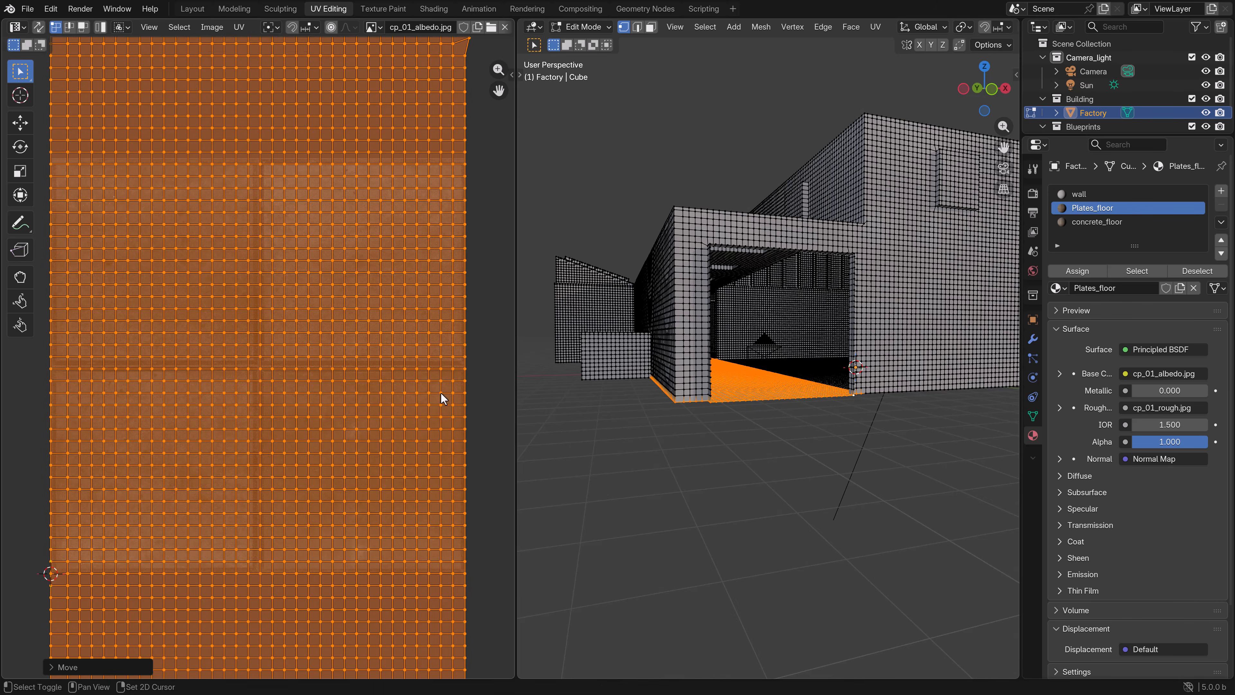
pyautogui.press('s')
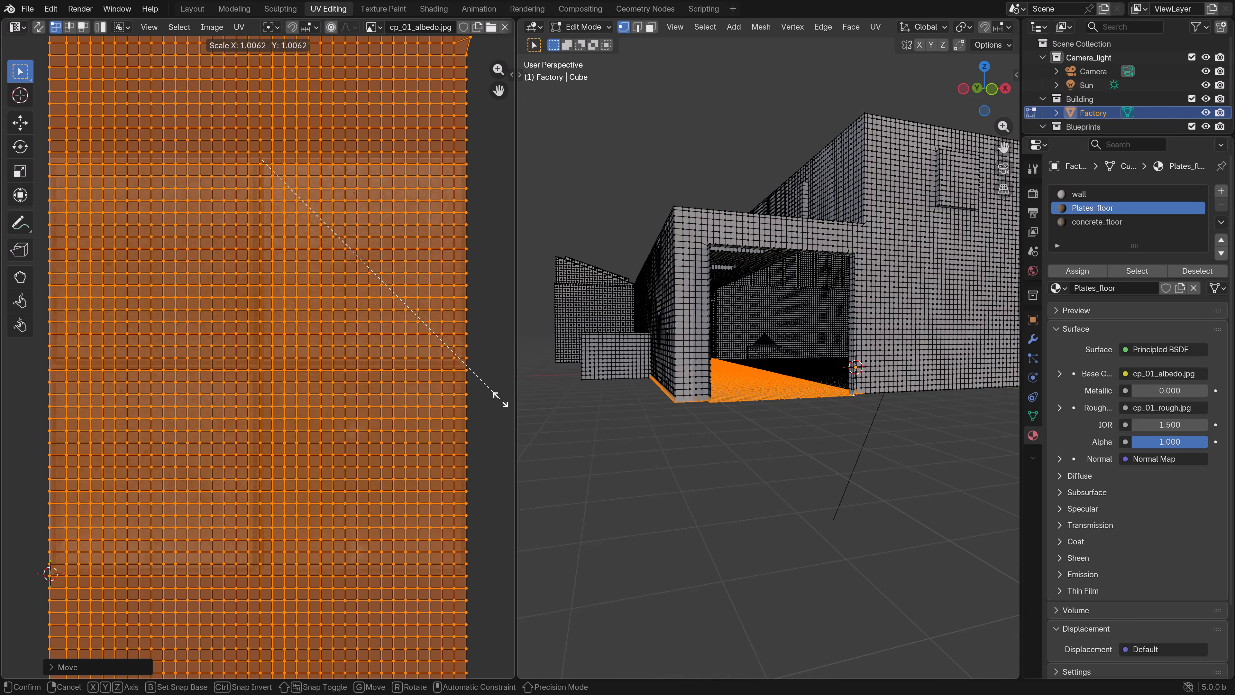
pyautogui.click(504, 408)
# Step: In Object Mode, examine the plates floor, its border with the concrete floor and the ceiling through the camera
pyautogui.press('Tab')
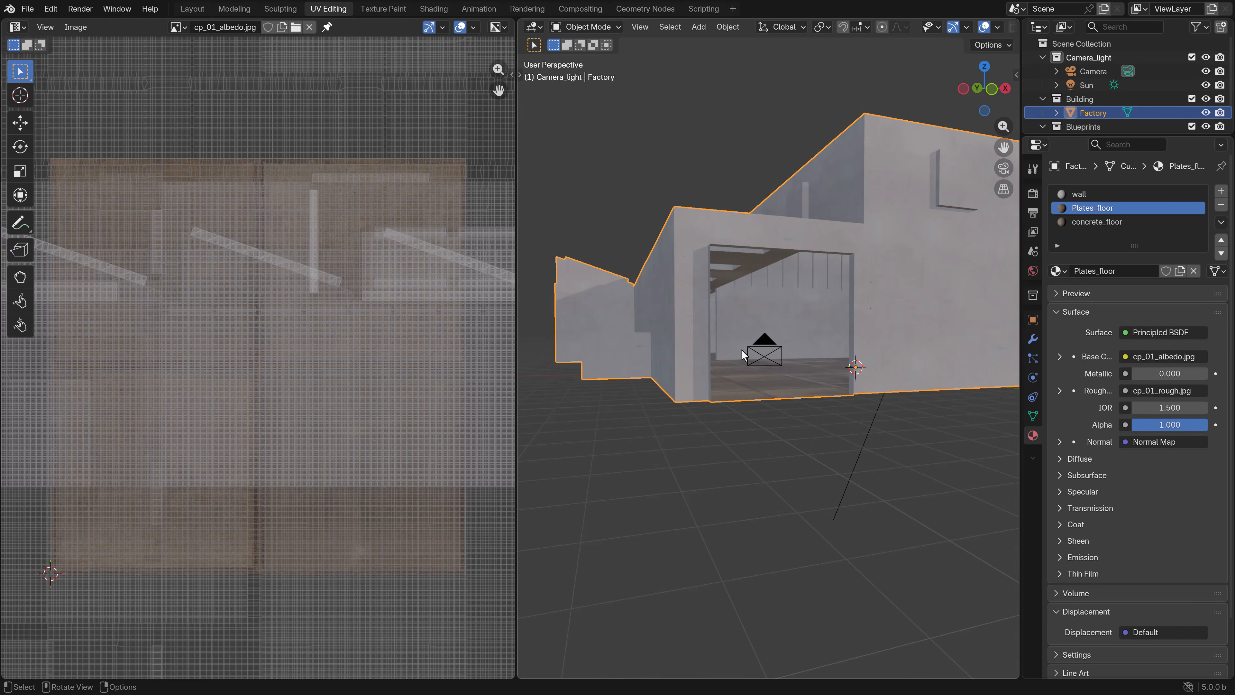
pyautogui.press('KP_0')
pyautogui.moveTo(692, 412); pyautogui.dragTo(656, 439, button='middle')
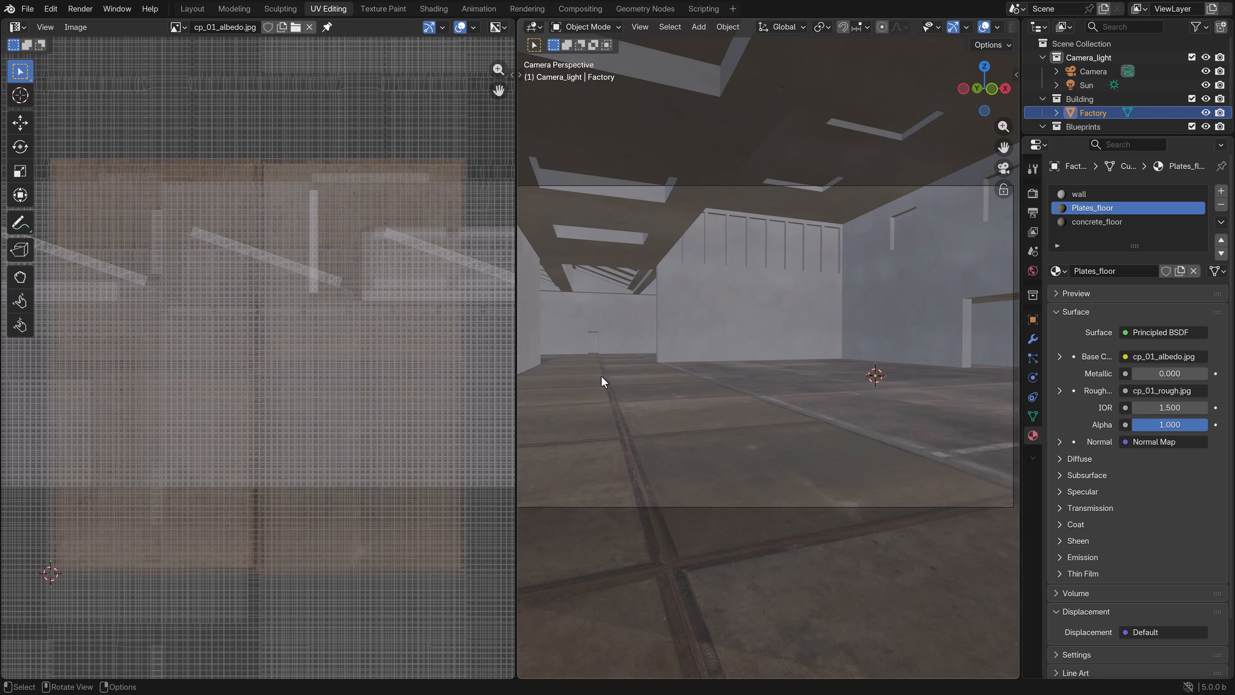
pyautogui.moveTo(656, 419)
pyautogui.mouseDown(button='middle')
pyautogui.moveTo(822, 409)
pyautogui.moveTo(671, 422)
pyautogui.mouseUp(button='middle')
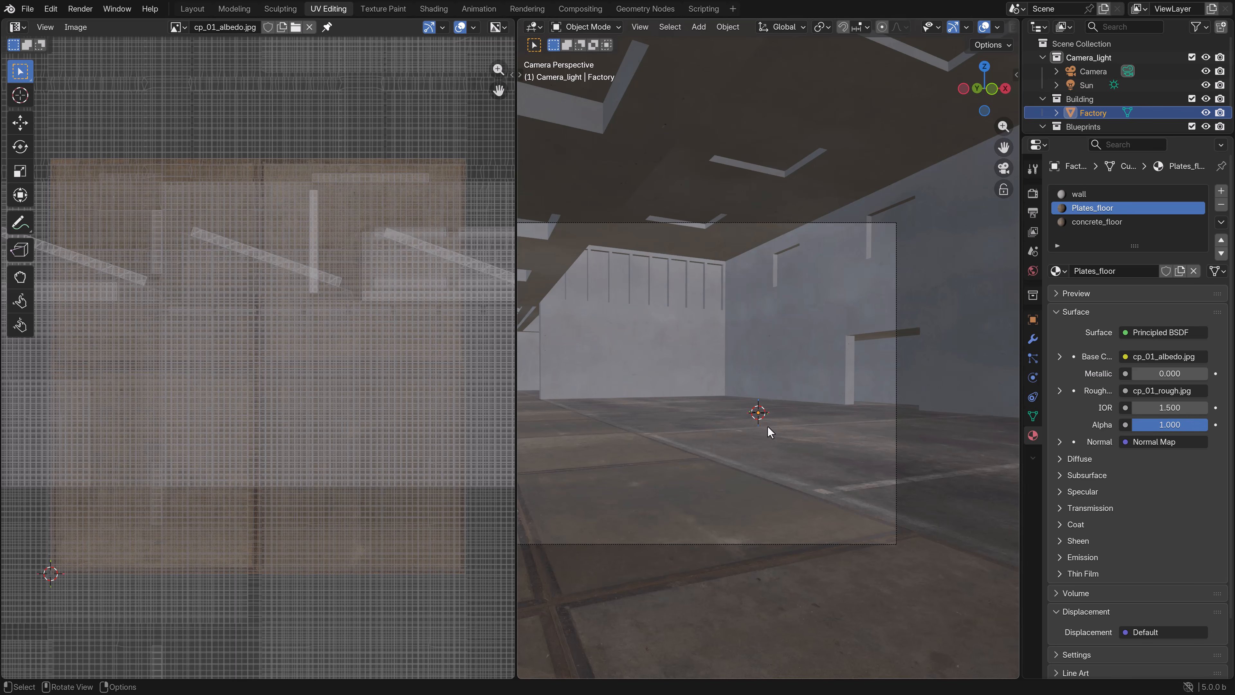
pyautogui.scroll(3, 769, 431)
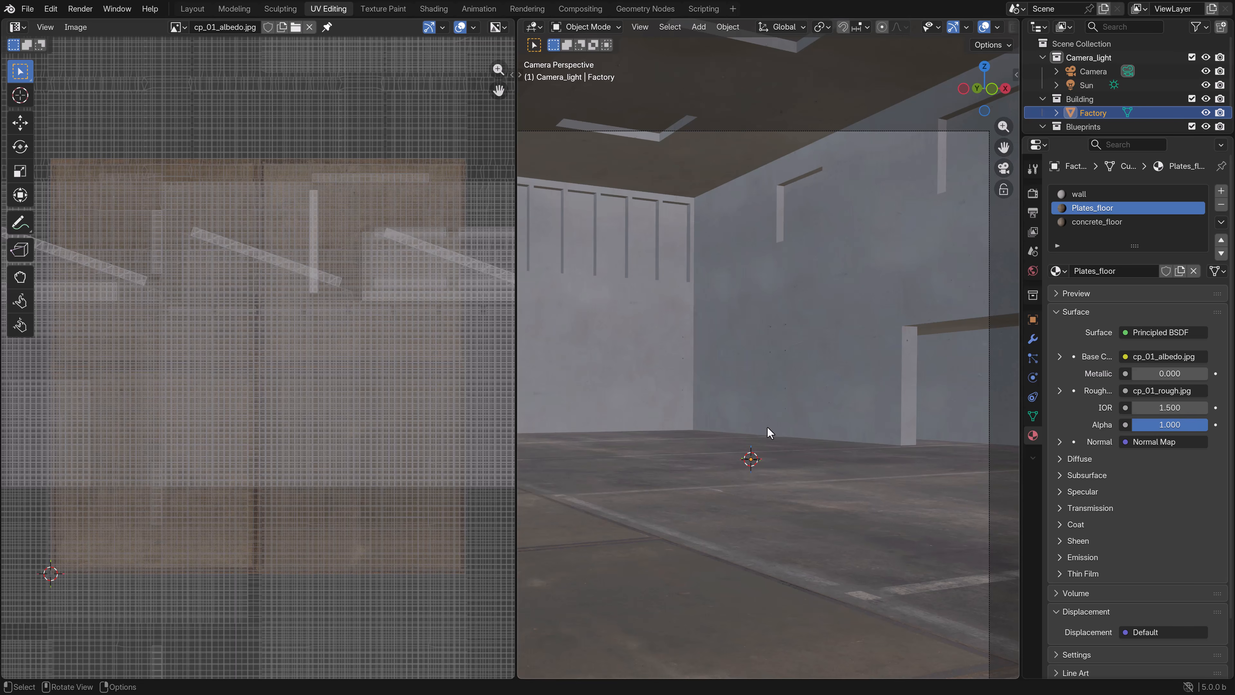
pyautogui.scroll(-2, 769, 432)
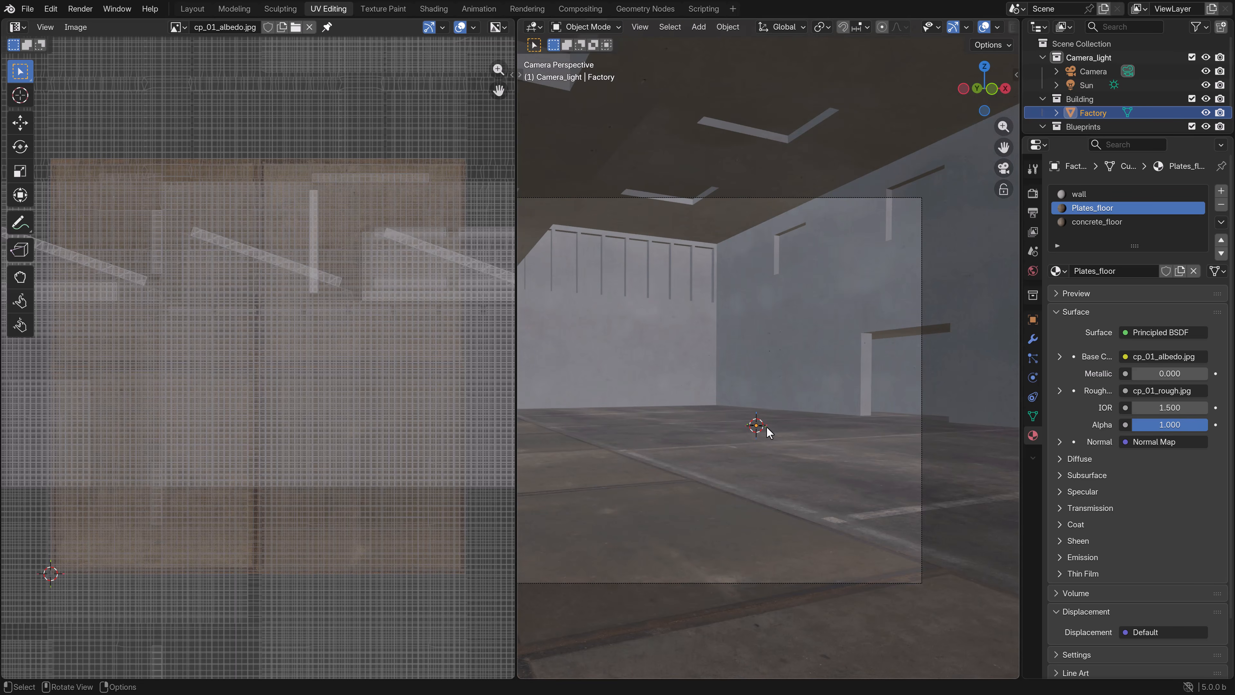
pyautogui.scroll(-3, 769, 432)
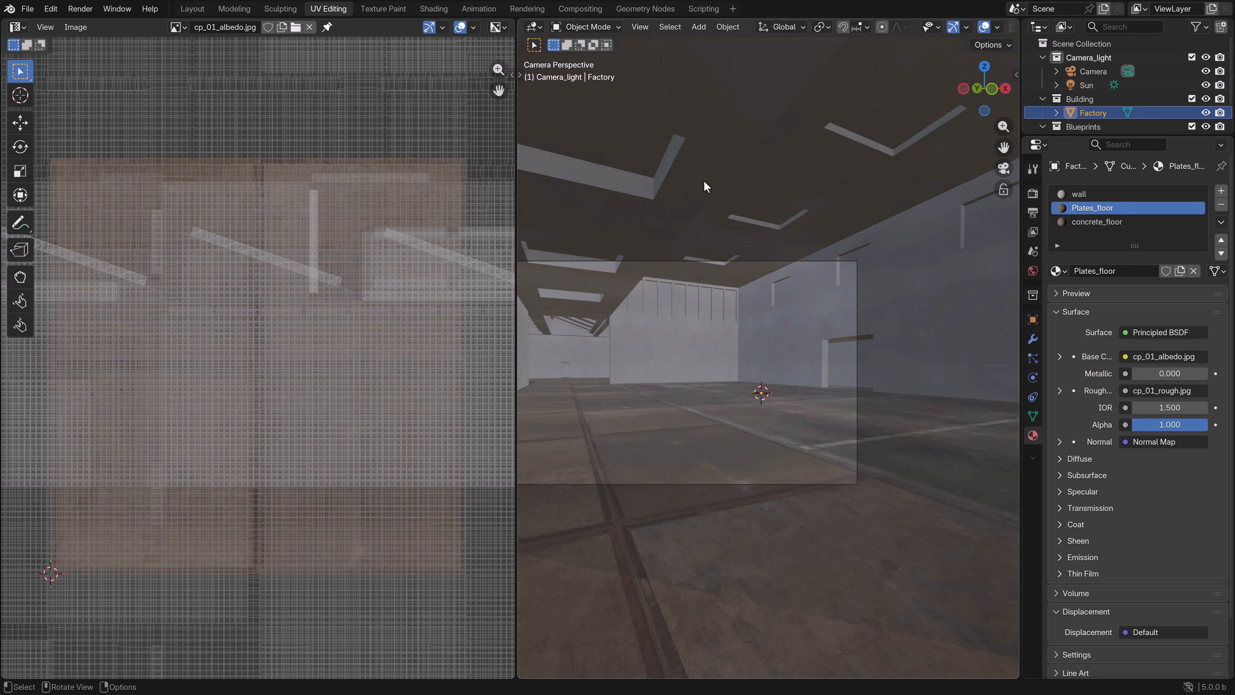
pyautogui.scroll(3, 698, 205)
pyautogui.keyDown('shift'); pyautogui.moveTo(689, 193); pyautogui.dragTo(722, 329, button='middle'); pyautogui.keyUp('shift')
pyautogui.scroll(2, 714, 307)
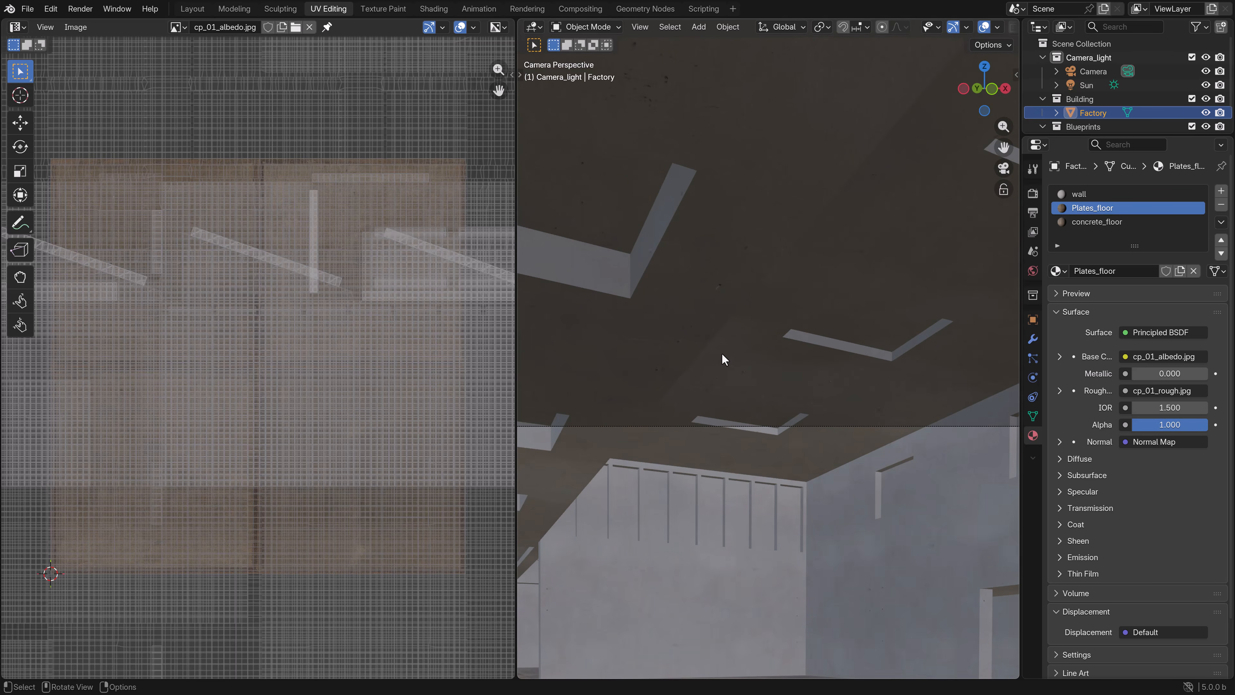
# Step: Add a material slot to the factory with a new material named Roof_Plates, and widen the 3D viewport
pyautogui.press('KP_1')
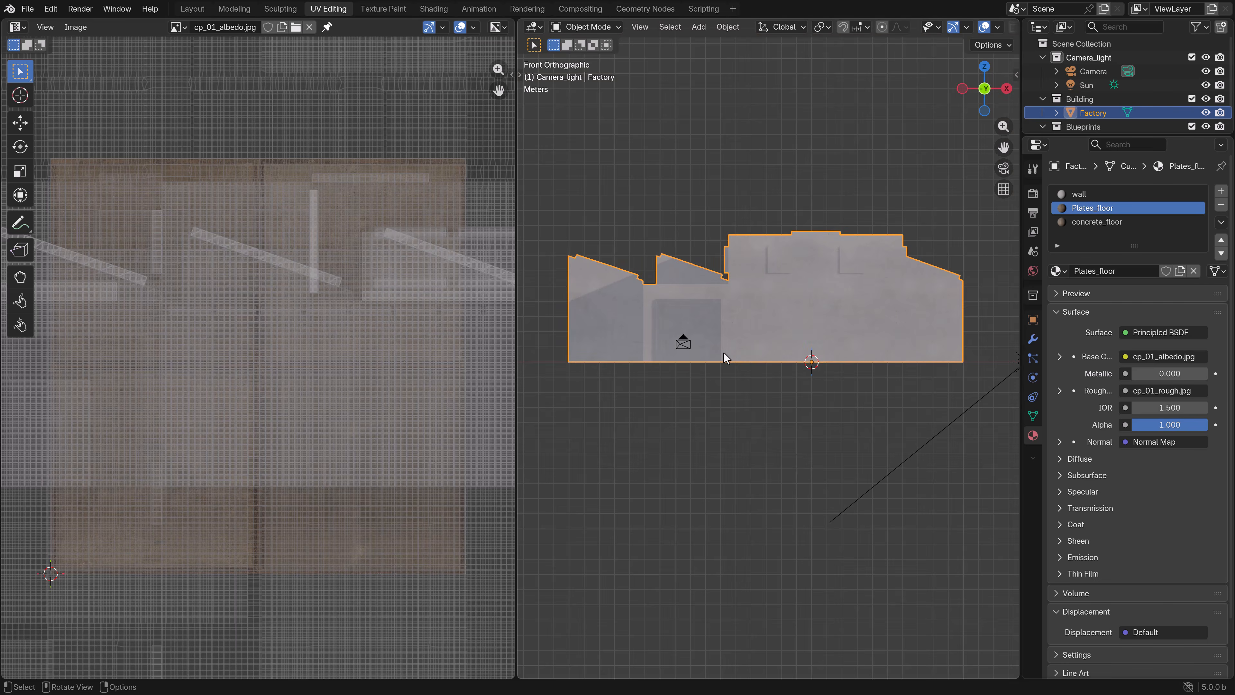
pyautogui.click(1221, 191)
pyautogui.click(1115, 275)
pyautogui.click(1111, 276)
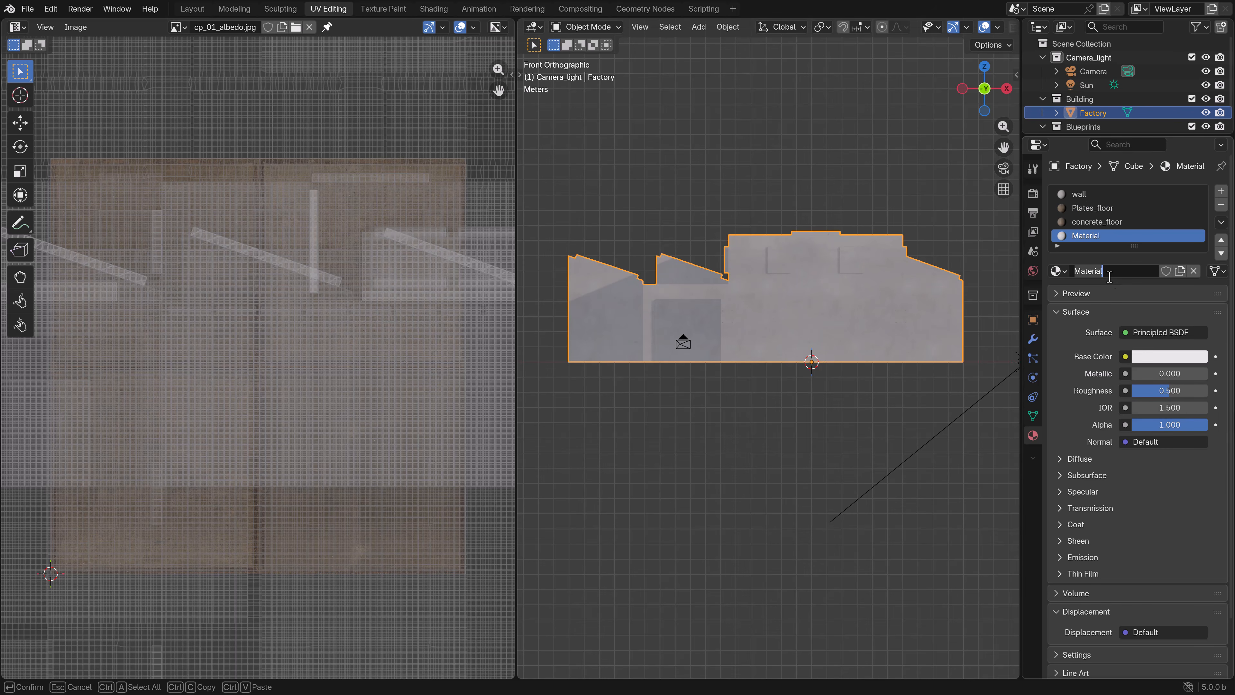
pyautogui.write('ro')
pyautogui.write('of_Plates')
pyautogui.press('Return')
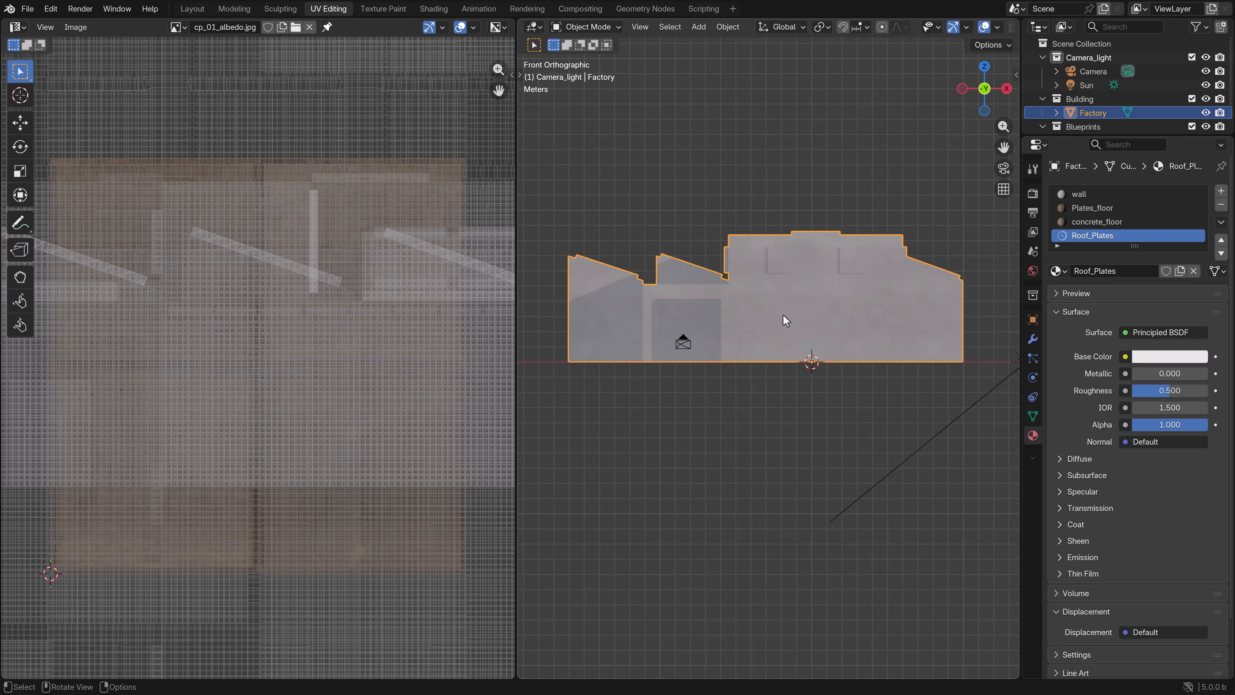
pyautogui.moveTo(519, 312); pyautogui.dragTo(390, 312)
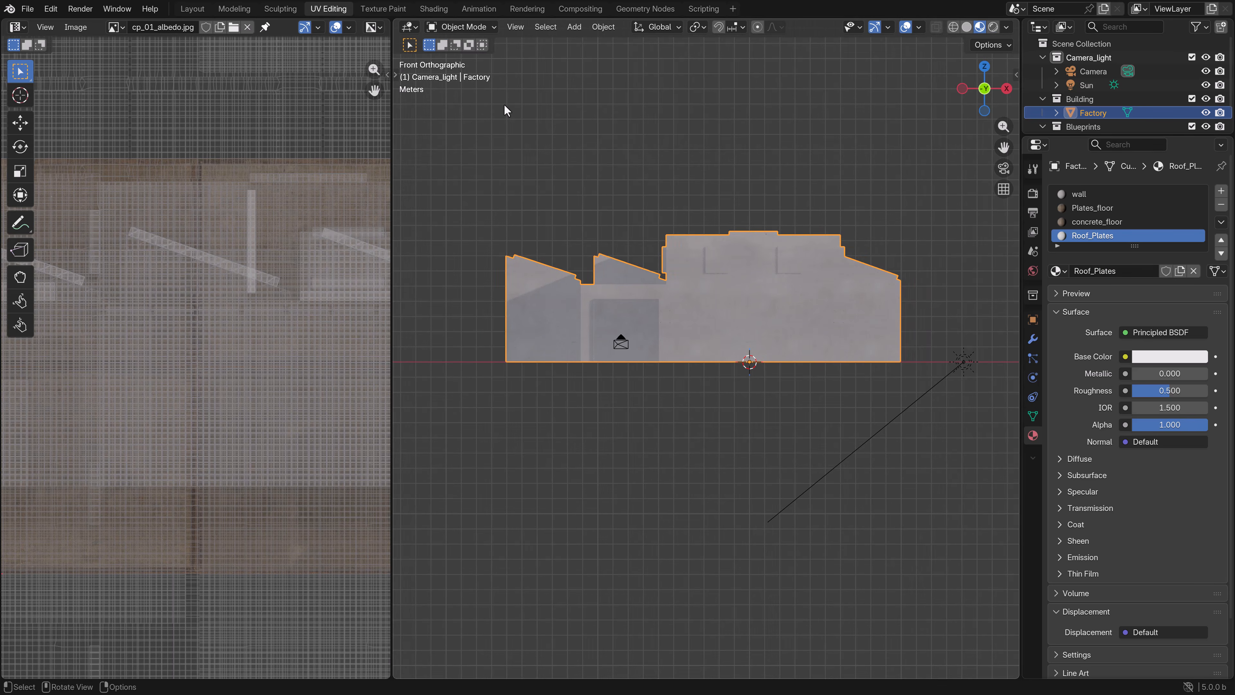
# Step: In the Shading workspace, paste the copied image texture and normal map nodes into the Roof_Plates material
pyautogui.click(433, 8)
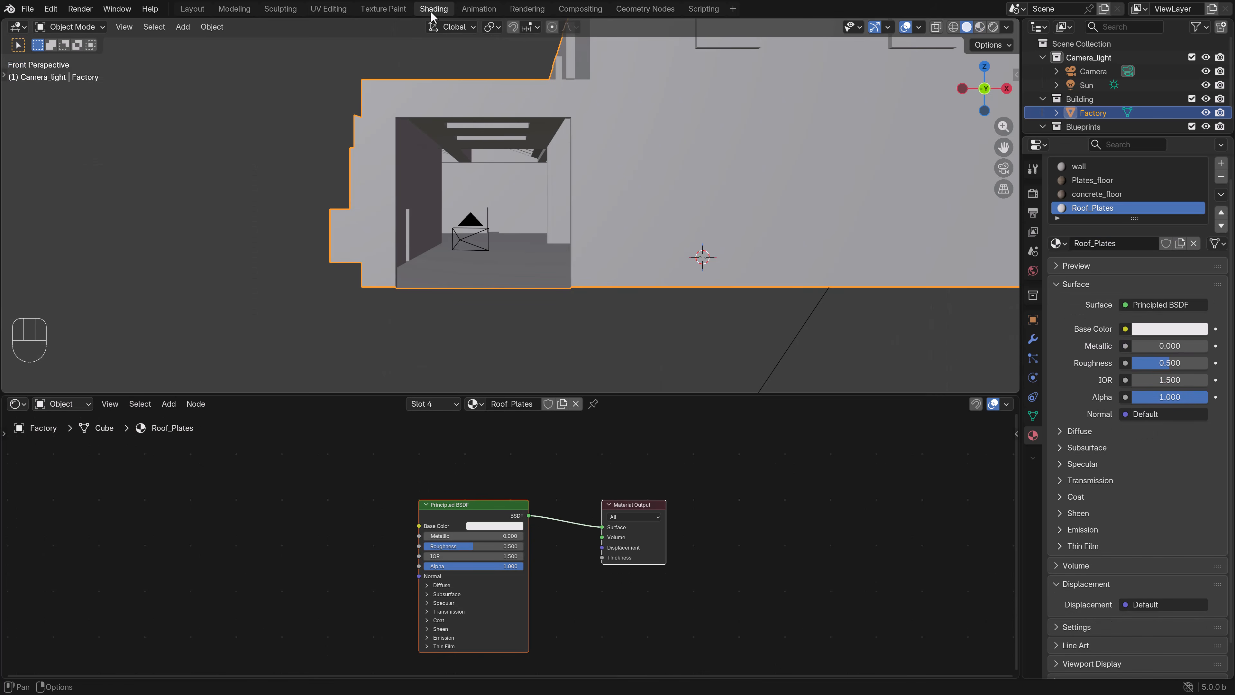
pyautogui.hotkey('ctrl', 'v')
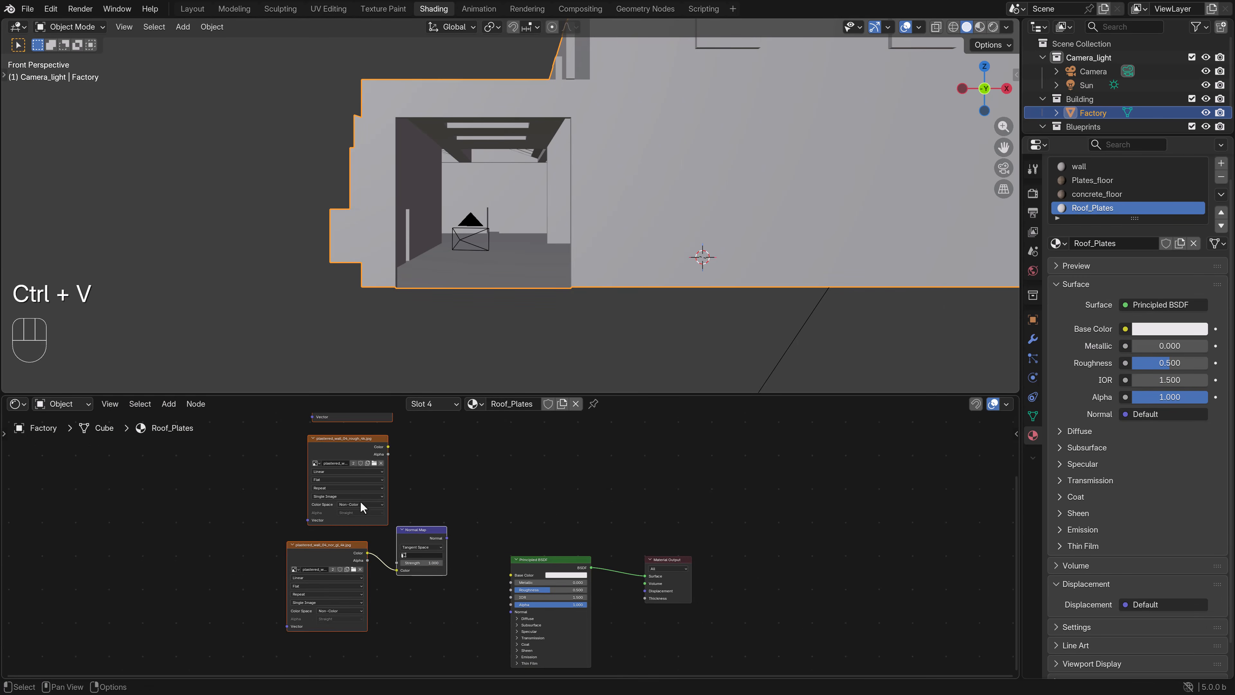
pyautogui.scroll(-2, 418, 486)
pyautogui.scroll(-3, 438, 481)
pyautogui.moveTo(469, 493); pyautogui.dragTo(481, 475, button='middle')
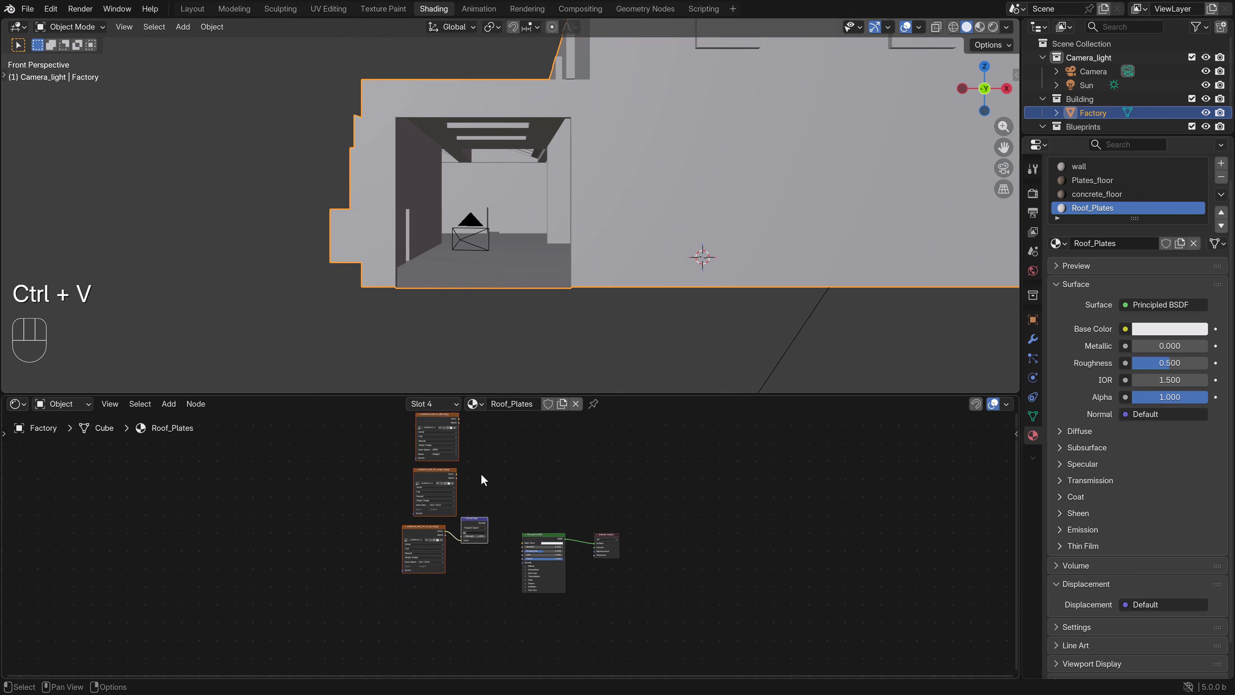
pyautogui.moveTo(447, 471); pyautogui.dragTo(451, 544)
pyautogui.scroll(5, 451, 543)
pyautogui.scroll(2, 452, 549)
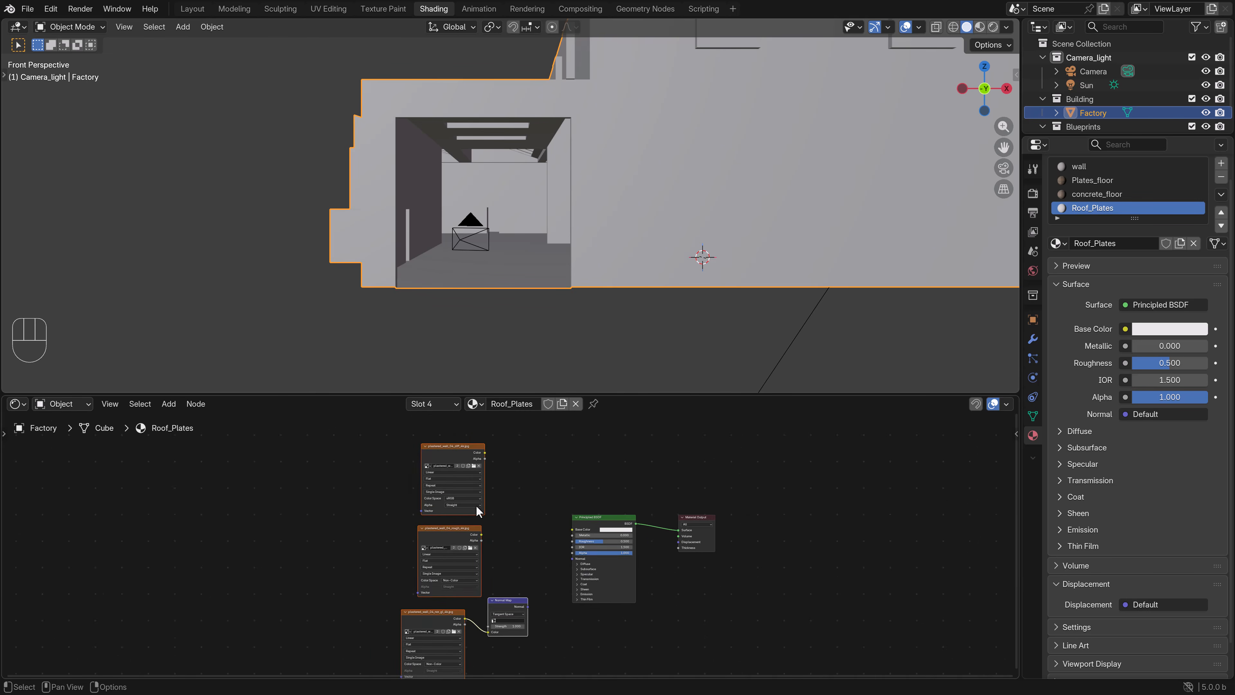
# Step: Load crp_albedo.jpg from the concrete_roof_plates folder into the diffuse texture node and connect its color to Base Color
pyautogui.click(456, 427)
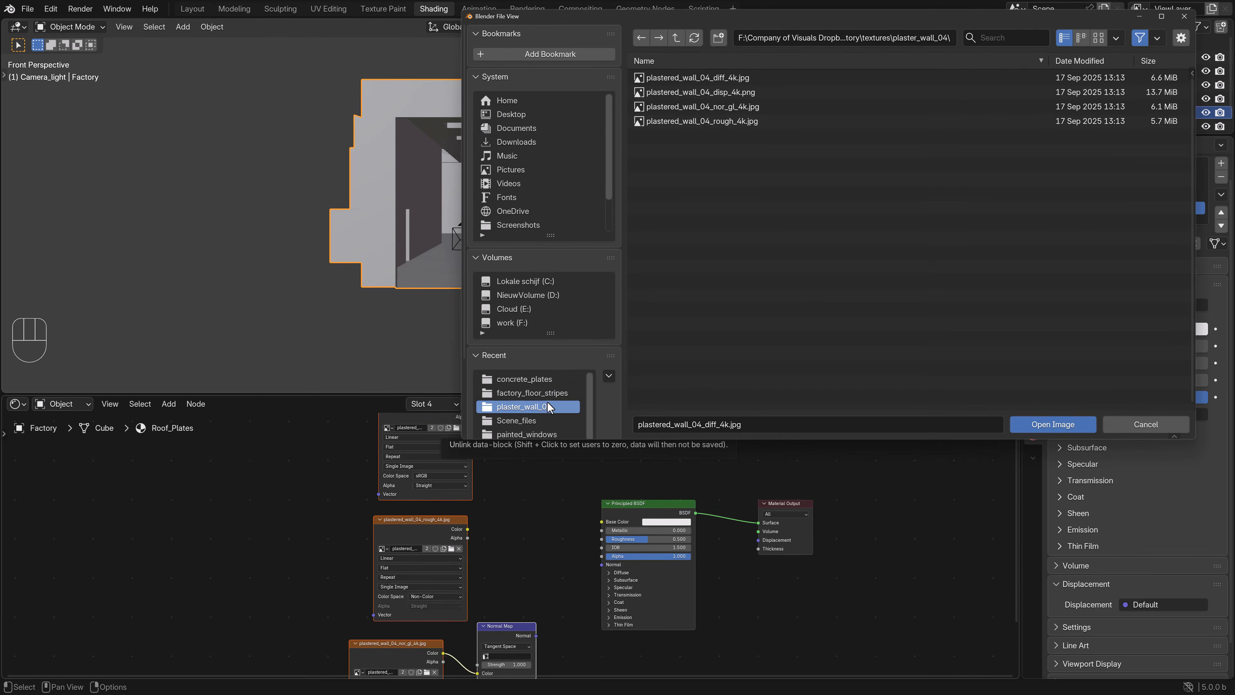
pyautogui.scroll(-1, 546, 416)
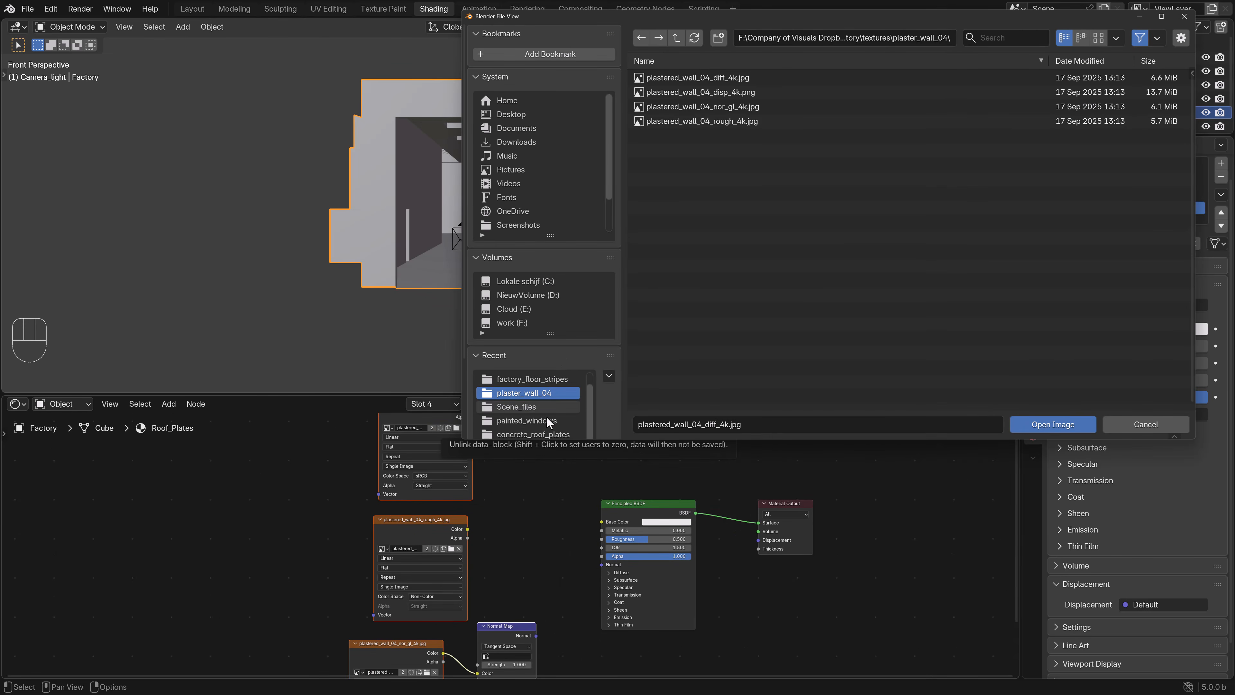
pyautogui.click(538, 434)
pyautogui.doubleClick(686, 79)
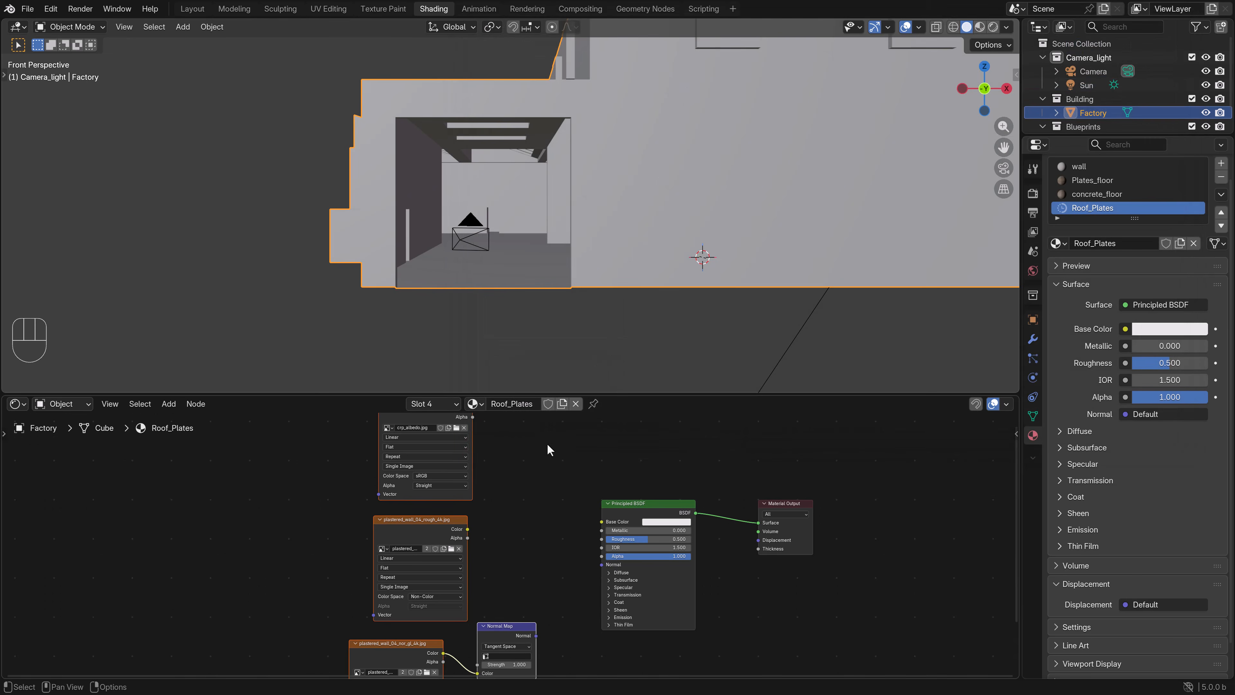
pyautogui.keyDown('shift'); pyautogui.scroll(1, 508, 505); pyautogui.keyUp('shift')
pyautogui.moveTo(475, 430); pyautogui.dragTo(603, 544)
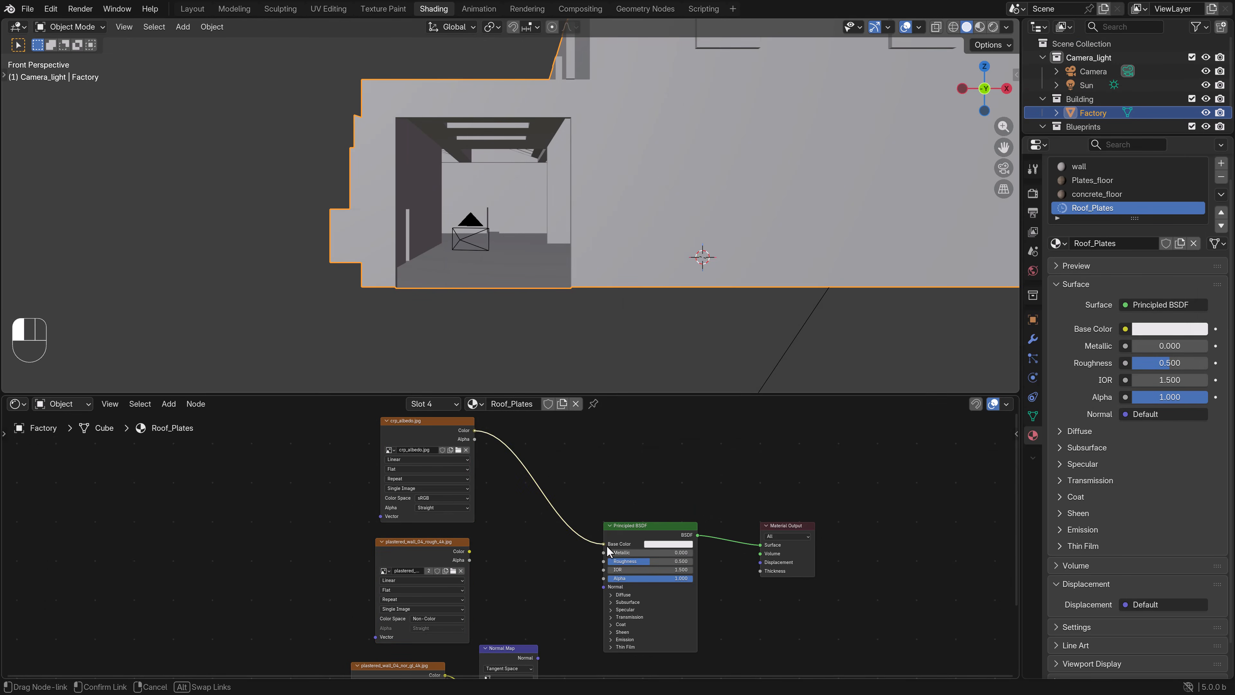
# Step: Load crp_Rough.jpg into the roughness texture node, connect its color to Roughness and set its color space to Non-Color
pyautogui.click(453, 571)
pyautogui.click(523, 393)
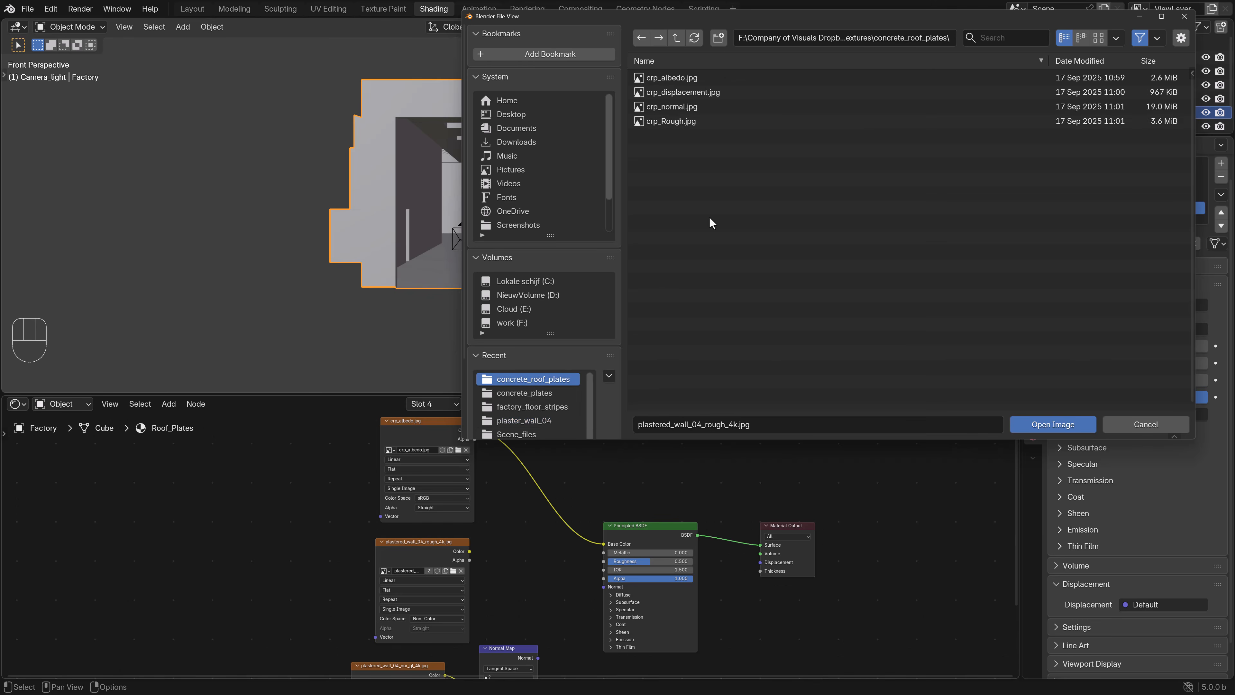
pyautogui.doubleClick(674, 120)
pyautogui.moveTo(469, 552); pyautogui.dragTo(603, 561)
pyautogui.click(425, 621)
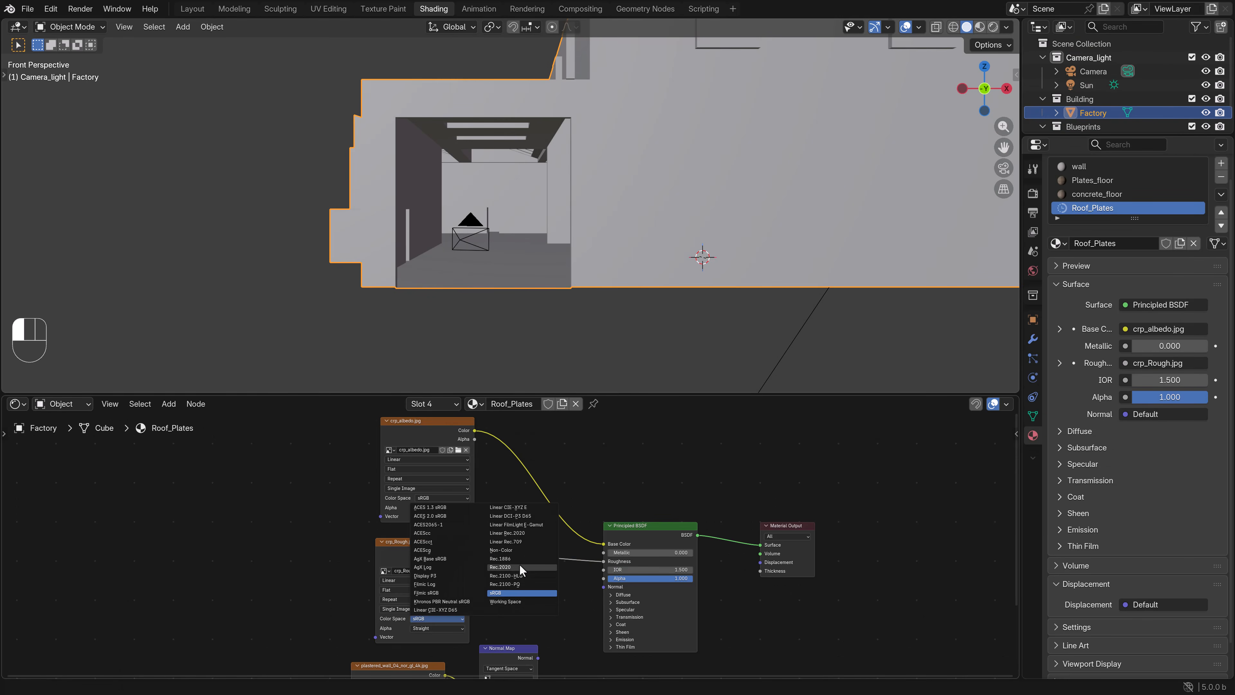
pyautogui.click(518, 555)
# Step: Load crp_normal.jpg into the normal texture node, set its color space to Non-Color and connect the Normal Map to the shader's Normal input
pyautogui.scroll(-5, 535, 541)
pyautogui.hscroll(-3, 535, 541)
pyautogui.click(495, 581)
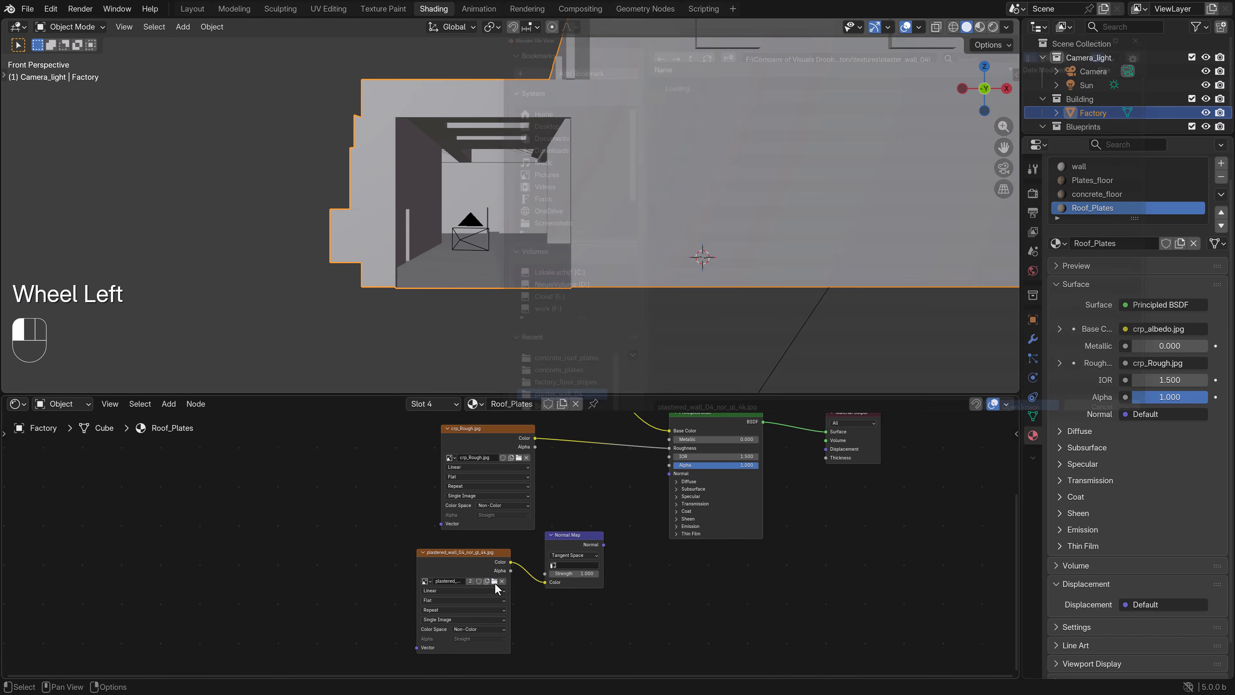
pyautogui.click(528, 379)
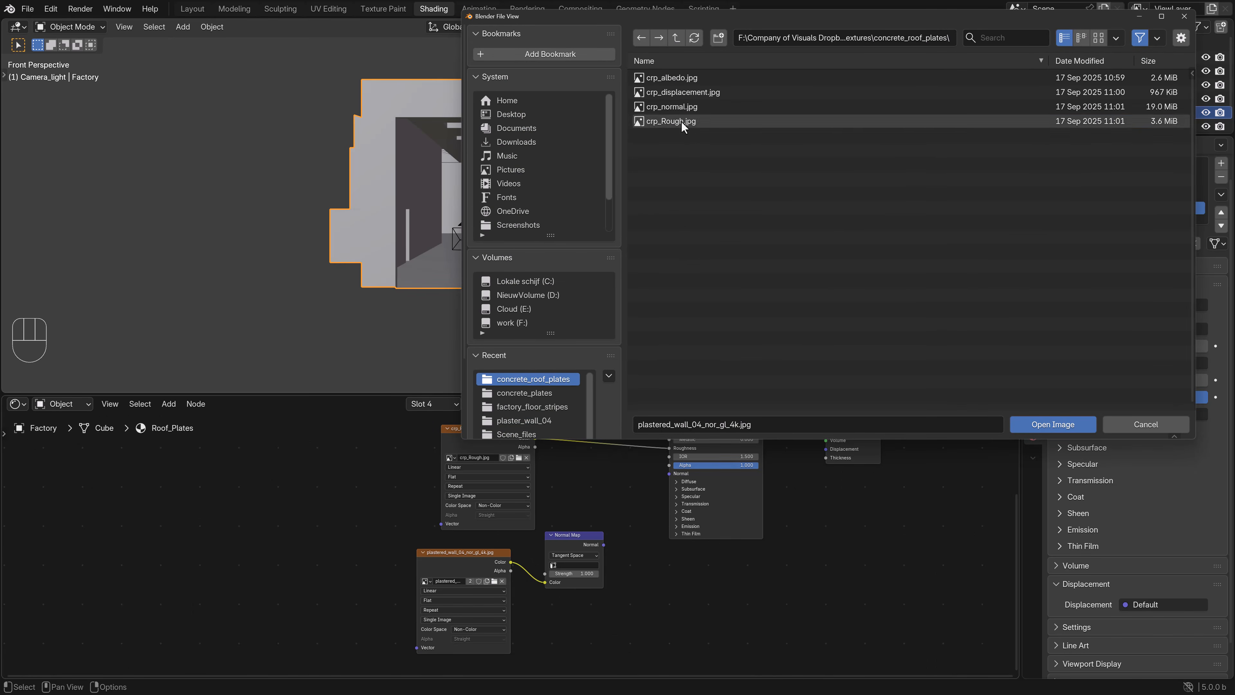
pyautogui.doubleClick(673, 106)
pyautogui.click(479, 629)
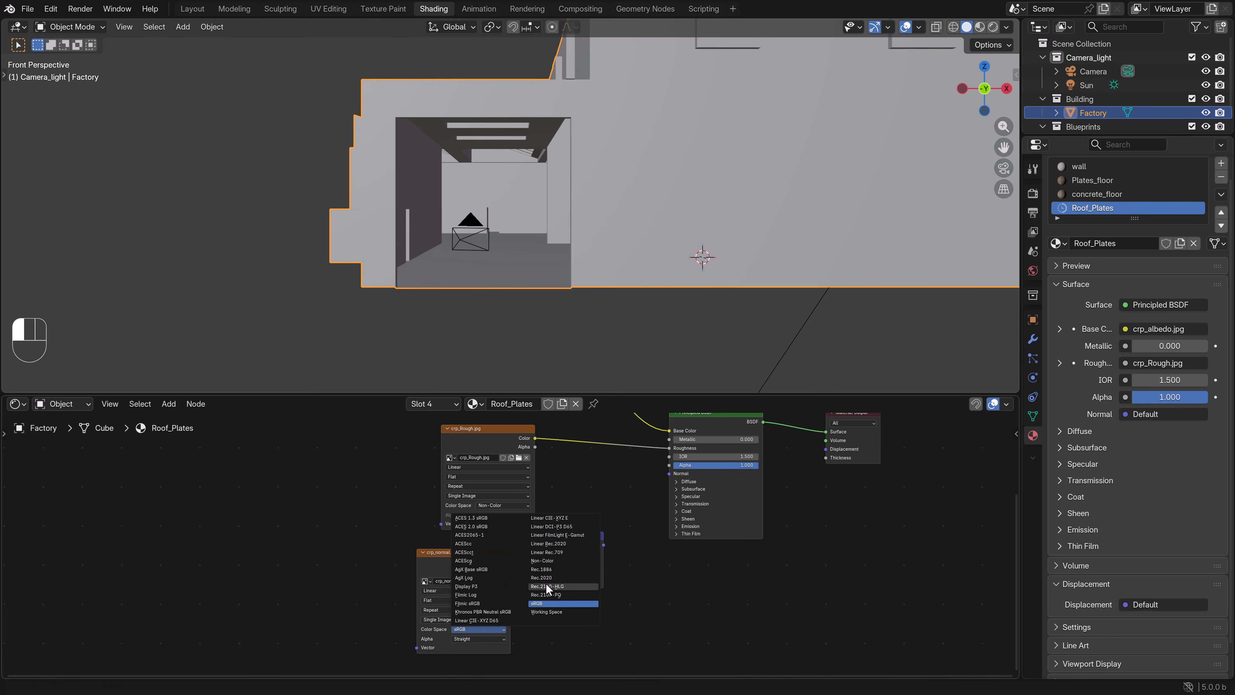
pyautogui.click(579, 571)
pyautogui.moveTo(603, 544); pyautogui.dragTo(668, 483)
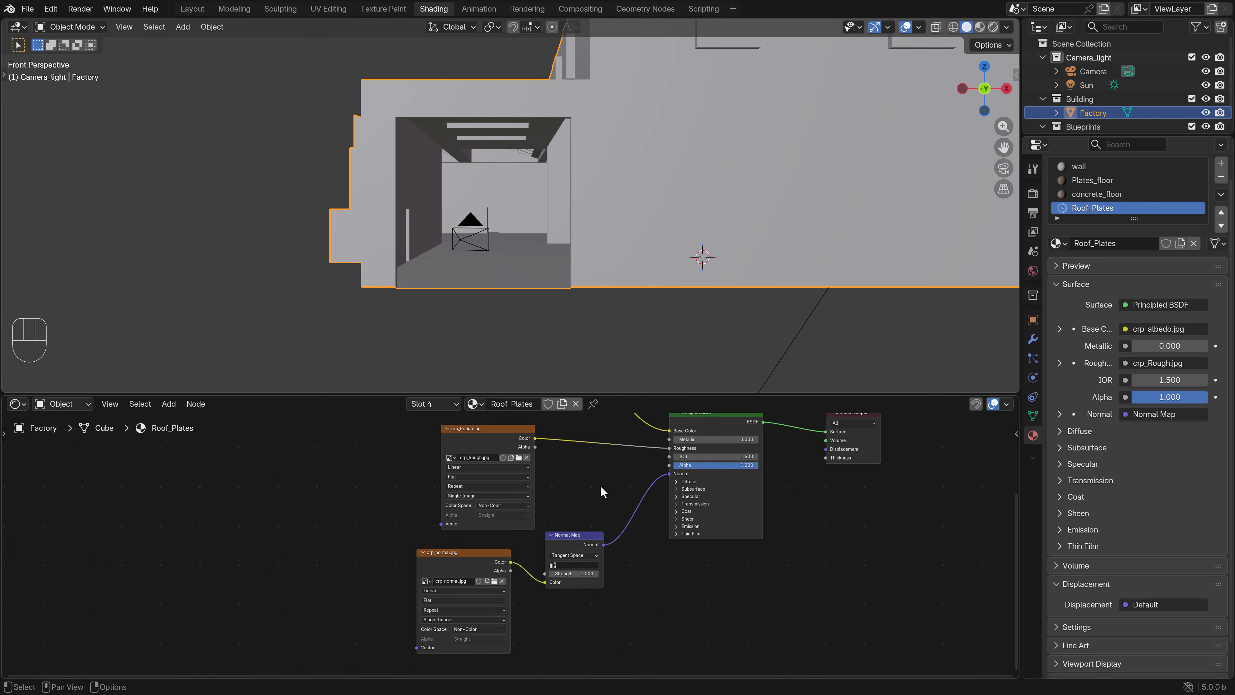
pyautogui.scroll(-2, 584, 492)
pyautogui.moveTo(581, 491); pyautogui.dragTo(574, 551, button='middle')
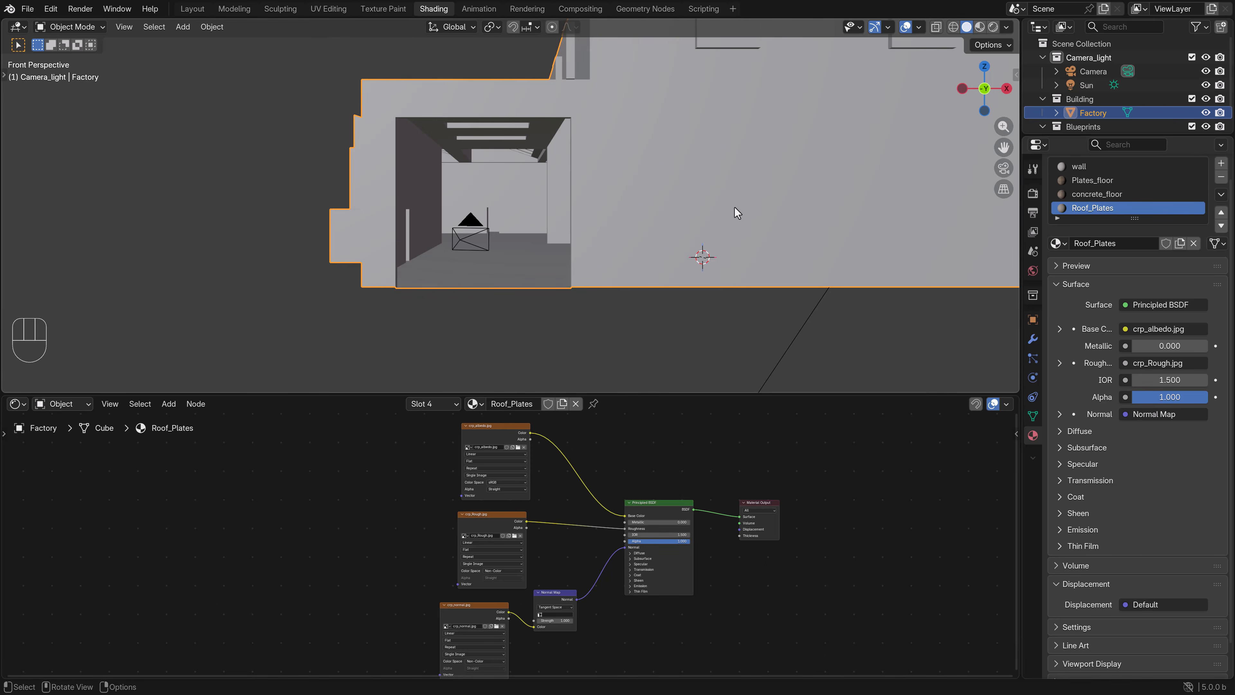
# Step: In Edit Mode, box-select the lower flat roof's vertices at the factory's right end through the wireframe in front view
pyautogui.press('KP_1')
pyautogui.press('Tab')
pyautogui.press('z')
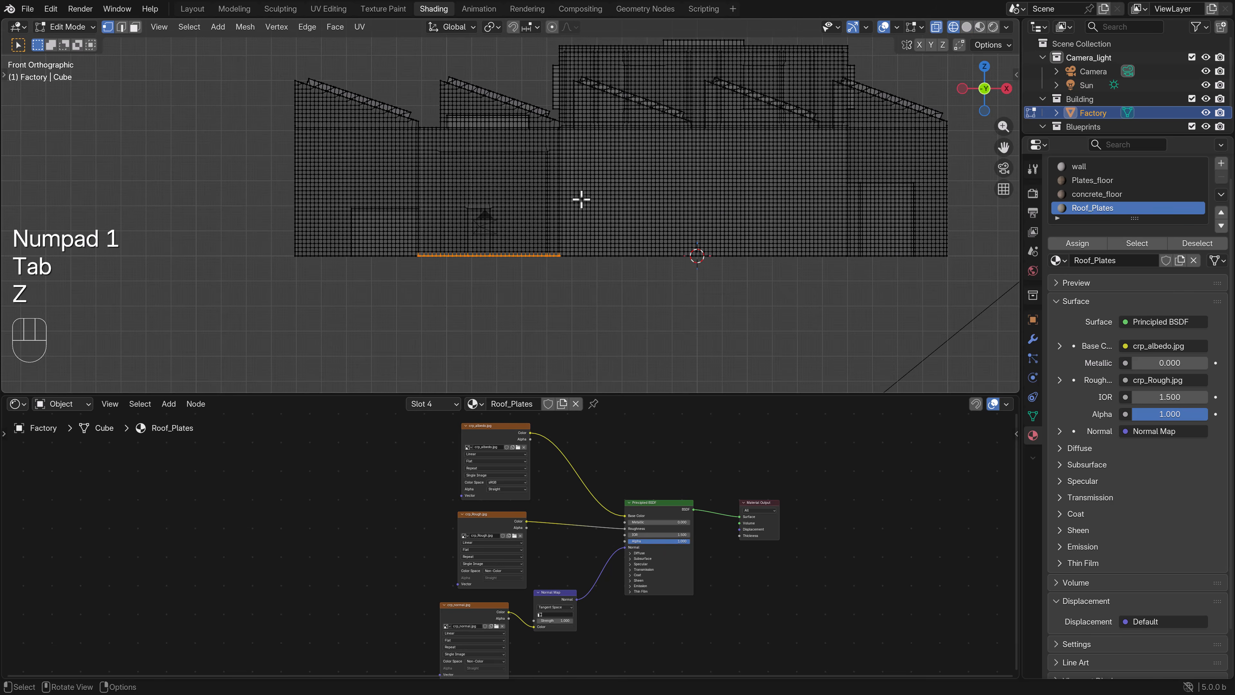
pyautogui.keyDown('shift'); pyautogui.moveTo(579, 198); pyautogui.dragTo(517, 259, button='middle'); pyautogui.keyUp('shift')
pyautogui.keyDown('shift'); pyautogui.moveTo(663, 262); pyautogui.dragTo(637, 268, button='middle'); pyautogui.keyUp('shift')
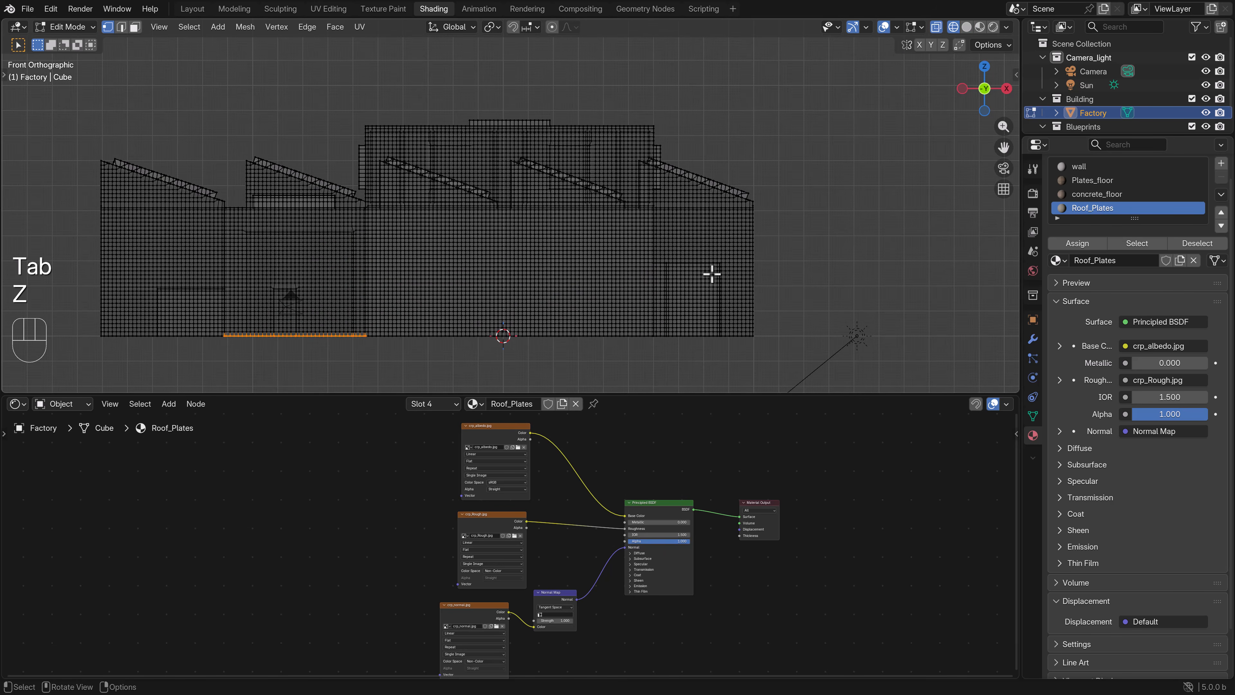
pyautogui.scroll(7, 712, 274)
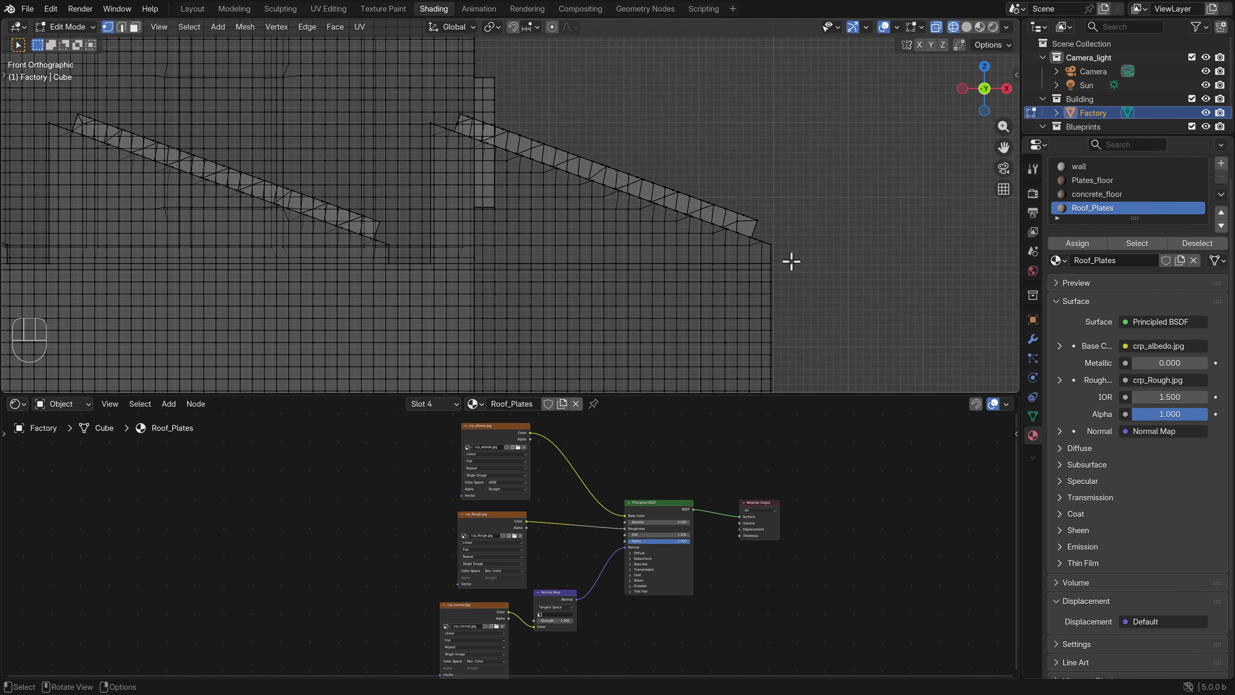
pyautogui.press('b')
pyautogui.moveTo(789, 256); pyautogui.dragTo(608, 271)
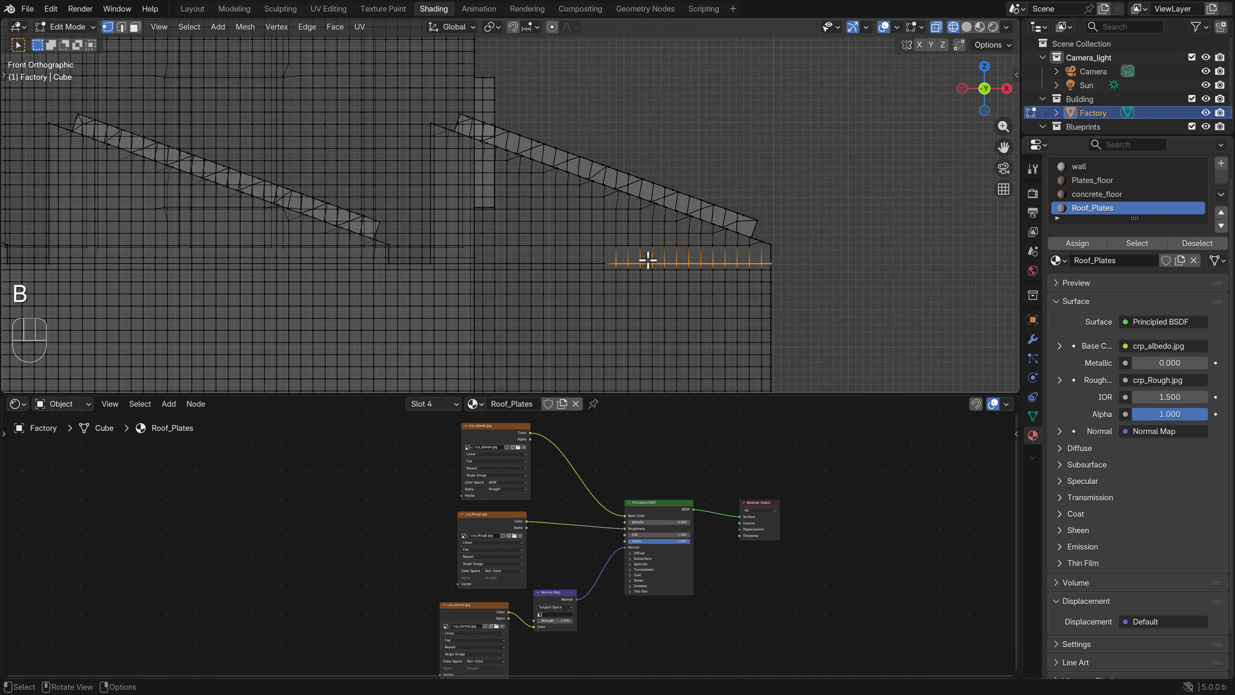
pyautogui.moveTo(647, 261); pyautogui.dragTo(627, 274, button='middle')
pyautogui.hscroll(-1, 627, 274)
pyautogui.press('z')
pyautogui.moveTo(747, 266); pyautogui.dragTo(723, 272, button='middle')
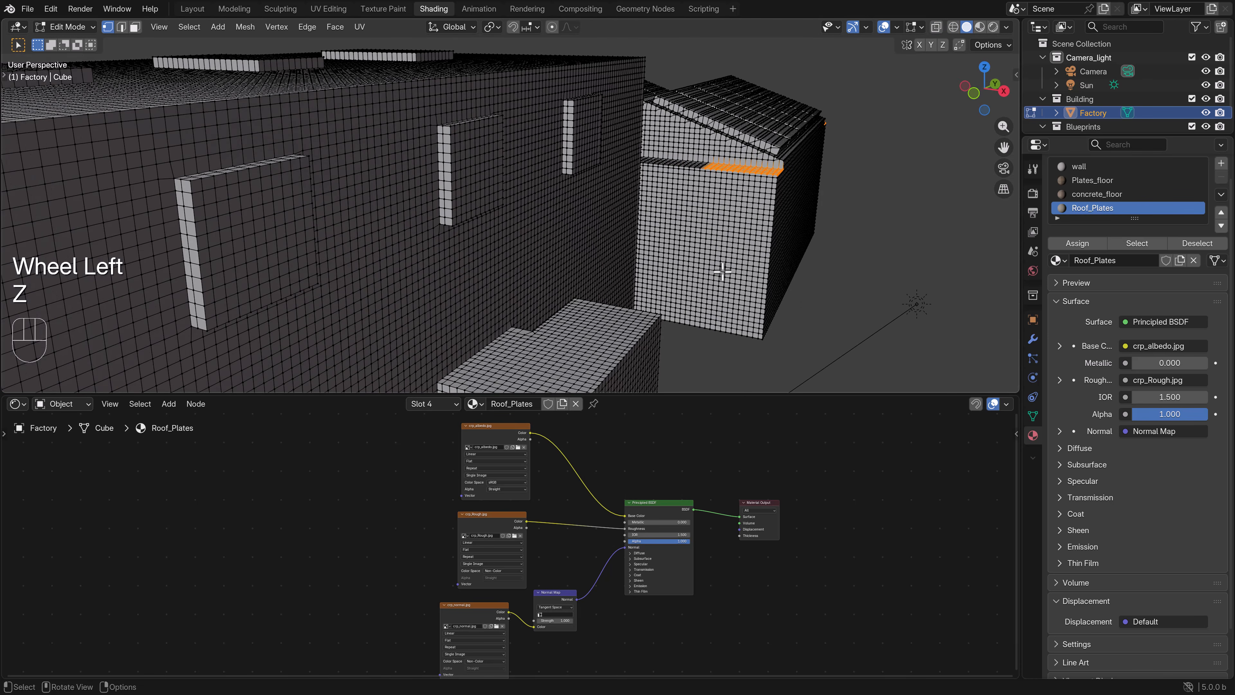
# Step: Extend the selection along the lower flat roof level across the full width of the factory
pyautogui.press('KP_1')
pyautogui.press('z')
pyautogui.press('b')
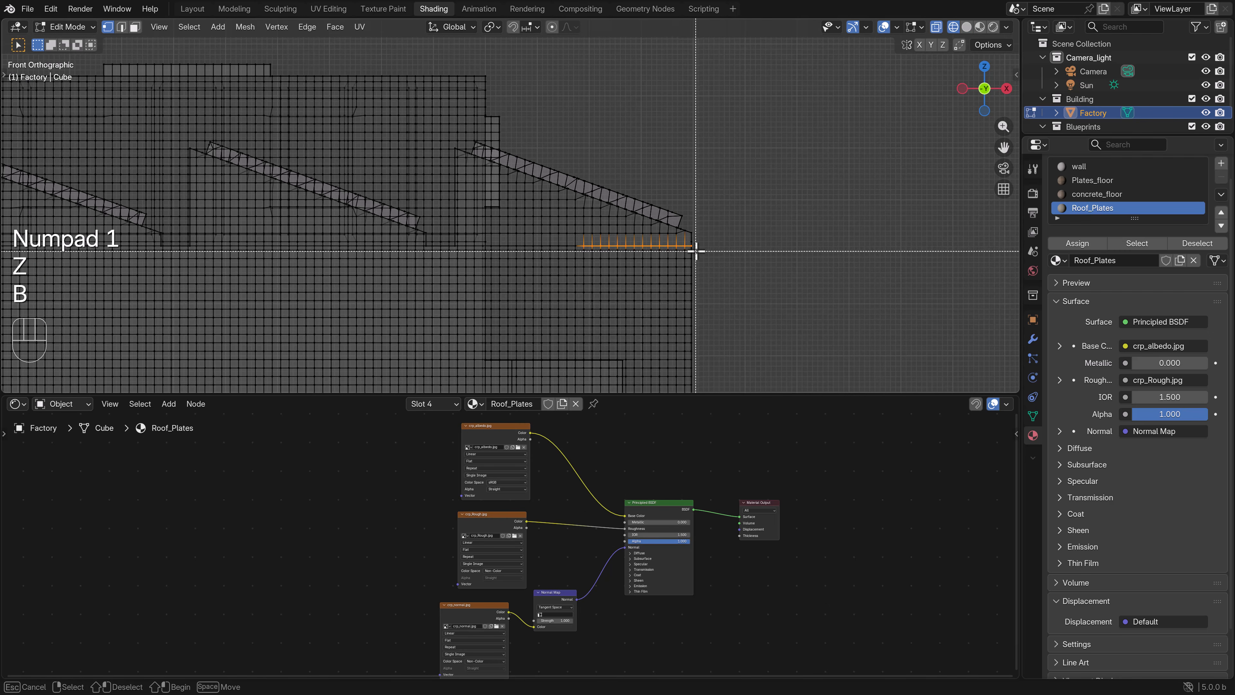
pyautogui.moveTo(701, 248); pyautogui.dragTo(238, 247)
pyautogui.keyDown('shift'); pyautogui.moveTo(238, 246); pyautogui.dragTo(708, 279, button='middle'); pyautogui.keyUp('shift')
pyautogui.press('b')
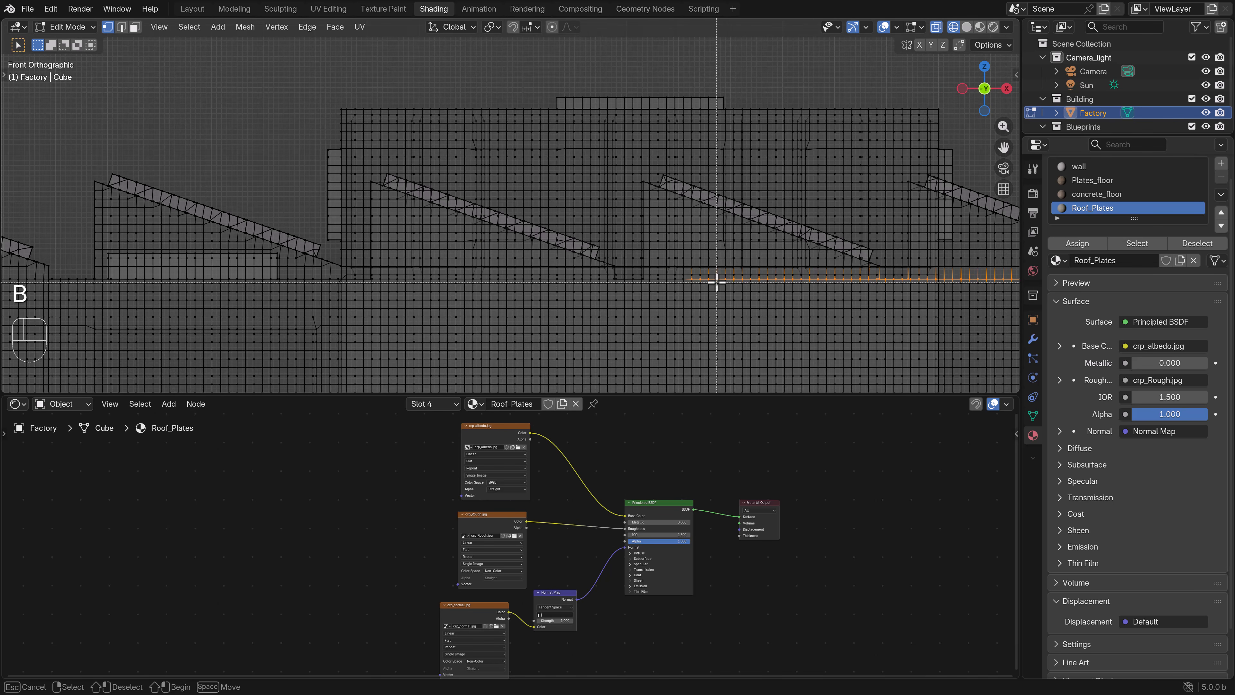
pyautogui.moveTo(715, 280); pyautogui.dragTo(638, 280)
pyautogui.moveTo(260, 278); pyautogui.dragTo(259, 278)
pyautogui.keyDown('shift'); pyautogui.moveTo(259, 278); pyautogui.dragTo(662, 282, button='middle'); pyautogui.keyUp('shift')
pyautogui.press('b')
pyautogui.moveTo(702, 286); pyautogui.dragTo(193, 281)
pyautogui.moveTo(193, 282); pyautogui.dragTo(260, 279, button='middle')
pyautogui.press('z')
pyautogui.scroll(-8, 351, 283)
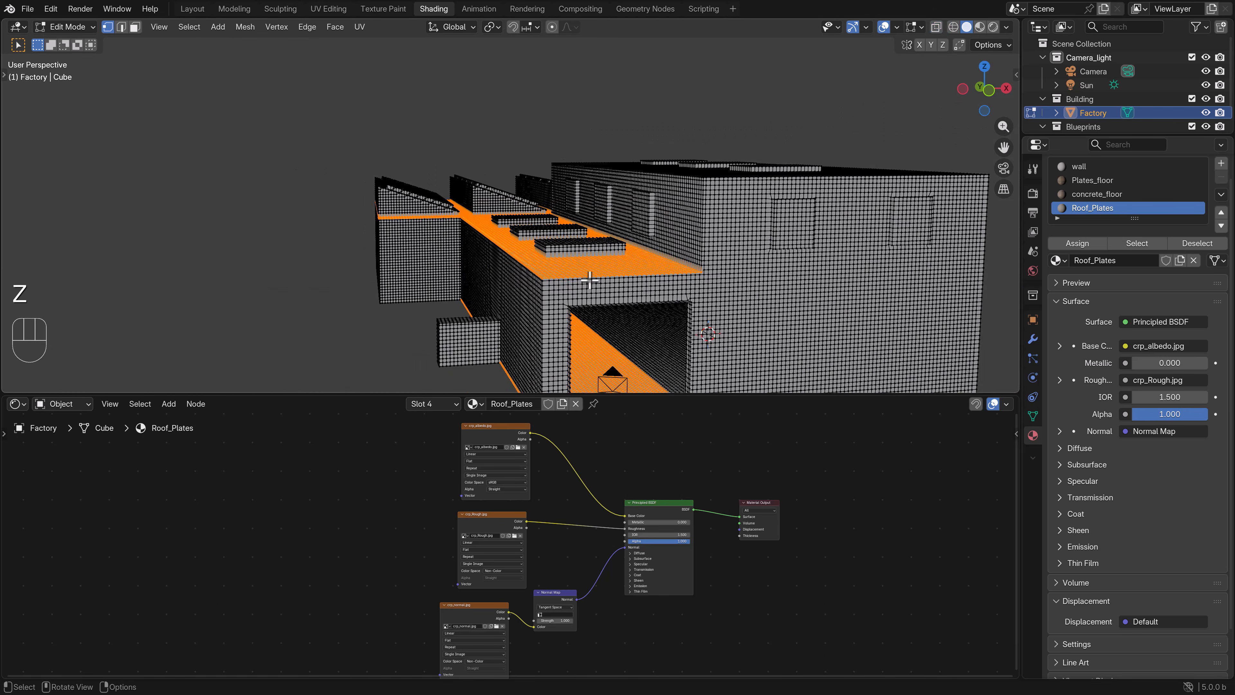
# Step: Deselect the strip of vertices on the outer wall face just below the first sawtooth roof
pyautogui.moveTo(452, 287); pyautogui.dragTo(629, 338, button='middle')
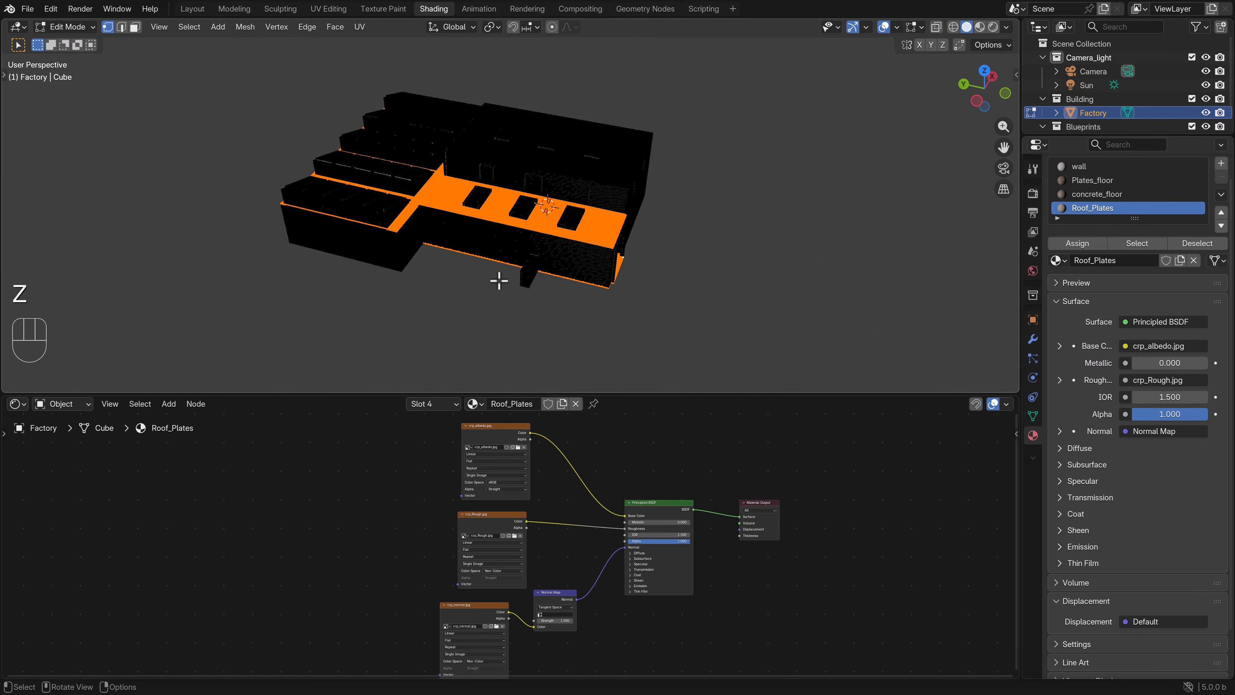
pyautogui.scroll(5, 499, 279)
pyautogui.keyDown('shift'); pyautogui.moveTo(372, 254); pyautogui.dragTo(624, 278, button='middle'); pyautogui.keyUp('shift')
pyautogui.scroll(3, 624, 278)
pyautogui.scroll(-3, 624, 278)
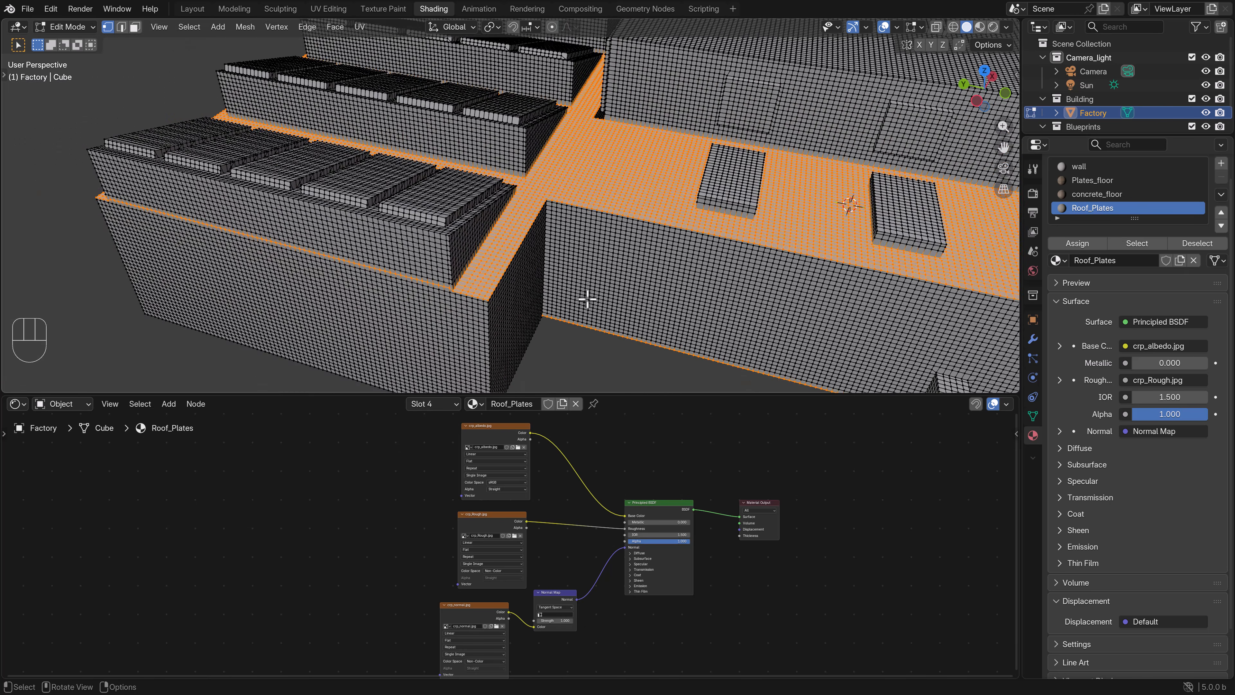
pyautogui.moveTo(479, 301); pyautogui.dragTo(712, 292, button='middle')
pyautogui.press('b')
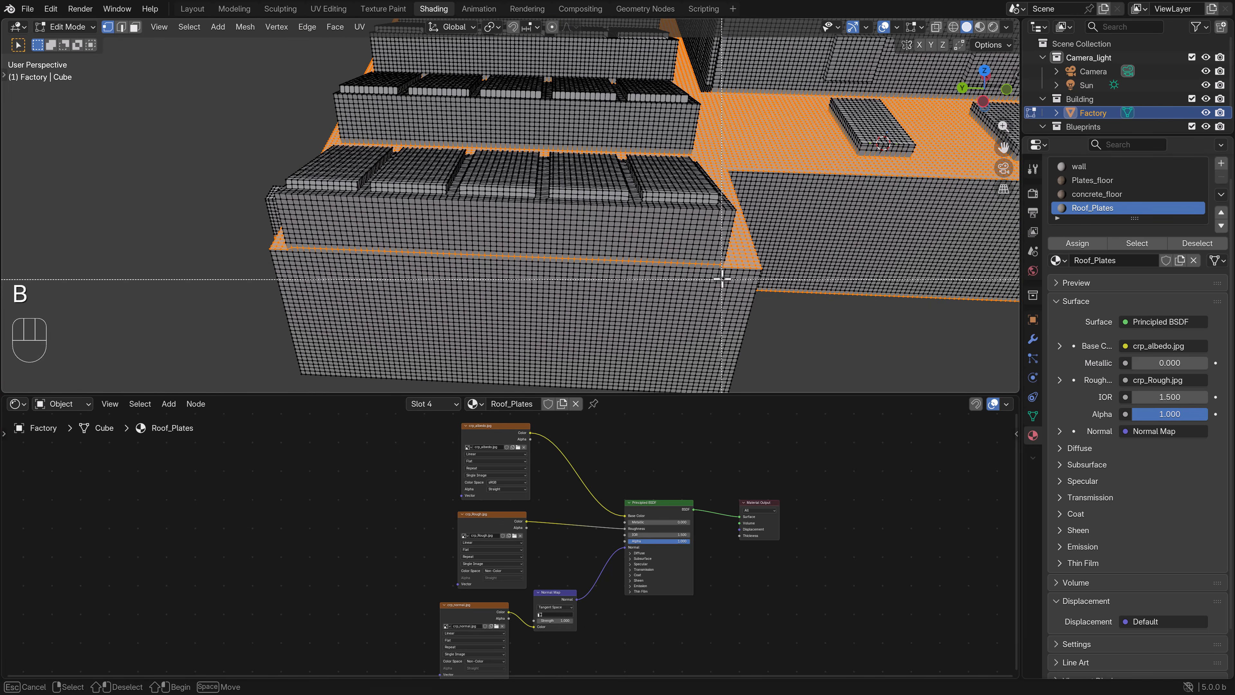
pyautogui.moveTo(290, 238); pyautogui.dragTo(295, 240, button='middle')
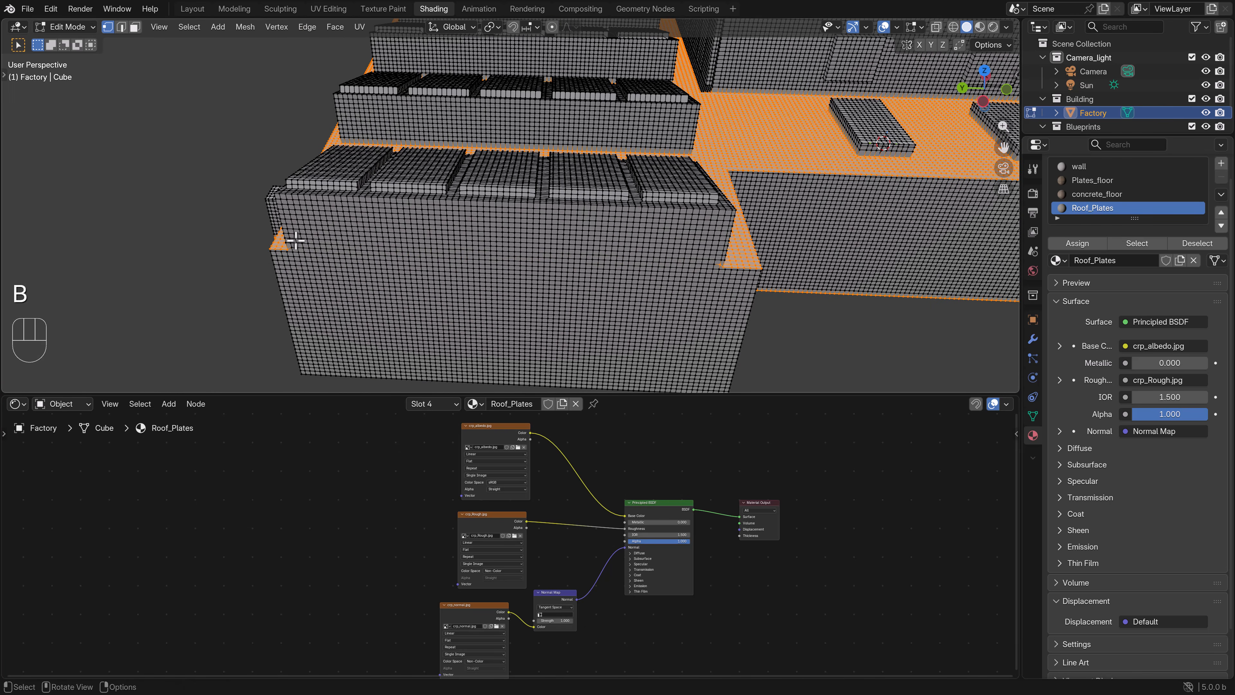
pyautogui.scroll(2, 747, 287)
pyautogui.press('b')
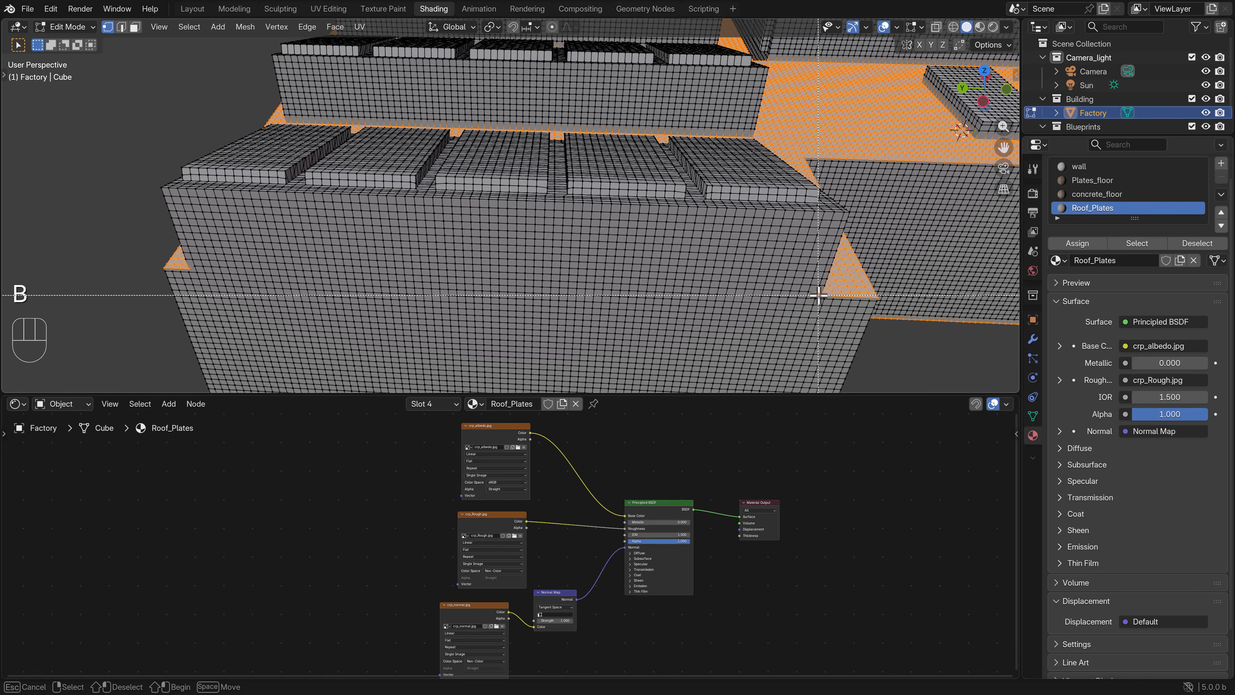
pyautogui.moveTo(818, 296); pyautogui.dragTo(639, 284, button='middle')
pyautogui.scroll(-6, 808, 286)
pyautogui.press('KP_1')
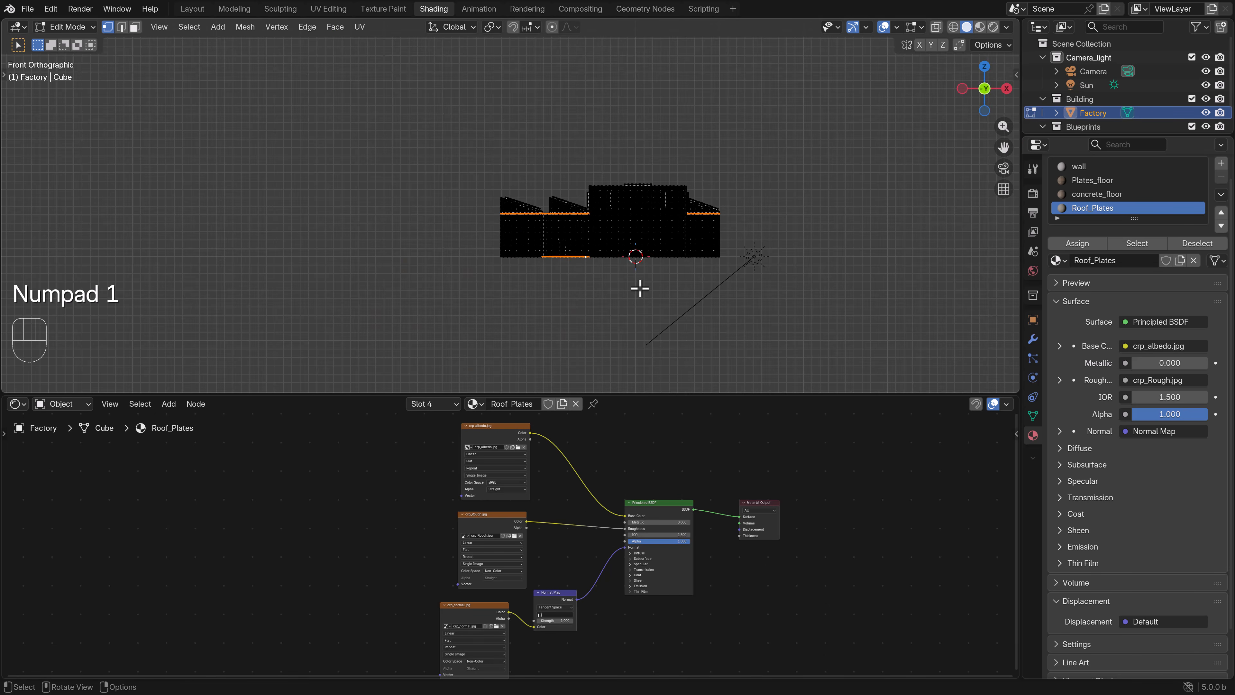
# Step: Add the flat top of the tall central block to the selection by box-selecting its vertices in front-view wireframe
pyautogui.keyDown('shift'); pyautogui.hscroll(-3, 560, 305); pyautogui.keyUp('shift')
pyautogui.keyDown('shift'); pyautogui.moveTo(560, 305); pyautogui.dragTo(520, 318, button='middle'); pyautogui.keyUp('shift')
pyautogui.scroll(4, 521, 319)
pyautogui.press('z')
pyautogui.scroll(6, 722, 276)
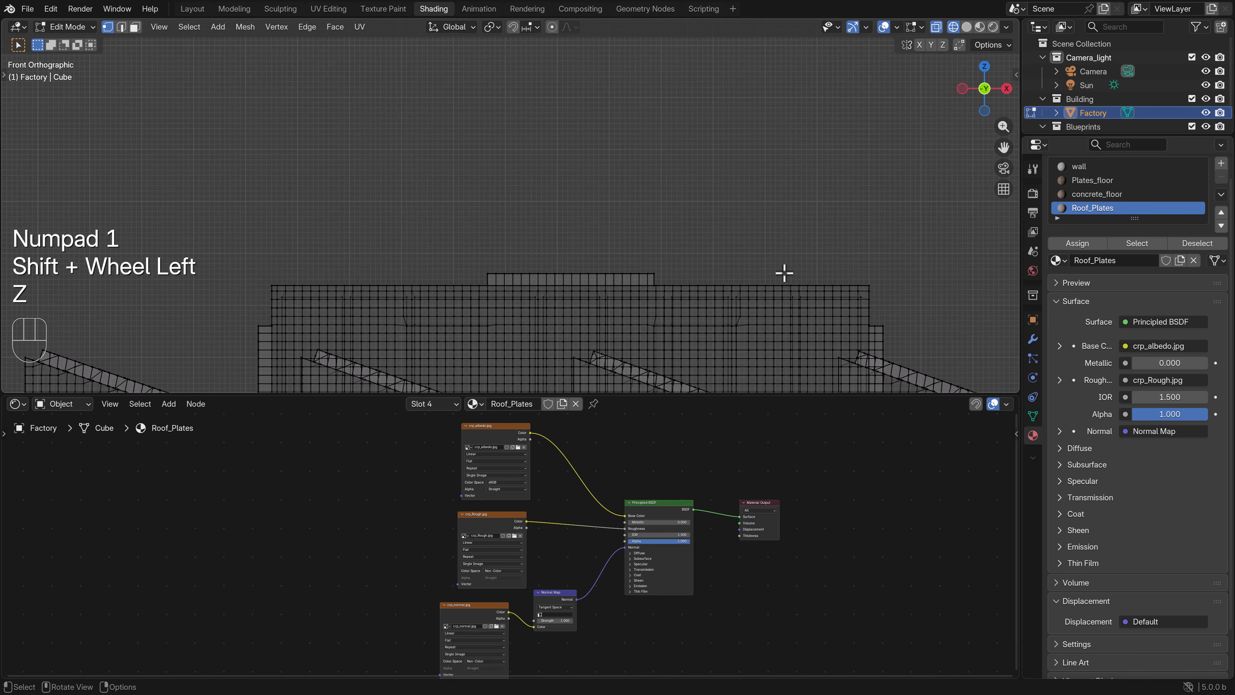
pyautogui.press('b')
pyautogui.moveTo(875, 288); pyautogui.dragTo(158, 280)
pyautogui.press('z')
pyautogui.moveTo(336, 297)
pyautogui.mouseDown(button='middle')
pyautogui.moveTo(422, 278)
pyautogui.moveTo(449, 289)
pyautogui.moveTo(477, 269)
pyautogui.moveTo(588, 317)
pyautogui.moveTo(655, 303)
pyautogui.moveTo(477, 292)
pyautogui.moveTo(422, 180)
pyautogui.mouseUp(button='middle')
pyautogui.scroll(-4, 422, 179)
pyautogui.moveTo(493, 284)
pyautogui.keyDown('shift'); pyautogui.mouseDown(button='middle')
pyautogui.moveTo(430, 231)
pyautogui.moveTo(461, 246)
pyautogui.moveTo(252, 216)
pyautogui.moveTo(312, 250)
pyautogui.mouseUp(button='middle'); pyautogui.keyUp('shift')
# Step: Remove the ground-floor vertices from the selection in front-view wireframe, keeping only the flat roof surfaces selected
pyautogui.press('KP_1')
pyautogui.press('z')
pyautogui.click(311, 234)
pyautogui.press('b')
pyautogui.press('z')
pyautogui.click(449, 266)
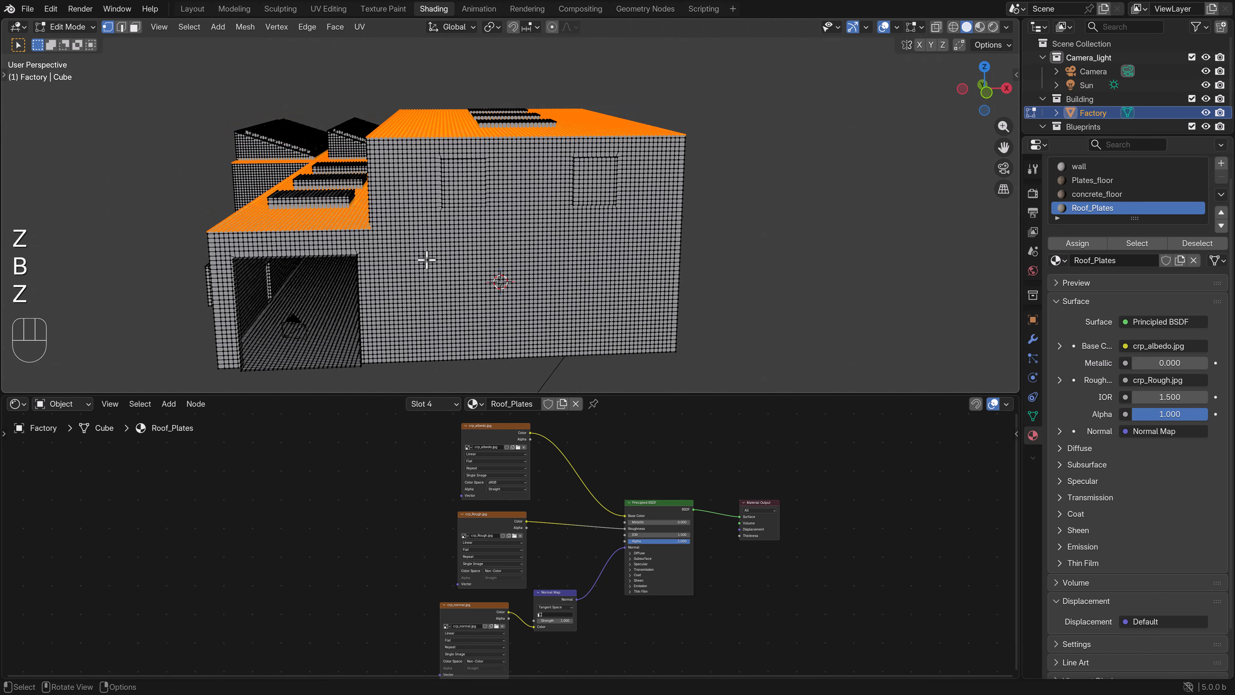
pyautogui.press('KP_1')
pyautogui.press('z')
pyautogui.click(505, 270)
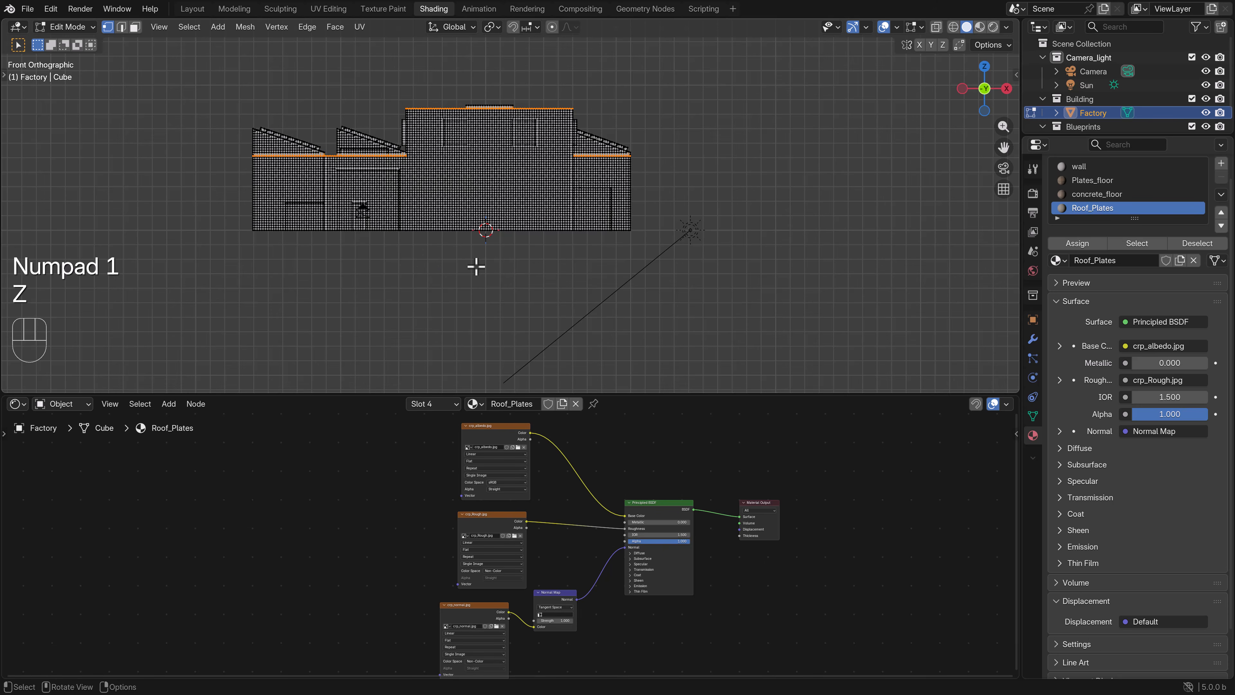
pyautogui.press('b')
pyautogui.moveTo(455, 280); pyautogui.dragTo(425, 258)
pyautogui.moveTo(424, 258); pyautogui.dragTo(219, 241, button='middle')
pyautogui.moveTo(303, 281); pyautogui.dragTo(355, 297, button='middle')
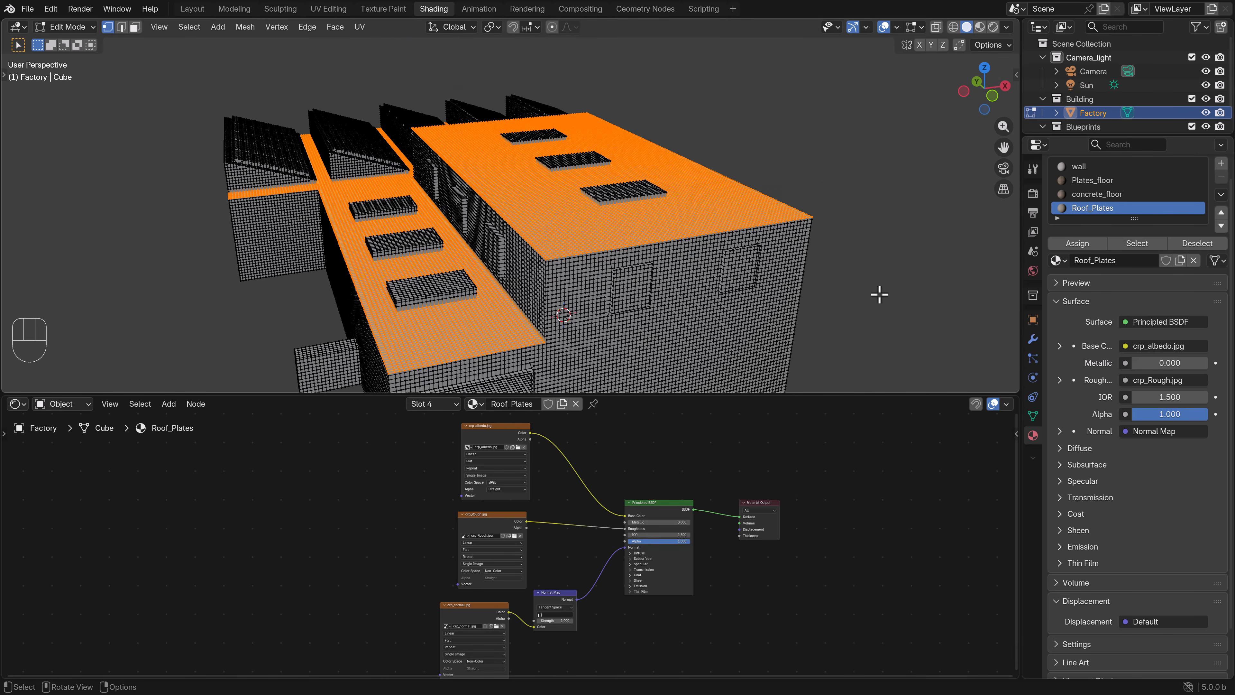
# Step: Assign the Roof_Plates material to the selected roof faces and preview the ceiling through the camera in Material Preview shading
pyautogui.click(1076, 242)
pyautogui.press('KP_0')
pyautogui.press('Tab')
pyautogui.scroll(-1, 501, 146)
pyautogui.keyDown('shift'); pyautogui.moveTo(491, 132); pyautogui.dragTo(491, 238, button='middle'); pyautogui.keyUp('shift')
pyautogui.press('z')
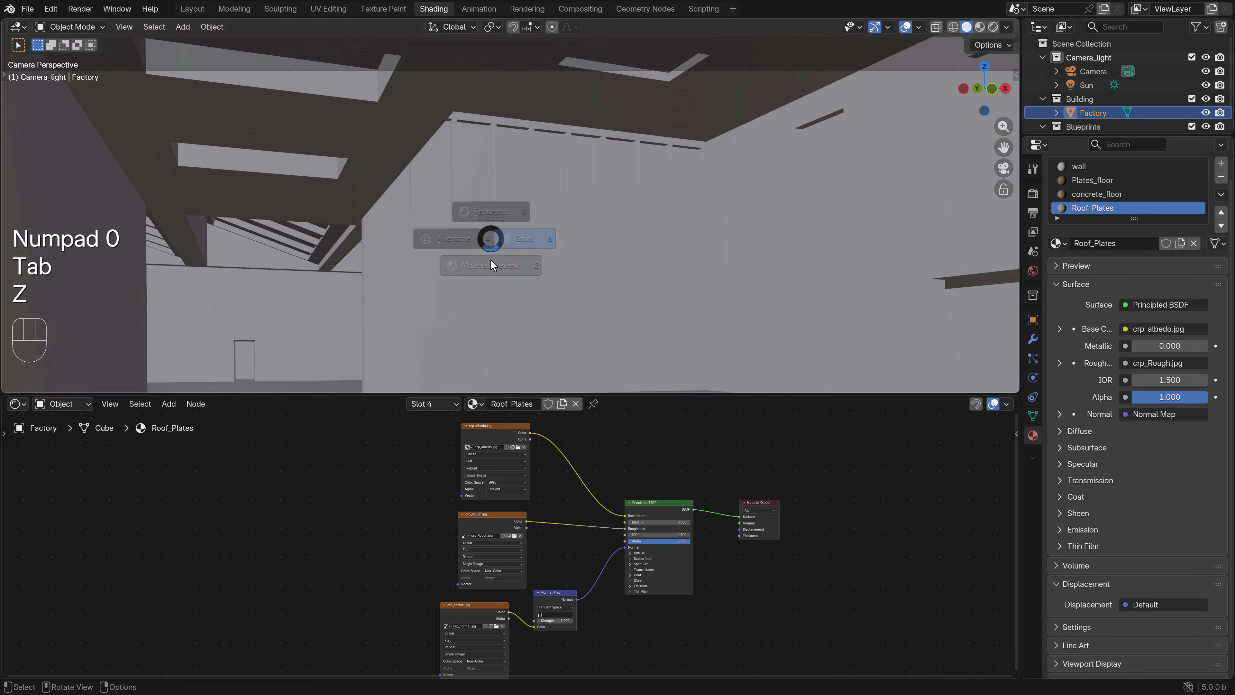
pyautogui.click(493, 338)
pyautogui.keyDown('shift'); pyautogui.moveTo(493, 96); pyautogui.dragTo(498, 227, button='middle'); pyautogui.keyUp('shift')
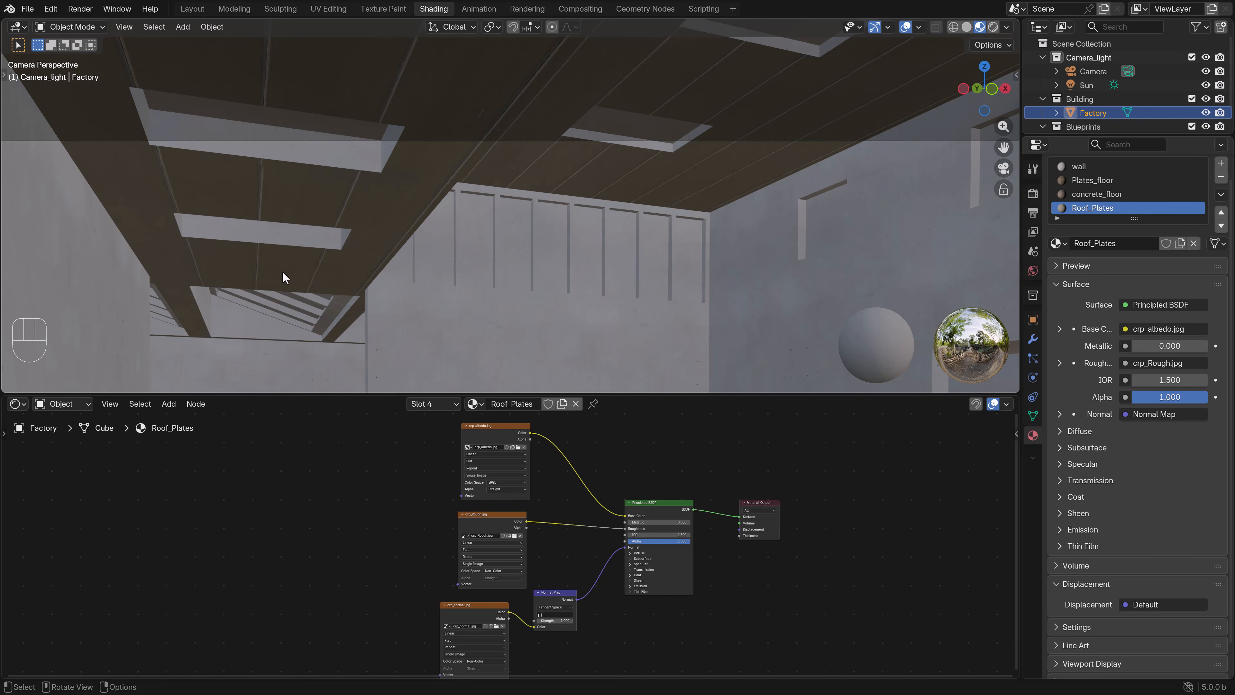
# Step: Rotate the selected roof faces' UVs clockwise by about 90 degrees and preview the ceiling through the camera
pyautogui.press('Tab')
pyautogui.press('KP_7')
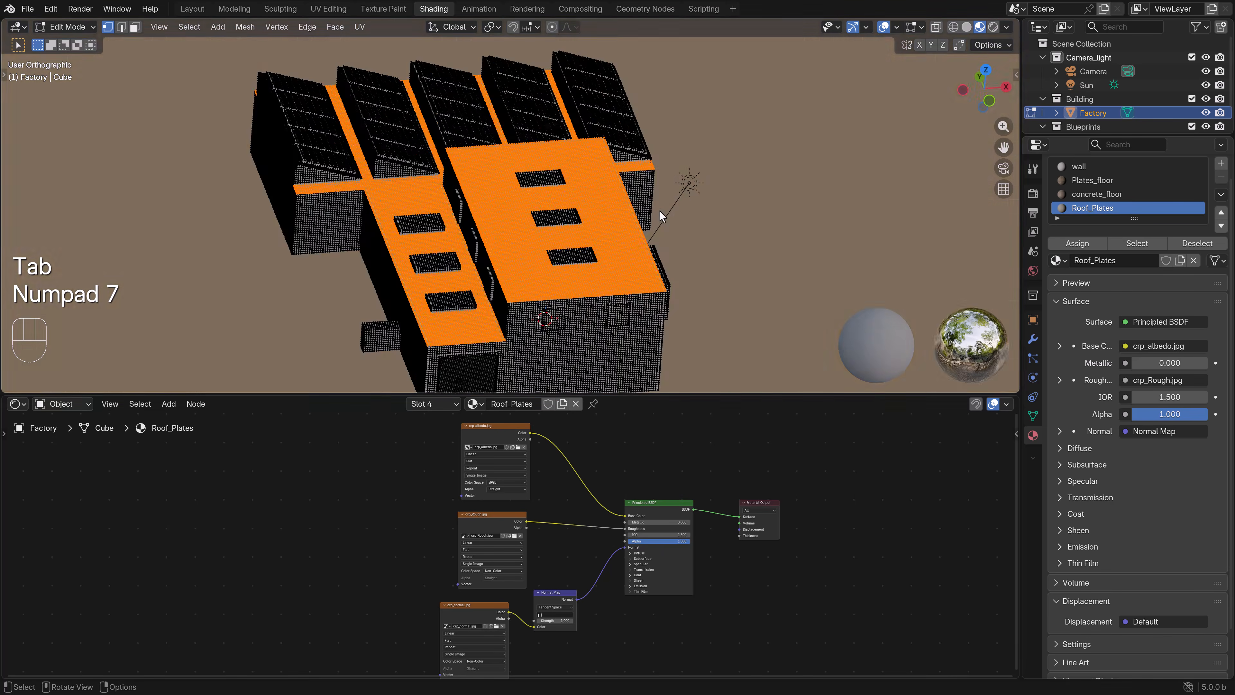
pyautogui.scroll(-4, 659, 210)
pyautogui.click(319, 9)
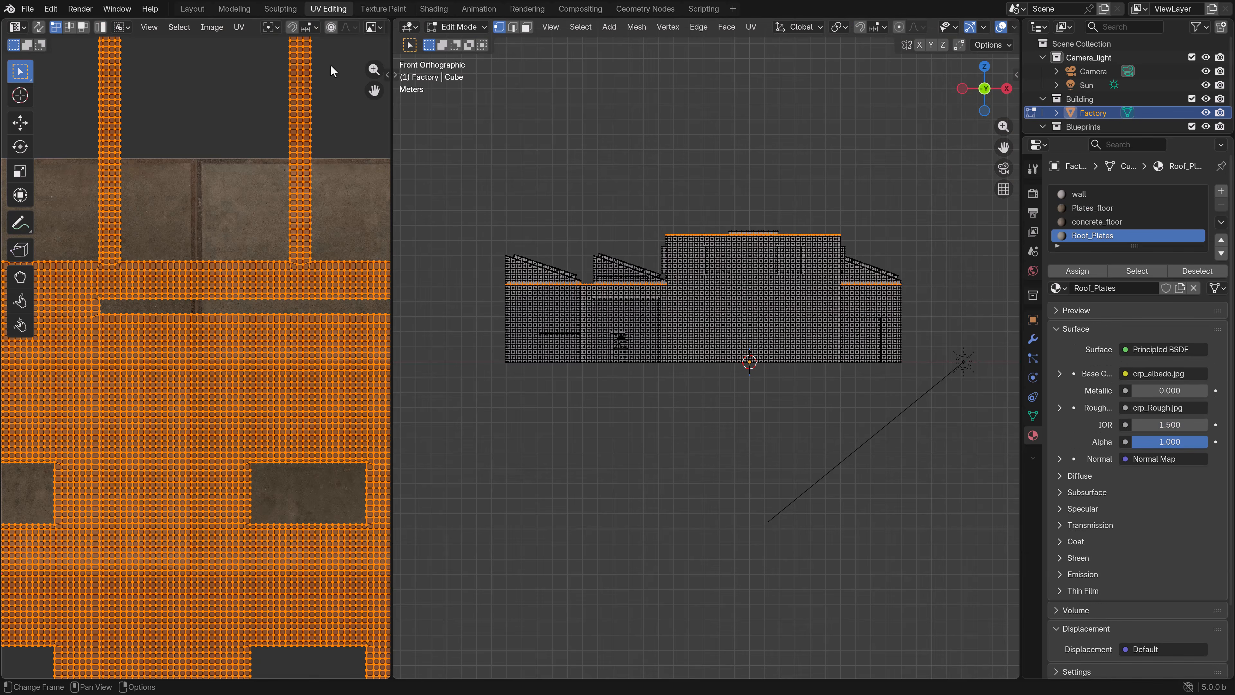
pyautogui.press('Home')
pyautogui.press('r')
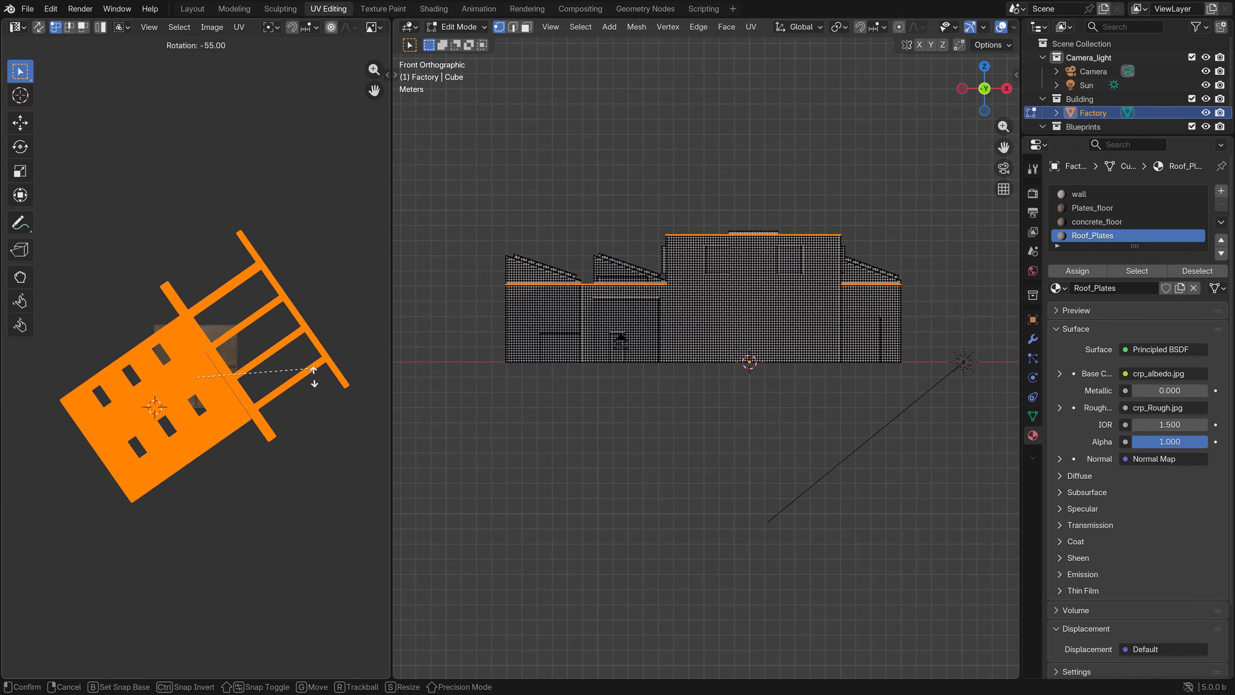
pyautogui.click(299, 437)
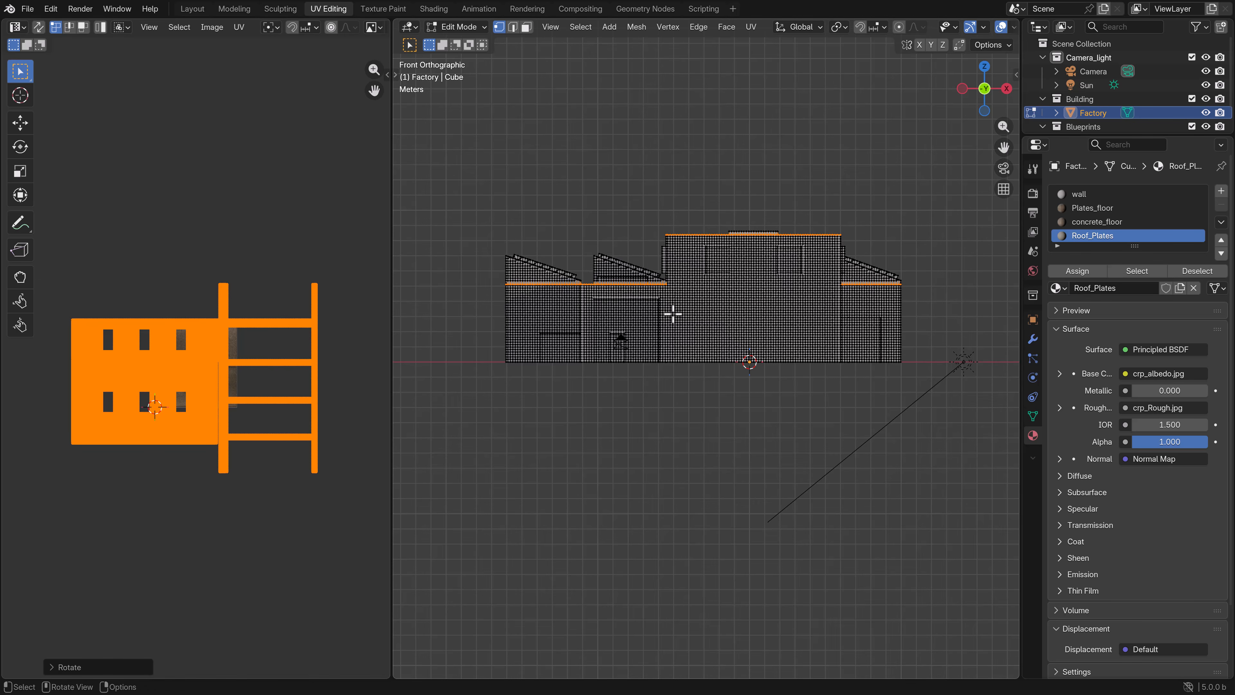
pyautogui.press('KP_0')
pyautogui.press('Tab')
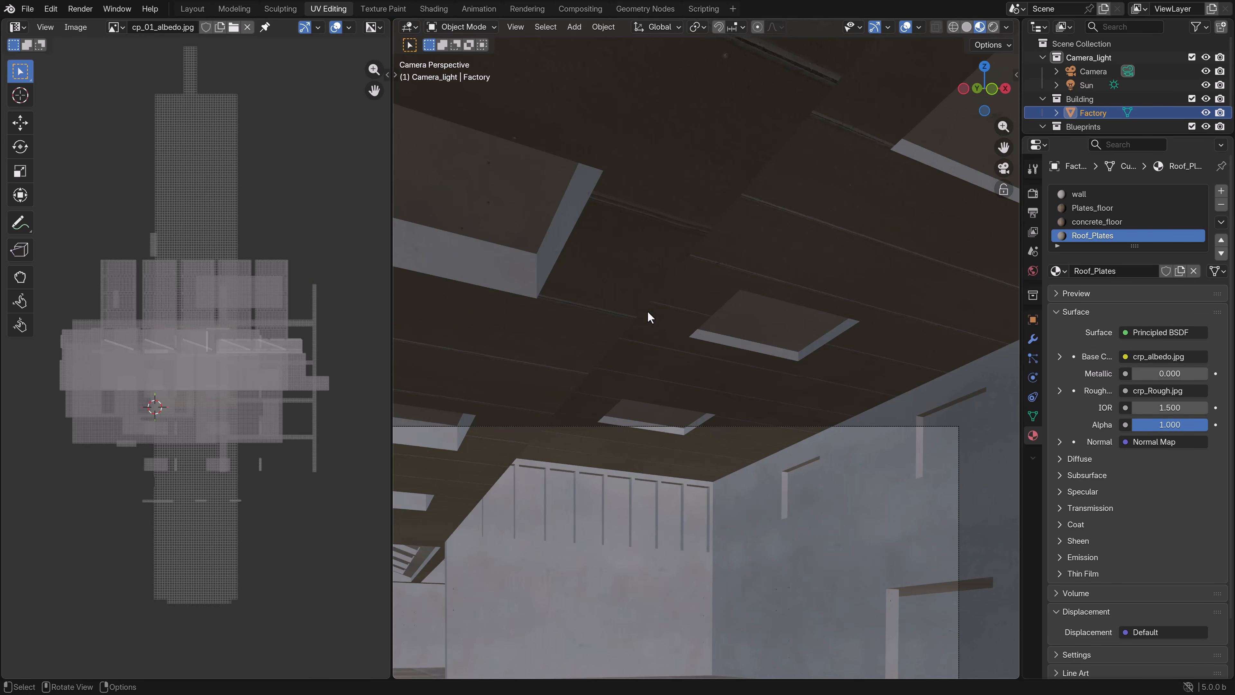
# Step: Scale the roof faces' UVs up uniformly by about 1.68 and check the plate pattern on the ceiling
pyautogui.press('Tab')
pyautogui.press('s')
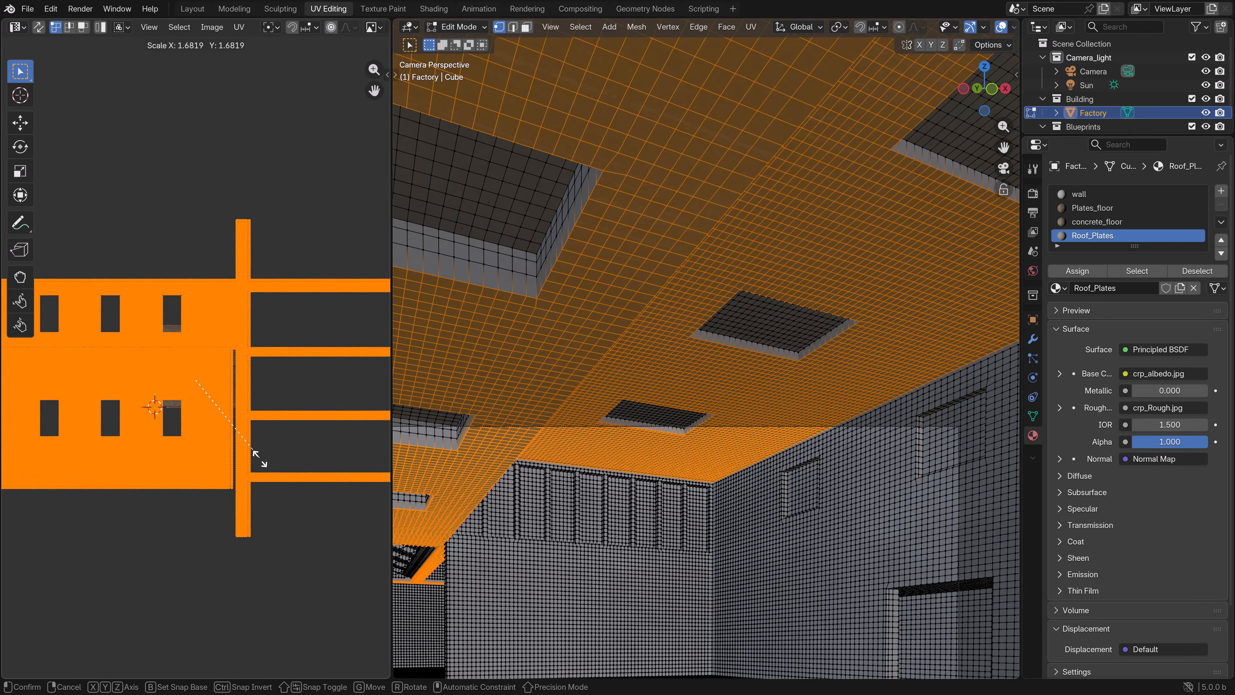
pyautogui.click(260, 458)
pyautogui.press('Tab')
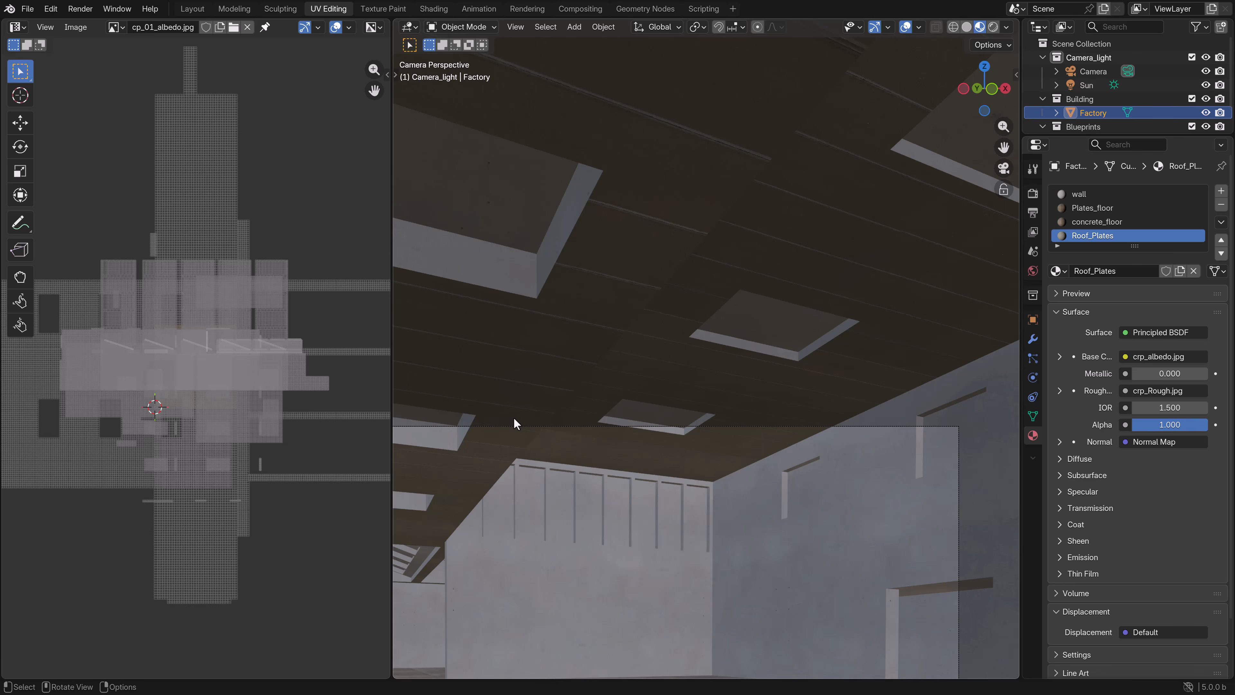
pyautogui.moveTo(514, 417); pyautogui.dragTo(642, 410, button='middle')
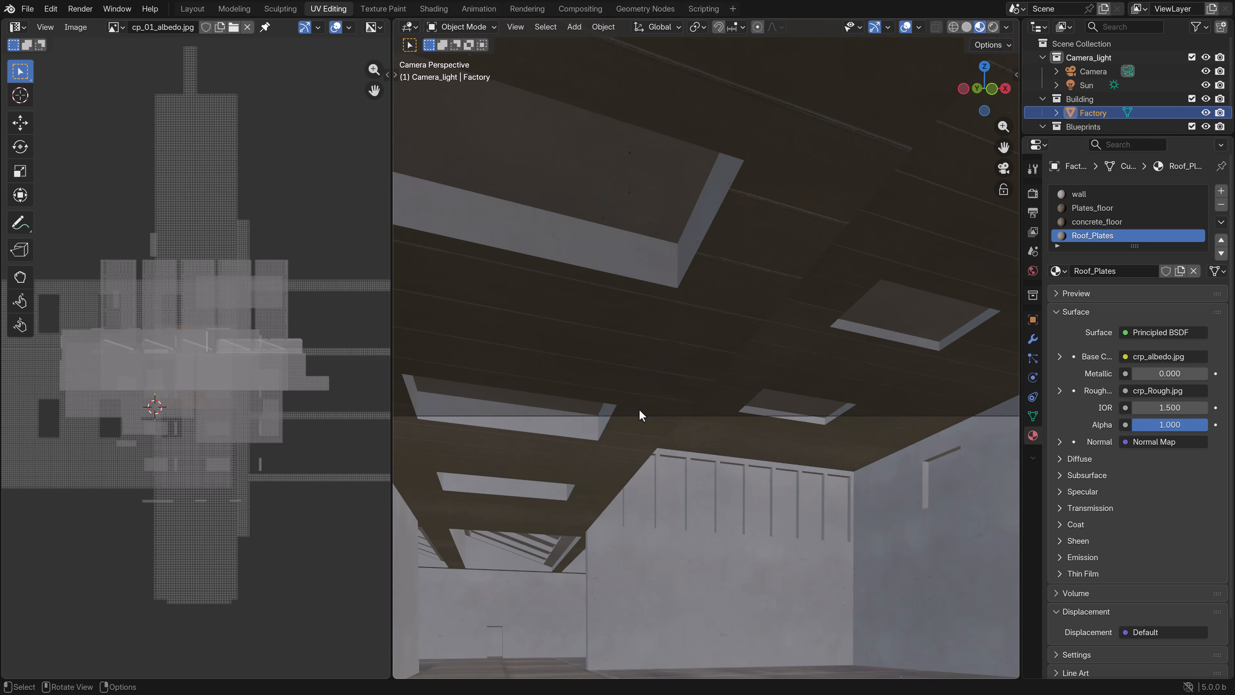
pyautogui.scroll(3, 597, 425)
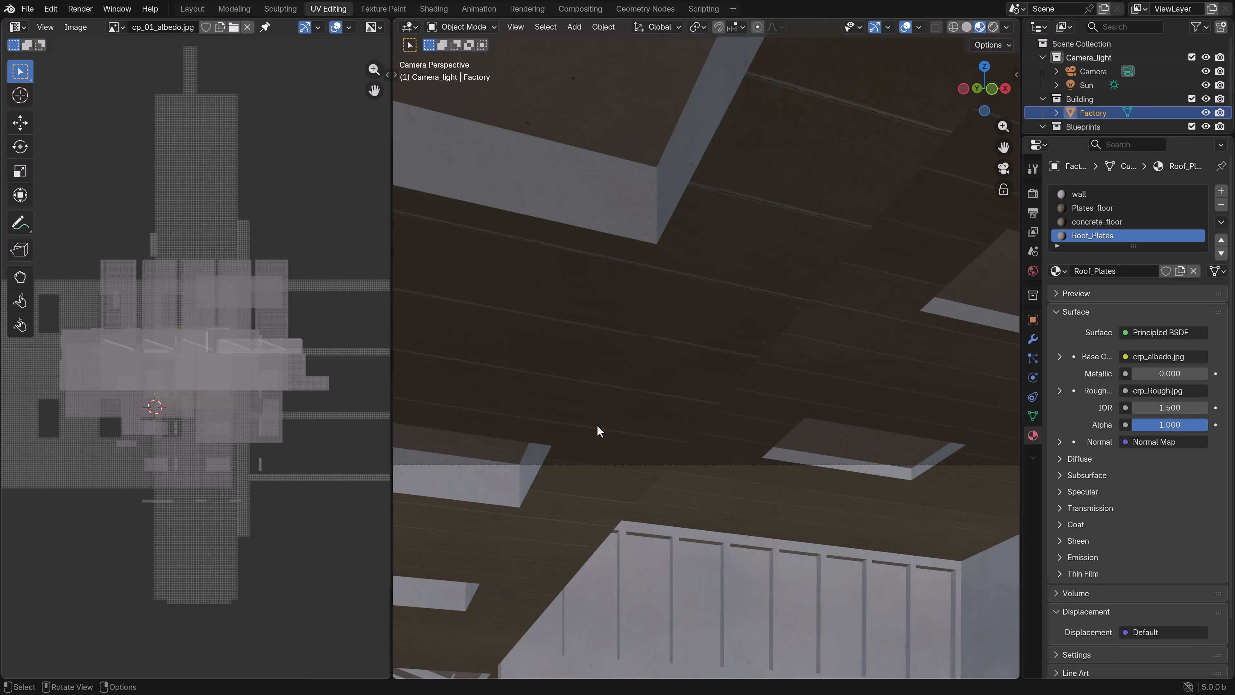
pyautogui.scroll(-3, 600, 425)
pyautogui.moveTo(605, 425)
pyautogui.mouseDown(button='middle')
pyautogui.moveTo(560, 367)
pyautogui.moveTo(532, 414)
pyautogui.moveTo(581, 428)
pyautogui.mouseUp(button='middle')
# Step: Enlarge the roof faces' UVs slightly by a factor of about 1.05 and check the ceiling again
pyautogui.press('Tab')
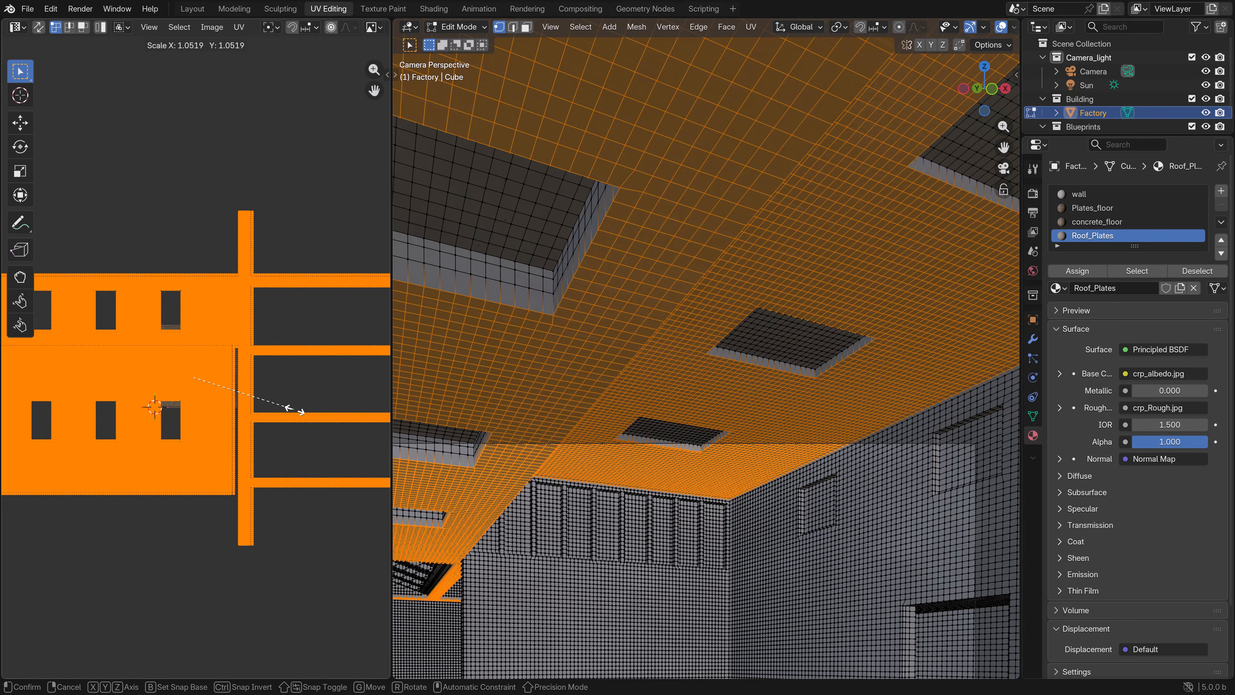
pyautogui.press('Tab')
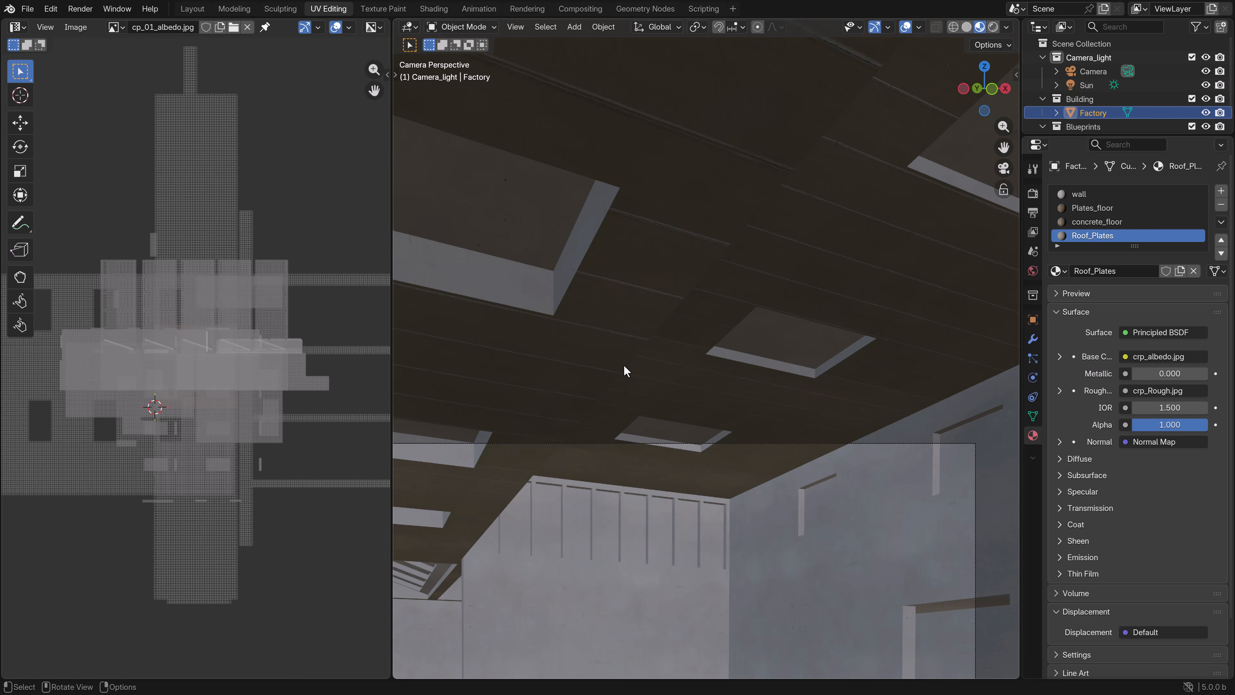
pyautogui.moveTo(624, 365); pyautogui.dragTo(680, 342, button='middle')
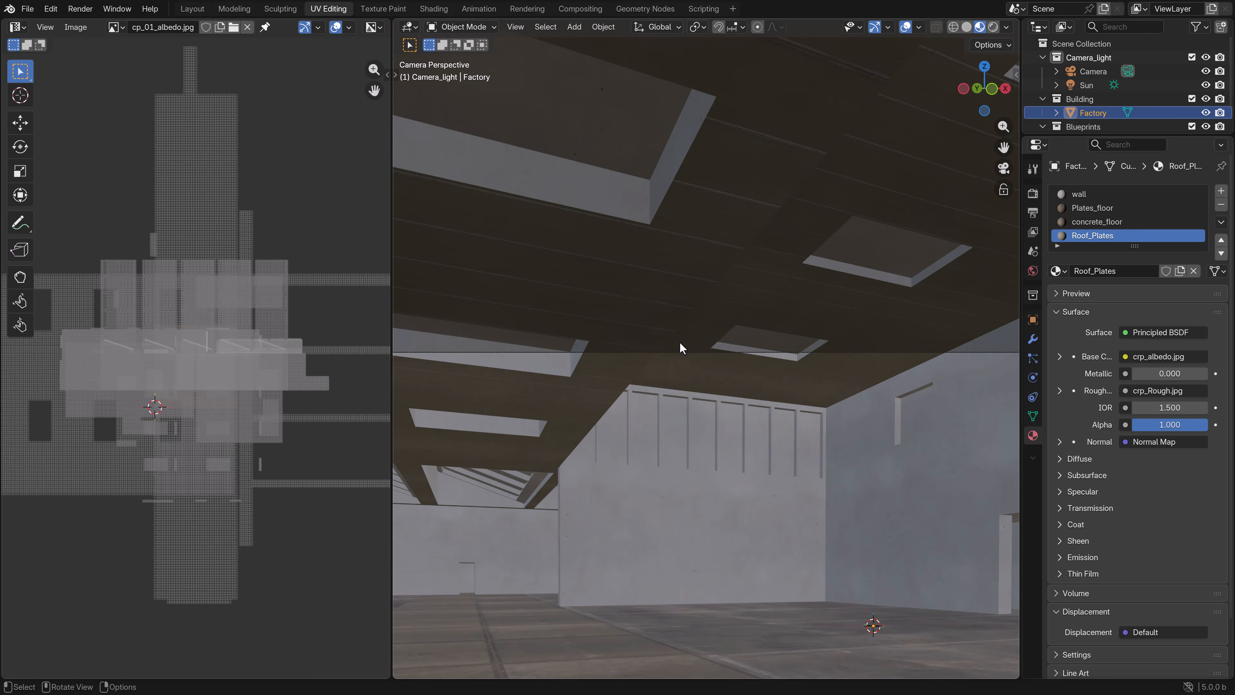
# Step: Try a much smaller uniform scale for the roof faces' UVs and preview the ceiling
pyautogui.press('Tab')
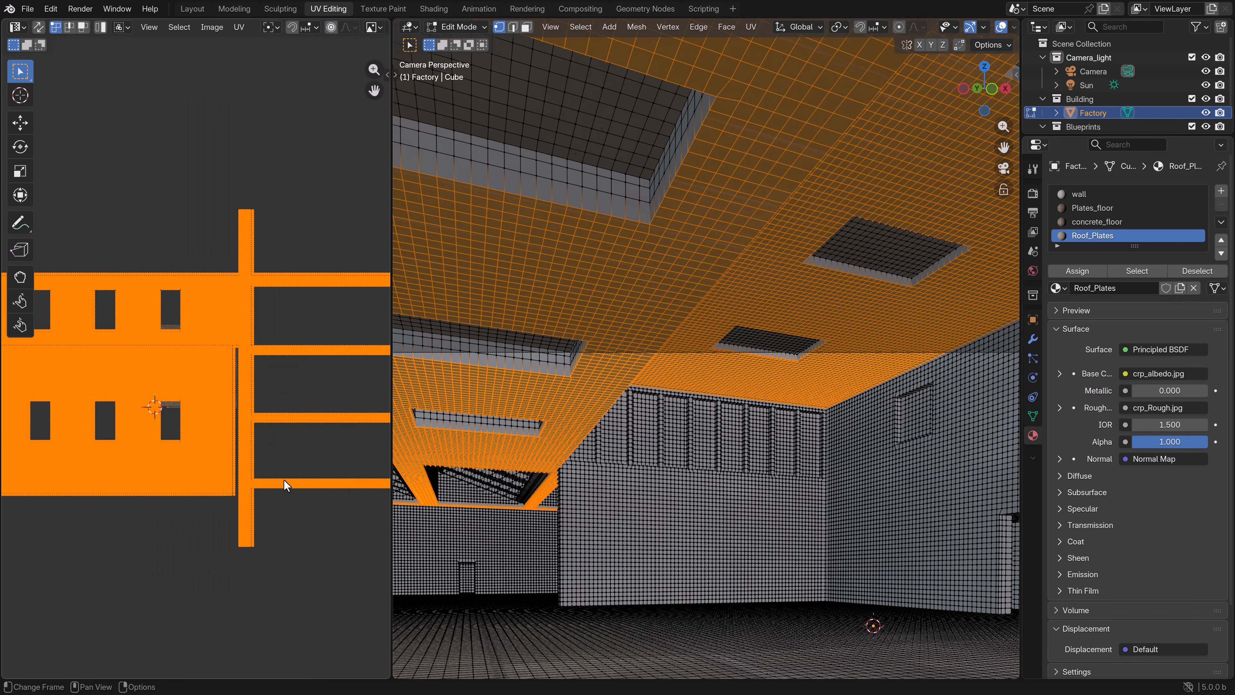
pyautogui.press('s')
pyautogui.press('Escape')
pyautogui.press('Tab')
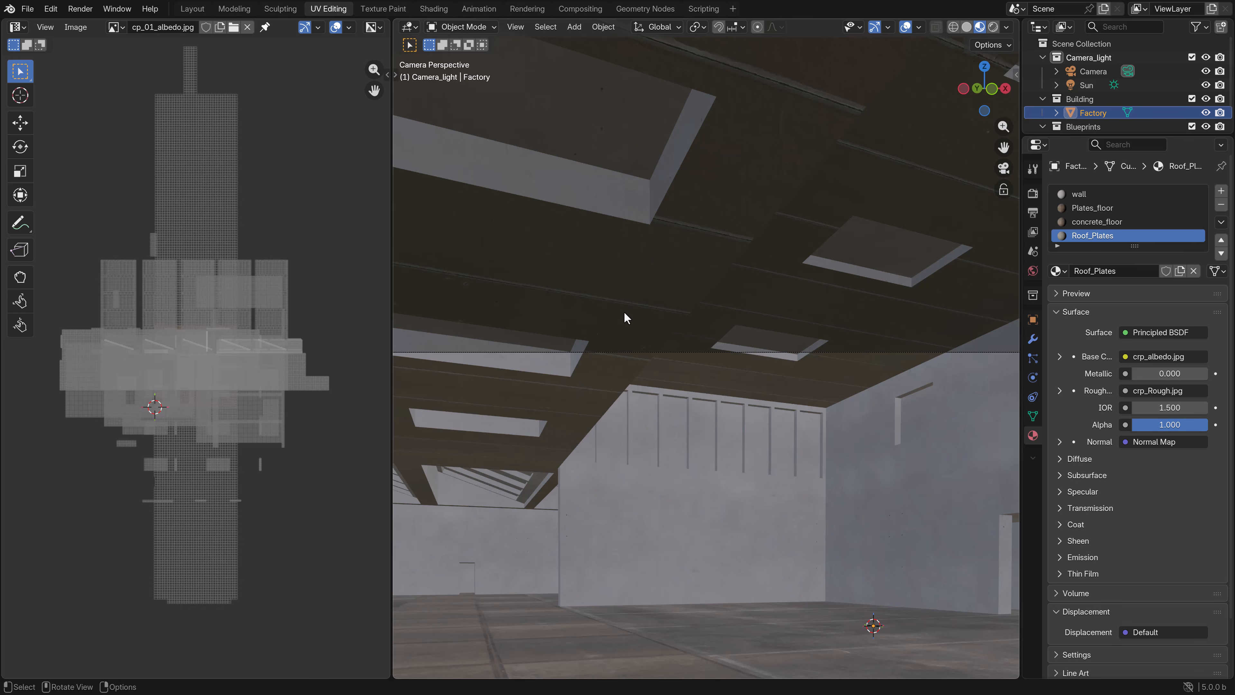
# Step: Try scaling the roof faces' UVs up to more than 2.5 times their size and compare the ceiling pattern
pyautogui.press('Tab')
pyautogui.press('s')
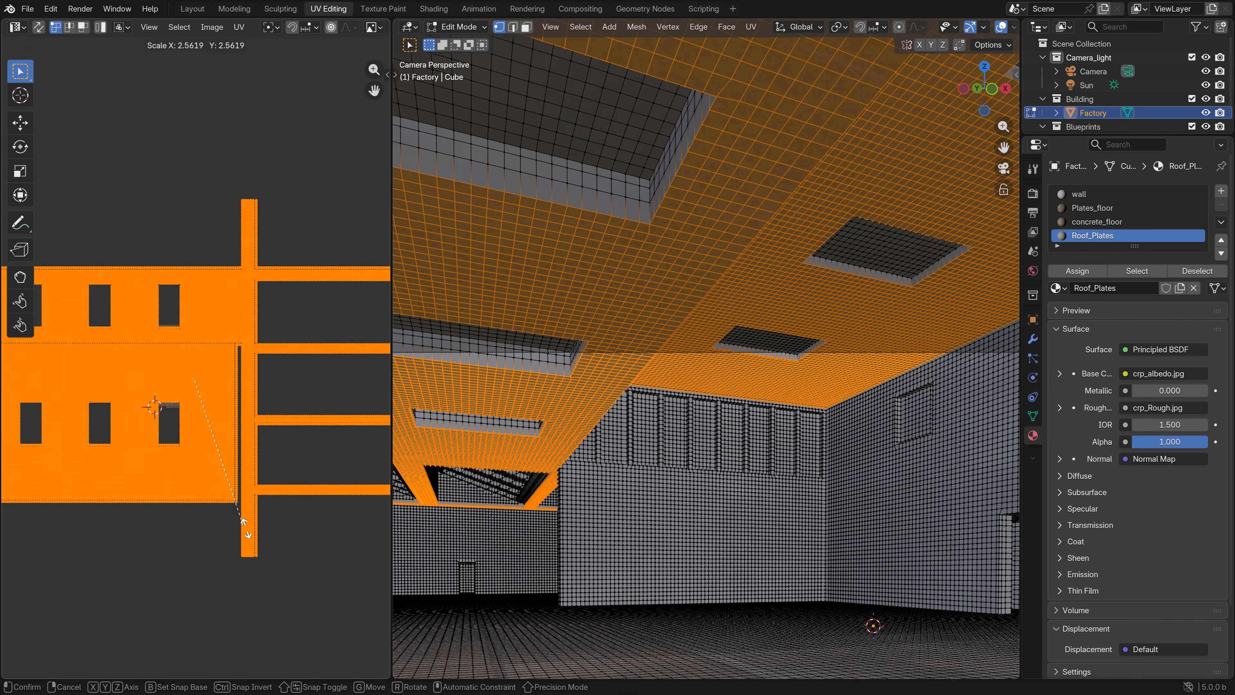
pyautogui.click(303, 582)
pyautogui.press('Tab')
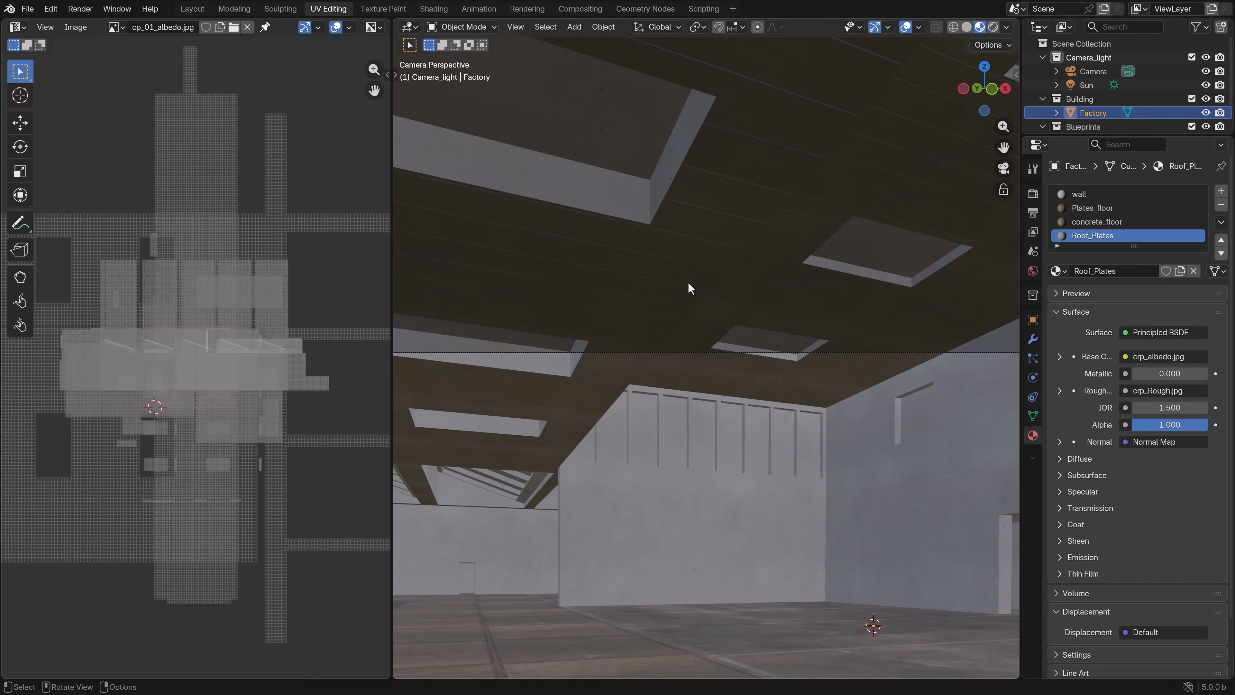
pyautogui.press('Tab')
pyautogui.press('Tab')
pyautogui.press('Tab')
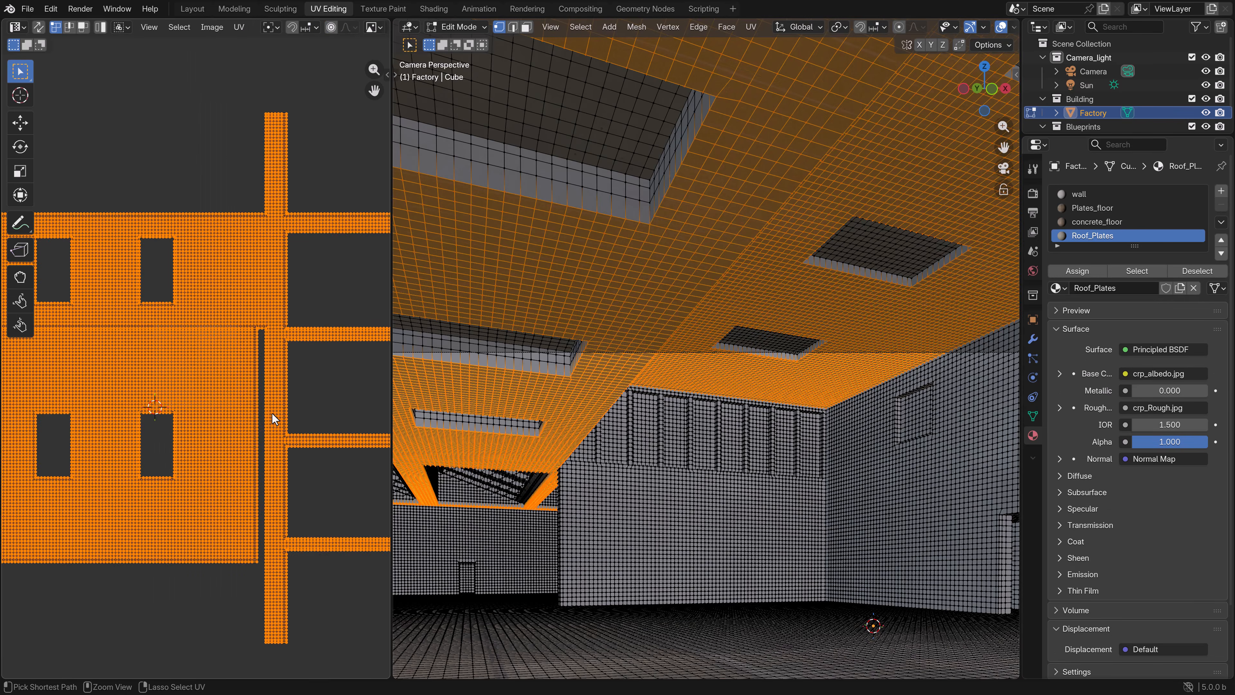
# Step: Undo the last two trial scalings of the roof UVs and check the ceiling and hall in Object Mode
pyautogui.hotkey('ctrl', 'z')
pyautogui.hotkey('ctrl', 'z')
pyautogui.hotkey('ctrl', 'shift', 'z')
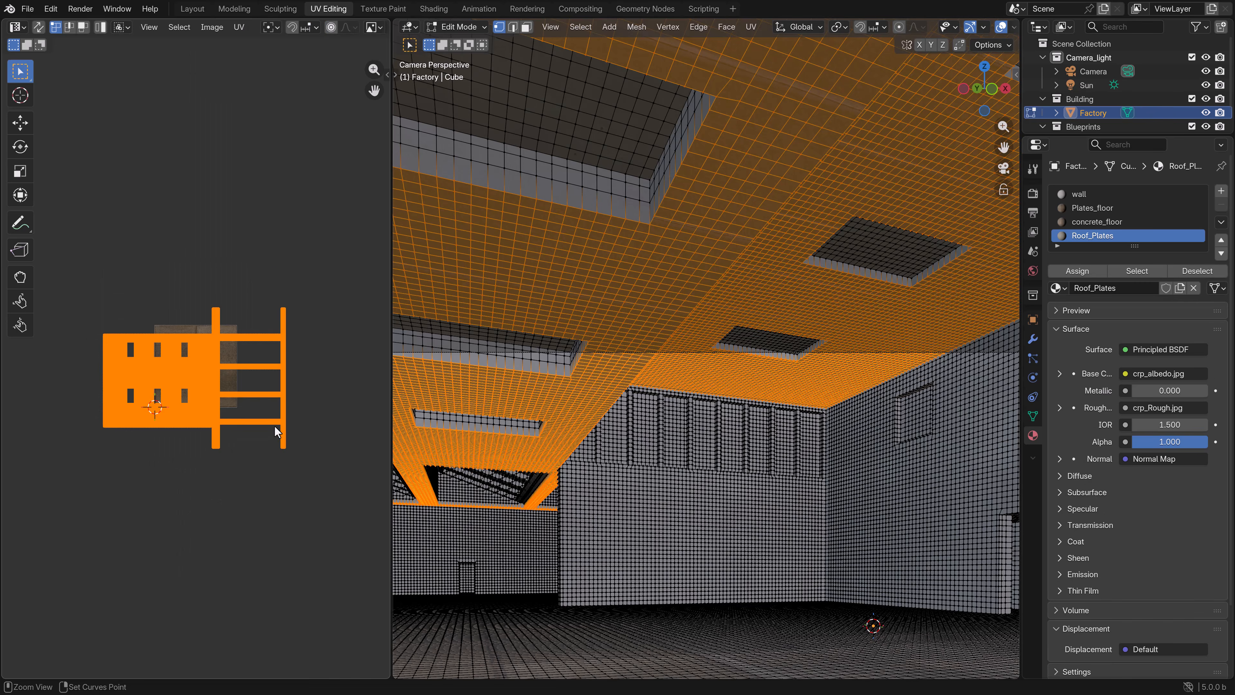
pyautogui.press('Tab')
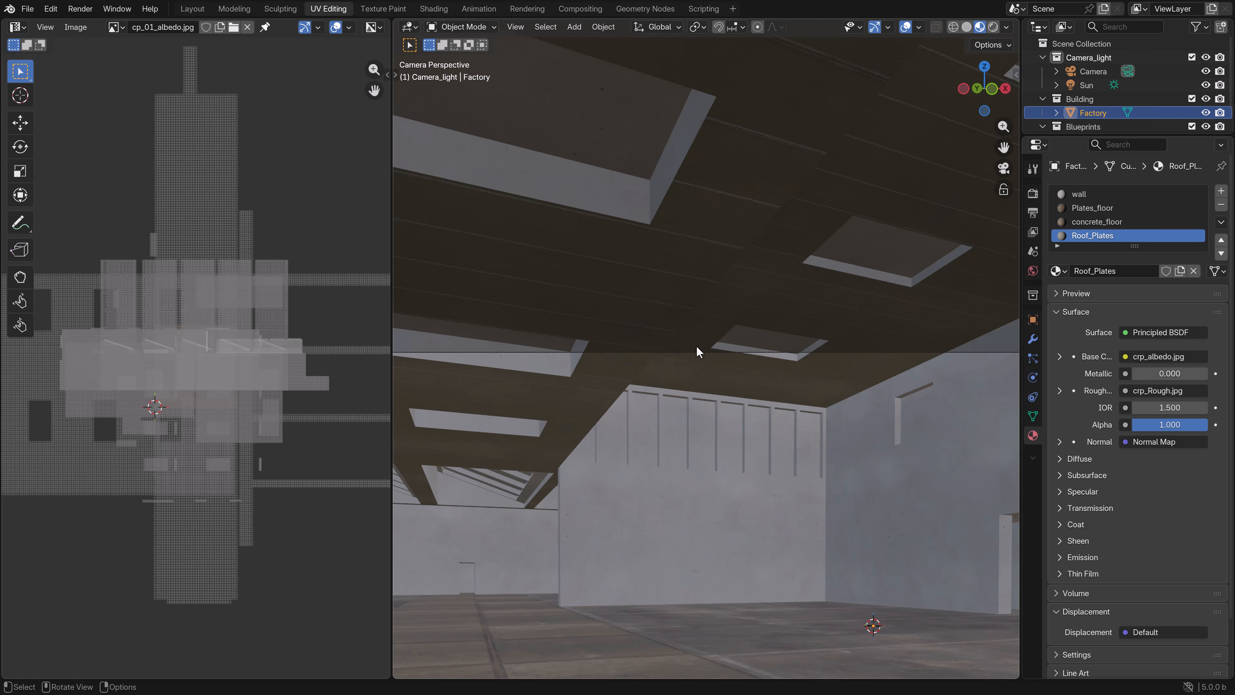
pyautogui.moveTo(696, 372); pyautogui.dragTo(670, 280, button='middle')
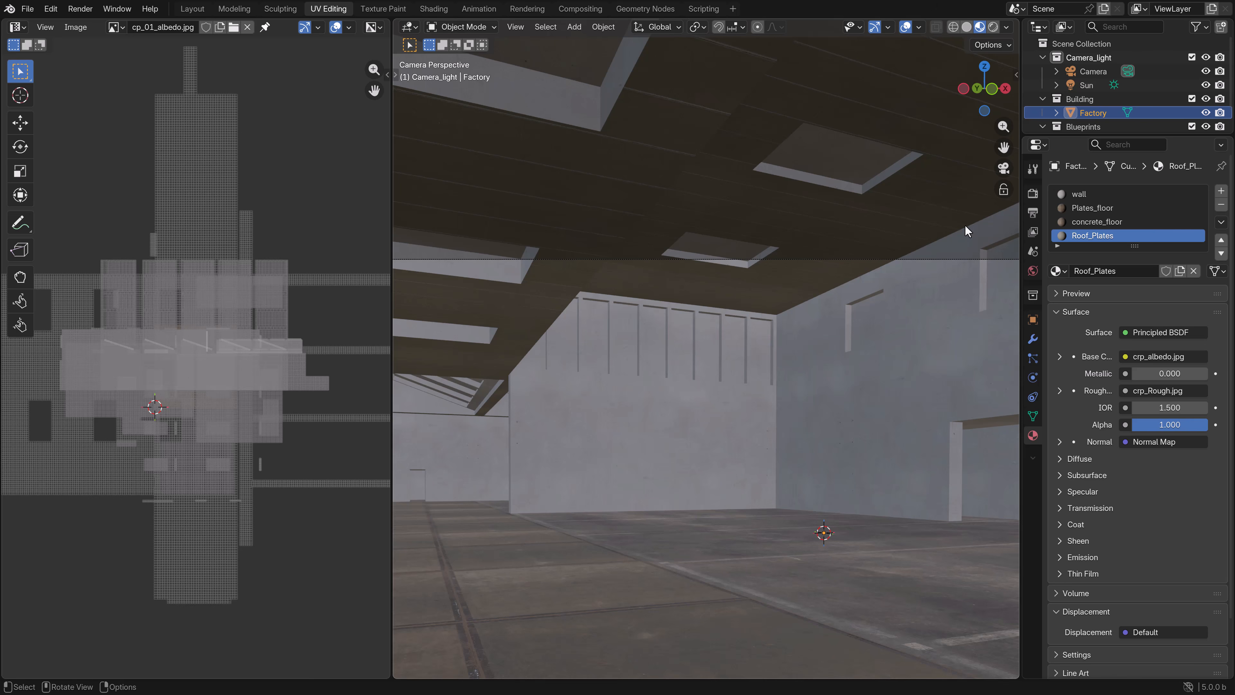
# Step: Add a new material slot to the factory and create a material named Painted_window in it
pyautogui.click(1221, 192)
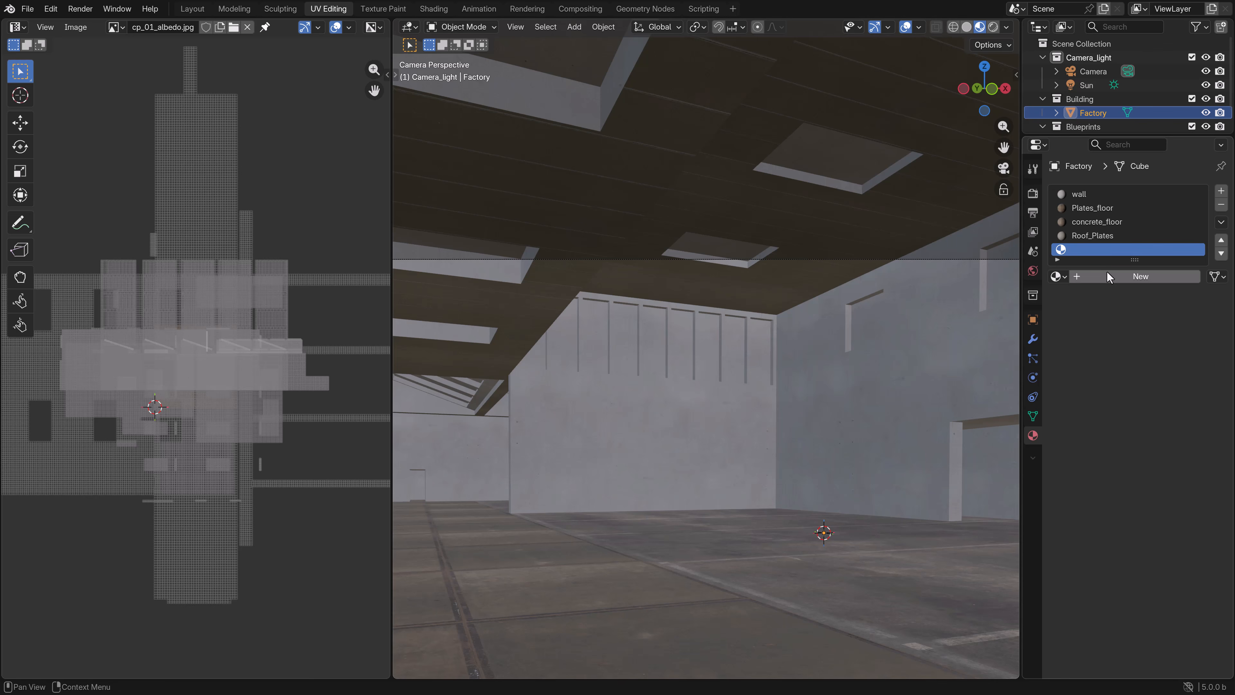
pyautogui.click(1123, 279)
pyautogui.click(1107, 276)
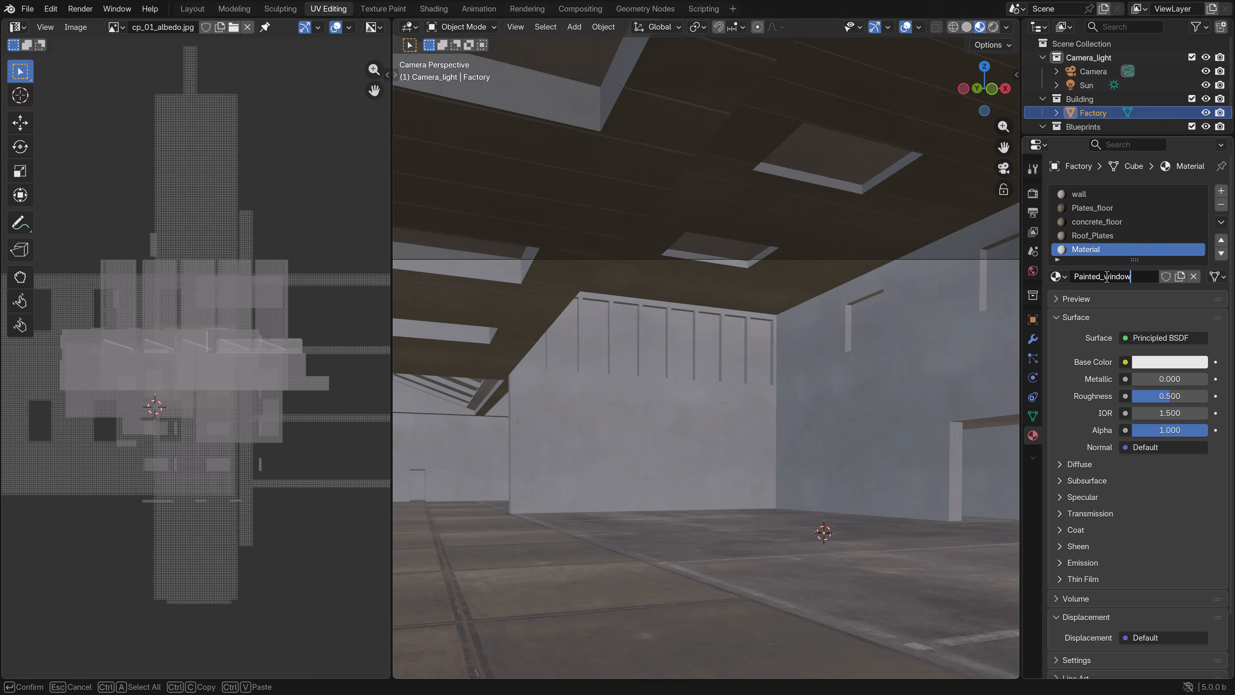
pyautogui.press('Return')
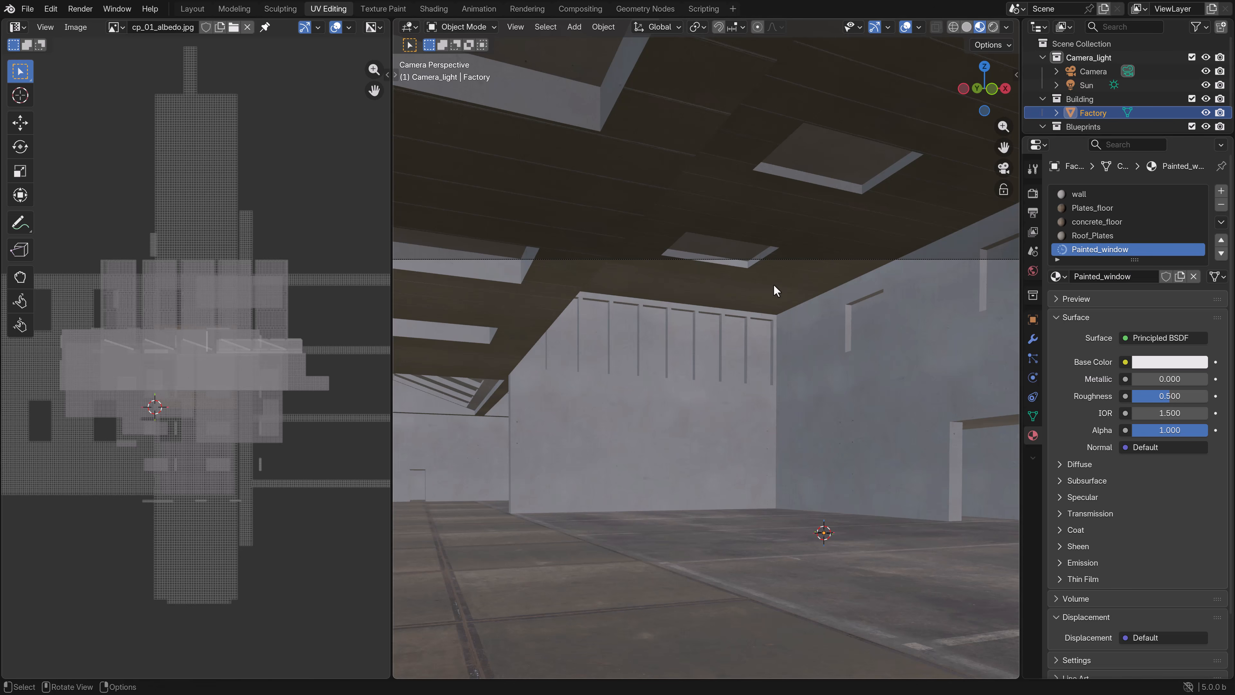
# Step: Examine the factory's skylights, sawtooth roof windows and wall windows from outside the building
pyautogui.scroll(-10, 765, 297)
pyautogui.moveTo(773, 283); pyautogui.dragTo(617, 393, button='middle')
pyautogui.scroll(5, 744, 374)
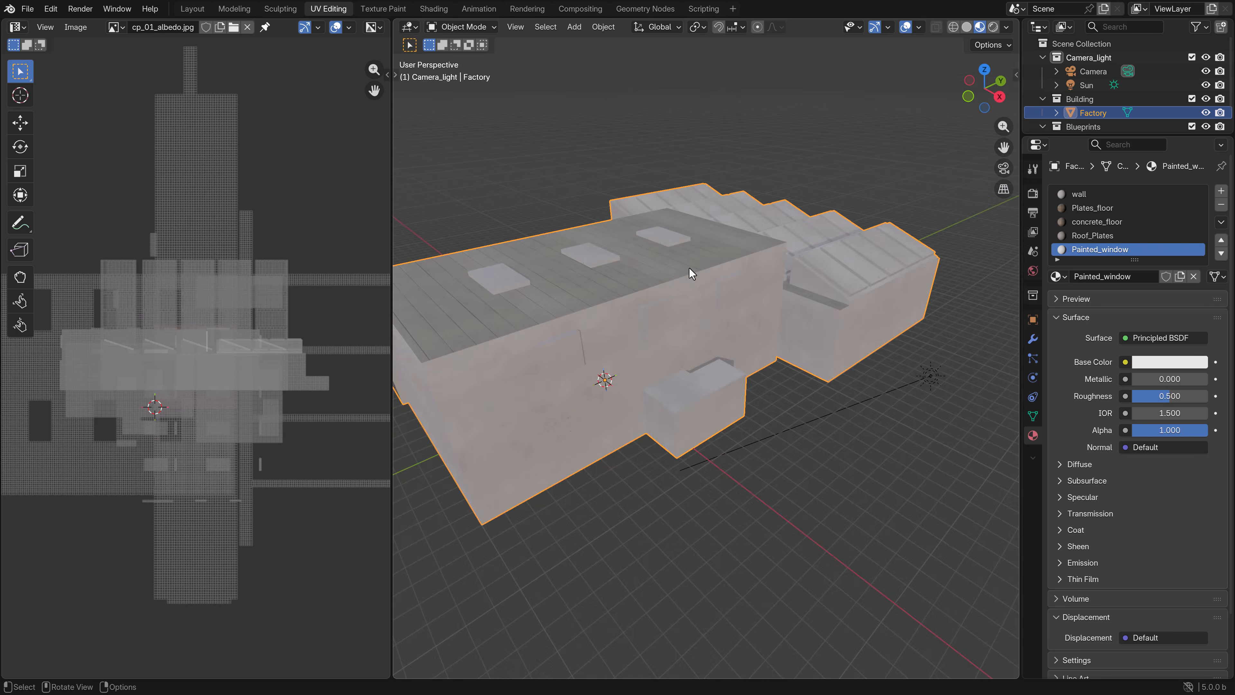
pyautogui.moveTo(688, 268); pyautogui.dragTo(541, 306, button='middle')
pyautogui.moveTo(851, 350); pyautogui.dragTo(662, 317, button='middle')
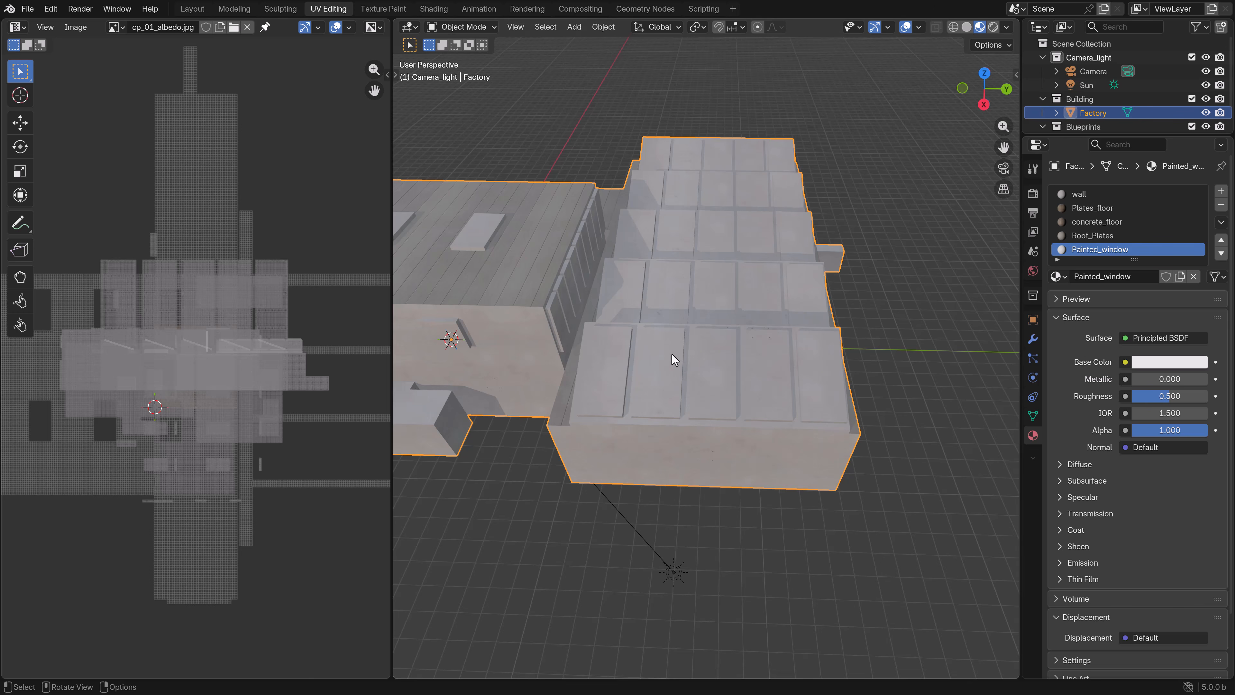
pyautogui.moveTo(620, 329); pyautogui.dragTo(607, 346, button='middle')
pyautogui.moveTo(651, 316); pyautogui.dragTo(757, 312, button='middle')
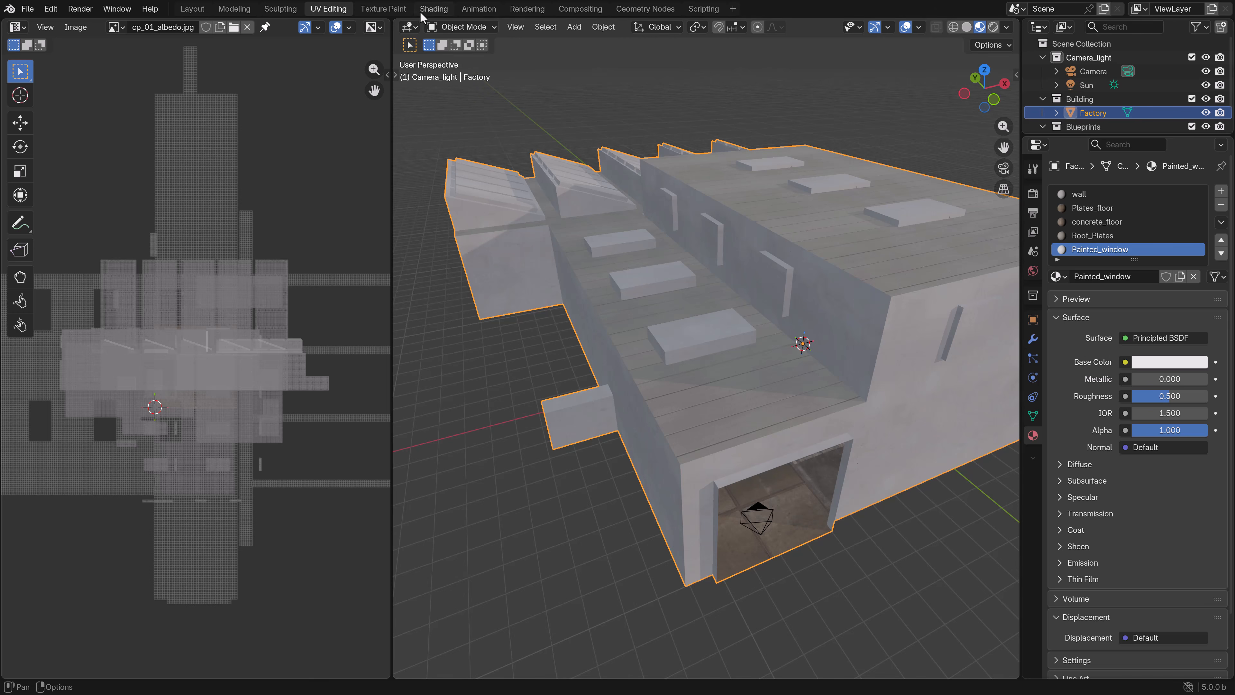
# Step: Paste the copied plaster Image Texture and Normal Map nodes into the Painted_window node tree in the Shading workspace
pyautogui.click(432, 9)
pyautogui.click(175, 406)
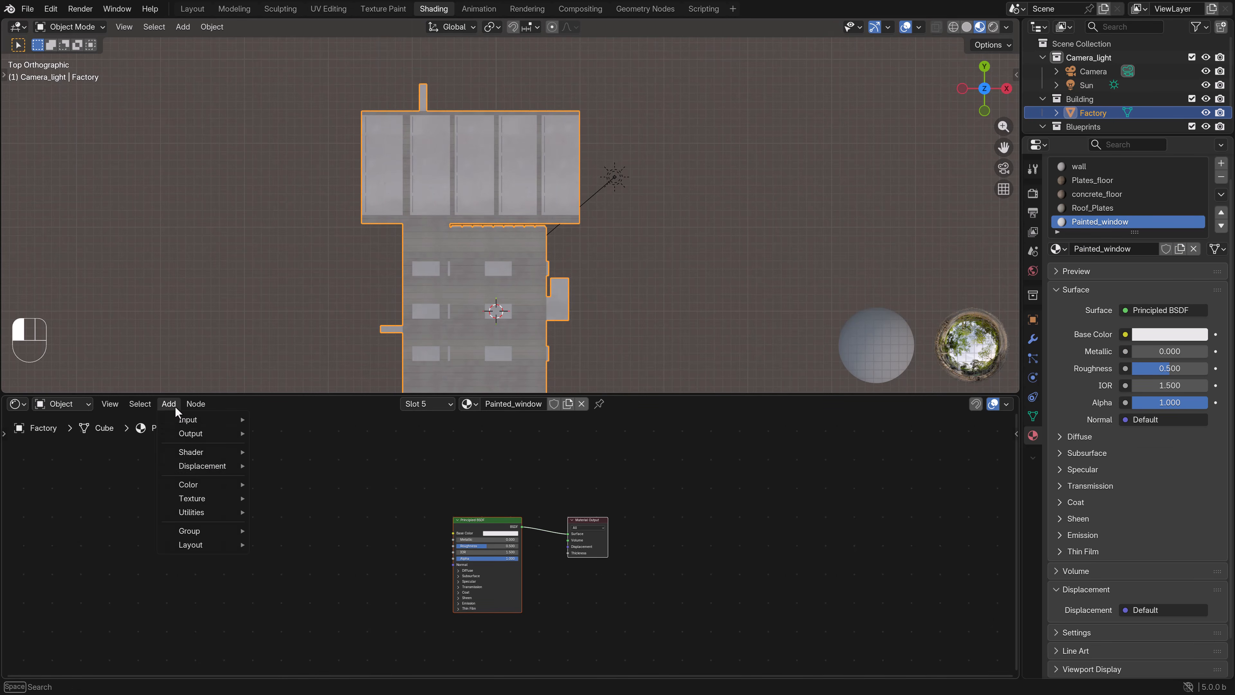
pyautogui.moveTo(384, 482); pyautogui.dragTo(502, 483, button='middle')
pyautogui.hotkey('ctrl', 'v')
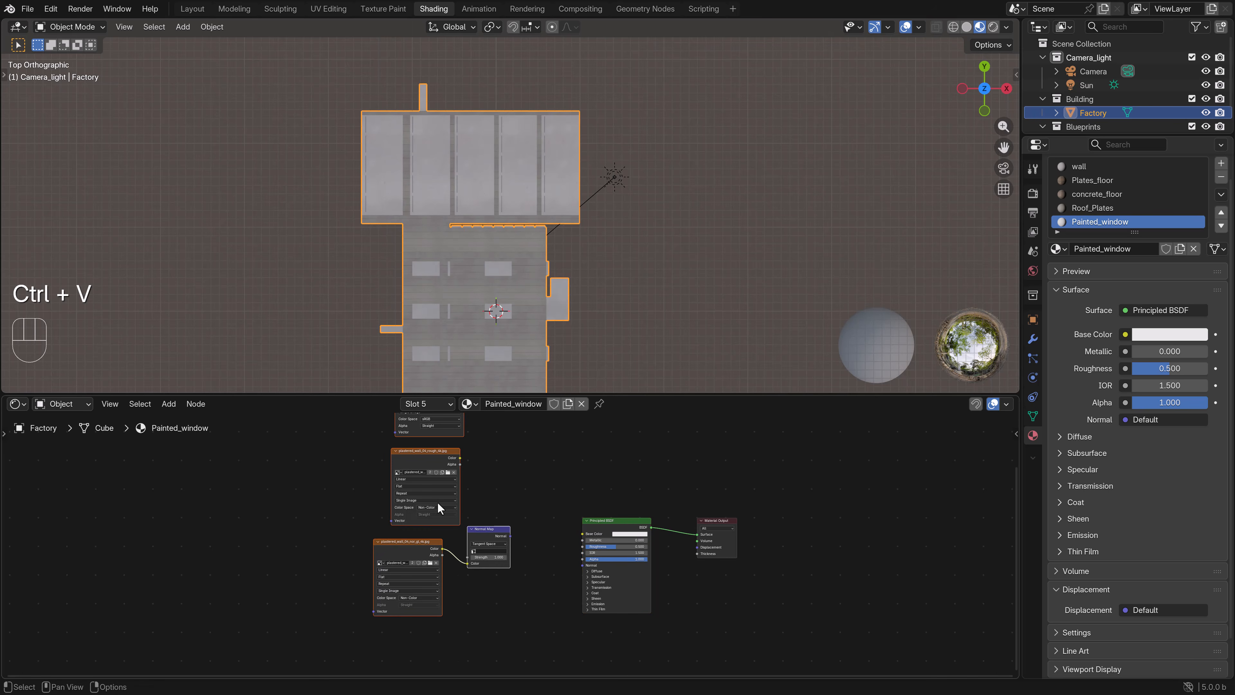
pyautogui.press('g')
pyautogui.scroll(1, 475, 502)
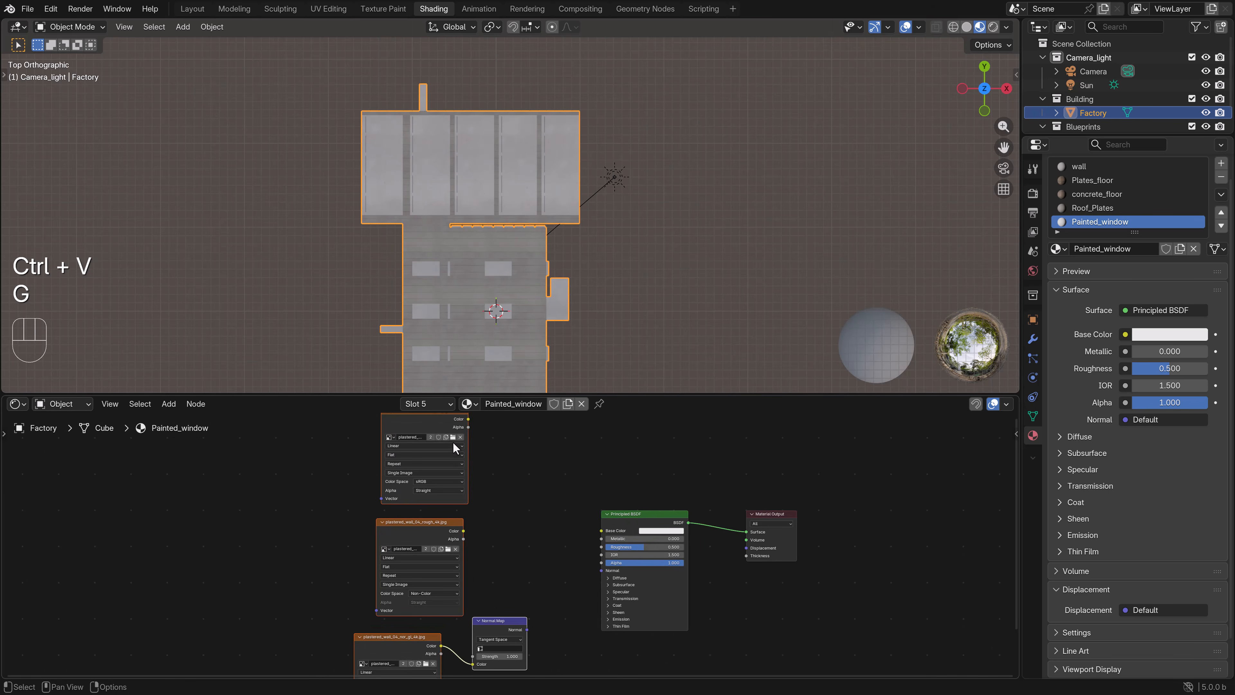
# Step: Load painted_window_large.jpg from the painted_windows folder into the diffuse Image Texture node and connect its Color to Base Color
pyautogui.click(452, 439)
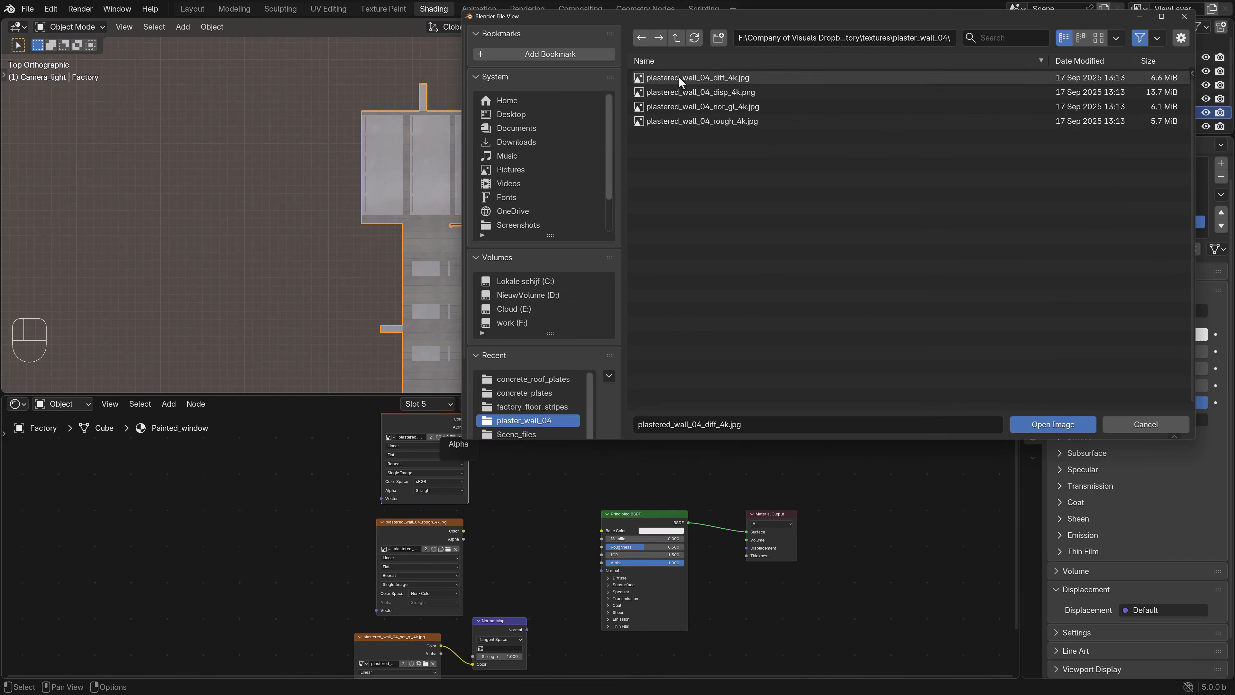
pyautogui.click(676, 38)
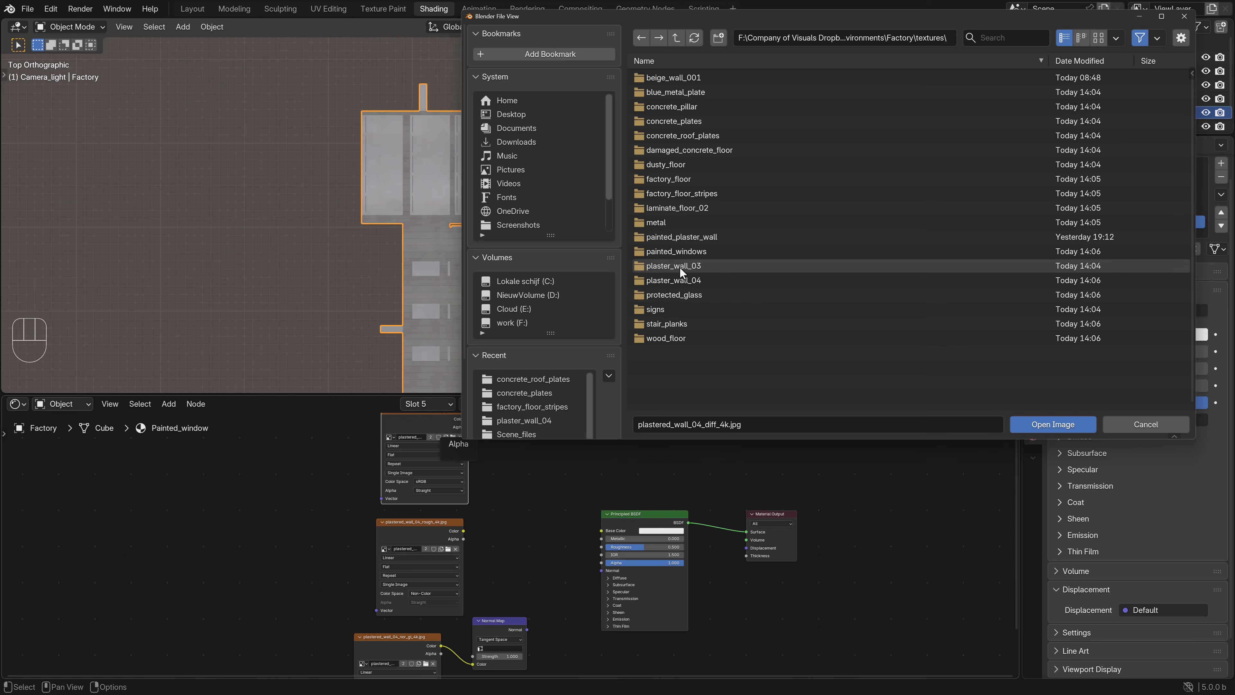
pyautogui.doubleClick(684, 251)
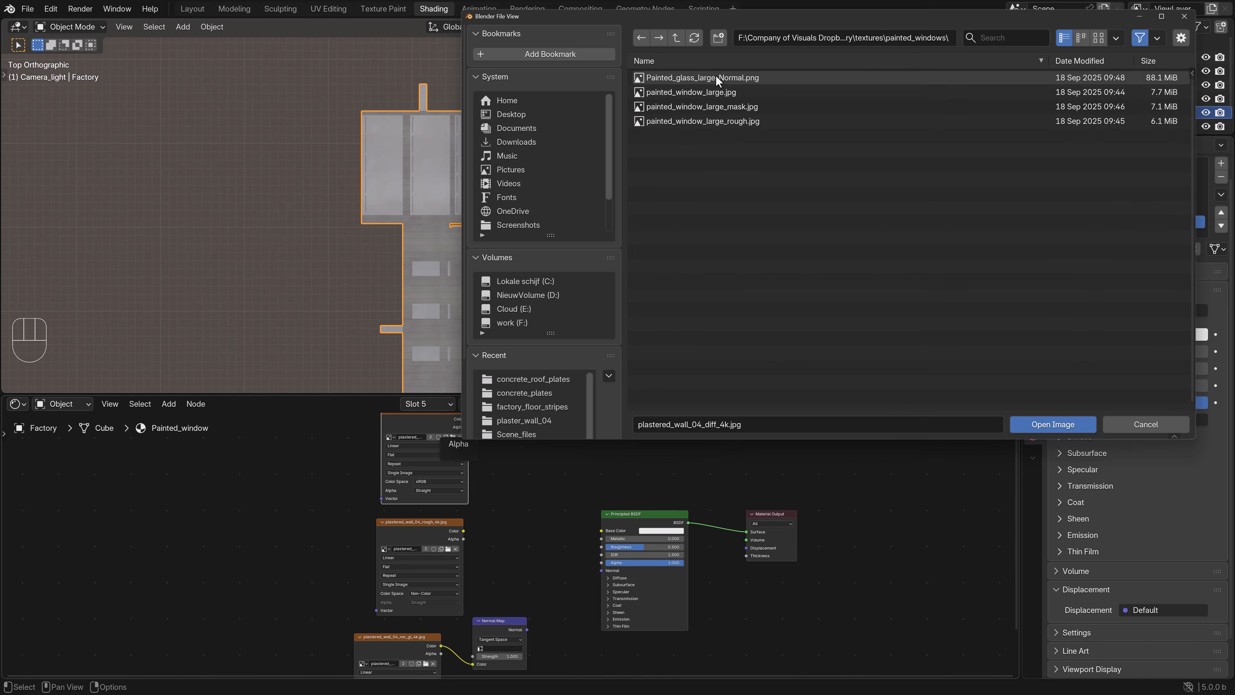
pyautogui.click(772, 95)
pyautogui.click(1099, 38)
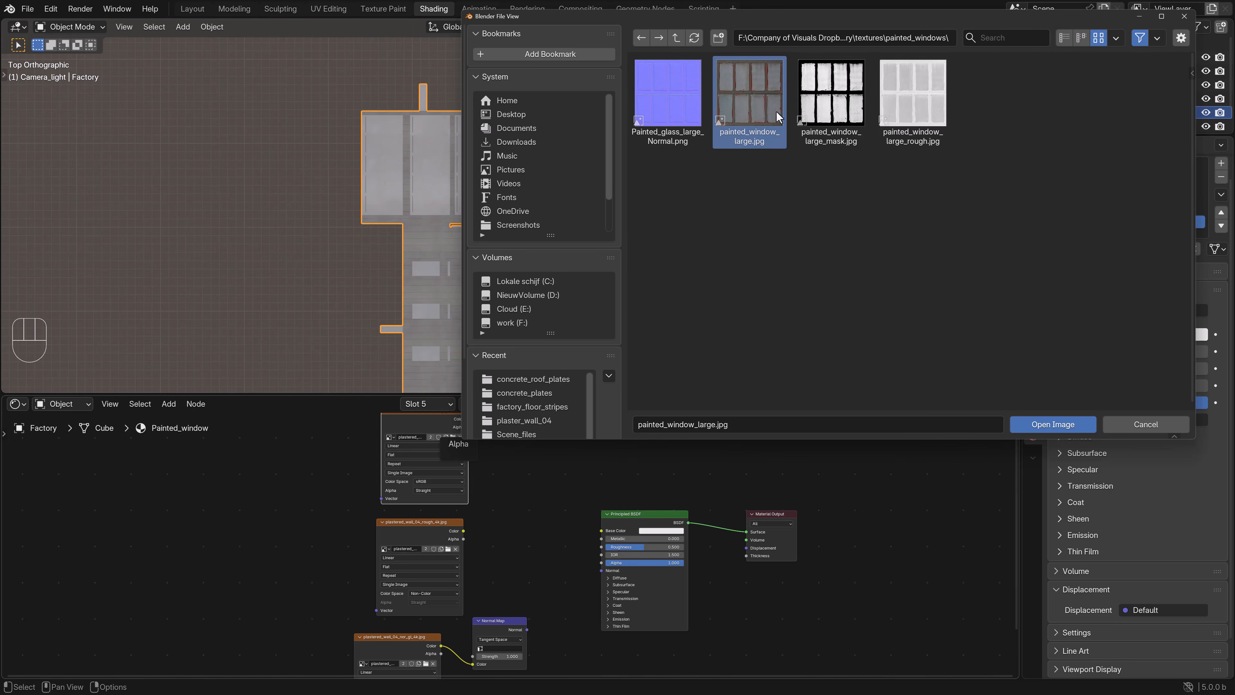
pyautogui.click(1045, 424)
pyautogui.scroll(-1, 493, 468)
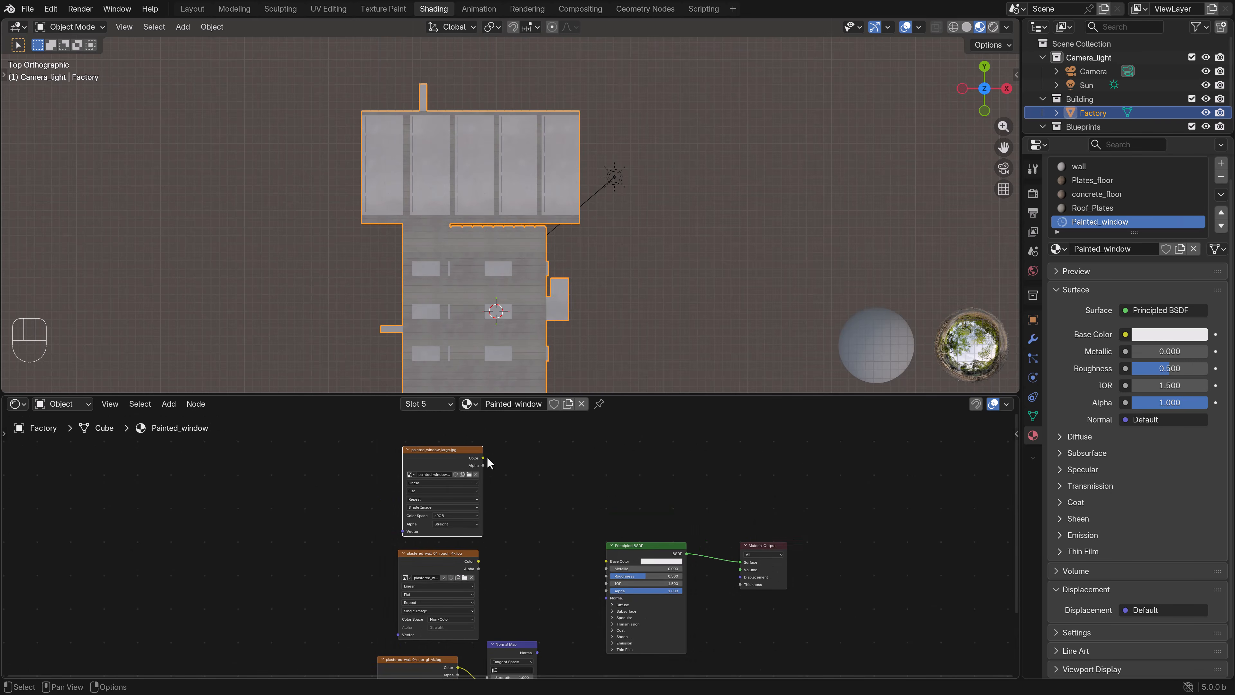
pyautogui.moveTo(604, 559); pyautogui.dragTo(604, 561)
pyautogui.hscroll(-2, 494, 483)
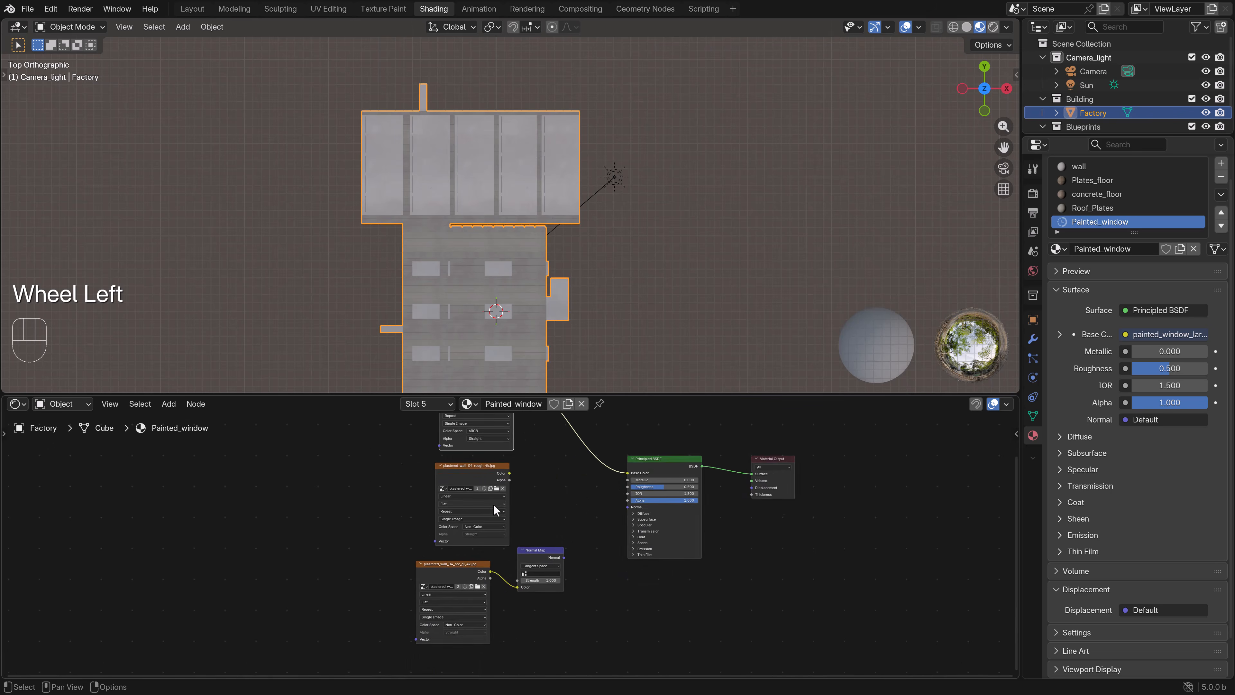
# Step: Load painted_window_large_rough.jpg into the roughness texture node, set its color space to Non-Color and connect it to Roughness
pyautogui.click(495, 483)
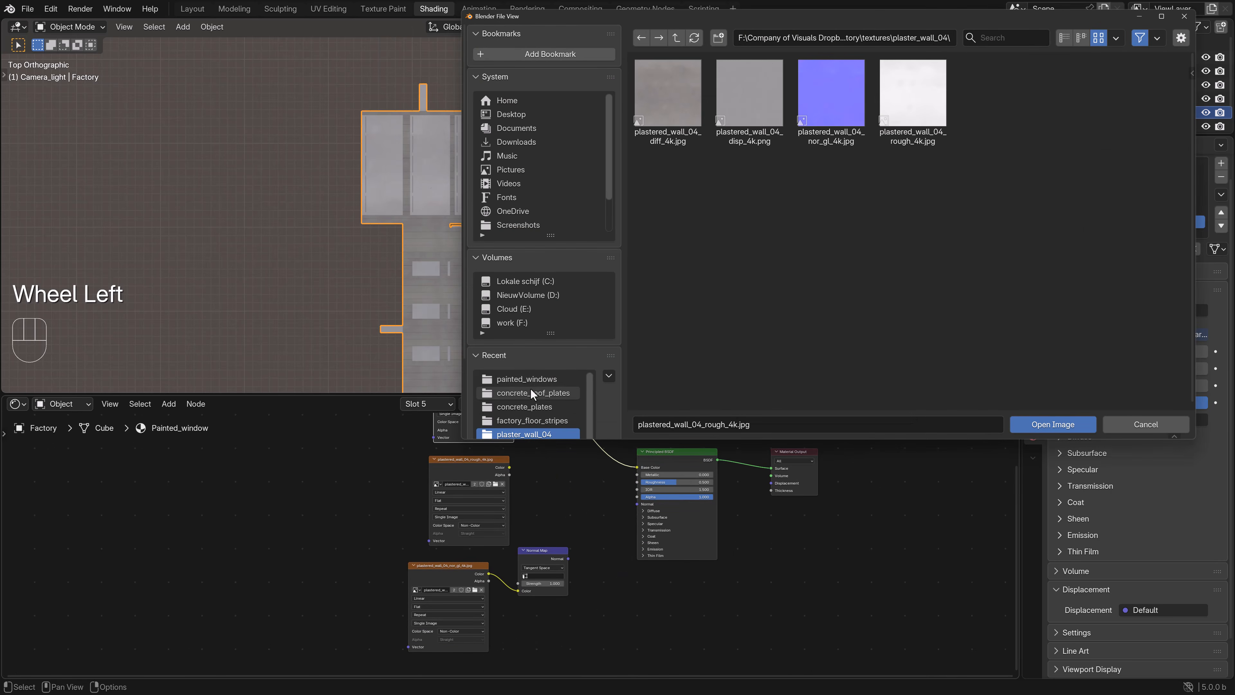
pyautogui.click(527, 380)
pyautogui.doubleClick(899, 143)
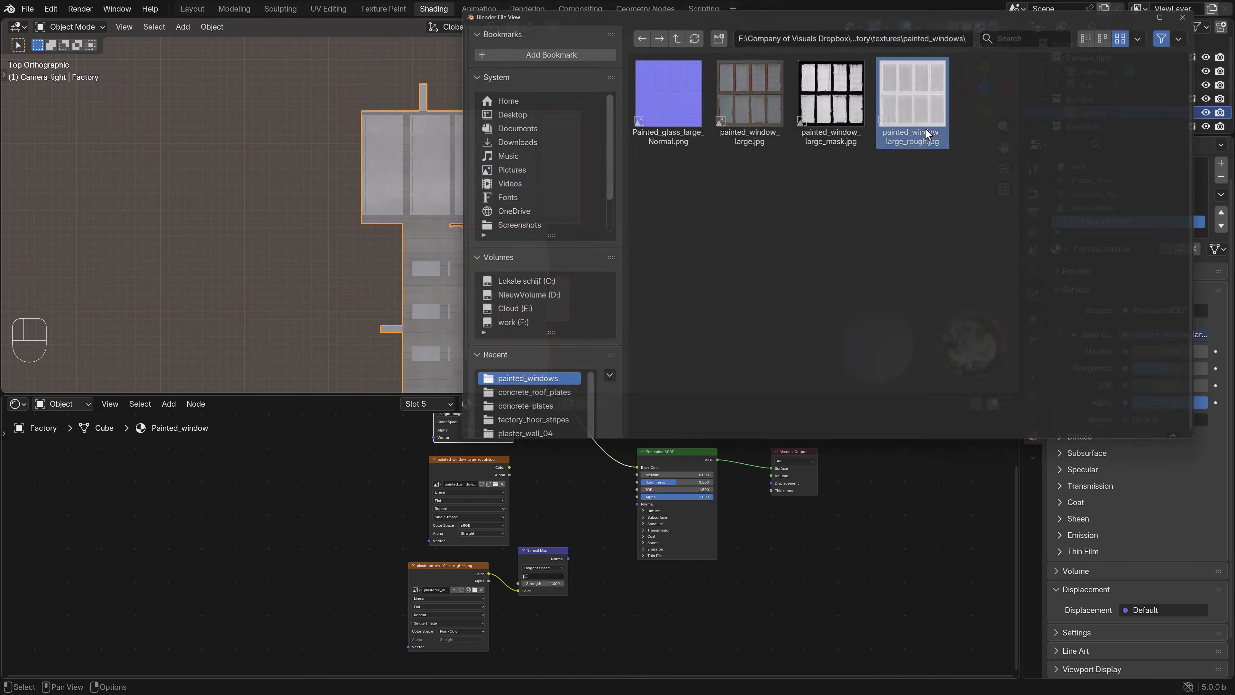
pyautogui.click(467, 526)
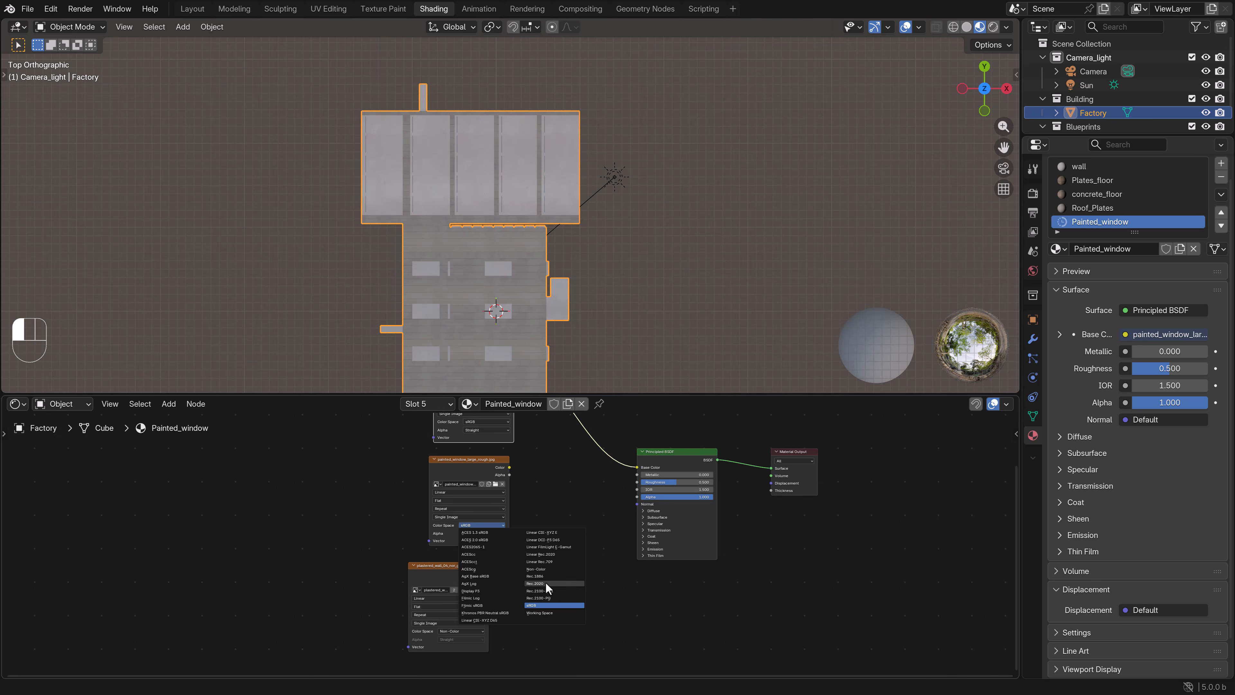
pyautogui.click(544, 570)
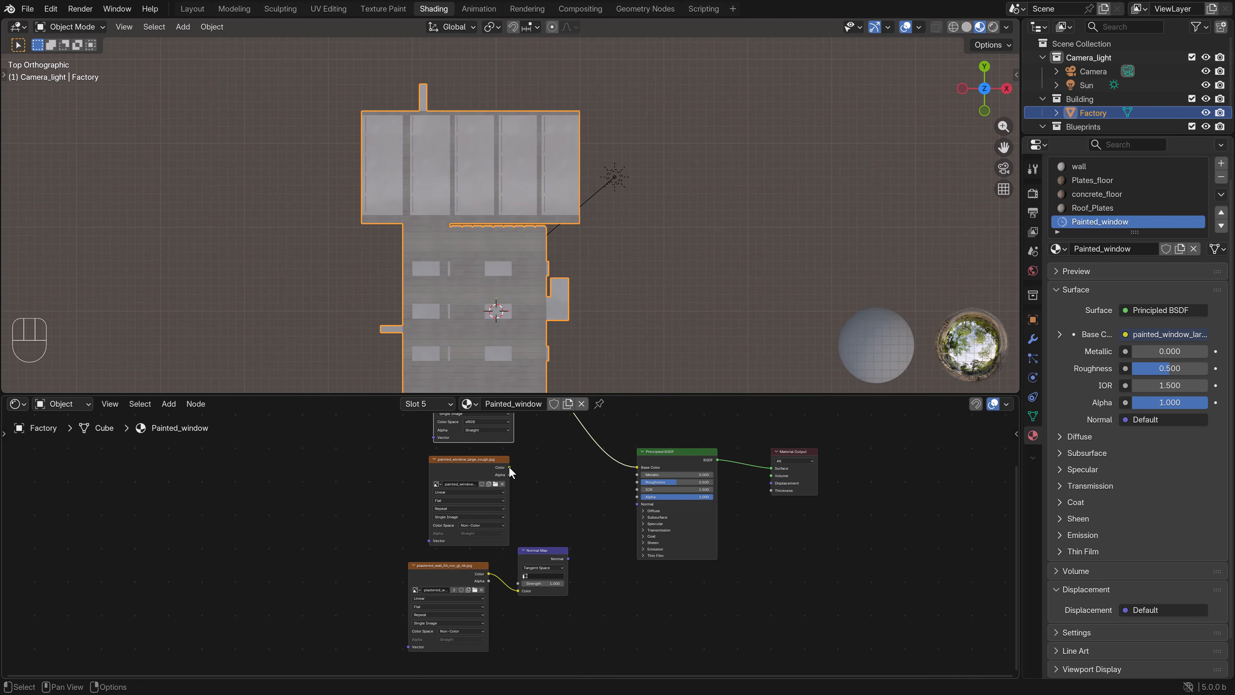
# Step: Load Painted_glass_large_Normal.png into the normal texture node as Non-Color and connect the Normal Map node to the shader's Normal
pyautogui.click(474, 589)
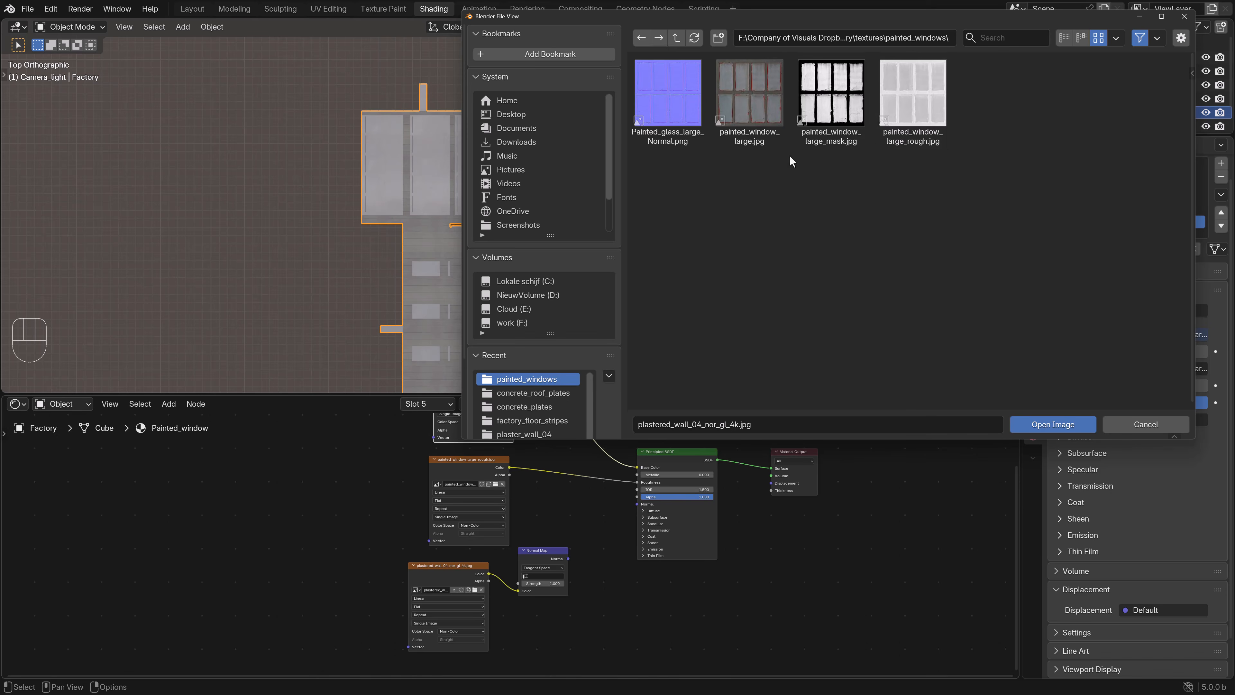
pyautogui.doubleClick(668, 92)
pyautogui.click(452, 631)
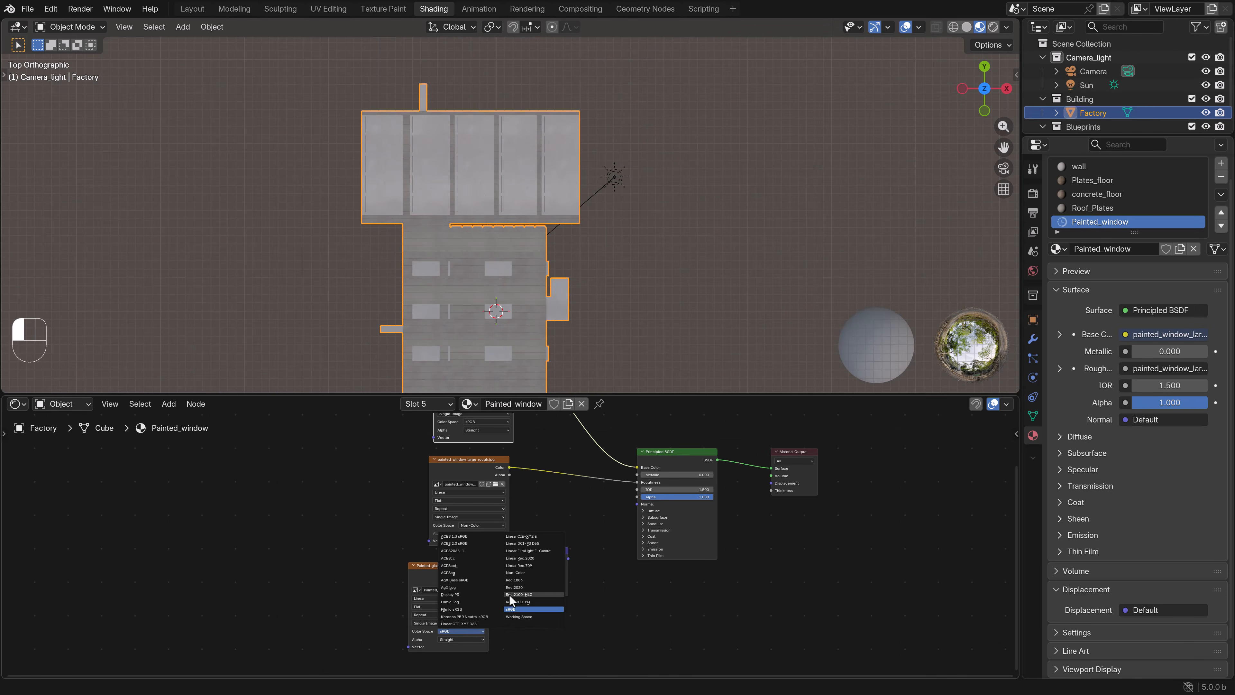
pyautogui.click(515, 572)
pyautogui.moveTo(568, 559); pyautogui.dragTo(636, 506)
pyautogui.scroll(-2, 518, 452)
pyautogui.moveTo(483, 454); pyautogui.dragTo(572, 507, button='middle')
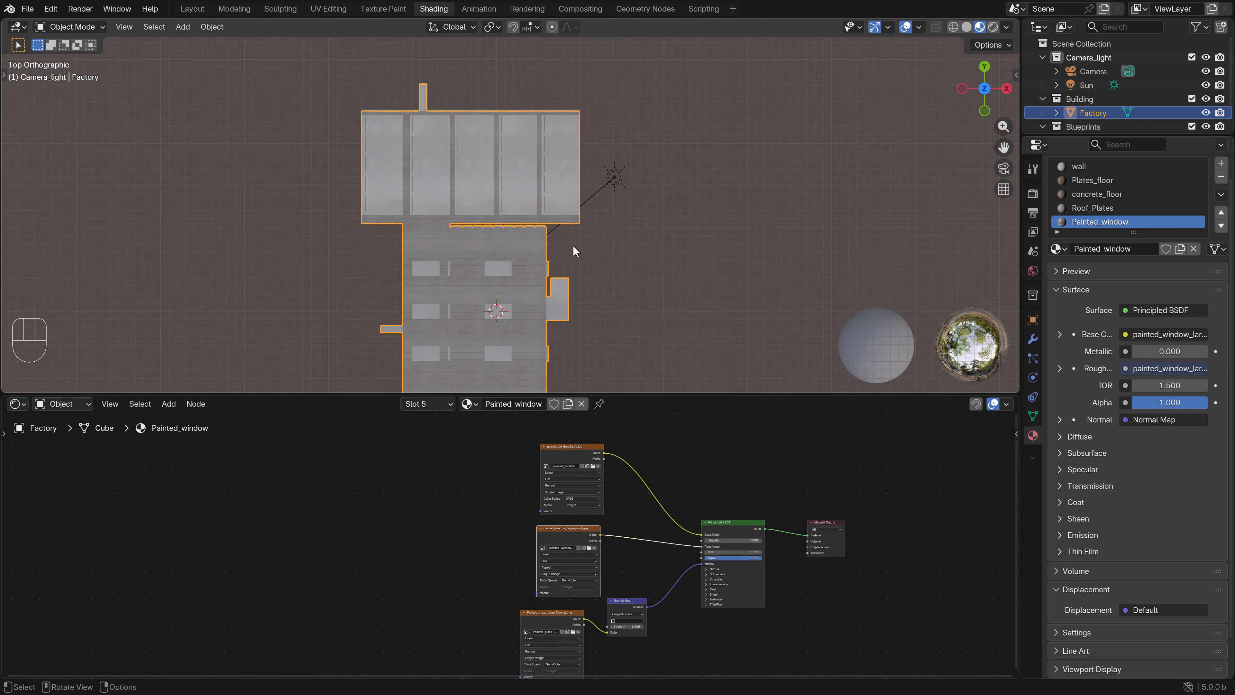
# Step: Box-select the top faces of the three skylights on the factory's high roof in Edit Mode, using the front wireframe view
pyautogui.moveTo(582, 311); pyautogui.dragTo(546, 233, button='middle')
pyautogui.press('KP_1')
pyautogui.keyDown('shift'); pyautogui.scroll(2, 551, 235); pyautogui.keyUp('shift')
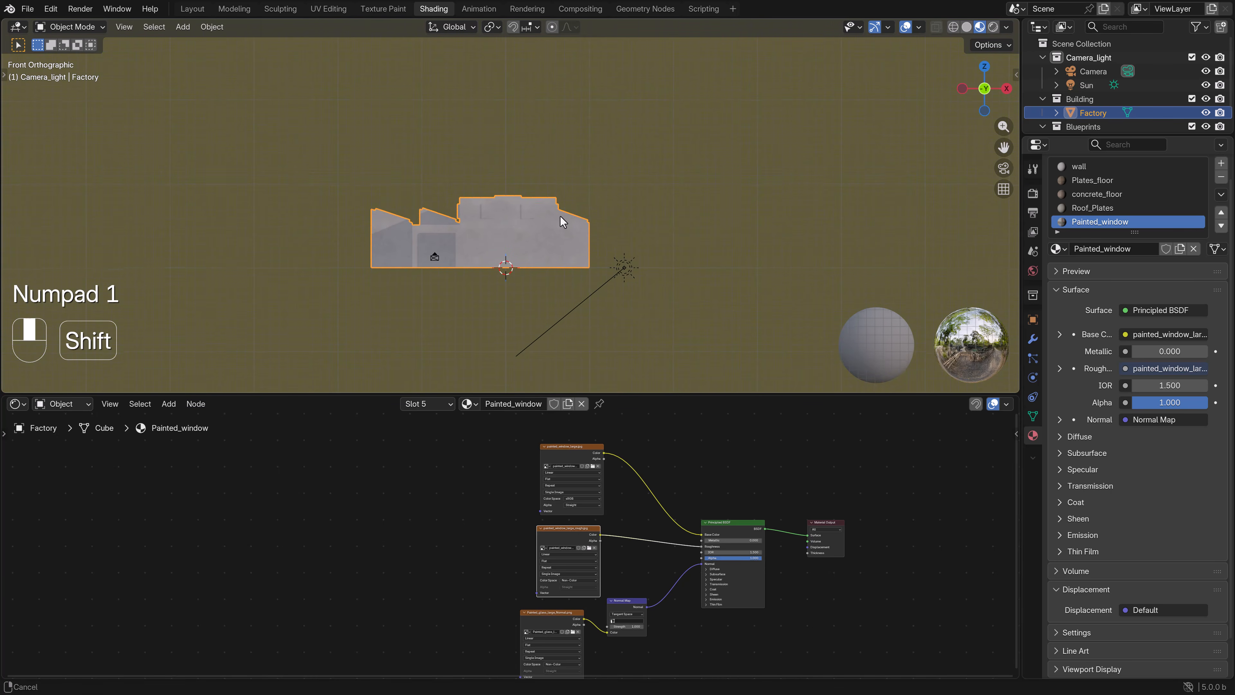
pyautogui.scroll(5, 559, 215)
pyautogui.press('Tab')
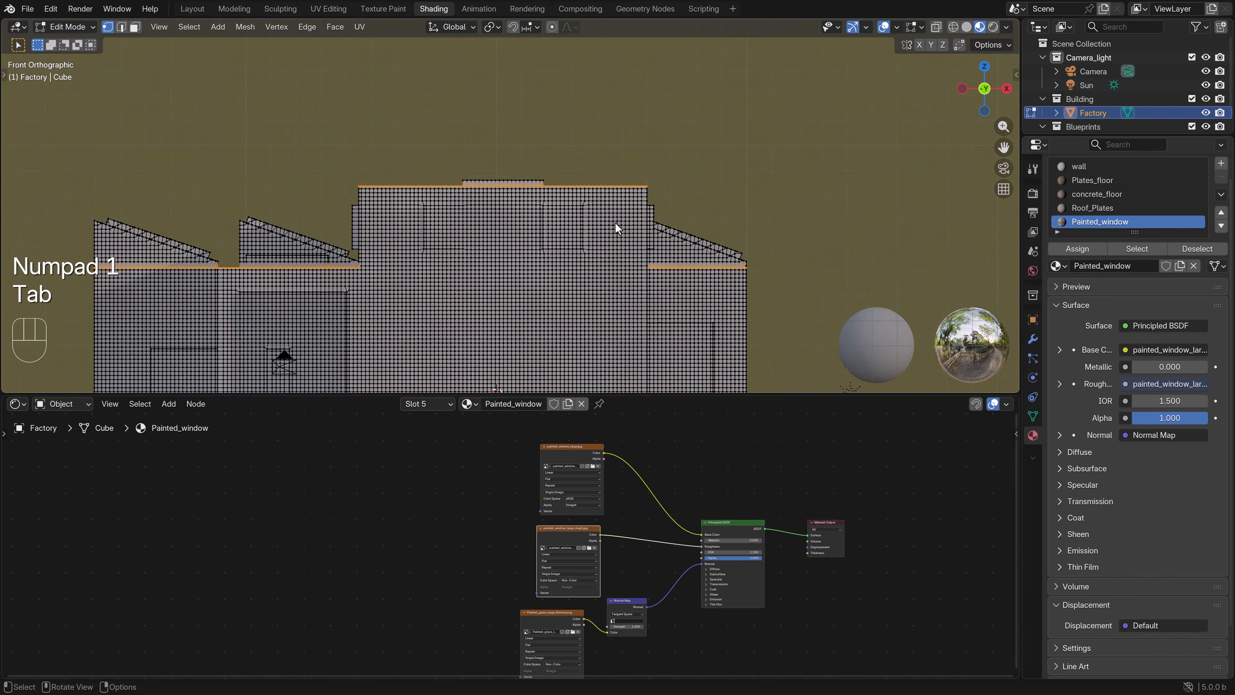
pyautogui.press('z')
pyautogui.press('b')
pyautogui.moveTo(561, 170); pyautogui.dragTo(373, 131)
pyautogui.keyDown('shift'); pyautogui.moveTo(215, 193); pyautogui.dragTo(361, 213, button='middle'); pyautogui.keyUp('shift')
pyautogui.press('b')
pyautogui.moveTo(398, 255); pyautogui.dragTo(494, 145, button='middle')
pyautogui.scroll(-4, 493, 145)
pyautogui.press('z')
pyautogui.moveTo(653, 198); pyautogui.dragTo(663, 228, button='middle')
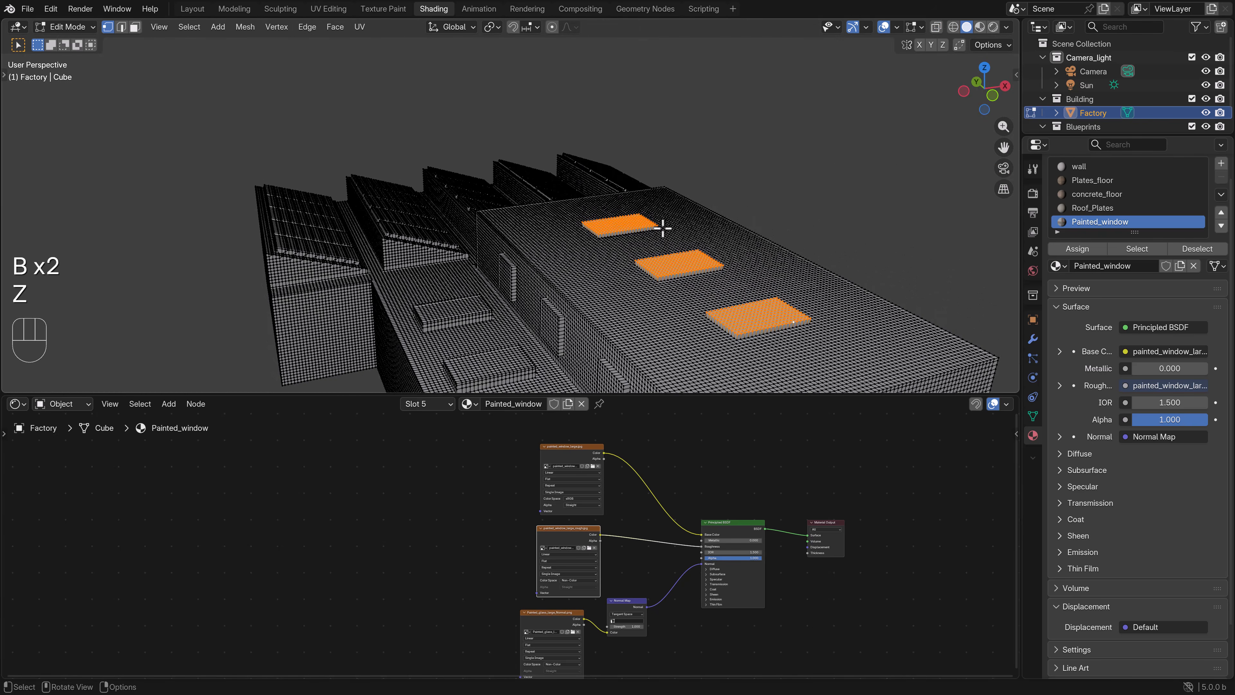
# Step: Add the outer faces of the high hall's side windows above the low roof to the selection
pyautogui.press('KP_1')
pyautogui.scroll(5, 648, 227)
pyautogui.keyDown('shift'); pyautogui.moveTo(405, 179); pyautogui.dragTo(495, 175, button='middle'); pyautogui.keyUp('shift')
pyautogui.scroll(3, 486, 177)
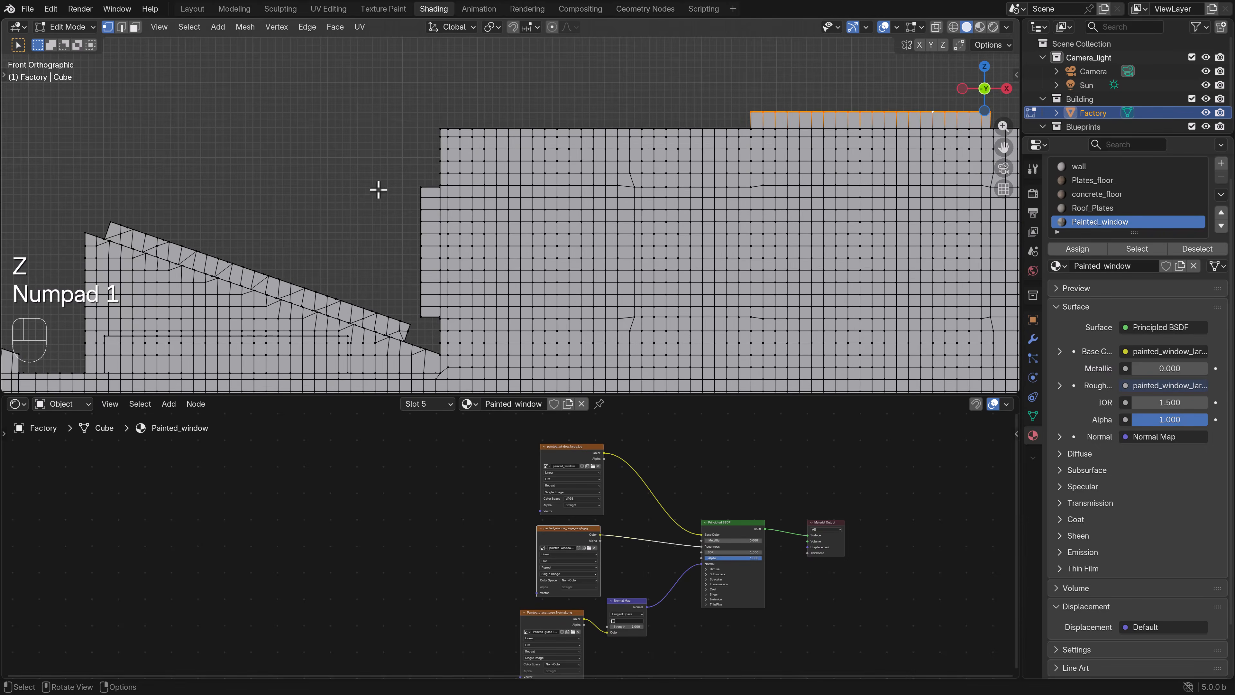
pyautogui.press('z')
pyautogui.press('b')
pyautogui.moveTo(436, 302); pyautogui.dragTo(427, 305)
pyautogui.moveTo(418, 179); pyautogui.dragTo(419, 179)
pyautogui.scroll(-6, 601, 268)
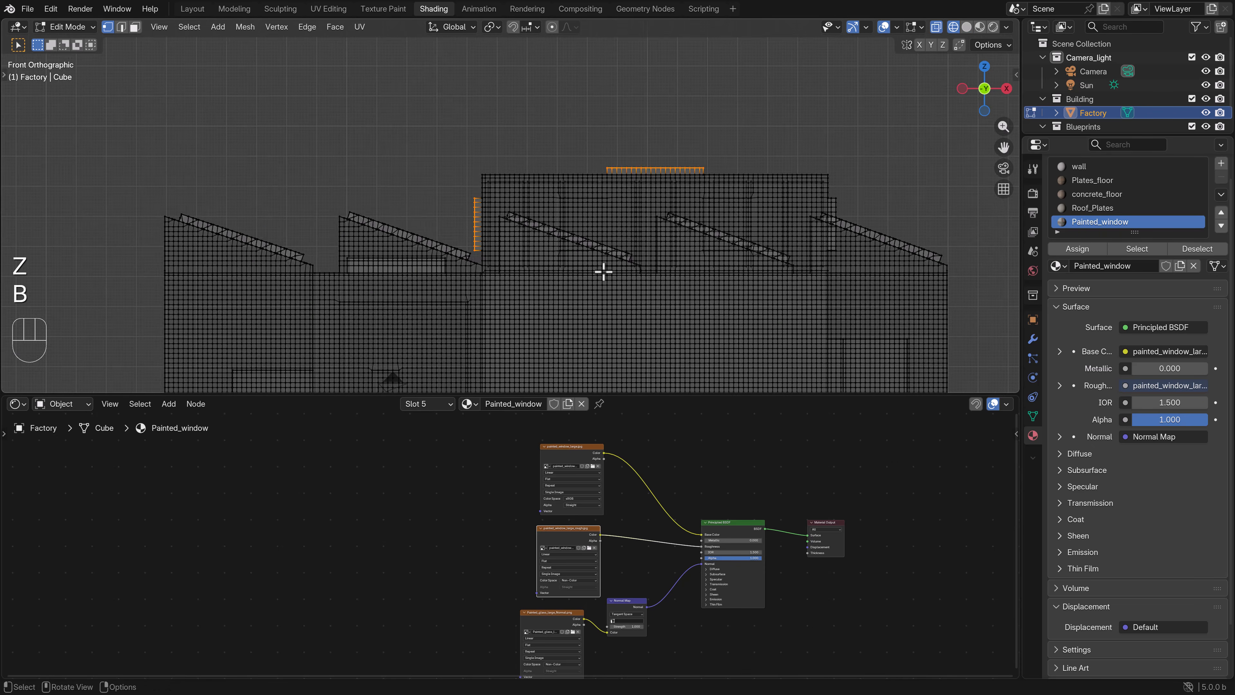
# Step: Add the three window faces on the opposite side wall of the high hall to the selection
pyautogui.keyDown('shift'); pyautogui.moveTo(601, 268); pyautogui.dragTo(529, 173, button='middle'); pyautogui.keyUp('shift')
pyautogui.scroll(6, 528, 173)
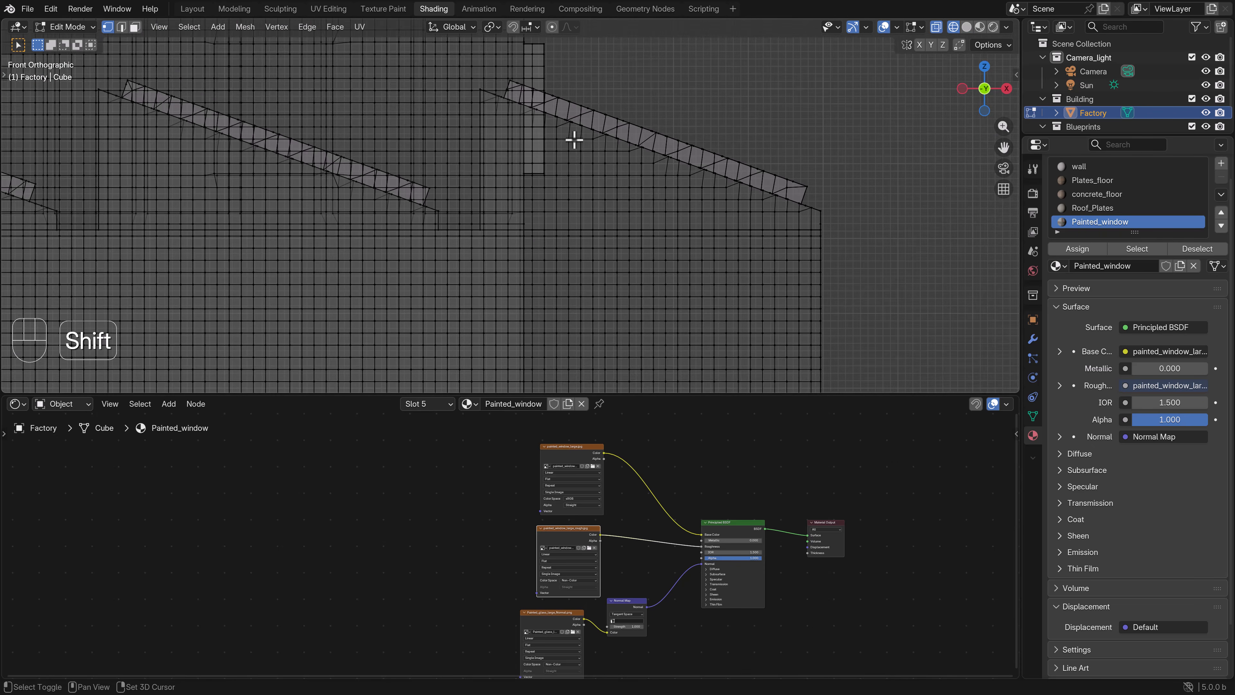
pyautogui.keyDown('shift'); pyautogui.moveTo(573, 137); pyautogui.dragTo(536, 302, button='middle'); pyautogui.keyUp('shift')
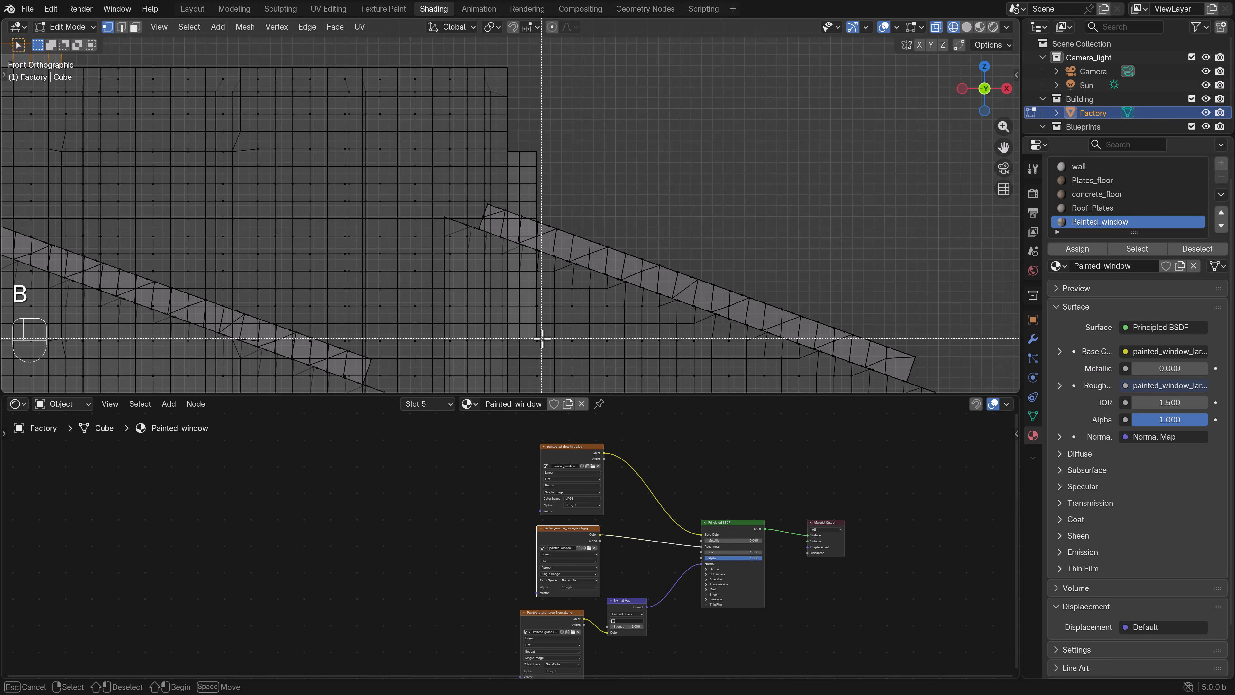
pyautogui.moveTo(532, 135); pyautogui.dragTo(532, 137)
pyautogui.scroll(-2, 535, 171)
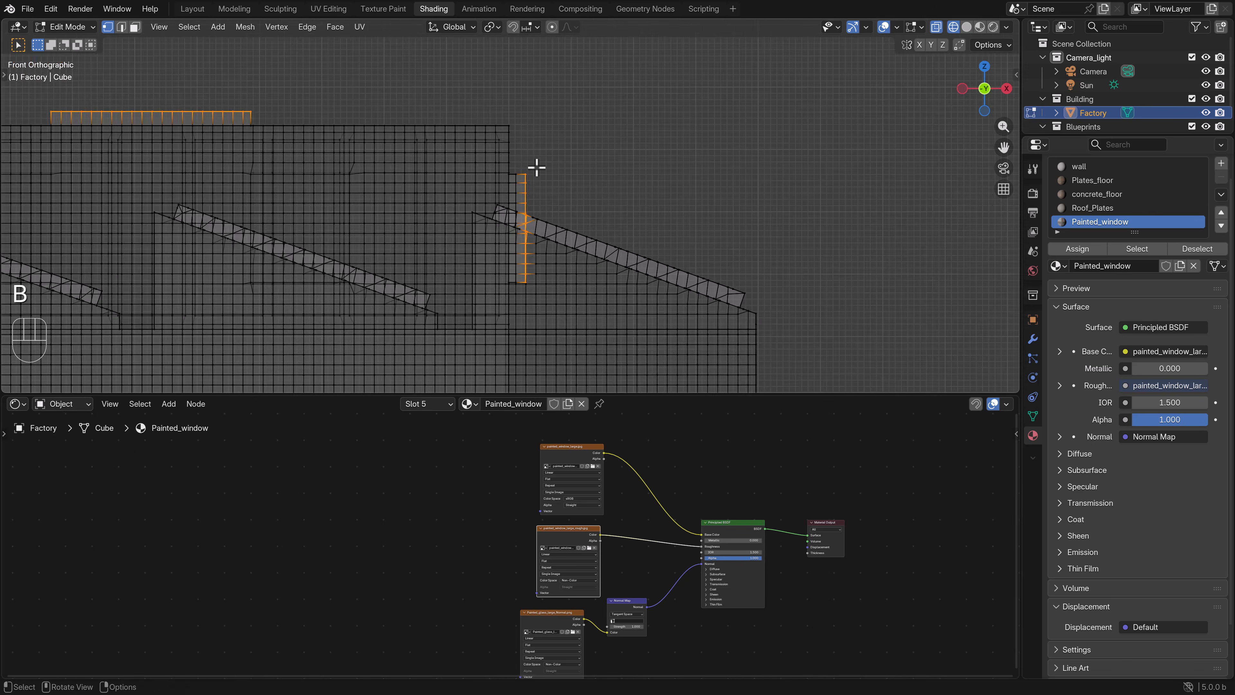
pyautogui.moveTo(535, 171); pyautogui.dragTo(543, 247, button='middle')
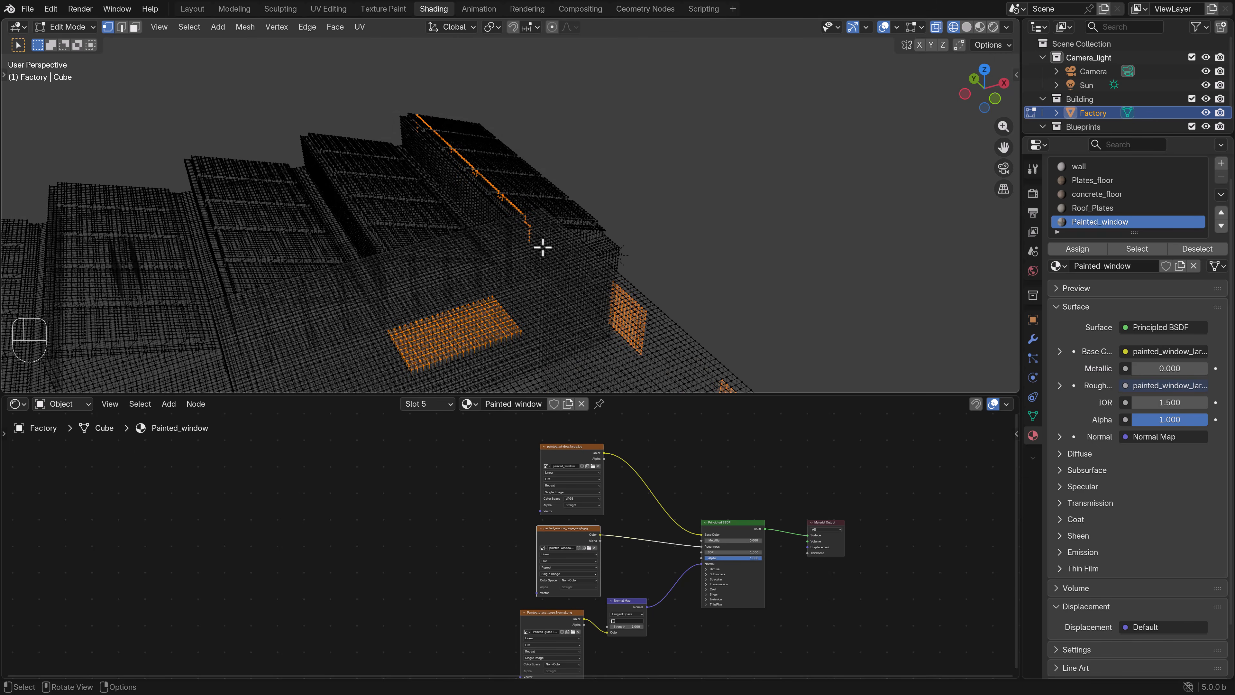
pyautogui.scroll(-5, 601, 273)
pyautogui.keyDown('shift'); pyautogui.moveTo(630, 287); pyautogui.dragTo(564, 221, button='middle'); pyautogui.keyUp('shift')
pyautogui.moveTo(614, 229); pyautogui.dragTo(477, 218, button='middle')
pyautogui.press('z')
pyautogui.scroll(3, 472, 207)
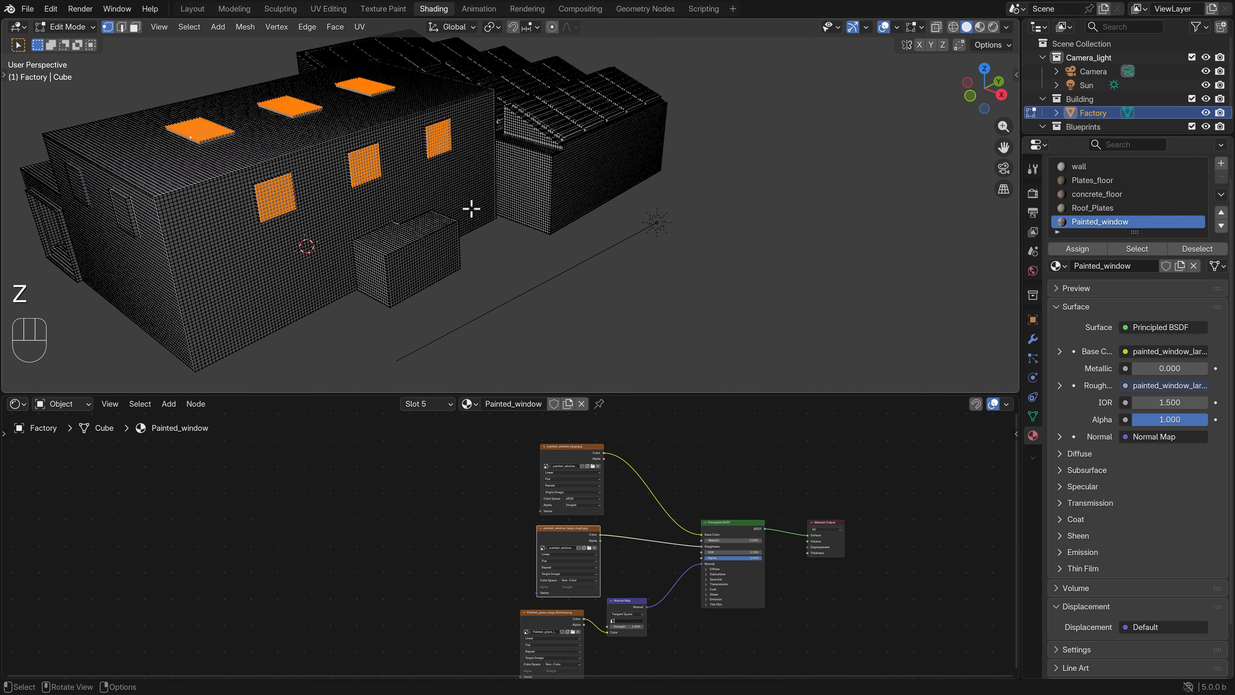
pyautogui.scroll(-1, 411, 202)
pyautogui.moveTo(392, 202)
pyautogui.mouseDown(button='middle')
pyautogui.moveTo(409, 222)
pyautogui.moveTo(608, 183)
pyautogui.moveTo(628, 381)
pyautogui.mouseUp(button='middle')
# Step: Add the two window faces on the high hall's front end wall to the selection from the top wireframe view
pyautogui.press('KP_7')
pyautogui.scroll(1, 606, 434)
pyautogui.scroll(4, 601, 337)
pyautogui.keyDown('shift'); pyautogui.moveTo(600, 336); pyautogui.dragTo(554, 222, button='middle'); pyautogui.keyUp('shift')
pyautogui.scroll(1, 564, 226)
pyautogui.press('z')
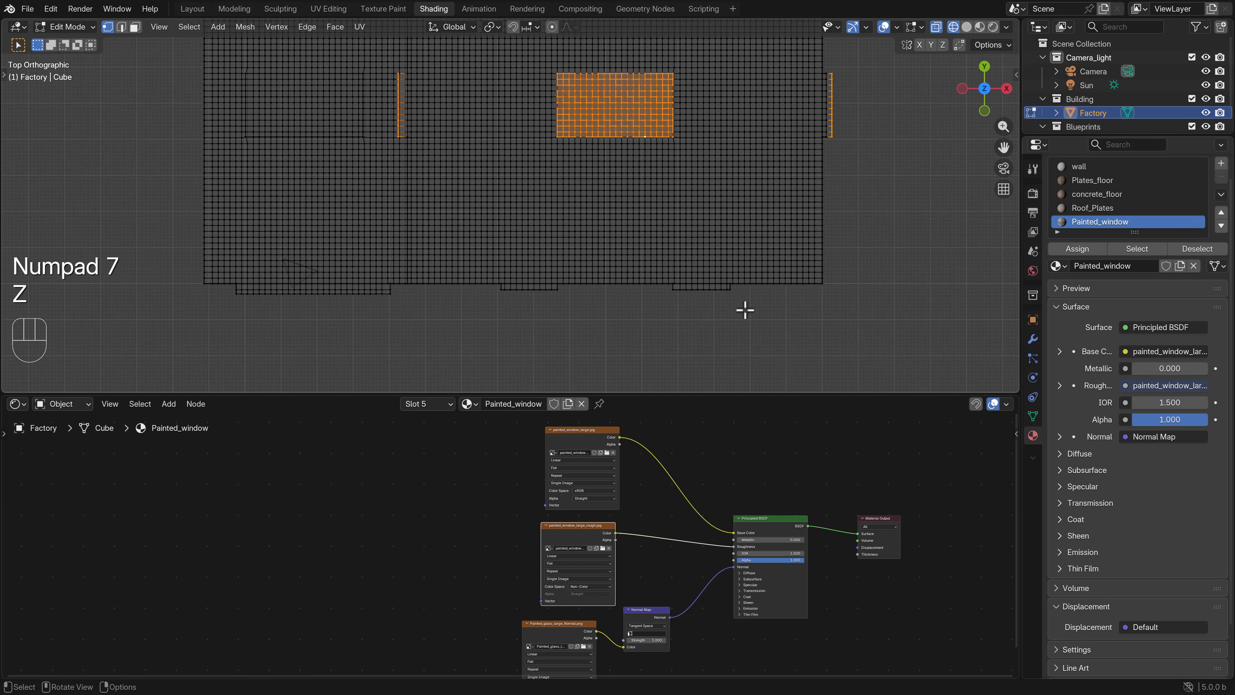
pyautogui.moveTo(493, 287); pyautogui.dragTo(491, 287)
pyautogui.scroll(-3, 477, 285)
pyautogui.press('z')
pyautogui.moveTo(479, 285); pyautogui.dragTo(582, 189, button='middle')
pyautogui.keyDown('shift'); pyautogui.moveTo(357, 182); pyautogui.dragTo(463, 273, button='middle'); pyautogui.keyUp('shift')
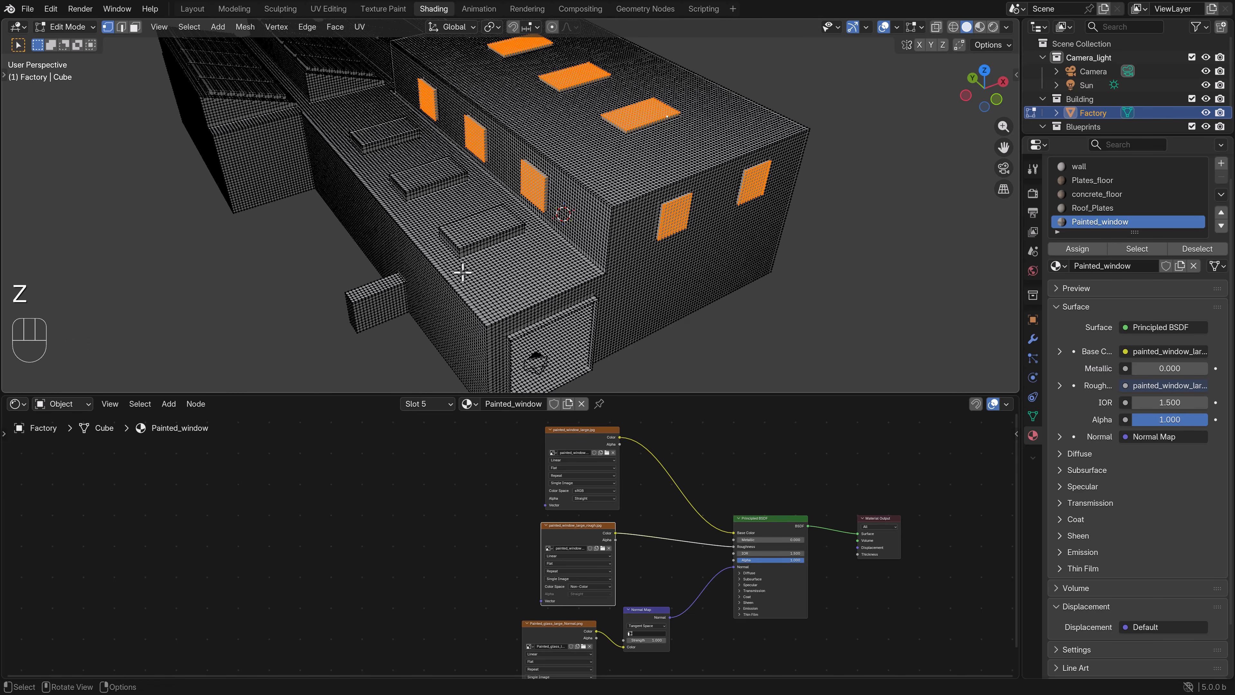
# Step: Add the top faces of the three skylights on the low side roof to the selection
pyautogui.press('KP_1')
pyautogui.scroll(5, 449, 264)
pyautogui.press('z')
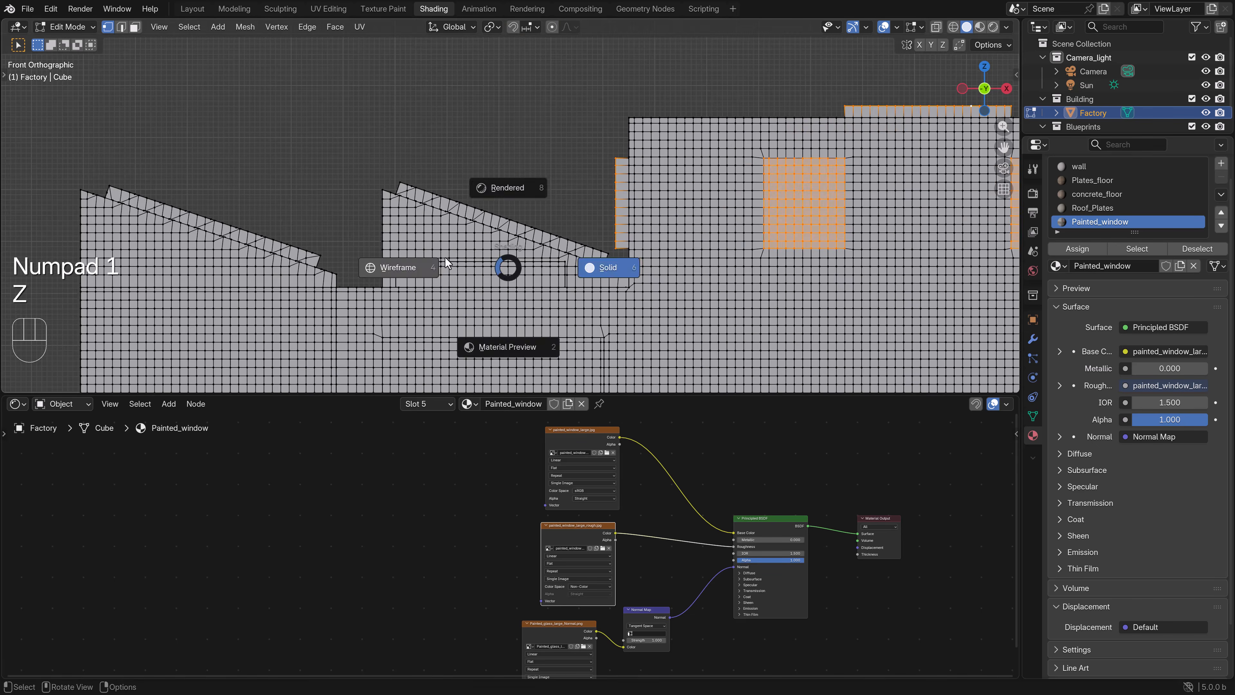
pyautogui.scroll(3, 539, 253)
pyautogui.press('b')
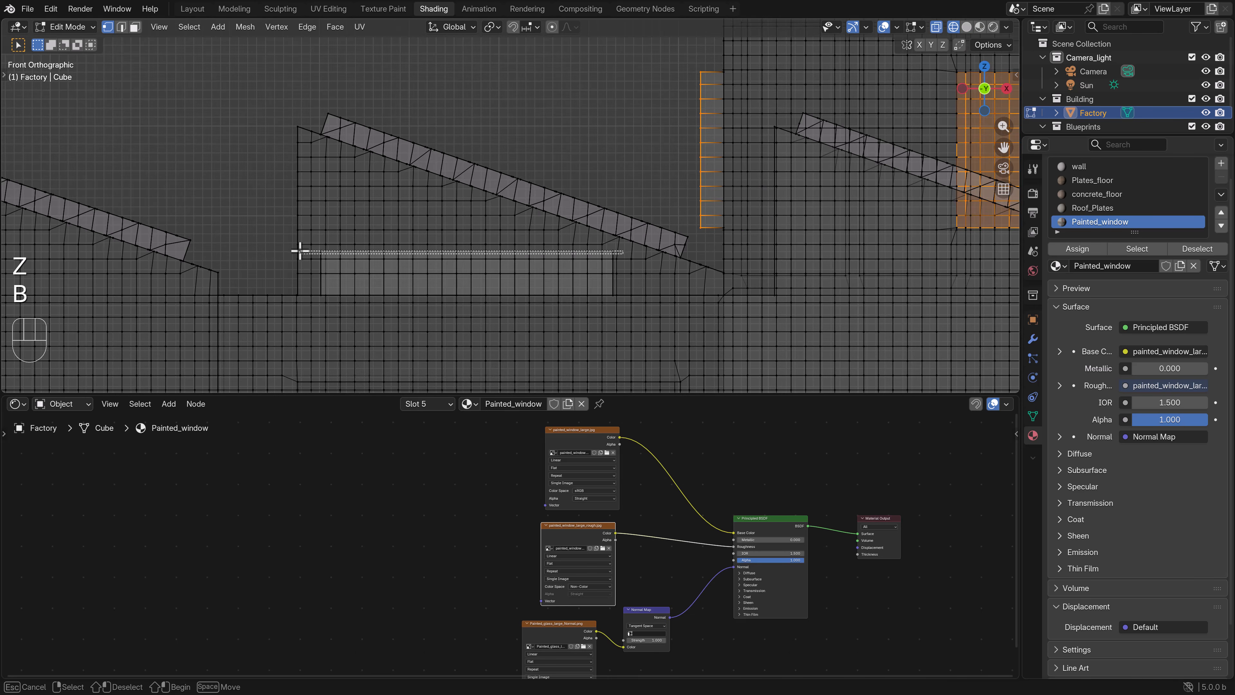
pyautogui.moveTo(303, 247); pyautogui.dragTo(300, 246)
pyautogui.moveTo(311, 244); pyautogui.dragTo(389, 251, button='middle')
pyautogui.scroll(-4, 388, 251)
pyautogui.press('z')
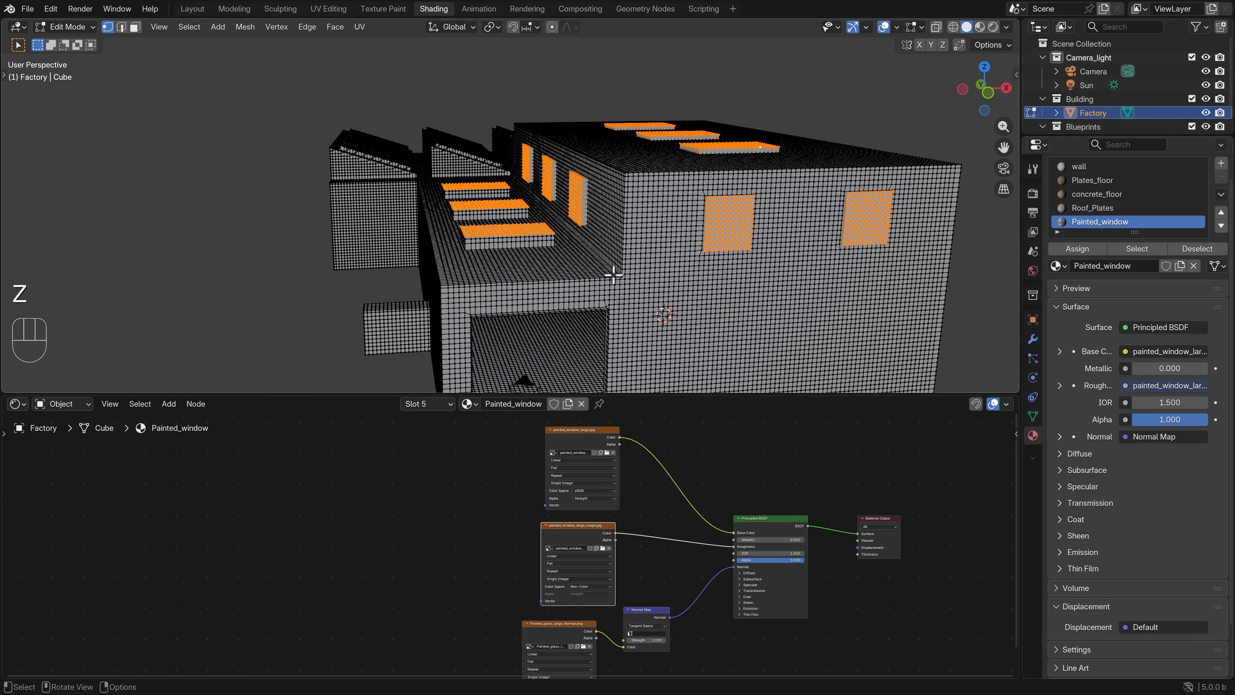
# Step: Check the selected skylight and window faces around the building and assign the Painted_window material to them
pyautogui.scroll(-5, 603, 267)
pyautogui.moveTo(545, 248); pyautogui.dragTo(513, 243, button='middle')
pyautogui.moveTo(513, 244); pyautogui.dragTo(532, 107, button='middle')
pyautogui.scroll(4, 574, 283)
pyautogui.scroll(2, 574, 282)
pyautogui.scroll(-3, 532, 108)
pyautogui.moveTo(253, 209); pyautogui.dragTo(161, 215, button='middle')
pyautogui.keyDown('shift'); pyautogui.moveTo(603, 258); pyautogui.dragTo(456, 282, button='middle'); pyautogui.keyUp('shift')
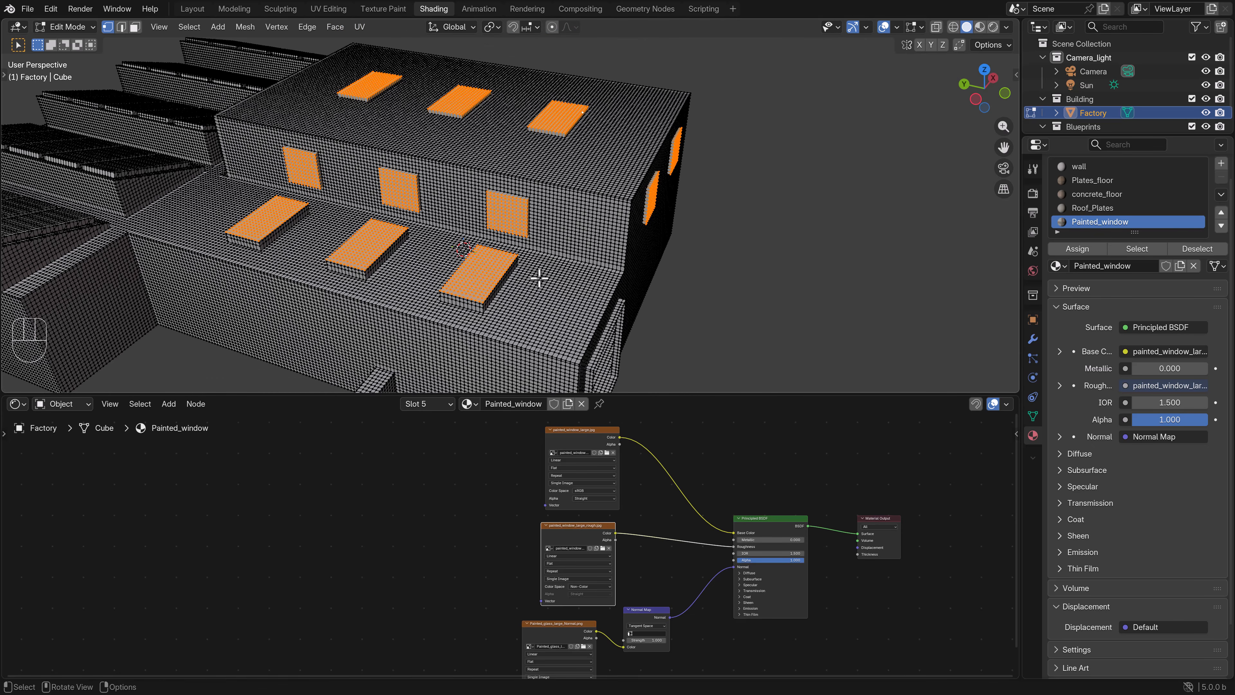
pyautogui.click(1084, 252)
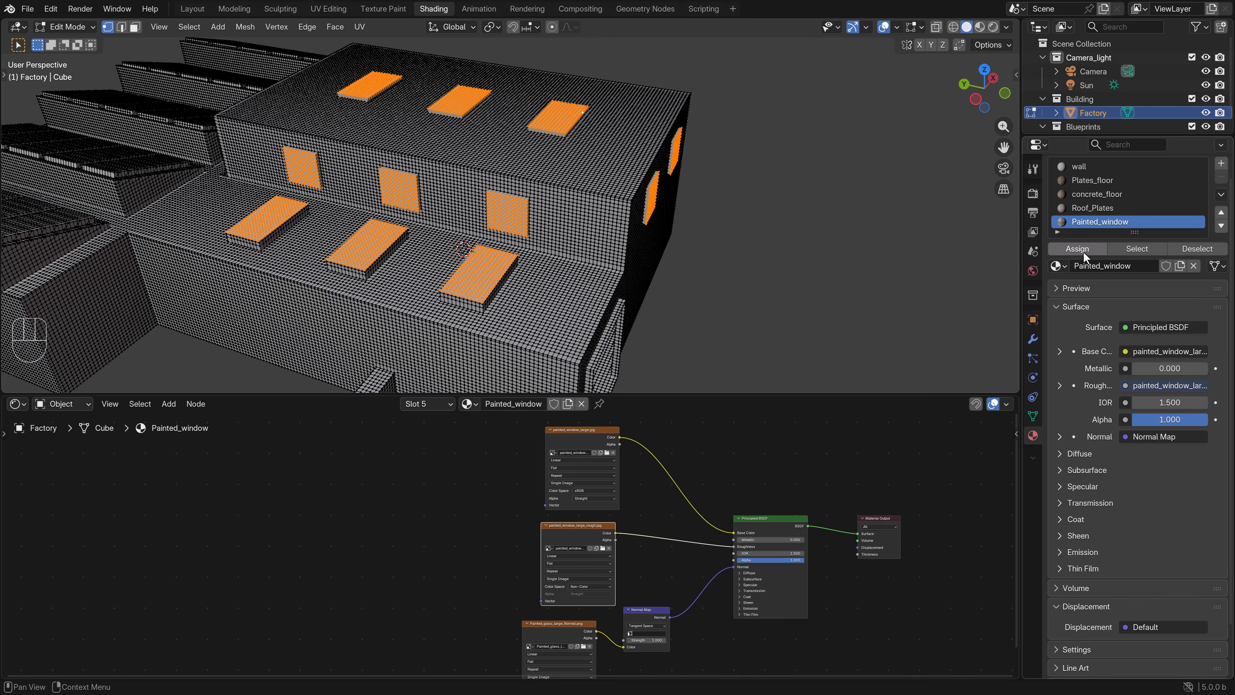
# Step: Inspect the painted window texture on the skylights and wall windows in Material Preview and Object Mode
pyautogui.hscroll(-3, 780, 217)
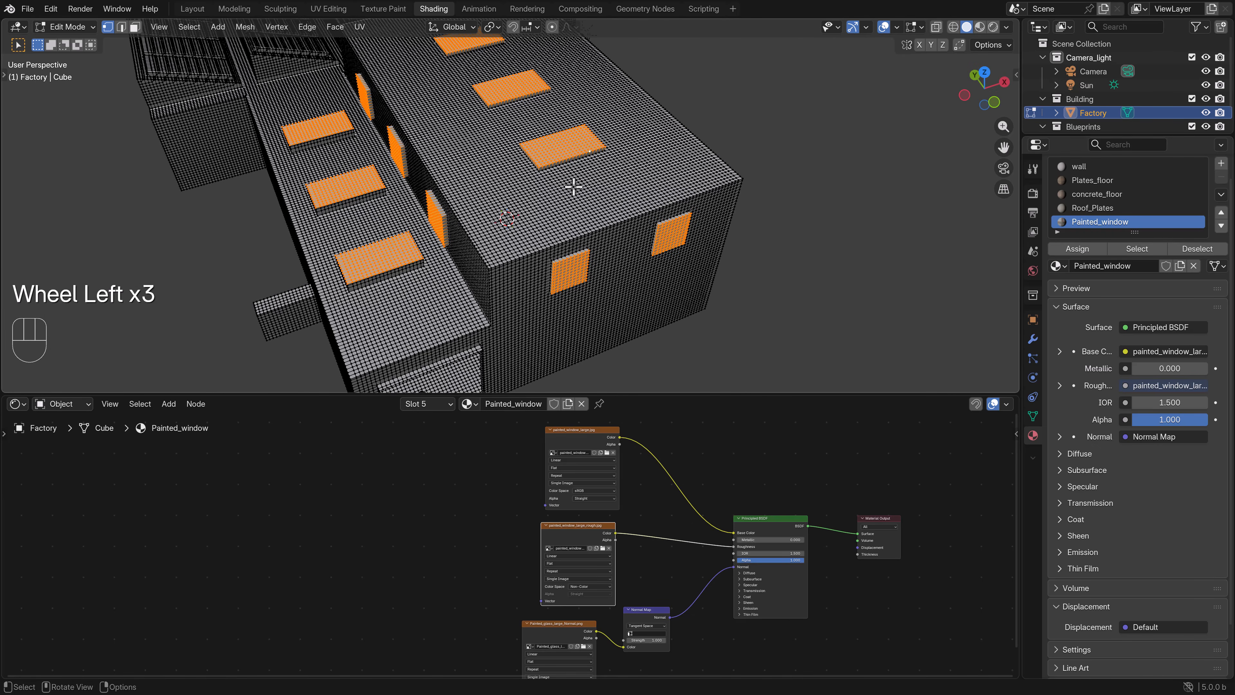
pyautogui.scroll(-2, 503, 173)
pyautogui.scroll(5, 523, 161)
pyautogui.press('z')
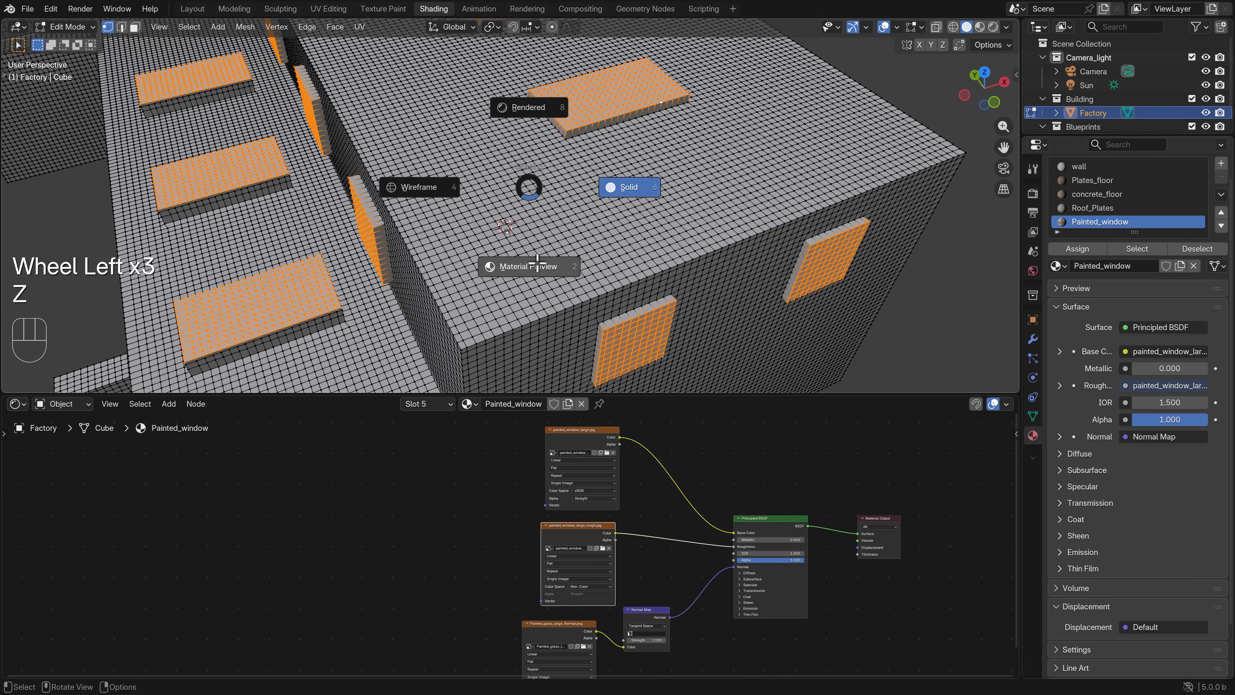
pyautogui.click(533, 268)
pyautogui.press('Tab')
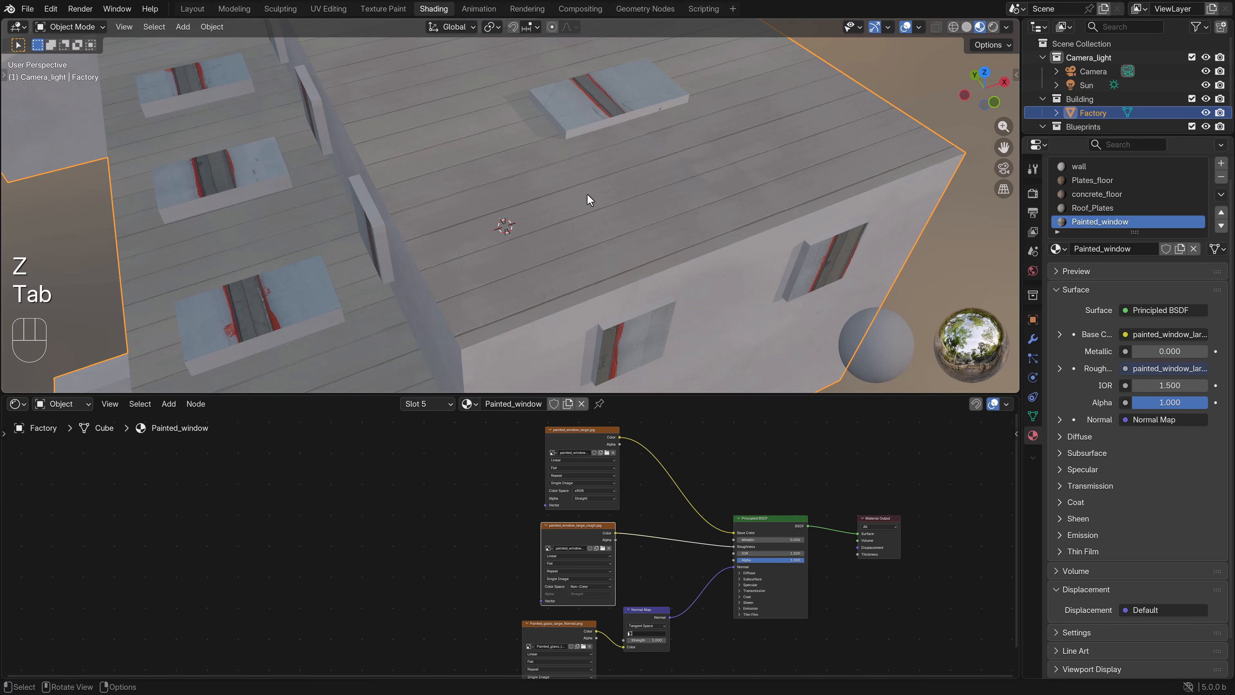
# Step: Open the selected window and skylight faces for UV editing and set painted_window_large.jpg as the image behind their UVs
pyautogui.press('Tab')
pyautogui.click(335, 12)
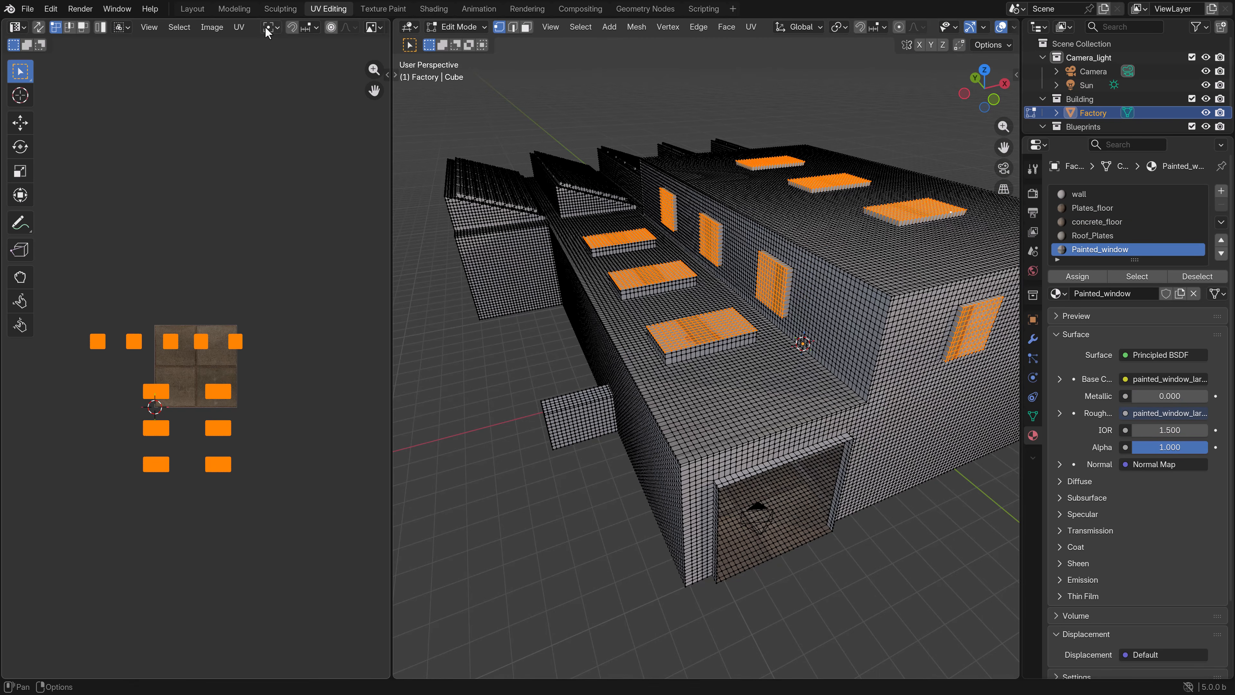
pyautogui.click(209, 27)
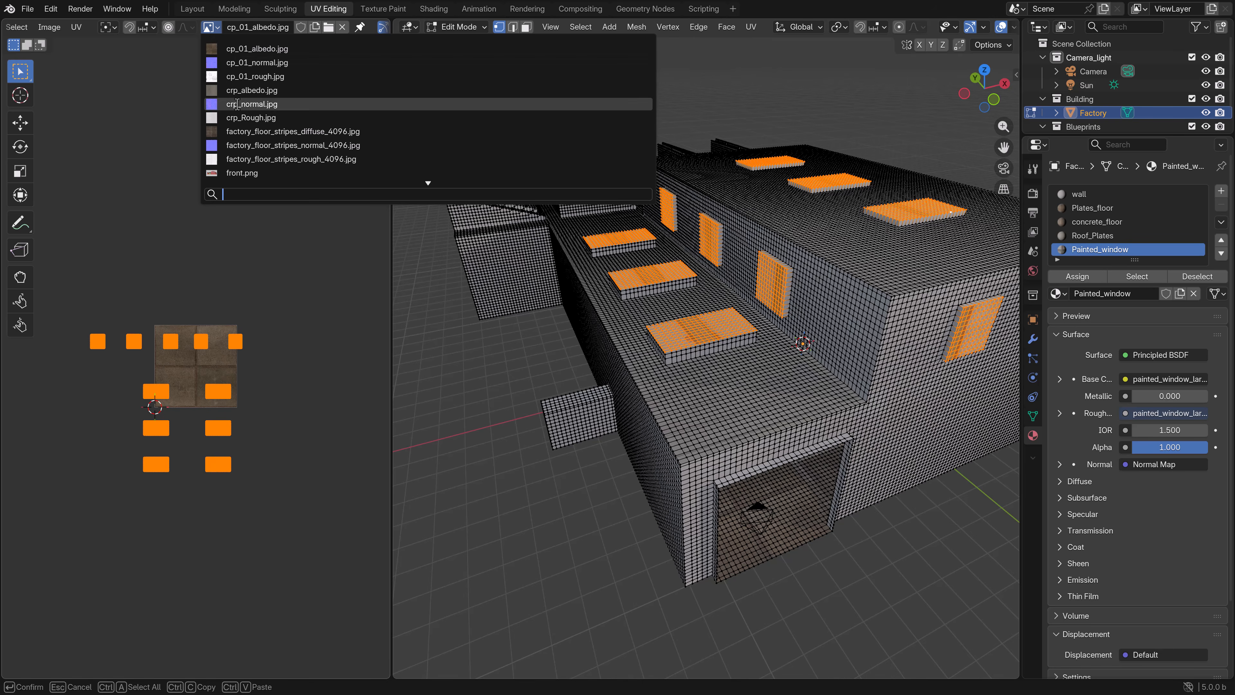
pyautogui.write('w')
pyautogui.click(286, 49)
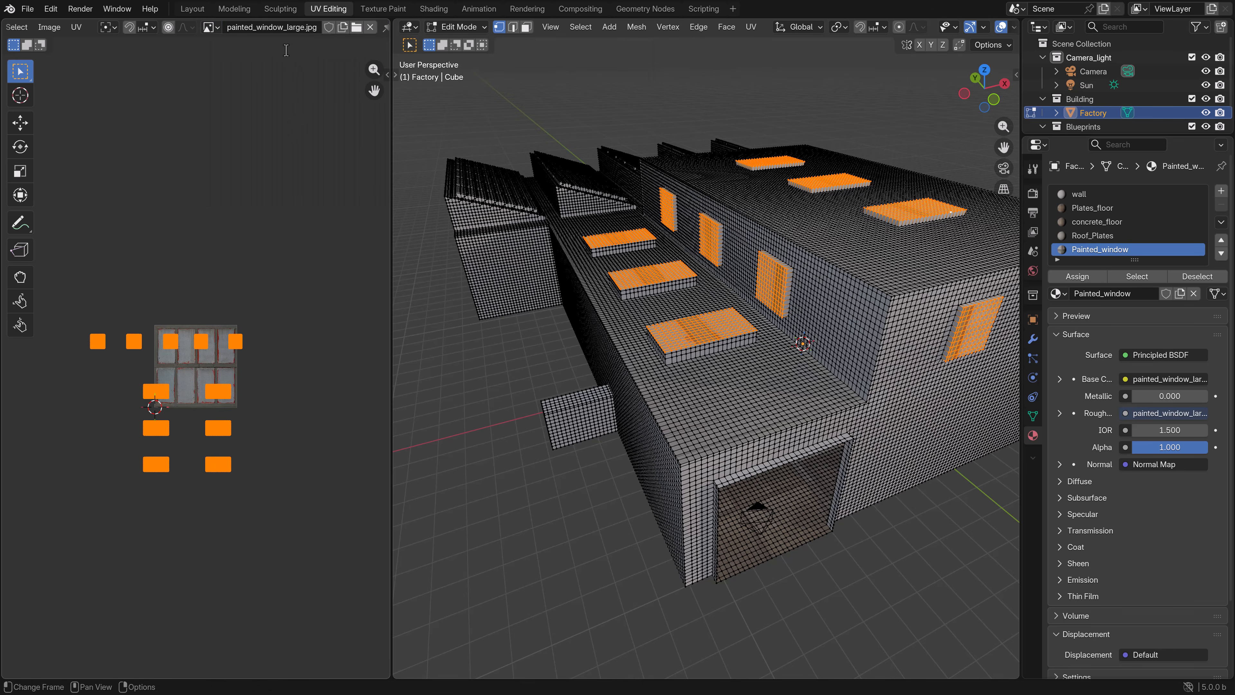
pyautogui.click(209, 27)
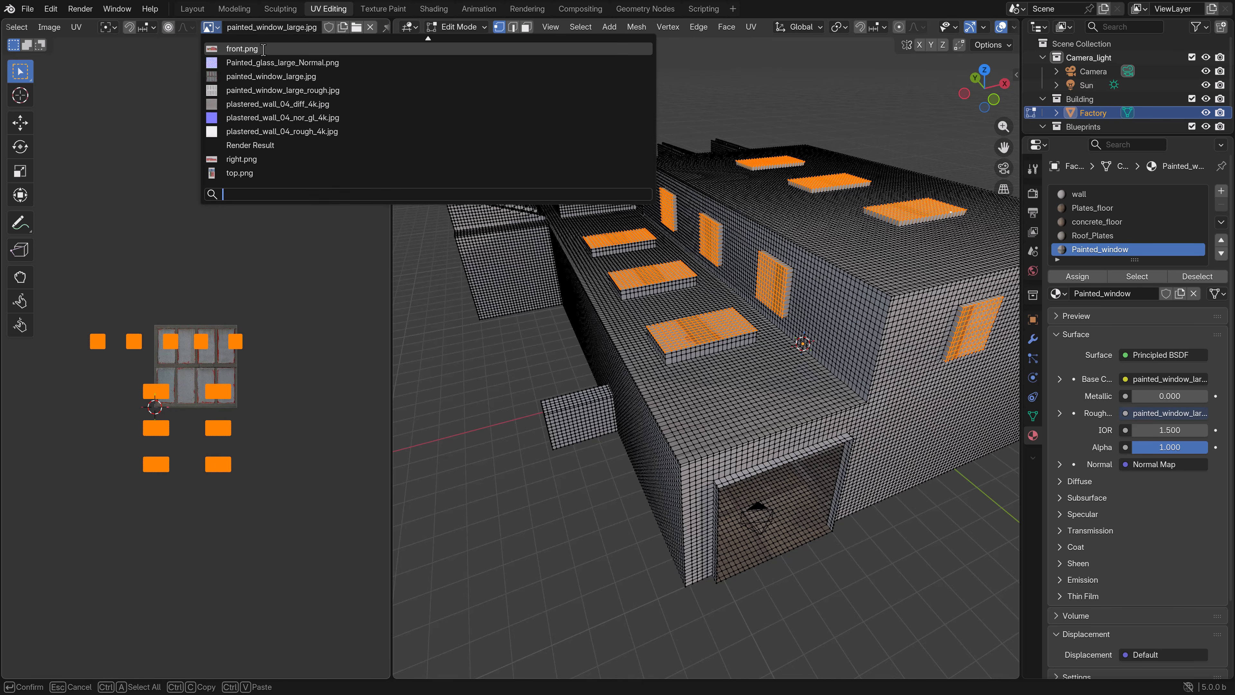
pyautogui.write('w')
pyautogui.click(285, 49)
pyautogui.scroll(5, 221, 357)
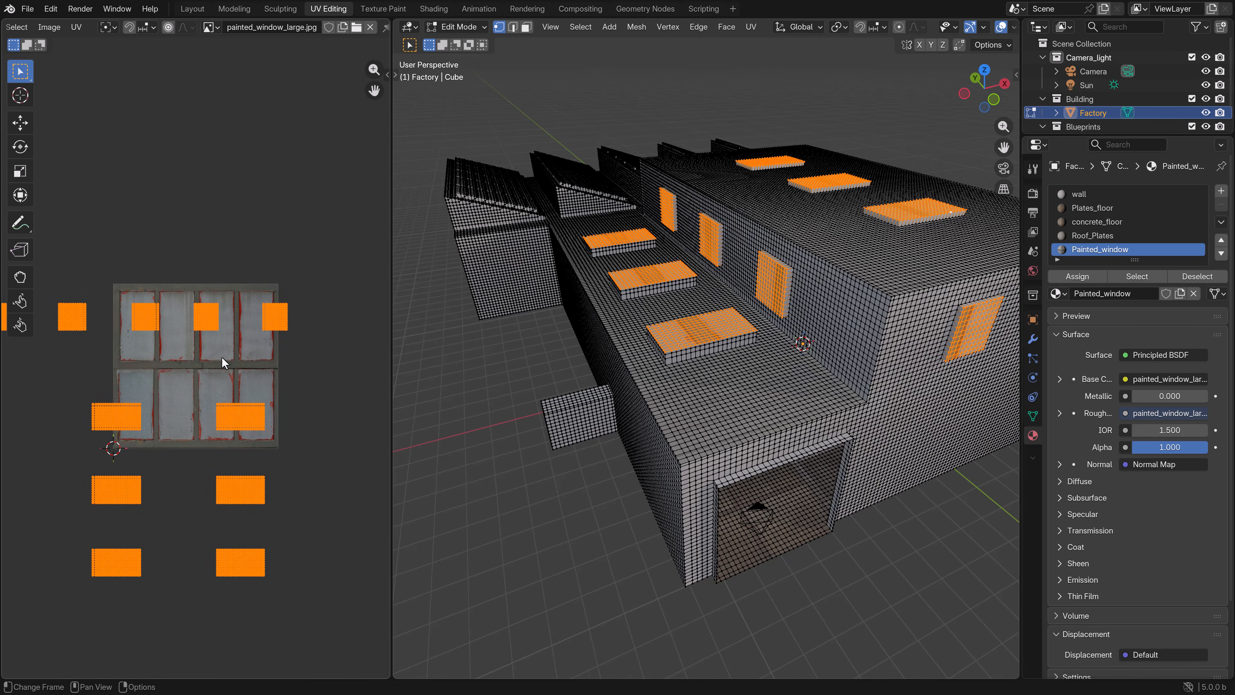
# Step: Select the square window UV island over the first top-row pane and move it fully inside that pane
pyautogui.click(244, 350)
pyautogui.scroll(3, 246, 349)
pyautogui.moveTo(250, 328); pyautogui.dragTo(239, 362, button='middle')
pyautogui.scroll(3, 273, 321)
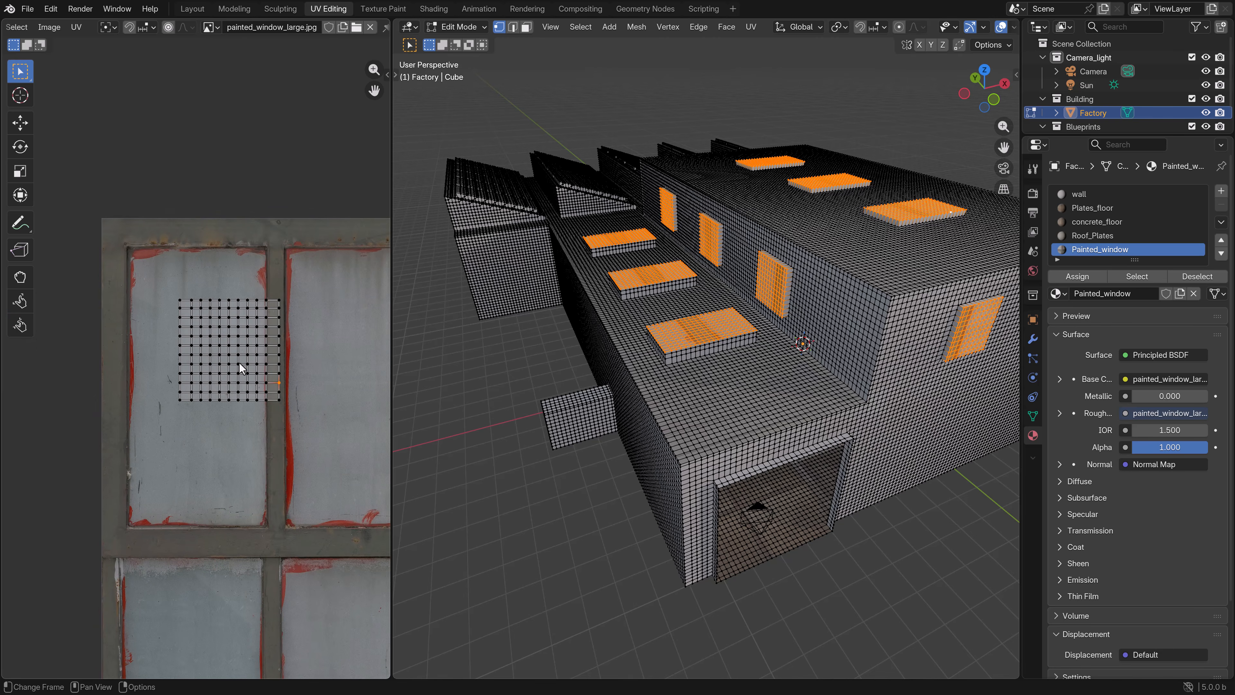
pyautogui.press('b')
pyautogui.moveTo(311, 428); pyautogui.dragTo(136, 282)
pyautogui.press('g')
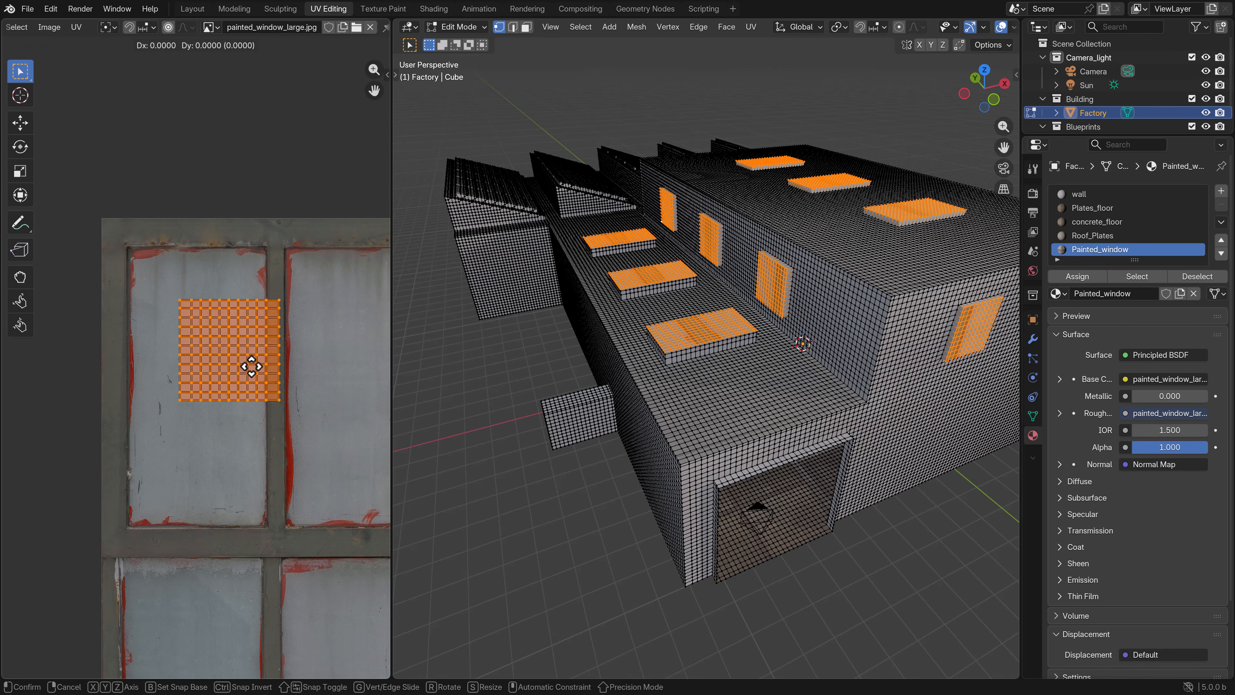
pyautogui.click(237, 352)
pyautogui.press('Tab')
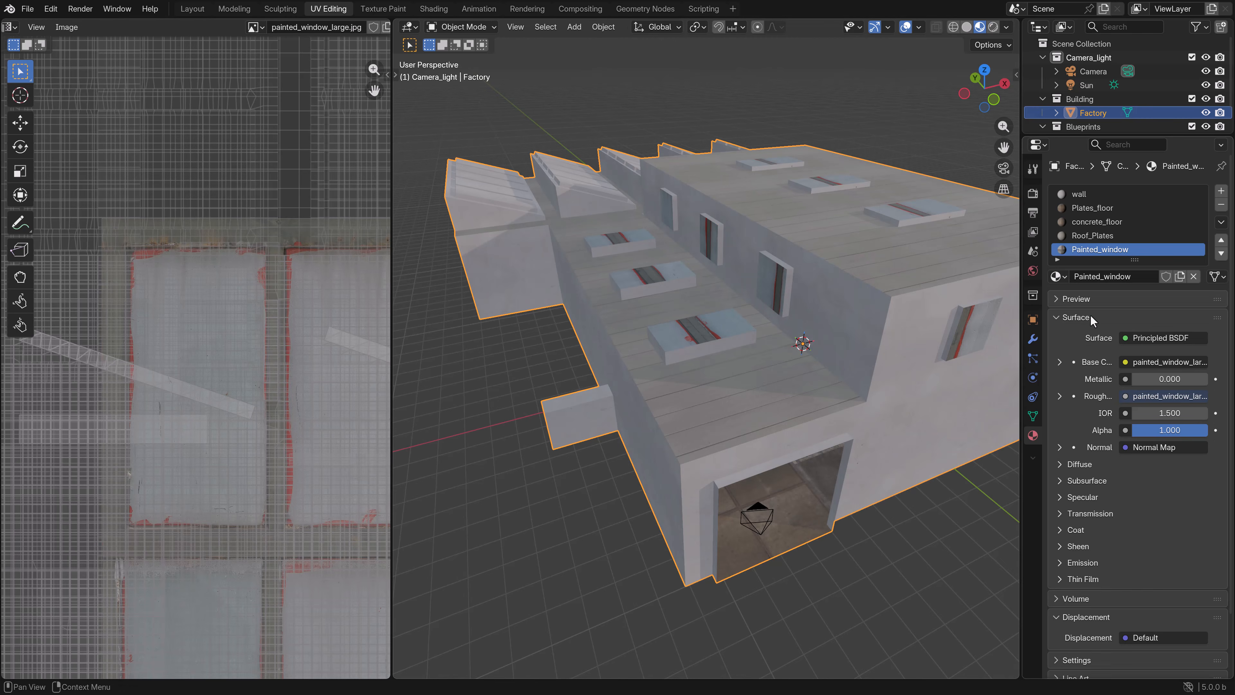
pyautogui.click(1033, 340)
pyautogui.press('Tab')
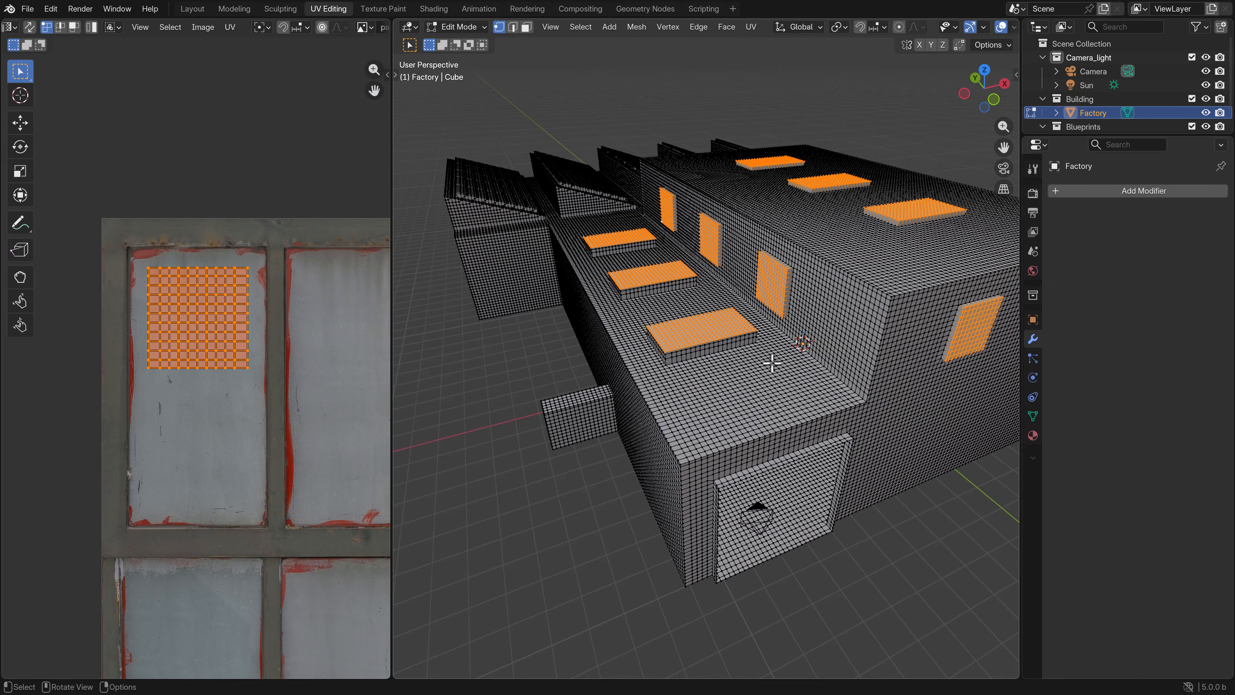
# Step: Enlarge the square island to the first top-row pane's full width and align it with the pane's top edge
pyautogui.press('s')
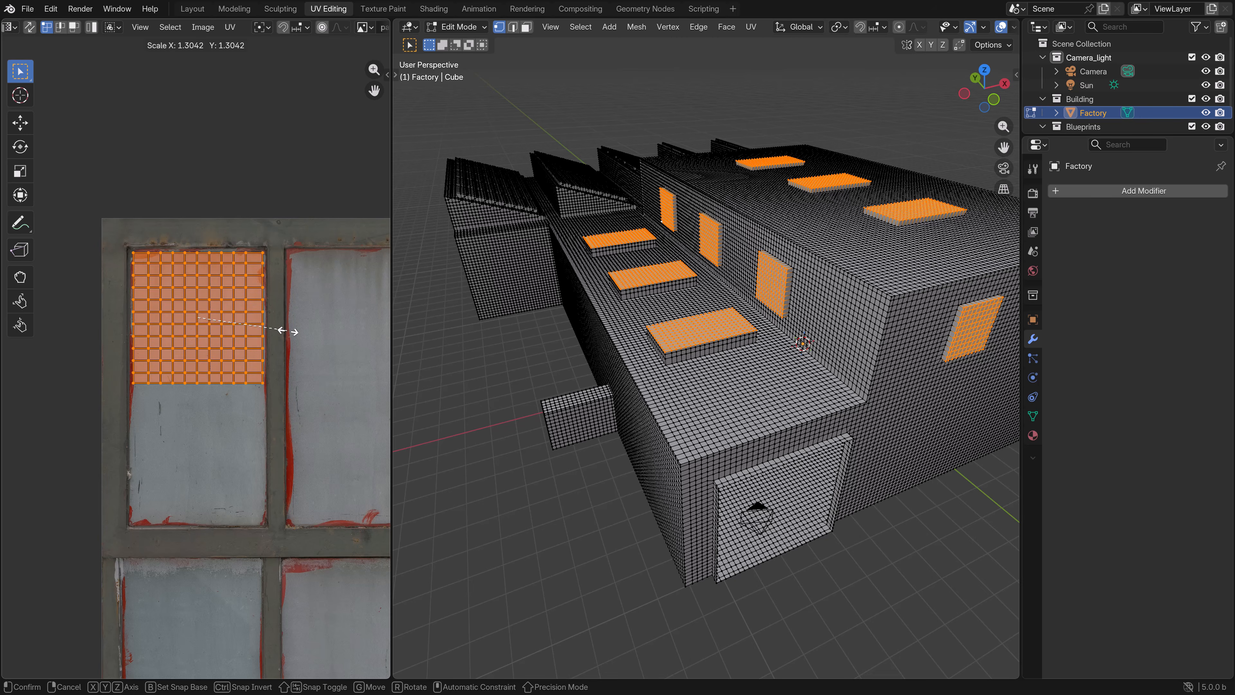
pyautogui.click(296, 336)
pyautogui.scroll(1, 298, 336)
pyautogui.press('s')
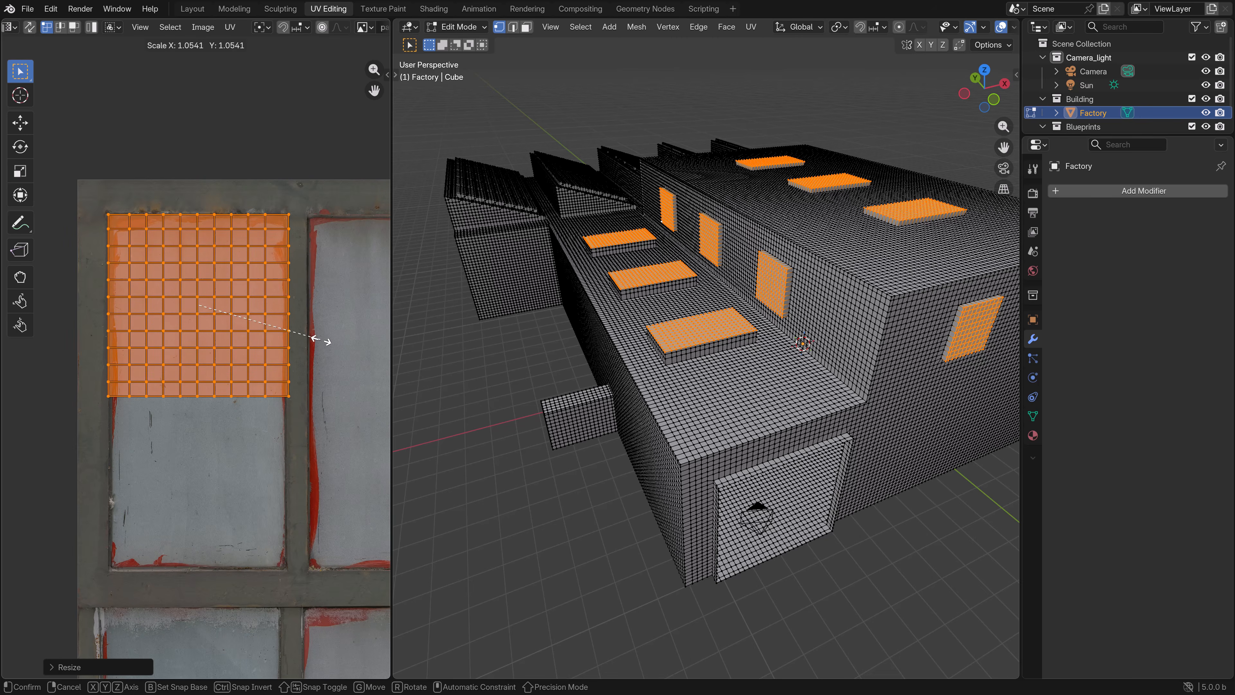
pyautogui.press('g')
pyautogui.click(312, 317)
pyautogui.scroll(1, 323, 320)
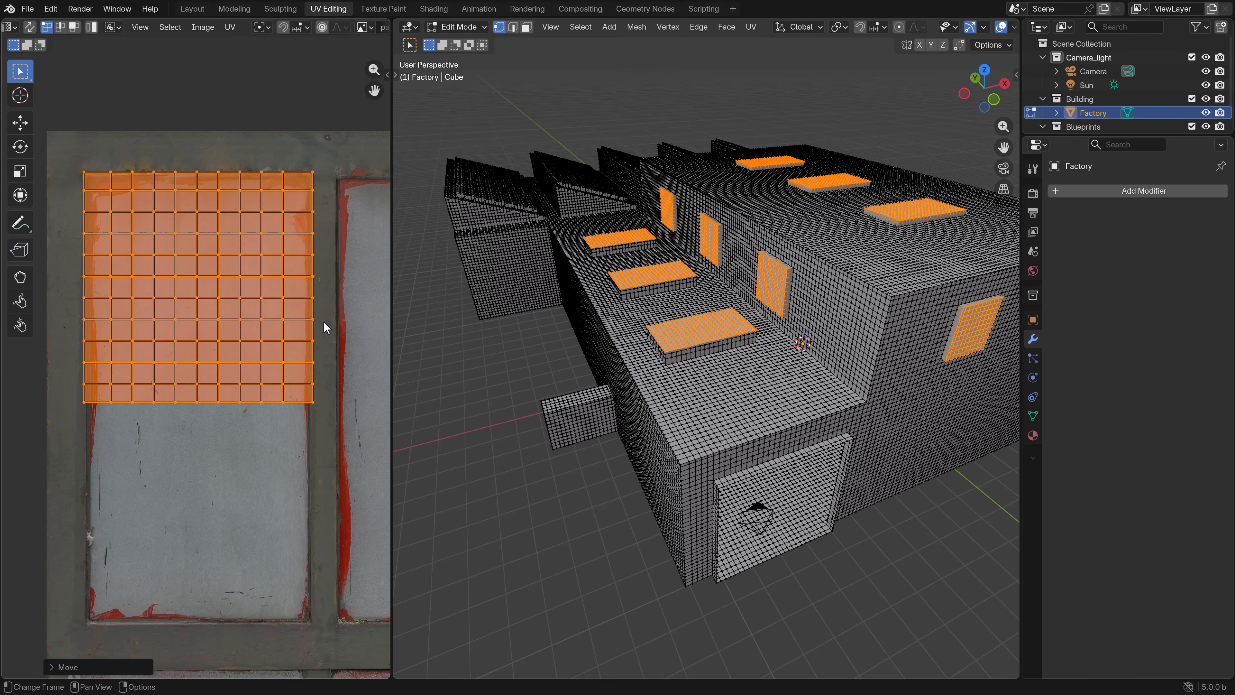
pyautogui.press('s')
pyautogui.click(321, 326)
pyautogui.press('g')
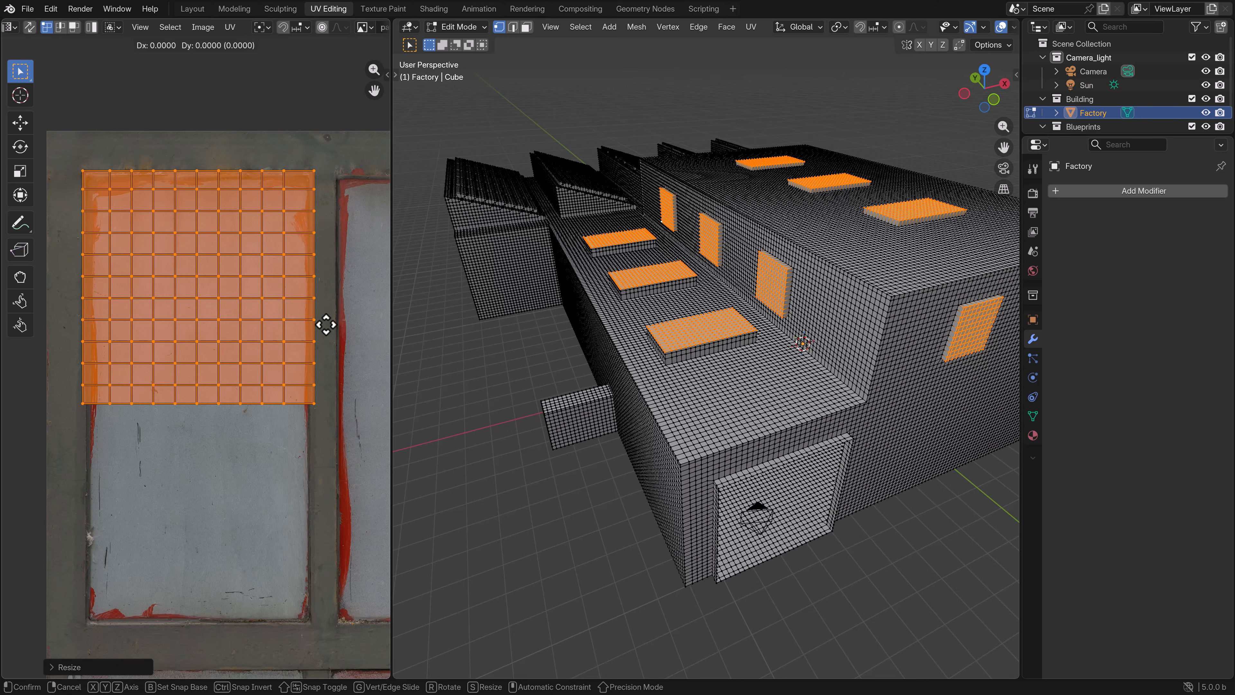
pyautogui.click(314, 333)
# Step: Select the square UV island between the second and third top-row panes and move it into the second pane
pyautogui.scroll(-5, 317, 331)
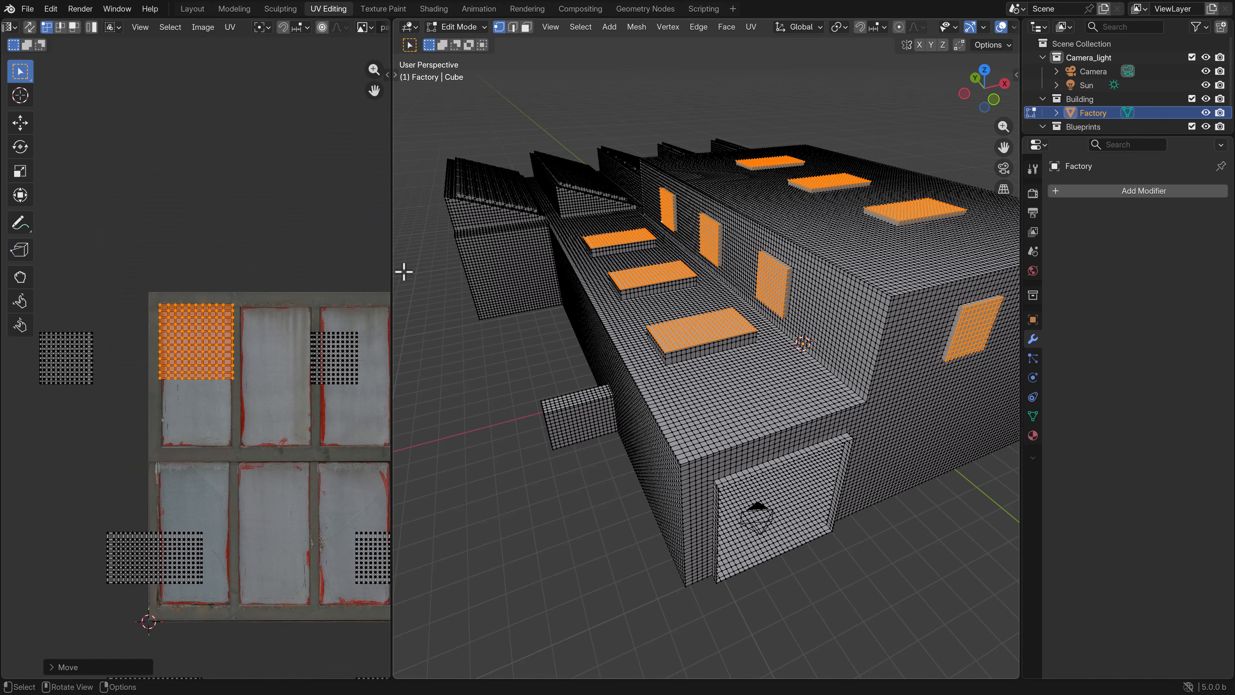
pyautogui.click(359, 362)
pyautogui.moveTo(326, 352); pyautogui.dragTo(292, 322)
pyautogui.moveTo(288, 324); pyautogui.dragTo(256, 333, button='middle')
pyautogui.scroll(3, 253, 338)
pyautogui.press('g')
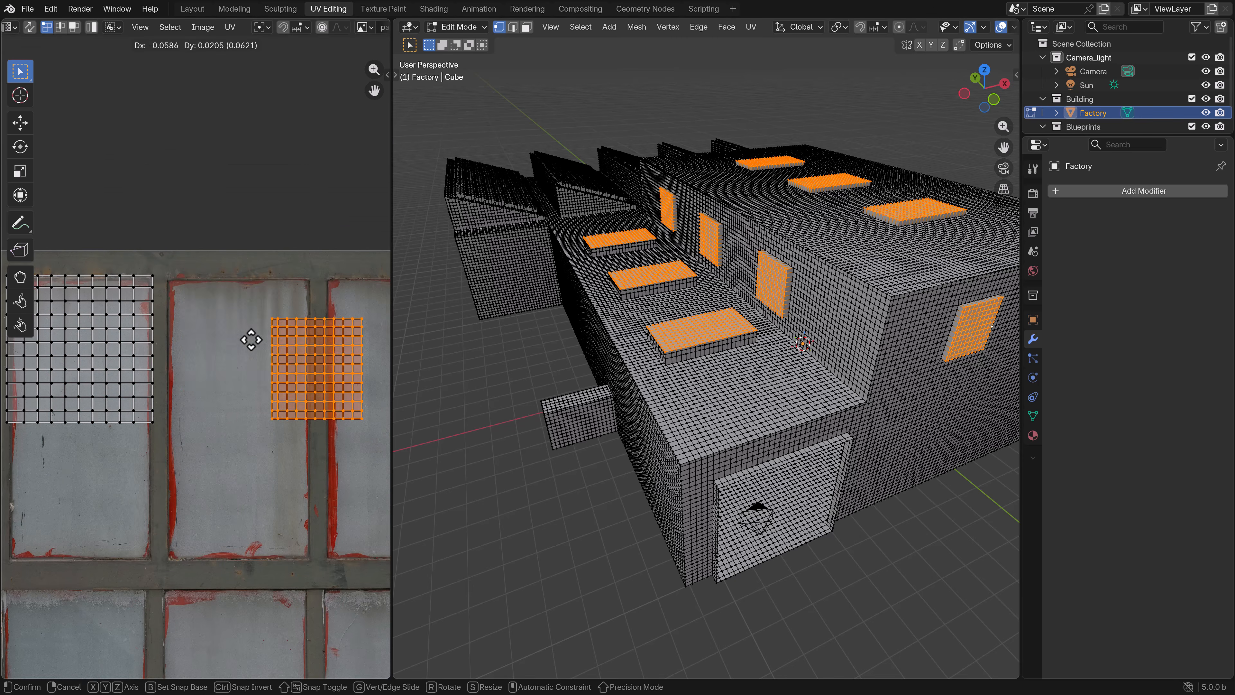
pyautogui.click(236, 340)
# Step: Scale up the second square island to span the second top-row pane's width and align it with the pane's top
pyautogui.scroll(2, 243, 348)
pyautogui.press('s')
pyautogui.click(336, 399)
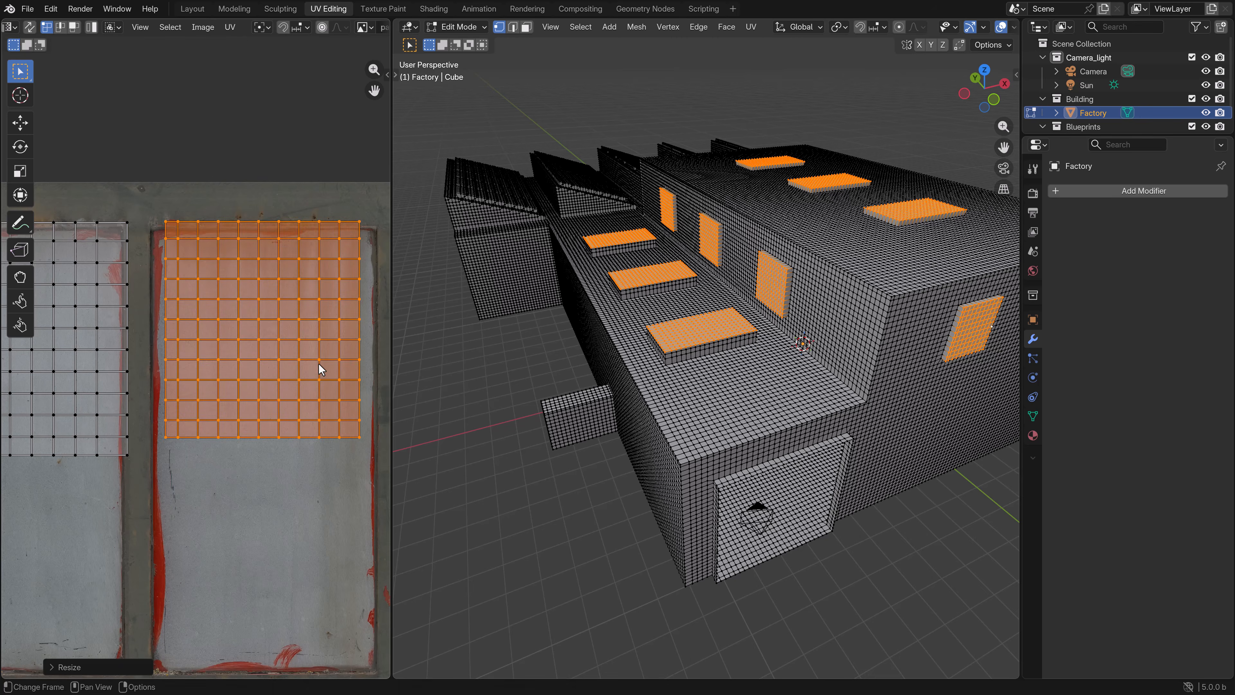
pyautogui.press('g')
pyautogui.click(348, 422)
pyautogui.press('s')
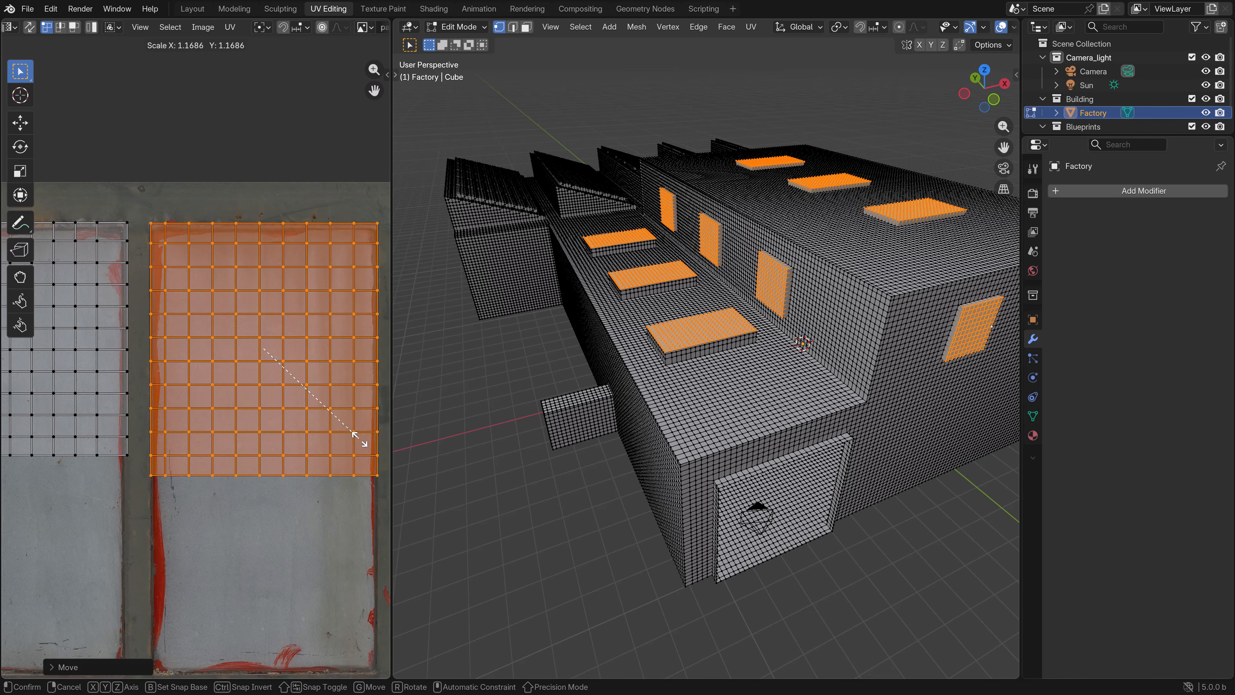
pyautogui.click(362, 448)
pyautogui.press('g')
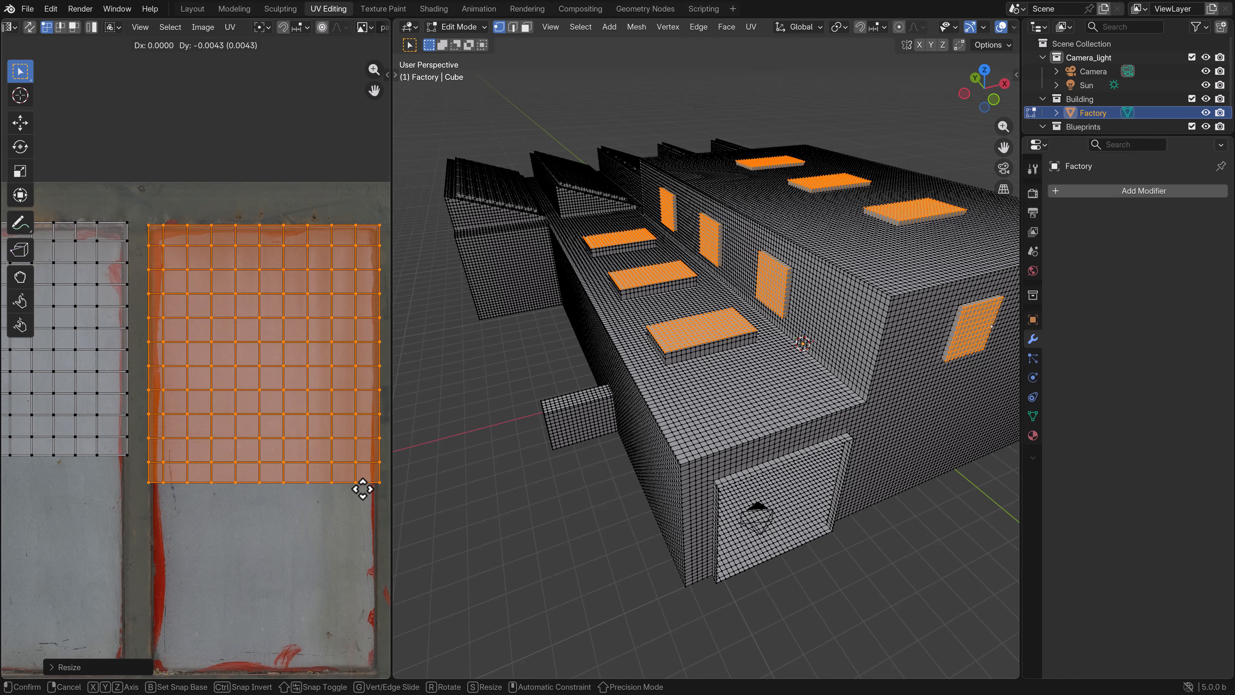
pyautogui.click(363, 487)
# Step: Select the square UV island just outside the texture's left edge and move it into the third top-row pane
pyautogui.scroll(-8, 340, 437)
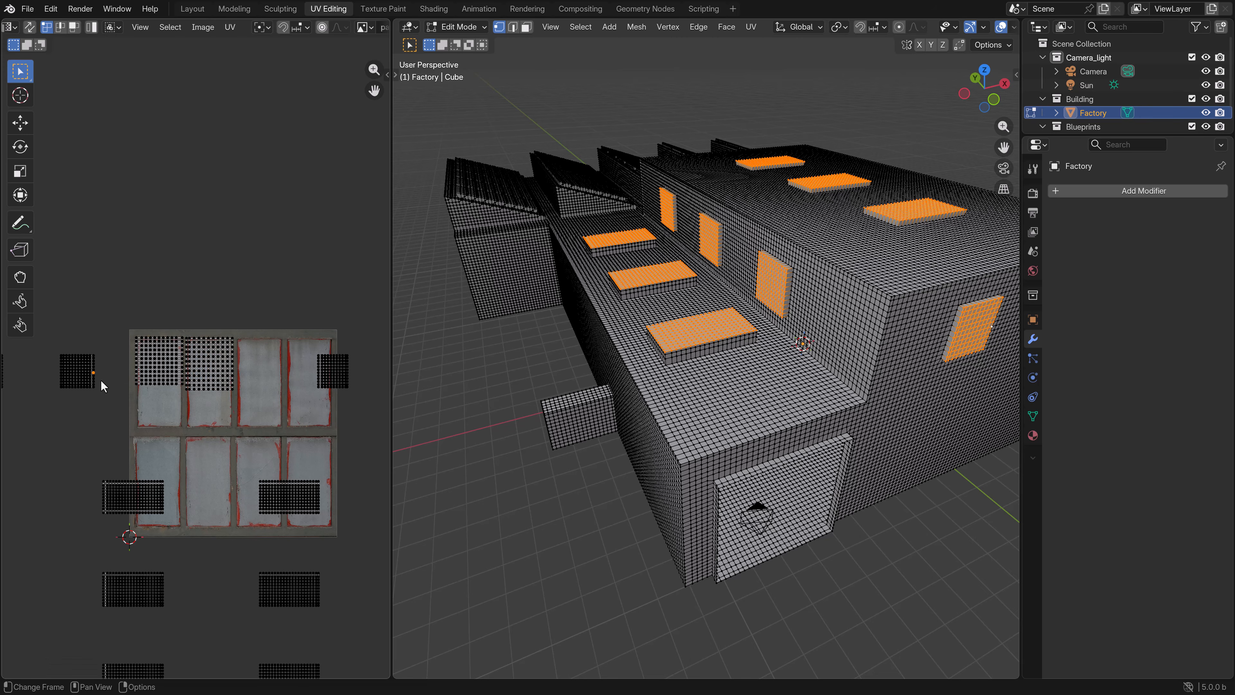
pyautogui.moveTo(49, 346); pyautogui.dragTo(50, 345)
pyautogui.press('g')
pyautogui.click(204, 328)
pyautogui.scroll(6, 209, 362)
pyautogui.moveTo(251, 361); pyautogui.dragTo(98, 369, button='middle')
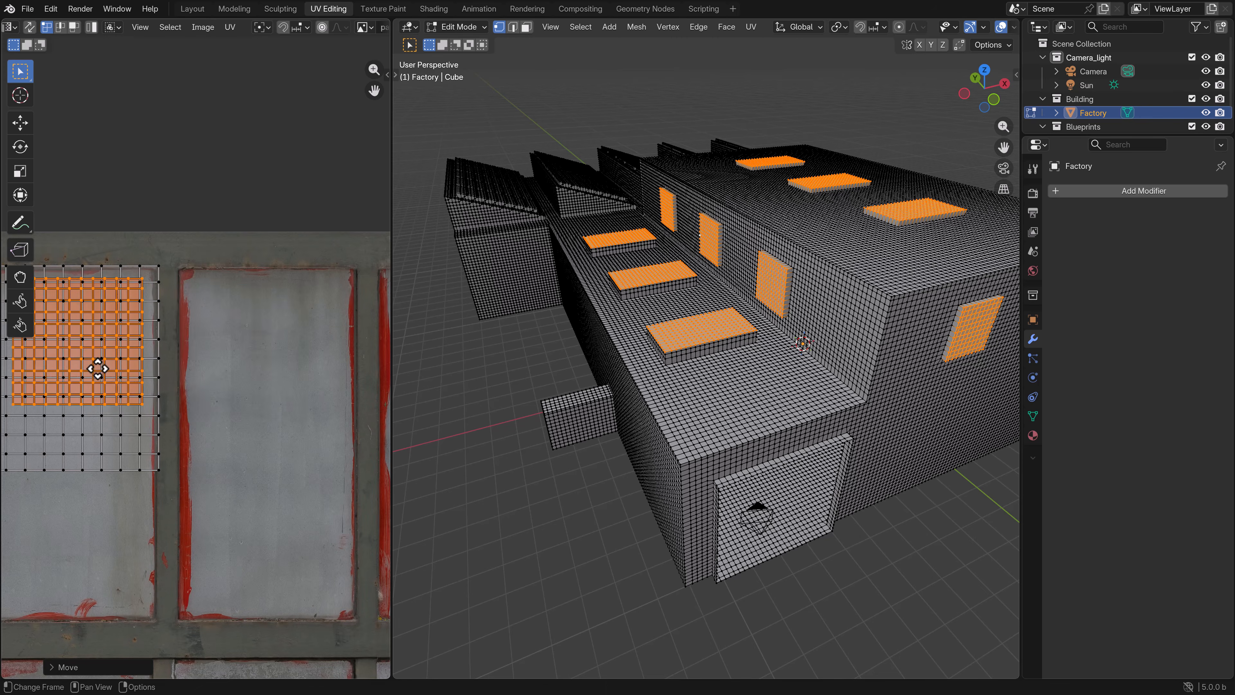
pyautogui.press('g')
pyautogui.click(306, 400)
# Step: Scale the third square island about 1.5 times and align it with the top of the third top-row pane
pyautogui.press('s')
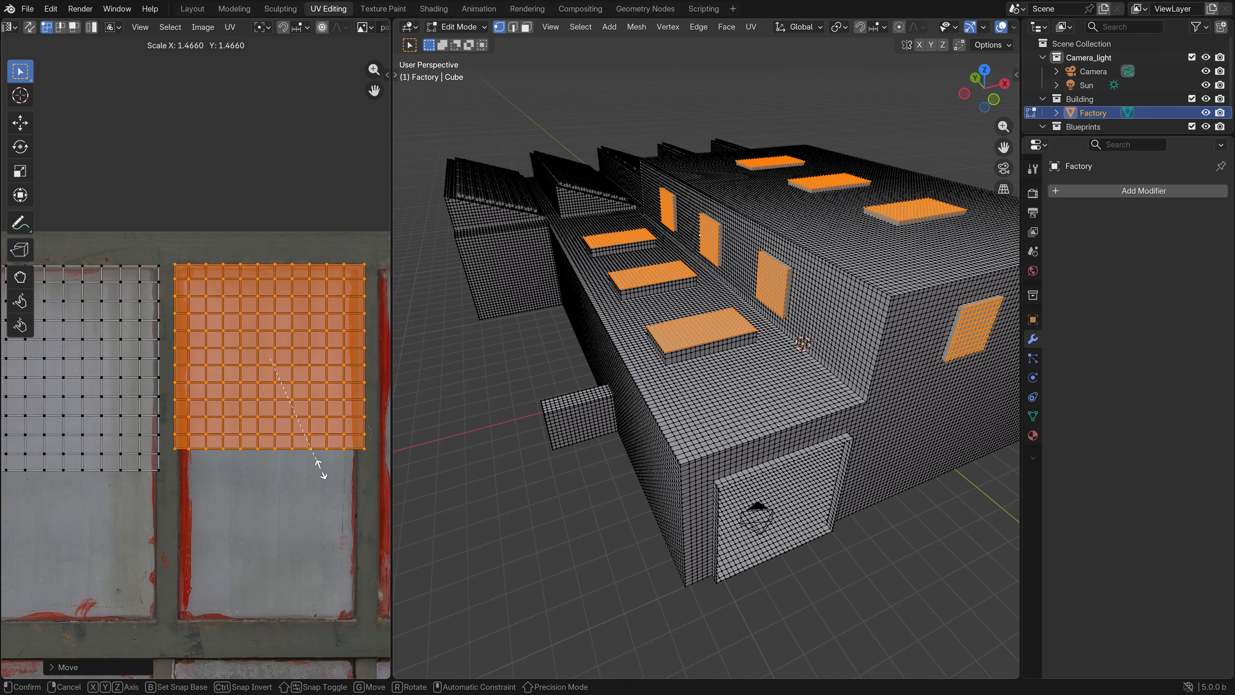
pyautogui.click(325, 466)
pyautogui.press('g')
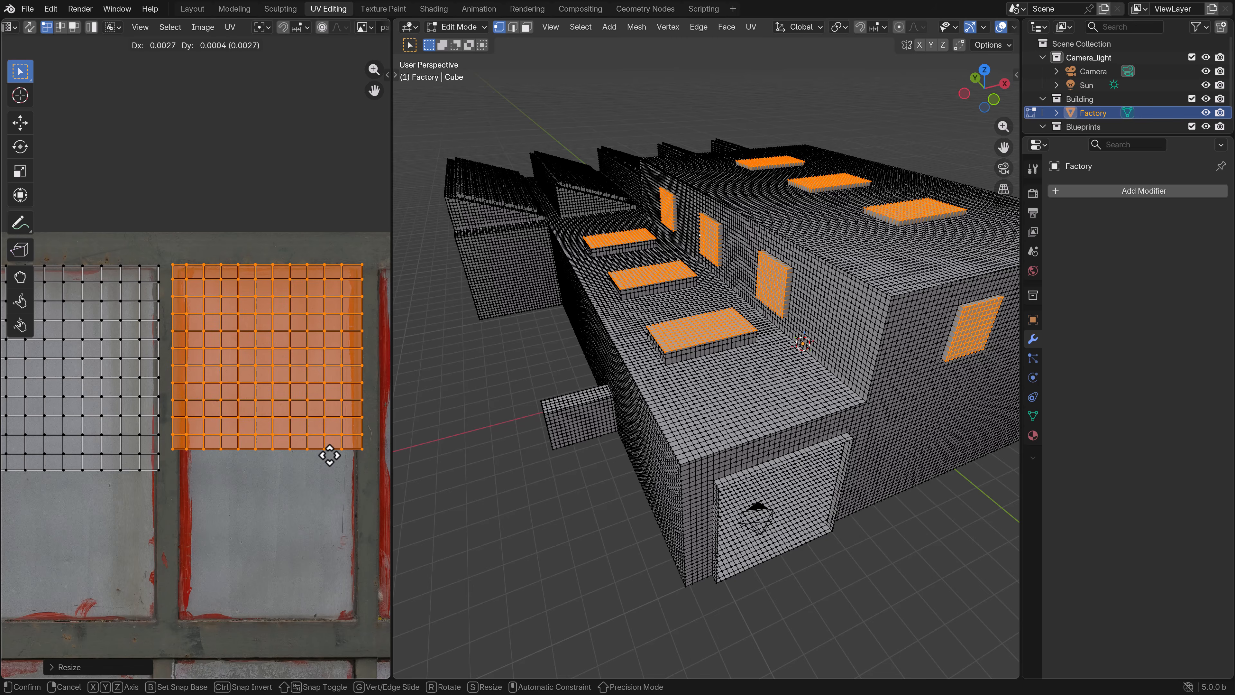
pyautogui.click(328, 455)
# Step: Select the square UV island overlapping the texture's right edge and move it into the fourth top-row pane
pyautogui.scroll(-5, 329, 453)
pyautogui.click(347, 417)
pyautogui.press('b')
pyautogui.moveTo(348, 418); pyautogui.dragTo(282, 346)
pyautogui.moveTo(297, 371); pyautogui.dragTo(224, 371, button='middle')
pyautogui.scroll(3, 229, 372)
pyautogui.press('g')
pyautogui.click(265, 387)
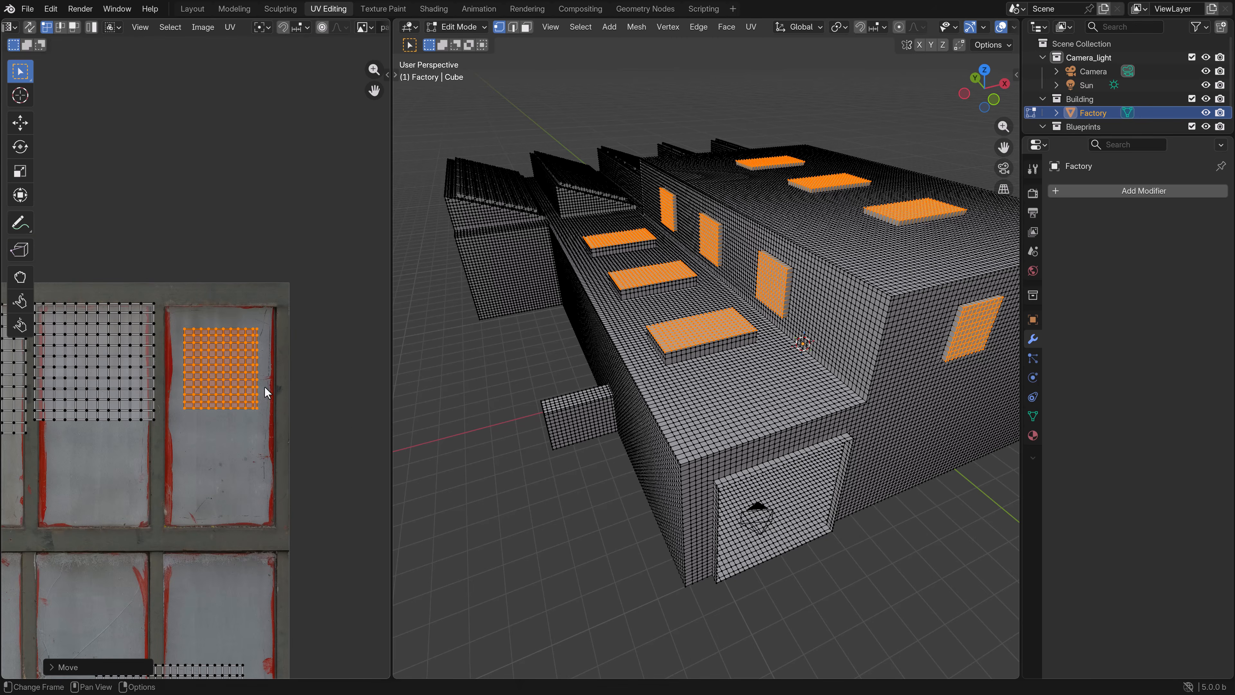
# Step: Scale the fourth square island about 1.5 times to the pane's width and align it with the fourth pane's top
pyautogui.scroll(2, 275, 384)
pyautogui.press('s')
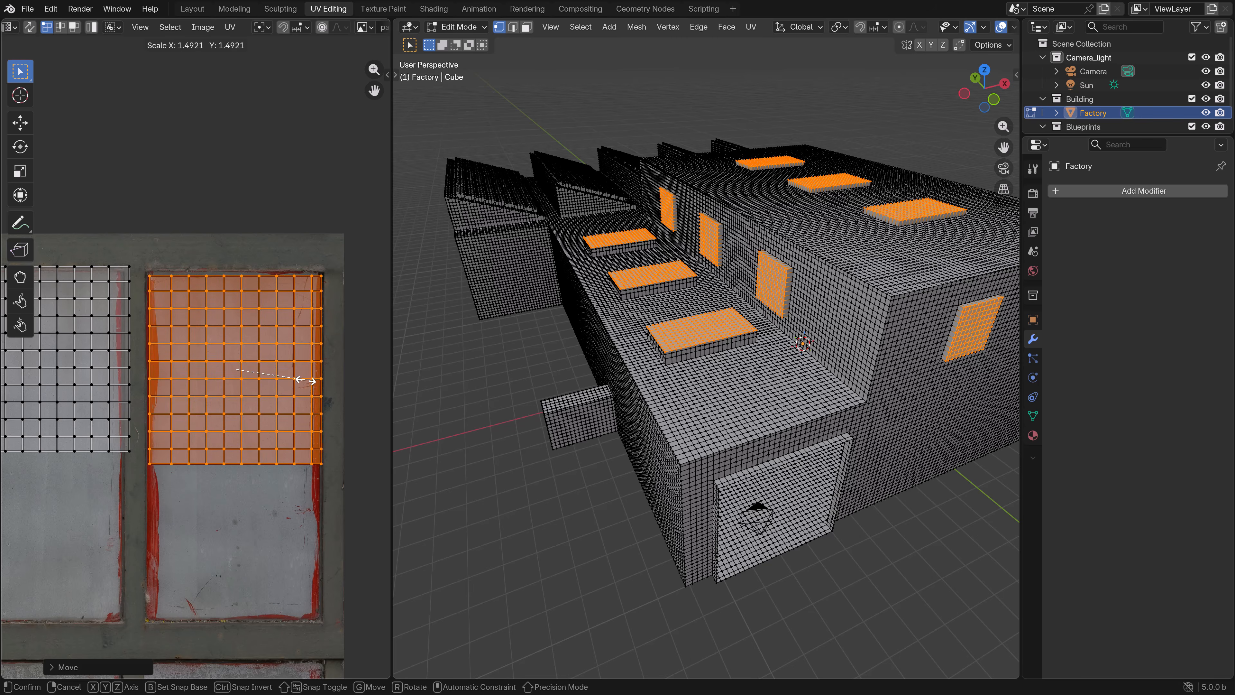
pyautogui.click(310, 376)
pyautogui.press('g')
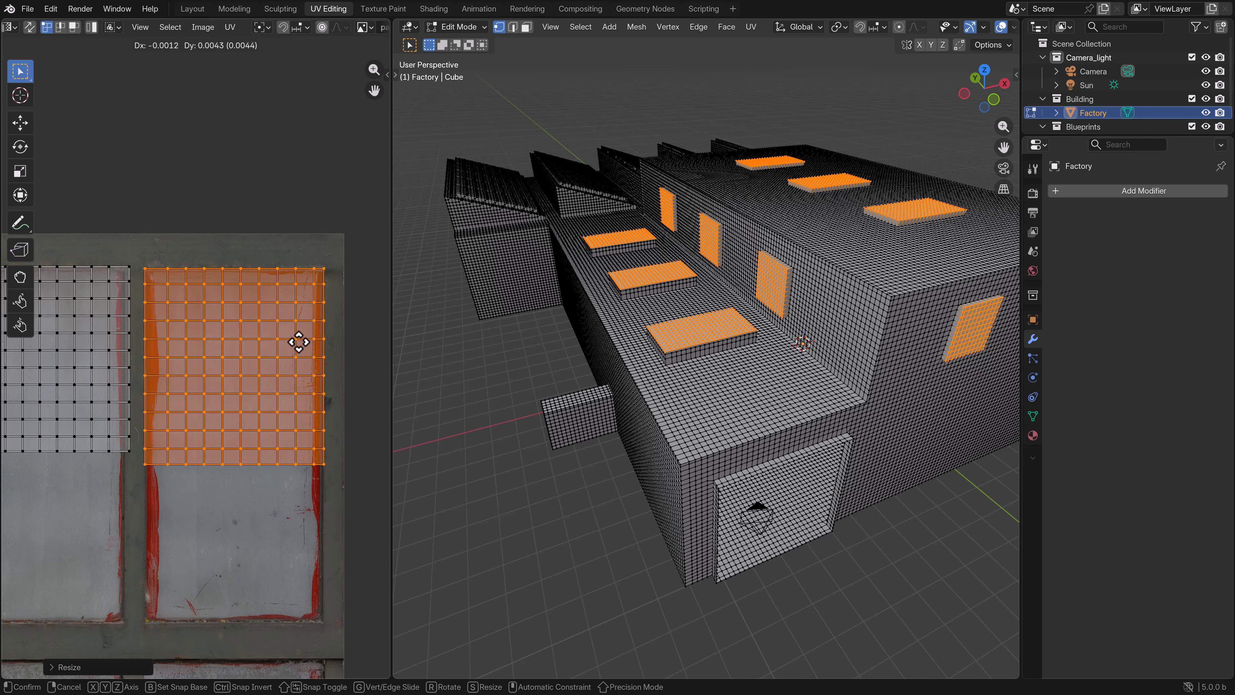
pyautogui.click(298, 342)
pyautogui.press('s')
pyautogui.click(327, 346)
pyautogui.scroll(-5, 330, 347)
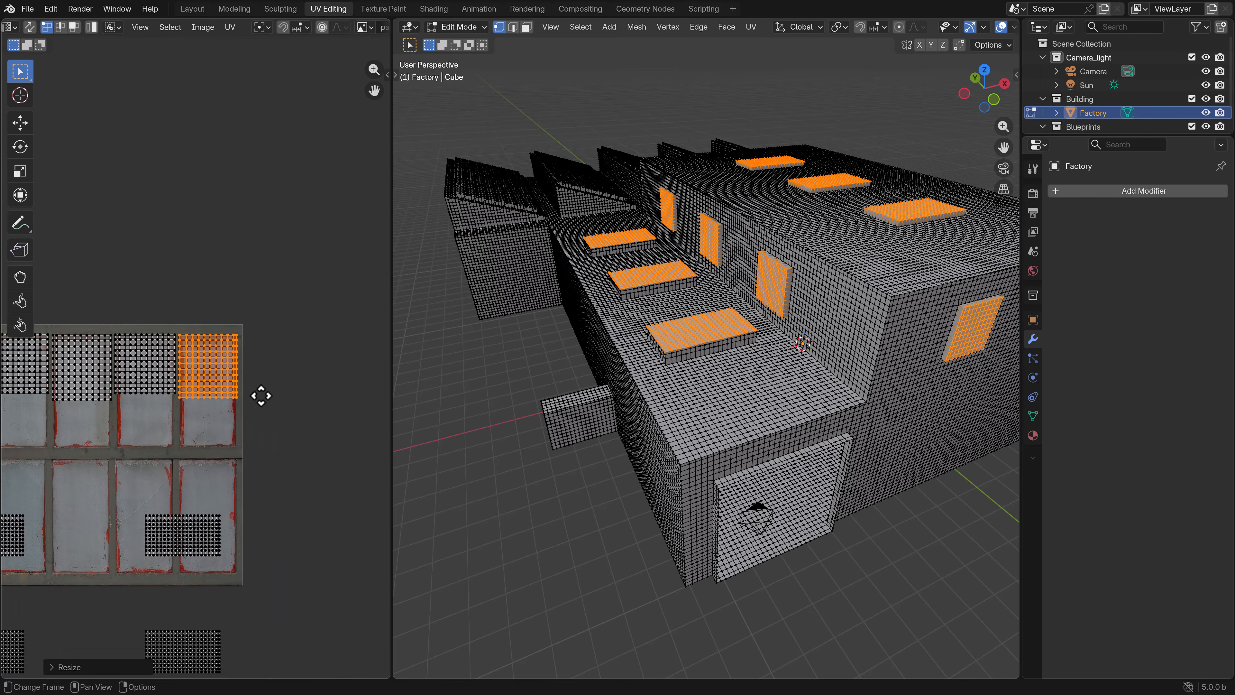
# Step: Select the last square UV island outside the texture and move it over the first top-row pane
pyautogui.scroll(-4, 235, 460)
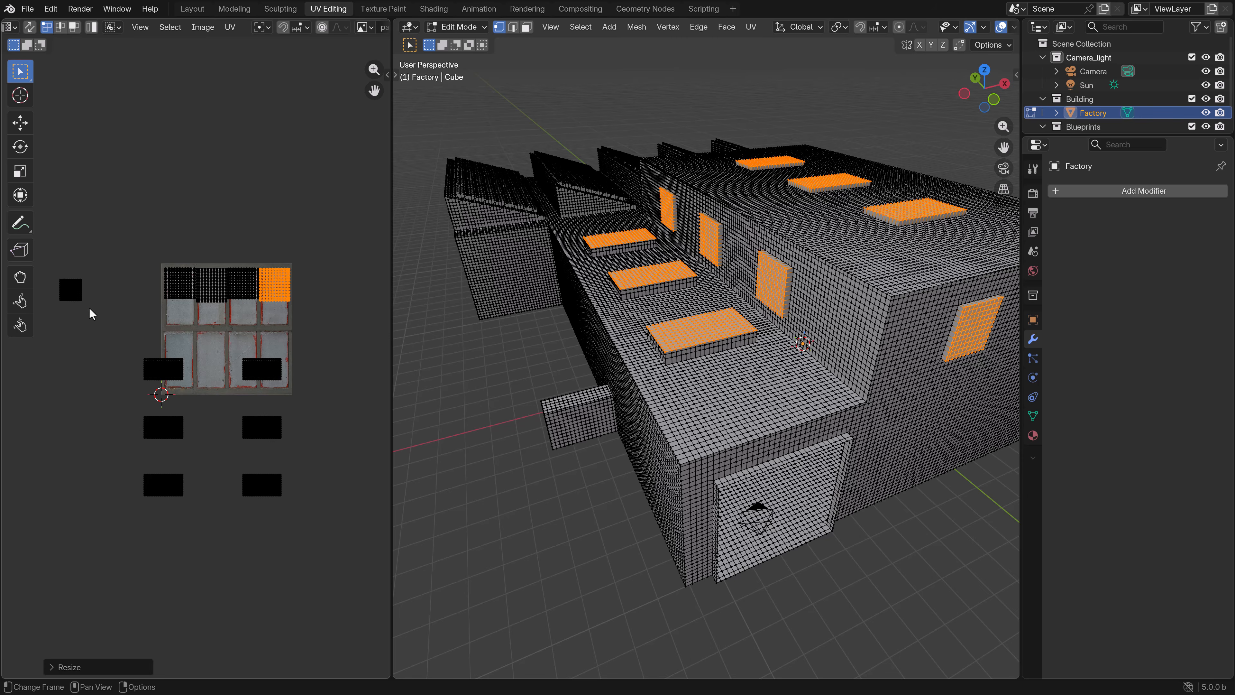
pyautogui.moveTo(104, 326); pyautogui.dragTo(47, 257)
pyautogui.press('g')
pyautogui.click(181, 312)
pyautogui.scroll(5, 173, 328)
pyautogui.moveTo(162, 298); pyautogui.dragTo(146, 396, button='middle')
pyautogui.scroll(3, 137, 312)
pyautogui.moveTo(137, 311); pyautogui.dragTo(111, 392, button='middle')
# Step: Scale the fifth square island about 1.4 times and align it with the top of the first top-row pane
pyautogui.press('s')
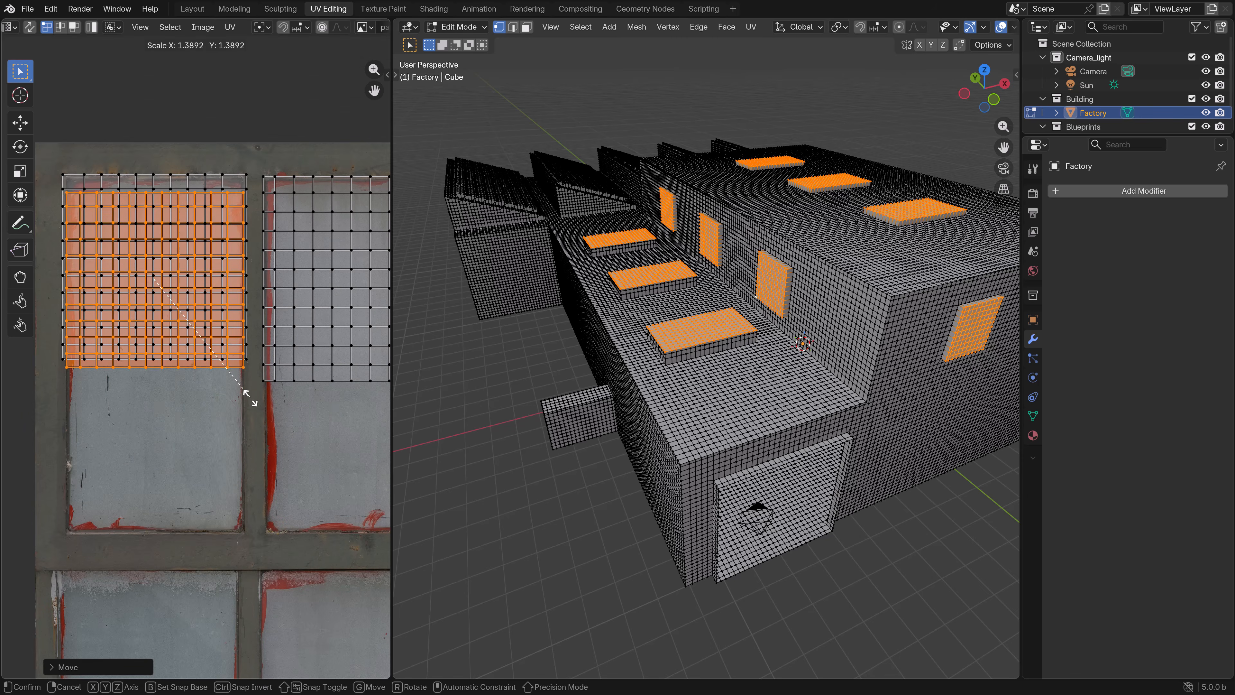
pyautogui.click(252, 409)
pyautogui.press('g')
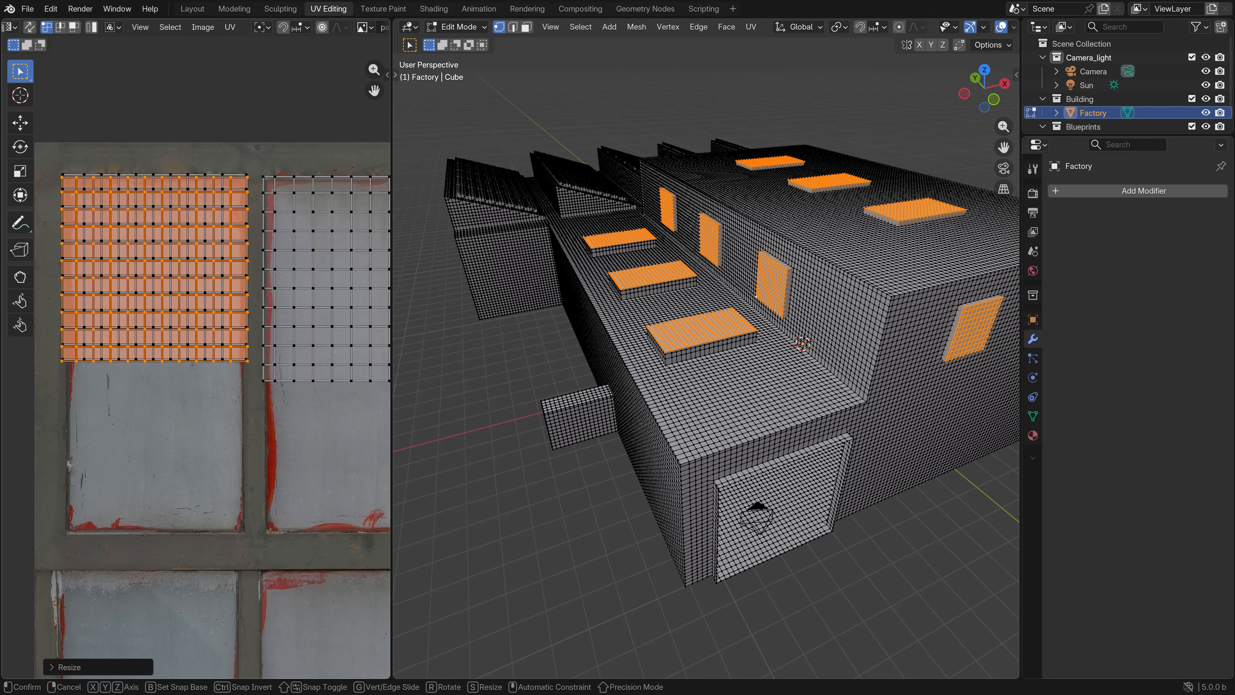
pyautogui.click(249, 365)
# Step: Rotate the upper-left rectangular skylight island by -90 degrees and fit it into the first bottom-row pane, scaling about 1.28 times
pyautogui.scroll(-6, 249, 372)
pyautogui.moveTo(254, 427); pyautogui.dragTo(234, 332, button='middle')
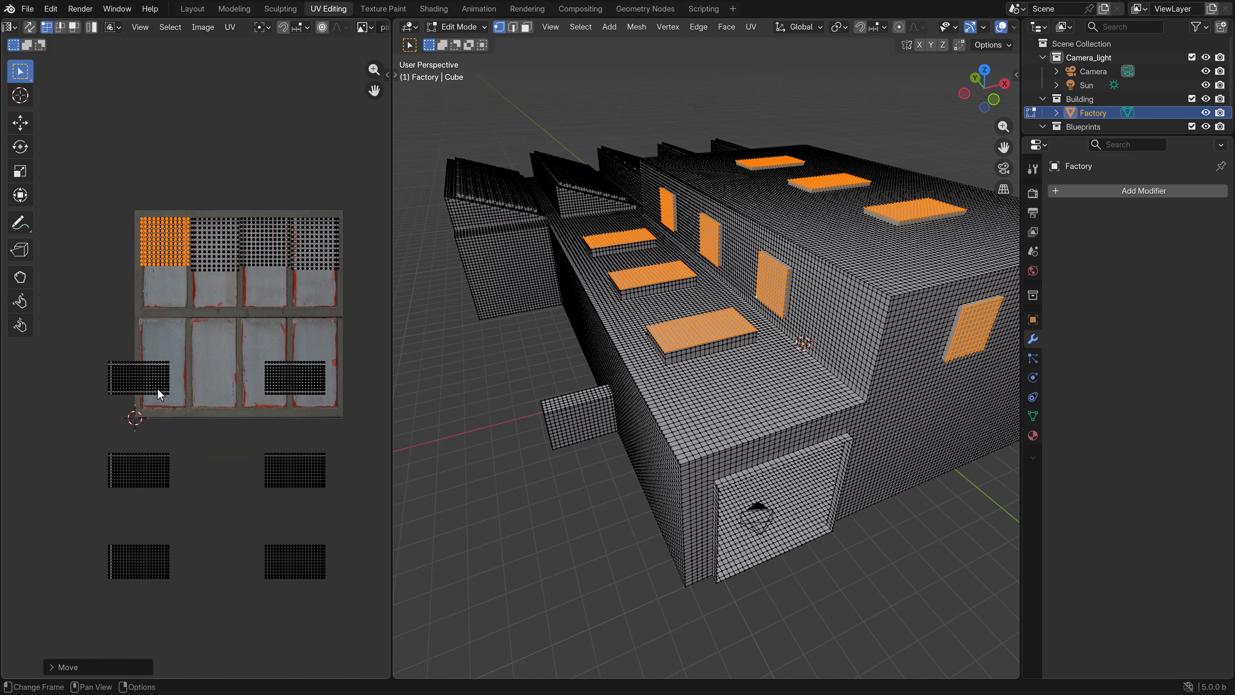
pyautogui.click(157, 389)
pyautogui.moveTo(186, 412); pyautogui.dragTo(116, 366)
pyautogui.scroll(3, 165, 397)
pyautogui.press('r')
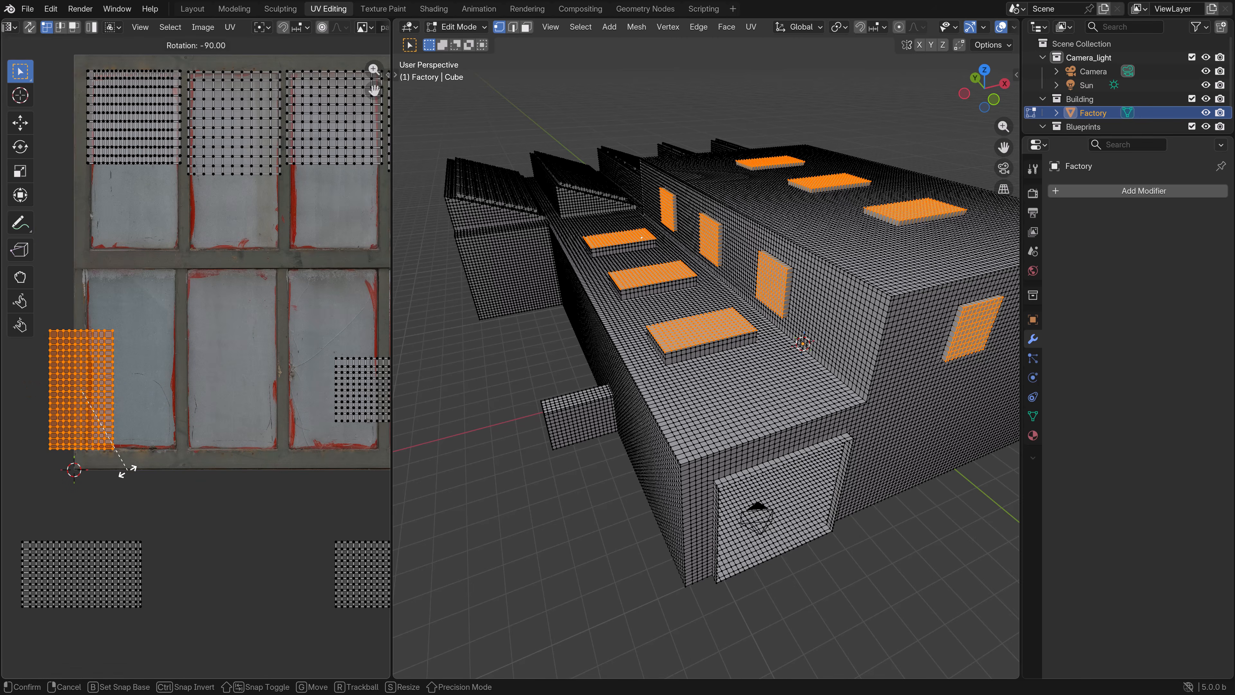
pyautogui.click(111, 463)
pyautogui.press('s')
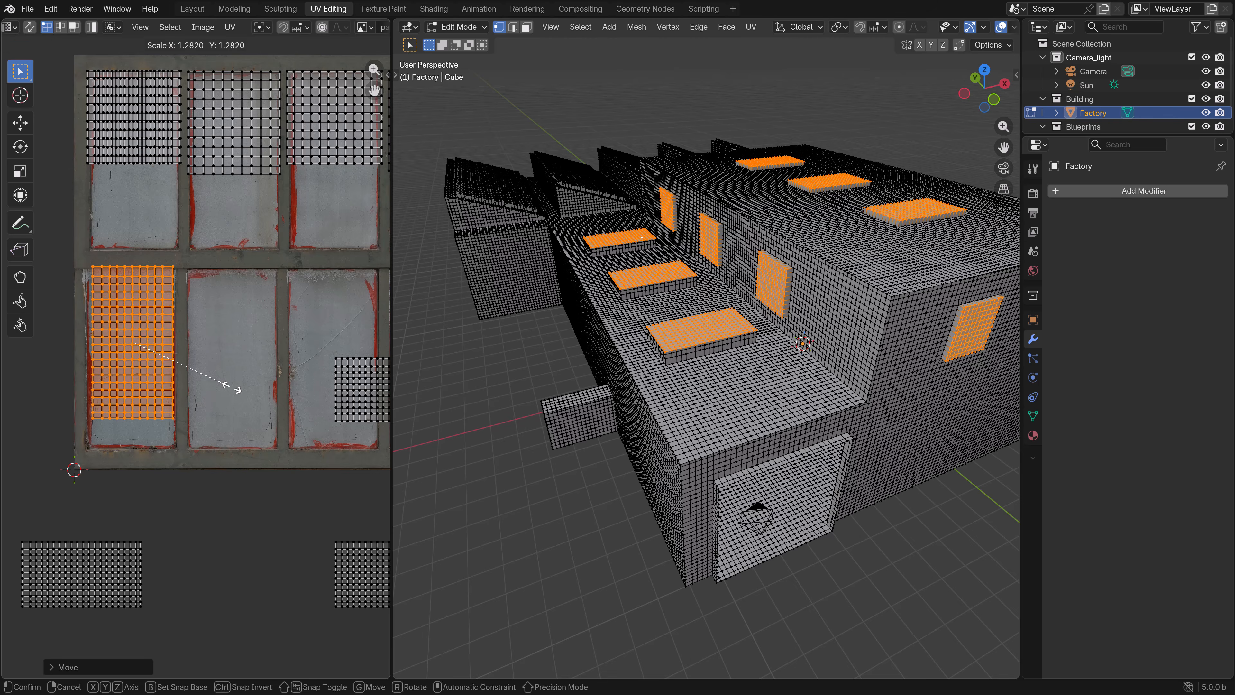
pyautogui.click(234, 386)
# Step: Scale the rectangular island about 1.11 times, align it with the first bottom-row pane, and adjust its width along X
pyautogui.moveTo(226, 376); pyautogui.dragTo(262, 362, button='middle')
pyautogui.scroll(2, 262, 356)
pyautogui.press('g')
pyautogui.click(265, 356)
pyautogui.press('s')
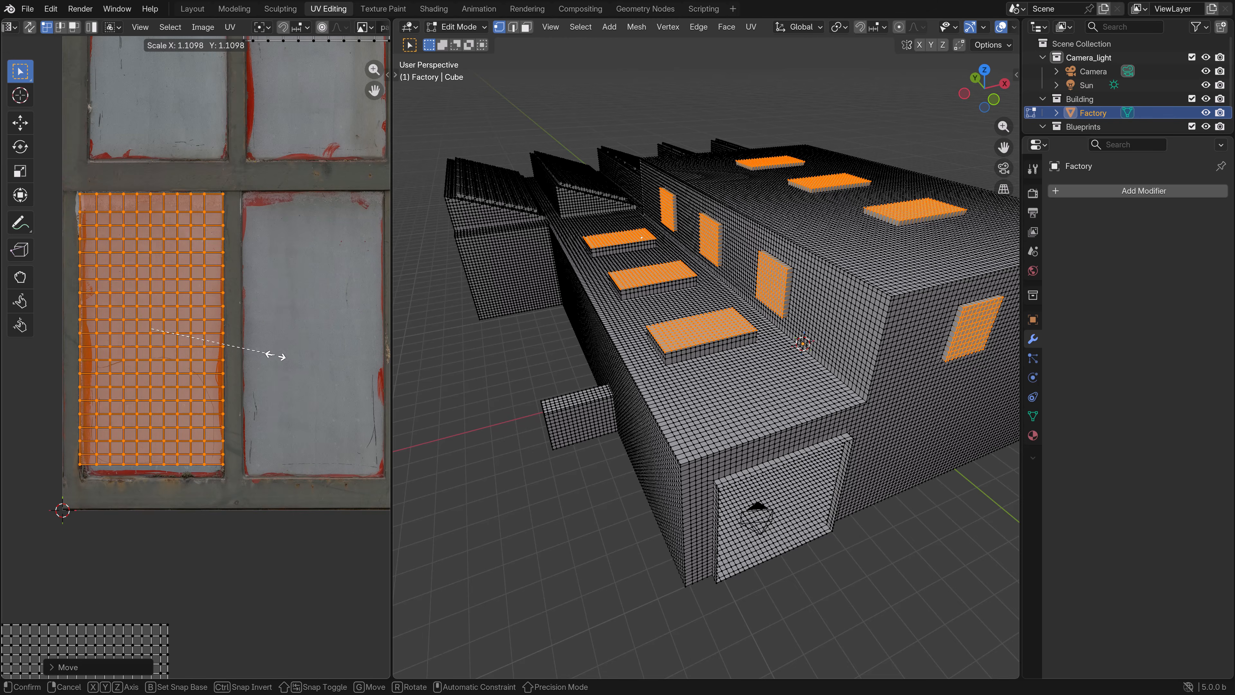
pyautogui.click(277, 354)
pyautogui.press('g')
pyautogui.click(281, 321)
pyautogui.press('s')
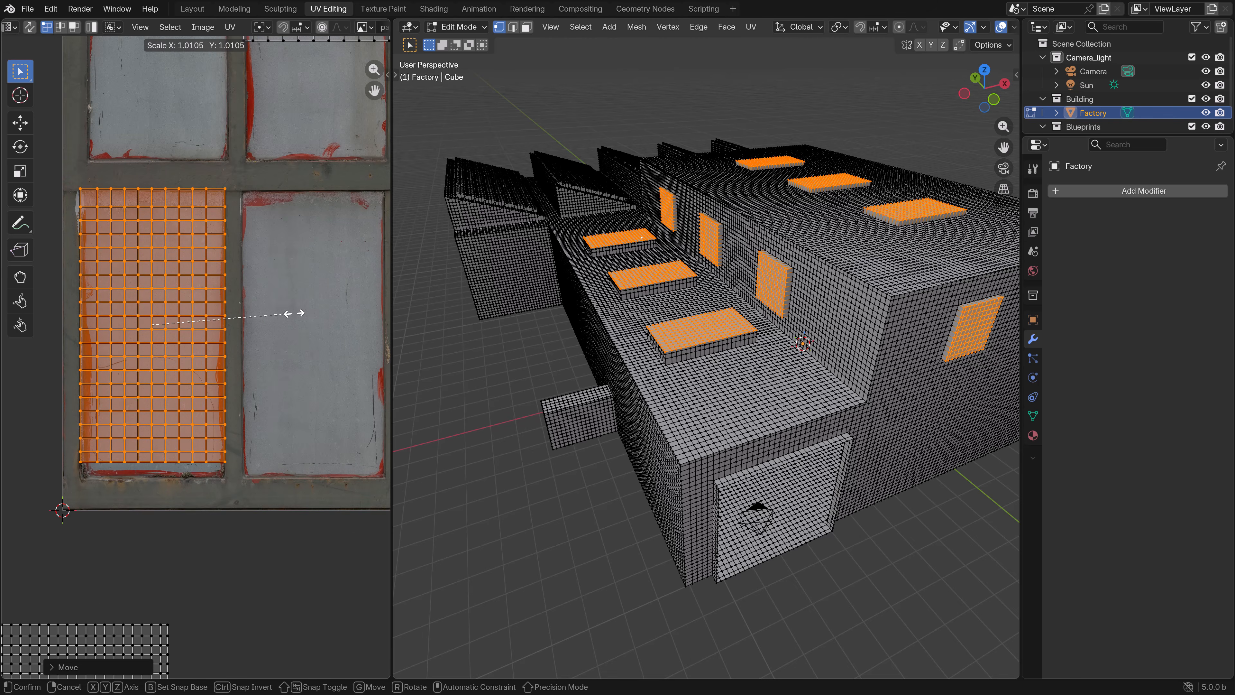
pyautogui.press('x')
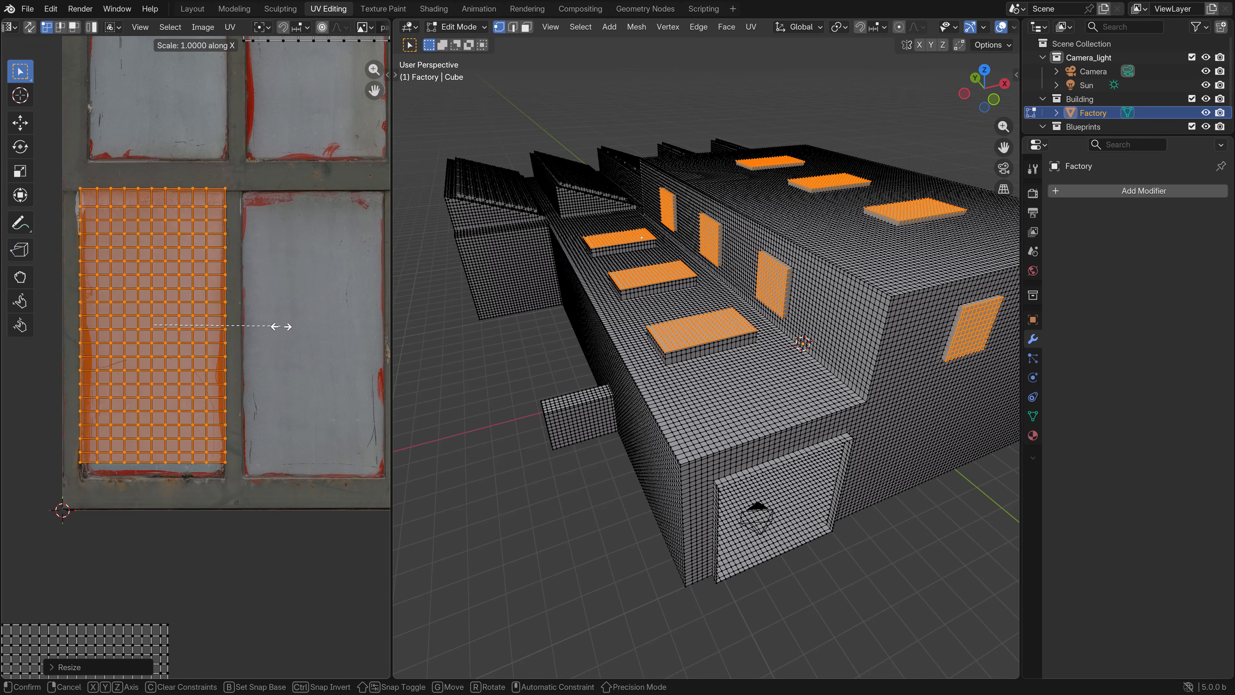
pyautogui.click(282, 336)
# Step: Nudge and slightly rescale the island until it covers the full height of the first bottom-row pane
pyautogui.scroll(-4, 286, 341)
pyautogui.scroll(2, 269, 364)
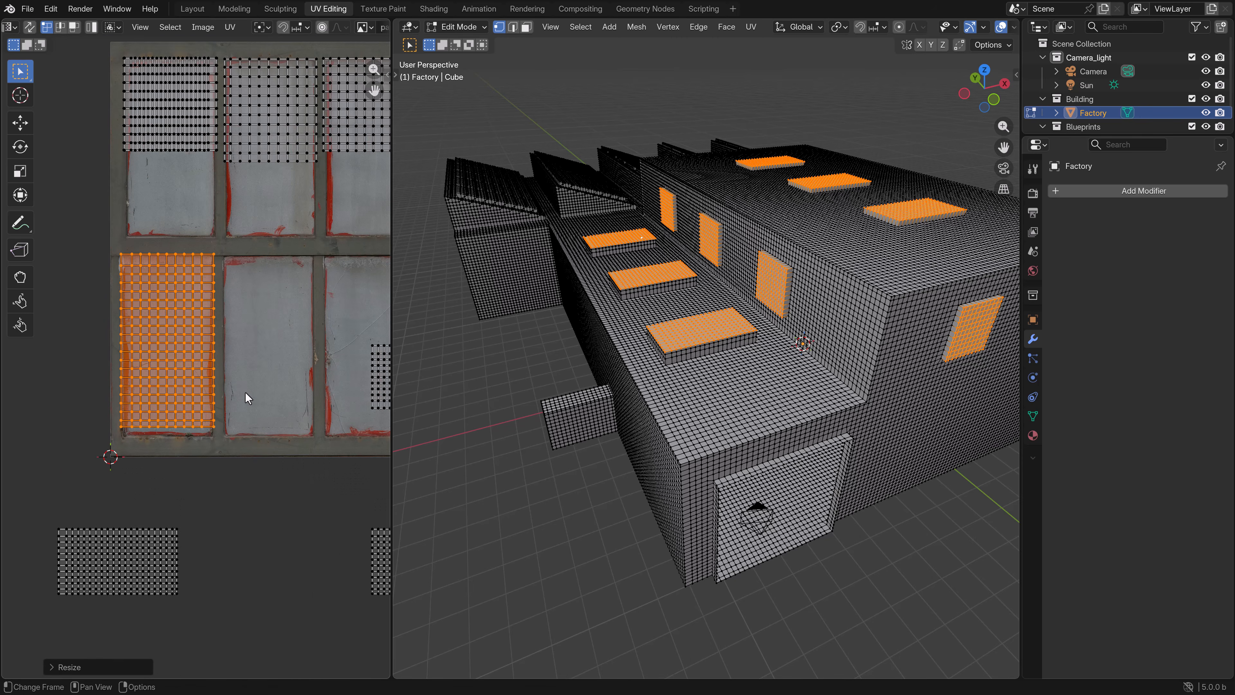
pyautogui.press('g')
pyautogui.scroll(2, 256, 400)
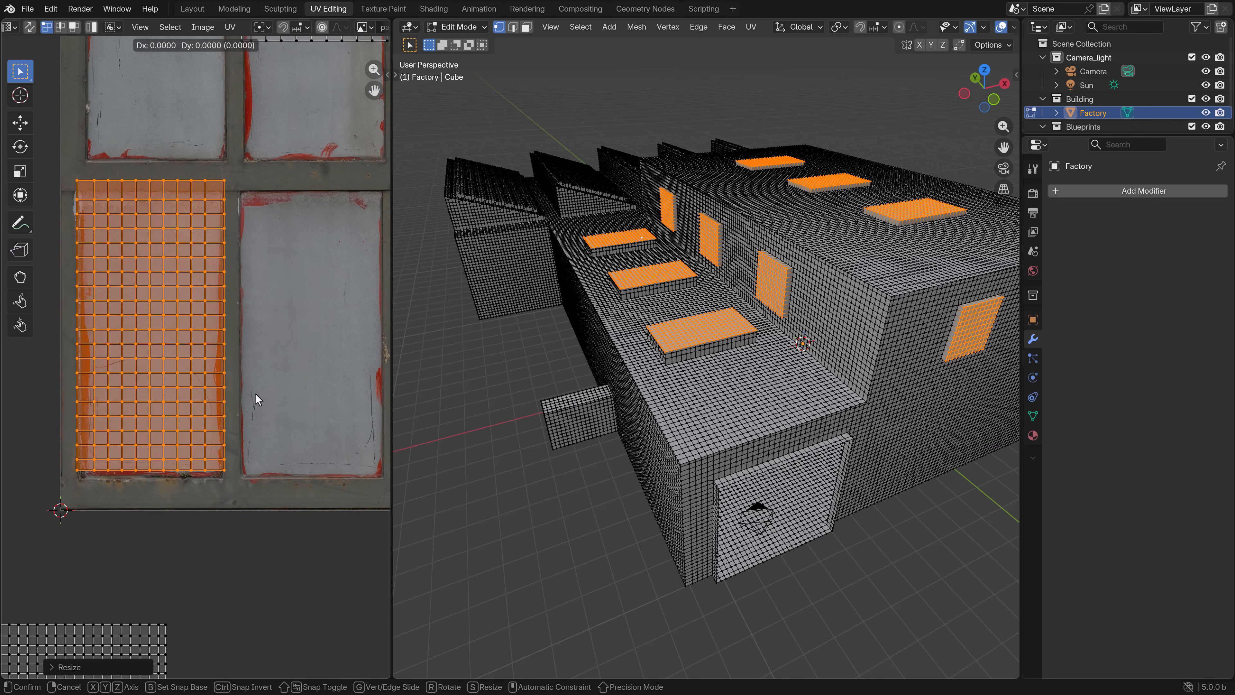
pyautogui.click(248, 472)
pyautogui.press('s')
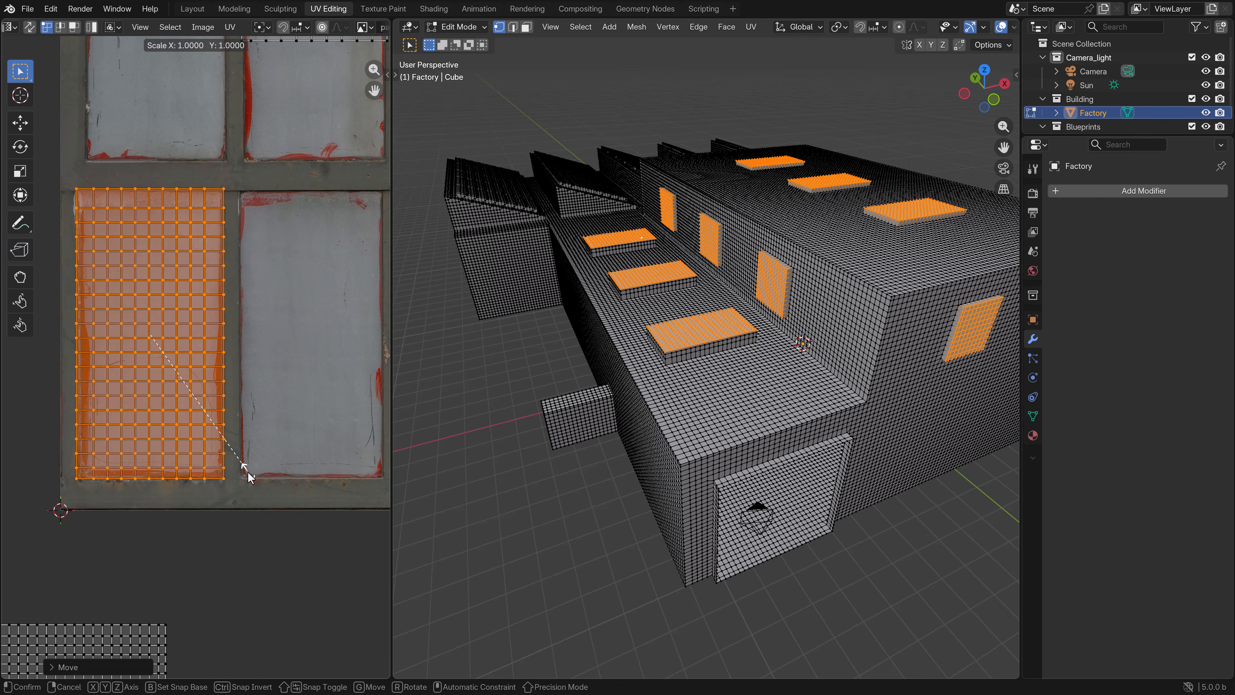
pyautogui.click(258, 471)
pyautogui.press('g')
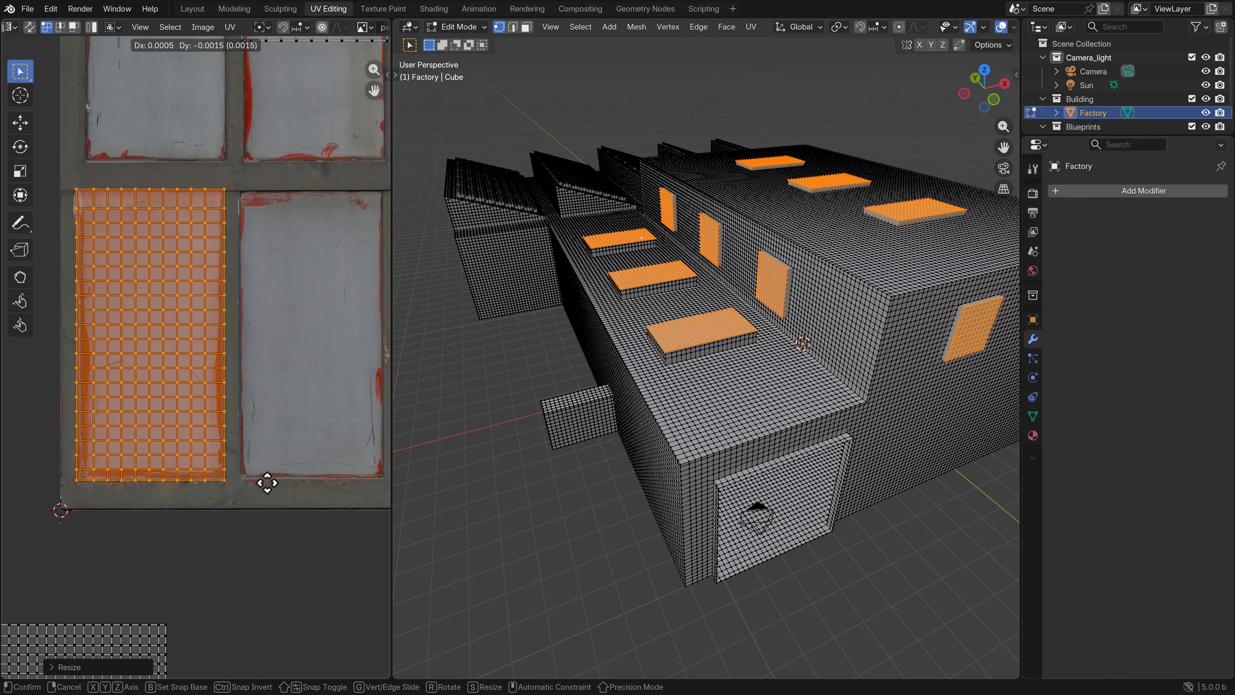
pyautogui.click(267, 478)
# Step: Select the five remaining unfitted rectangular UV islands and rotate them together 90 degrees clockwise
pyautogui.scroll(-8, 273, 455)
pyautogui.click(295, 392)
pyautogui.press('b')
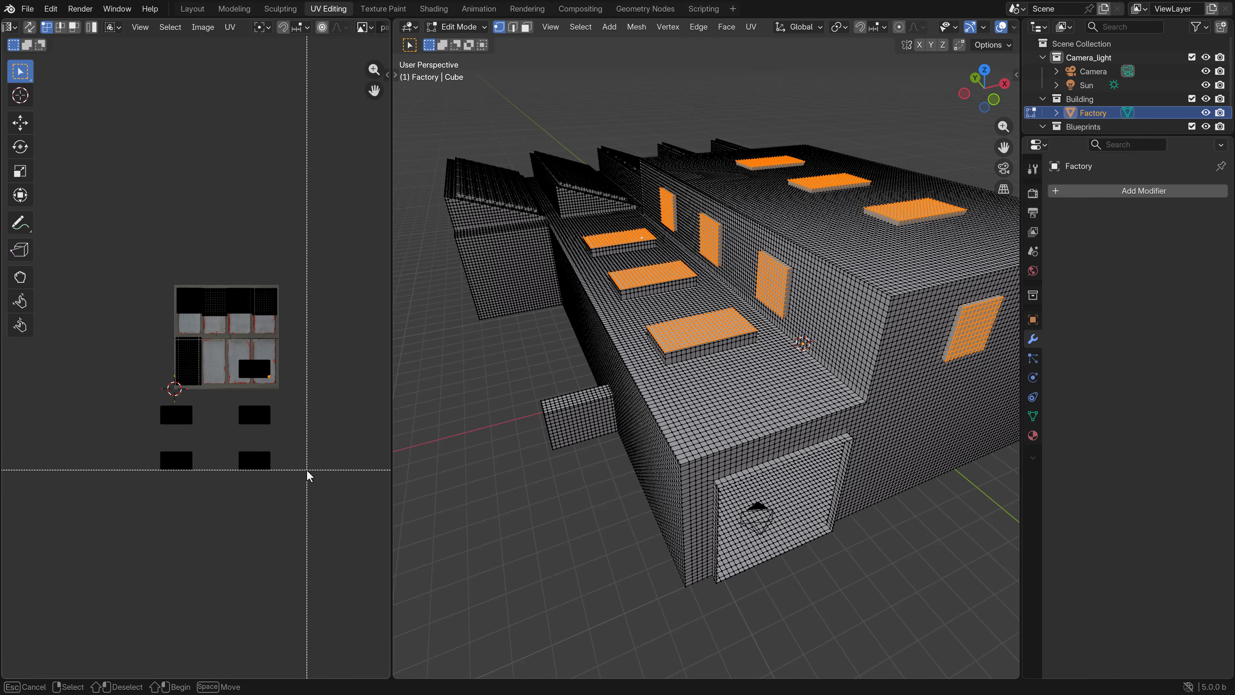
pyautogui.moveTo(307, 489); pyautogui.dragTo(236, 363)
pyautogui.press('b')
pyautogui.keyDown('shift'); pyautogui.moveTo(126, 398); pyautogui.dragTo(127, 398); pyautogui.keyUp('shift')
pyautogui.press('r')
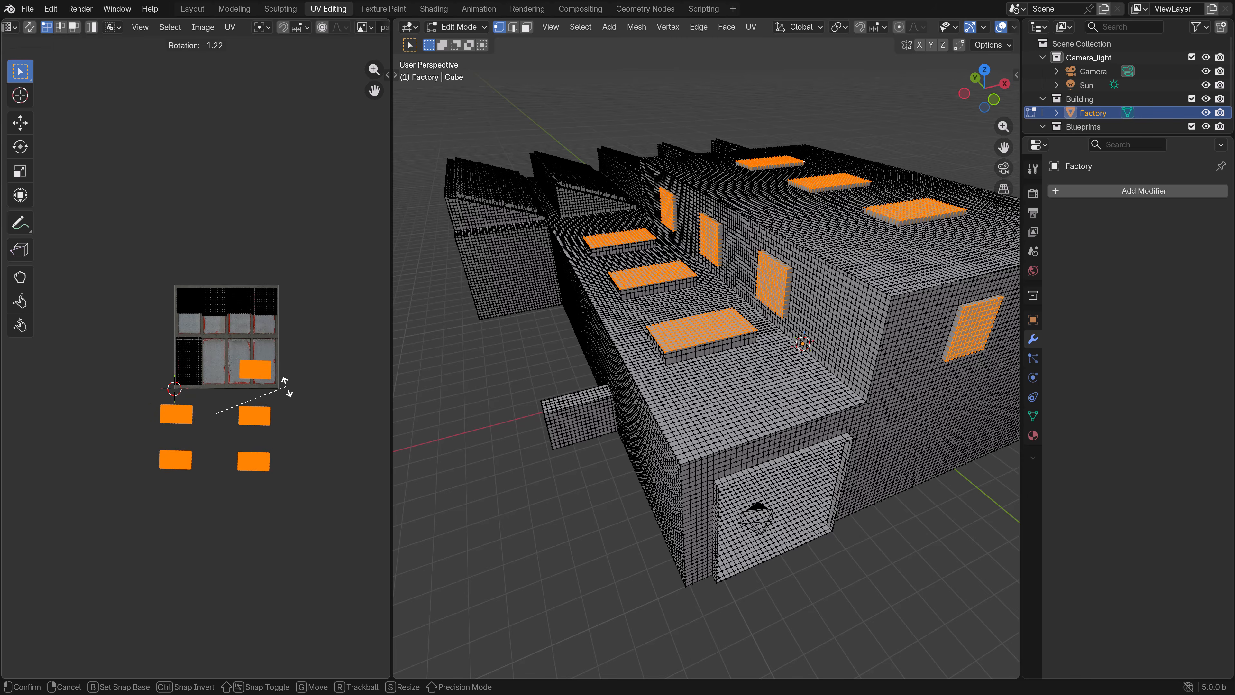
pyautogui.keyDown('ctrl'); pyautogui.click(251, 494); pyautogui.keyUp('ctrl')
# Step: Move the five upright islands up to the texture's bottom row and enlarge them together to roughly pane height
pyautogui.scroll(3, 195, 366)
pyautogui.press('g')
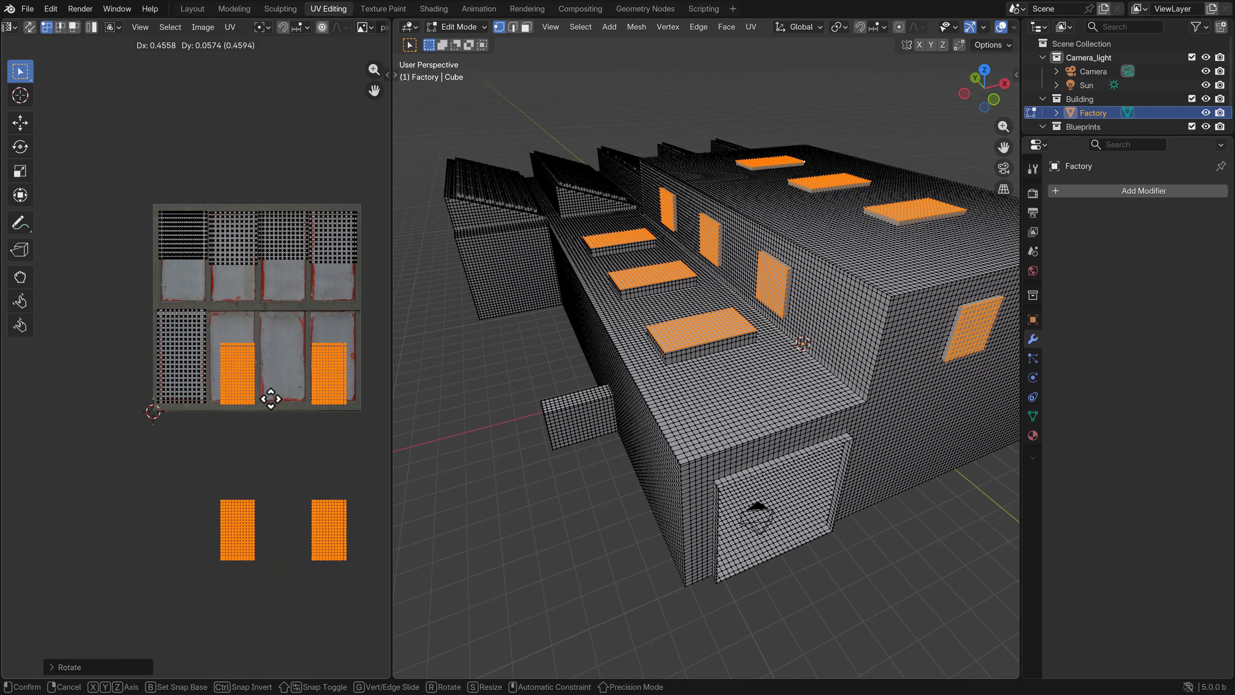
pyautogui.click(267, 402)
pyautogui.press('s')
pyautogui.click(131, 380)
pyautogui.press('g')
pyautogui.click(157, 405)
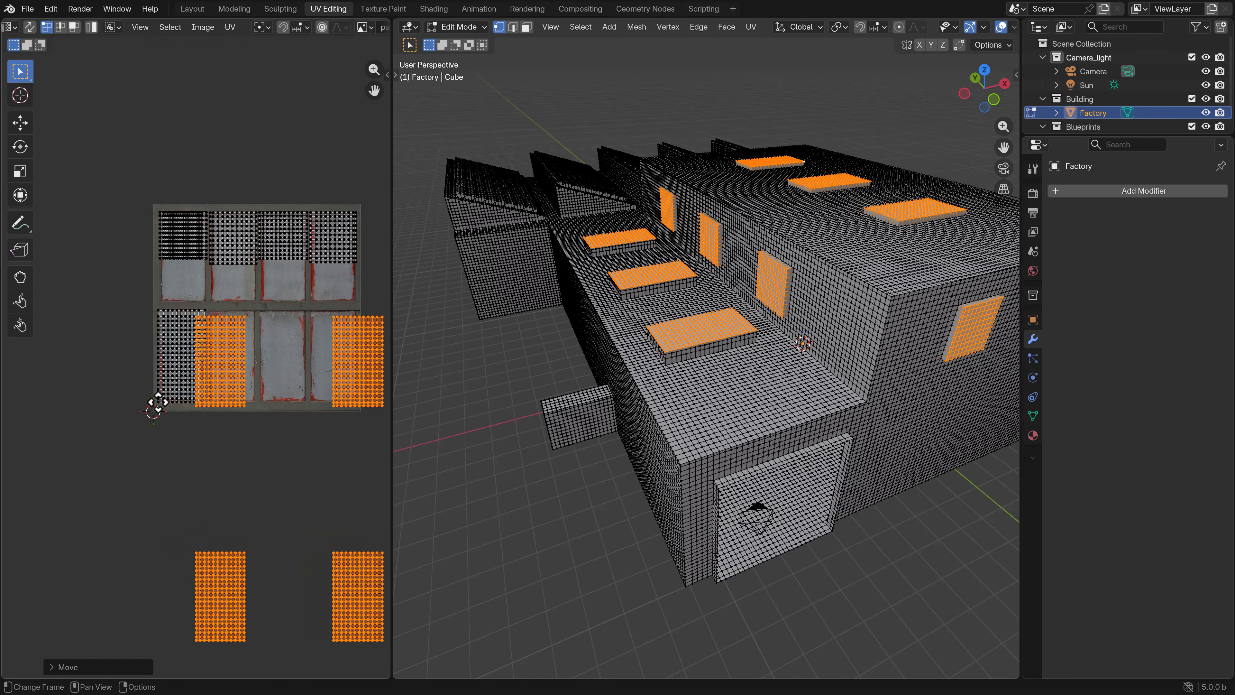
# Step: Fine-tune the five islands' common scale to match the bottom-row pane height and shift the group along the row
pyautogui.press('s')
pyautogui.click(145, 394)
pyautogui.press('g')
pyautogui.click(146, 397)
pyautogui.press('s')
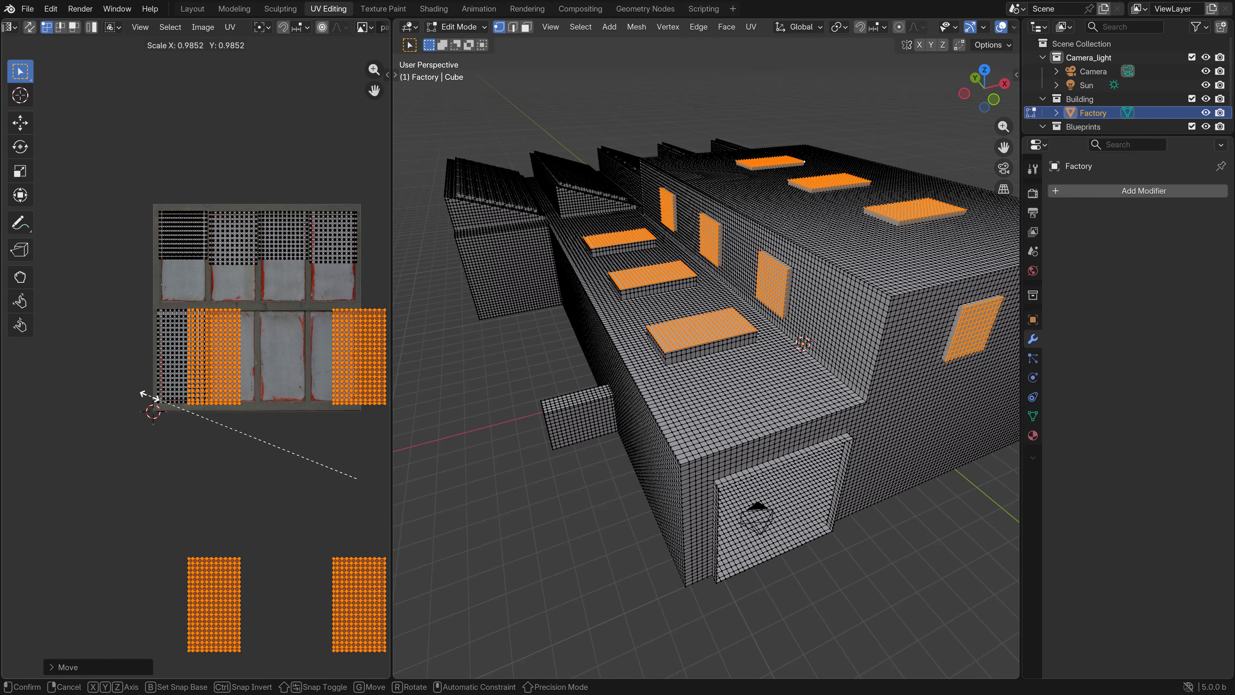
pyautogui.click(150, 397)
pyautogui.press('g')
pyautogui.click(154, 397)
pyautogui.press('g')
pyautogui.click(193, 398)
# Step: Select only the upper-left island of the group, move it onto the second bottom-row pane, and shrink it slightly
pyautogui.moveTo(300, 430); pyautogui.dragTo(221, 306)
pyautogui.scroll(4, 243, 324)
pyautogui.press('g')
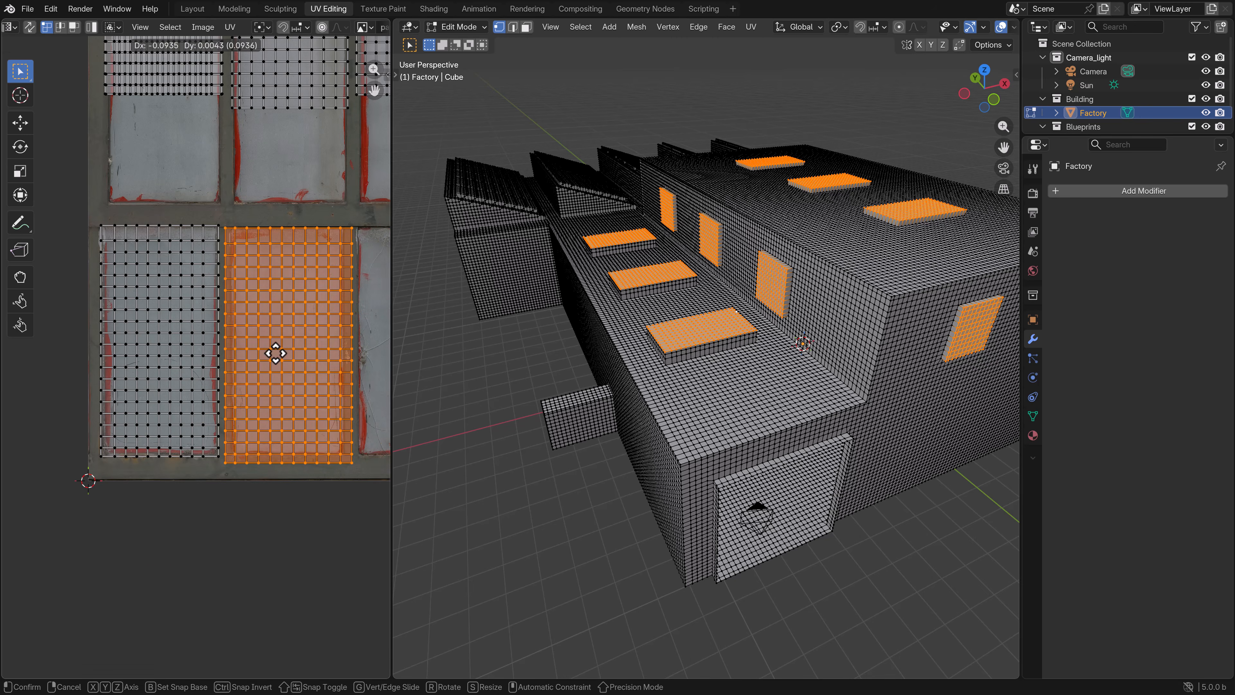
pyautogui.click(275, 353)
pyautogui.moveTo(248, 354); pyautogui.dragTo(116, 380, button='middle')
pyautogui.scroll(2, 116, 380)
pyautogui.press('s')
pyautogui.click(306, 415)
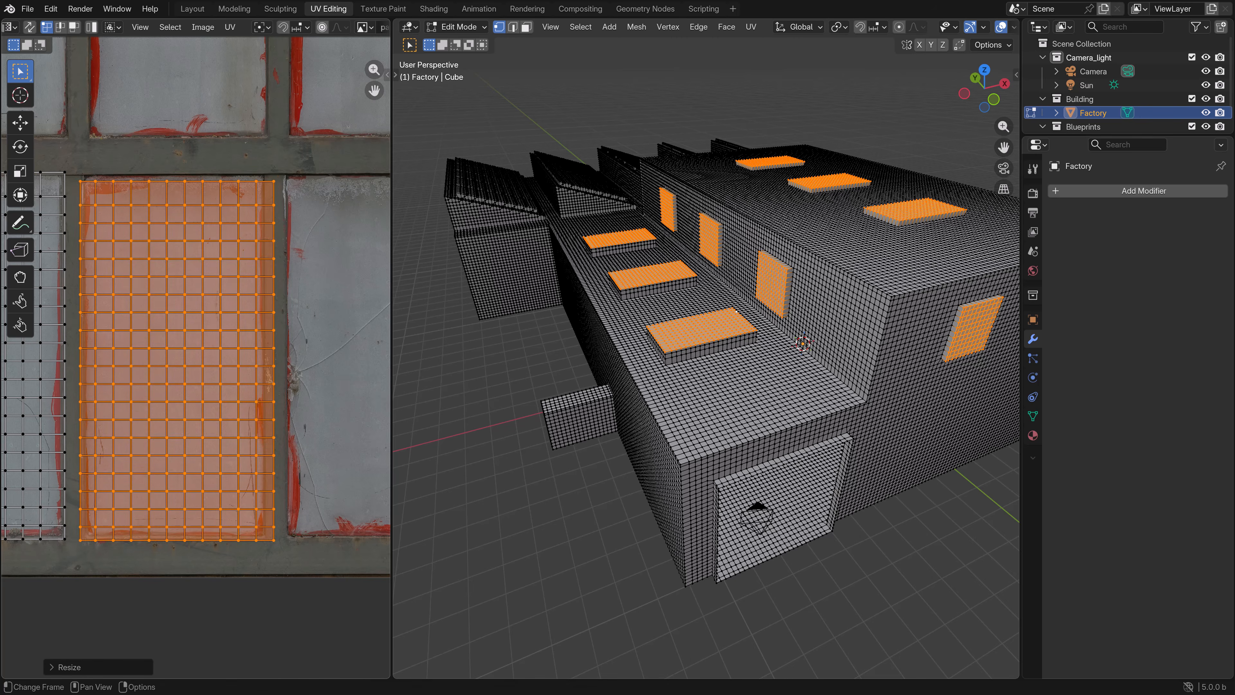
# Step: Narrow the island to about 0.97 along X, align it with the second bottom-row pane, and enlarge it slightly to fit
pyautogui.press('g')
pyautogui.click(289, 395)
pyautogui.press('s')
pyautogui.press('x')
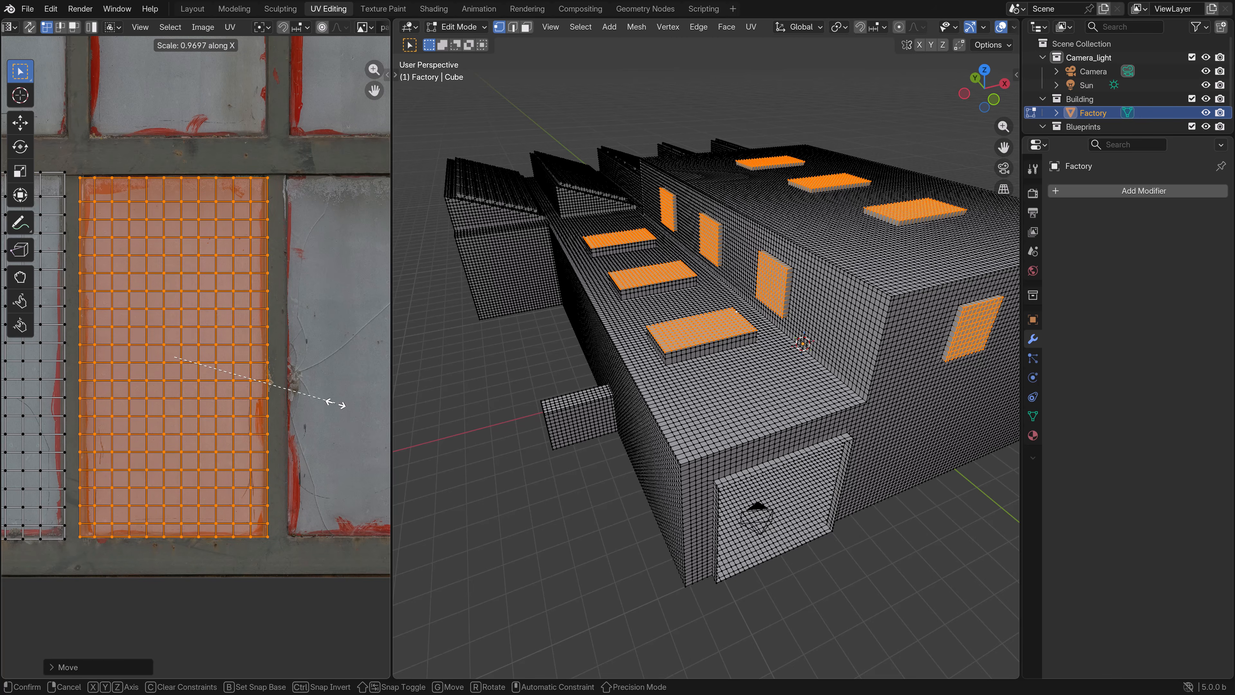
pyautogui.click(330, 402)
pyautogui.press('g')
pyautogui.click(339, 388)
pyautogui.press('s')
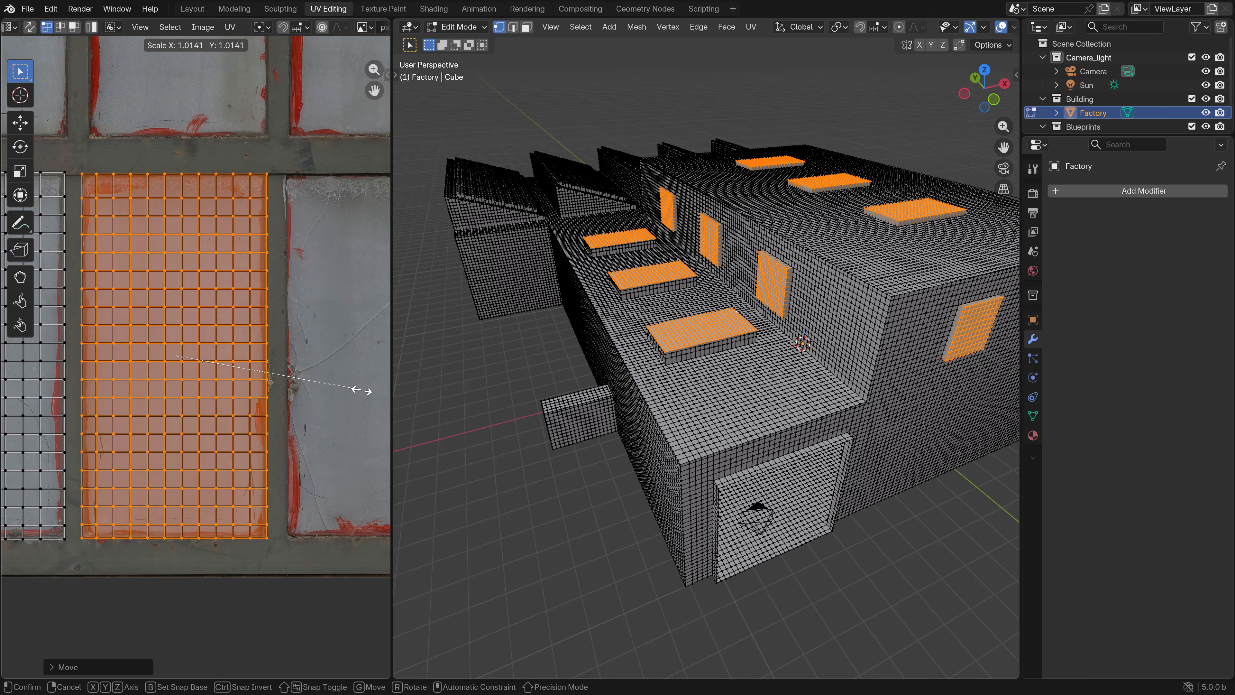
pyautogui.click(382, 399)
# Step: Select the island just outside the texture's right edge, move it onto the third bottom-row pane, and scale it to the pane's width
pyautogui.scroll(-5, 341, 414)
pyautogui.scroll(-2, 335, 421)
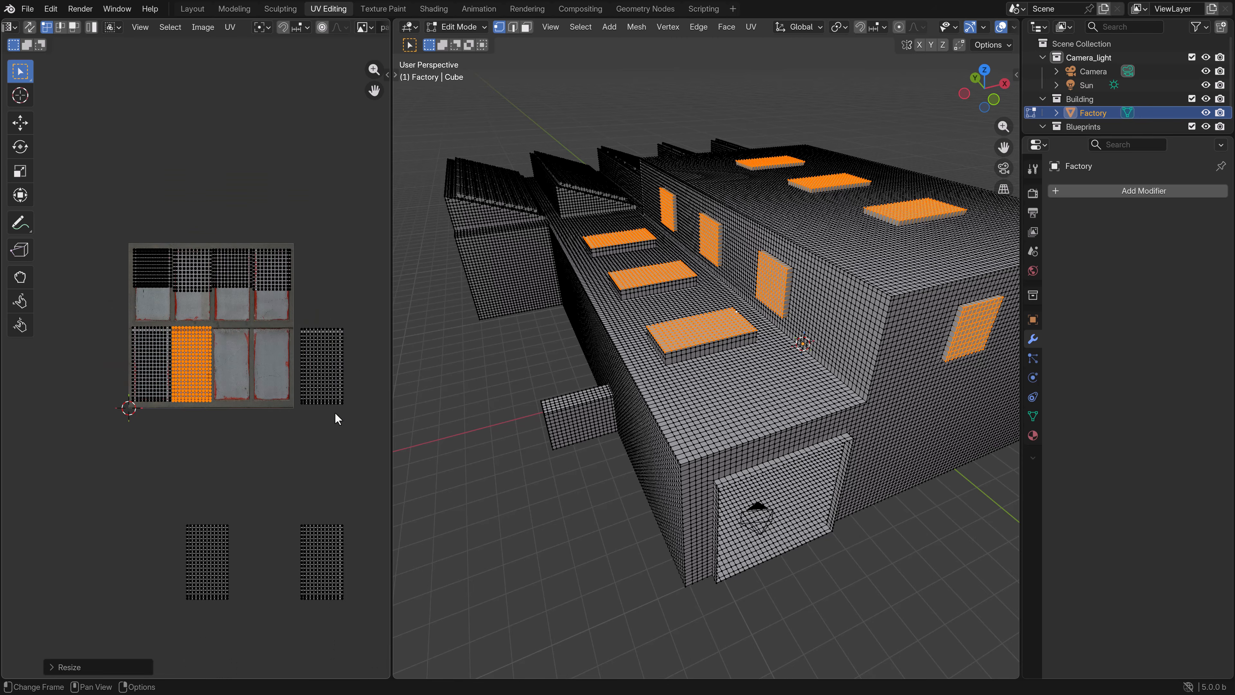
pyautogui.moveTo(351, 421); pyautogui.dragTo(279, 310)
pyautogui.press('g')
pyautogui.click(252, 346)
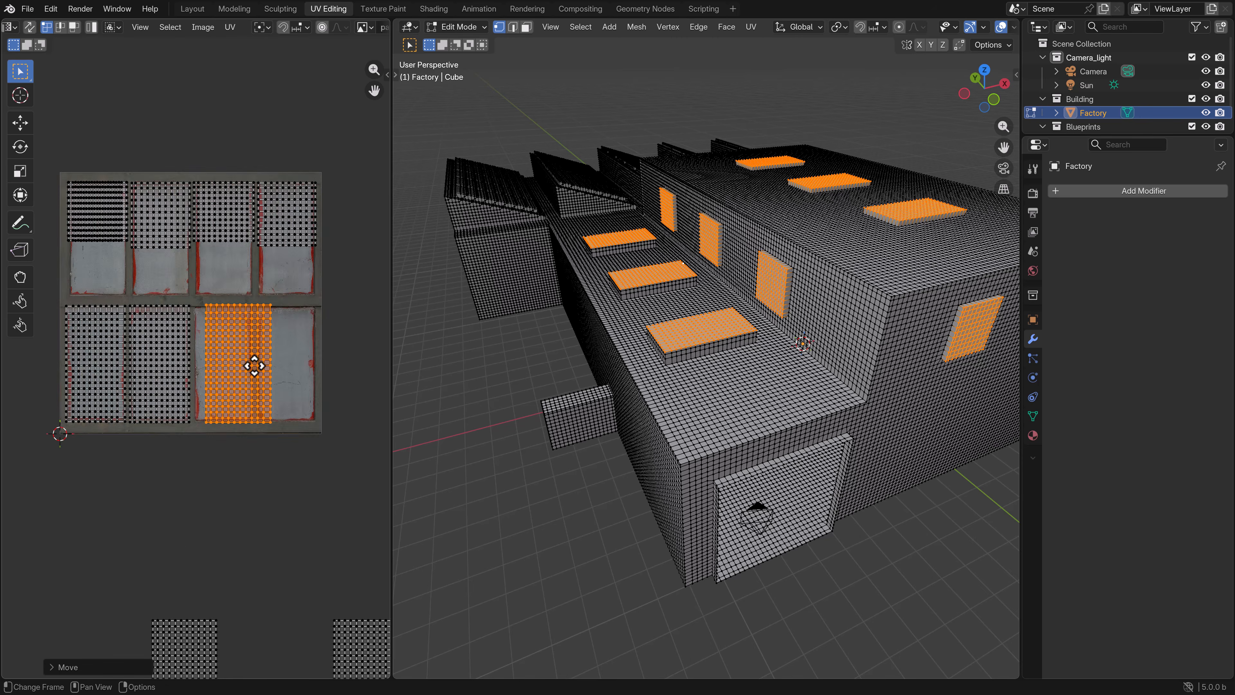
pyautogui.scroll(4, 272, 369)
pyautogui.press('s')
pyautogui.scroll(2, 286, 380)
pyautogui.click(321, 386)
pyautogui.press('g')
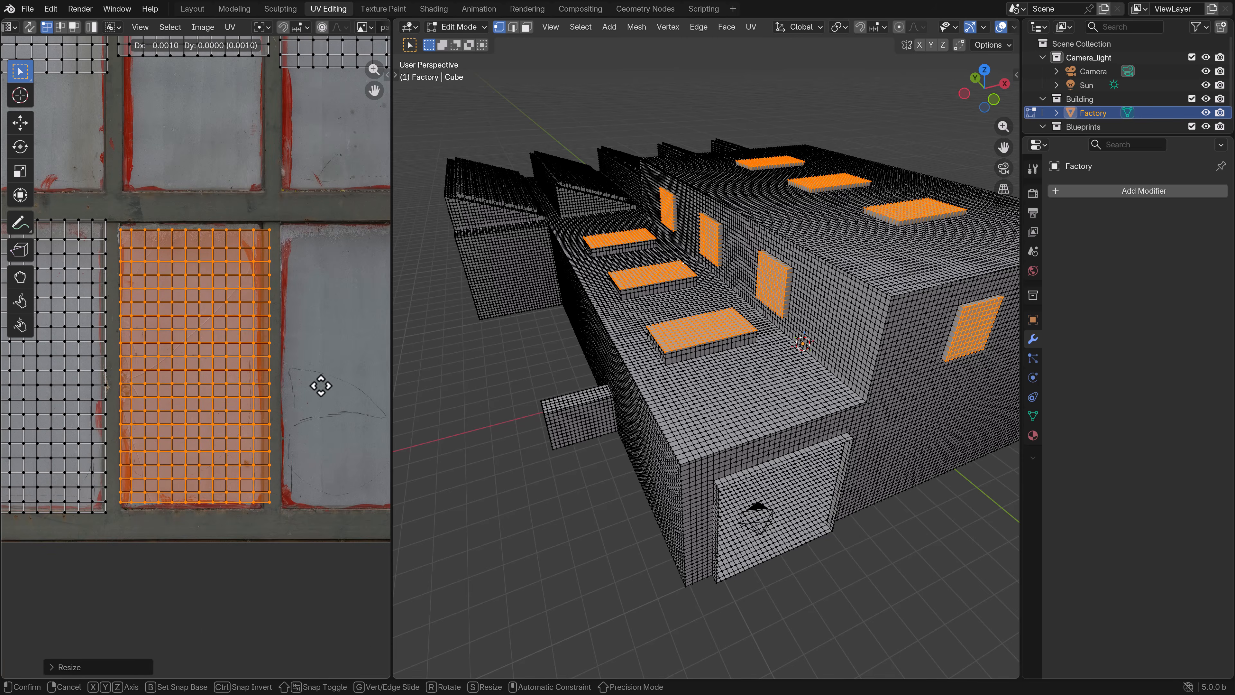
pyautogui.click(320, 385)
# Step: Stretch the island along Y to the third bottom-row pane's height and nudge it into place
pyautogui.press('s')
pyautogui.rightClick(325, 386)
pyautogui.press('s')
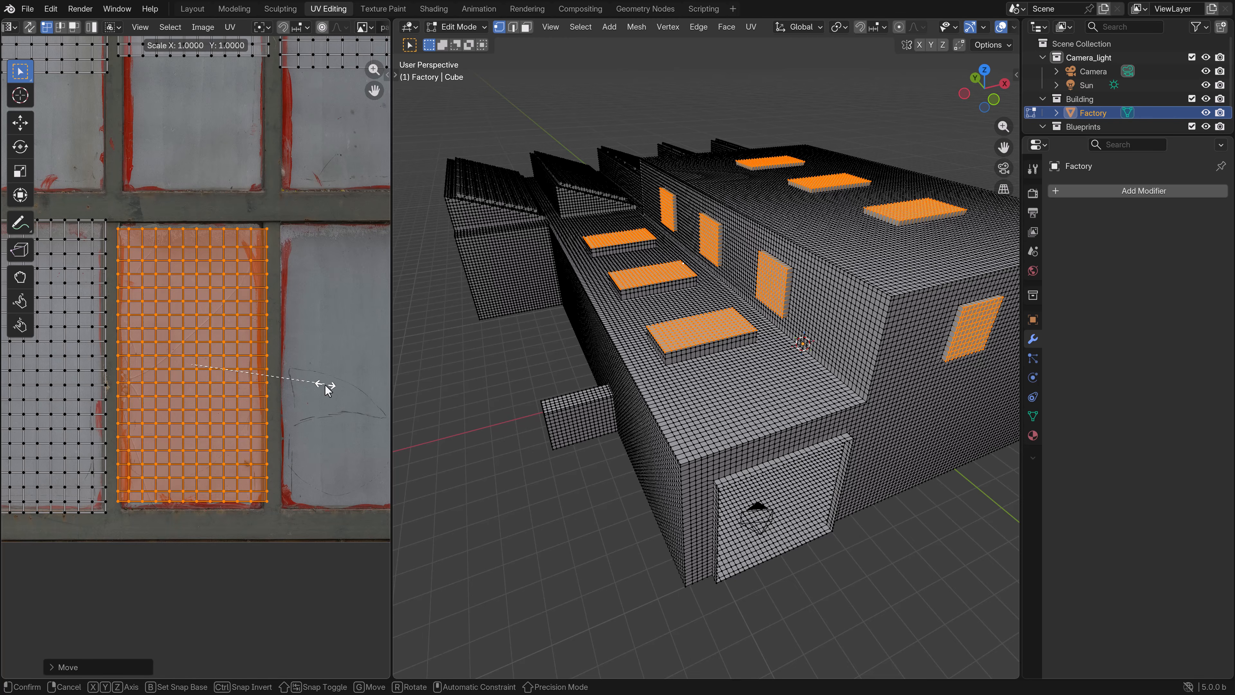
pyautogui.press('y')
pyautogui.click(333, 385)
pyautogui.press('g')
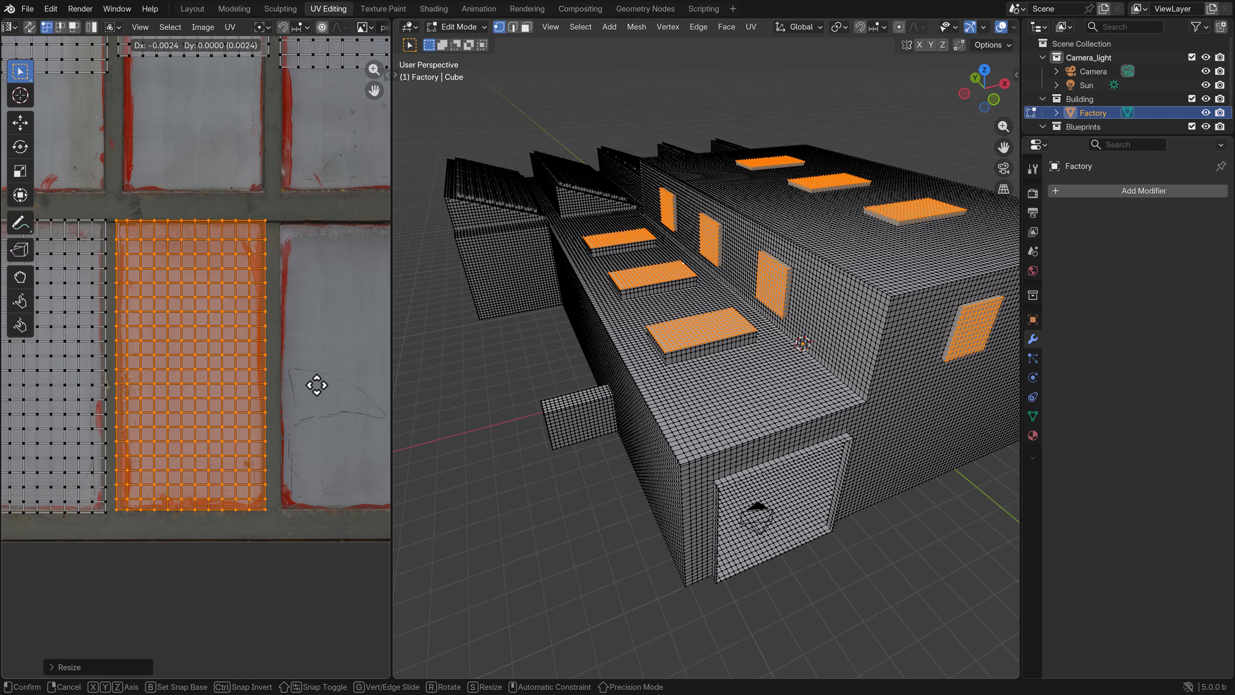
pyautogui.click(313, 390)
pyautogui.press('s')
pyautogui.press('y')
pyautogui.click(314, 391)
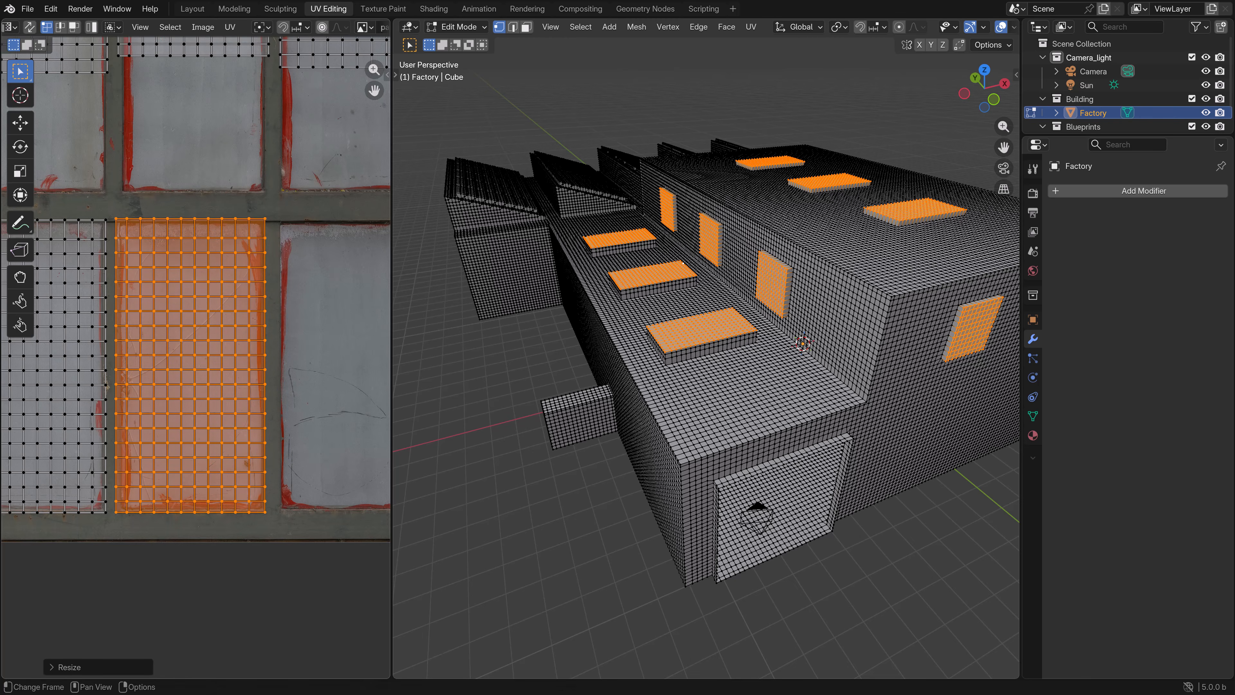
pyautogui.press('g')
pyautogui.click(313, 397)
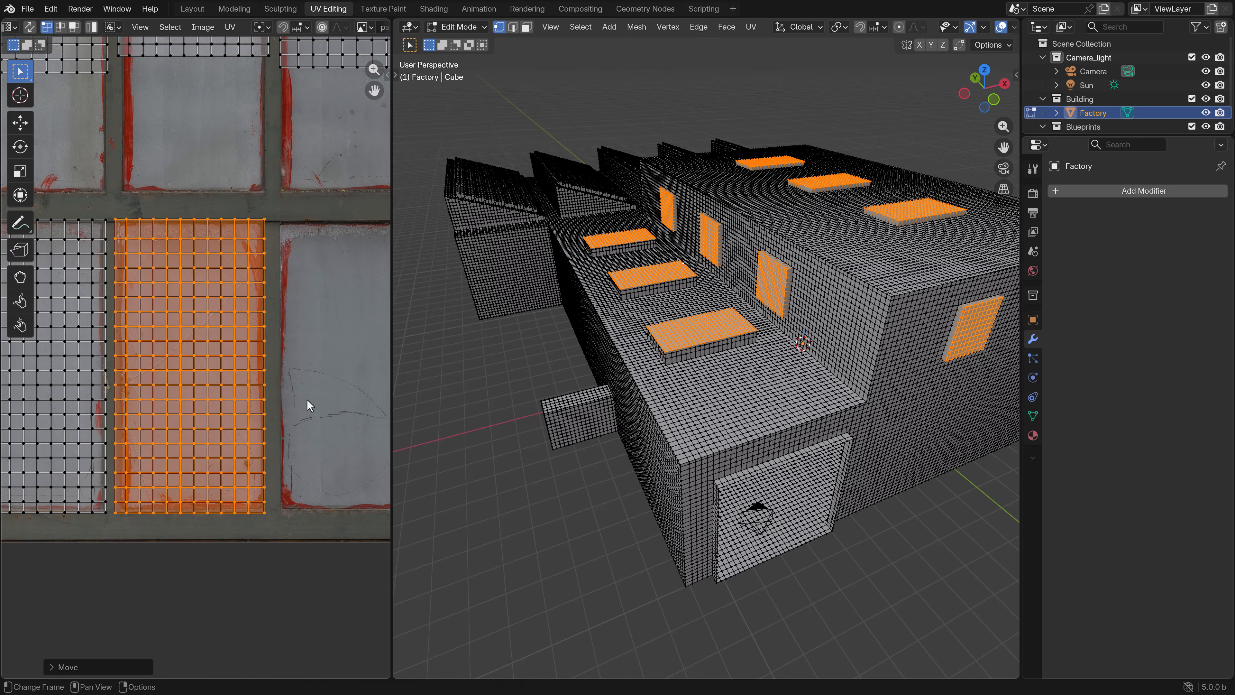
# Step: Select the leftmost island below the texture and move it onto the fourth bottom-row pane
pyautogui.scroll(-5, 307, 399)
pyautogui.moveTo(210, 640); pyautogui.dragTo(113, 496)
pyautogui.press('g')
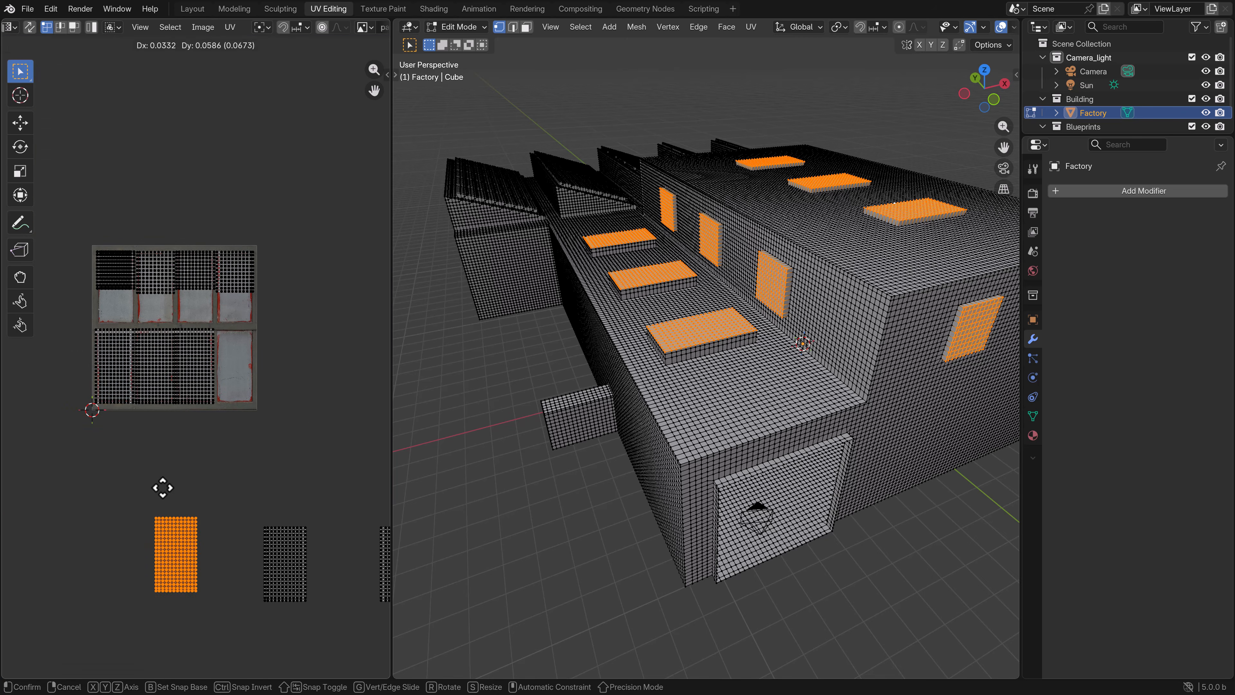
pyautogui.click(201, 325)
pyautogui.scroll(4, 217, 366)
pyautogui.press('g')
pyautogui.moveTo(219, 430); pyautogui.dragTo(132, 468, button='middle')
pyautogui.scroll(2, 132, 468)
pyautogui.press('g')
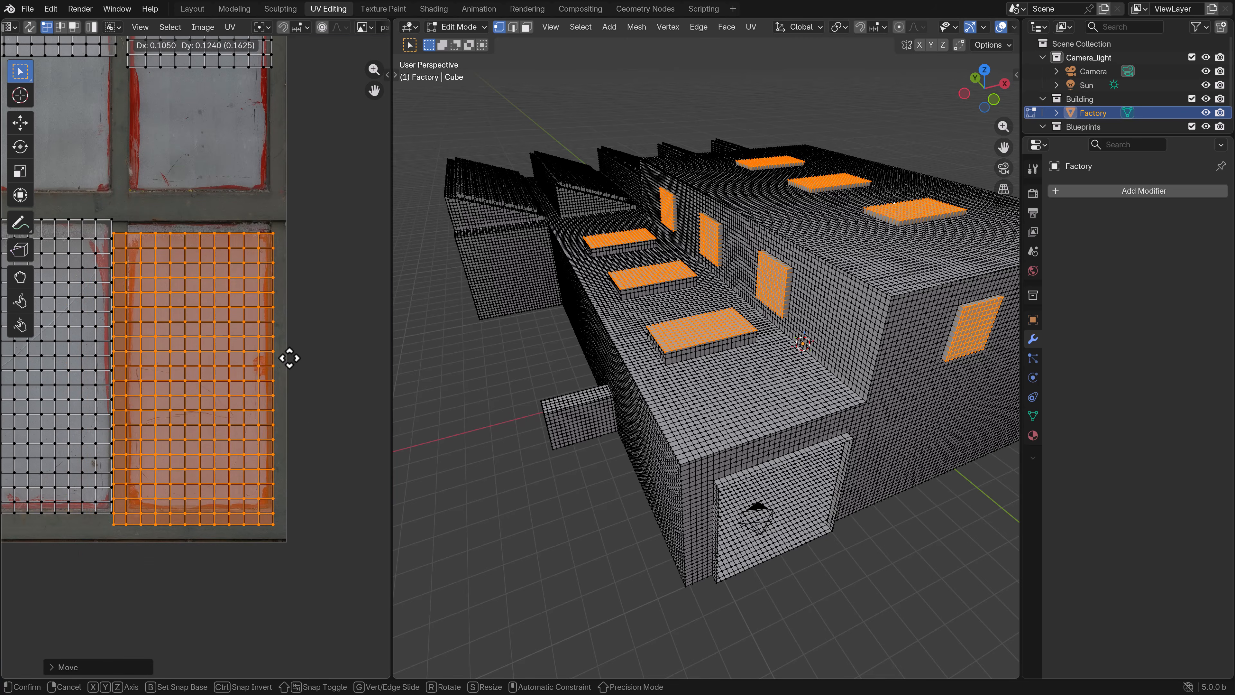
pyautogui.click(293, 350)
# Step: Narrow the island along X and align it with the edges of the fourth bottom-row pane
pyautogui.press('s')
pyautogui.press('x')
pyautogui.click(286, 350)
pyautogui.press('g')
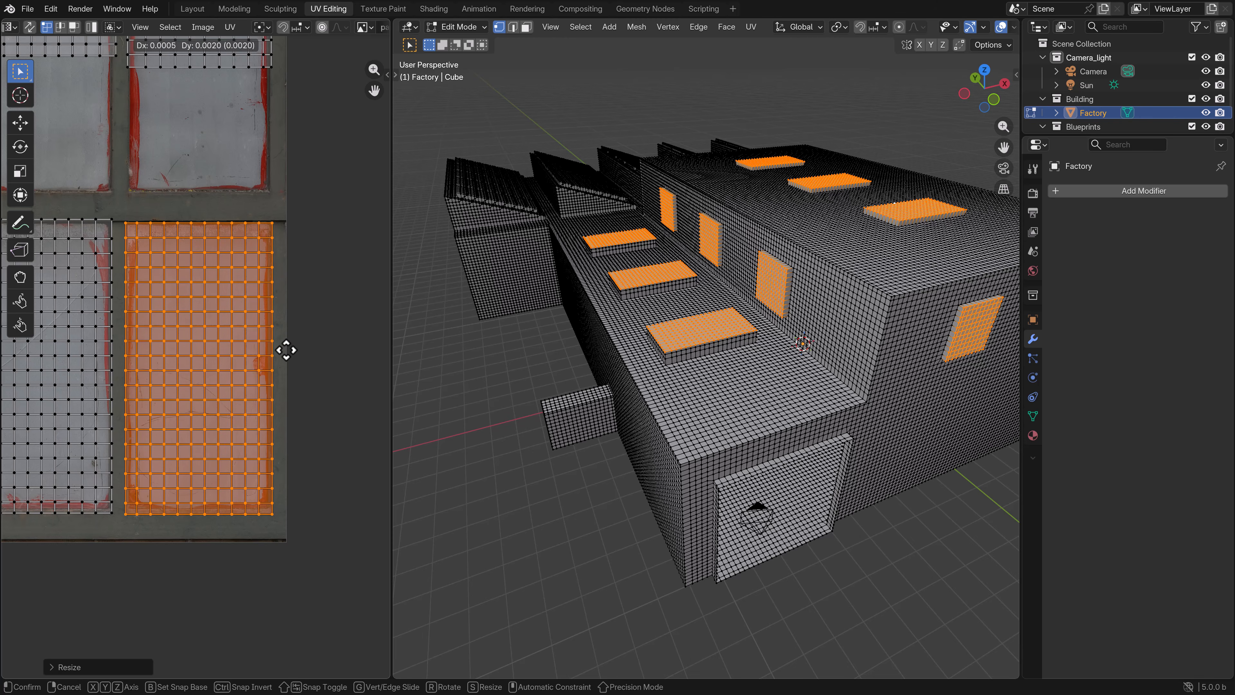
pyautogui.click(288, 348)
pyautogui.press('s')
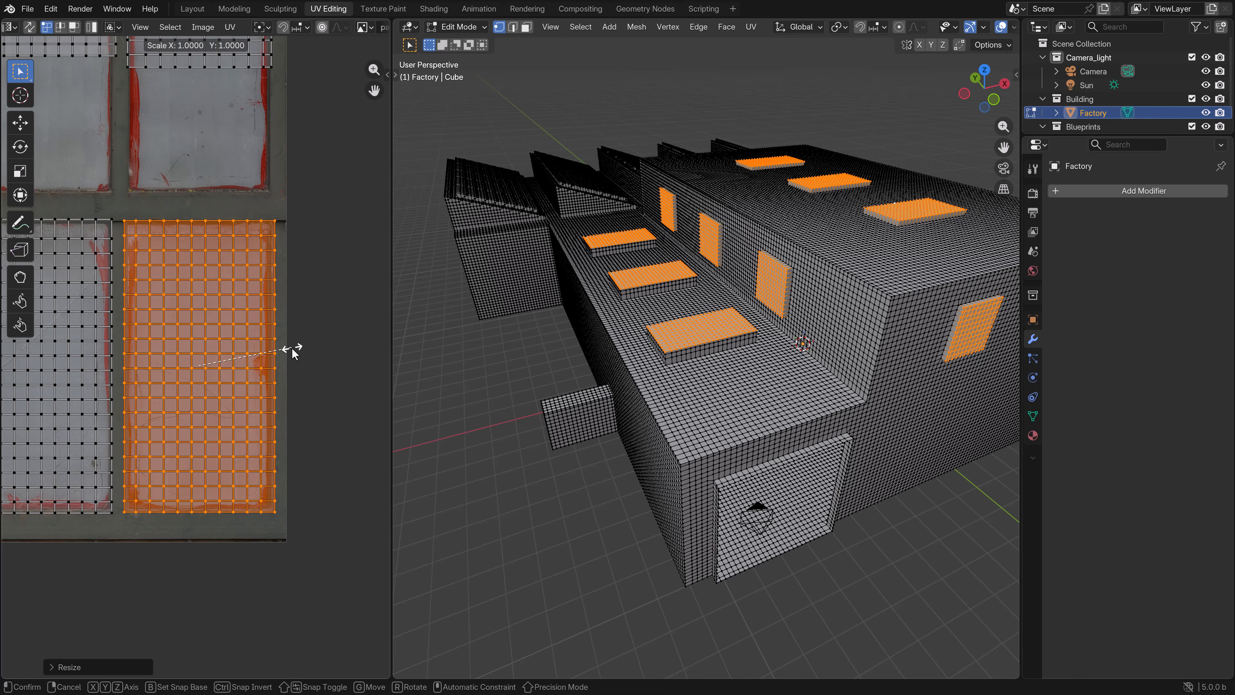
pyautogui.click(294, 347)
# Step: Select the left one of the two islands still below the texture and stack it over the fourth bottom-row pane's island
pyautogui.scroll(-5, 295, 347)
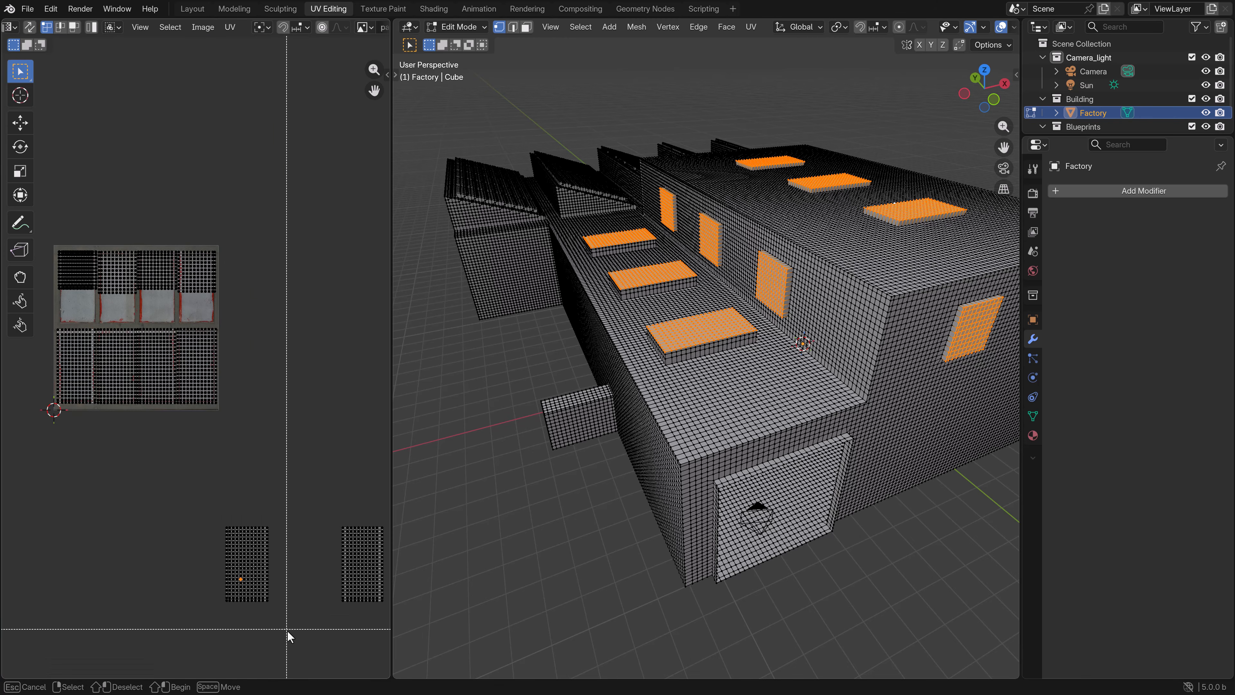
pyautogui.moveTo(287, 631); pyautogui.dragTo(213, 512)
pyautogui.scroll(4, 212, 513)
pyautogui.press('g')
pyautogui.click(74, 115)
pyautogui.scroll(3, 195, 365)
pyautogui.press('g')
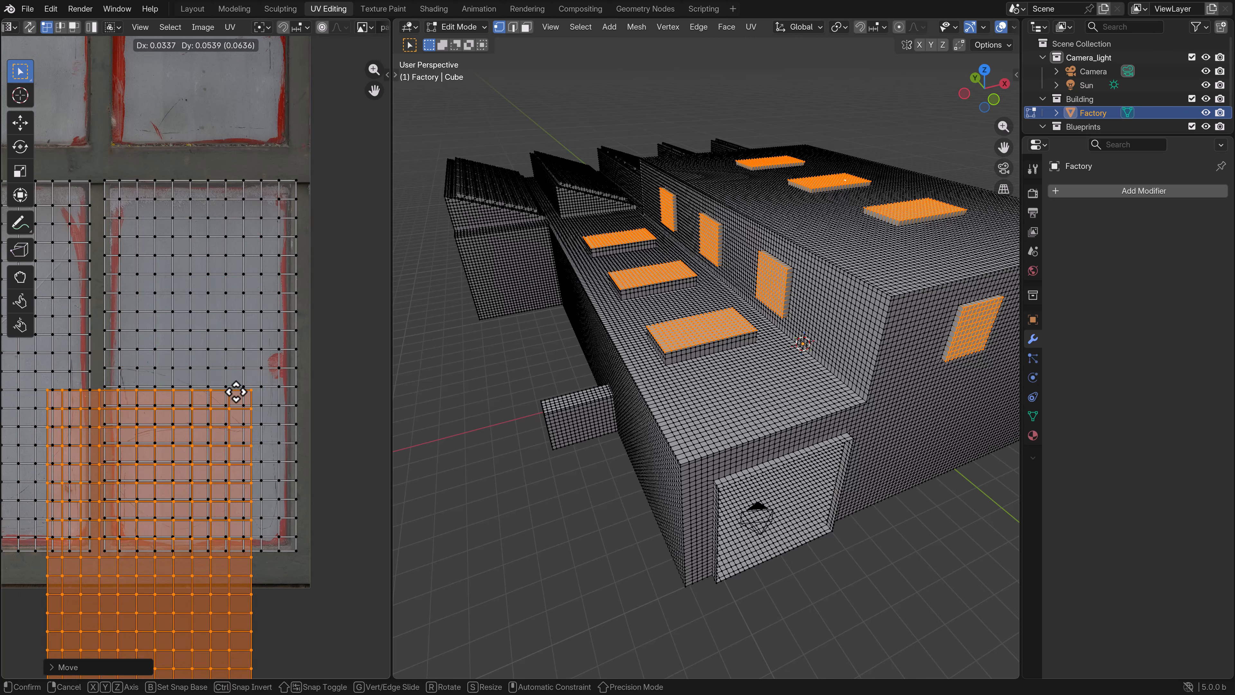
pyautogui.click(254, 277)
pyautogui.press('g')
pyautogui.click(362, 342)
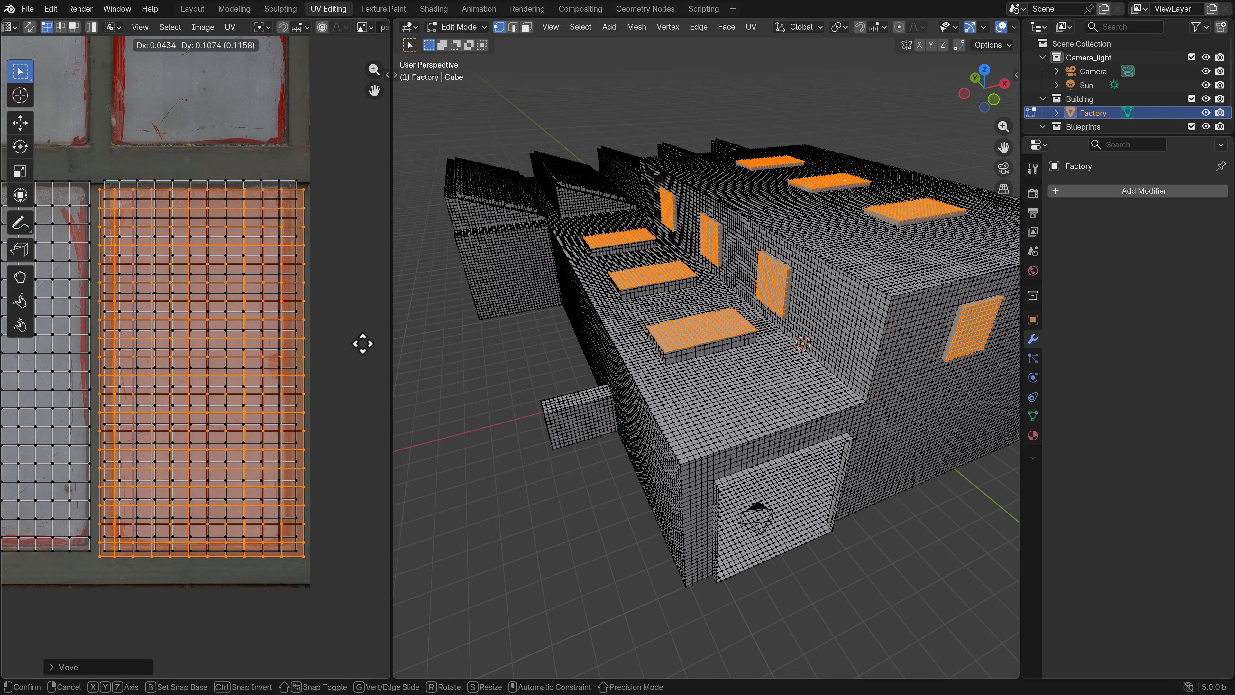
# Step: Shrink the stacked island to the fourth pane's width, stretch it about 1.08 times along Y, and align it with the fitted island
pyautogui.press('s')
pyautogui.click(359, 348)
pyautogui.press('g')
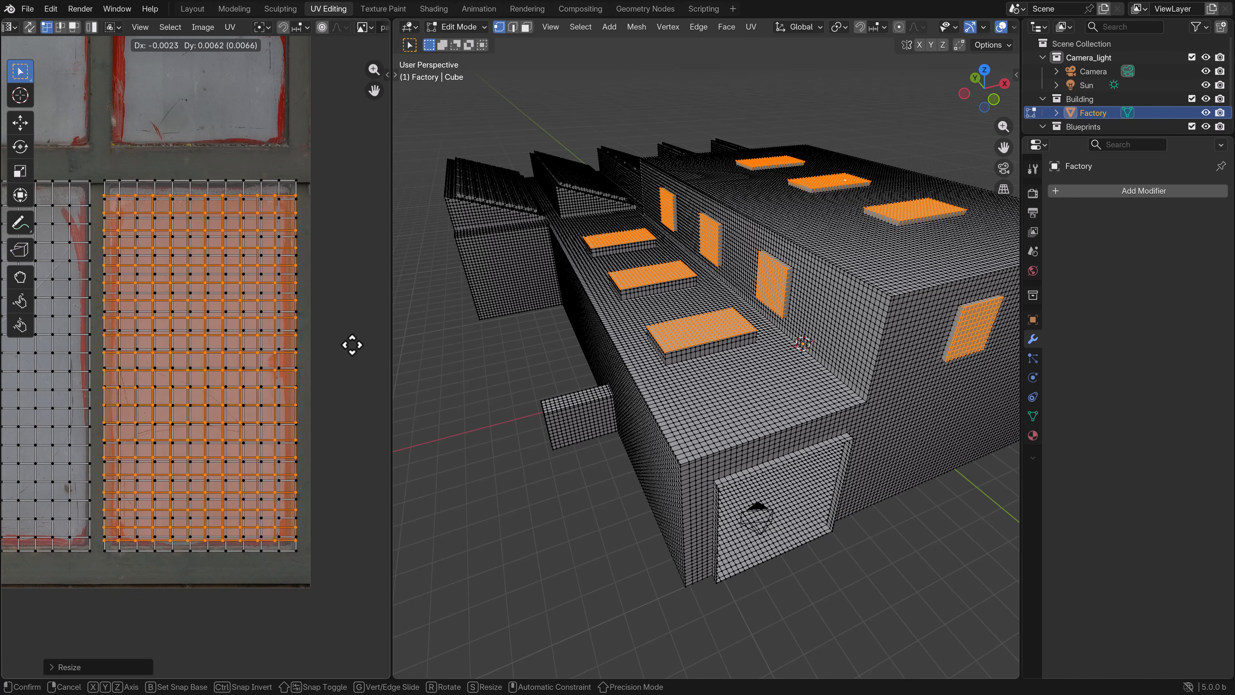
pyautogui.click(353, 347)
pyautogui.press('s')
pyautogui.press('y')
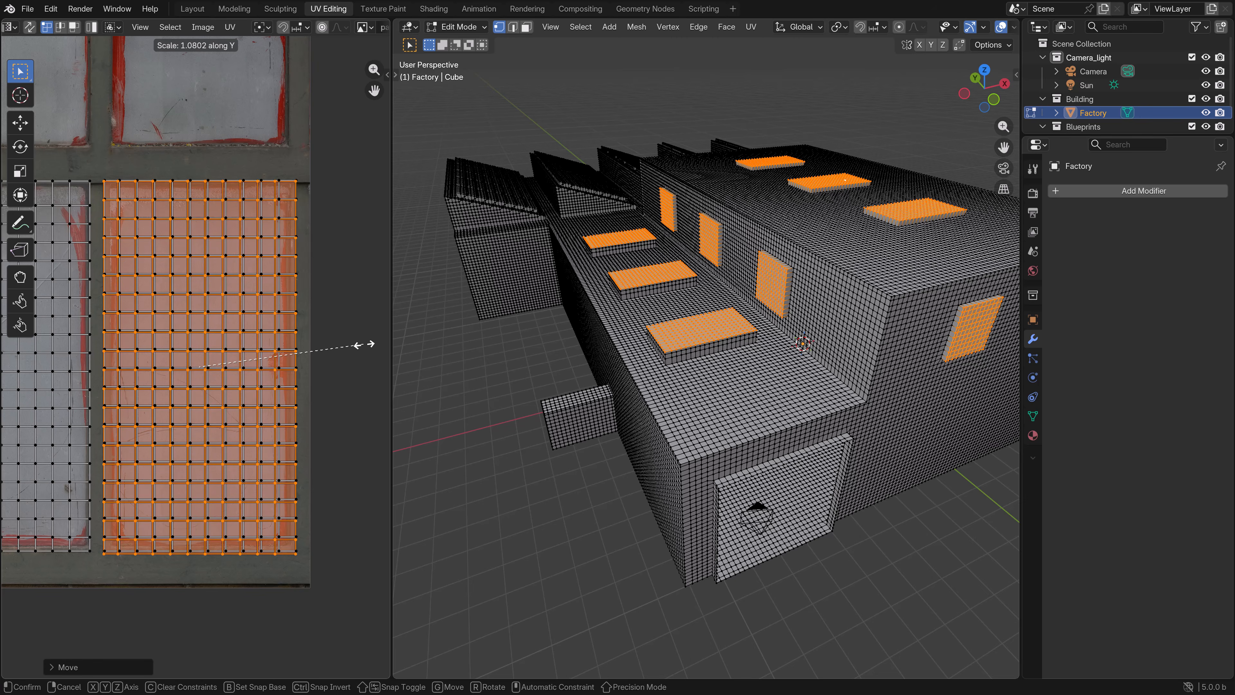
pyautogui.click(362, 345)
pyautogui.press('g')
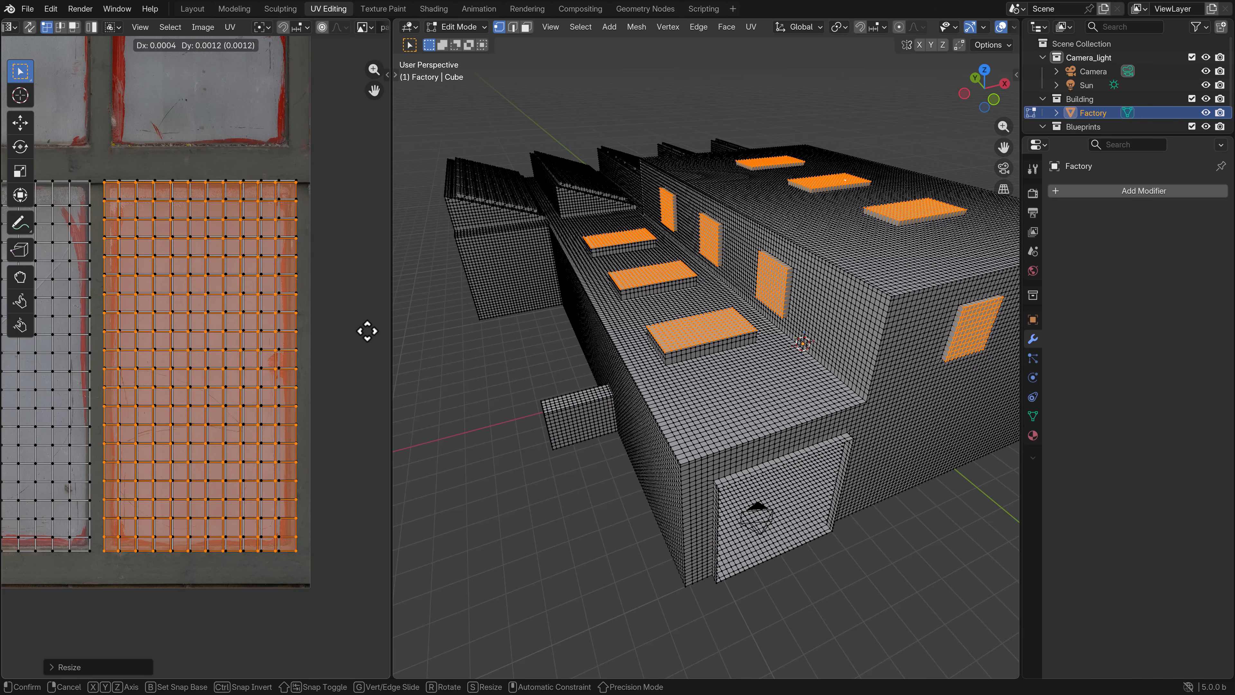
pyautogui.click(367, 322)
# Step: Select the last island still below the texture and move it onto the second bottom-row pane
pyautogui.scroll(-5, 336, 368)
pyautogui.scroll(-3, 277, 530)
pyautogui.click(361, 578)
pyautogui.press('b')
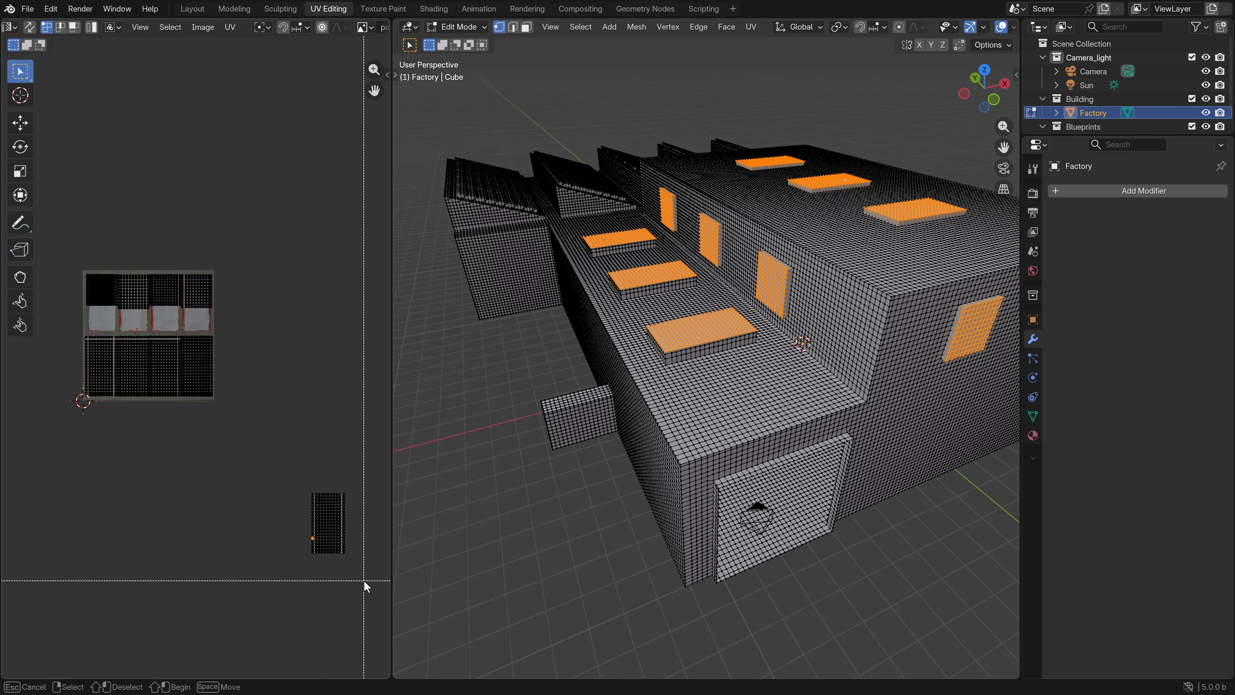
pyautogui.moveTo(363, 582); pyautogui.dragTo(287, 471)
pyautogui.press('g')
pyautogui.click(134, 375)
pyautogui.moveTo(135, 376); pyautogui.dragTo(173, 385, button='middle')
pyautogui.scroll(4, 175, 384)
pyautogui.press('g')
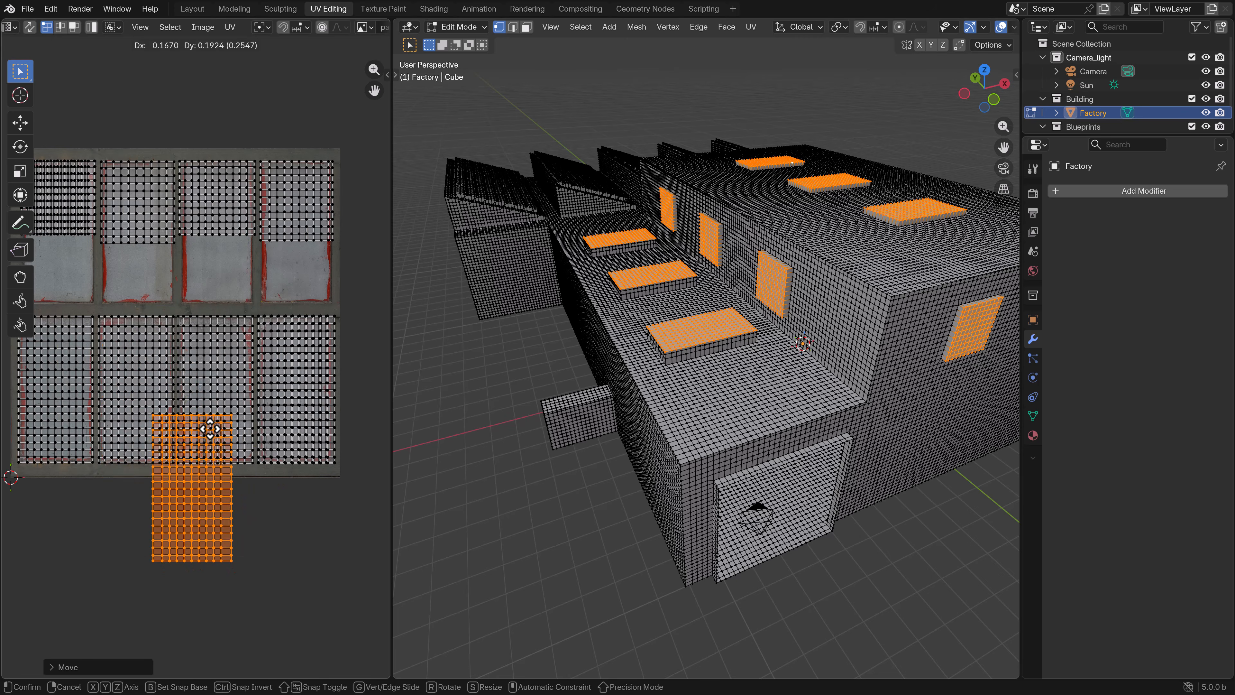
pyautogui.click(224, 400)
# Step: Scale the island down to the second bottom-row pane's height, align it with the pane, and fit its width along X
pyautogui.scroll(3, 219, 395)
pyautogui.press('s')
pyautogui.click(229, 429)
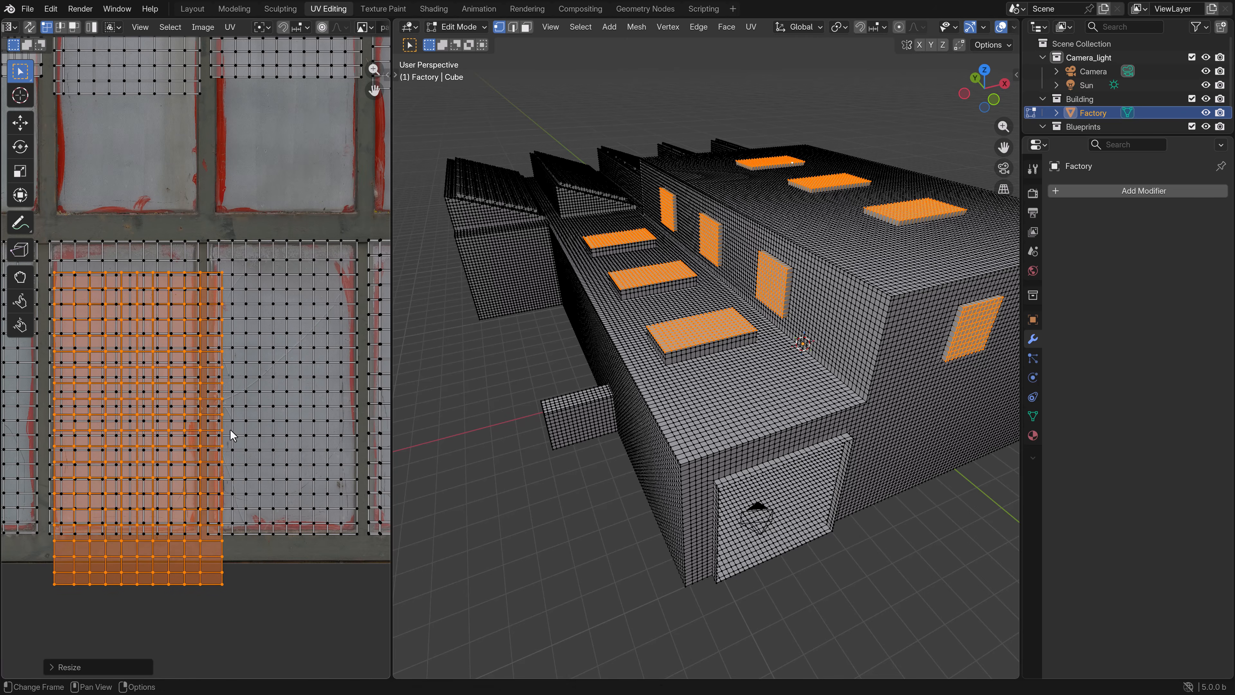
pyautogui.moveTo(230, 429); pyautogui.dragTo(263, 432, button='middle')
pyautogui.press('g')
pyautogui.click(258, 402)
pyautogui.press('s')
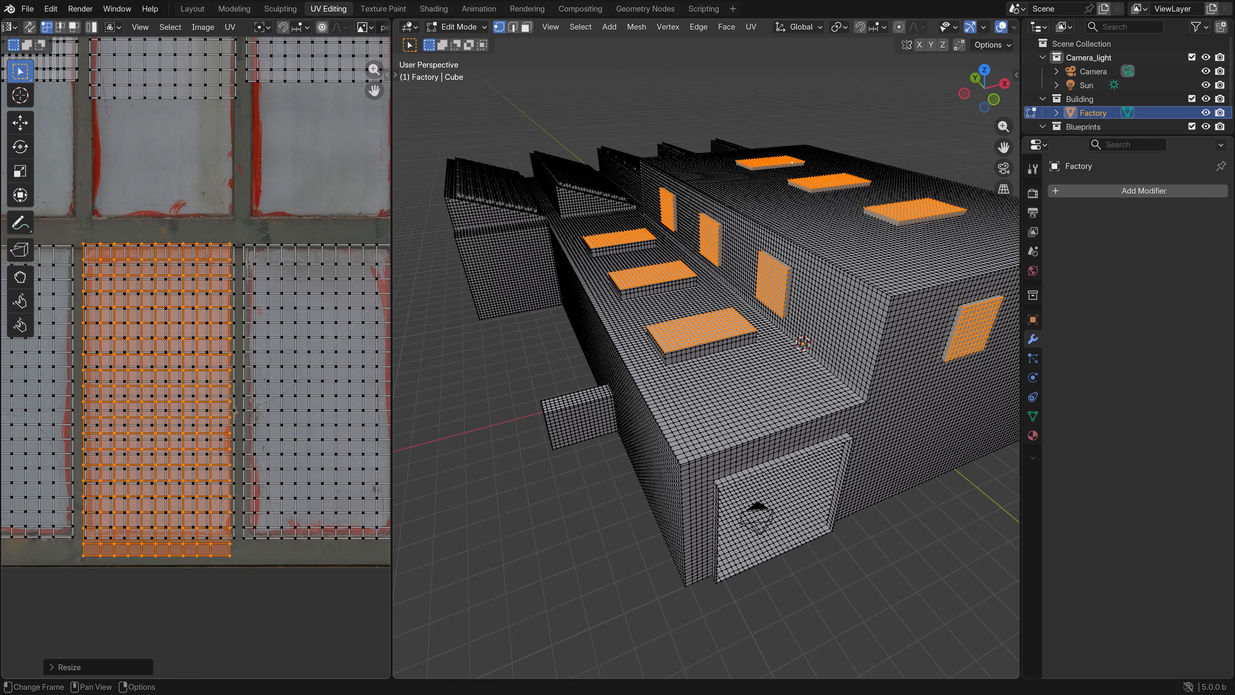
pyautogui.click(277, 417)
pyautogui.press('s')
pyautogui.press('x')
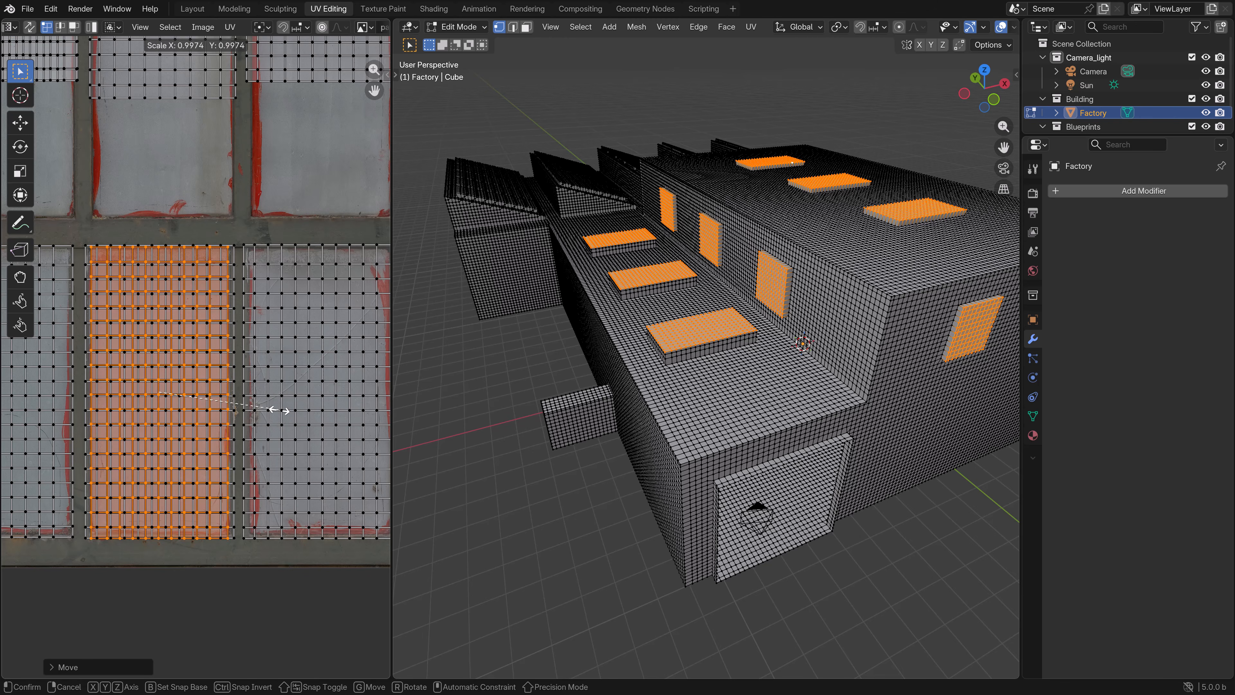
pyautogui.click(296, 402)
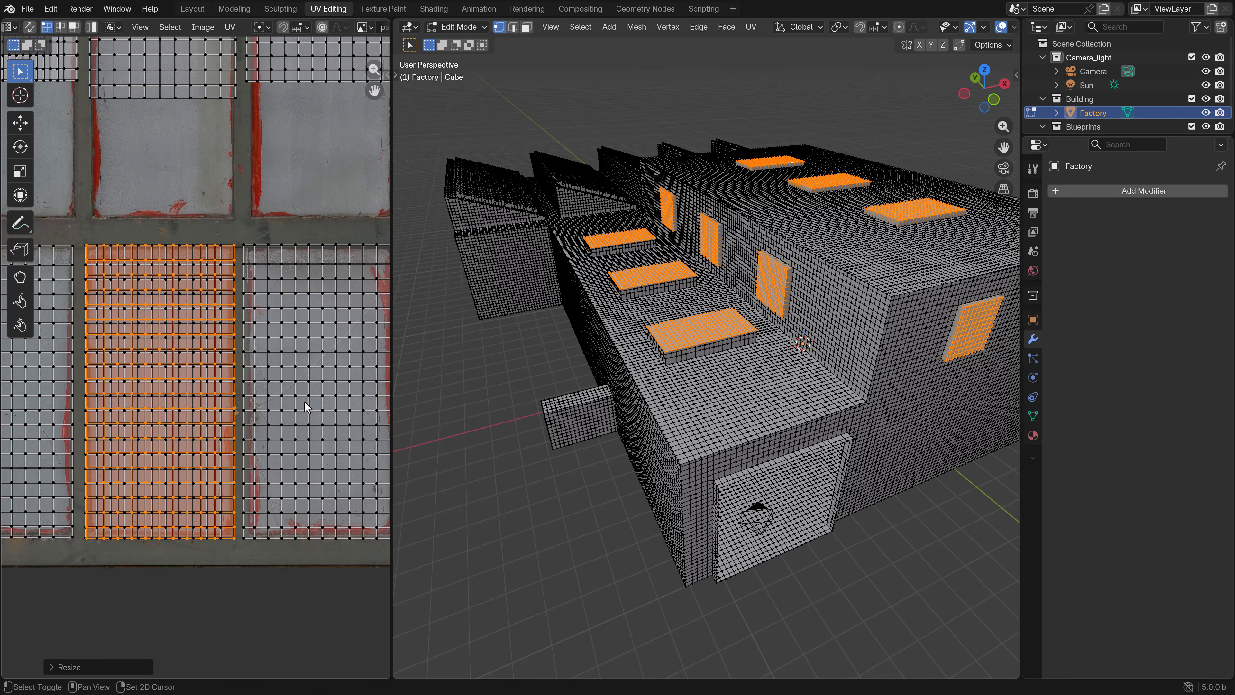
# Step: Return to Object Mode and inspect the skylight and wall window textures on the building in Material Preview shading
pyautogui.scroll(-4, 338, 378)
pyautogui.scroll(-3, 332, 373)
pyautogui.press('Tab')
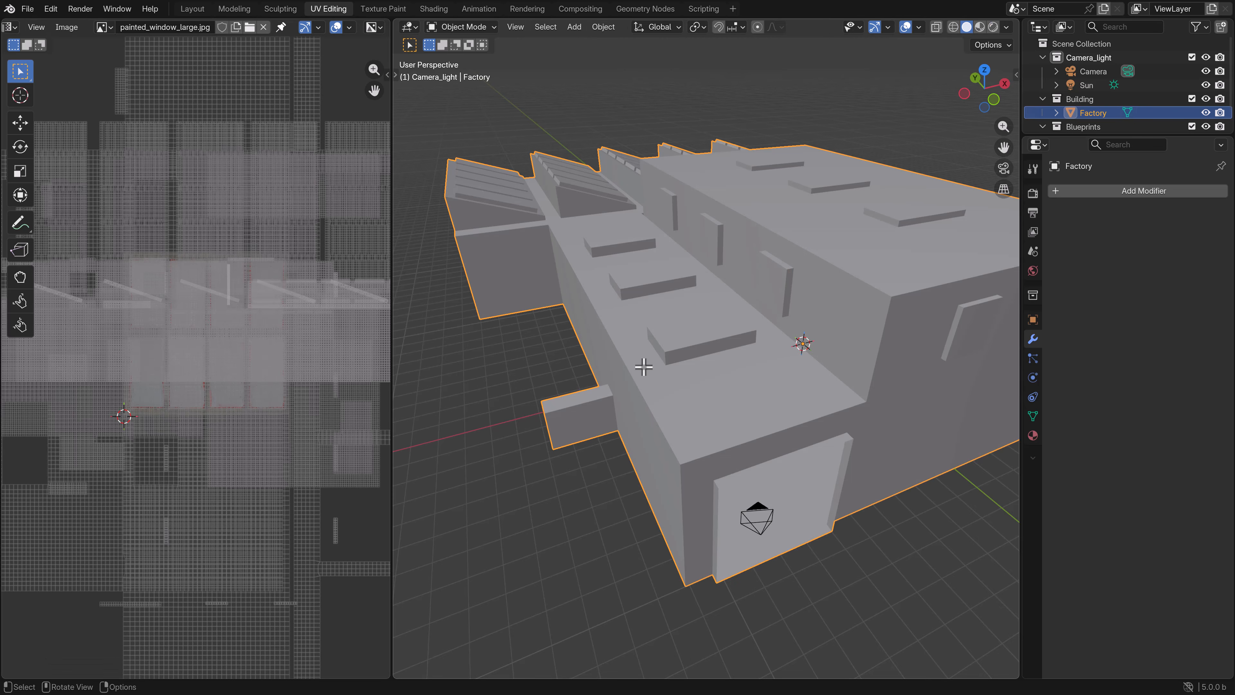
pyautogui.press('z')
pyautogui.click(717, 395)
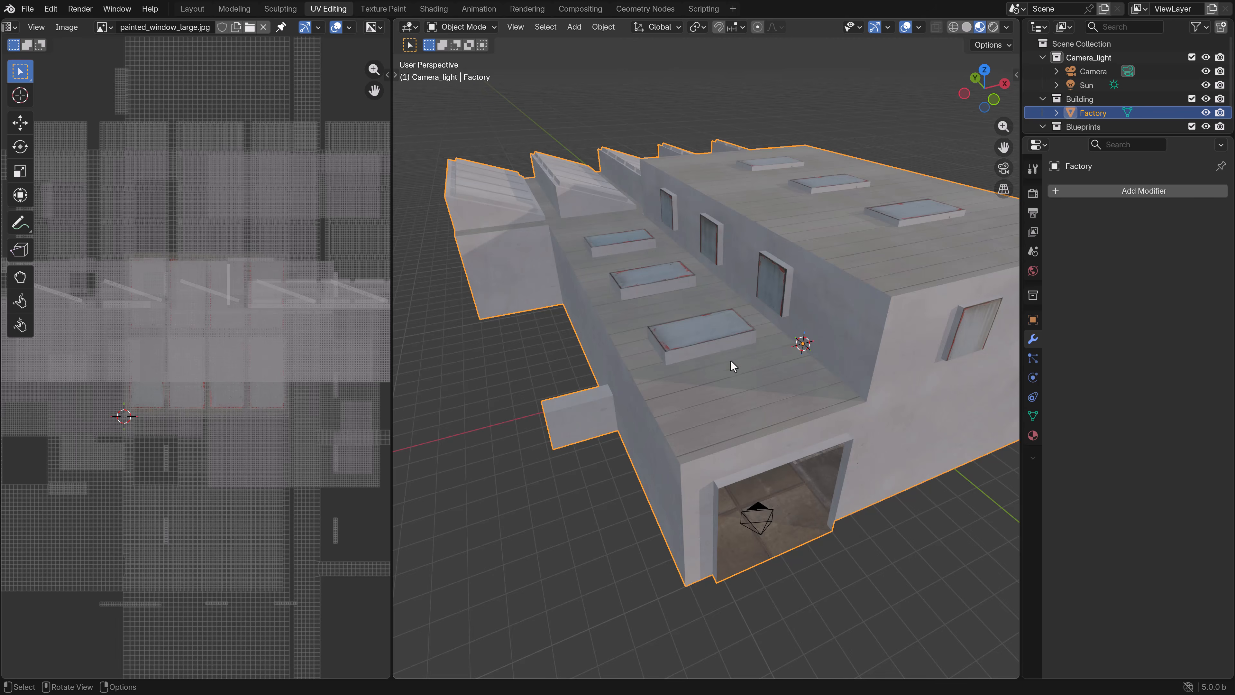
pyautogui.moveTo(733, 362)
pyautogui.mouseDown(button='middle')
pyautogui.moveTo(738, 412)
pyautogui.moveTo(601, 356)
pyautogui.moveTo(726, 360)
pyautogui.mouseUp(button='middle')
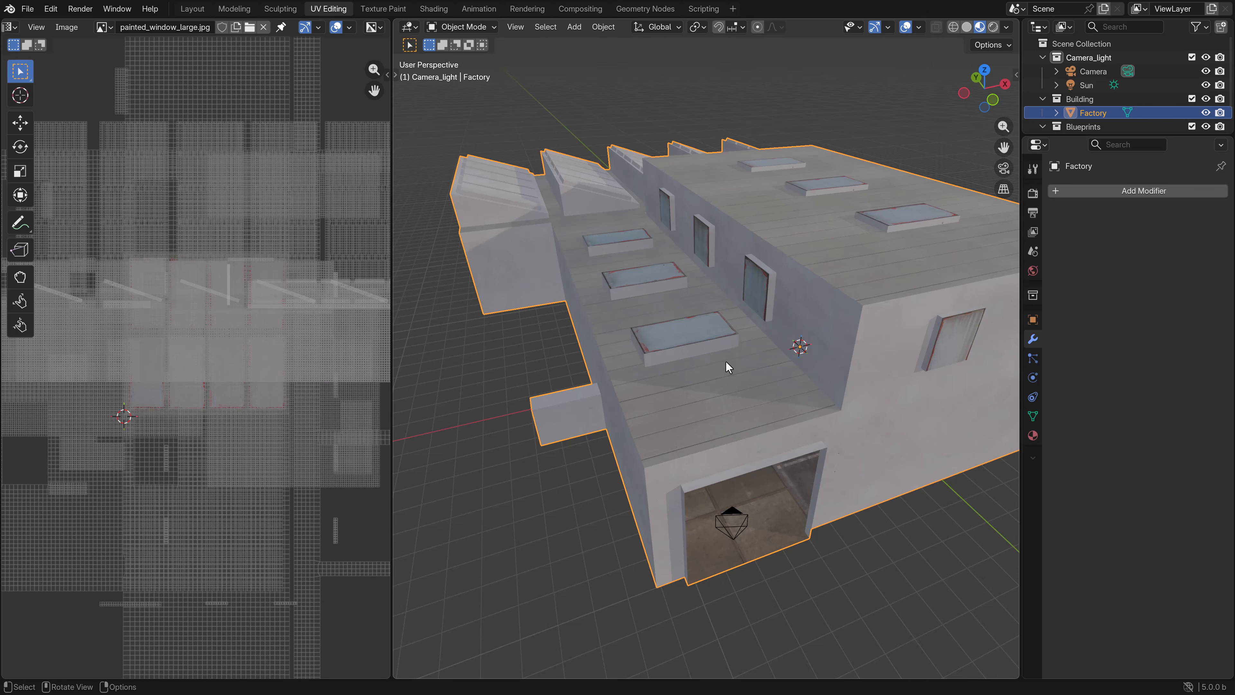
pyautogui.scroll(3, 727, 345)
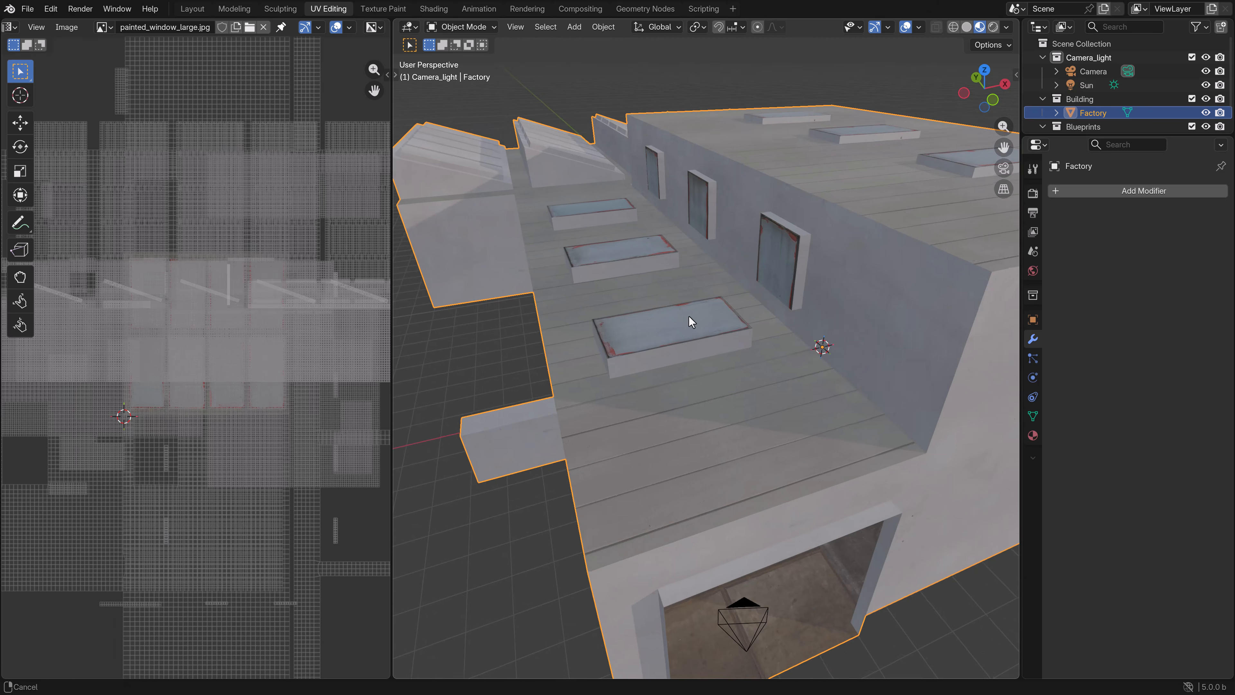
pyautogui.scroll(2, 696, 350)
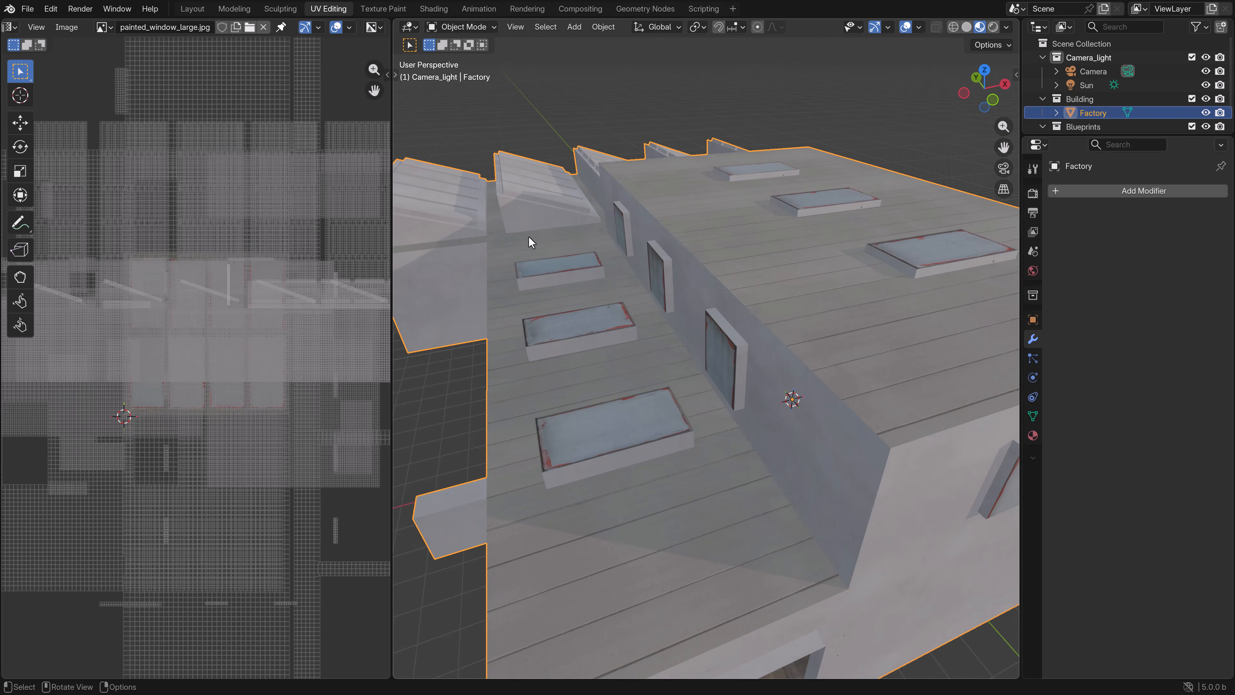
# Step: Check the camera view in Rendered shading, return to Solid shading, and save the file
pyautogui.press('z')
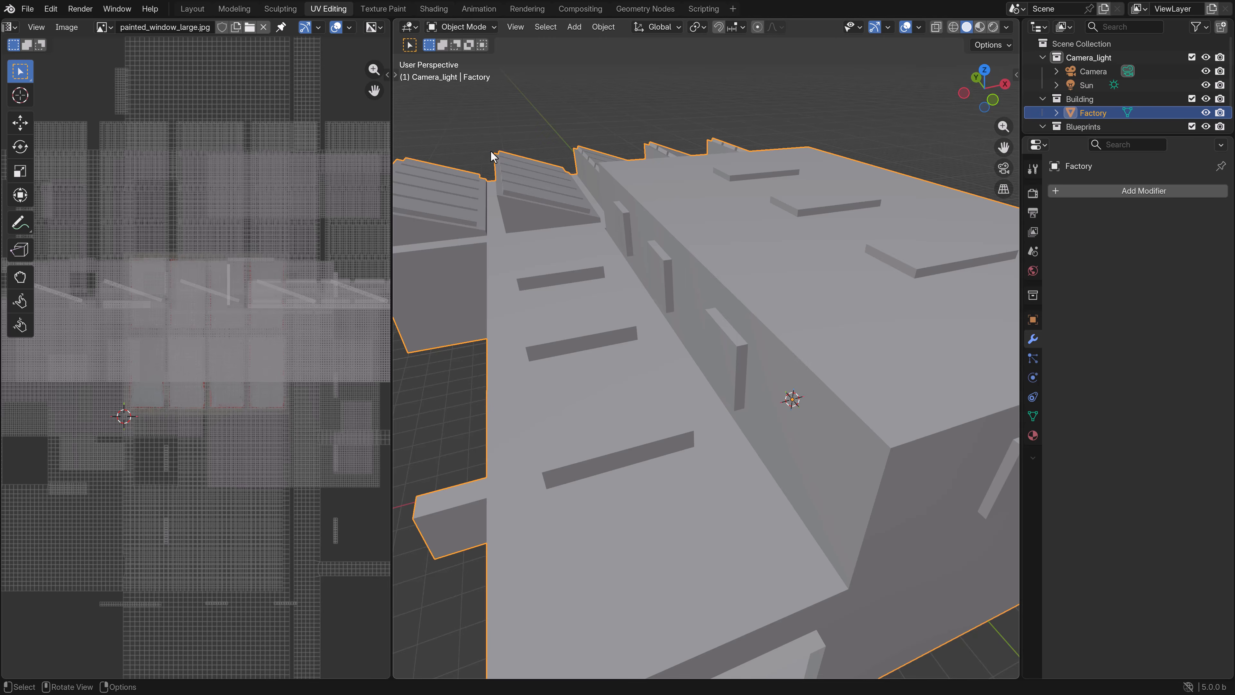
pyautogui.press('KP_0')
pyautogui.press('z')
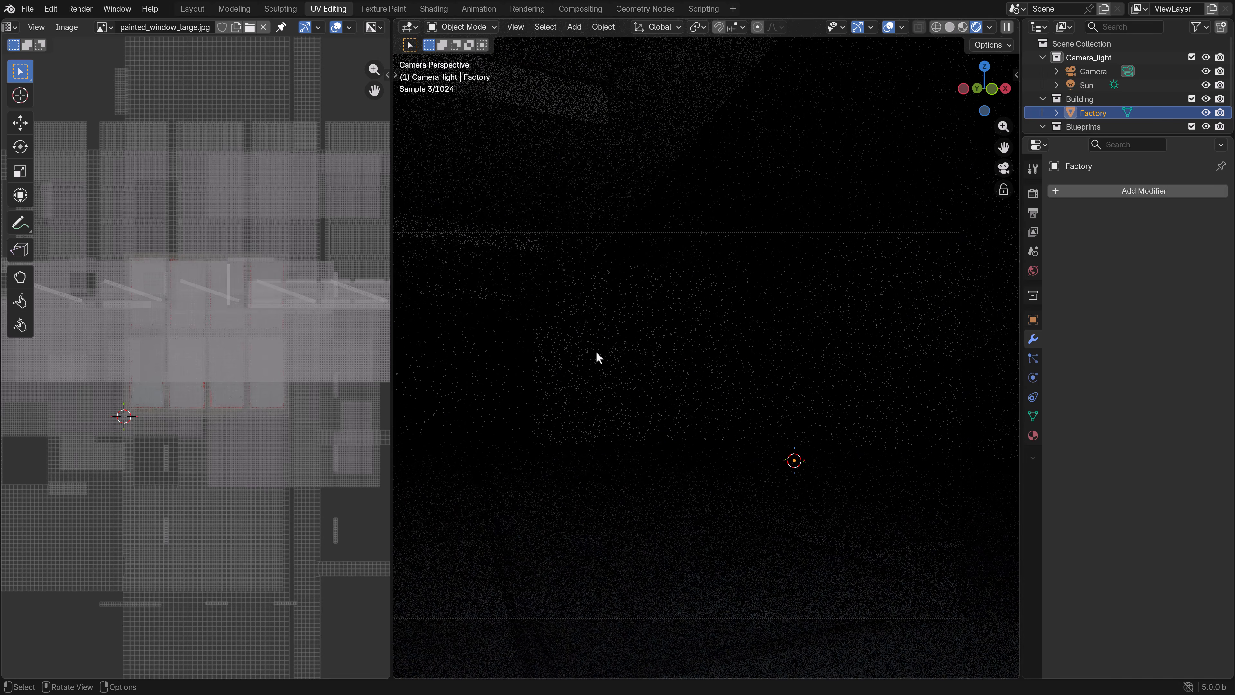
pyautogui.press('z')
pyautogui.click(693, 358)
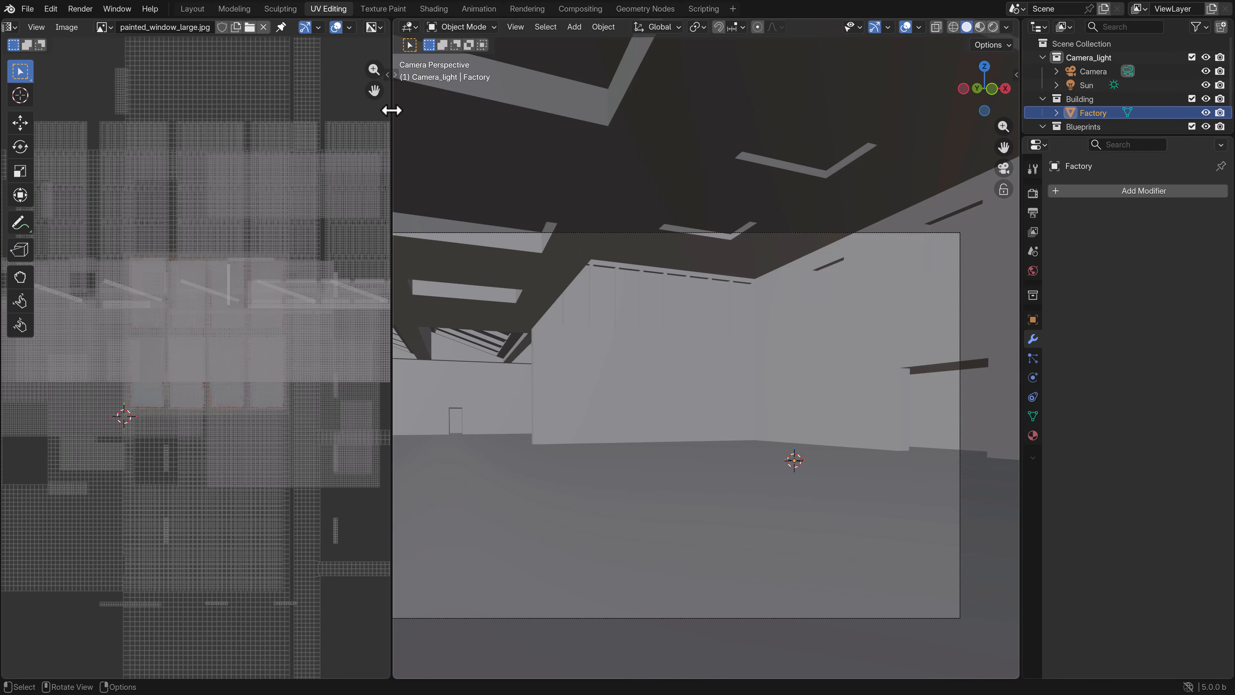
pyautogui.hotkey('ctrl', 's')
# Step: In the Shading workspace, duplicate Painted_window's roughness image node and load painted_window_large_mask.jpg into the copy
pyautogui.click(434, 8)
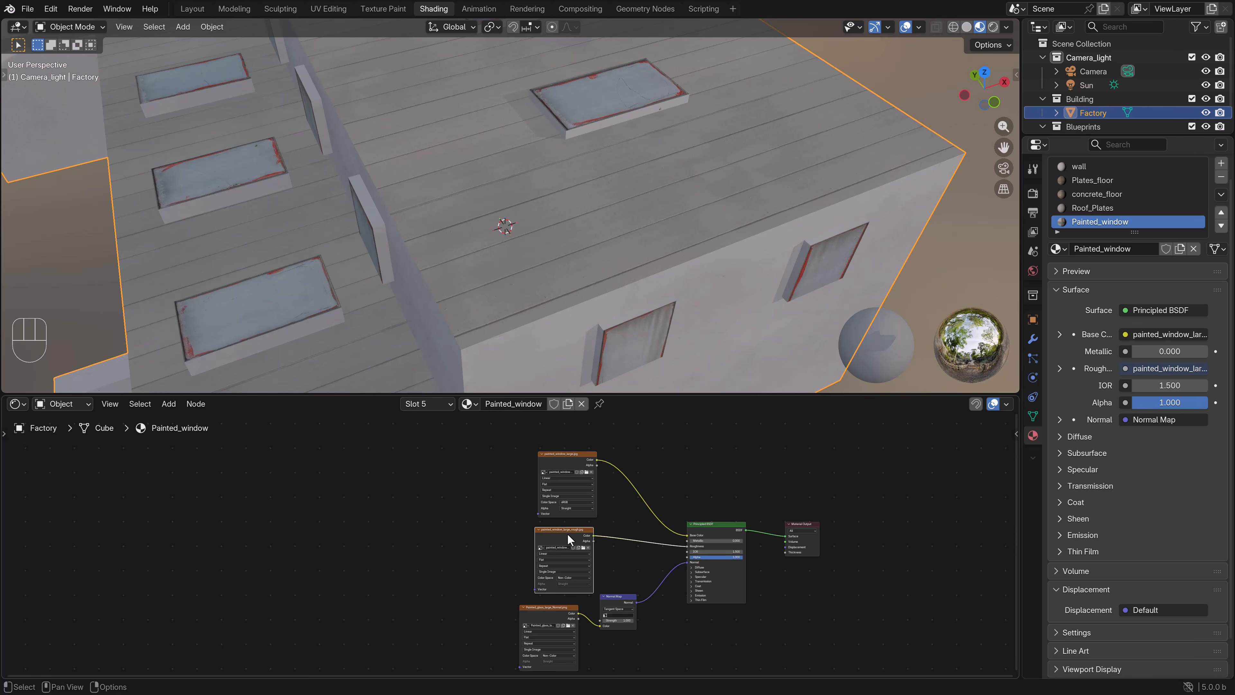
pyautogui.hotkey('shift', 'd')
pyautogui.click(493, 535)
pyautogui.press('z')
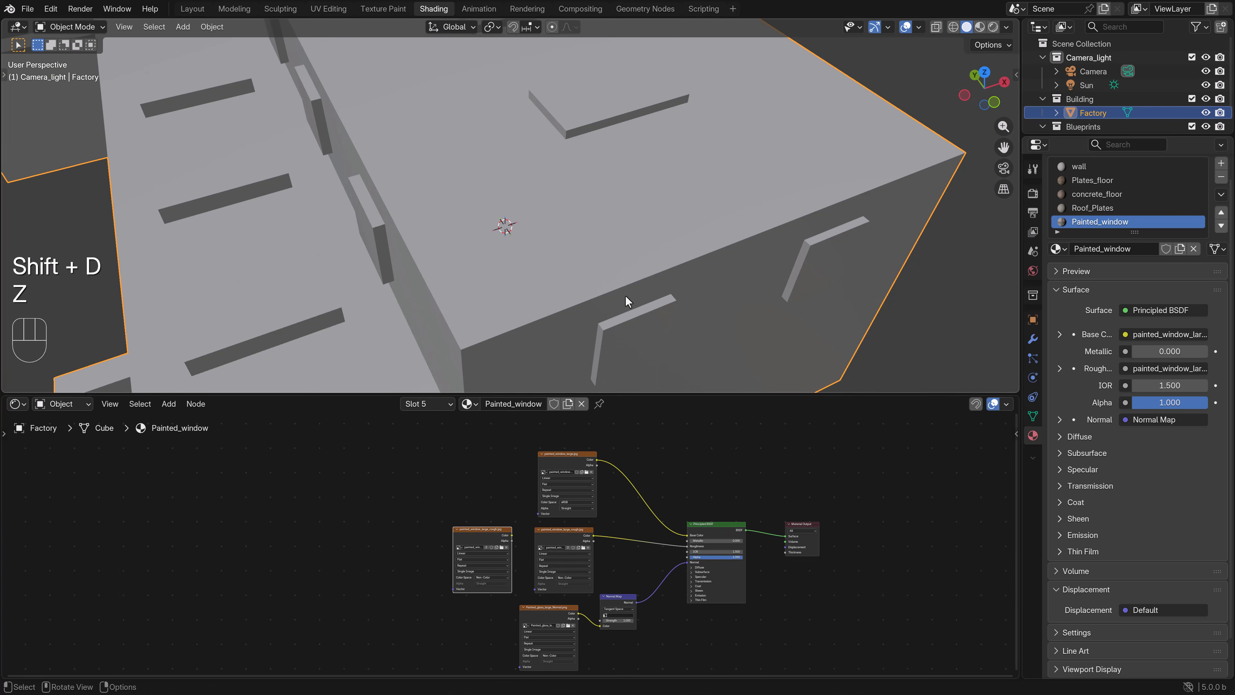
pyautogui.scroll(1, 494, 537)
pyautogui.click(499, 548)
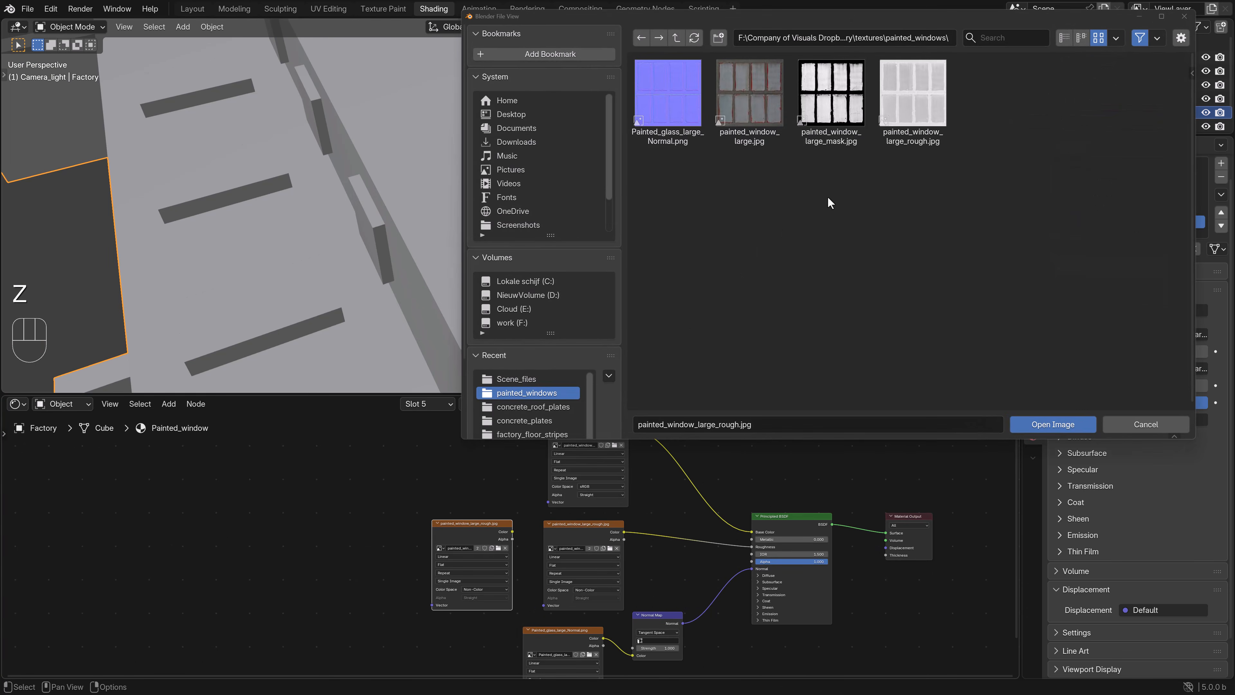
pyautogui.doubleClick(832, 93)
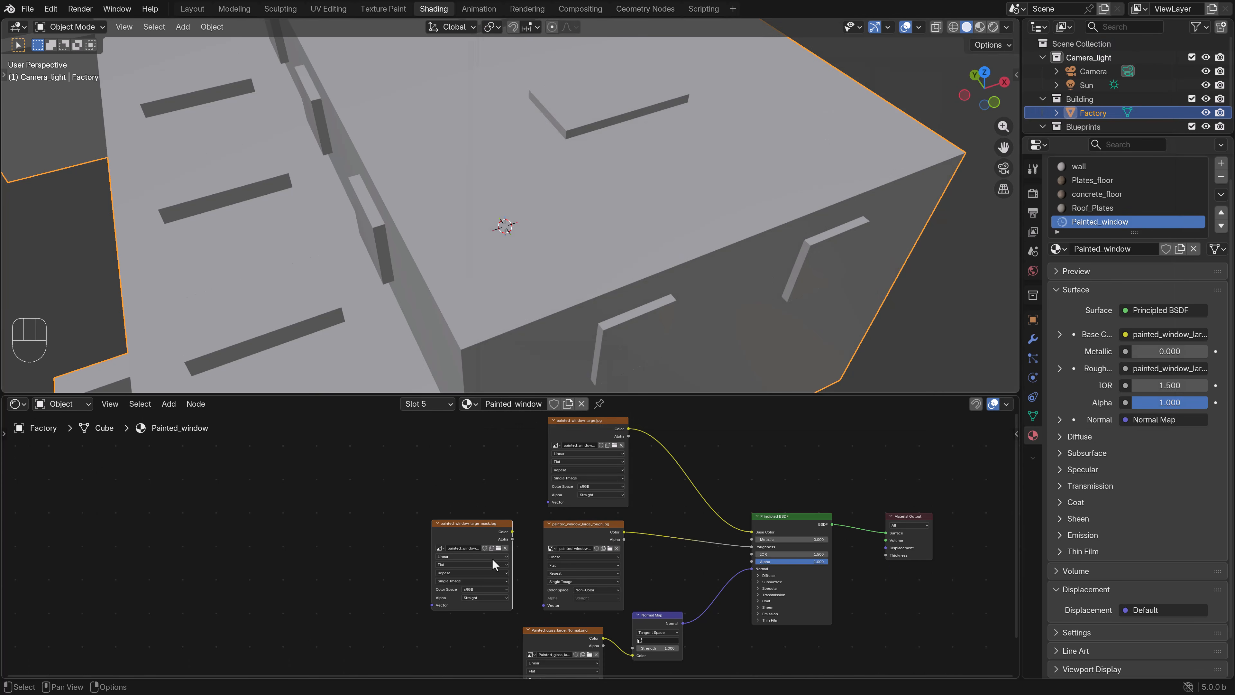
# Step: Set the mask image's color space to Non-Color and connect its Color output to the Principled BSDF's Alpha input
pyautogui.keyDown('shift'); pyautogui.scroll(-2, 493, 558); pyautogui.keyUp('shift')
pyautogui.click(477, 552)
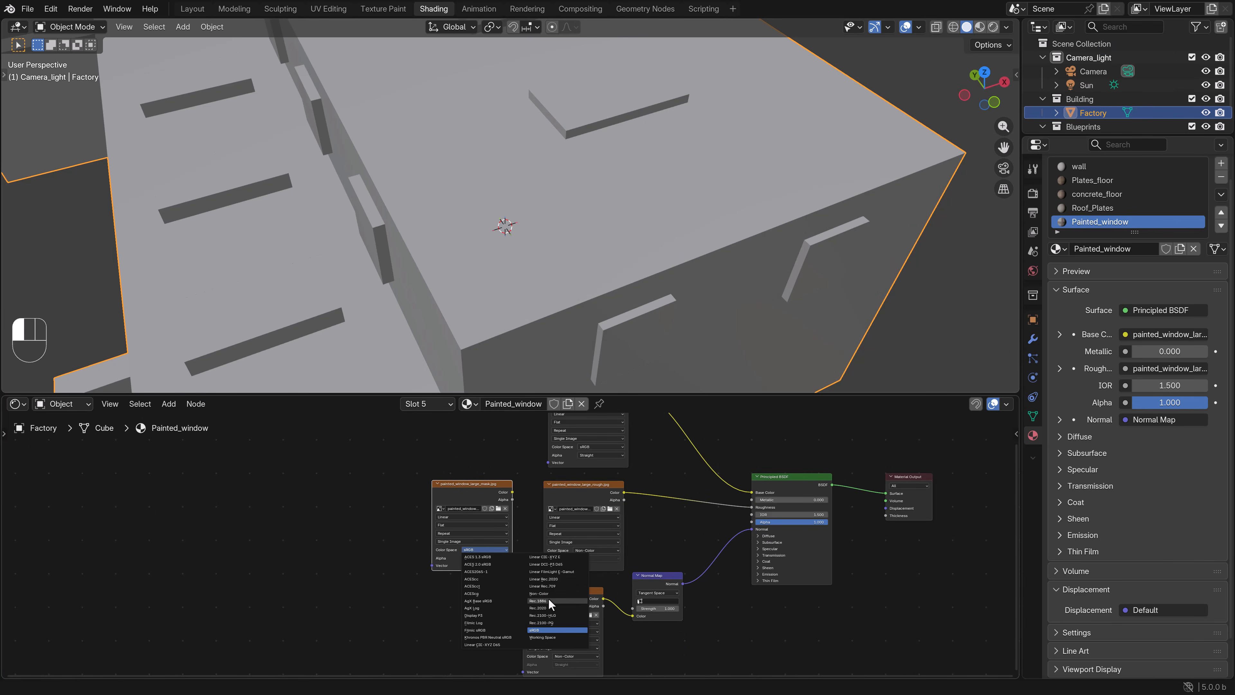
pyautogui.click(546, 593)
pyautogui.moveTo(513, 498); pyautogui.dragTo(751, 522)
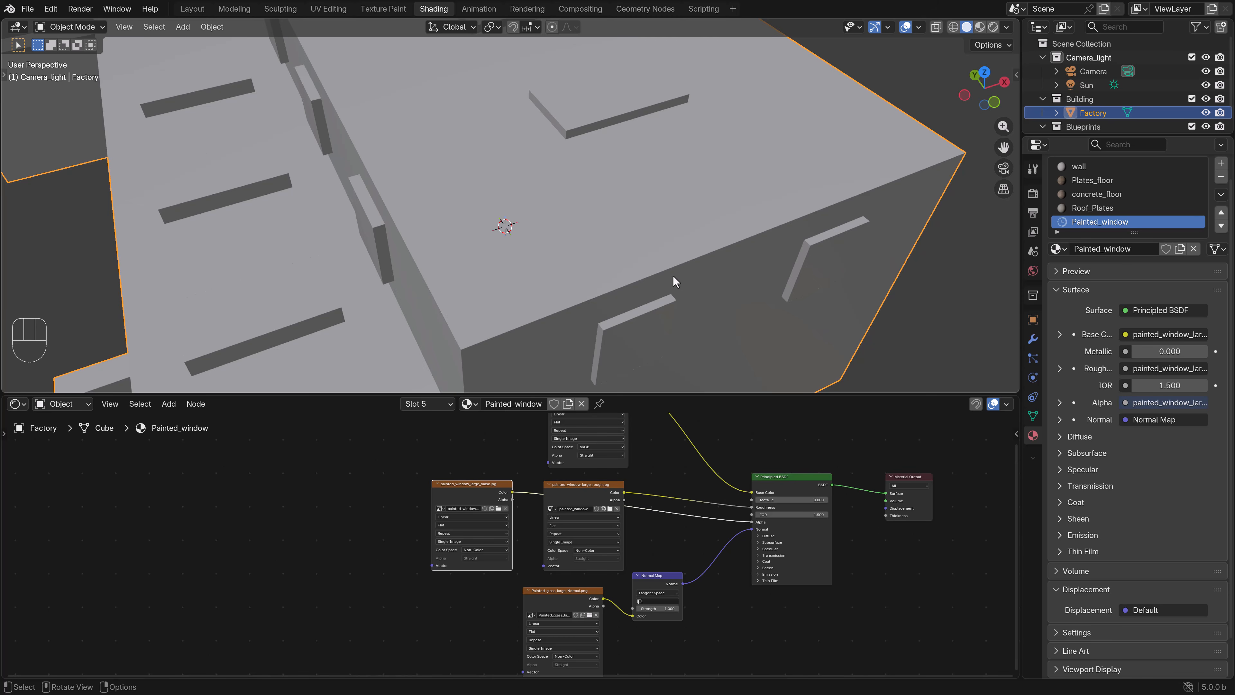
# Step: Examine the masked windows through the camera in Rendered shading
pyautogui.press('KP_0')
pyautogui.press('z')
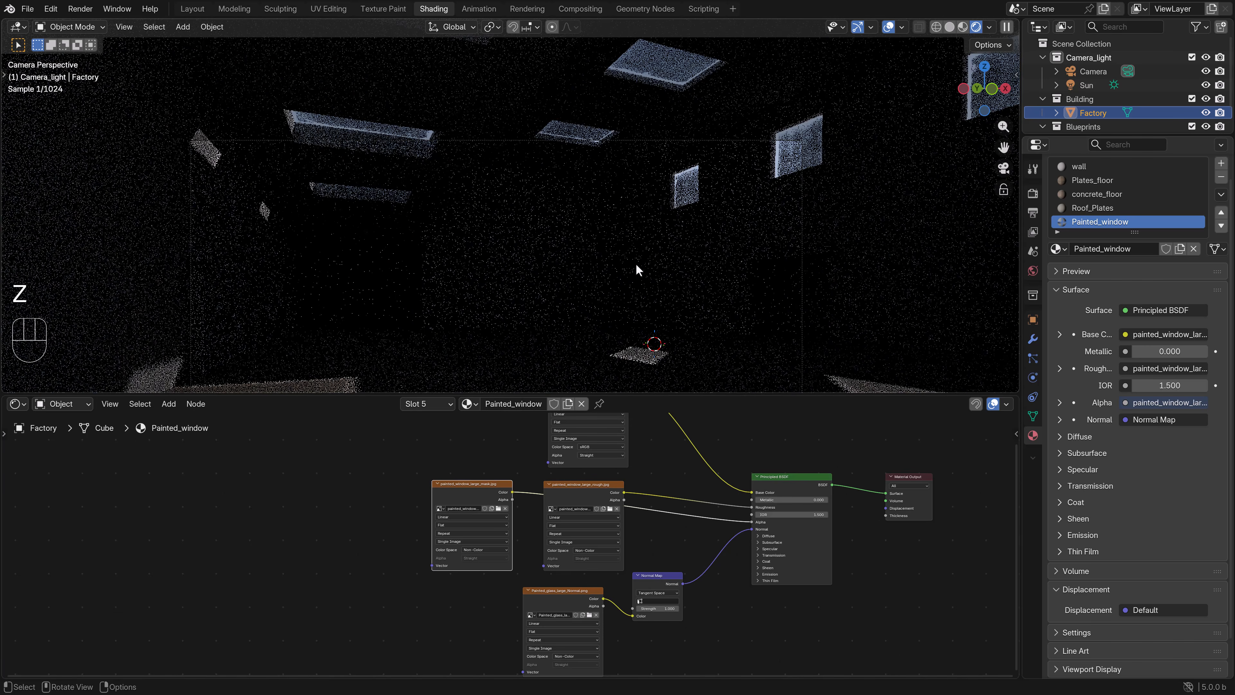
pyautogui.scroll(-1, 656, 213)
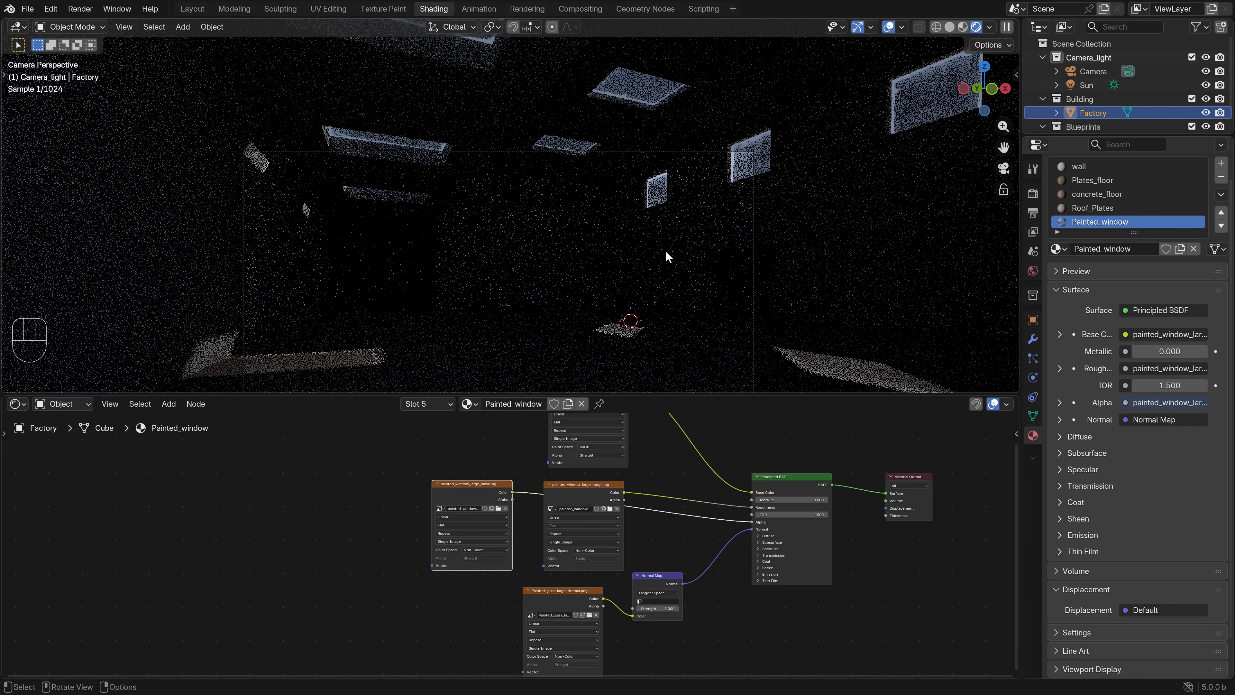
pyautogui.keyDown('shift'); pyautogui.moveTo(667, 253); pyautogui.dragTo(637, 217, button='middle'); pyautogui.keyUp('shift')
pyautogui.scroll(-2, 641, 223)
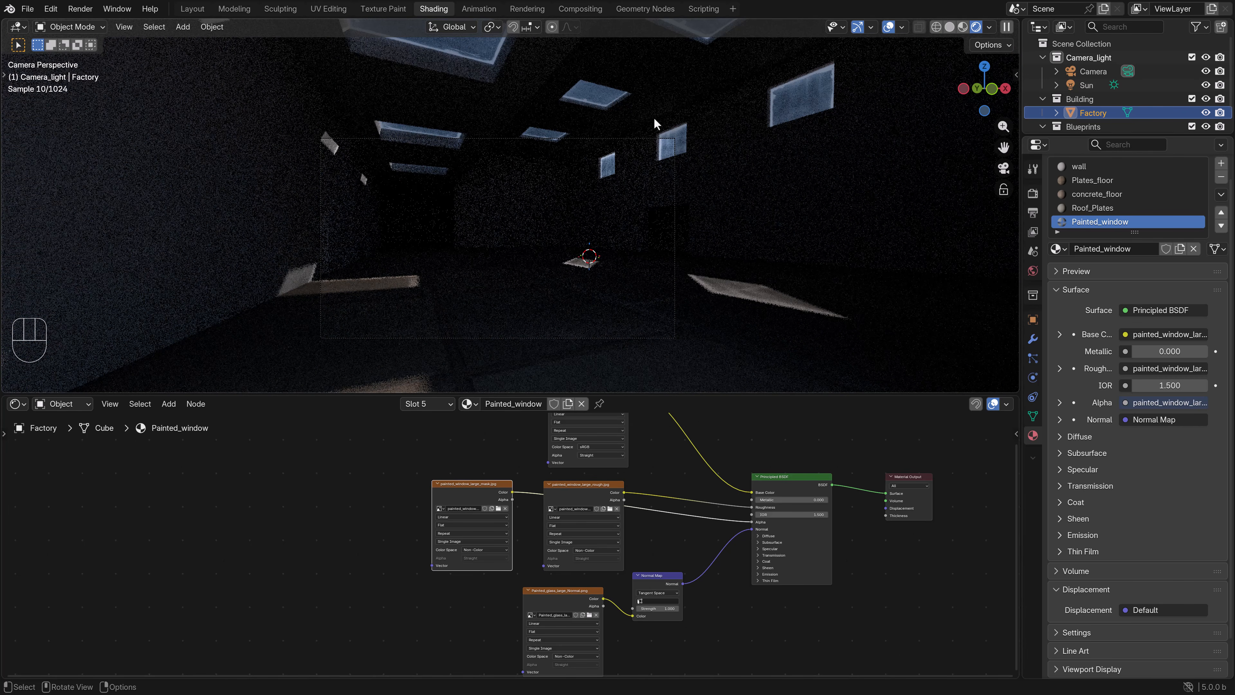
# Step: Move the mask node away from the roughness node and insert an Invert Color node on its link to Alpha
pyautogui.moveTo(477, 492); pyautogui.dragTo(442, 495)
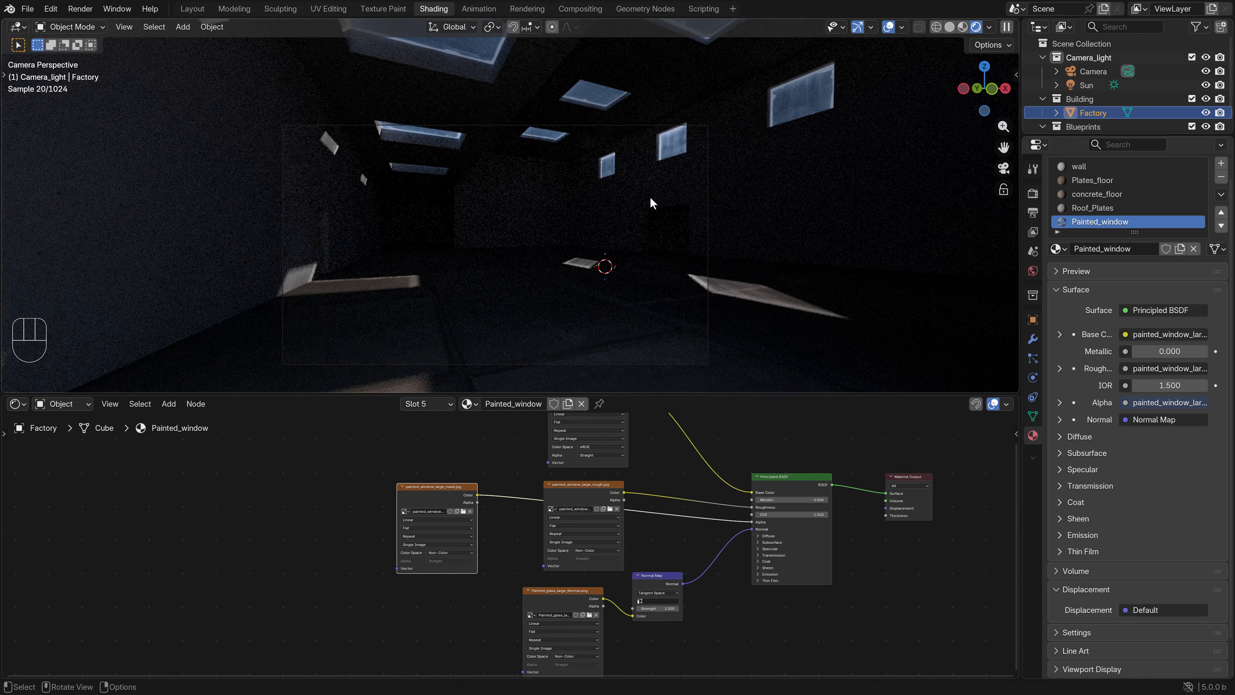
pyautogui.scroll(2, 652, 198)
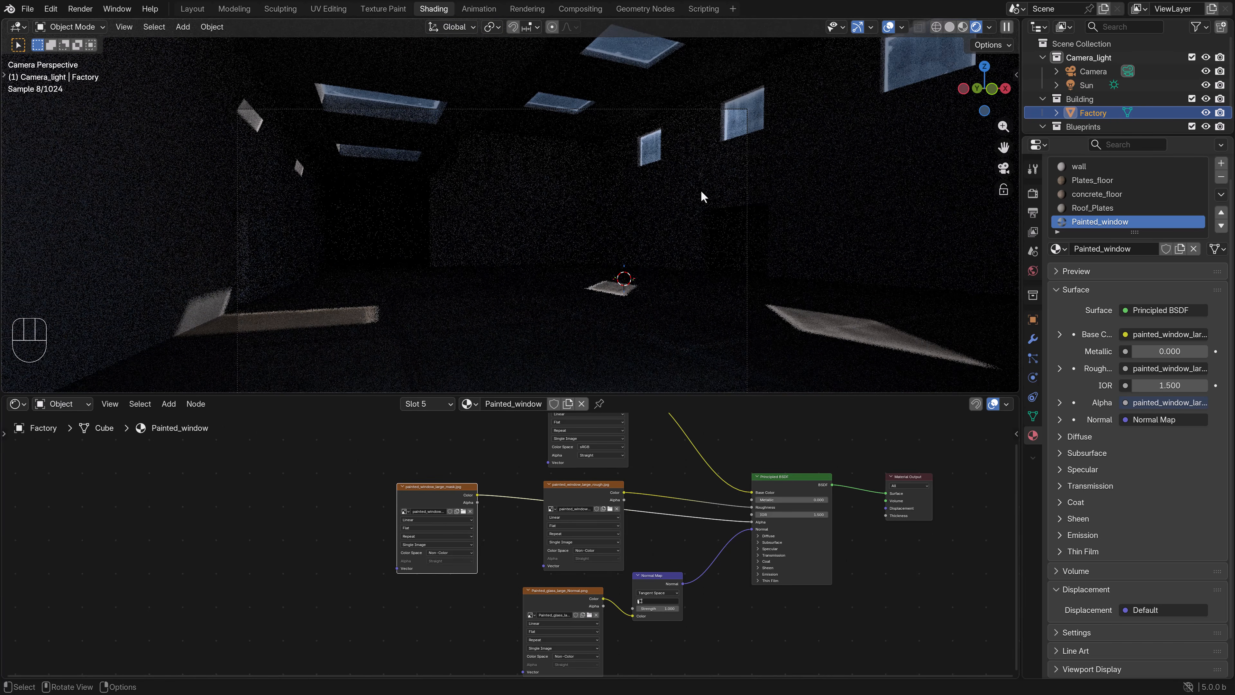
pyautogui.press('z')
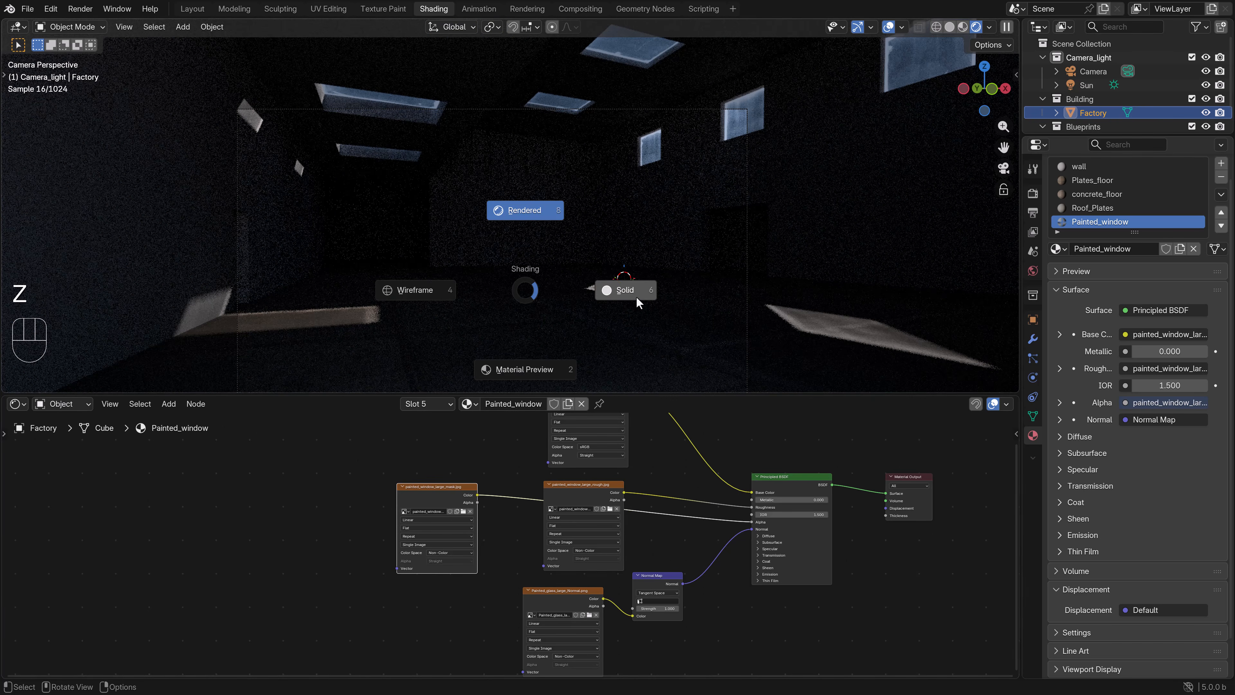
pyautogui.click(620, 287)
pyautogui.click(168, 404)
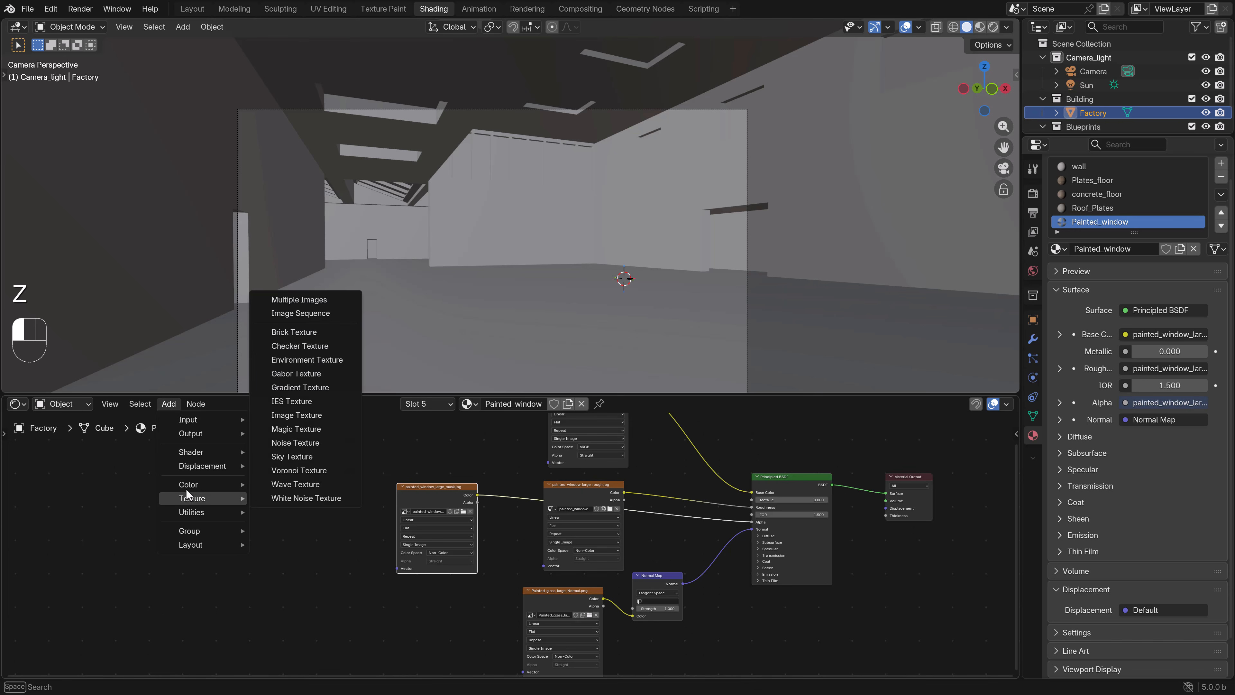
pyautogui.click(169, 404)
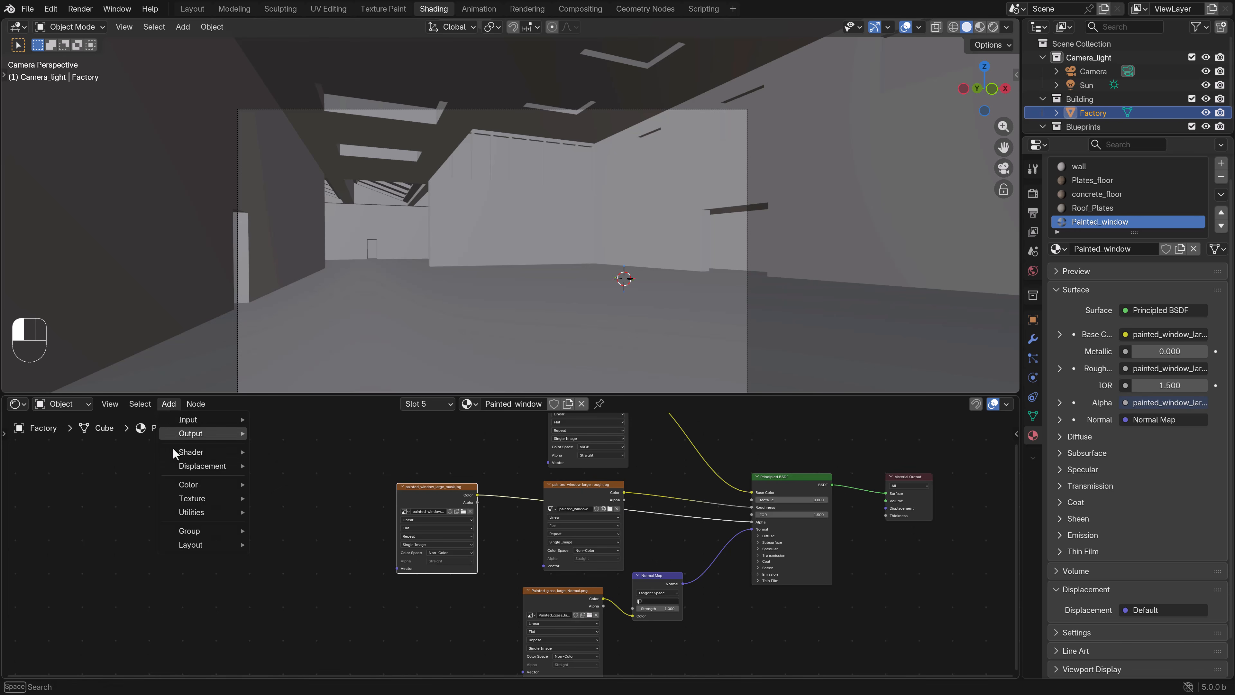
pyautogui.moveTo(178, 482)
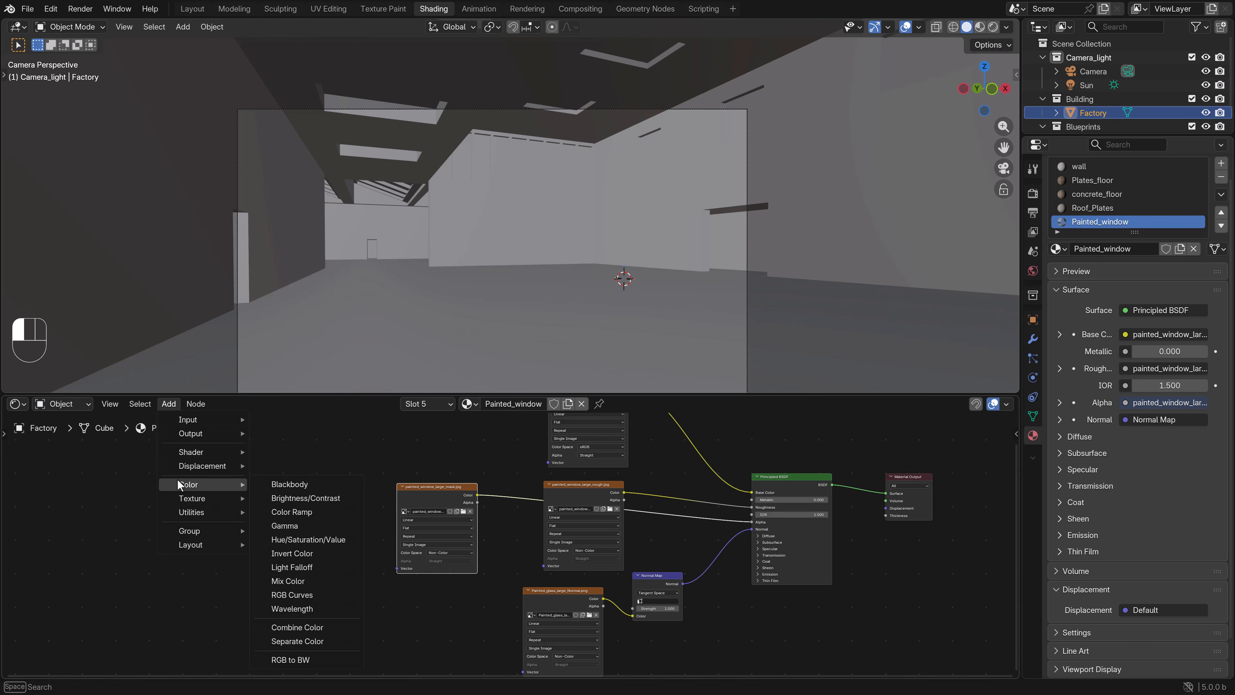
pyautogui.click(299, 554)
pyautogui.click(488, 480)
# Step: Check the inverted window mask through the camera in Rendered shading, then return to Solid shading
pyautogui.press('z')
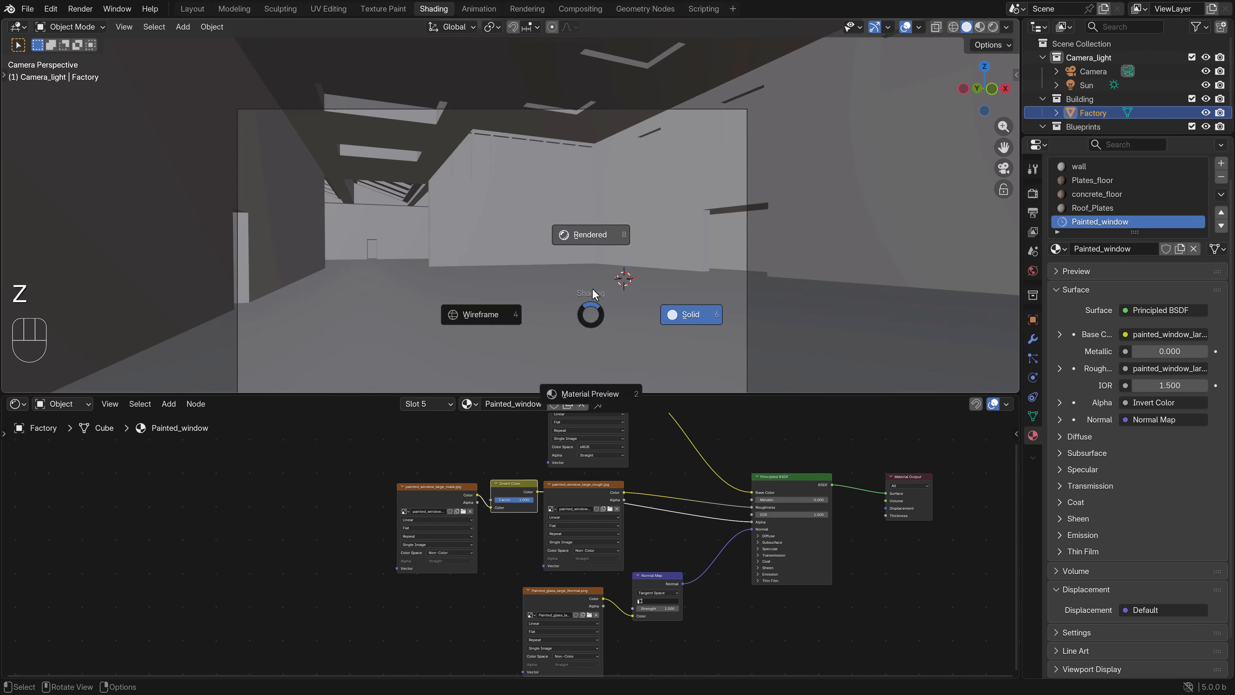
pyautogui.click(592, 240)
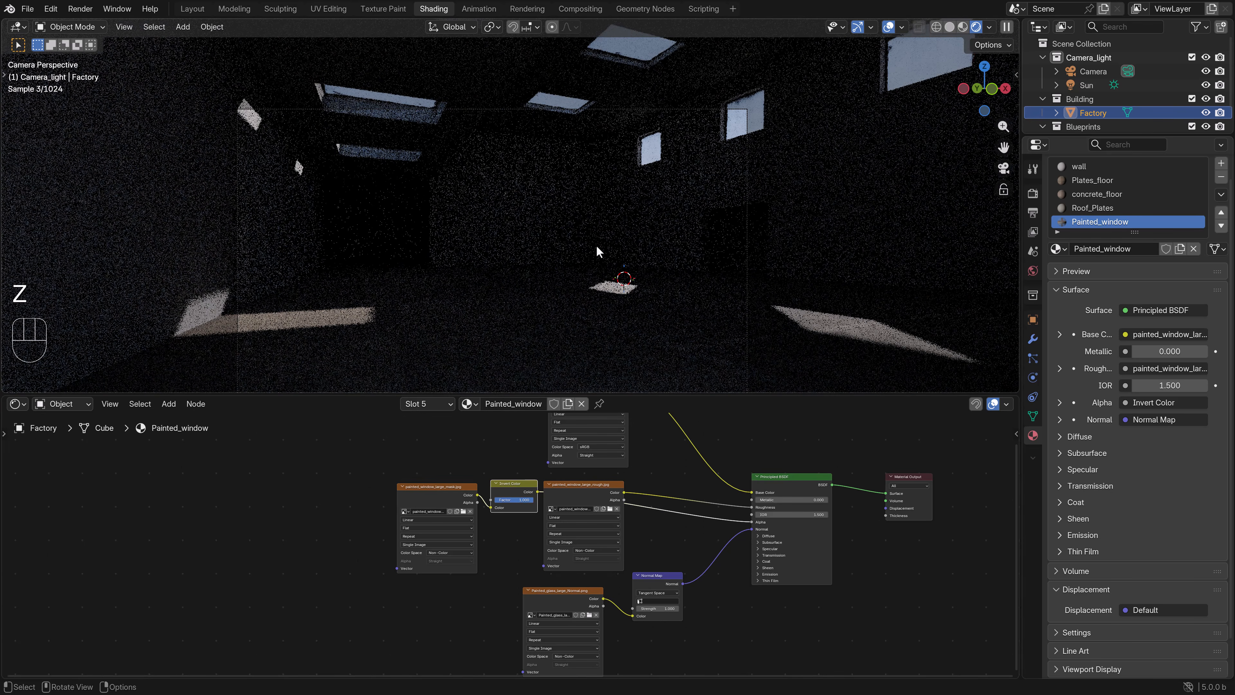
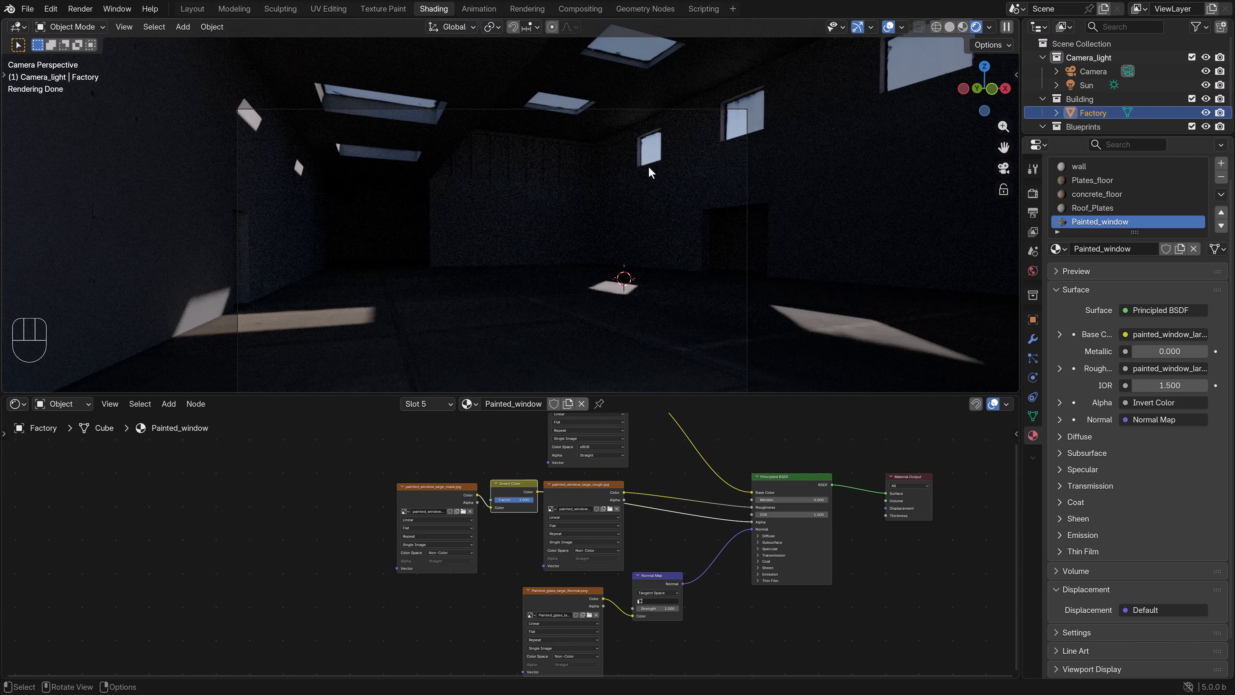
pyautogui.press('z')
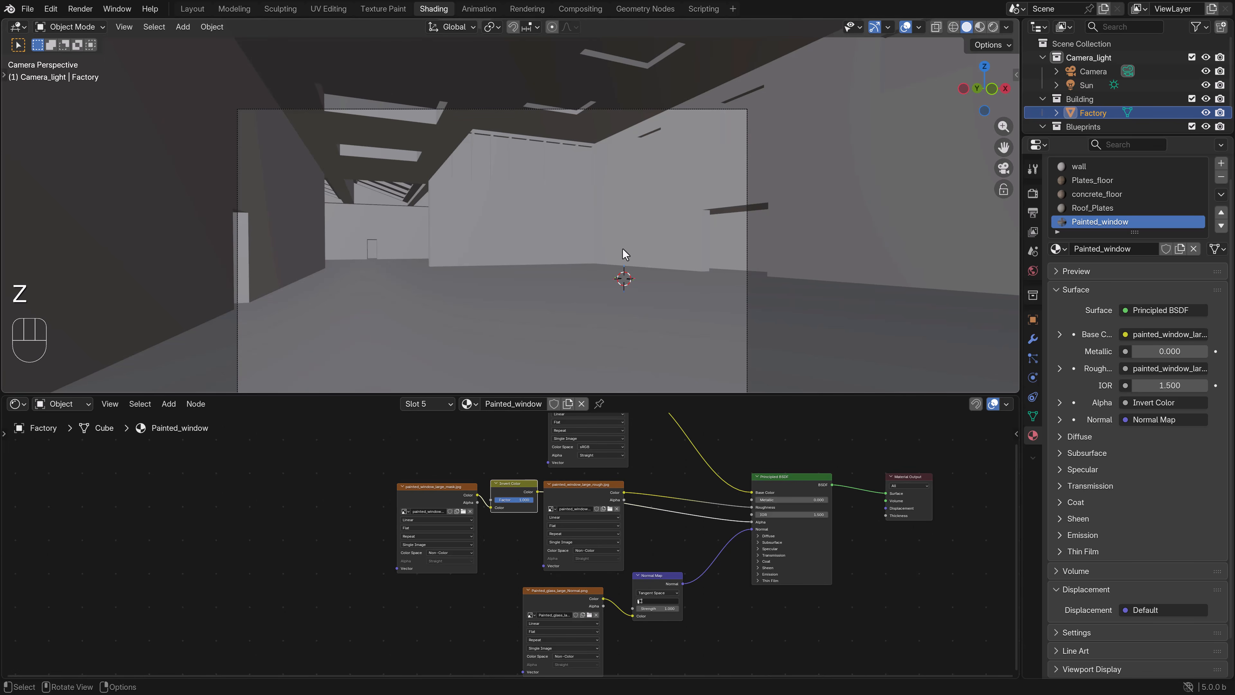
# Step: Add a new material slot to the Factory and name its material Protected_glass
pyautogui.press('KP_7')
pyautogui.scroll(-3, 623, 249)
pyautogui.keyDown('shift'); pyautogui.moveTo(623, 239); pyautogui.dragTo(589, 311, button='middle'); pyautogui.keyUp('shift')
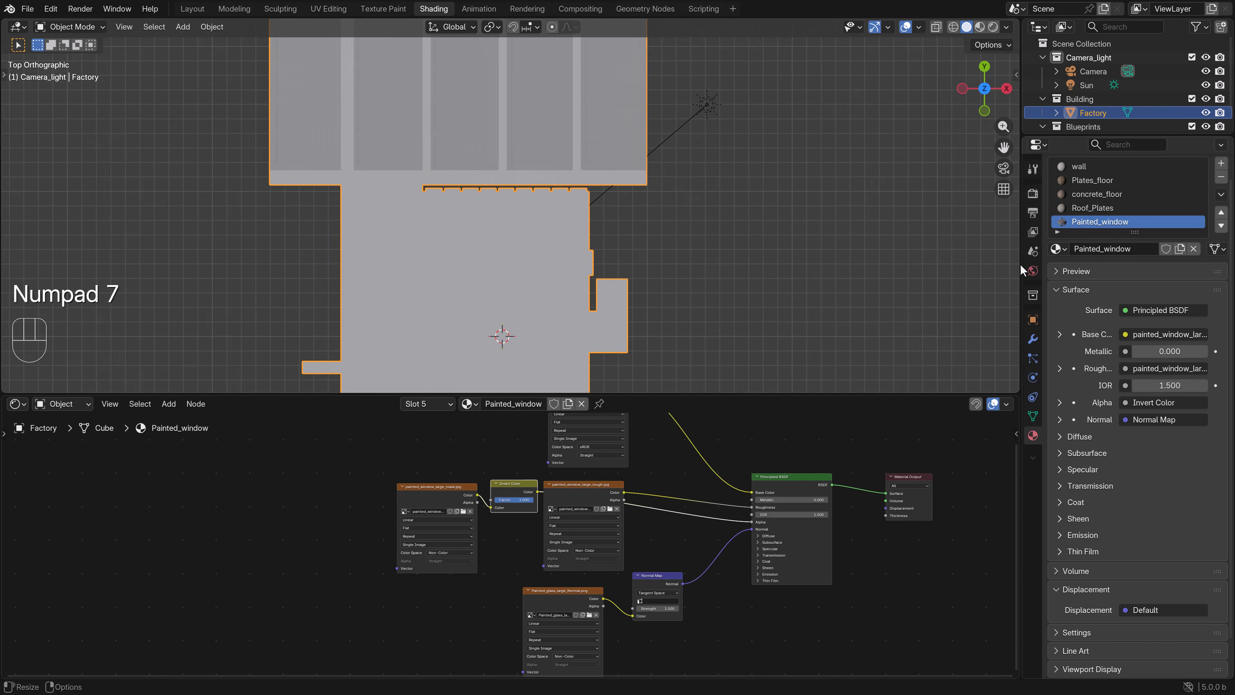
pyautogui.click(1221, 165)
pyautogui.click(1117, 278)
pyautogui.doubleClick(1108, 277)
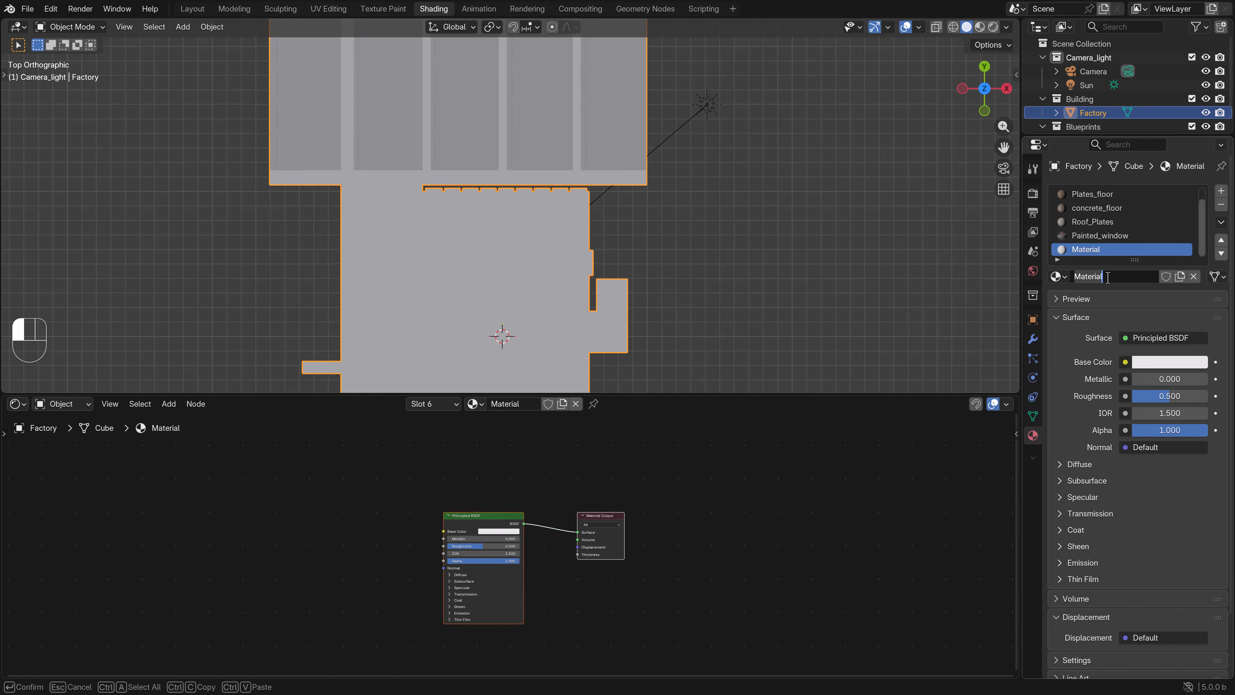
pyautogui.write('Protected_glass')
pyautogui.press('Return')
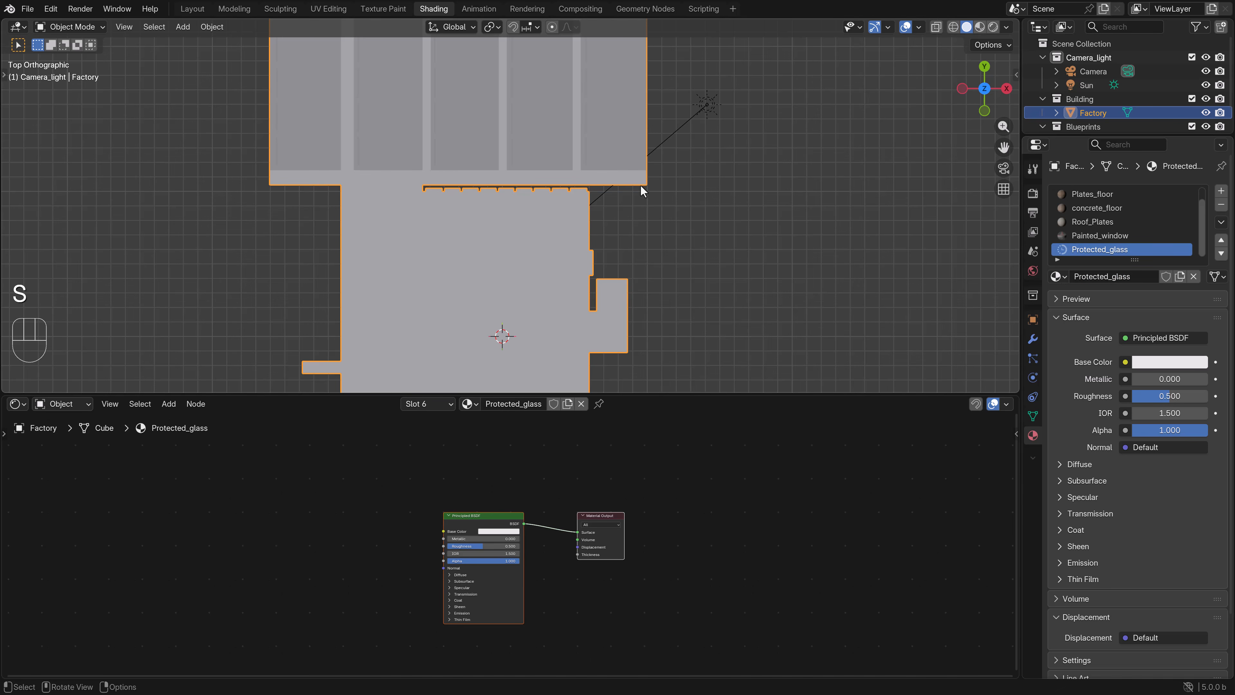
# Step: From the top view, select the outer faces of the narrow window row between the main hall and lower building, using Wireframe shading and face selection mode
pyautogui.keyDown('shift'); pyautogui.moveTo(518, 192); pyautogui.dragTo(514, 235, button='middle'); pyautogui.keyUp('shift')
pyautogui.scroll(3, 514, 236)
pyautogui.scroll(3, 528, 242)
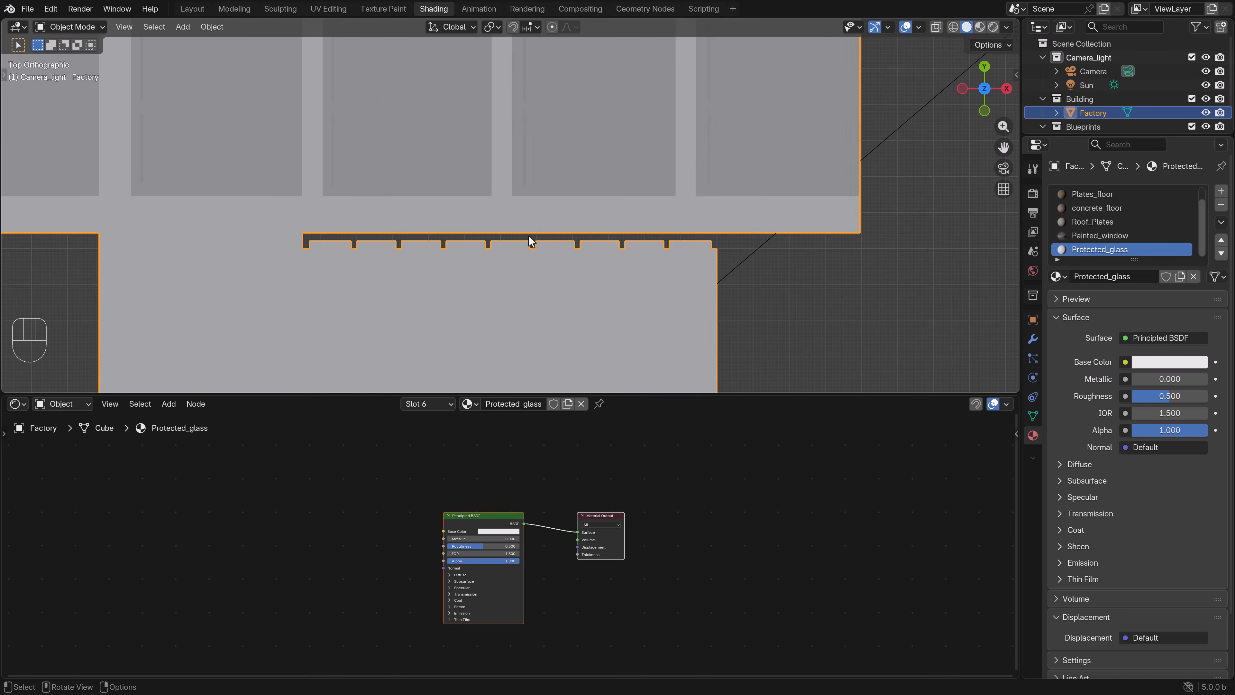
pyautogui.scroll(-1, 529, 237)
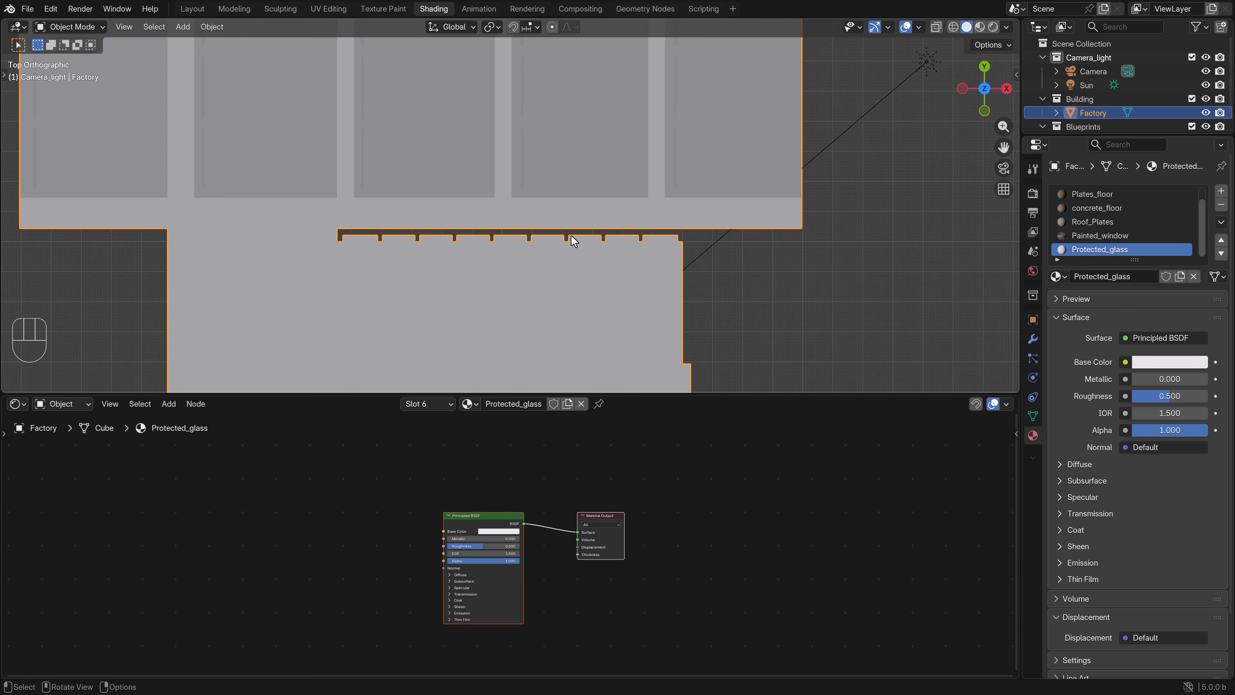
pyautogui.press('Tab')
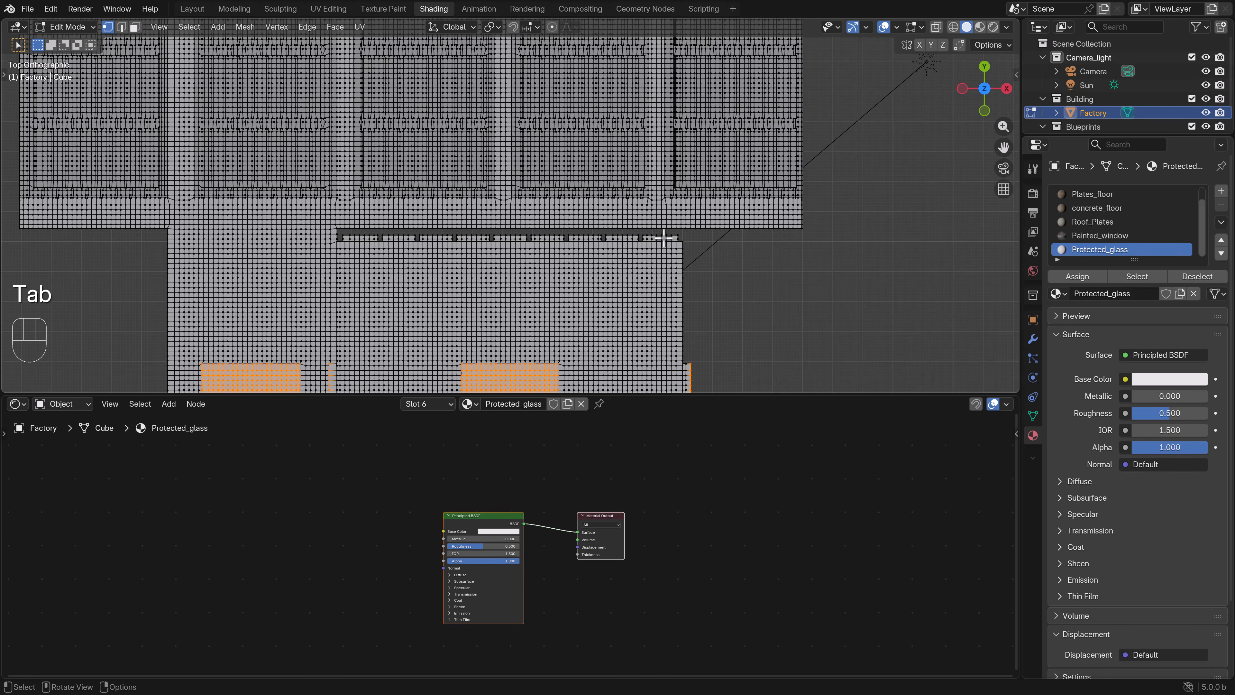
pyautogui.click(702, 248)
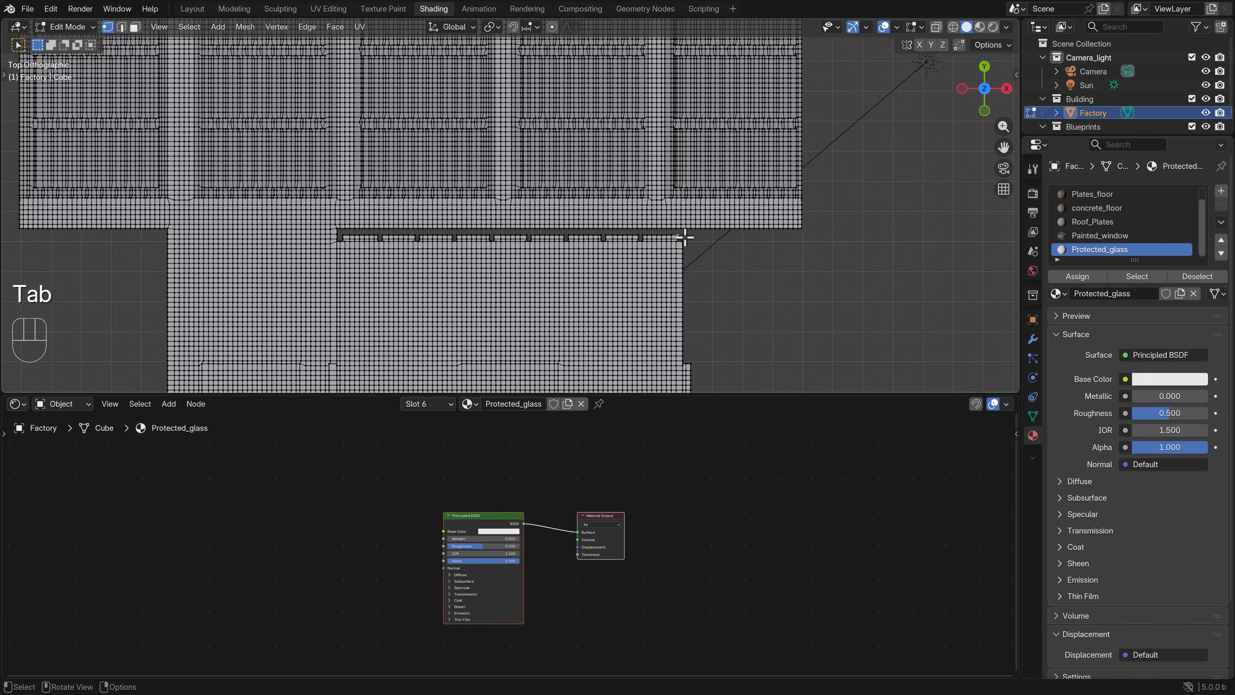
pyautogui.press('z')
pyautogui.press('b')
pyautogui.moveTo(685, 236); pyautogui.dragTo(341, 233)
pyautogui.press('z')
pyautogui.click(584, 241)
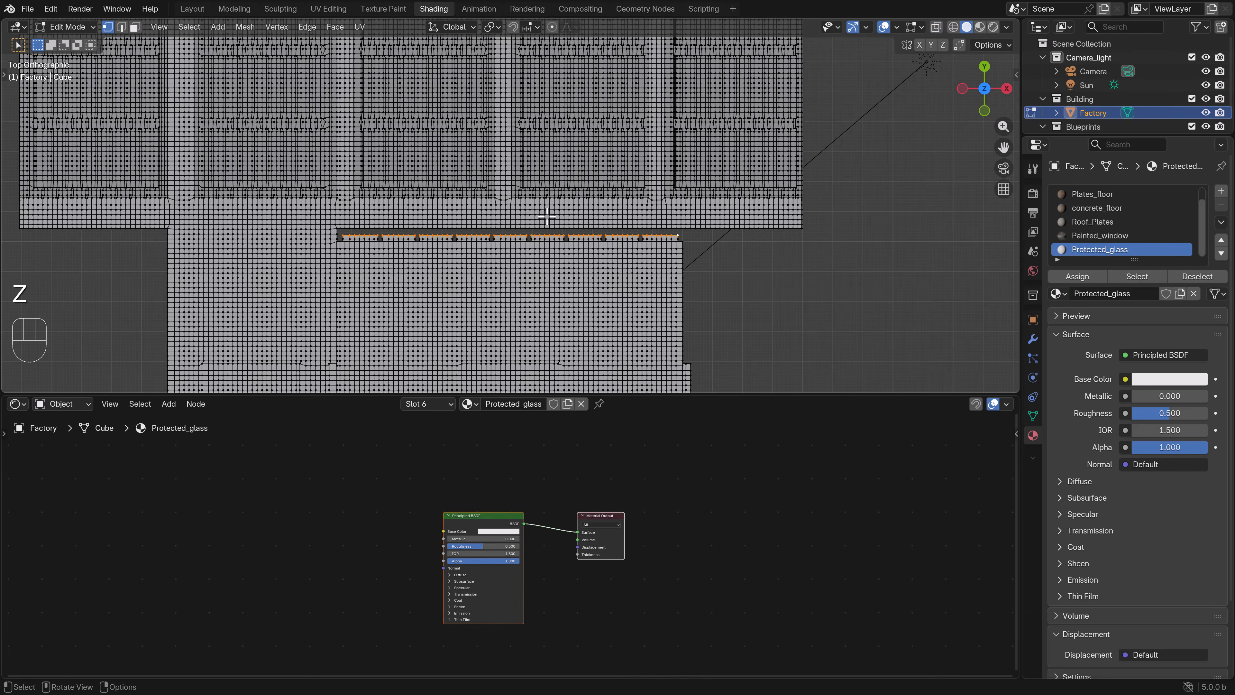
pyautogui.keyDown('shift'); pyautogui.moveTo(547, 216); pyautogui.dragTo(439, 255, button='middle'); pyautogui.keyUp('shift')
pyautogui.press('3')
# Step: Return the Factory to Object Mode and change the render engine from Cycles to Workbench
pyautogui.scroll(-3, 389, 238)
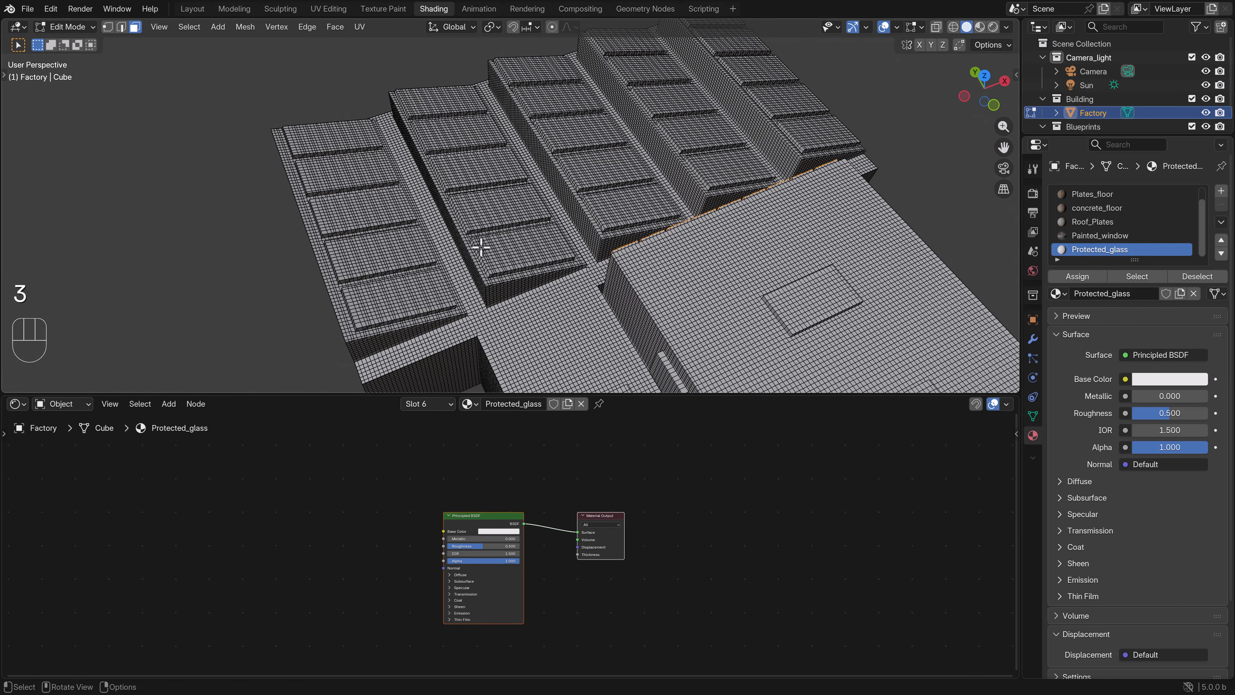
pyautogui.scroll(2, 480, 247)
pyautogui.press('KP_7')
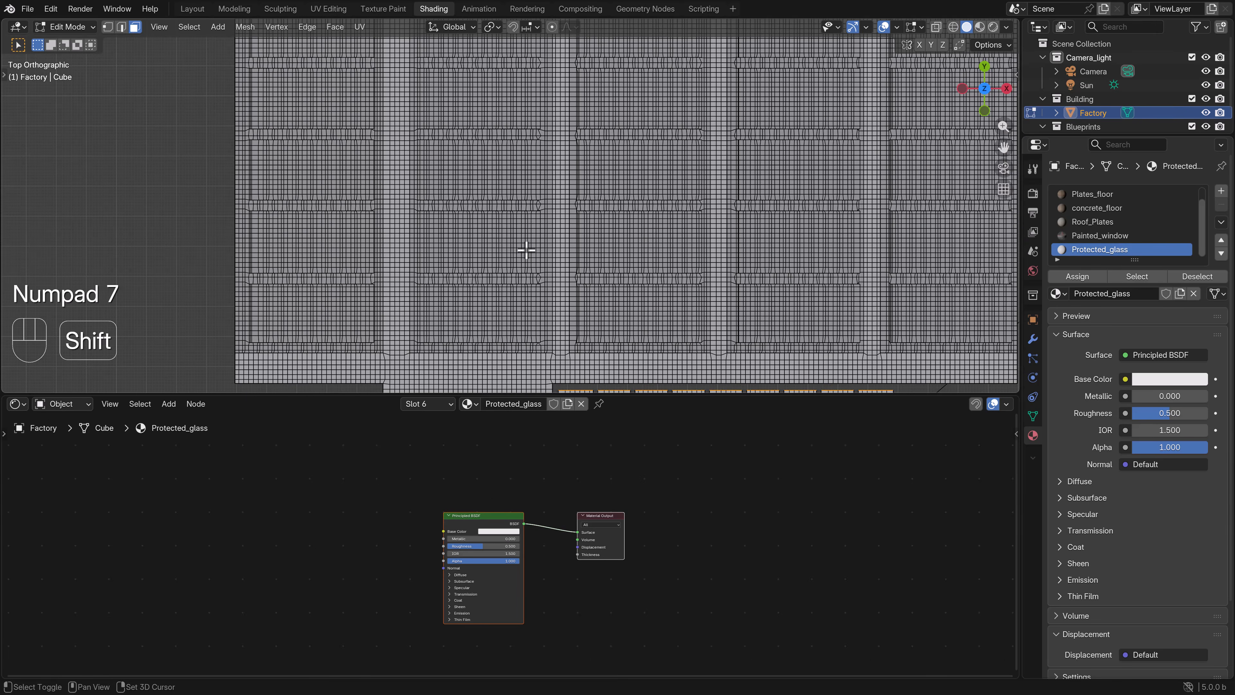
pyautogui.keyDown('shift'); pyautogui.moveTo(526, 250); pyautogui.dragTo(593, 246, button='middle'); pyautogui.keyUp('shift')
pyautogui.scroll(2, 559, 278)
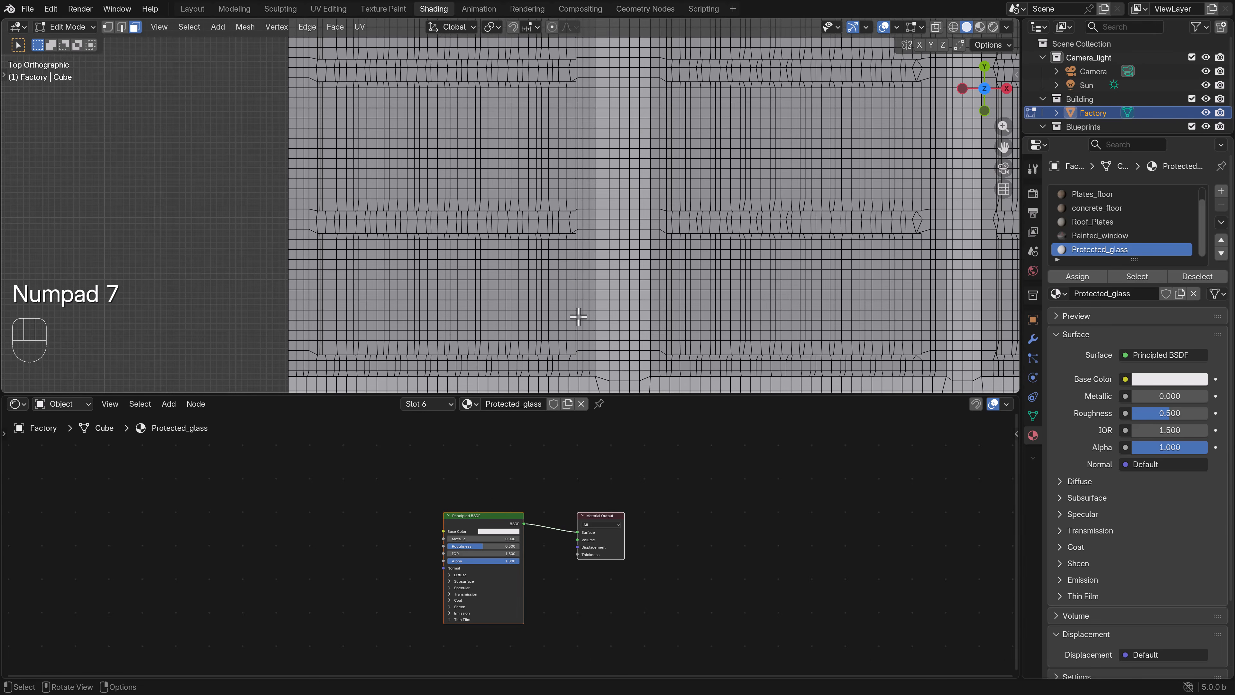
pyautogui.press('Tab')
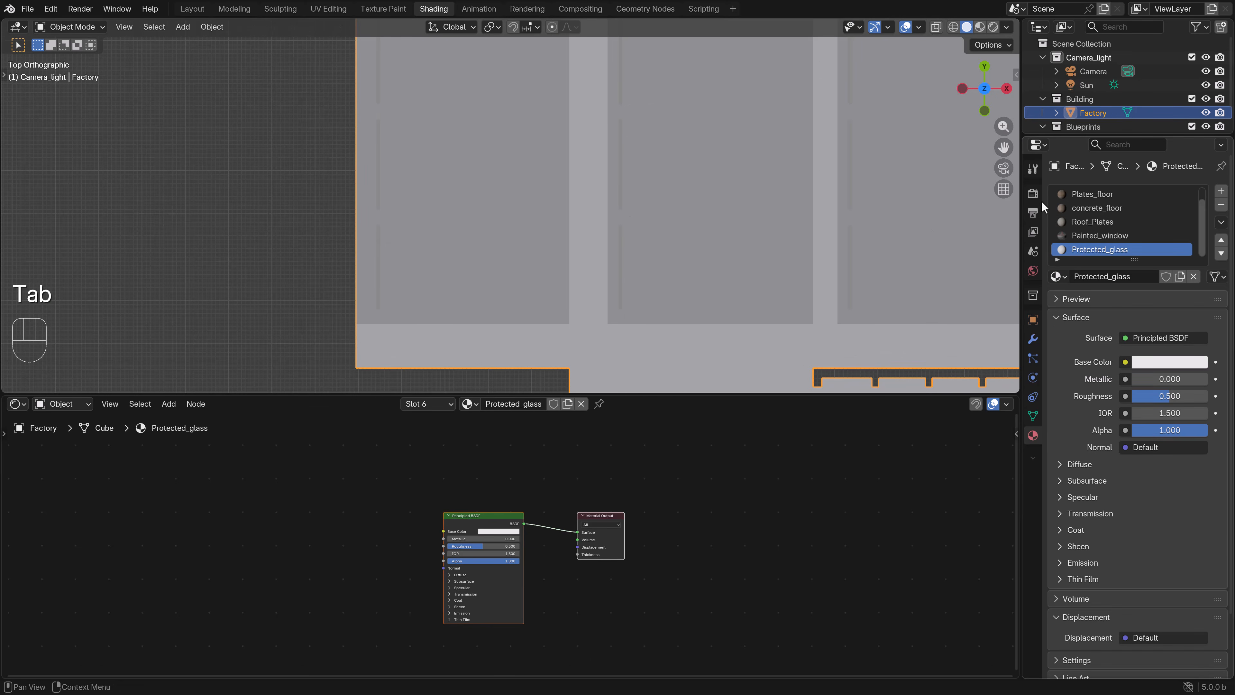
pyautogui.click(1033, 193)
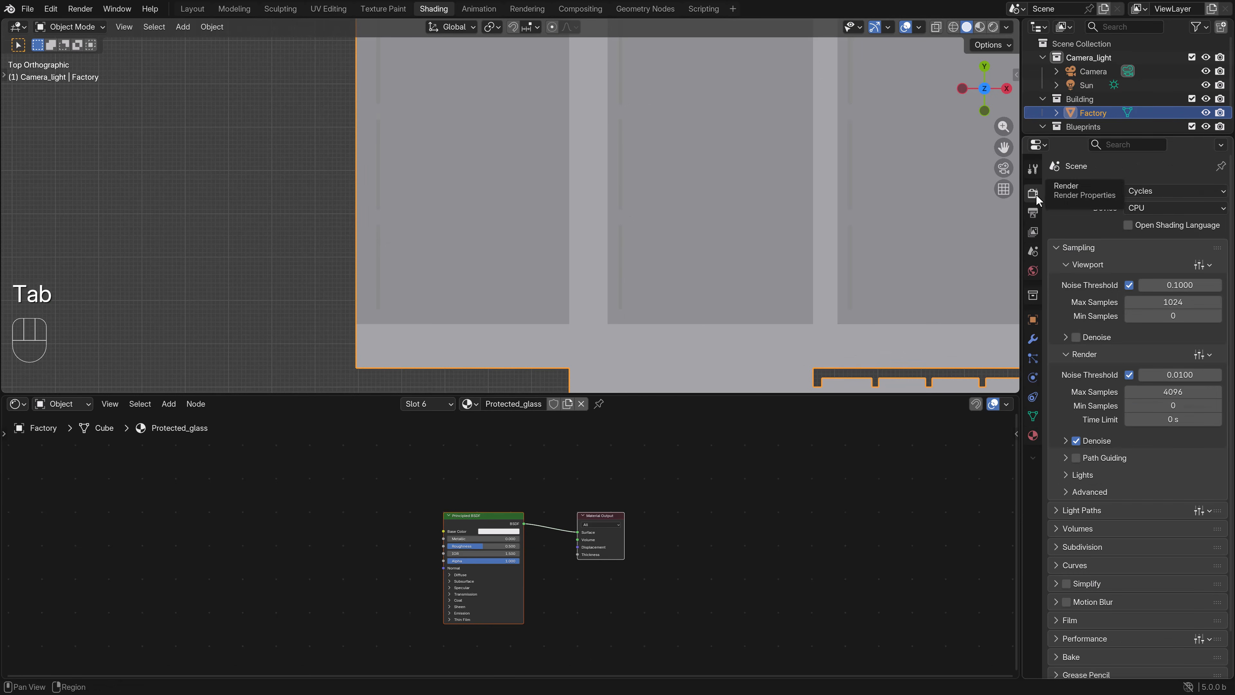
pyautogui.click(1138, 191)
pyautogui.click(1149, 220)
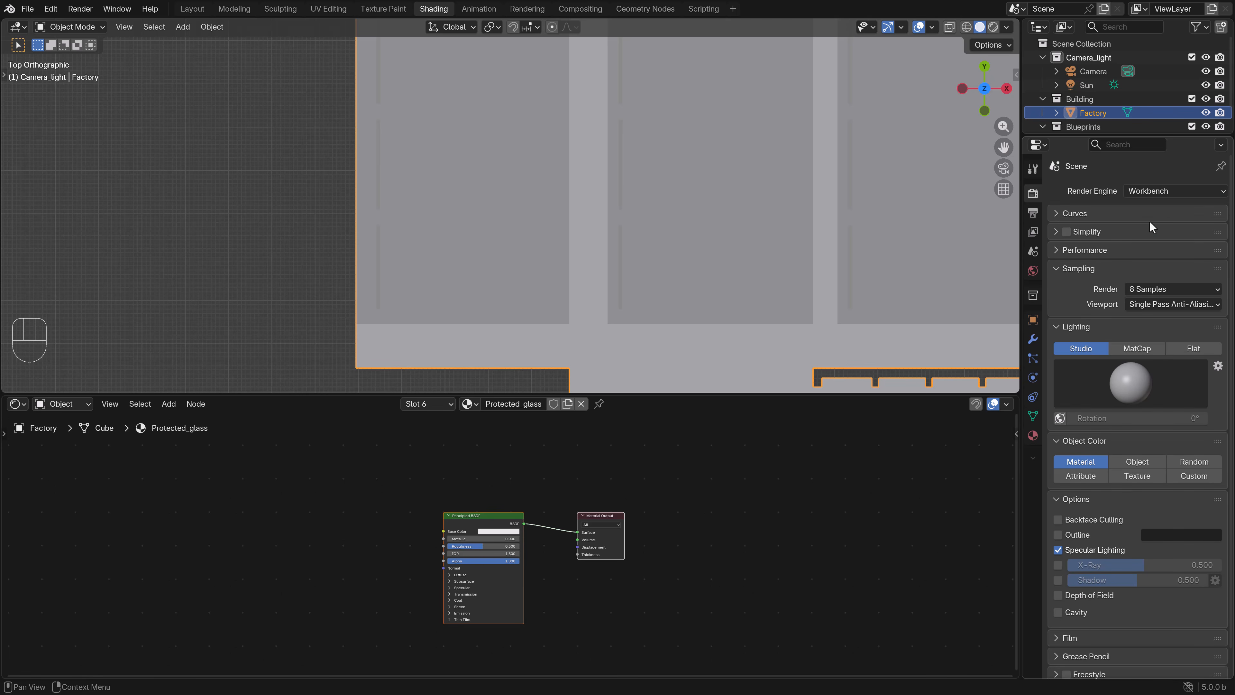
# Step: Set the Workbench lighting to the red MatCap and show the top view in Rendered shading
pyautogui.click(1148, 352)
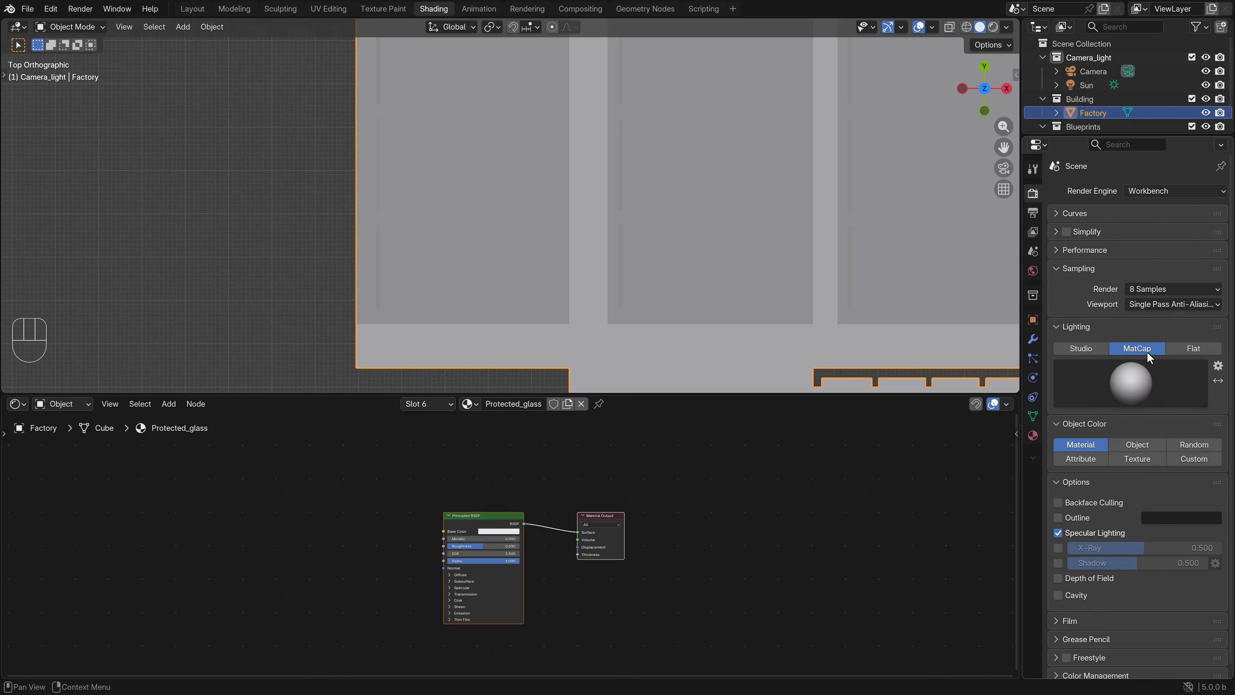
pyautogui.click(1134, 382)
pyautogui.click(1177, 506)
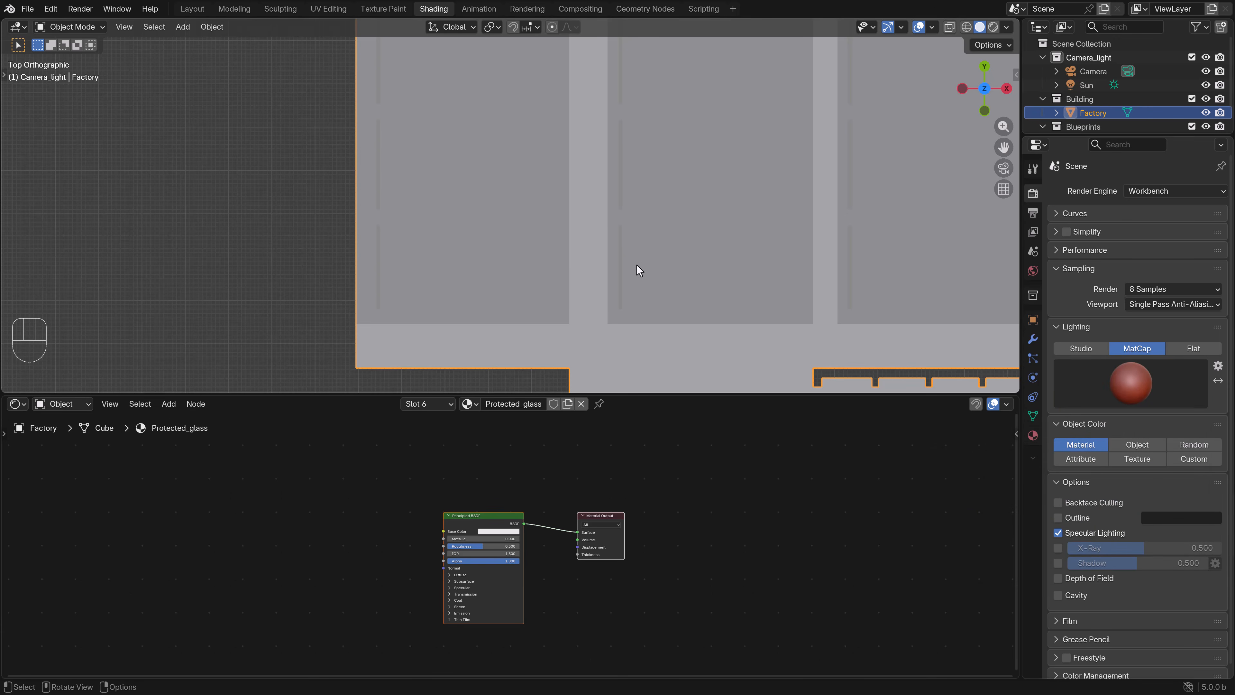
pyautogui.press('z')
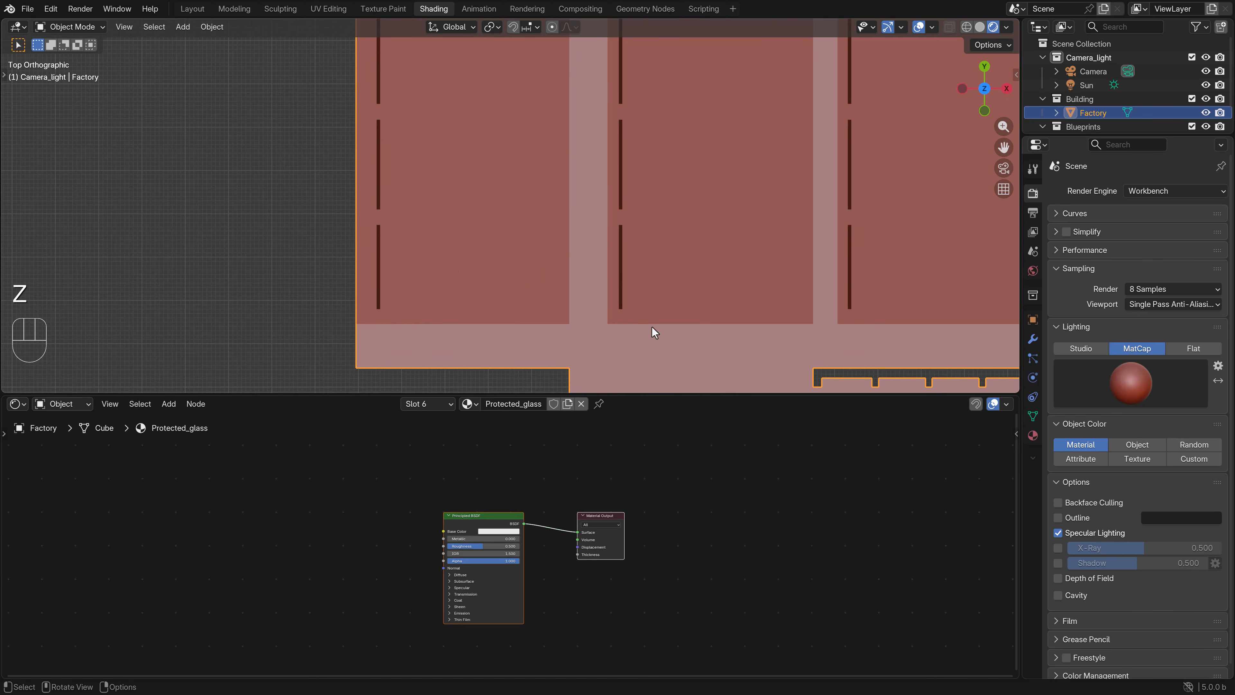
# Step: Enable Outline, Shadow and Cavity in the Workbench options
pyautogui.click(1060, 518)
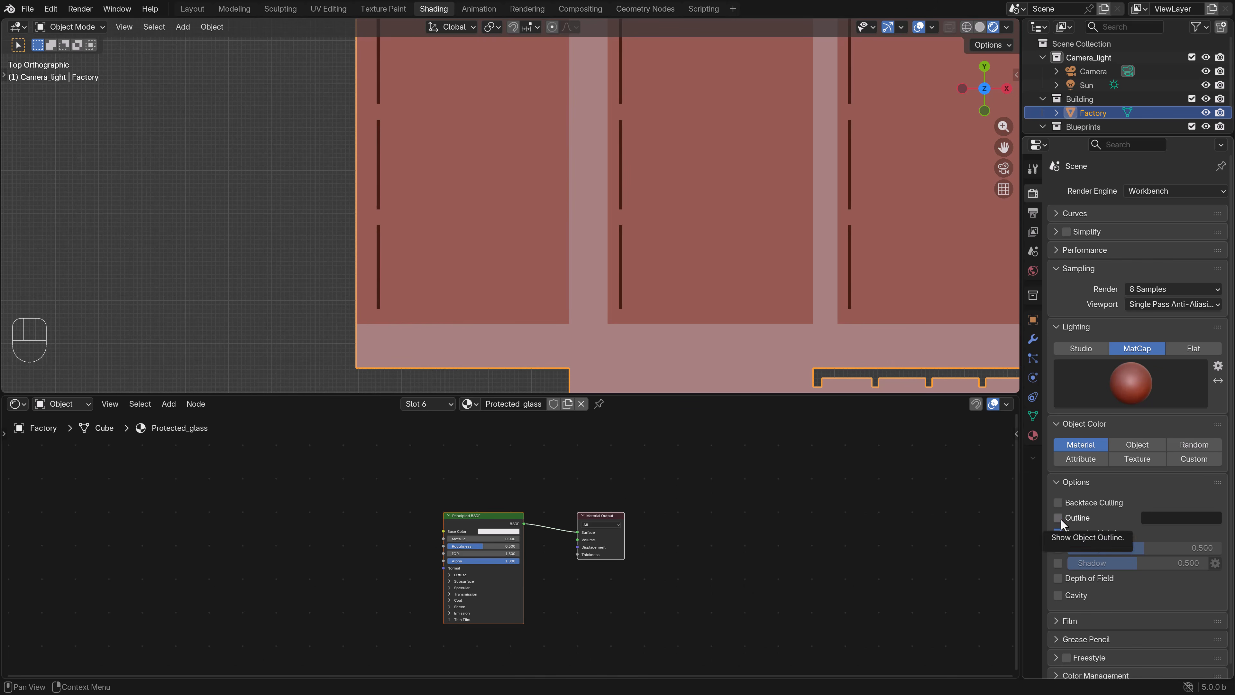
pyautogui.click(1058, 563)
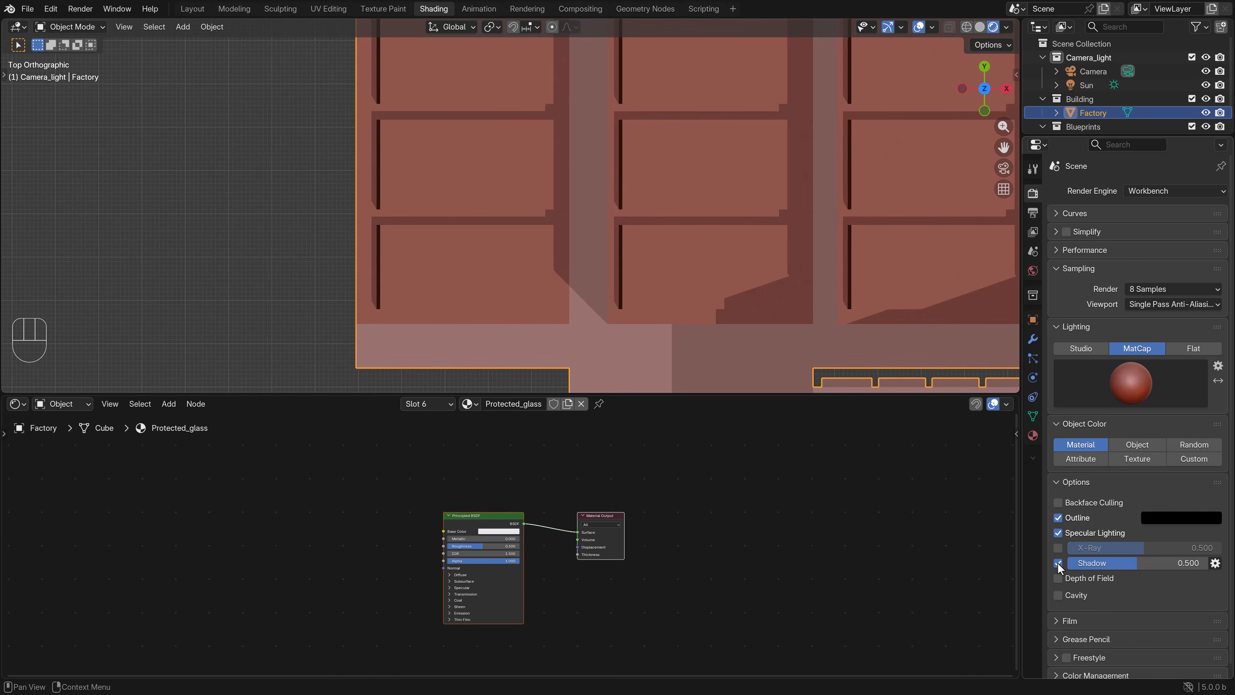
pyautogui.click(1058, 595)
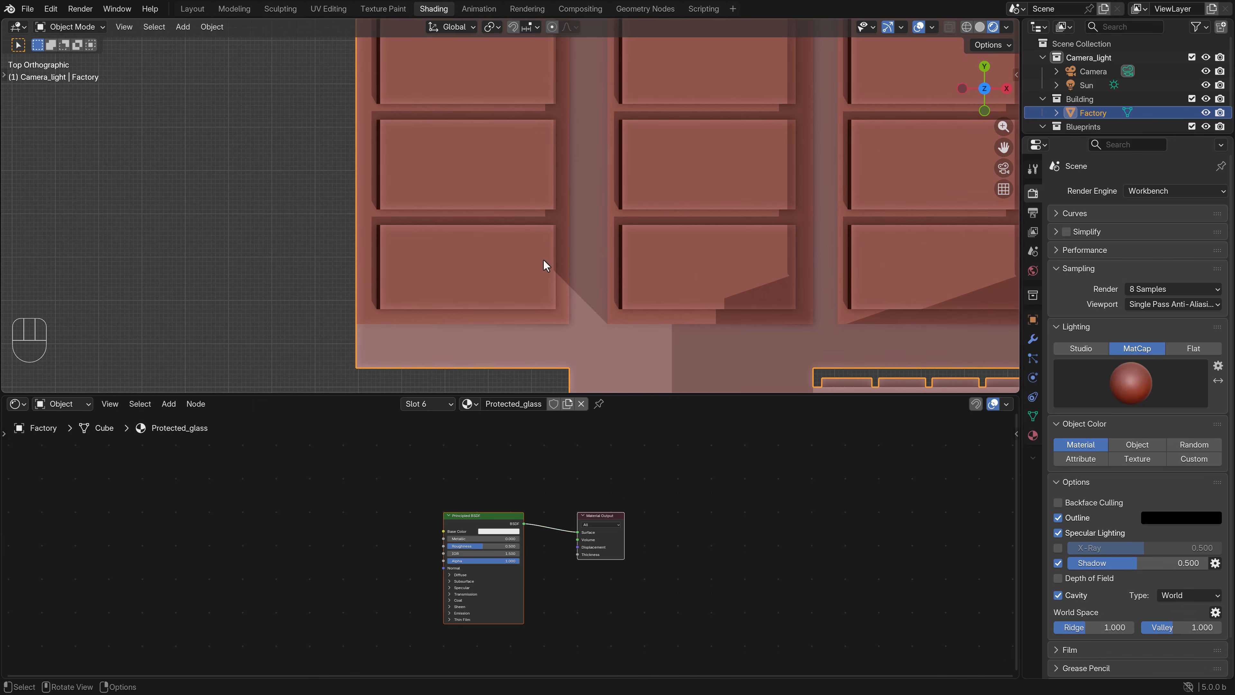
# Step: In Edit Mode, box-select the faces of the upper two panels in the roof's leftmost column
pyautogui.keyDown('shift'); pyautogui.moveTo(592, 143); pyautogui.dragTo(573, 277, button='middle'); pyautogui.keyUp('shift')
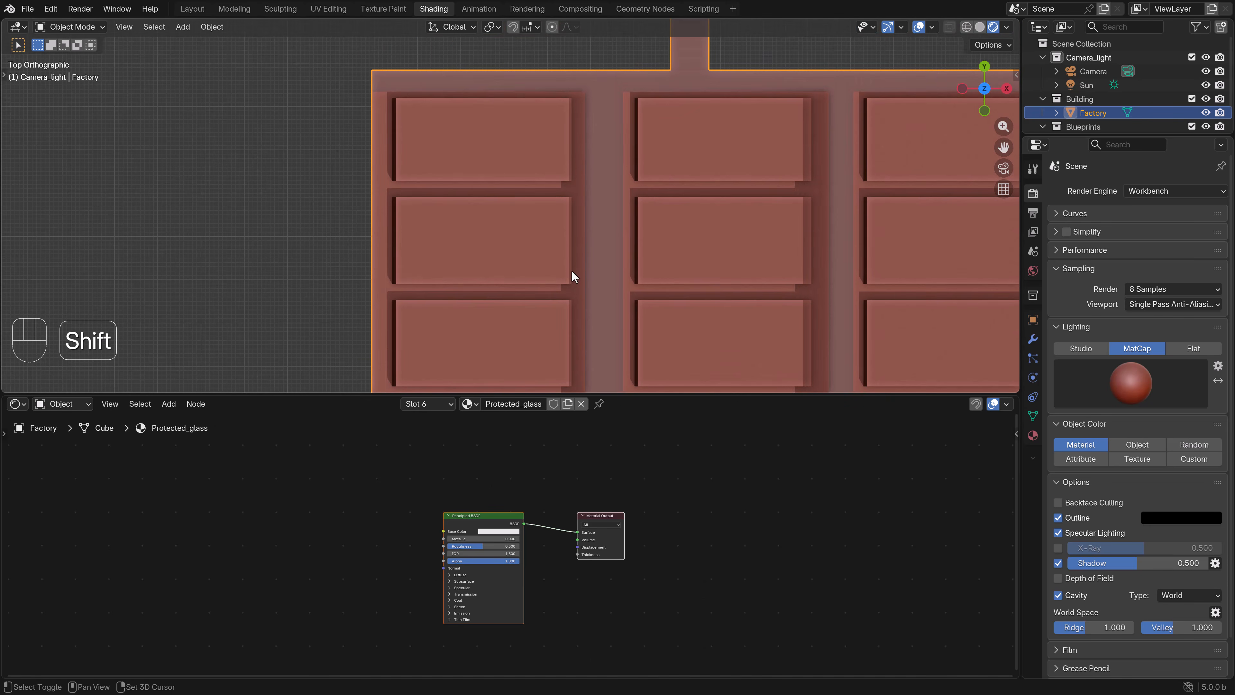
pyautogui.press('Tab')
pyautogui.keyDown('shift'); pyautogui.moveTo(566, 181); pyautogui.dragTo(571, 181, button='middle'); pyautogui.keyUp('shift')
pyautogui.scroll(2, 590, 231)
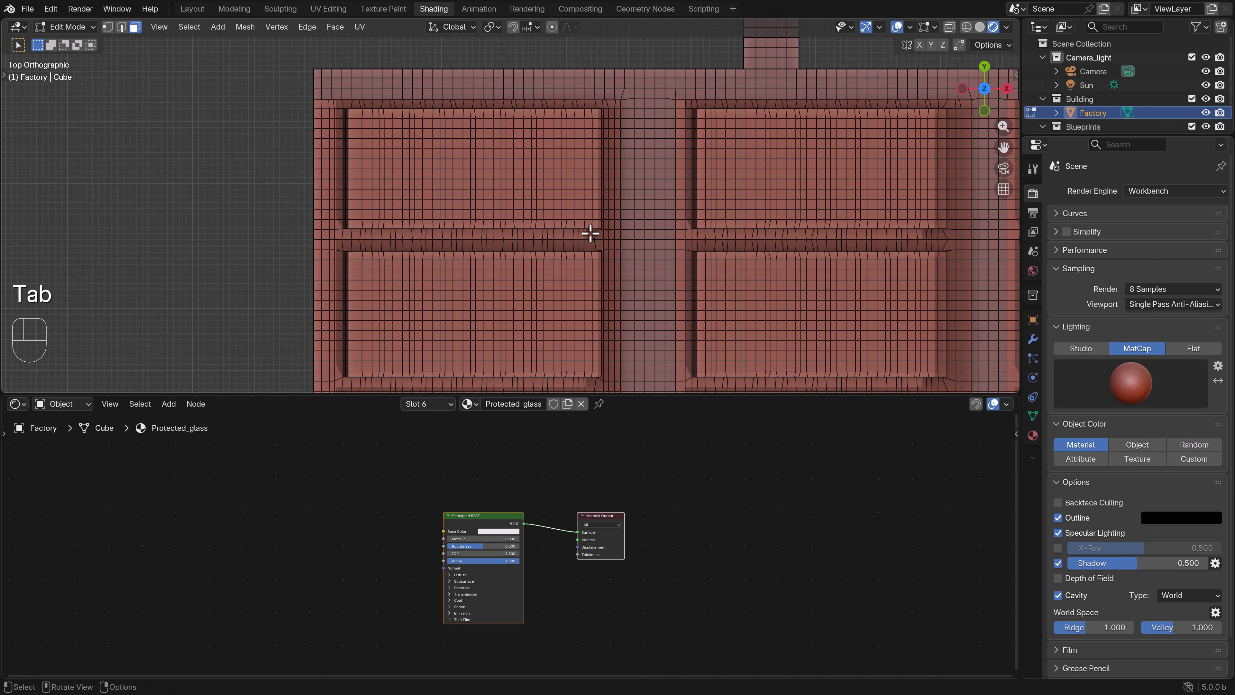
pyautogui.press('b')
pyautogui.moveTo(599, 225); pyautogui.dragTo(345, 106)
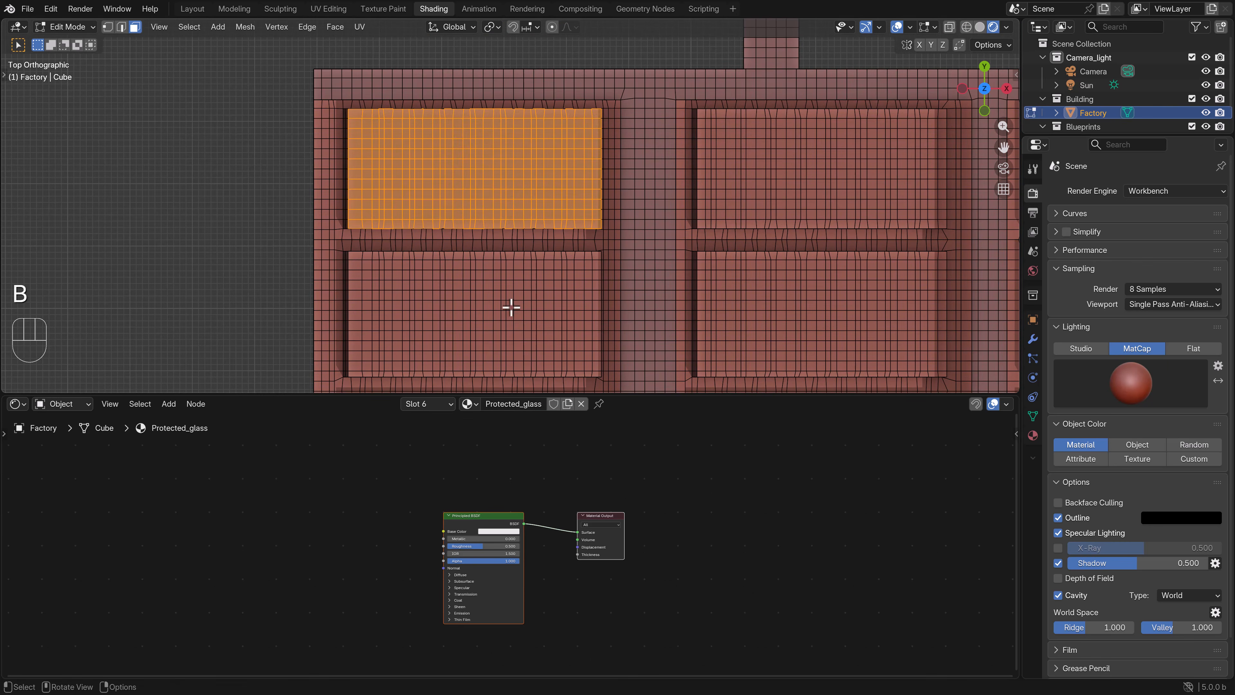
pyautogui.press('b')
pyautogui.moveTo(598, 375); pyautogui.dragTo(346, 248)
# Step: Add the lower three panels of the roof's leftmost column to the face selection
pyautogui.keyDown('shift'); pyautogui.scroll(-5, 523, 185); pyautogui.keyUp('shift')
pyautogui.press('b')
pyautogui.moveTo(612, 322); pyautogui.dragTo(447, 234)
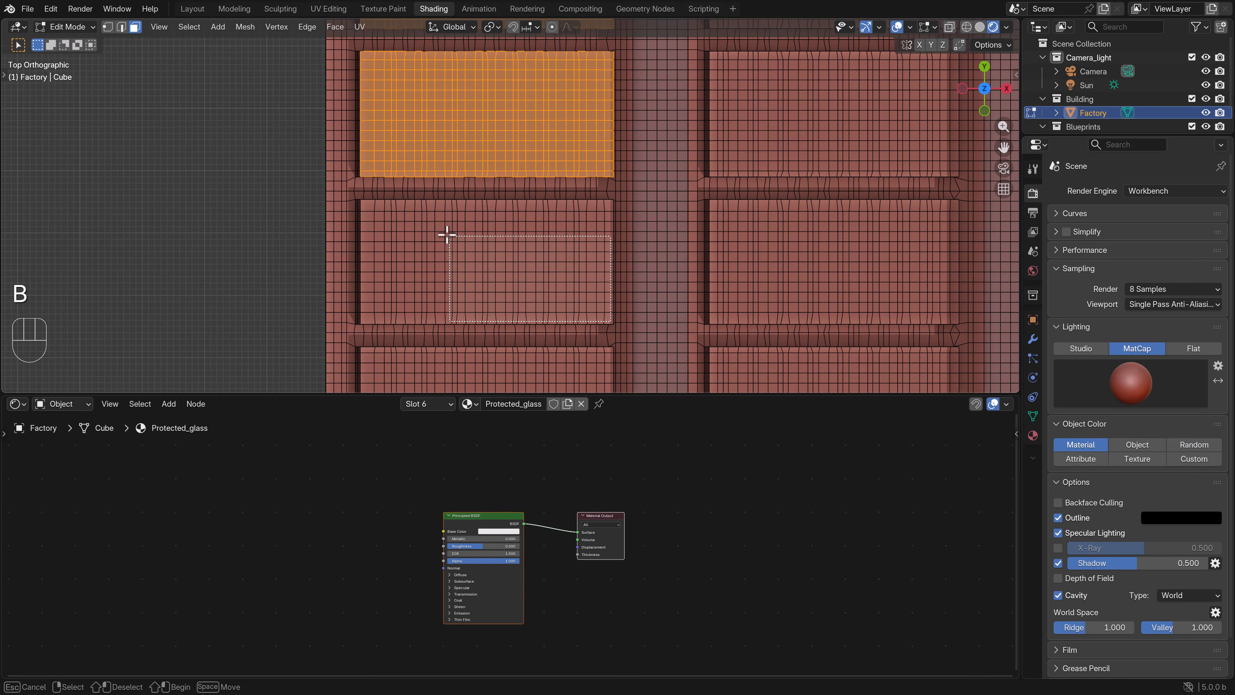
pyautogui.moveTo(366, 206); pyautogui.dragTo(367, 207)
pyautogui.scroll(-2, 388, 231)
pyautogui.keyDown('shift'); pyautogui.moveTo(486, 301); pyautogui.dragTo(494, 171, button='middle'); pyautogui.keyUp('shift')
pyautogui.scroll(2, 591, 259)
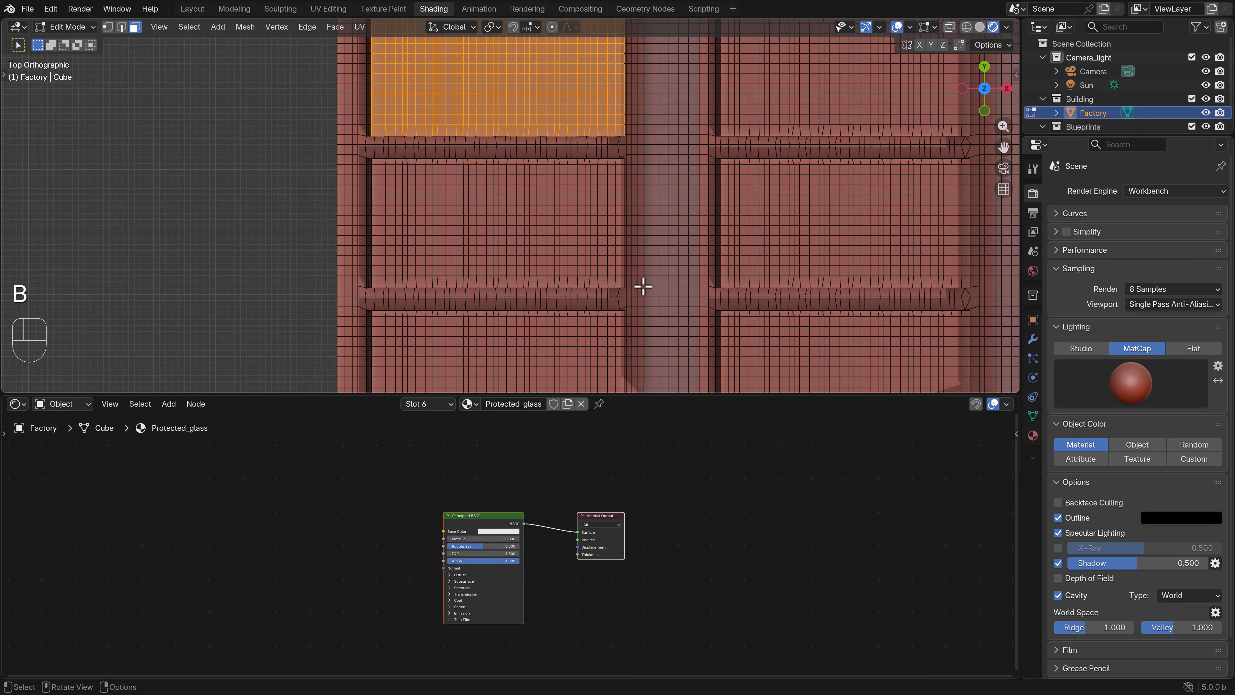
pyautogui.press('b')
pyautogui.moveTo(624, 285); pyautogui.dragTo(377, 165)
pyautogui.keyDown('shift'); pyautogui.moveTo(486, 289); pyautogui.dragTo(502, 135, button='middle'); pyautogui.keyUp('shift')
pyautogui.press('b')
pyautogui.moveTo(637, 271); pyautogui.dragTo(394, 162)
# Step: Add the lower three panels of the roof's second column to the selection, working upward from the bottom one
pyautogui.keyDown('shift'); pyautogui.moveTo(783, 197); pyautogui.dragTo(521, 201, button='middle'); pyautogui.keyUp('shift')
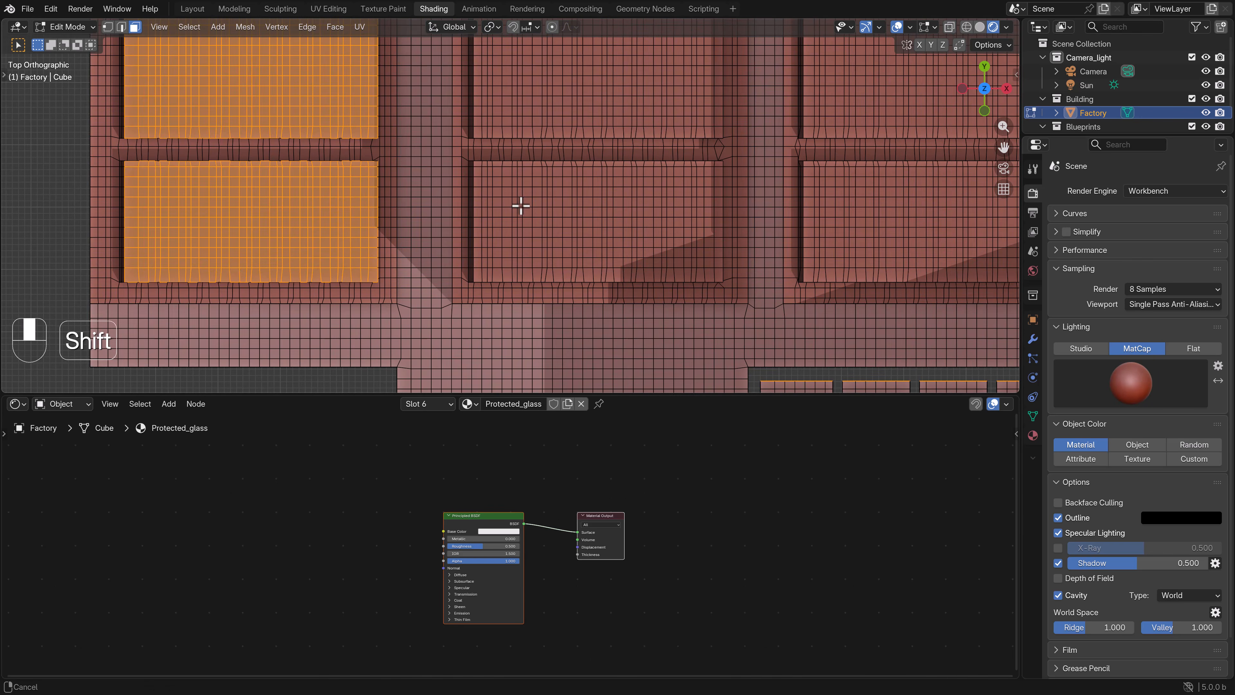
pyautogui.press('b')
pyautogui.moveTo(721, 277); pyautogui.dragTo(477, 164)
pyautogui.keyDown('shift'); pyautogui.moveTo(627, 139); pyautogui.dragTo(639, 257, button='middle'); pyautogui.keyUp('shift')
pyautogui.press('b')
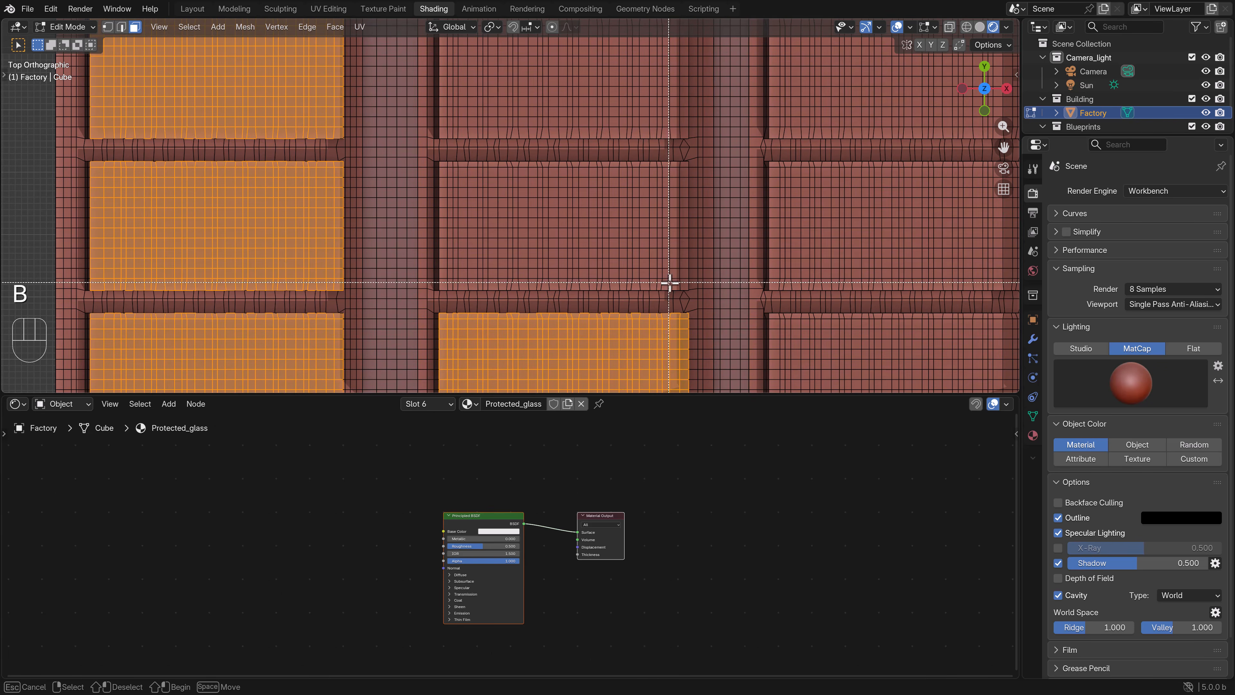
pyautogui.moveTo(684, 287); pyautogui.dragTo(442, 164)
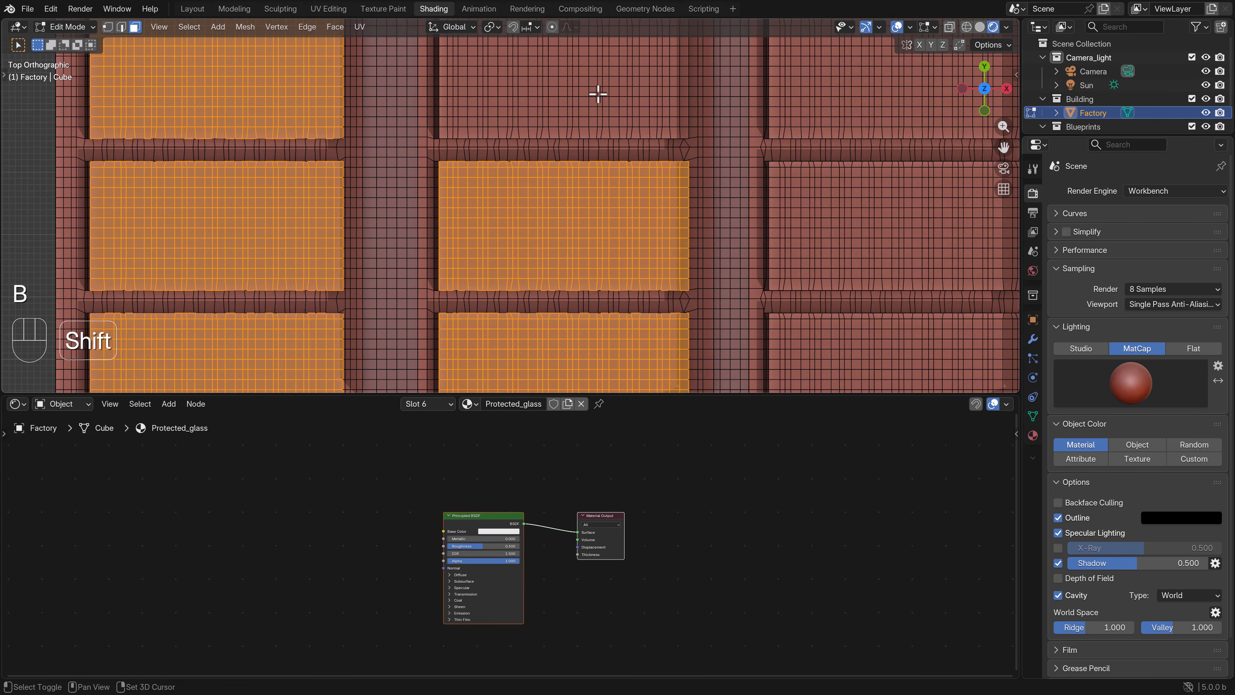
pyautogui.keyDown('shift'); pyautogui.moveTo(593, 96); pyautogui.dragTo(654, 243, button='middle'); pyautogui.keyUp('shift')
pyautogui.press('b')
pyautogui.moveTo(671, 261); pyautogui.dragTo(429, 147)
# Step: Extend the face selection with the upper two panels of the roof's second column
pyautogui.keyDown('shift'); pyautogui.moveTo(620, 92); pyautogui.dragTo(584, 214, button='middle'); pyautogui.keyUp('shift')
pyautogui.press('b')
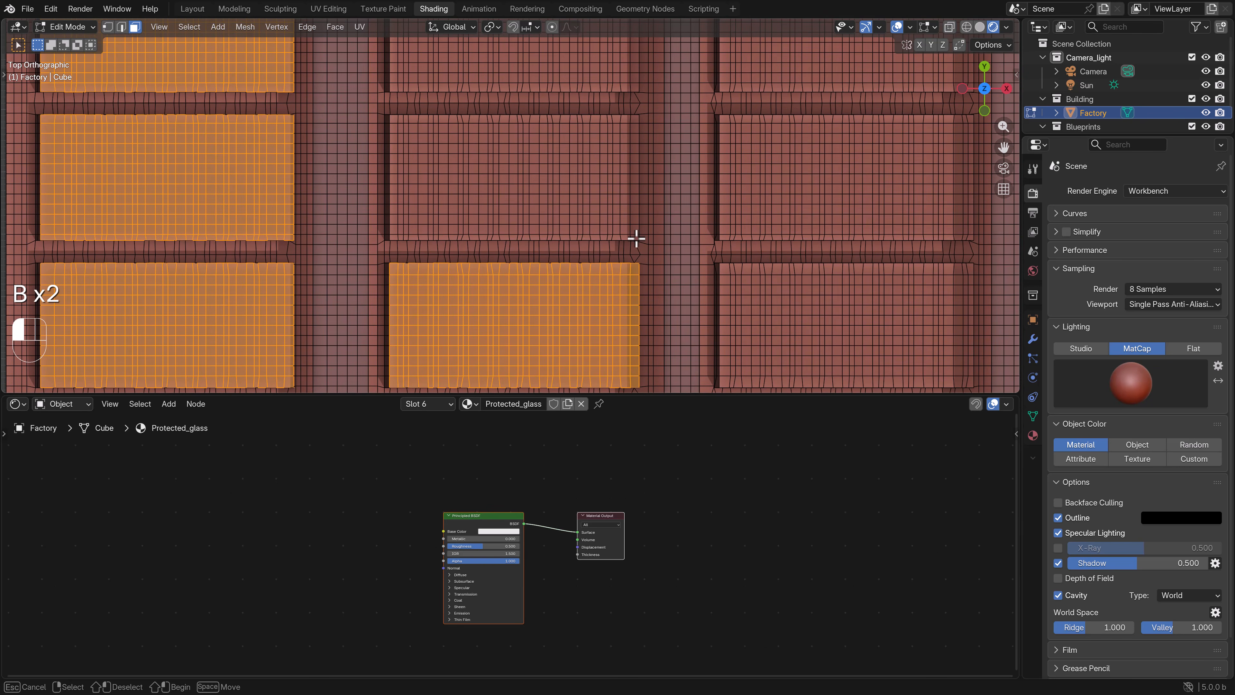
pyautogui.moveTo(636, 239); pyautogui.dragTo(398, 120)
pyautogui.keyDown('shift'); pyautogui.moveTo(565, 92); pyautogui.dragTo(617, 240, button='middle'); pyautogui.keyUp('shift')
pyautogui.press('b')
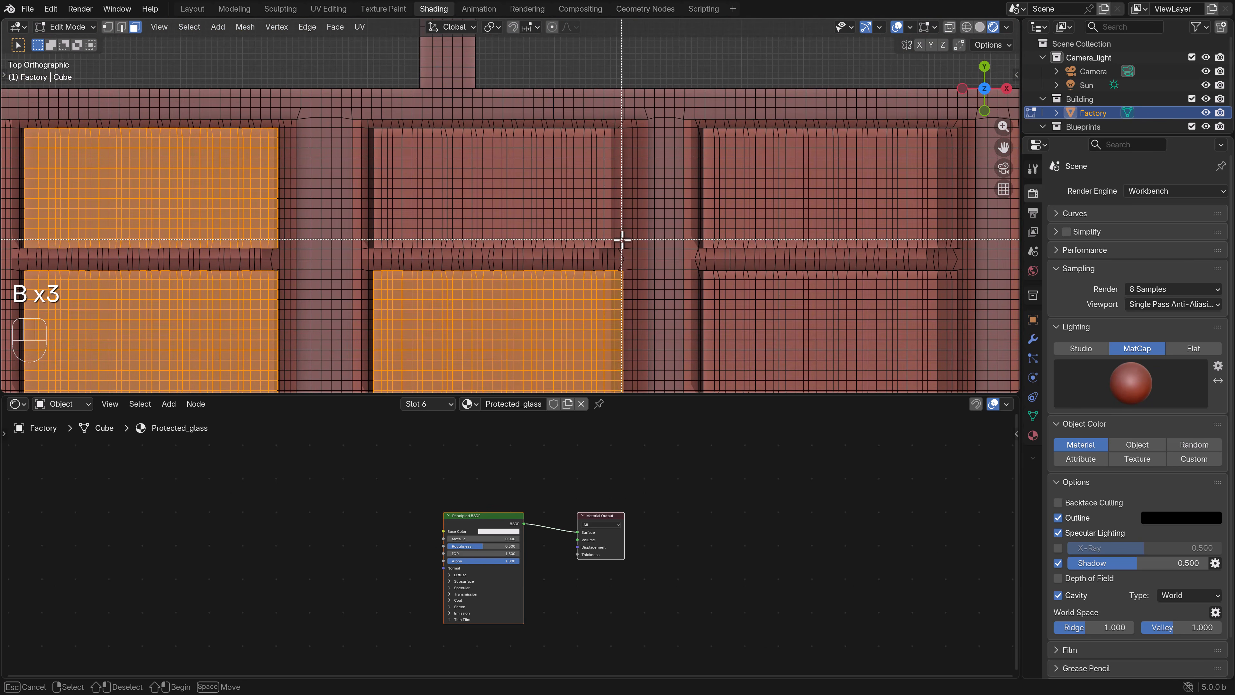
pyautogui.moveTo(621, 243); pyautogui.dragTo(376, 133)
# Step: Add the upper three panels of the roof's third column to the selection, working downward
pyautogui.keyDown('shift'); pyautogui.moveTo(668, 219); pyautogui.dragTo(468, 211, button='middle'); pyautogui.keyUp('shift')
pyautogui.press('b')
pyautogui.moveTo(755, 237); pyautogui.dragTo(506, 119)
pyautogui.scroll(-2, 656, 322)
pyautogui.keyDown('shift'); pyautogui.moveTo(656, 322); pyautogui.dragTo(623, 245, button='middle'); pyautogui.keyUp('shift')
pyautogui.scroll(2, 623, 246)
pyautogui.press('b')
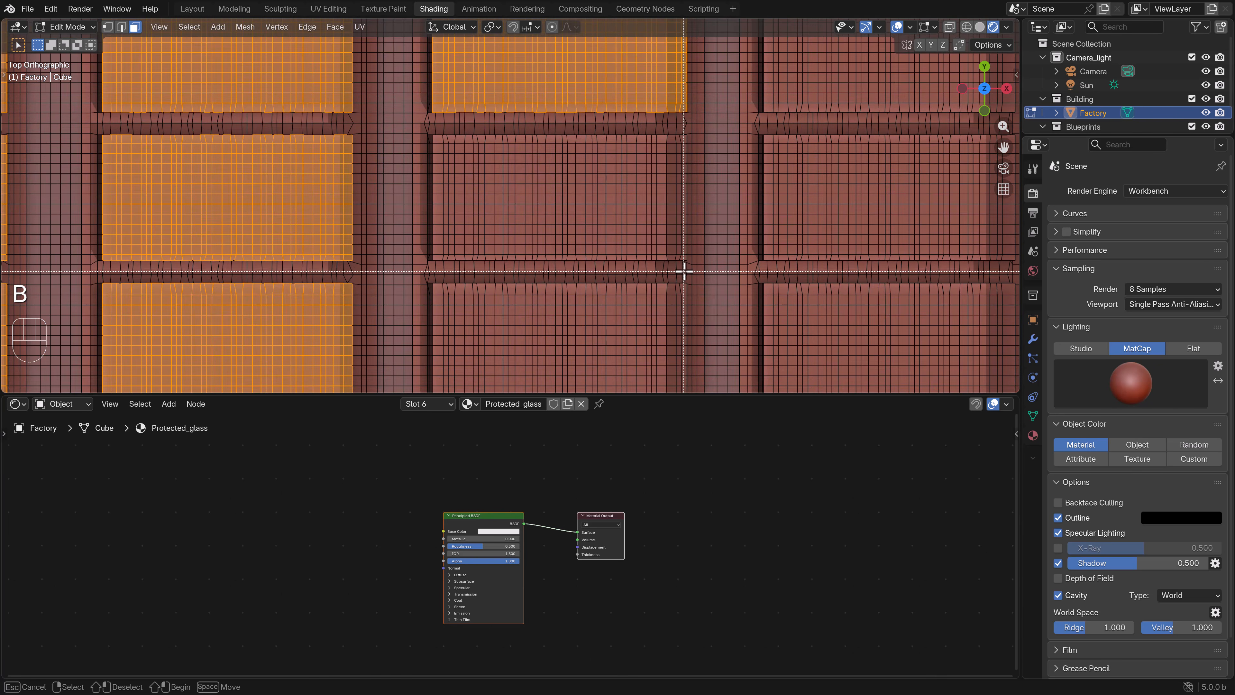
pyautogui.moveTo(685, 258); pyautogui.dragTo(436, 137)
pyautogui.keyDown('shift'); pyautogui.moveTo(596, 301); pyautogui.dragTo(550, 128, button='middle'); pyautogui.keyUp('shift')
pyautogui.press('b')
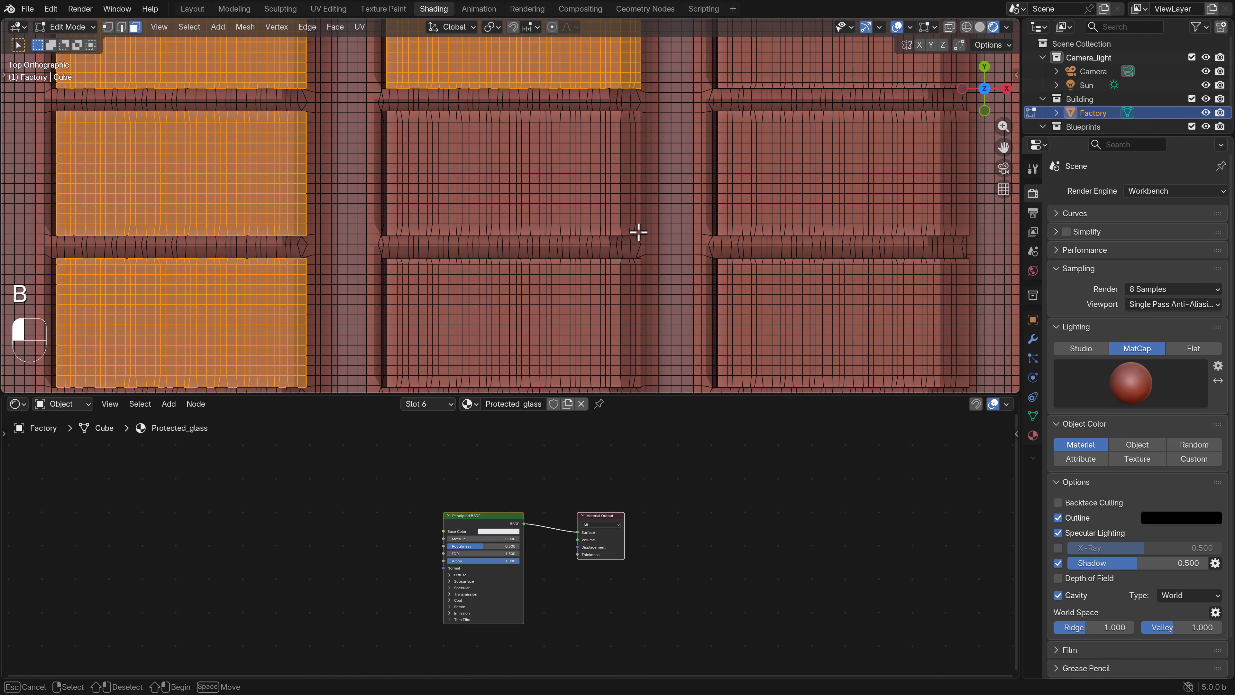
pyautogui.moveTo(638, 233); pyautogui.dragTo(385, 107)
# Step: Extend the face selection with the bottom two panels of the roof's third column
pyautogui.keyDown('shift'); pyautogui.moveTo(596, 306); pyautogui.dragTo(588, 210, button='middle'); pyautogui.keyUp('shift')
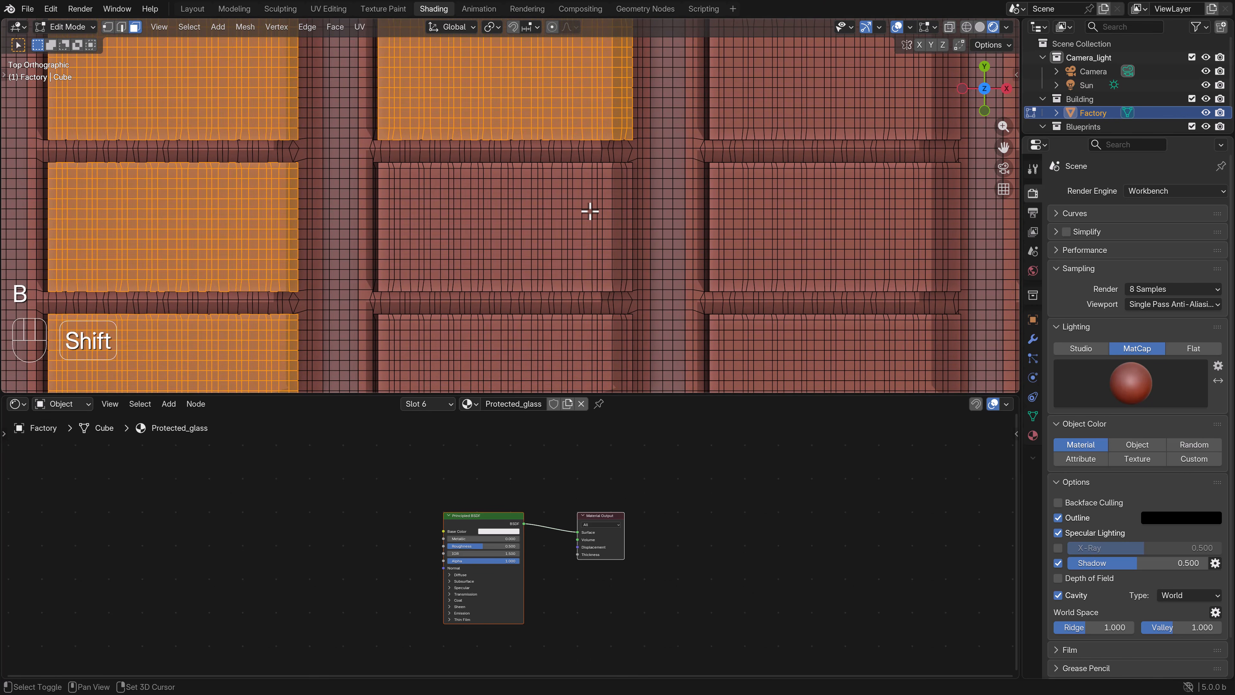
pyautogui.press('b')
pyautogui.moveTo(631, 287); pyautogui.dragTo(384, 166)
pyautogui.keyDown('shift'); pyautogui.moveTo(535, 243); pyautogui.dragTo(534, 152, button='middle'); pyautogui.keyUp('shift')
pyautogui.press('b')
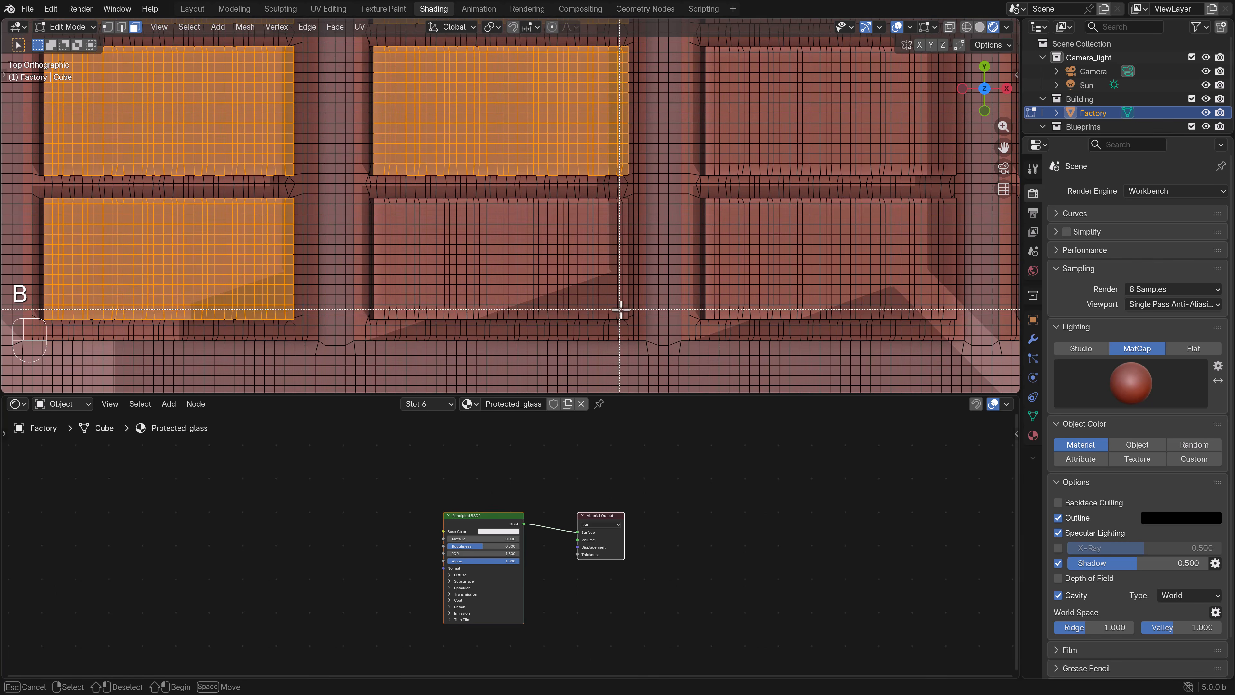
pyautogui.moveTo(624, 314); pyautogui.dragTo(378, 199)
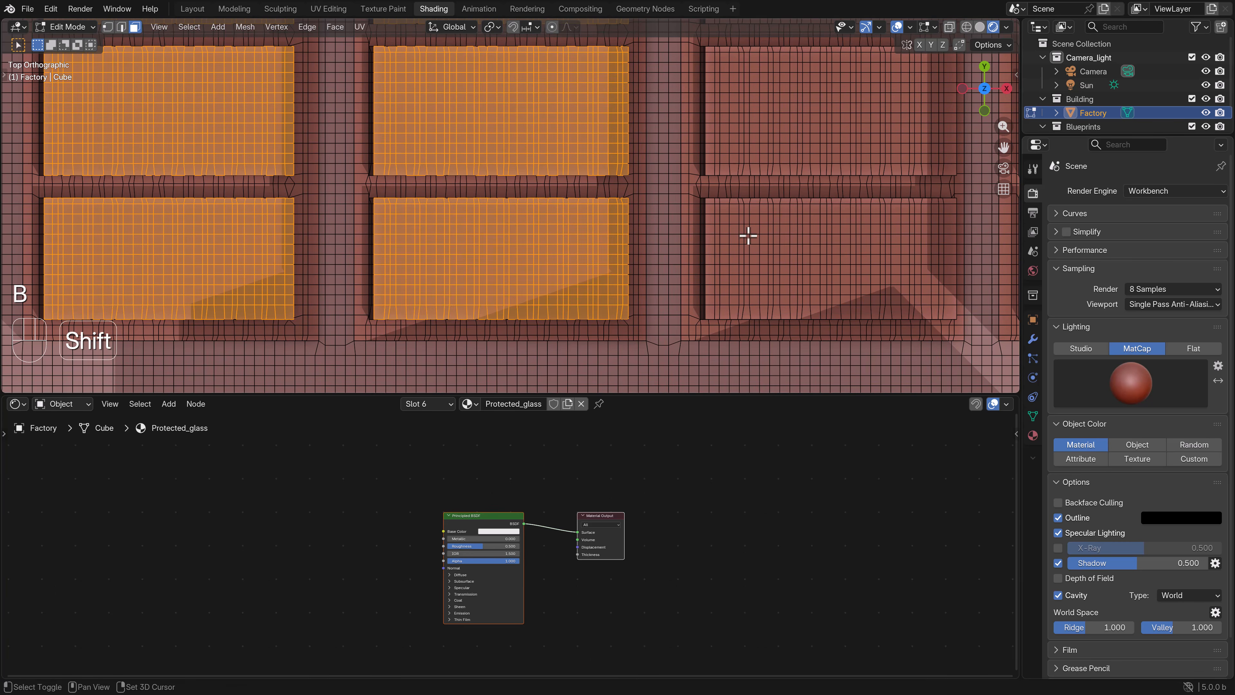
# Step: Add the lower three panels of the roof's fourth column to the face selection, working upward from the bottom one
pyautogui.keyDown('shift'); pyautogui.hscroll(-5, 679, 304); pyautogui.keyUp('shift')
pyautogui.press('b')
pyautogui.moveTo(693, 303); pyautogui.dragTo(453, 191)
pyautogui.keyDown('shift'); pyautogui.moveTo(580, 107); pyautogui.dragTo(536, 236, button='middle'); pyautogui.keyUp('shift')
pyautogui.press('b')
pyautogui.press('b')
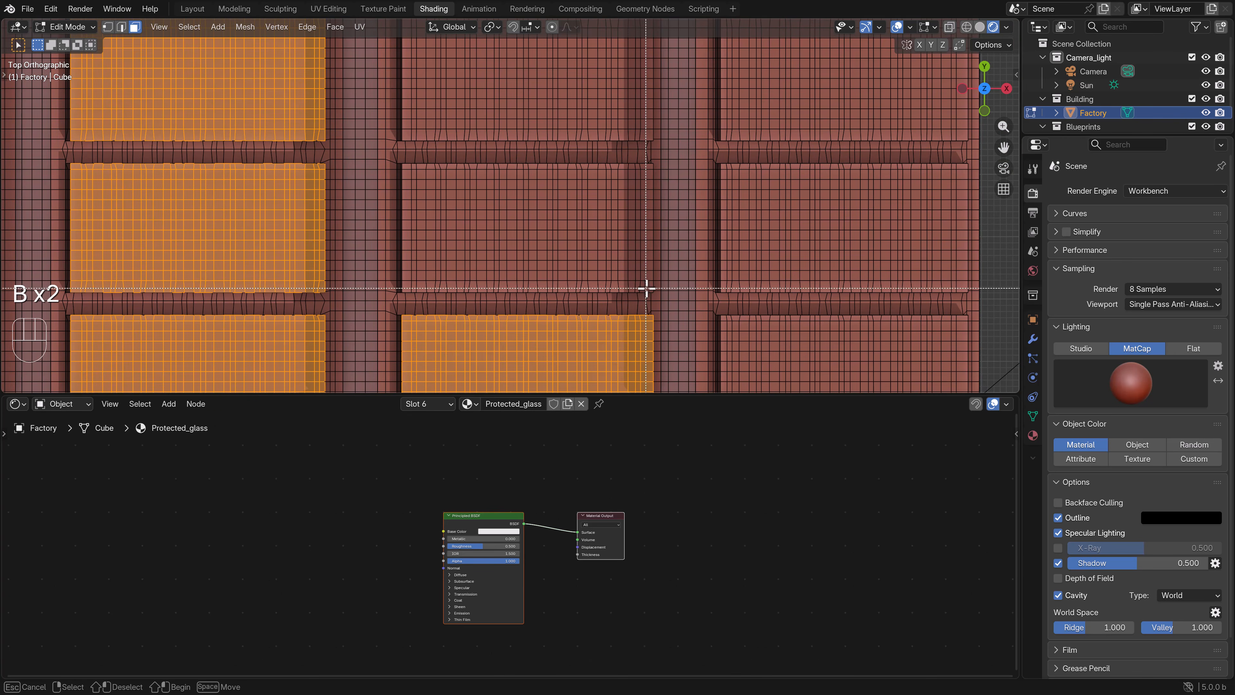
pyautogui.moveTo(647, 287); pyautogui.dragTo(406, 167)
pyautogui.keyDown('shift'); pyautogui.moveTo(516, 103); pyautogui.dragTo(491, 223, button='middle'); pyautogui.keyUp('shift')
pyautogui.press('b')
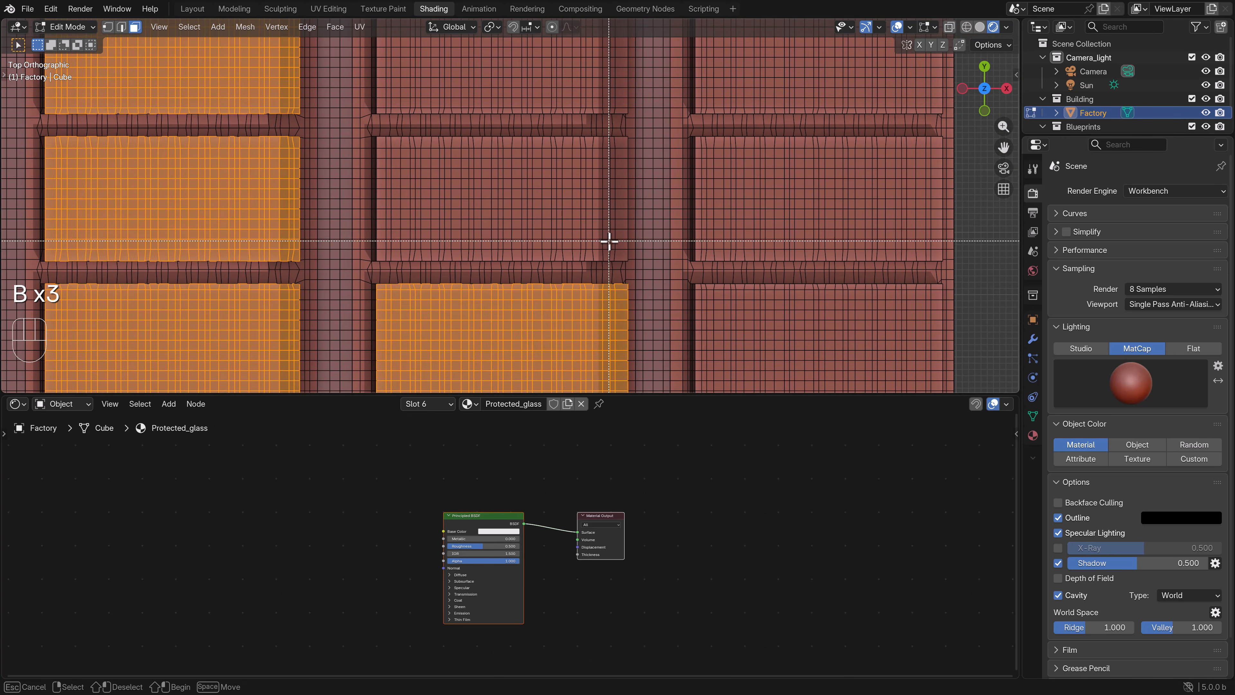
pyautogui.moveTo(623, 255); pyautogui.dragTo(384, 144)
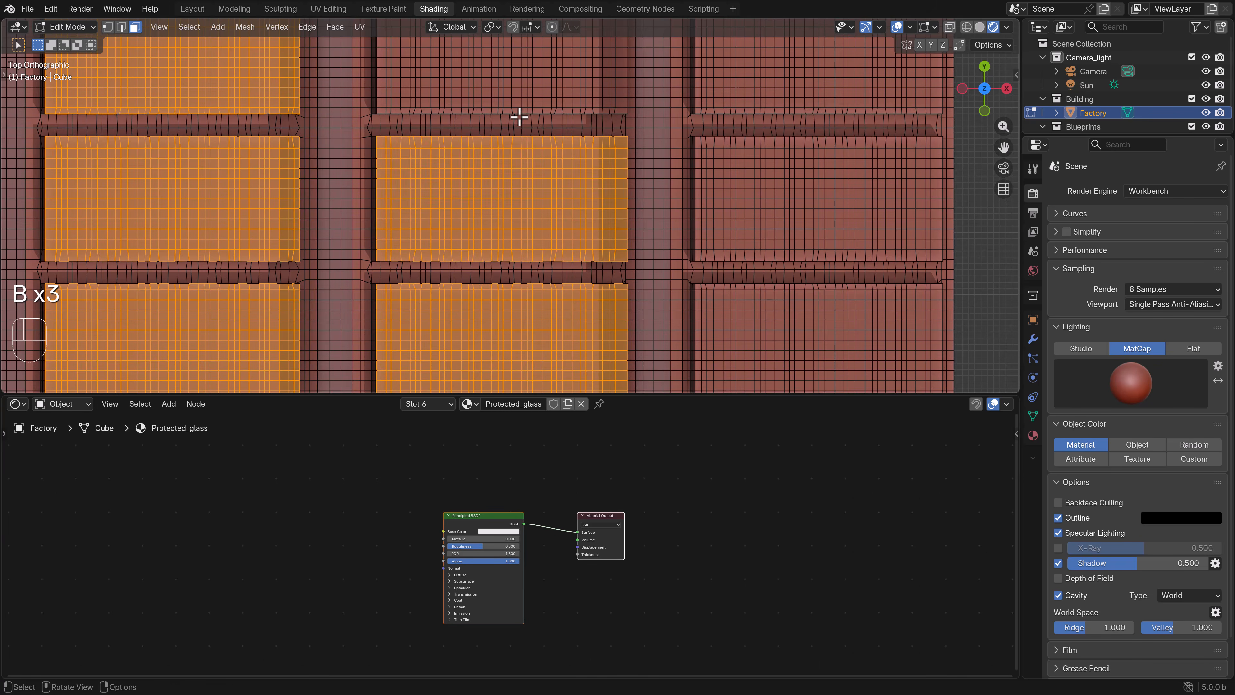
# Step: Extend the face selection with the upper two panels of the roof's fourth column
pyautogui.scroll(-2, 530, 108)
pyautogui.keyDown('shift'); pyautogui.hscroll(-1, 533, 107); pyautogui.keyUp('shift')
pyautogui.keyDown('shift'); pyautogui.moveTo(533, 108); pyautogui.dragTo(530, 202, button='middle'); pyautogui.keyUp('shift')
pyautogui.scroll(2, 544, 207)
pyautogui.press('b')
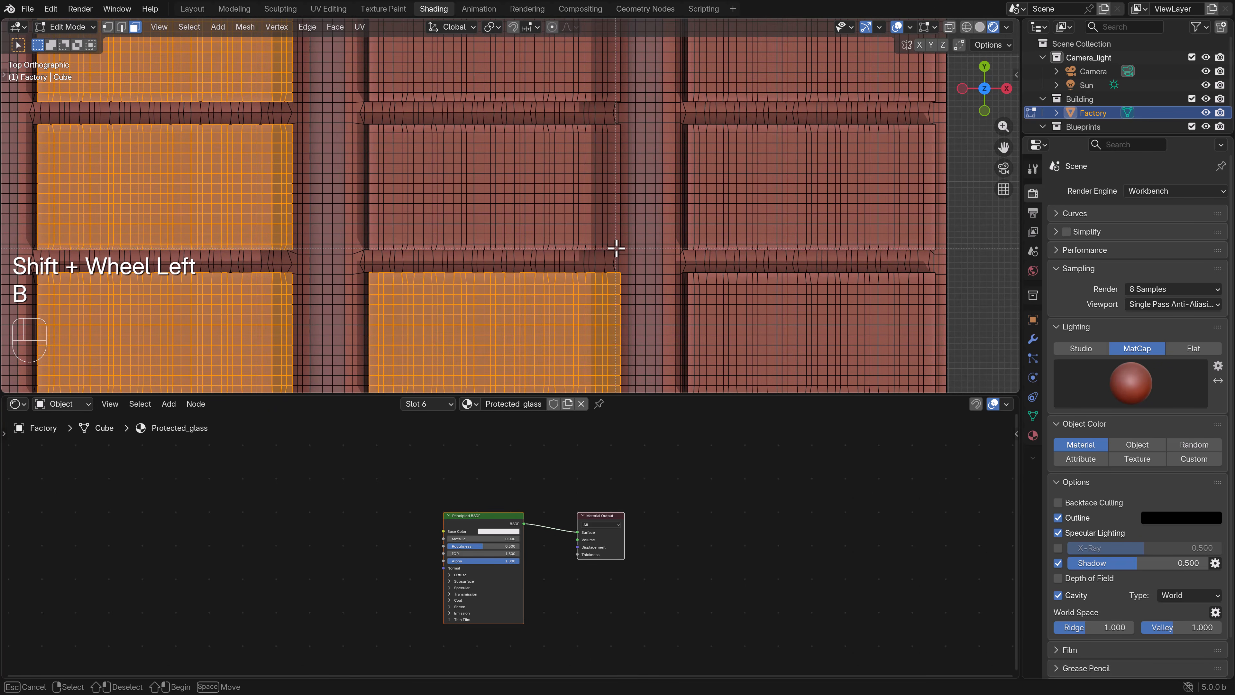
pyautogui.moveTo(616, 248); pyautogui.dragTo(377, 130)
pyautogui.keyDown('shift'); pyautogui.moveTo(475, 122); pyautogui.dragTo(463, 240, button='middle'); pyautogui.keyUp('shift')
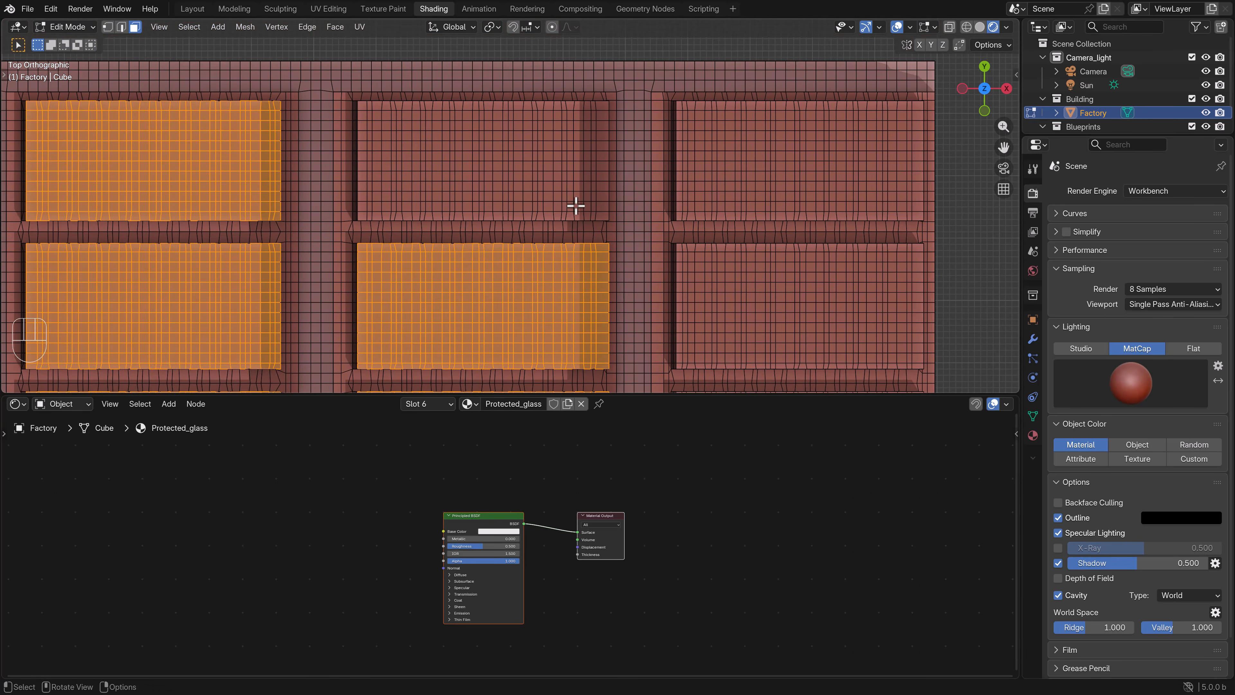
pyautogui.press('b')
pyautogui.moveTo(602, 217); pyautogui.dragTo(355, 97)
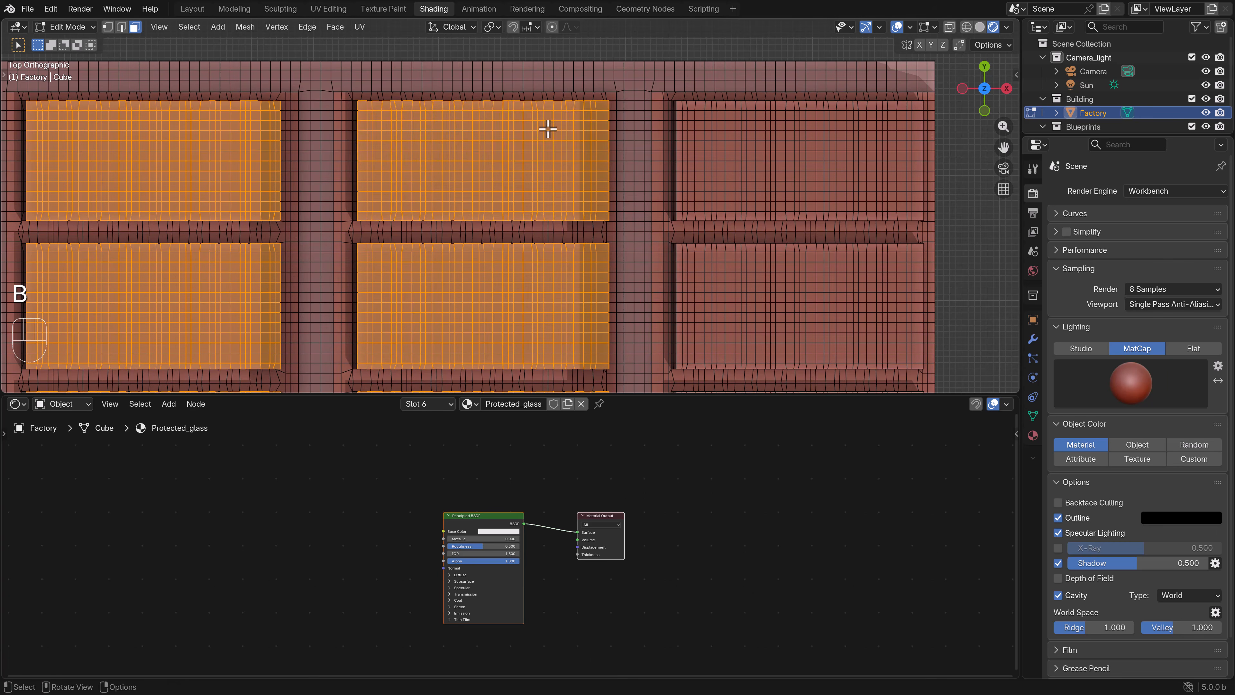
# Step: Add the upper three panels of the roof's fifth column to the selection, working downward from the top one
pyautogui.keyDown('shift'); pyautogui.moveTo(548, 129); pyautogui.dragTo(496, 155, button='middle'); pyautogui.keyUp('shift')
pyautogui.press('b')
pyautogui.moveTo(713, 235); pyautogui.dragTo(472, 124)
pyautogui.keyDown('shift'); pyautogui.moveTo(645, 289); pyautogui.dragTo(639, 234, button='middle'); pyautogui.keyUp('shift')
pyautogui.press('b')
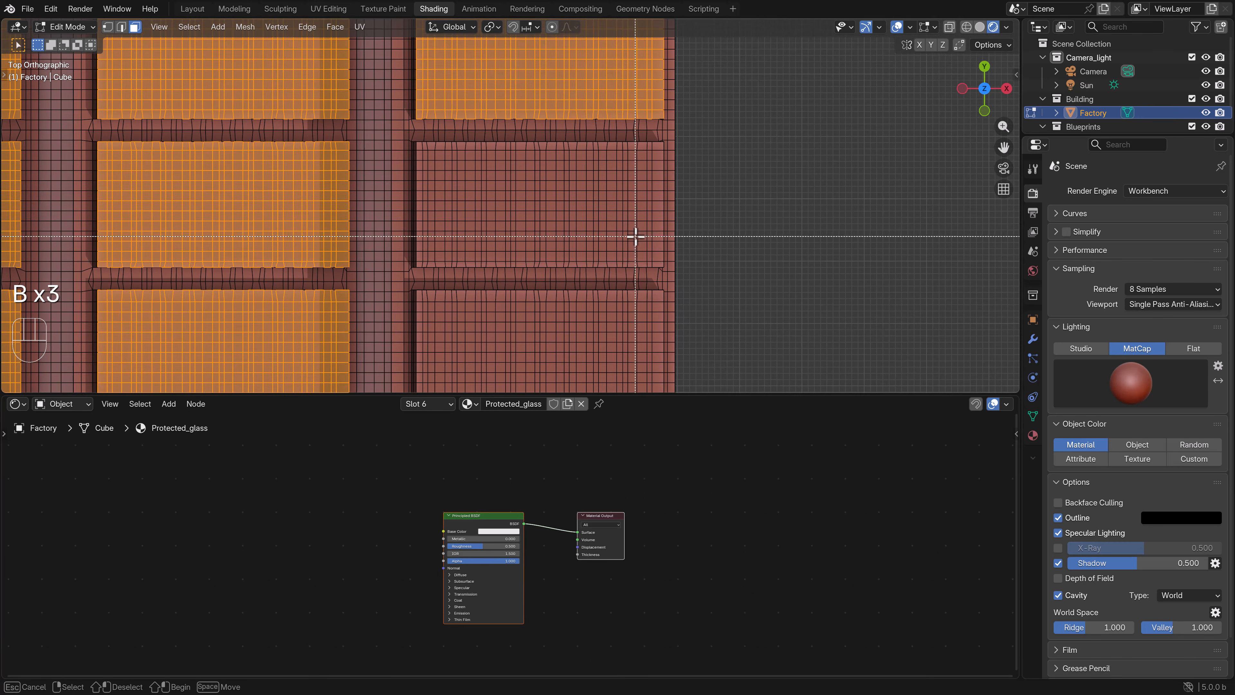
pyautogui.moveTo(659, 264); pyautogui.dragTo(428, 165)
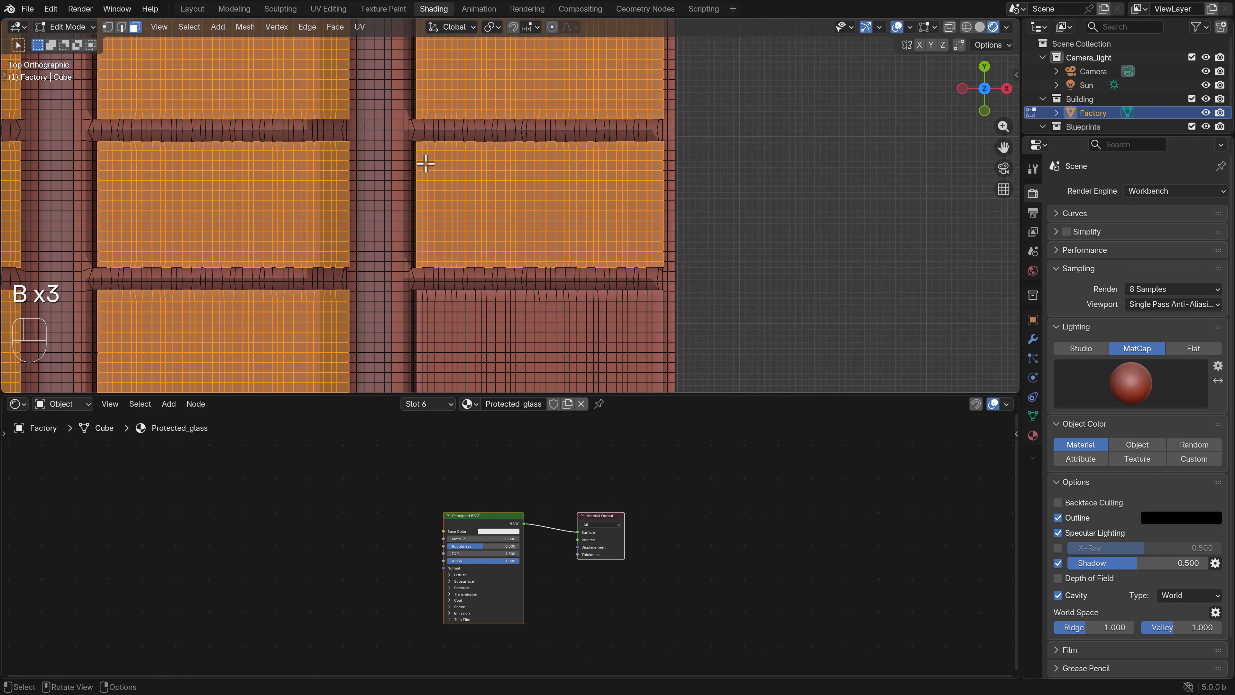
pyautogui.keyDown('shift'); pyautogui.hscroll(-2, 551, 165); pyautogui.keyUp('shift')
pyautogui.press('b')
pyautogui.moveTo(641, 259); pyautogui.dragTo(393, 134)
# Step: Extend the face selection with the bottom two panels of the roof's fifth column
pyautogui.keyDown('shift'); pyautogui.hscroll(-2, 478, 222); pyautogui.keyUp('shift')
pyautogui.press('b')
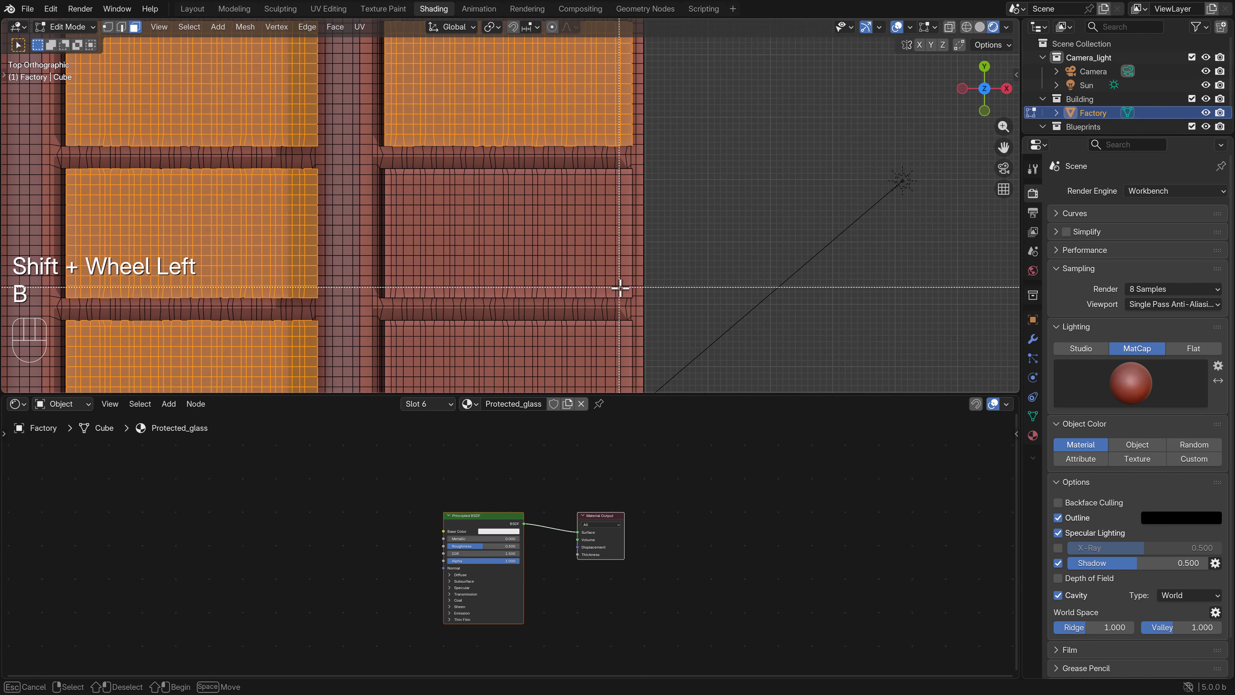
pyautogui.moveTo(626, 294); pyautogui.dragTo(388, 171)
pyautogui.scroll(-2, 515, 251)
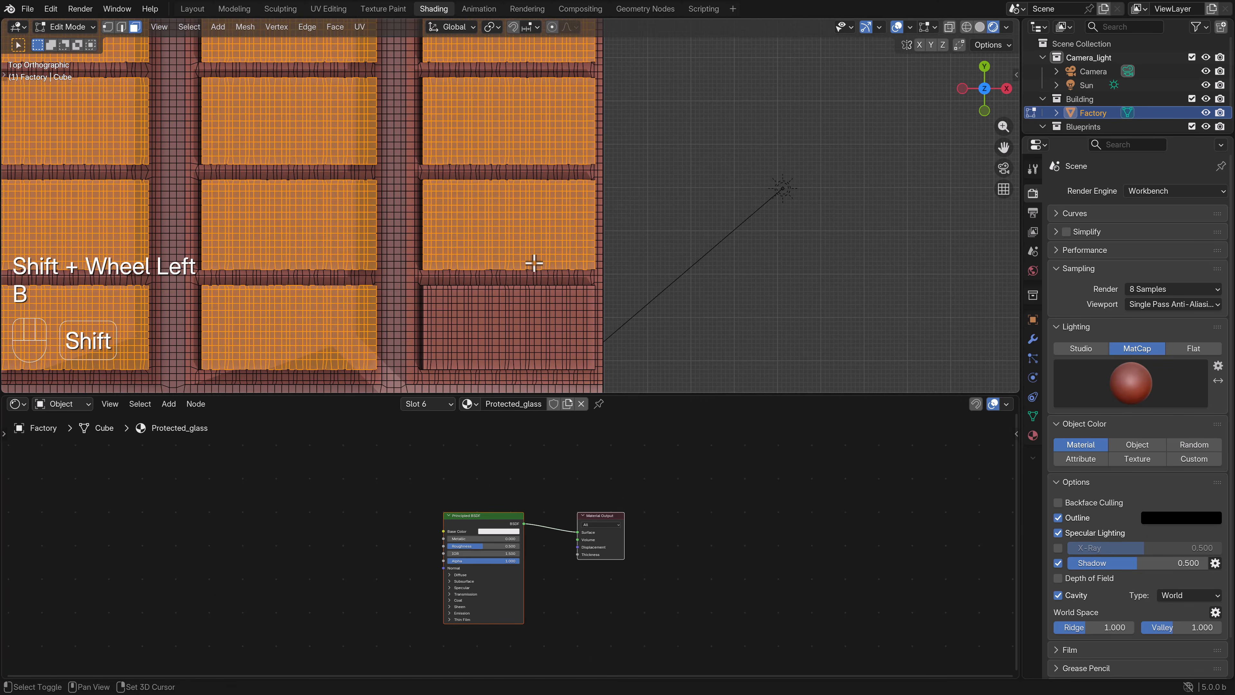
pyautogui.keyDown('shift'); pyautogui.moveTo(535, 265); pyautogui.dragTo(537, 154, button='middle'); pyautogui.keyUp('shift')
pyautogui.press('b')
pyautogui.moveTo(595, 256); pyautogui.dragTo(428, 177)
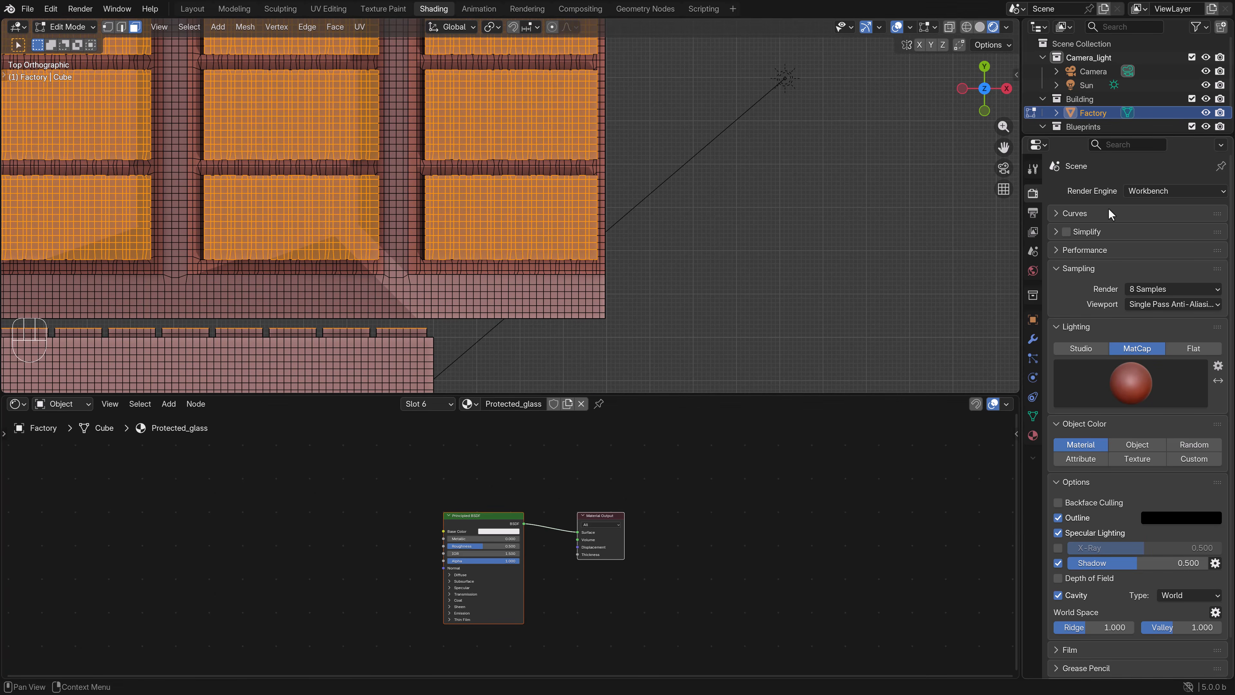
# Step: Switch the viewport to solid shading and set the render engine to Cycles
pyautogui.press('z')
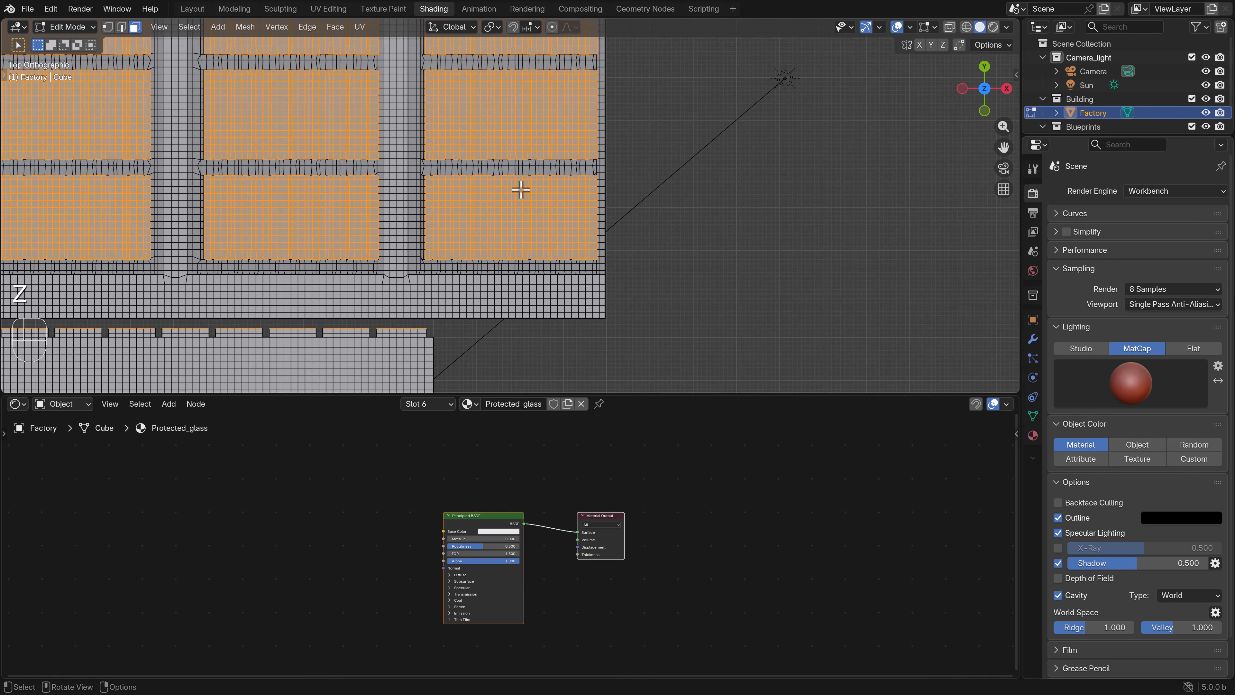
pyautogui.click(1161, 192)
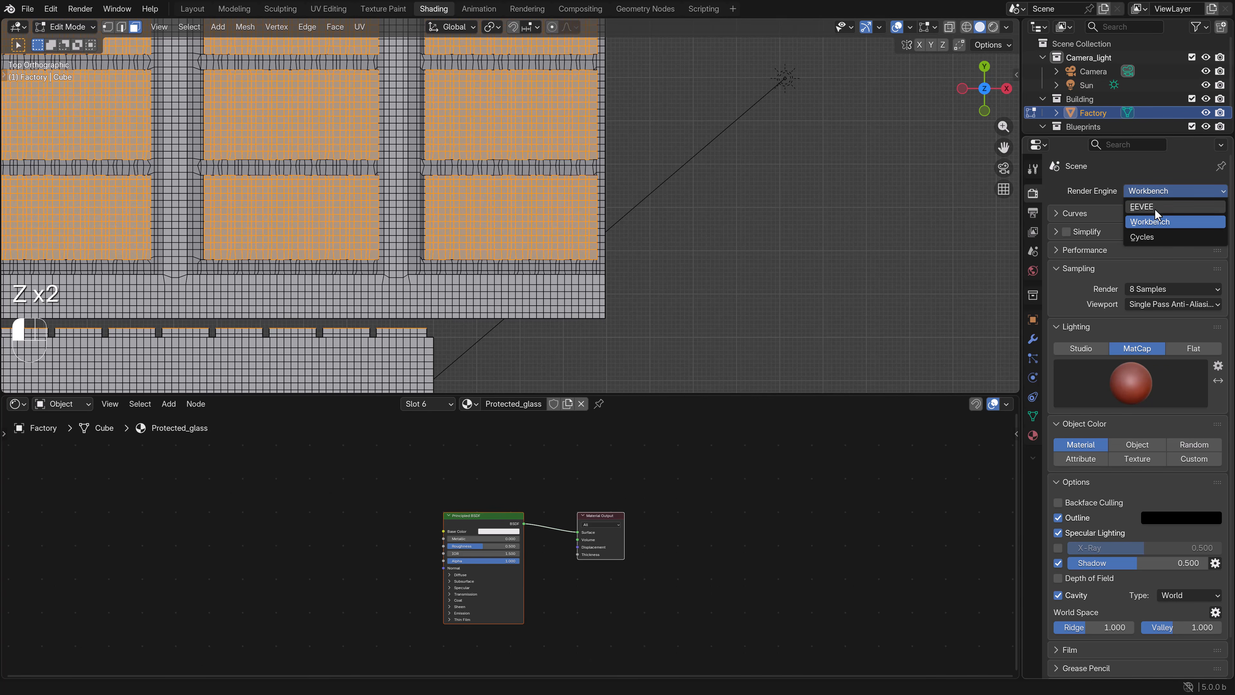
pyautogui.click(1150, 235)
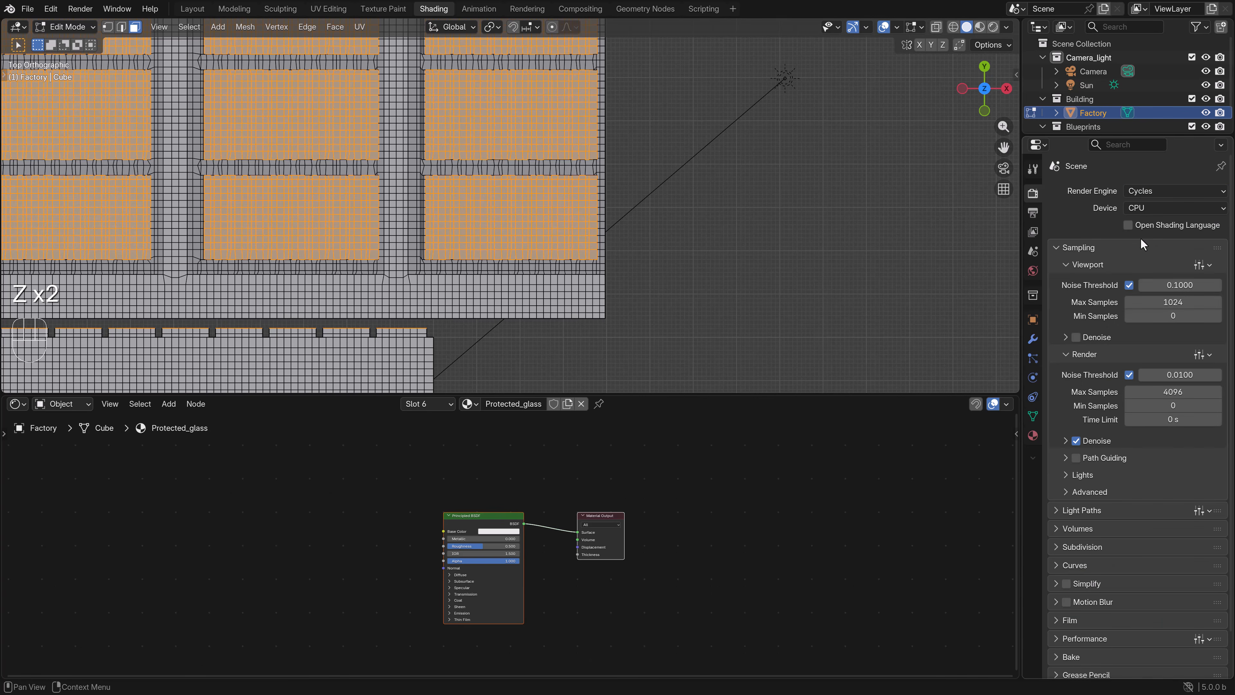
# Step: Assign the Protected_glass material to the selected roof panel and window faces, and return to Object Mode
pyautogui.click(1035, 437)
pyautogui.moveTo(636, 276); pyautogui.dragTo(363, 199, button='middle')
pyautogui.press('z')
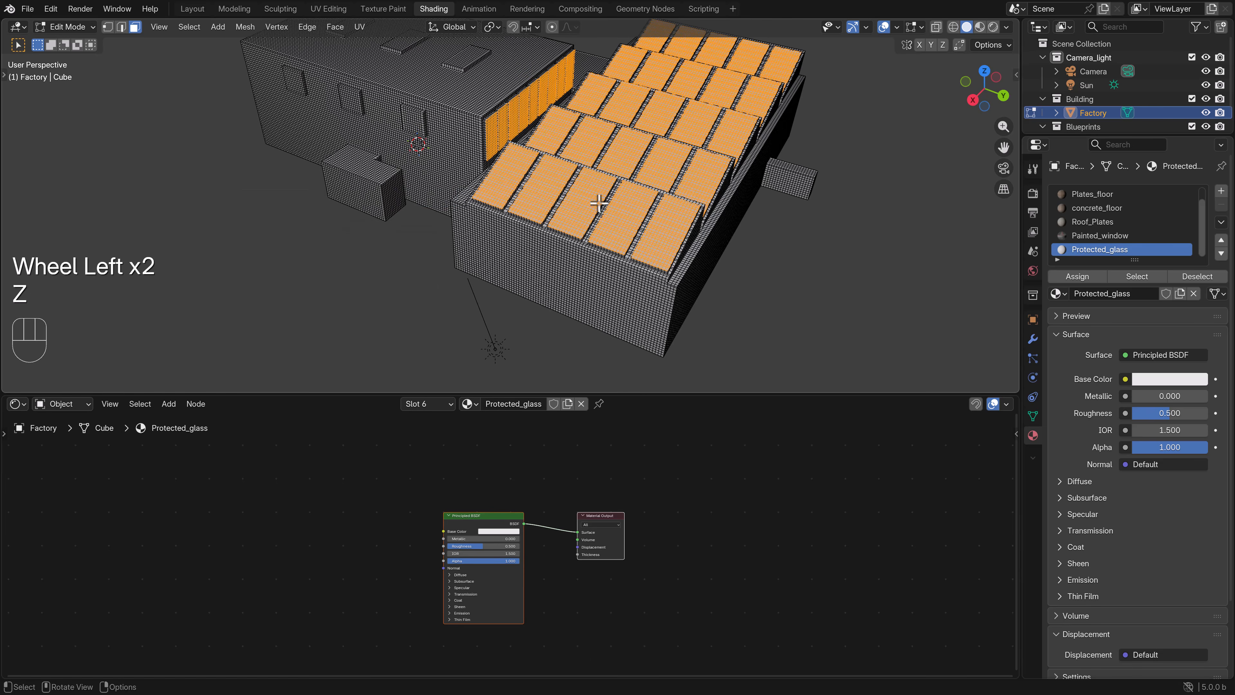
pyautogui.moveTo(681, 203)
pyautogui.mouseDown(button='middle')
pyautogui.moveTo(523, 180)
pyautogui.moveTo(636, 190)
pyautogui.moveTo(830, 157)
pyautogui.moveTo(820, 170)
pyautogui.mouseUp(button='middle')
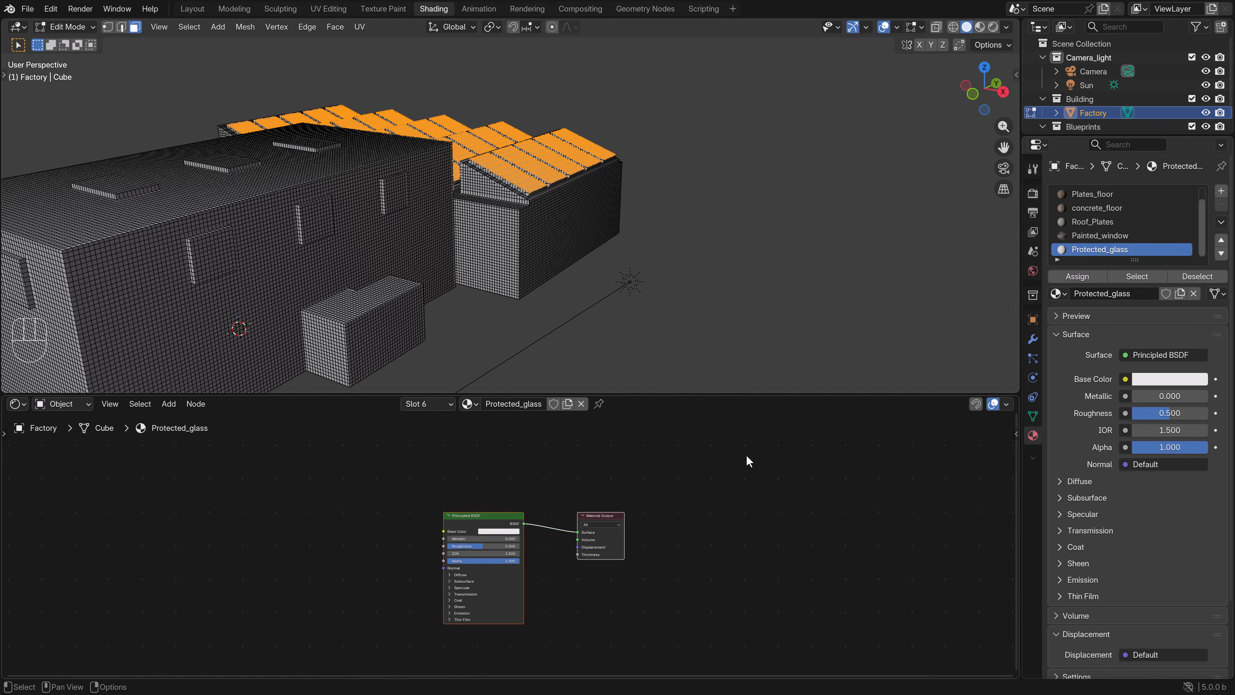
pyautogui.click(1090, 277)
pyautogui.press('Tab')
# Step: Paste the copied plastered wall image textures and Normal Map node into the Protected_glass material, placing them before the Principled BSDF
pyautogui.click(170, 405)
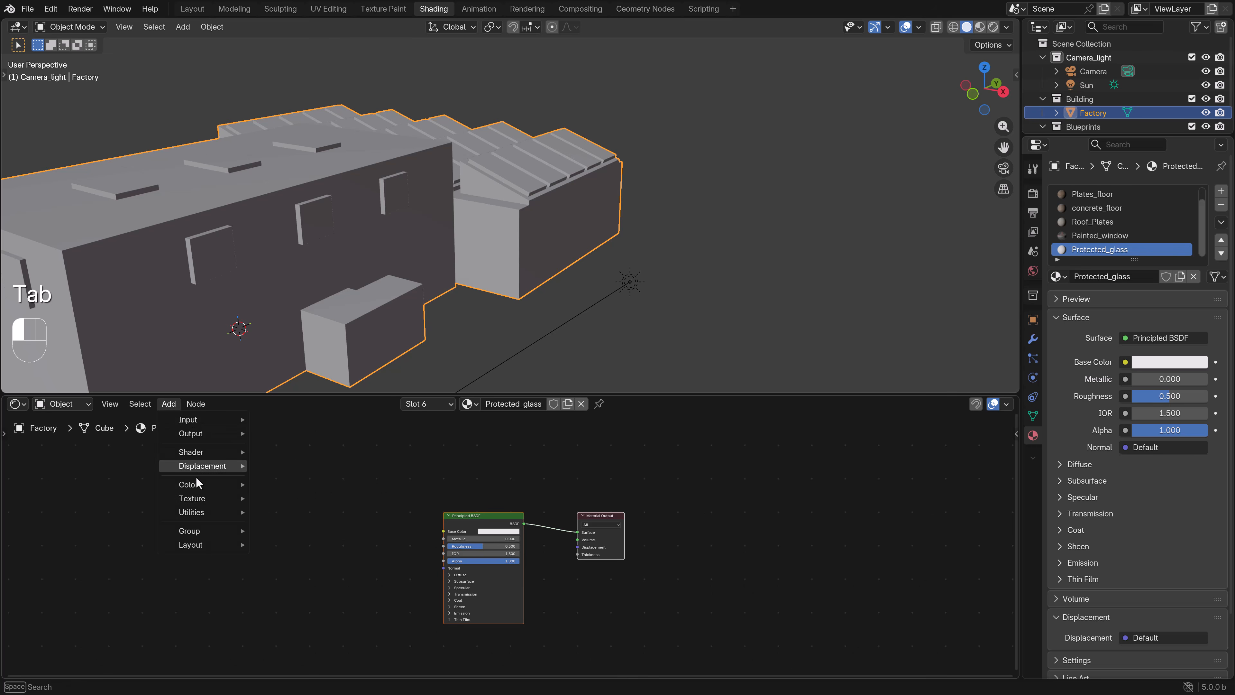
pyautogui.moveTo(201, 499)
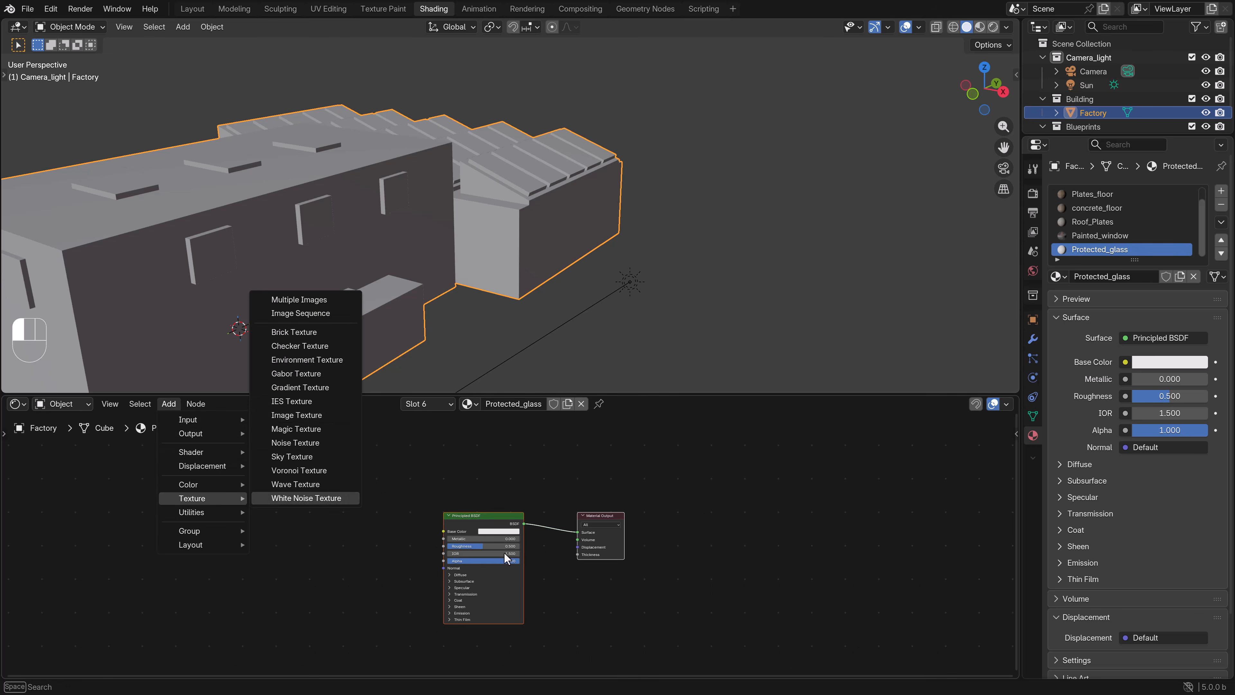
pyautogui.hotkey('ctrl', 'v')
pyautogui.press('g')
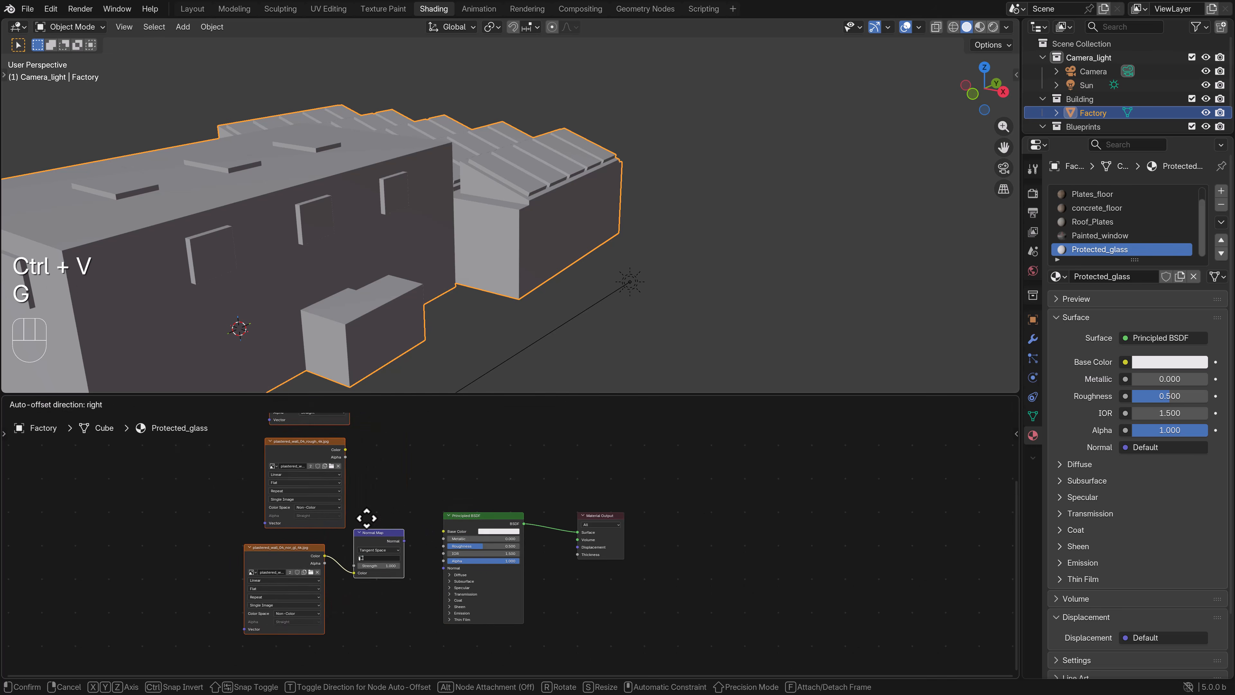
pyautogui.click(334, 553)
pyautogui.scroll(-1, 460, 465)
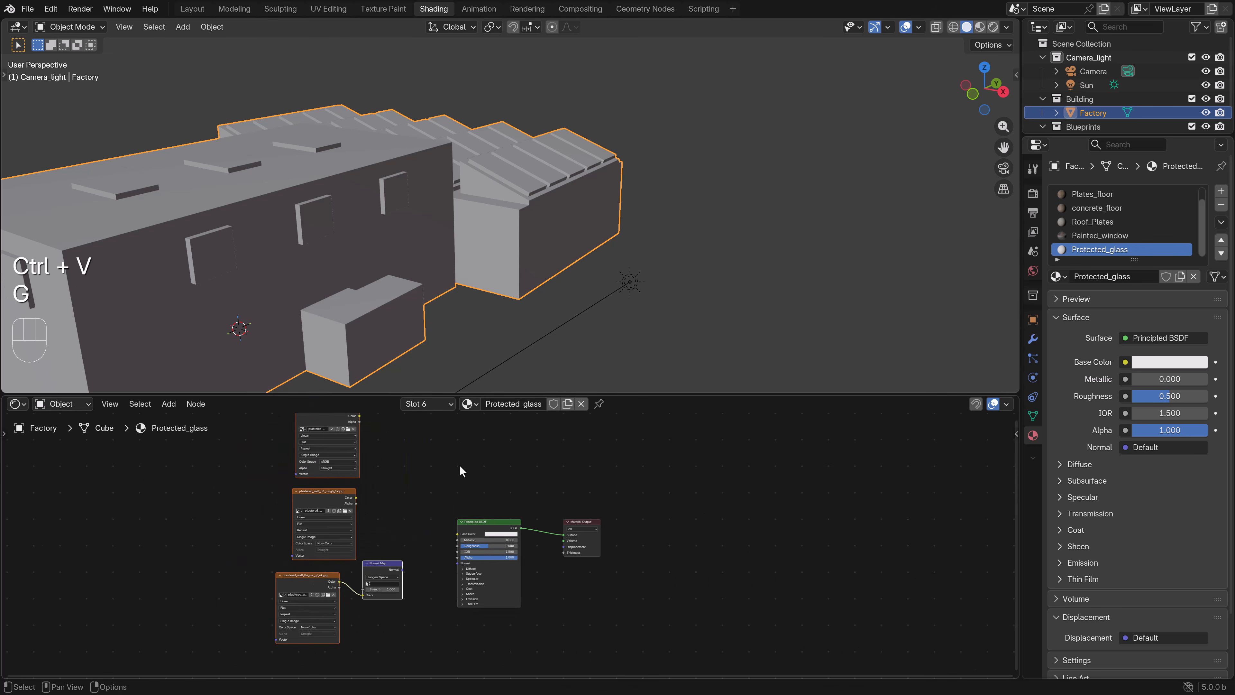
# Step: Replace the Principled BSDF with a Glass BSDF node, placed between the image textures and the Material Output
pyautogui.click(488, 524)
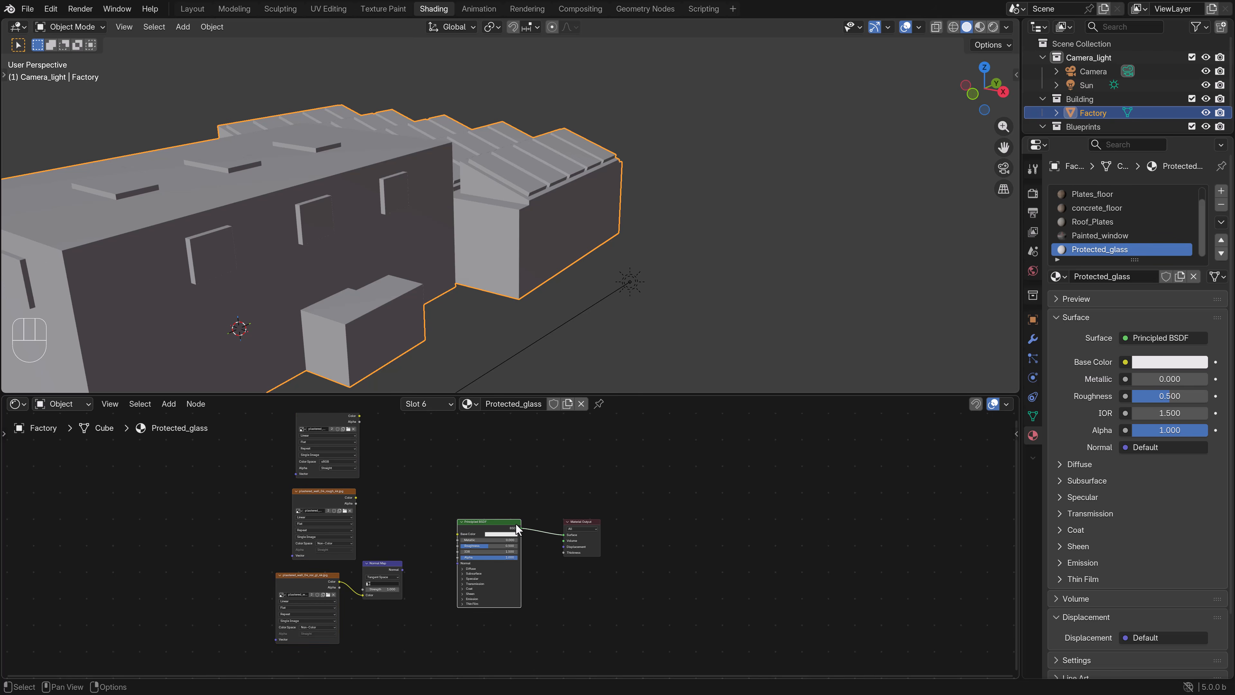
pyautogui.scroll(1, 538, 534)
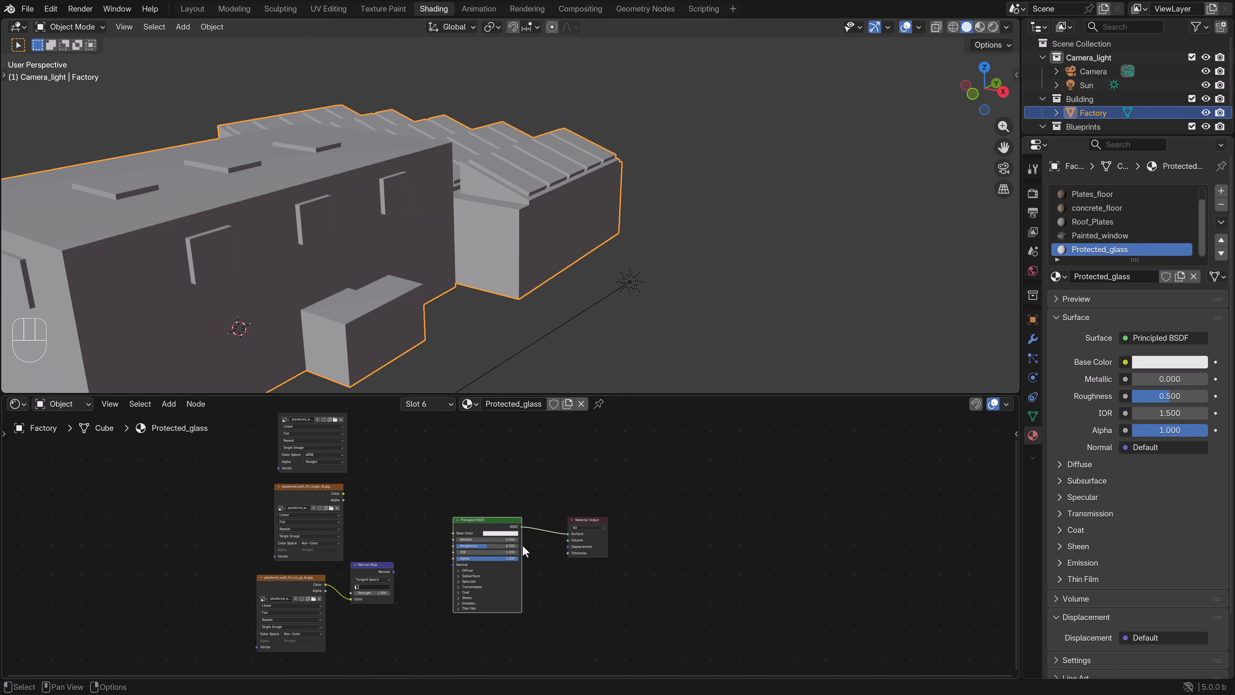
pyautogui.press('Delete')
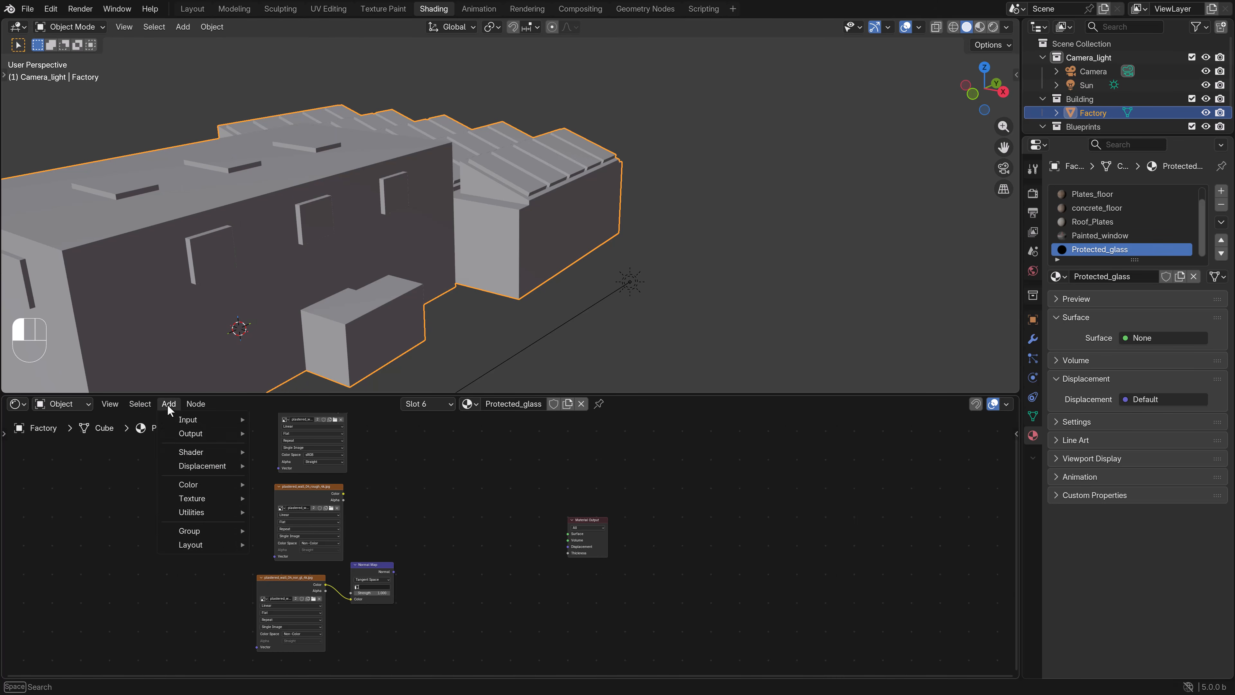
pyautogui.moveTo(190, 457)
pyautogui.click(317, 212)
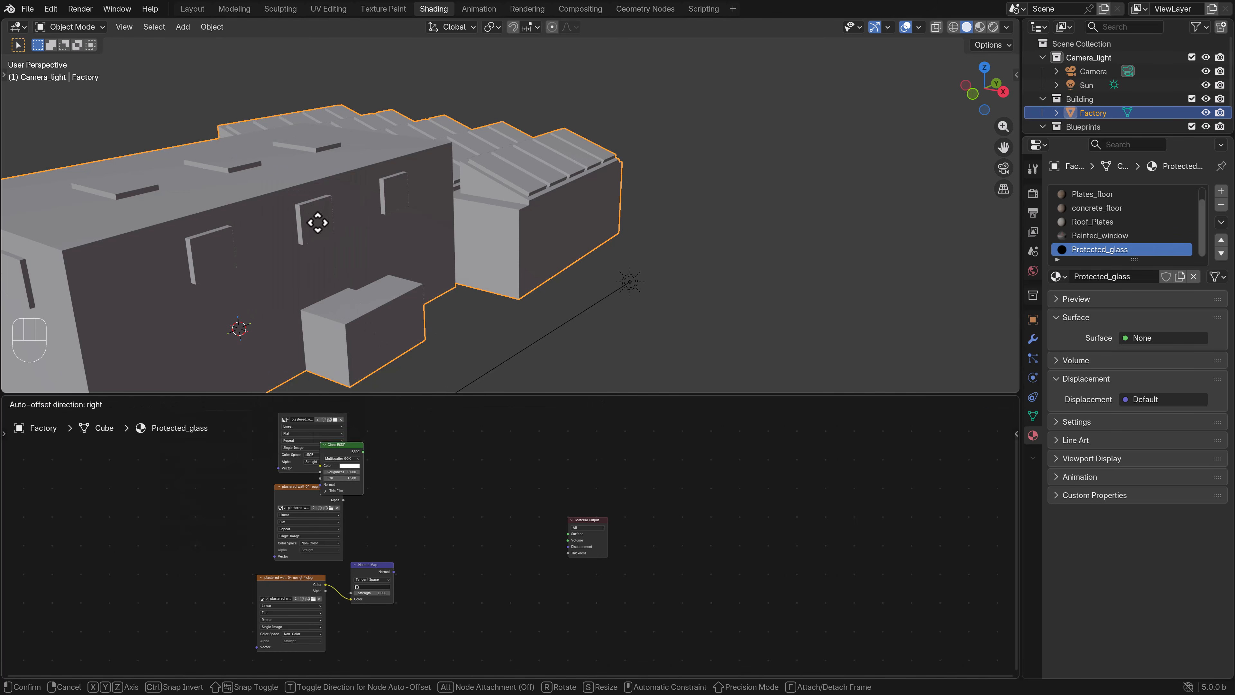
pyautogui.click(474, 634)
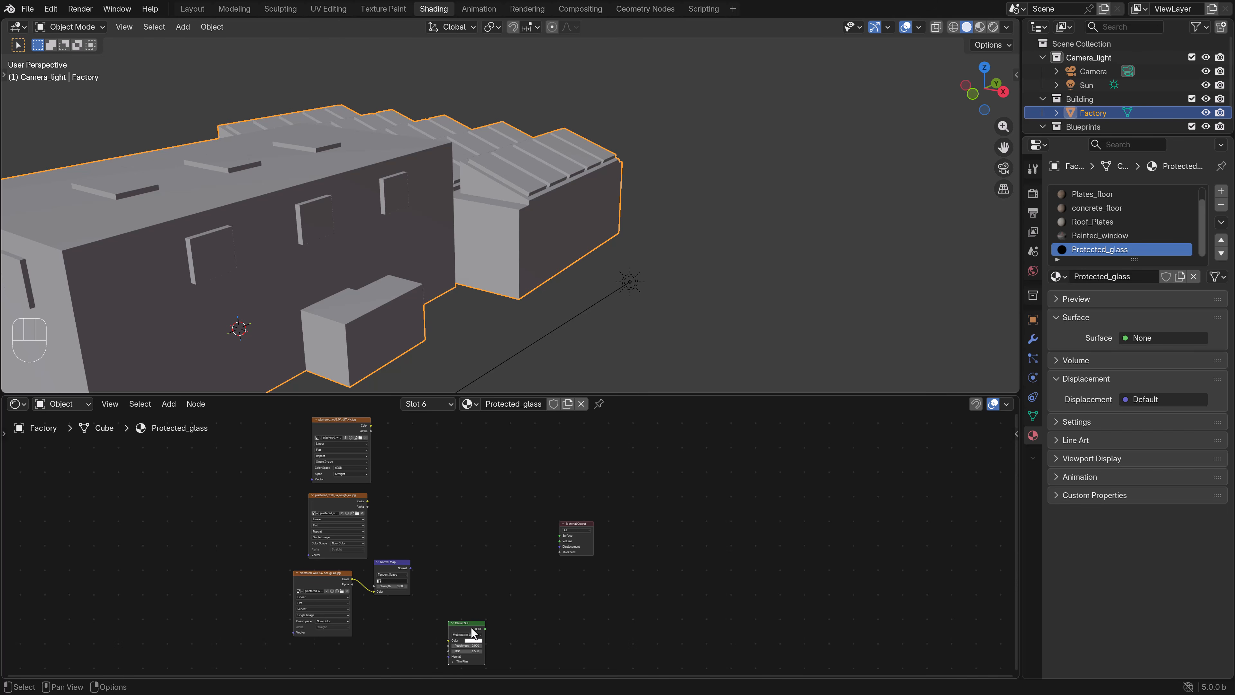
pyautogui.press('g')
pyautogui.click(494, 482)
pyautogui.scroll(2, 455, 508)
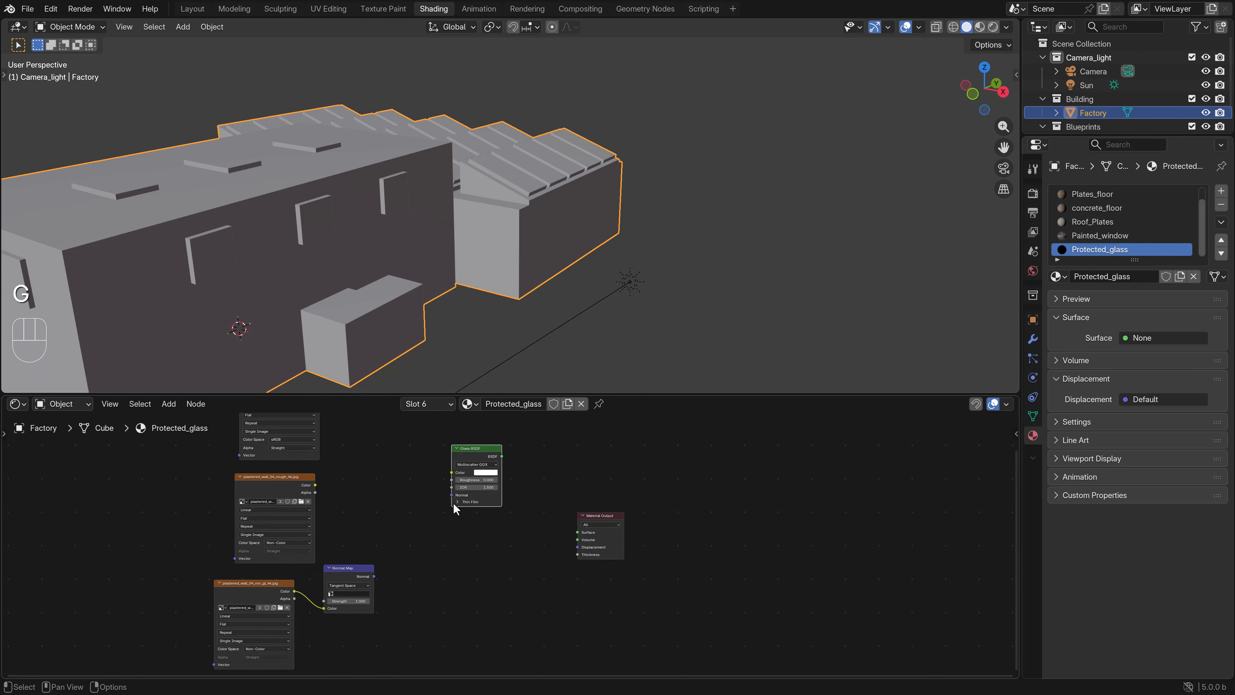
# Step: Load protected_glass_albedo.png into the diffuse image texture node and connect its Color output to the Glass BSDF's Color
pyautogui.moveTo(390, 481); pyautogui.dragTo(386, 561, button='middle')
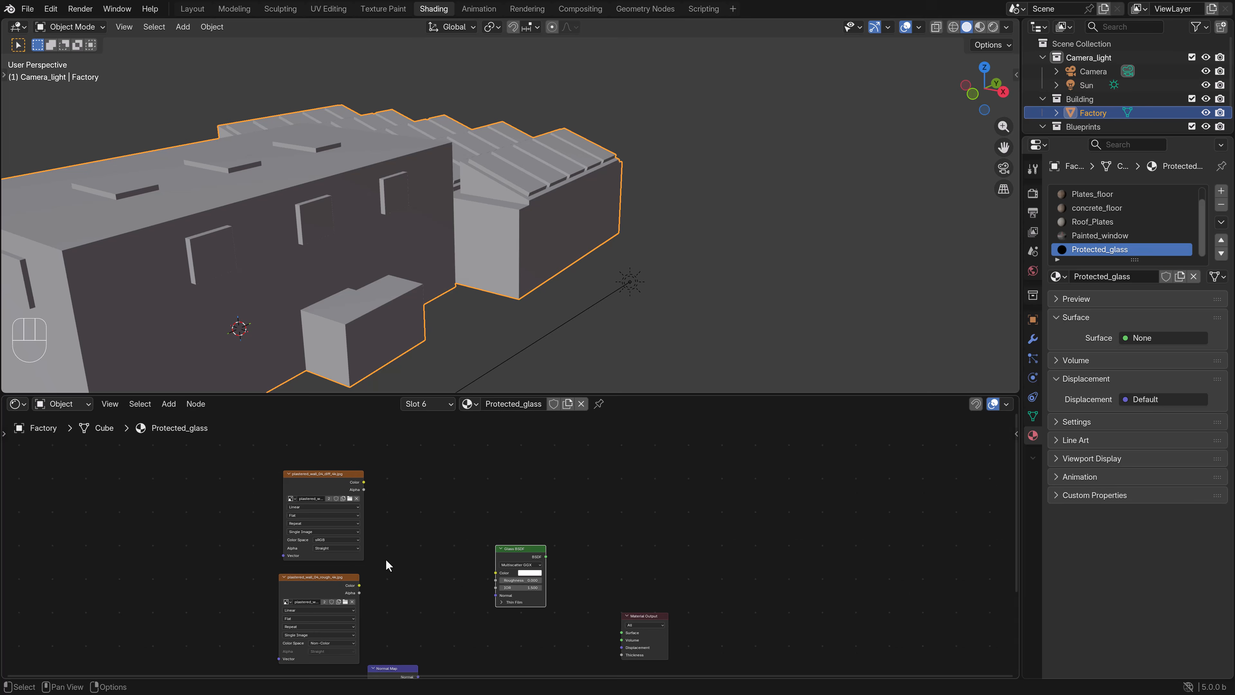
pyautogui.click(349, 497)
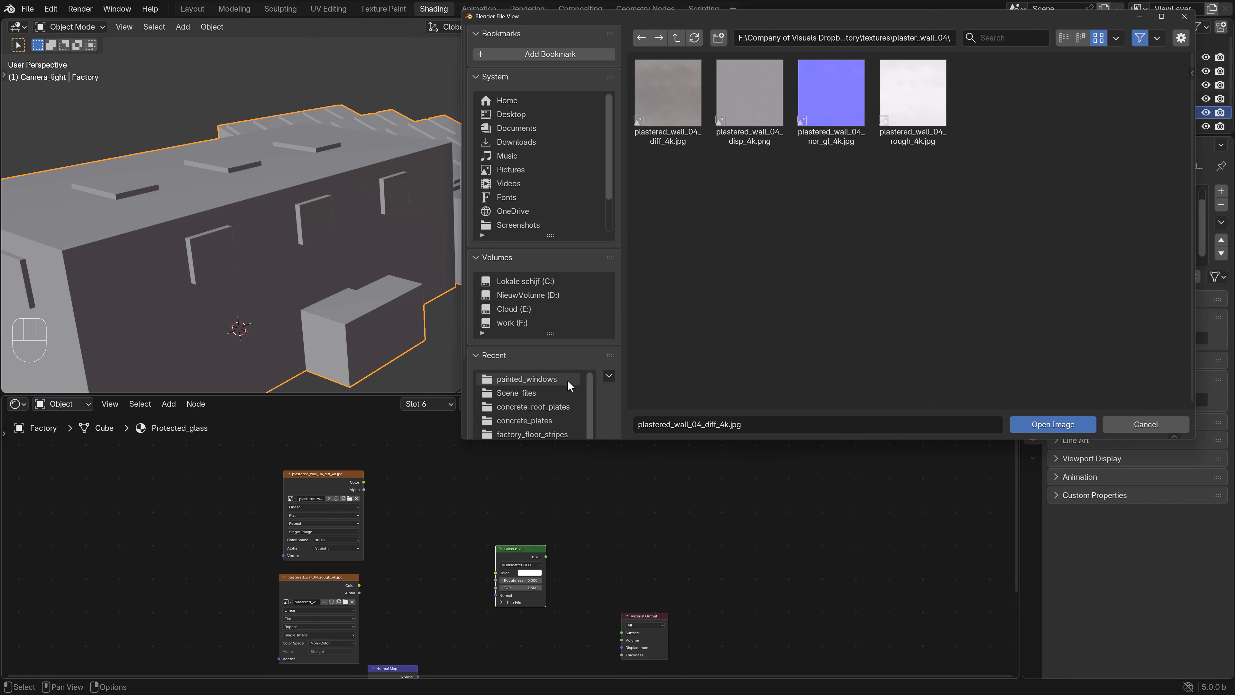
pyautogui.scroll(-2, 556, 394)
pyautogui.click(530, 434)
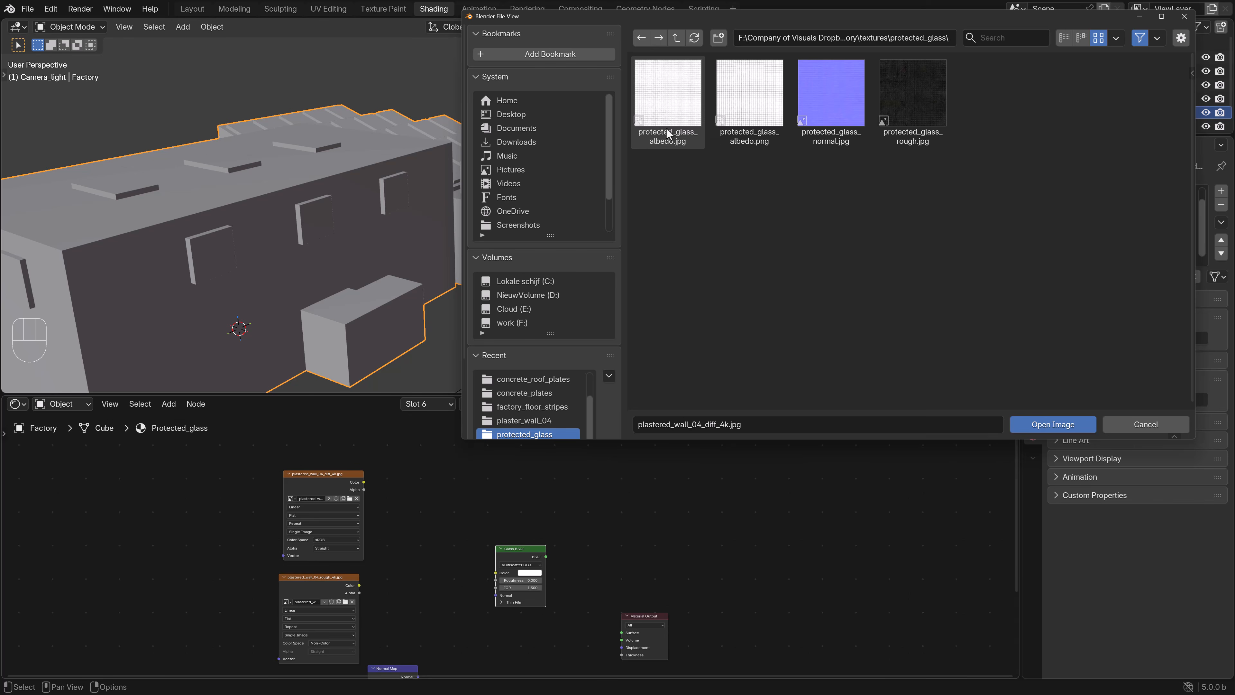
pyautogui.click(747, 123)
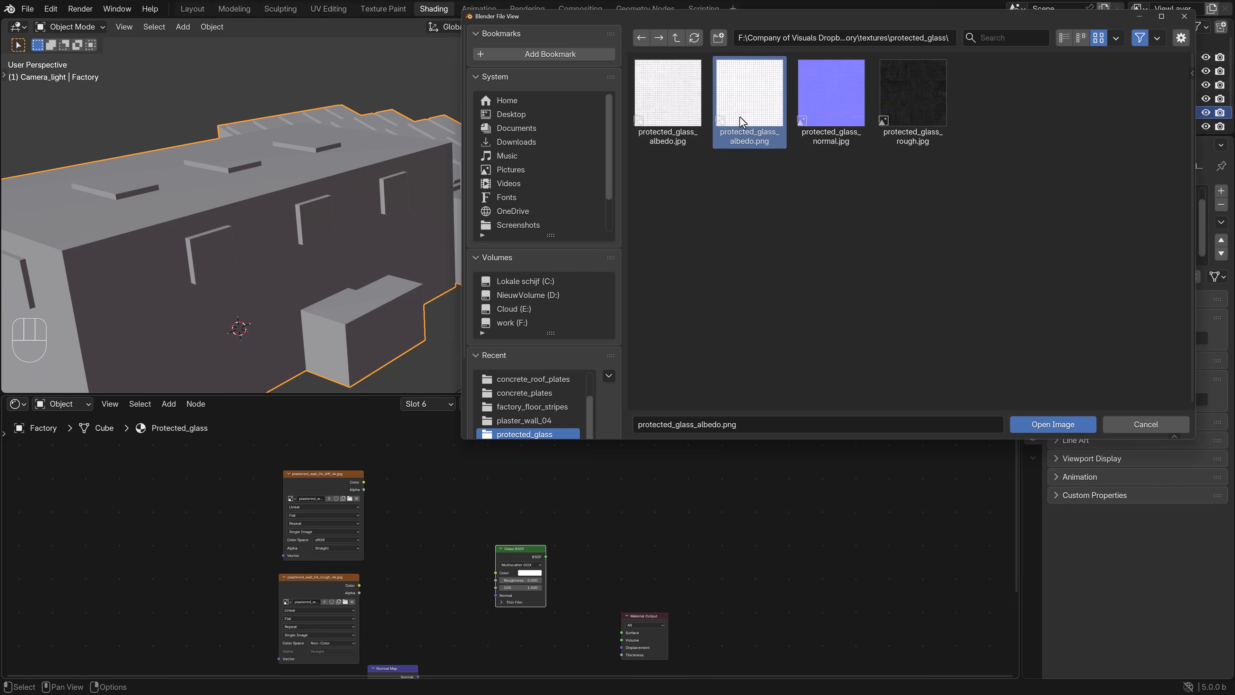
pyautogui.click(1023, 422)
pyautogui.moveTo(364, 482); pyautogui.dragTo(488, 568)
pyautogui.moveTo(423, 581); pyautogui.dragTo(447, 547, button='middle')
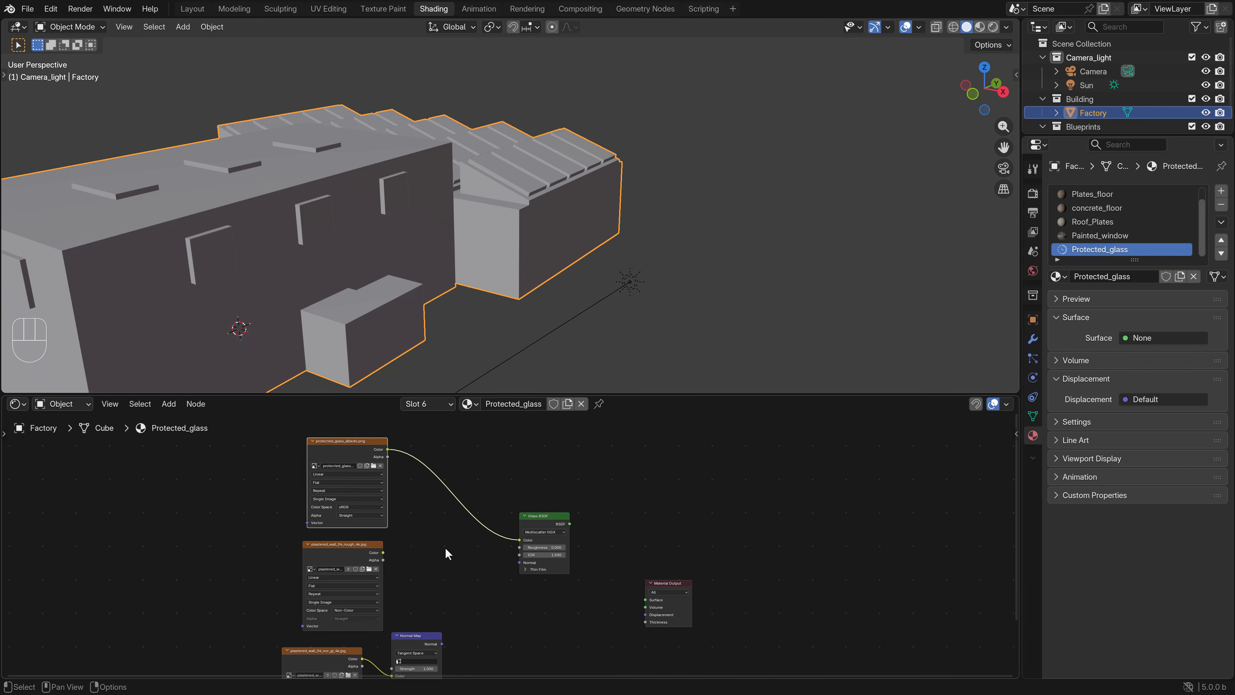
# Step: Load protected_glass_rough.jpg into the roughness image texture node and set its color space to Non-Color
pyautogui.click(369, 569)
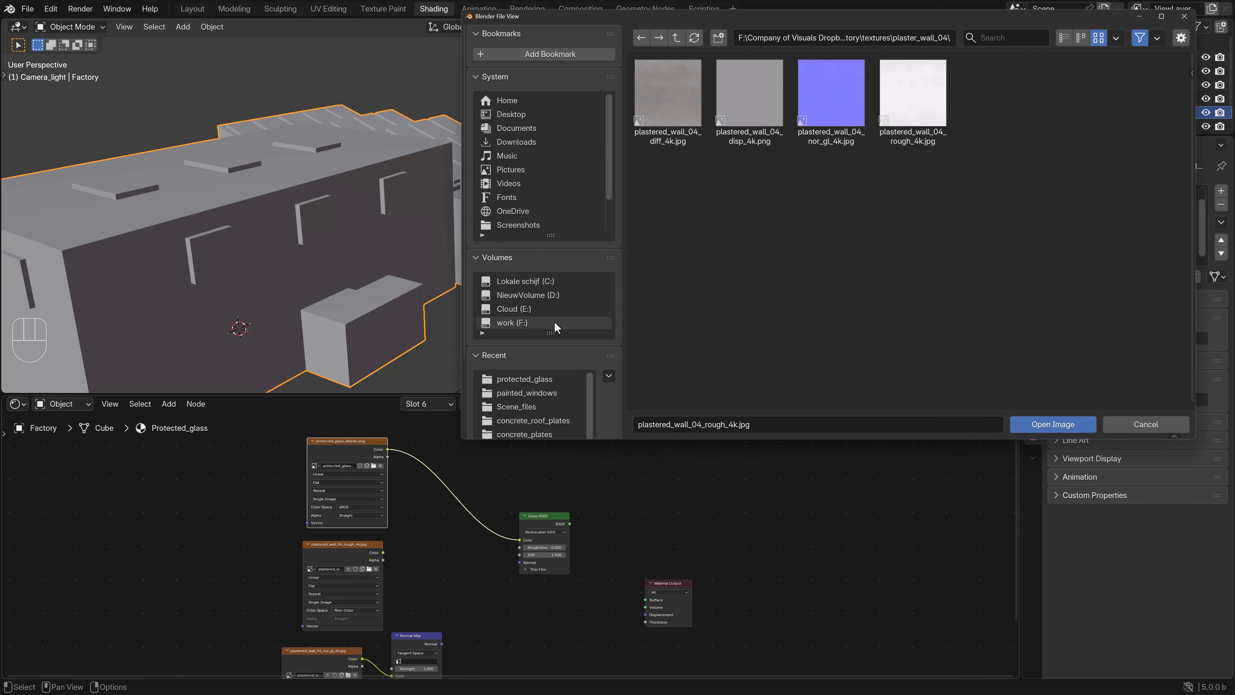
pyautogui.click(534, 379)
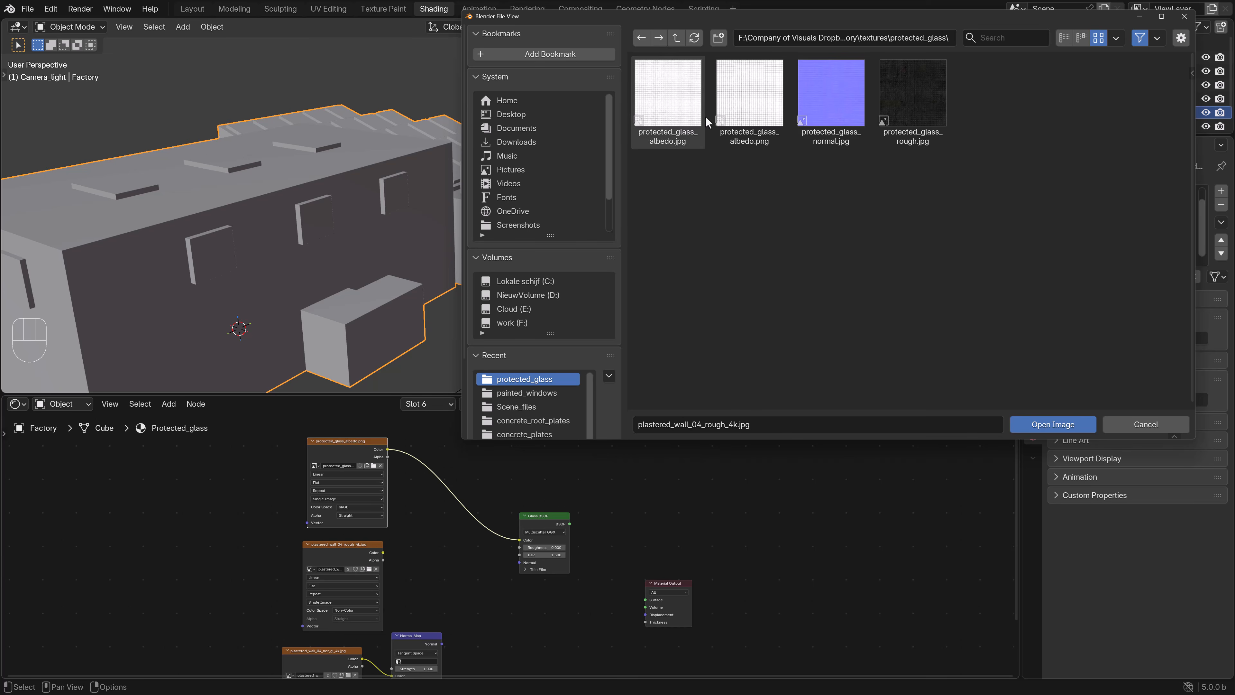
pyautogui.click(912, 113)
pyautogui.doubleClick(913, 113)
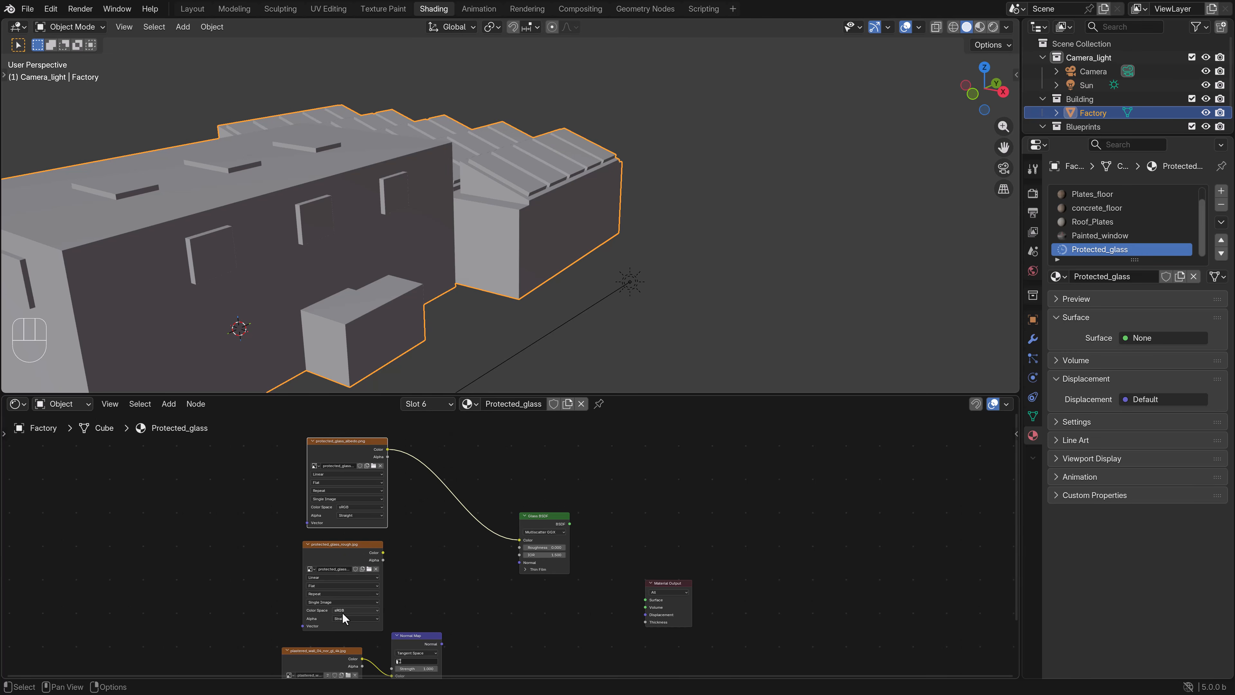
pyautogui.click(344, 610)
pyautogui.click(421, 553)
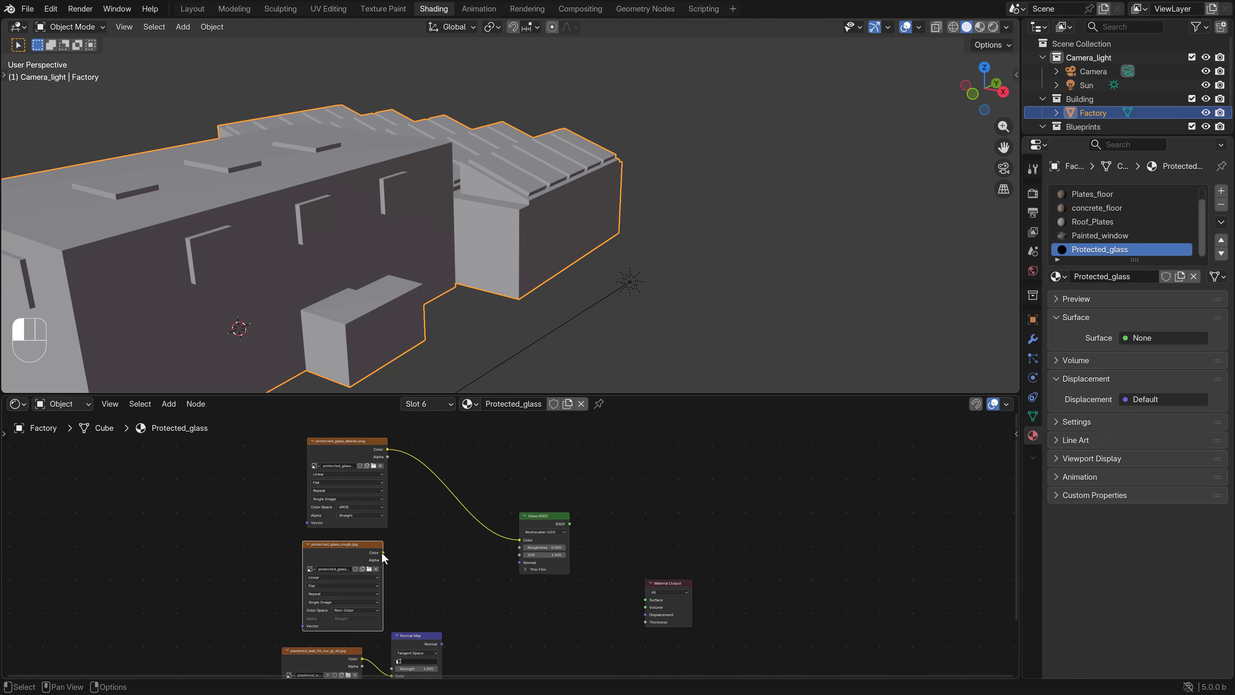
# Step: Connect the roughness texture's Color to the Glass BSDF's Roughness and load protected_glass_normal.jpg as Non-Color into the image node feeding the Normal Map
pyautogui.moveTo(382, 553); pyautogui.dragTo(518, 547)
pyautogui.moveTo(456, 576); pyautogui.dragTo(496, 467, button='middle')
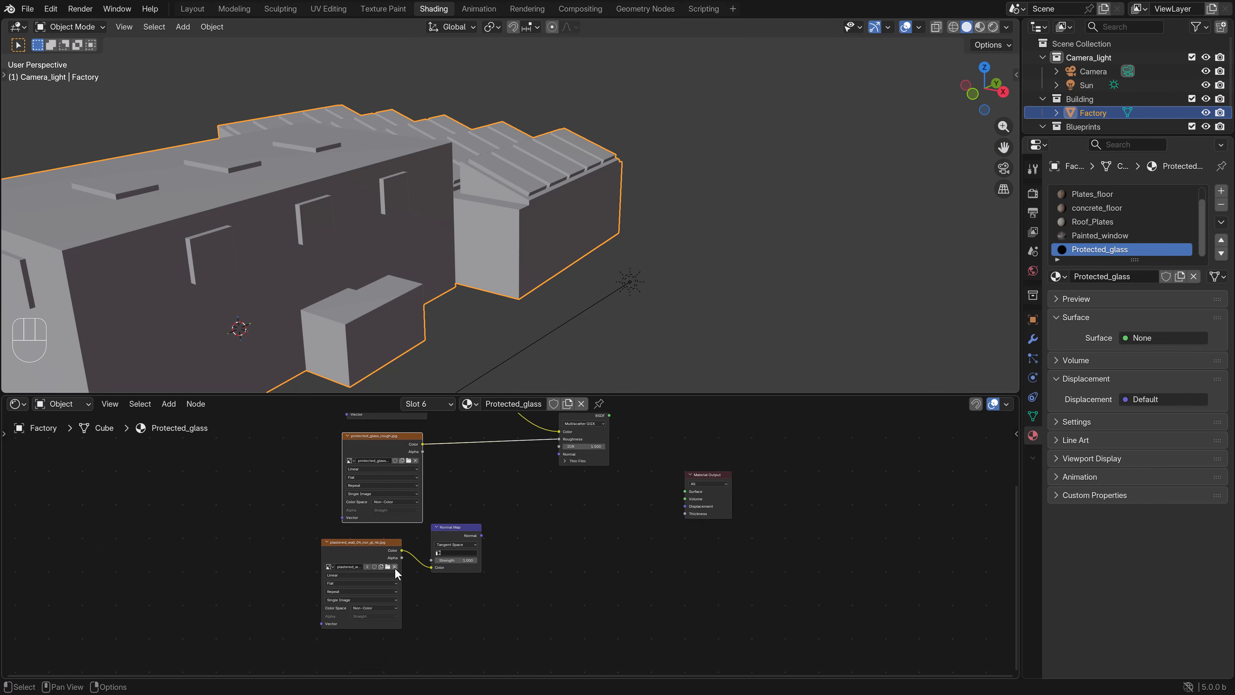
pyautogui.click(348, 675)
pyautogui.click(513, 380)
pyautogui.click(837, 90)
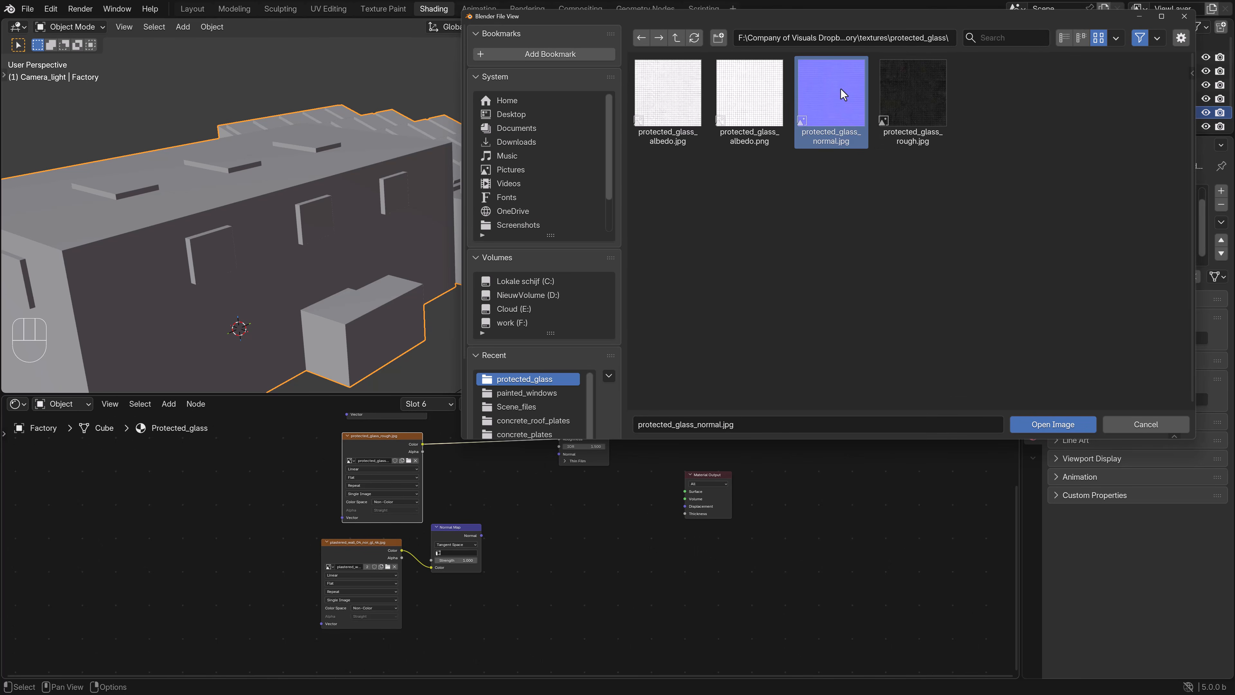
pyautogui.click(1040, 423)
pyautogui.click(362, 607)
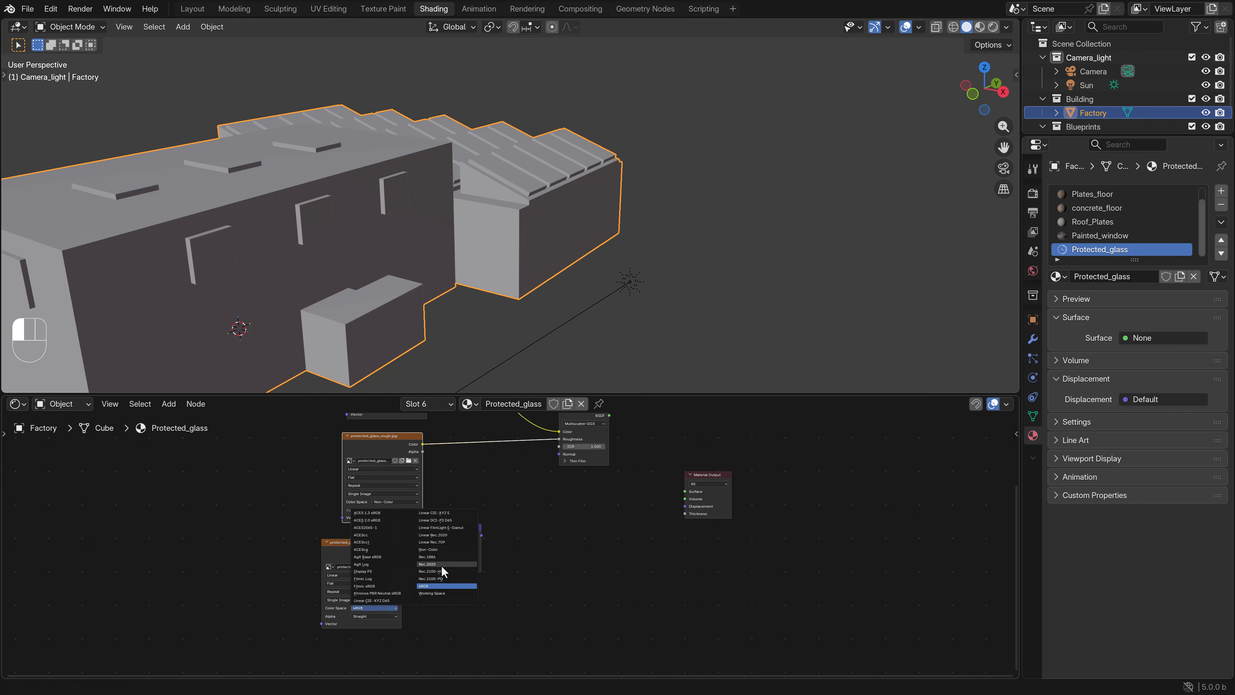
pyautogui.click(435, 550)
# Step: Connect the Normal Map to the Glass BSDF's Normal input and the Glass BSDF output to the Material Output's Surface
pyautogui.moveTo(481, 535); pyautogui.dragTo(559, 454)
pyautogui.hscroll(-4, 590, 474)
pyautogui.moveTo(554, 548); pyautogui.dragTo(560, 519)
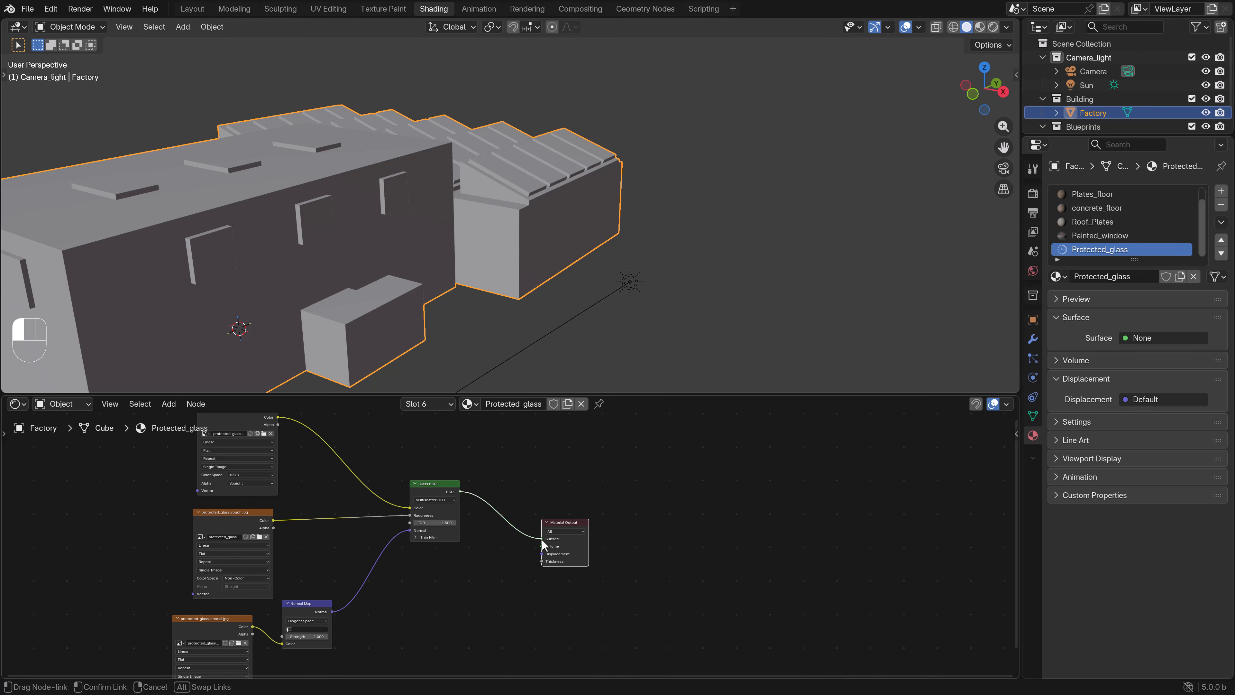
pyautogui.moveTo(543, 545); pyautogui.dragTo(543, 540)
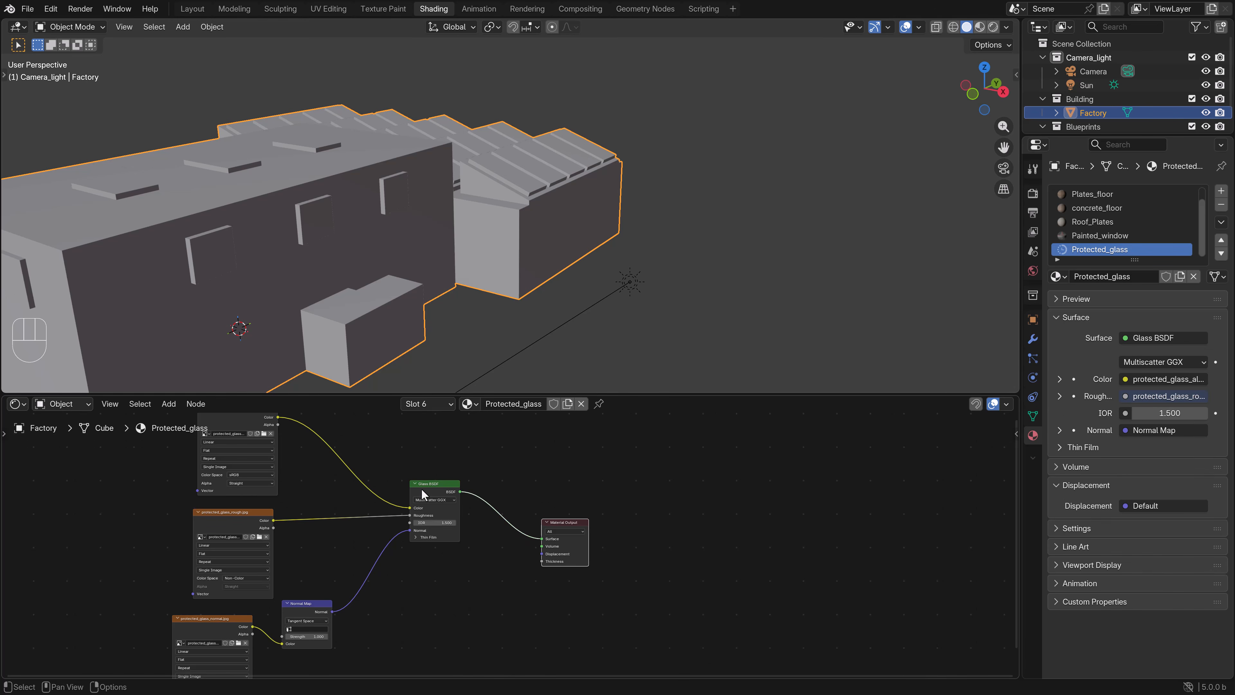
# Step: Examine the protected glass on the narrow windows through the camera in Rendered shading, then return to Solid shading
pyautogui.press('KP_0')
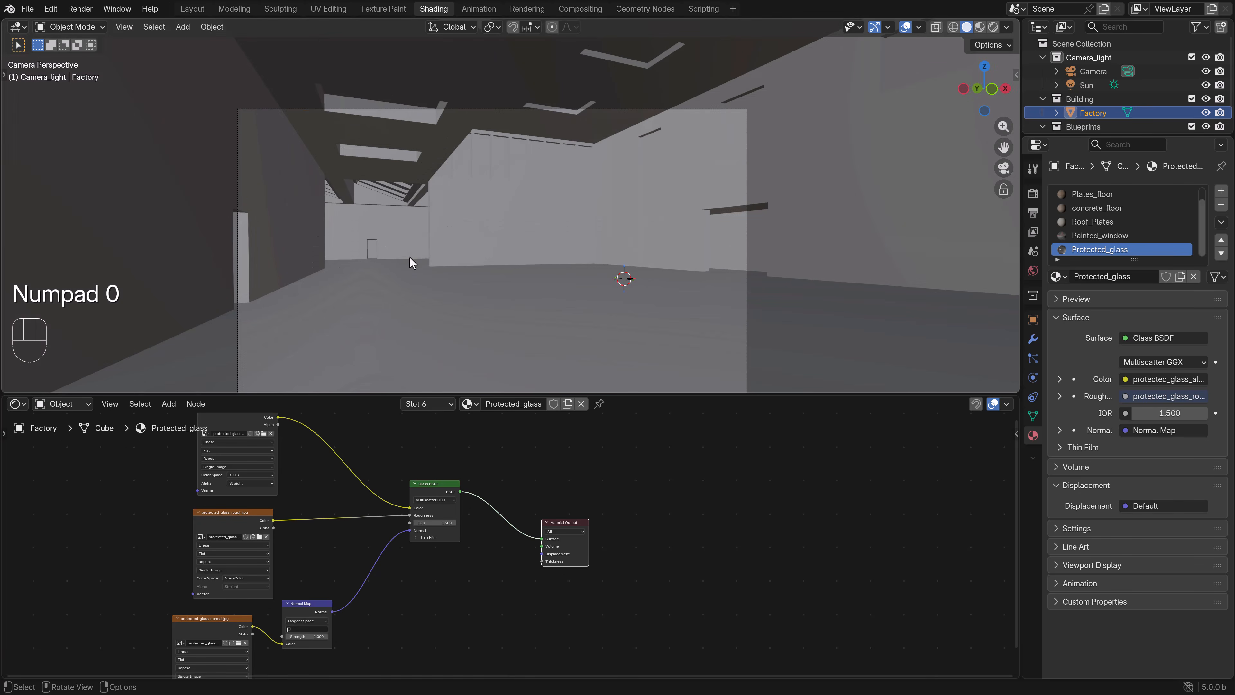
pyautogui.press('z')
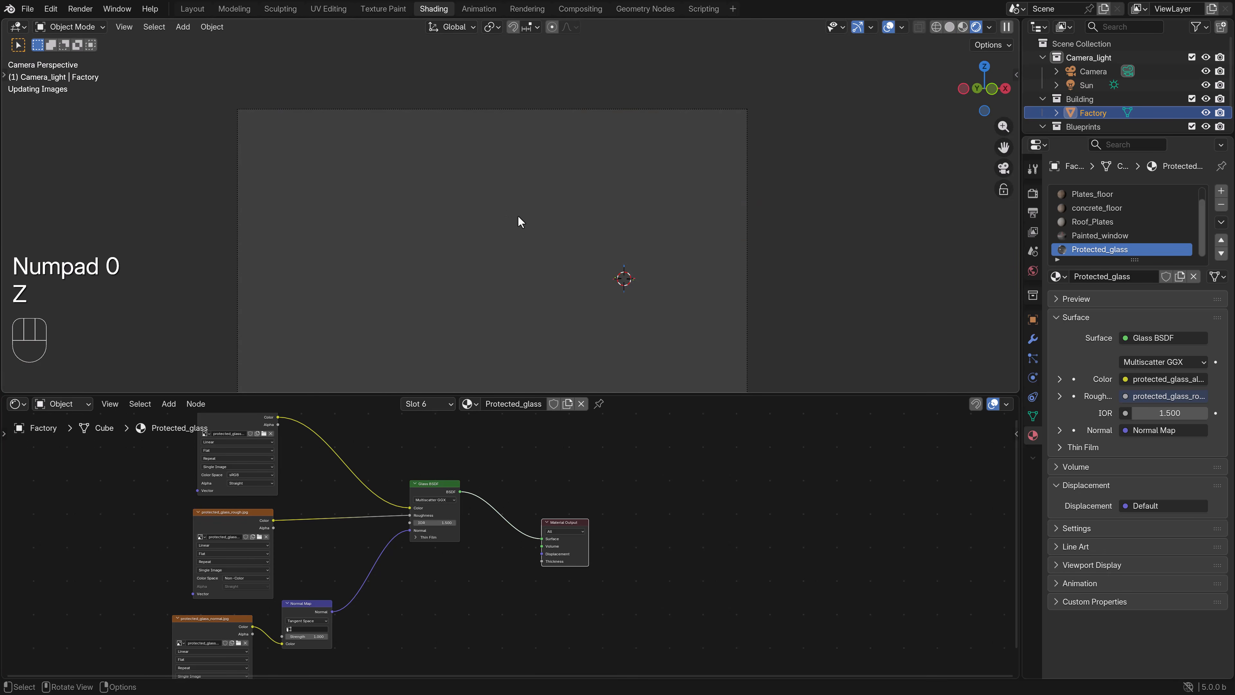
pyautogui.scroll(5, 486, 162)
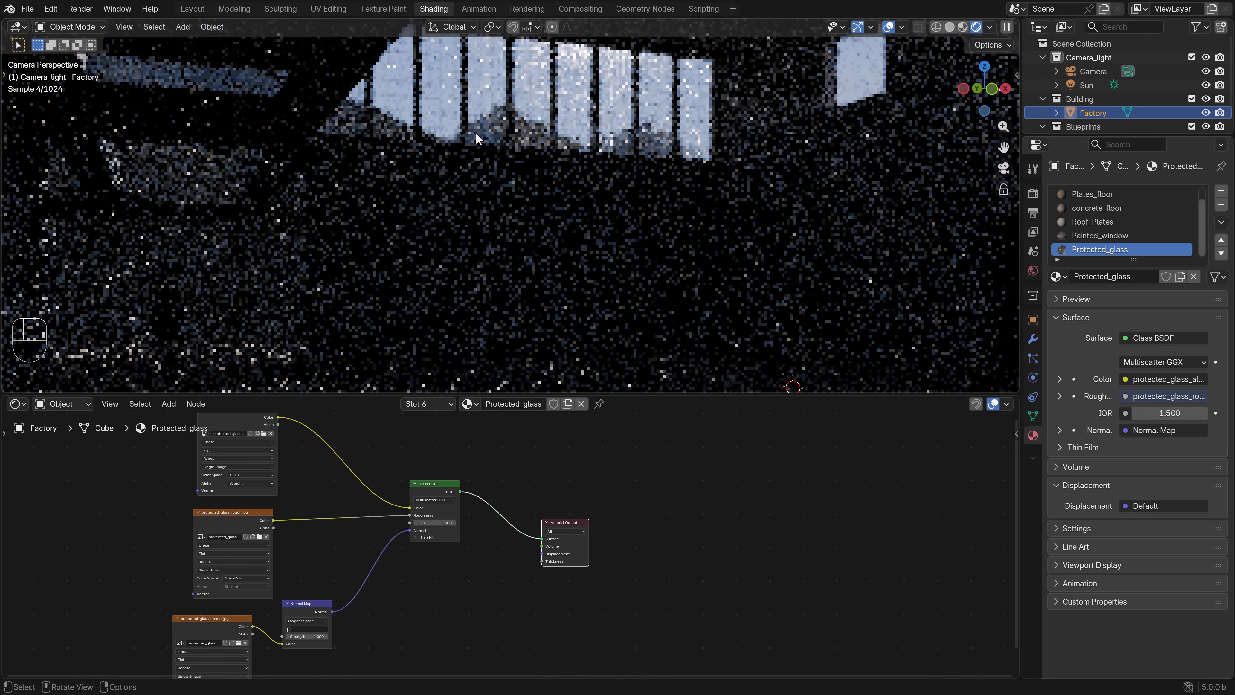
pyautogui.keyDown('shift'); pyautogui.moveTo(525, 155); pyautogui.dragTo(510, 298, button='middle'); pyautogui.keyUp('shift')
pyautogui.scroll(10, 510, 295)
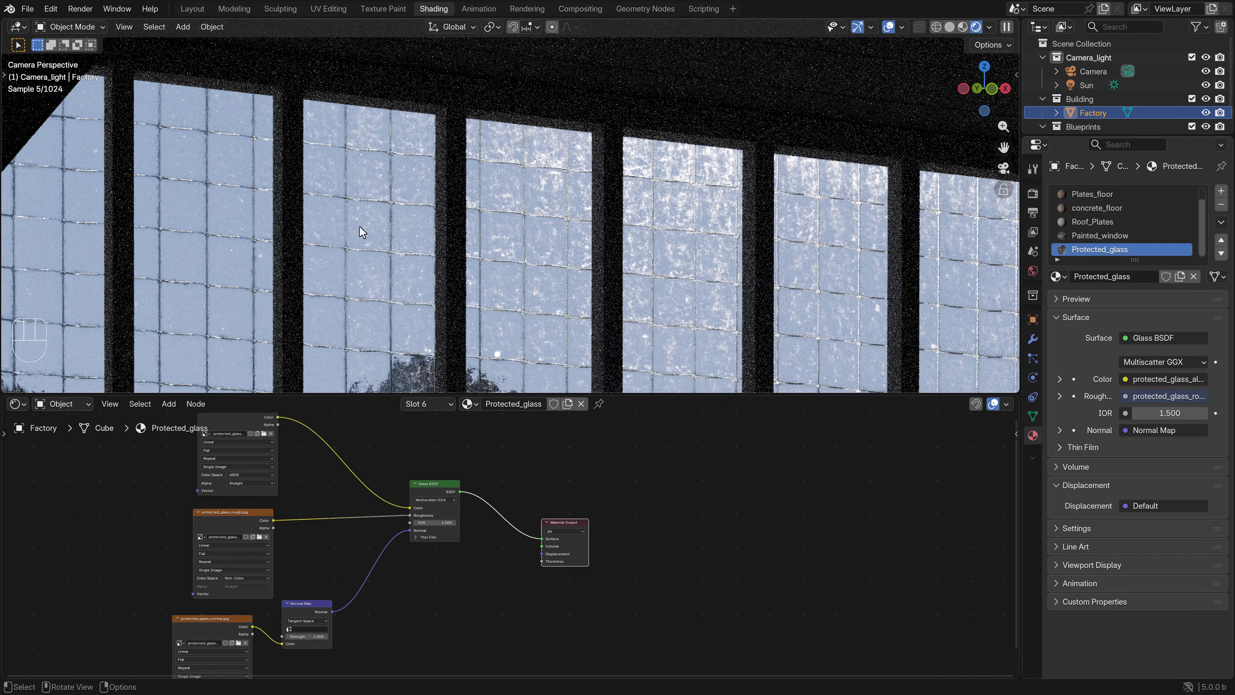
pyautogui.scroll(-2, 499, 225)
pyautogui.press('z')
pyautogui.scroll(-5, 623, 224)
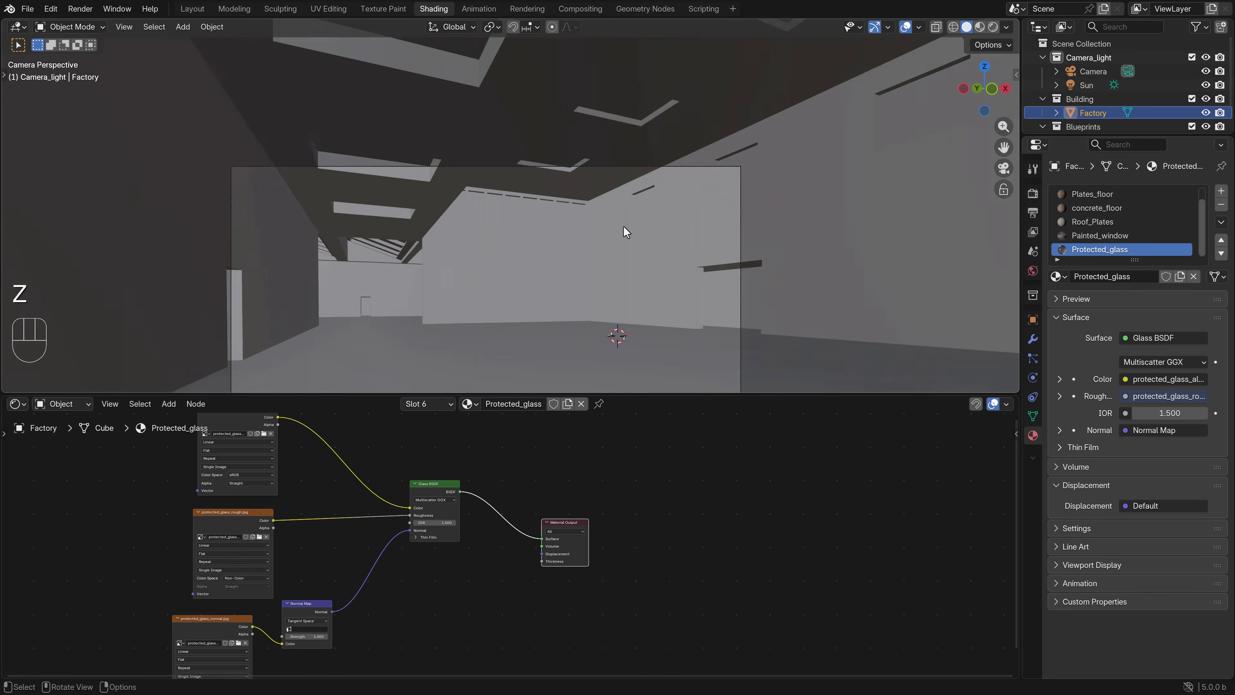
# Step: Open the Factory mesh for UV editing and scale the selected glass faces' UVs up by about 1.6
pyautogui.press('Tab')
pyautogui.click(325, 11)
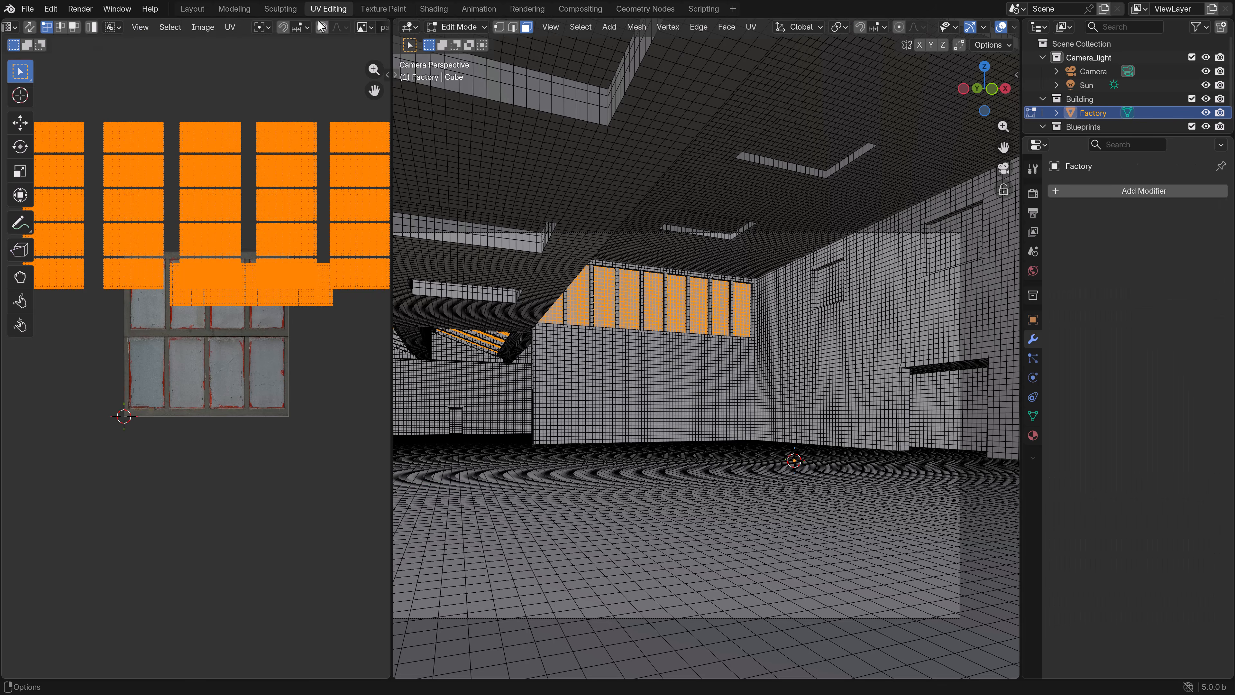
pyautogui.press('r')
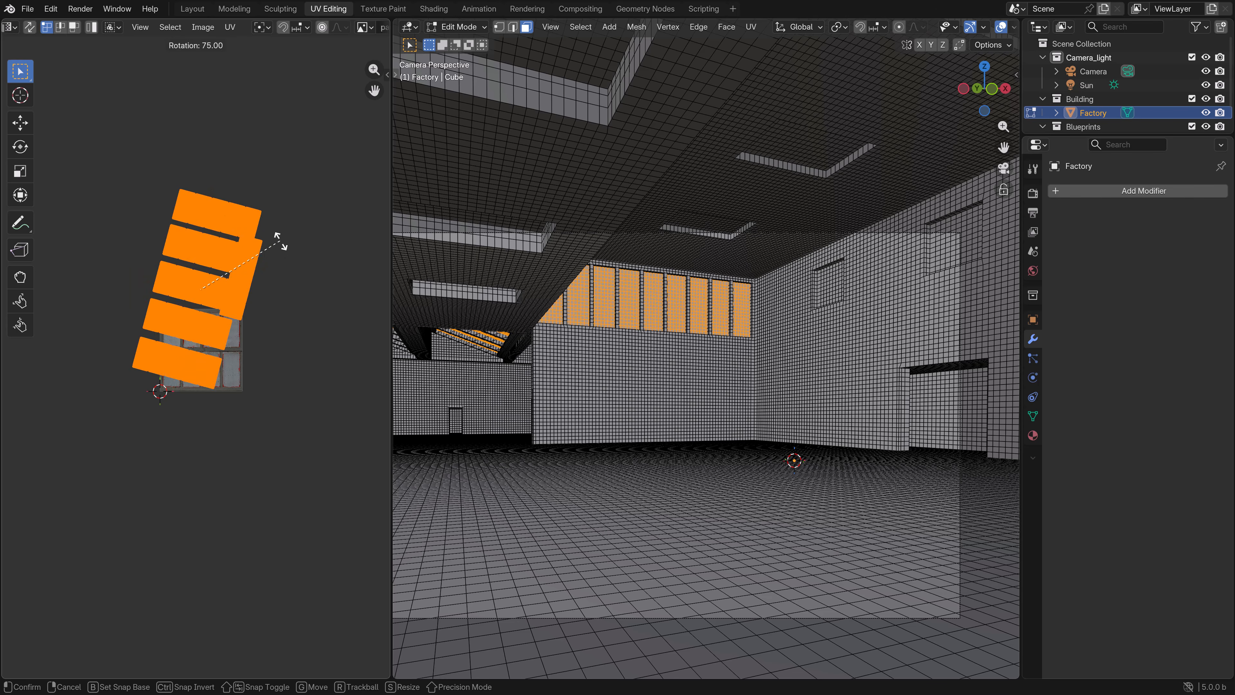
pyautogui.scroll(5, 267, 224)
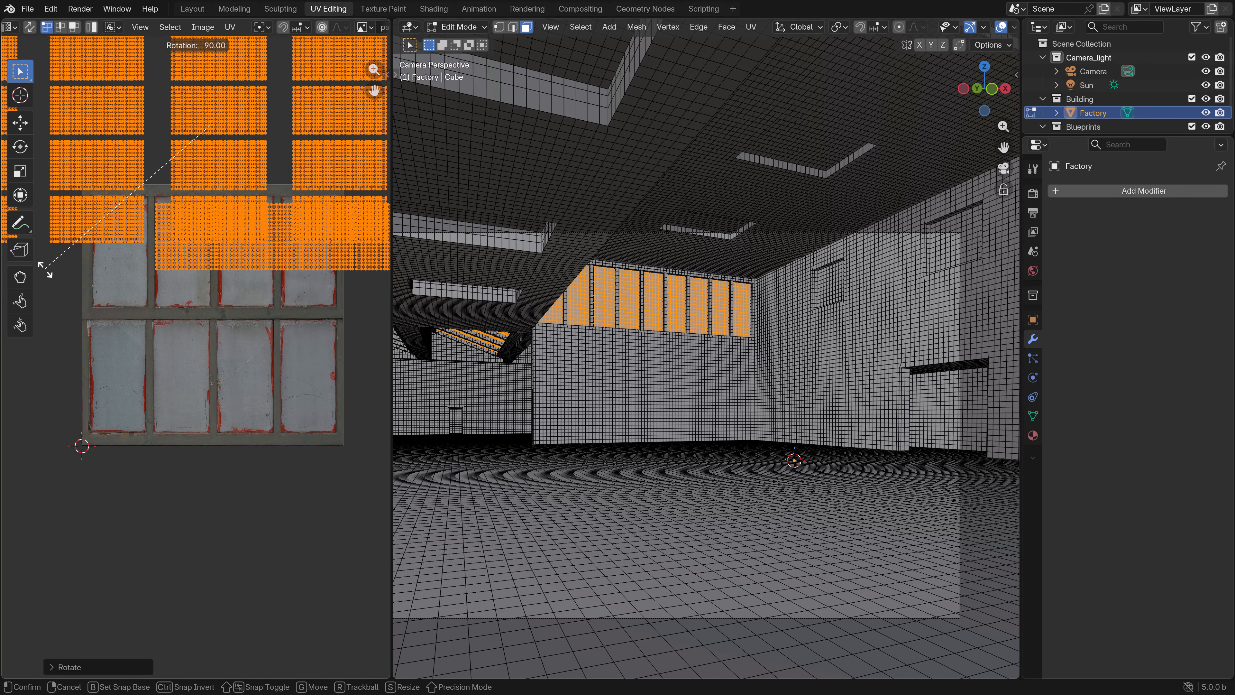
pyautogui.scroll(-3, 141, 276)
pyautogui.press('s')
pyautogui.rightClick(159, 282)
pyautogui.press('s')
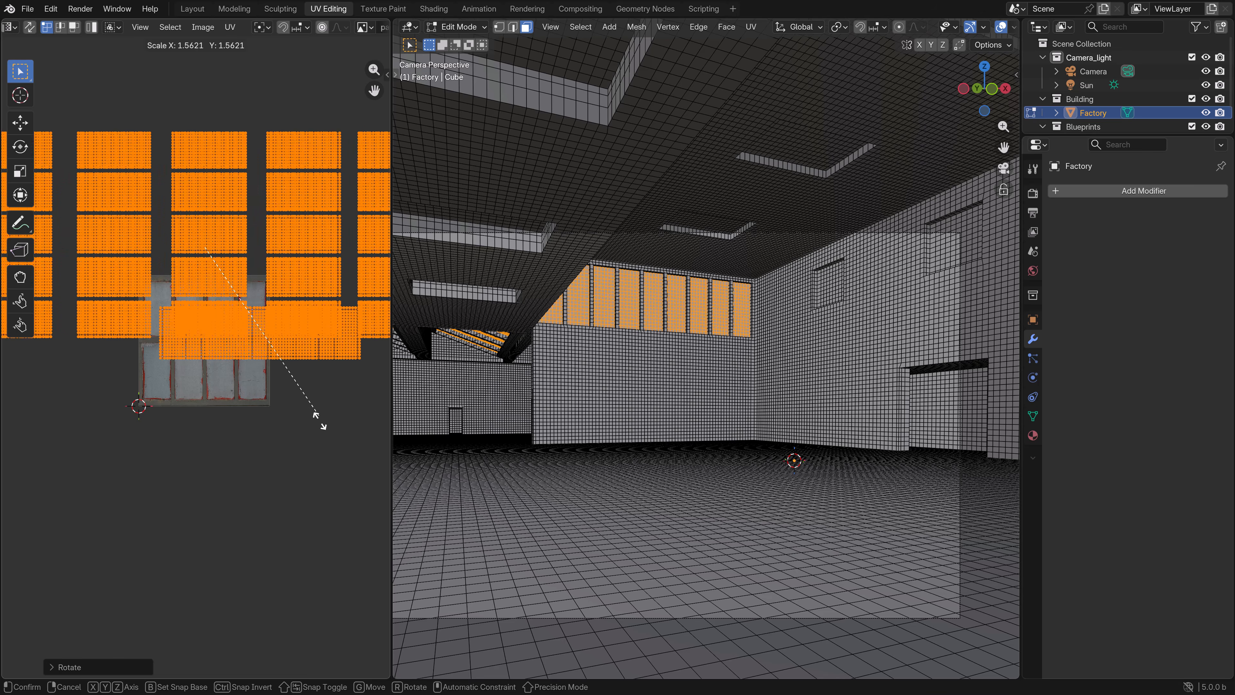
pyautogui.click(323, 431)
# Step: Show the narrow windows in Material Preview shading and scale the glass UVs up by about 2.56
pyautogui.scroll(5, 684, 284)
pyautogui.press('z')
pyautogui.click(656, 363)
pyautogui.keyDown('shift'); pyautogui.moveTo(568, 231); pyautogui.dragTo(630, 325, button='middle'); pyautogui.keyUp('shift')
pyautogui.scroll(4, 632, 365)
pyautogui.scroll(2, 618, 383)
pyautogui.scroll(-2, 460, 364)
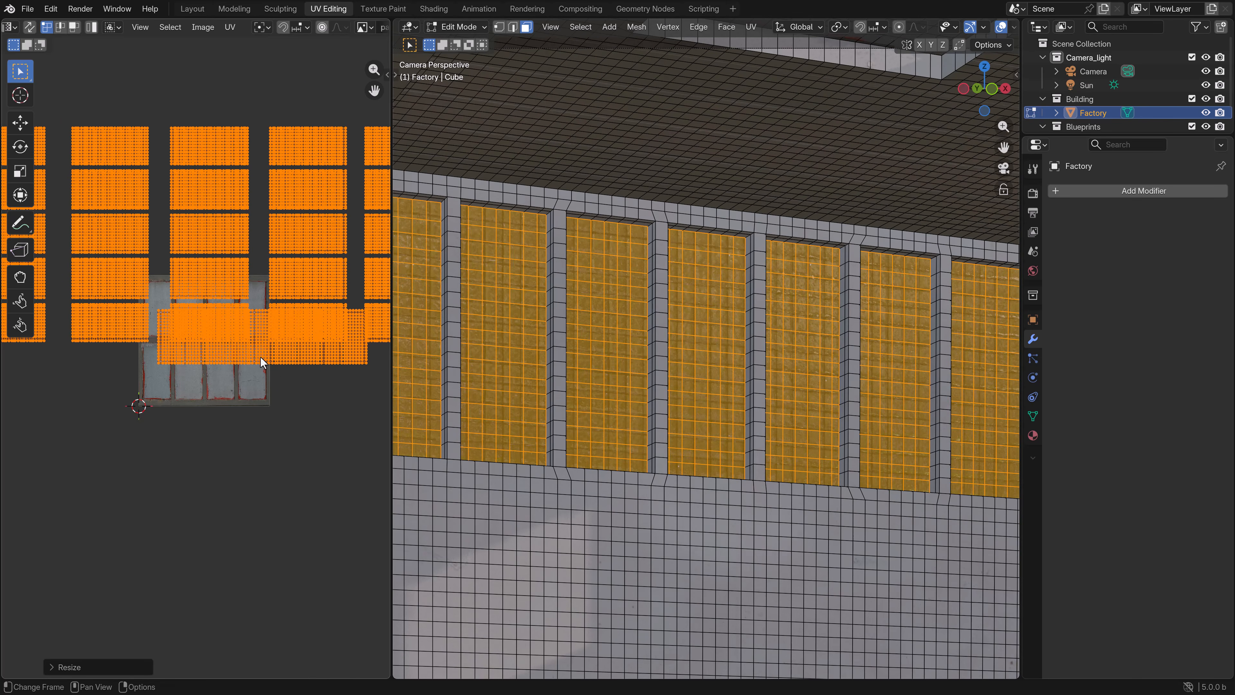
pyautogui.press('s')
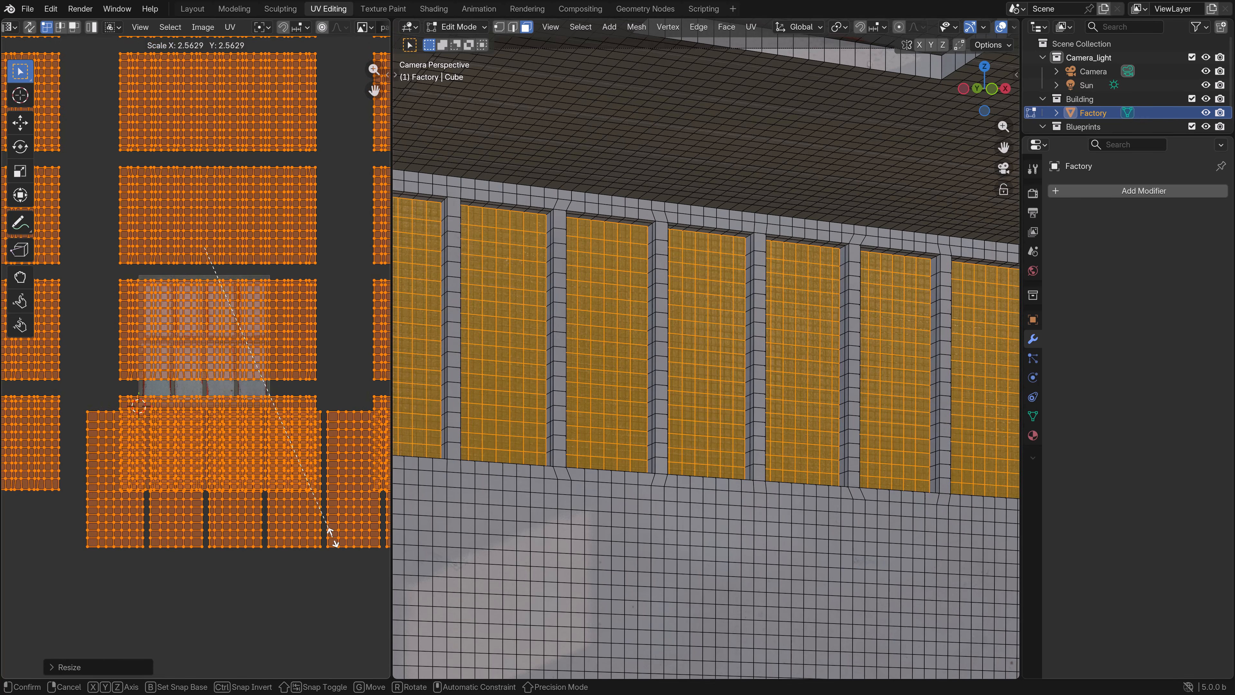
pyautogui.click(332, 539)
# Step: Scale the glass UVs up slightly more and return to Object Mode
pyautogui.press('Tab')
pyautogui.press('Tab')
pyautogui.press('s')
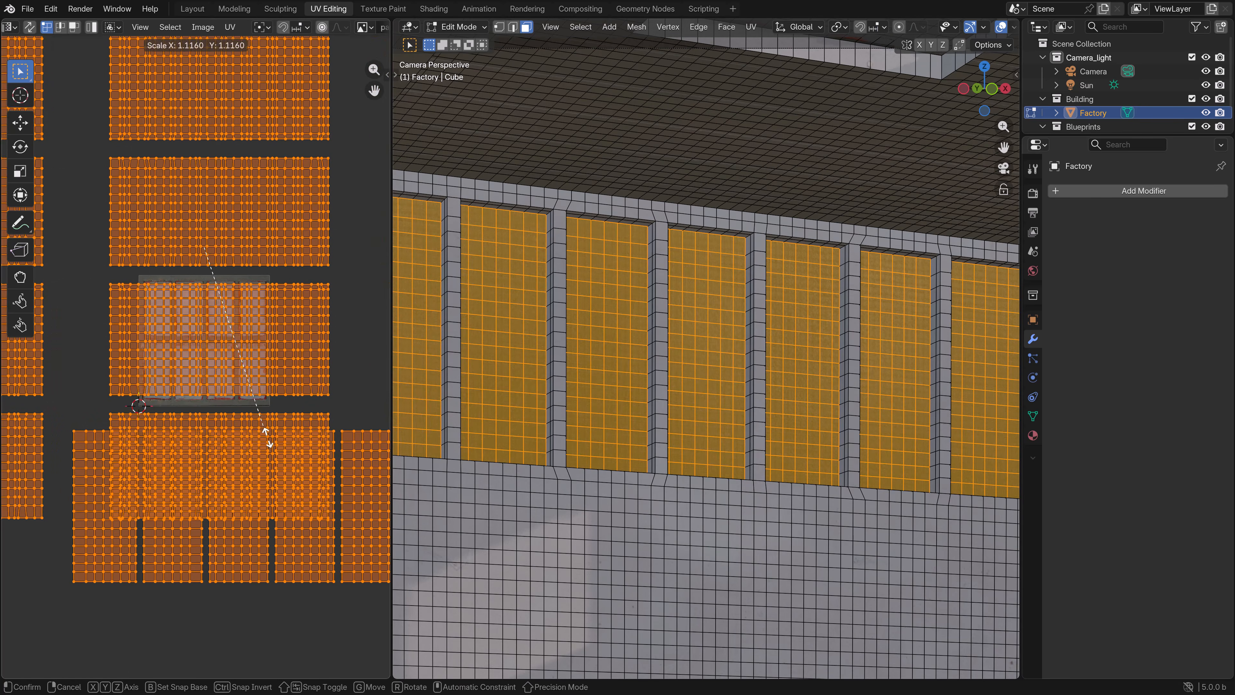
pyautogui.click(315, 444)
pyautogui.press('Tab')
# Step: Examine the glass texture's tiling and the interior lighting through the camera in Material Preview and Rendered shading, then return to Solid shading
pyautogui.scroll(-4, 545, 400)
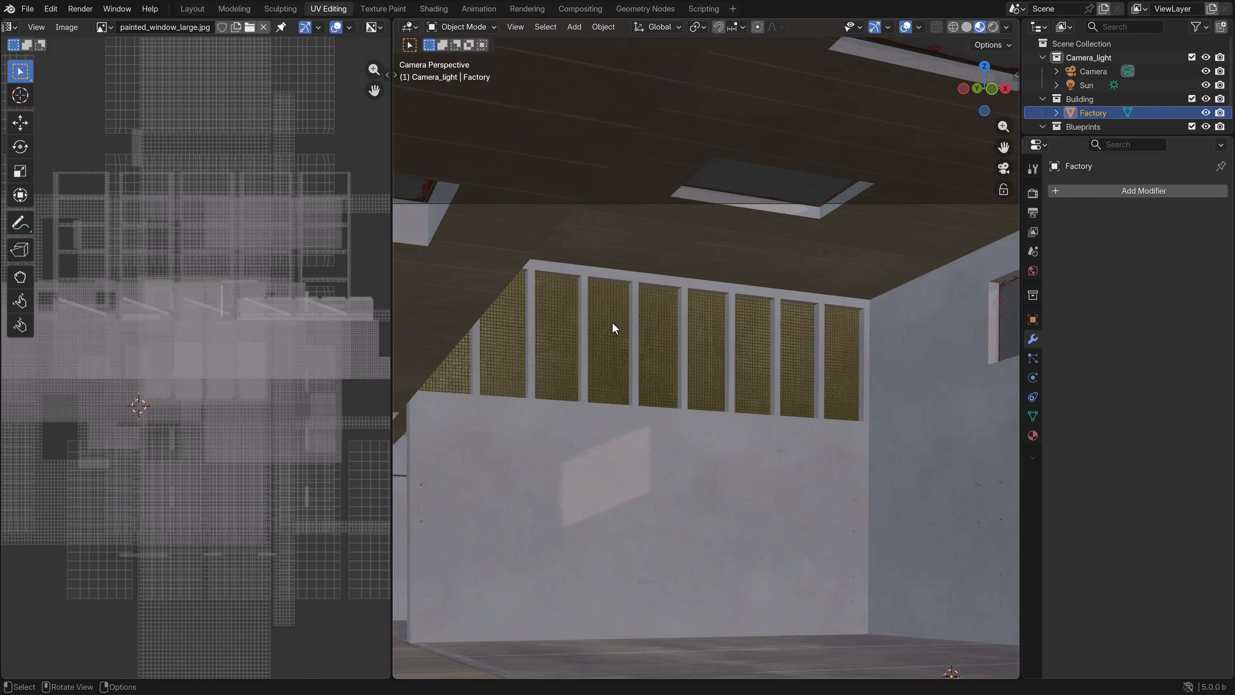
pyautogui.scroll(11, 603, 376)
pyautogui.moveTo(538, 251); pyautogui.dragTo(676, 254, button='middle')
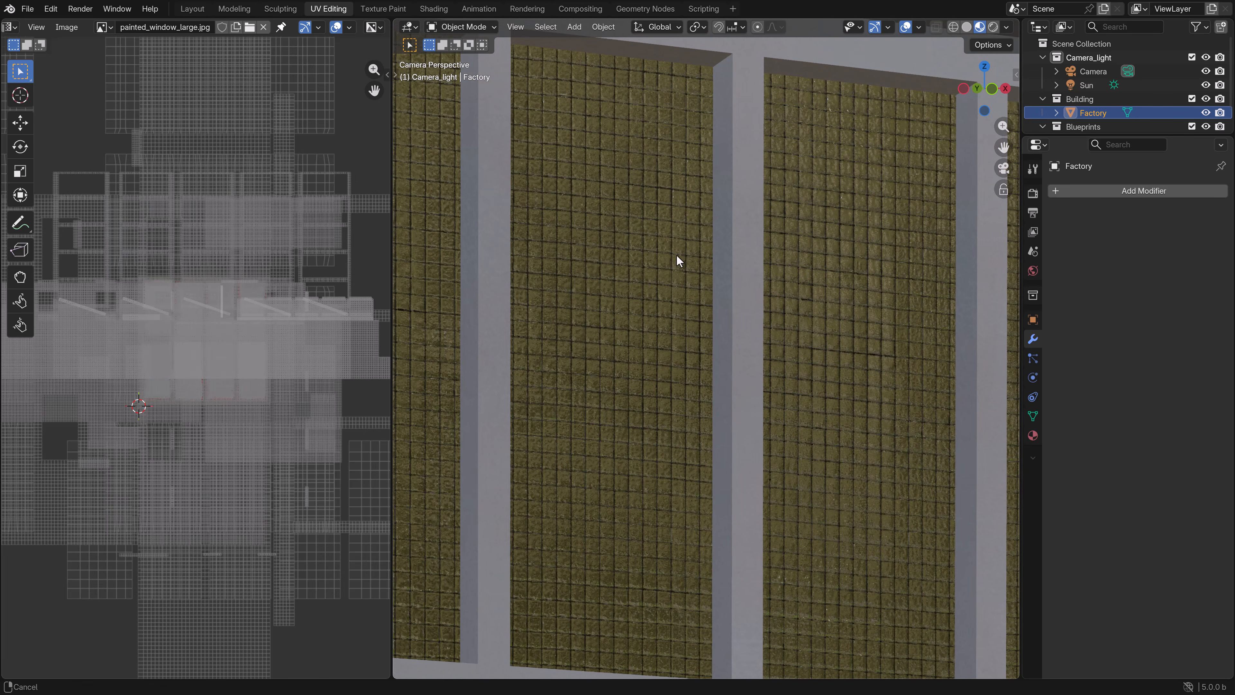
pyautogui.scroll(-12, 637, 322)
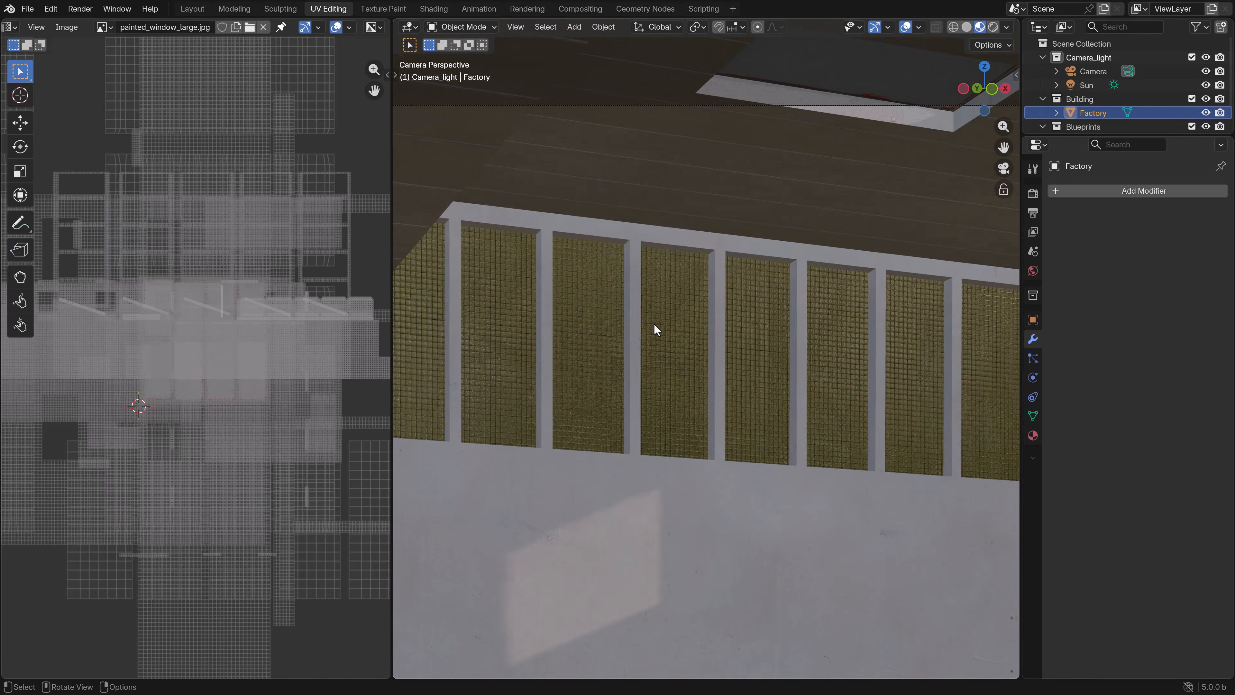
pyautogui.keyDown('shift'); pyautogui.moveTo(573, 396); pyautogui.dragTo(628, 364, button='middle'); pyautogui.keyUp('shift')
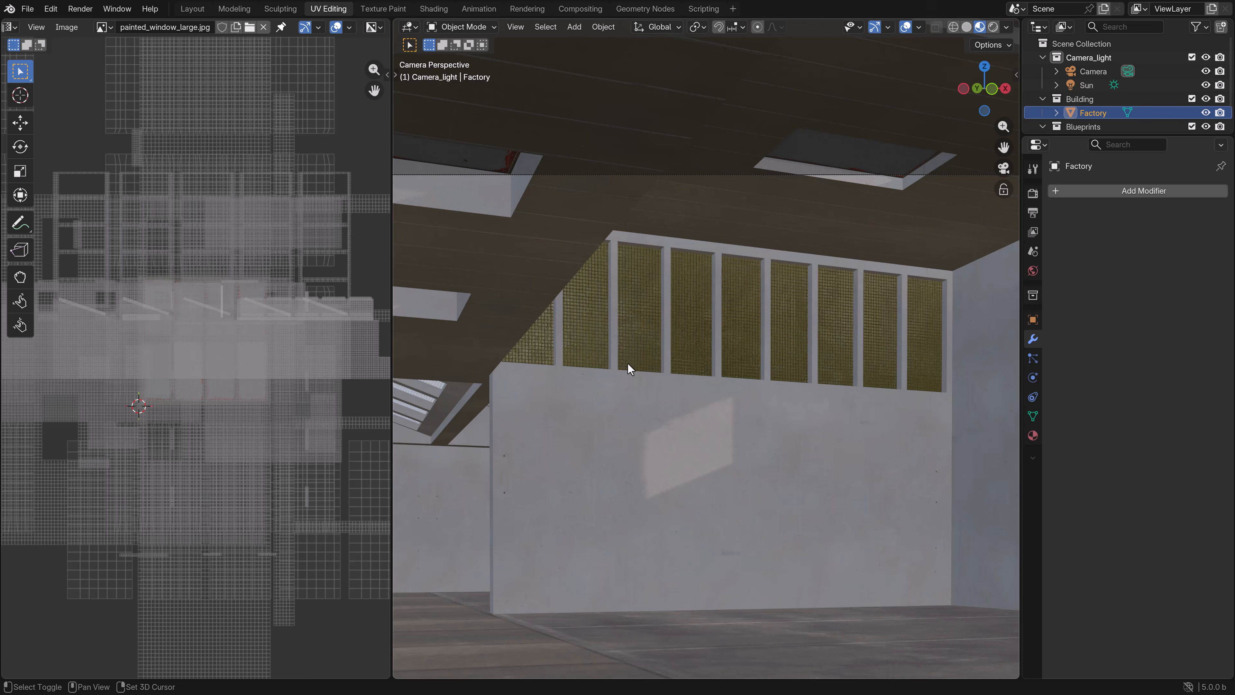
pyautogui.scroll(-5, 629, 379)
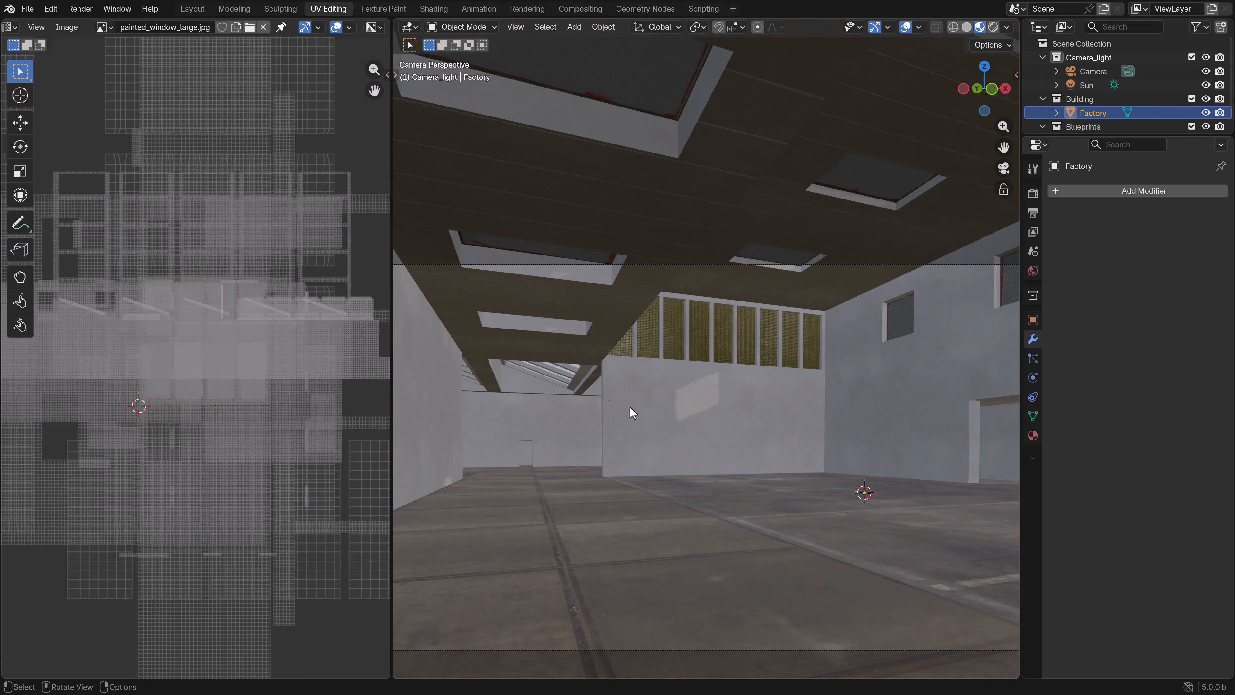
pyautogui.press('z')
pyautogui.click(709, 426)
pyautogui.press('z')
pyautogui.click(692, 396)
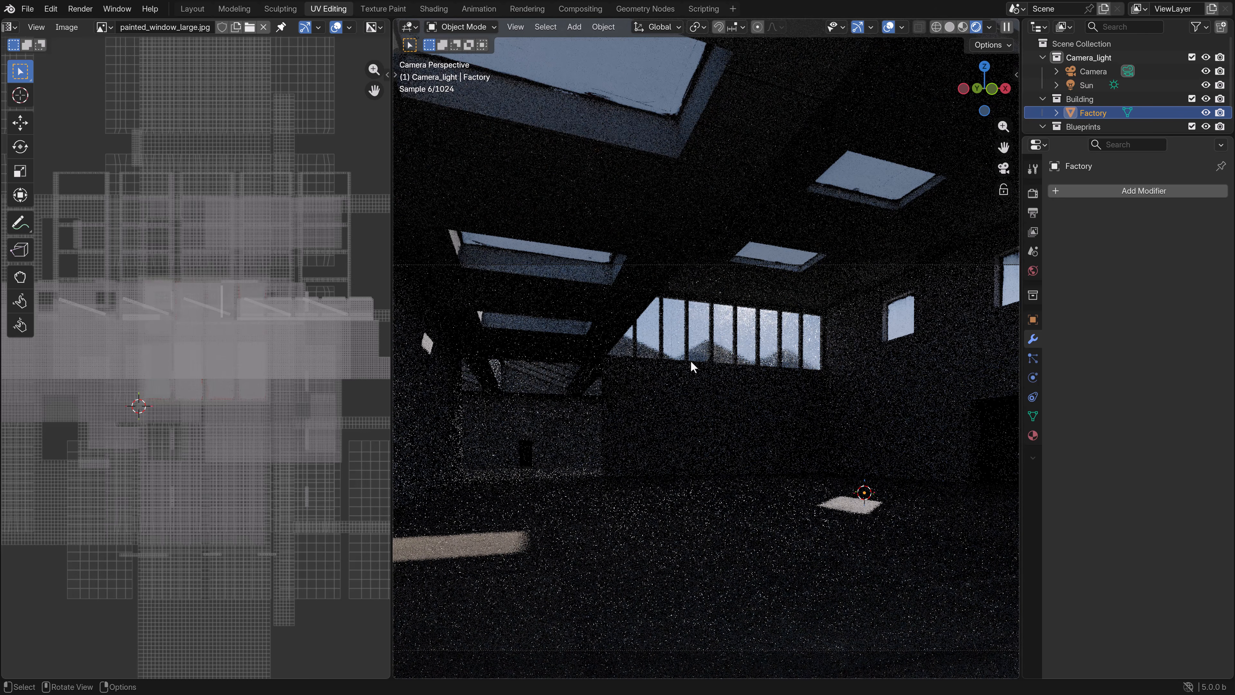
pyautogui.scroll(5, 706, 357)
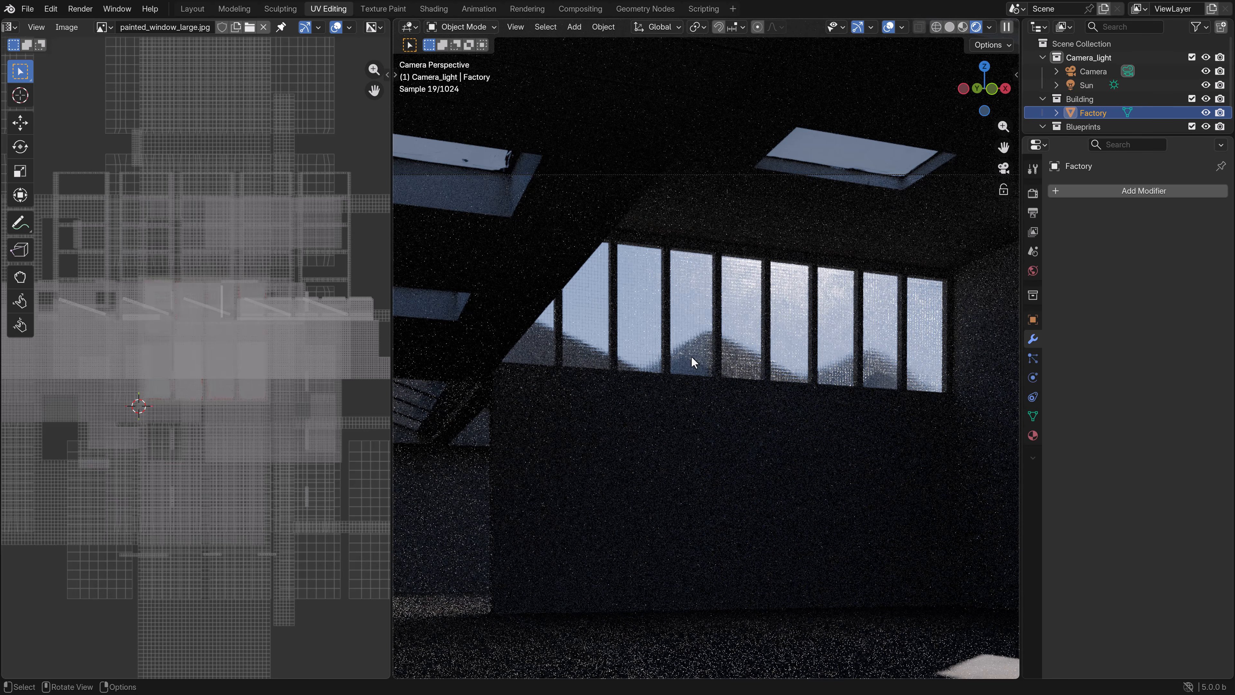
pyautogui.scroll(-6, 691, 361)
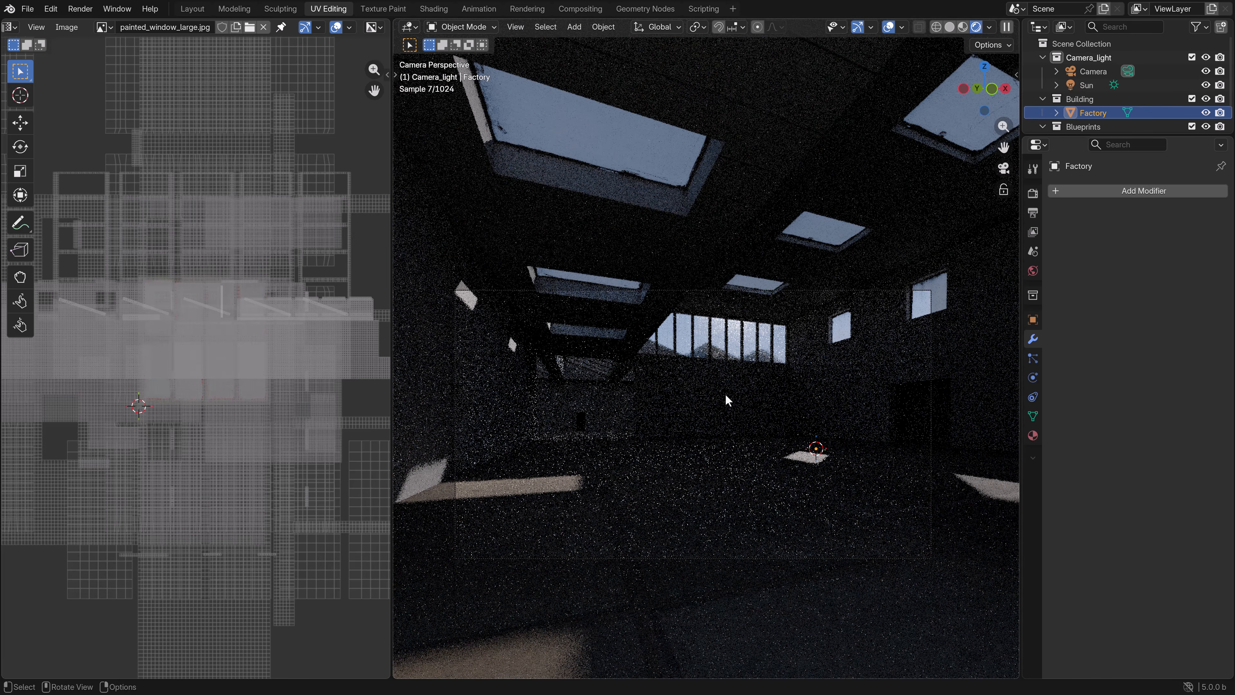
pyautogui.press('z')
pyautogui.click(736, 517)
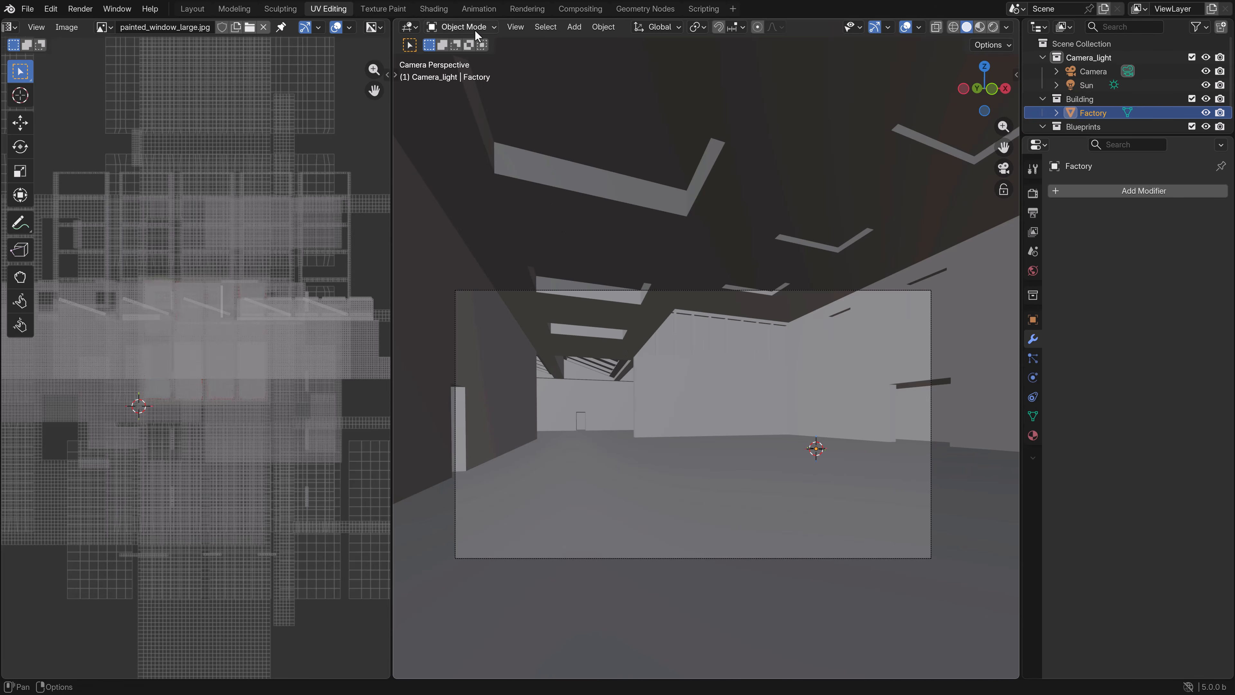
# Step: Return to the Protected_glass shader nodes and insert a Mix Shader between the Glass BSDF and the Material Output
pyautogui.click(428, 10)
pyautogui.scroll(-3, 508, 542)
pyautogui.moveTo(555, 528); pyautogui.dragTo(589, 520)
pyautogui.click(169, 403)
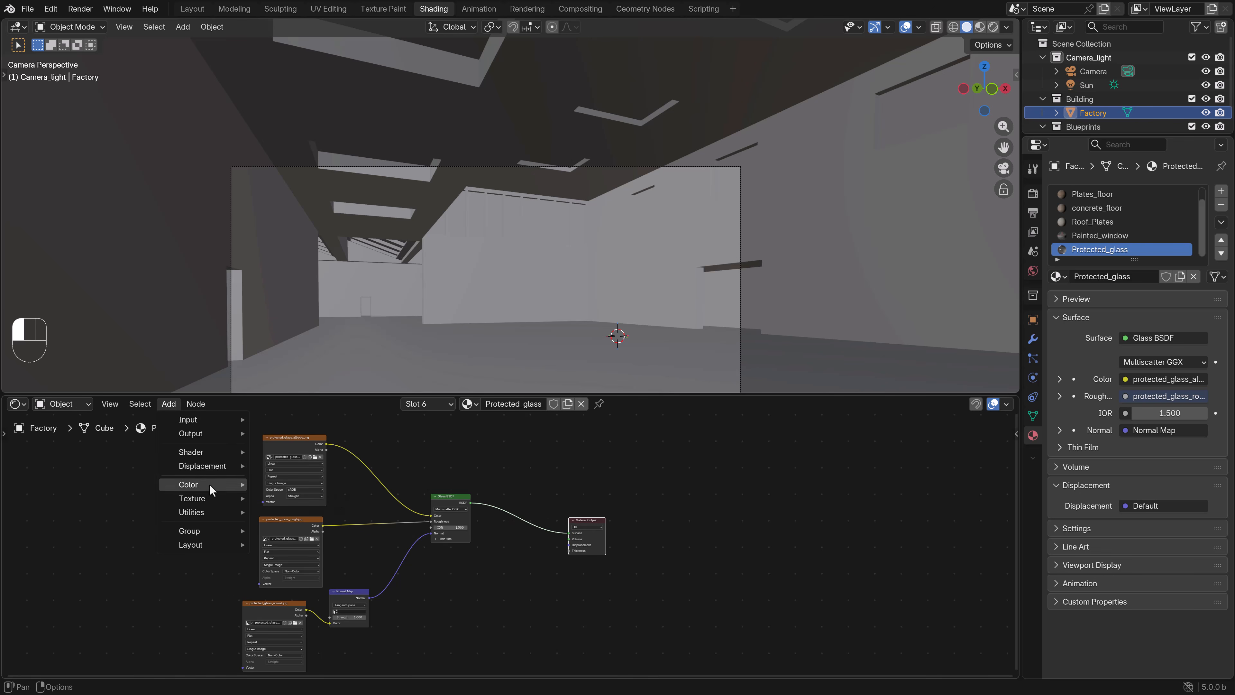
pyautogui.moveTo(203, 455)
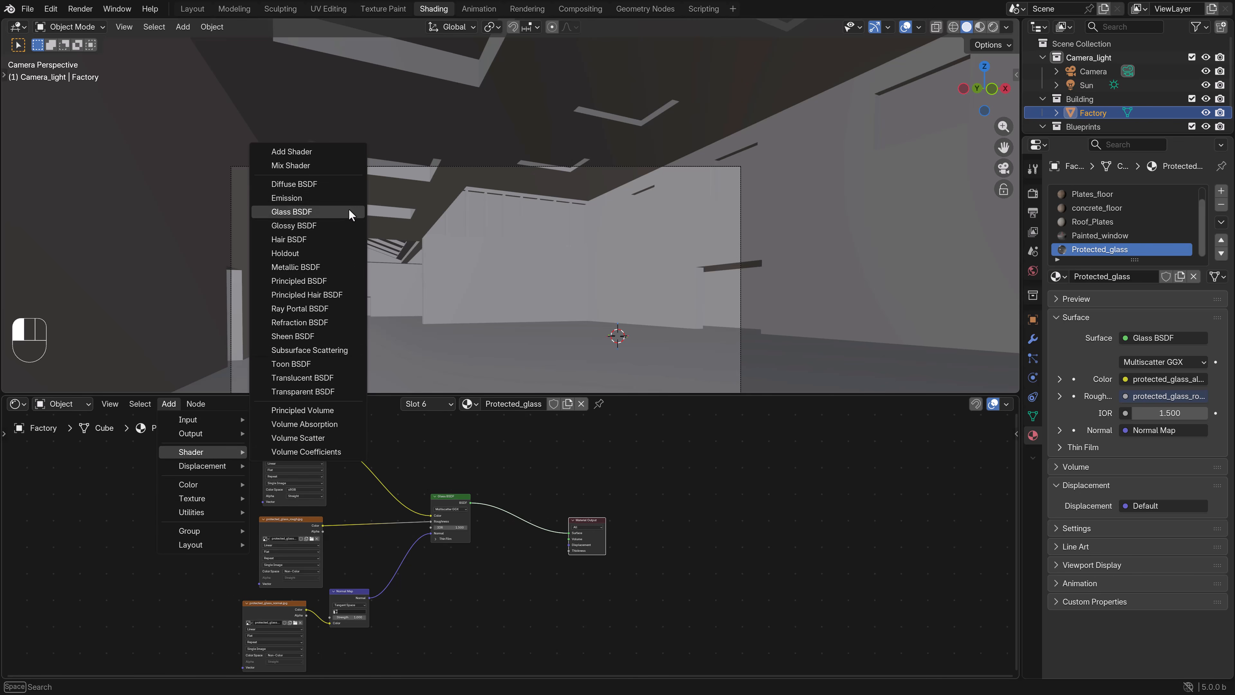
pyautogui.click(298, 166)
pyautogui.click(518, 519)
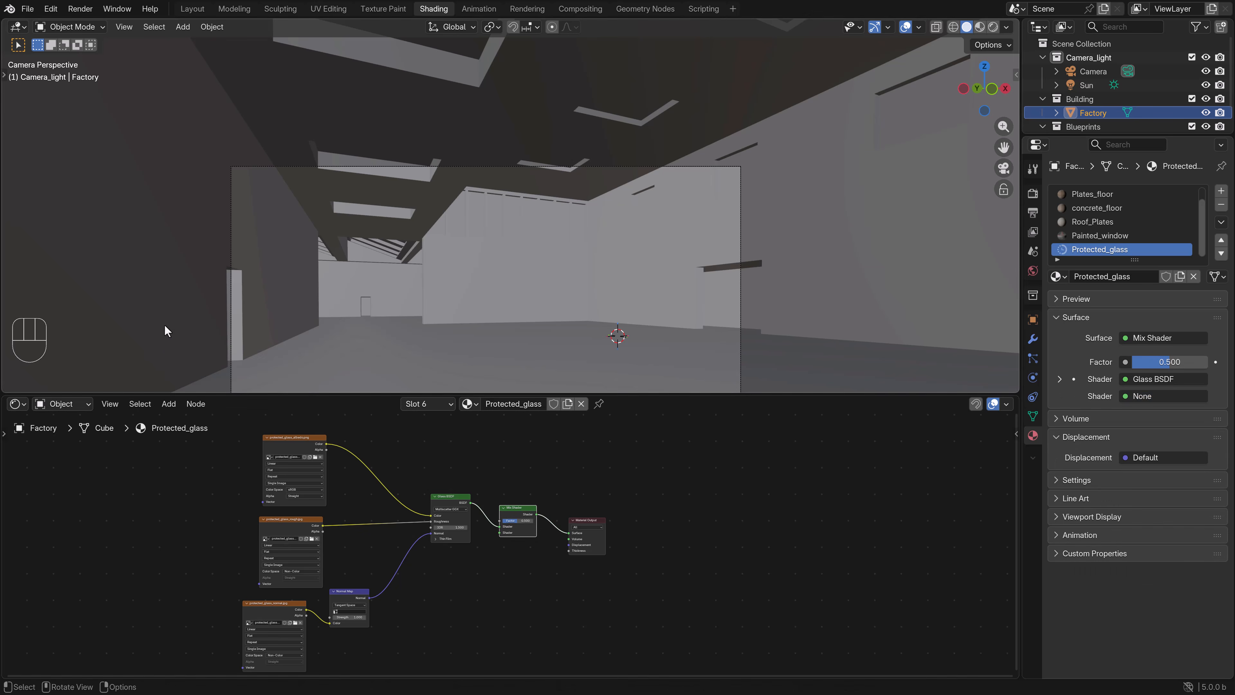
# Step: Add a Transparent BSDF below the Glass BSDF and connect it to the Mix Shader's second Shader input
pyautogui.click(167, 403)
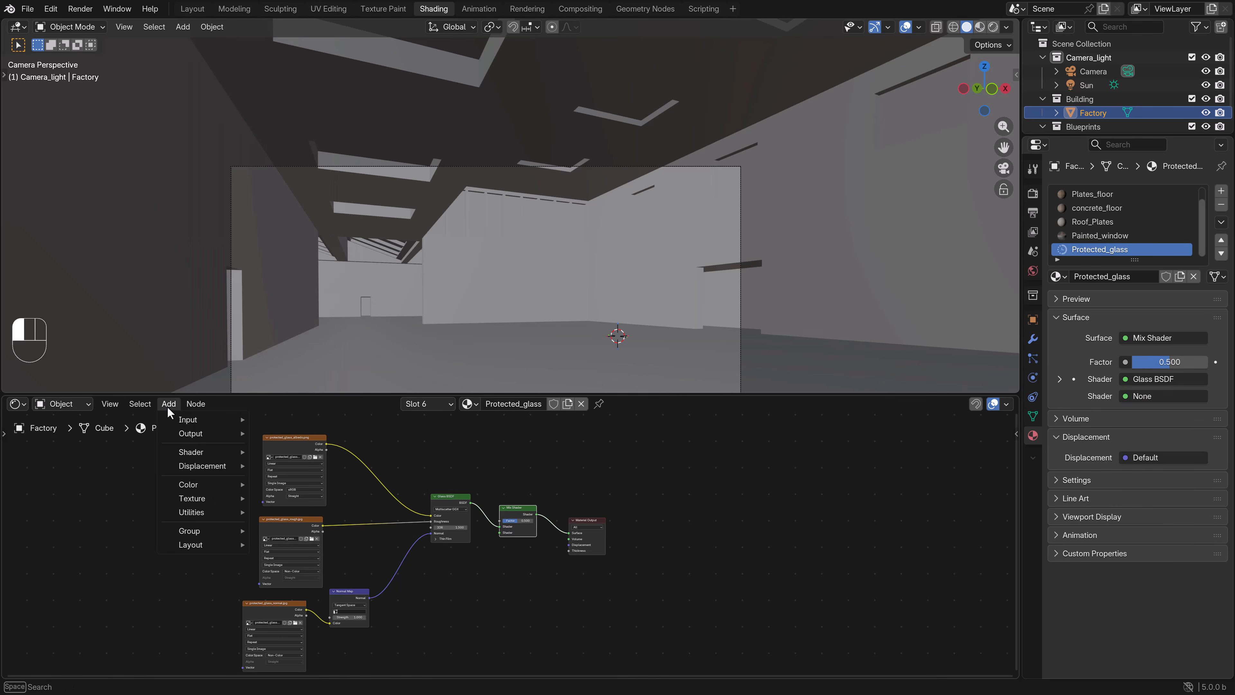
pyautogui.moveTo(204, 437)
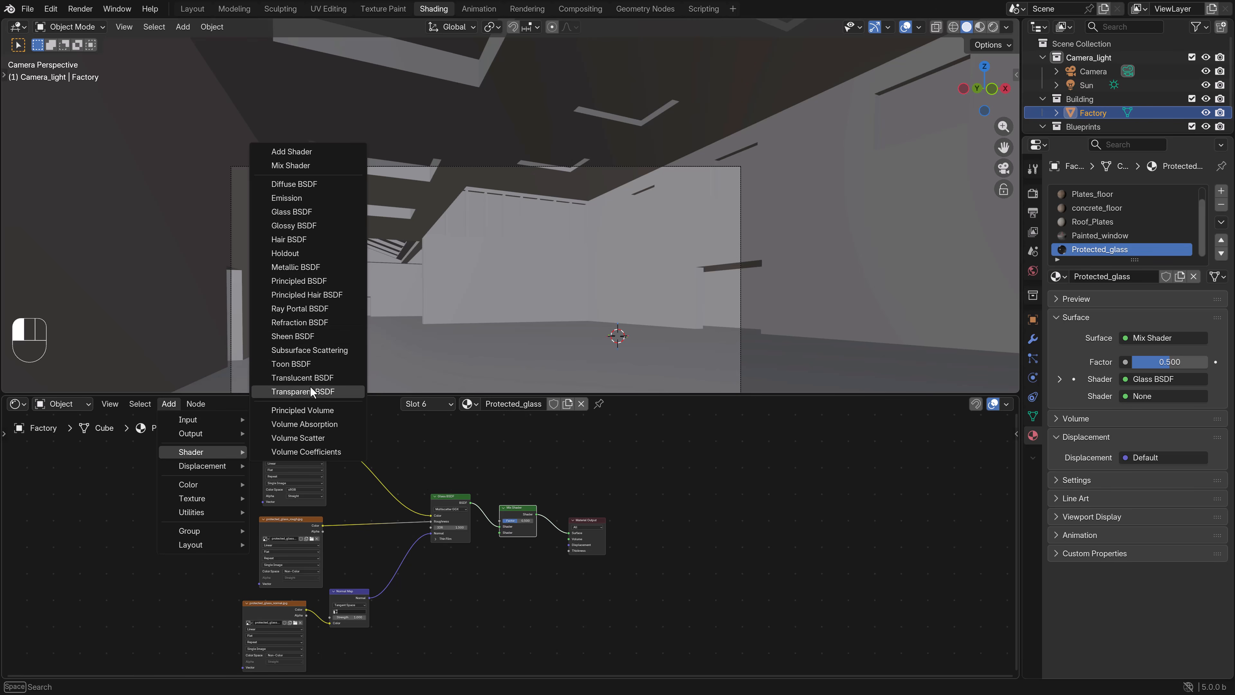
pyautogui.click(303, 392)
pyautogui.click(416, 599)
pyautogui.scroll(2, 474, 612)
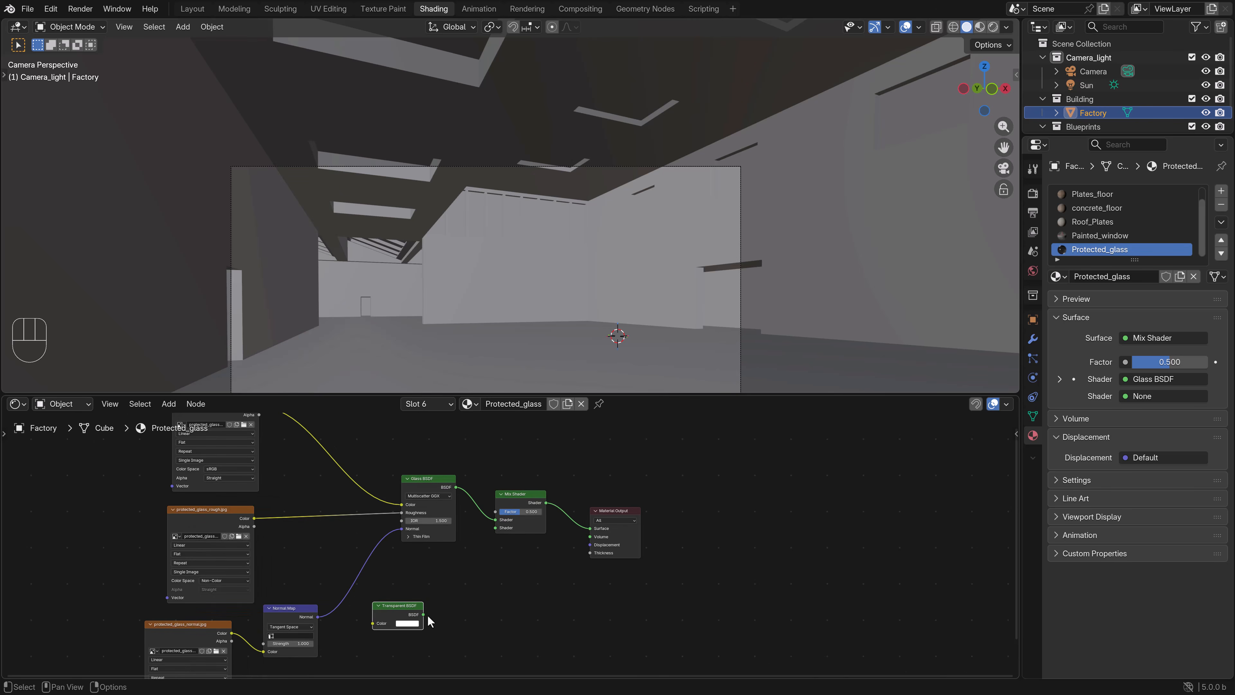
pyautogui.moveTo(423, 614); pyautogui.dragTo(495, 529)
pyautogui.scroll(-2, 508, 541)
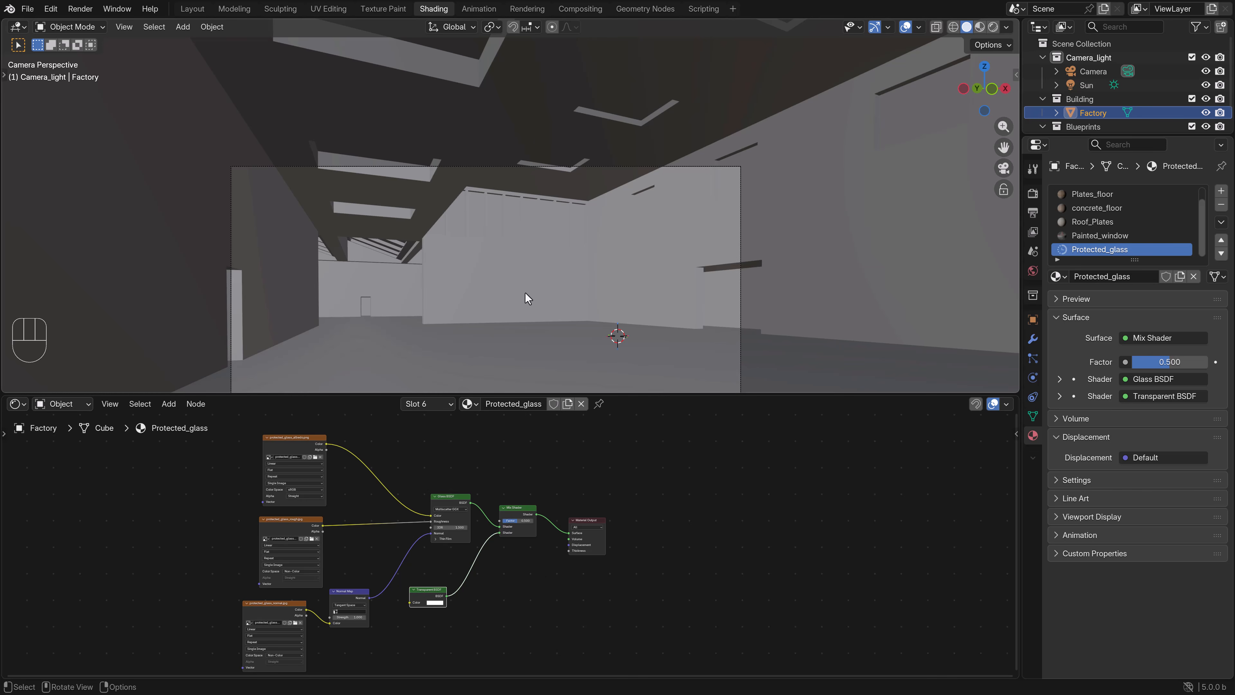
# Step: Check how light passes through the mixed glass in the Rendered camera view, then return to Solid shading
pyautogui.scroll(2, 535, 317)
pyautogui.press('z')
pyautogui.click(543, 228)
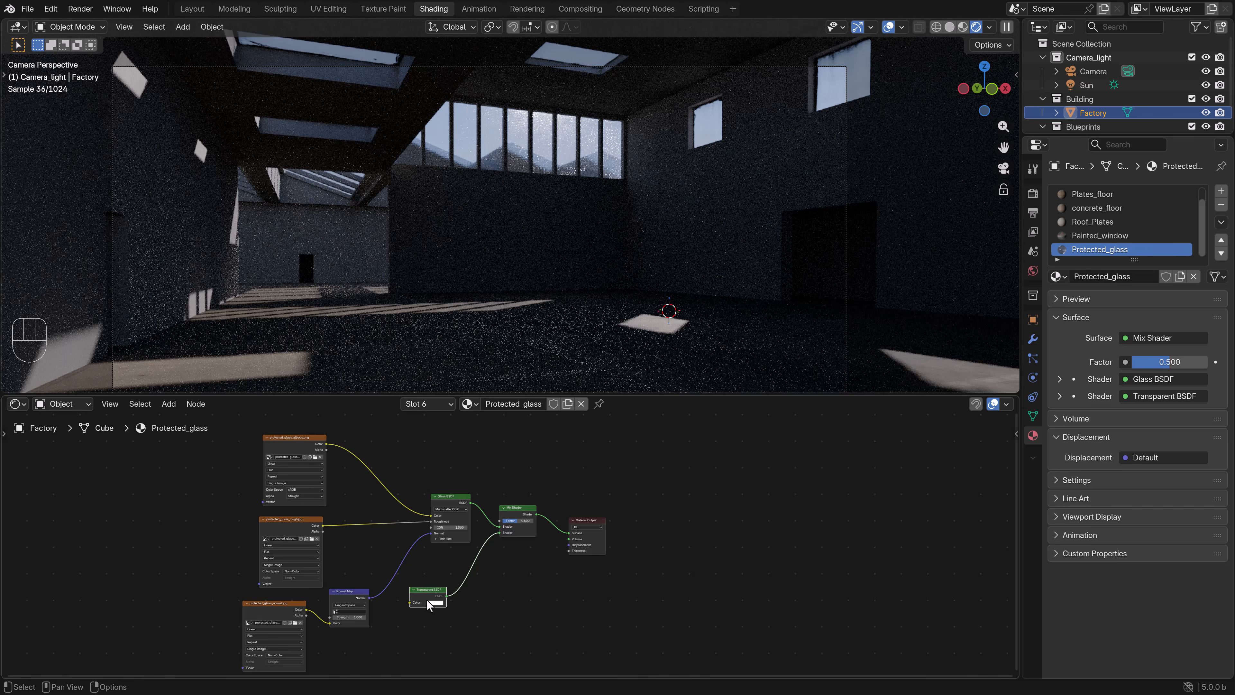
pyautogui.press('z')
pyautogui.click(612, 323)
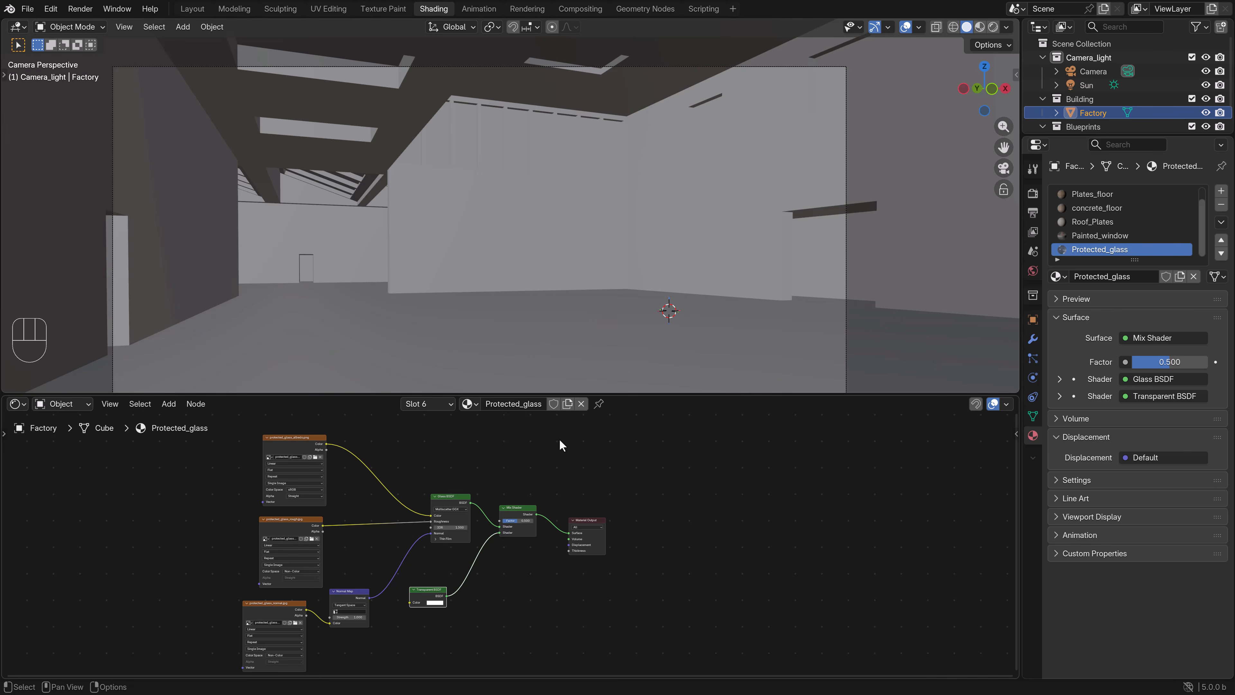
# Step: Add a Light Path node in the empty space above the Protected_glass shader nodes
pyautogui.moveTo(402, 481); pyautogui.dragTo(391, 554, button='middle')
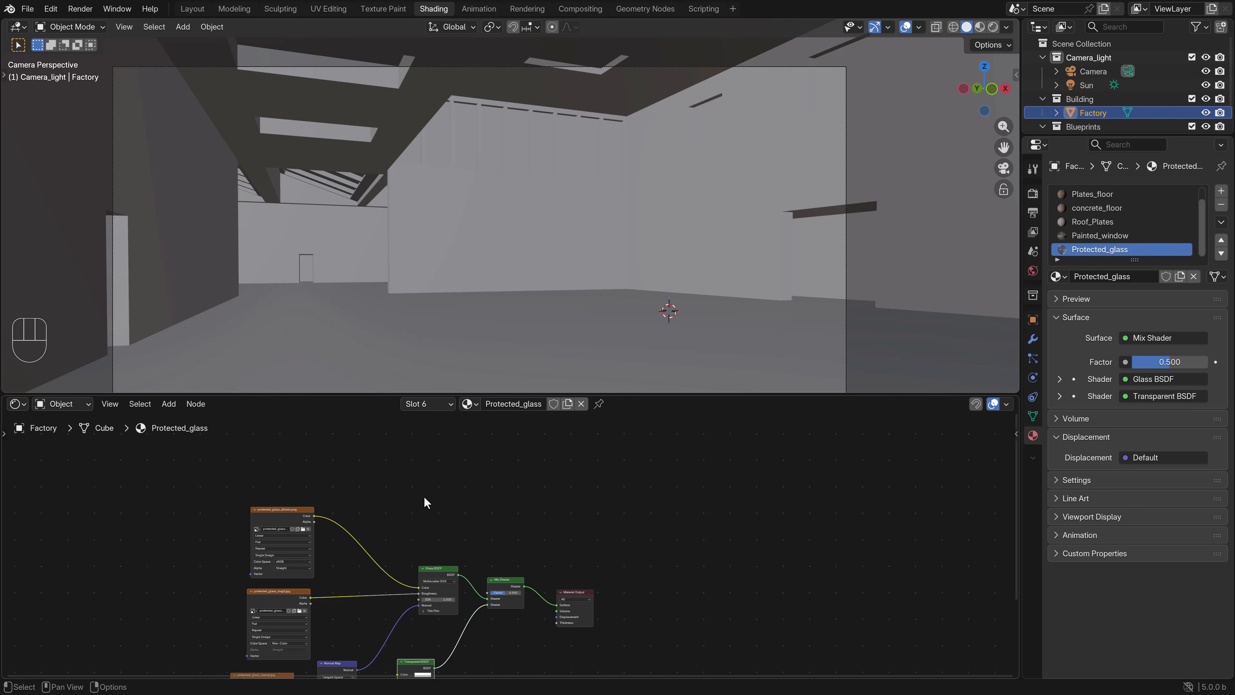
pyautogui.scroll(2, 423, 499)
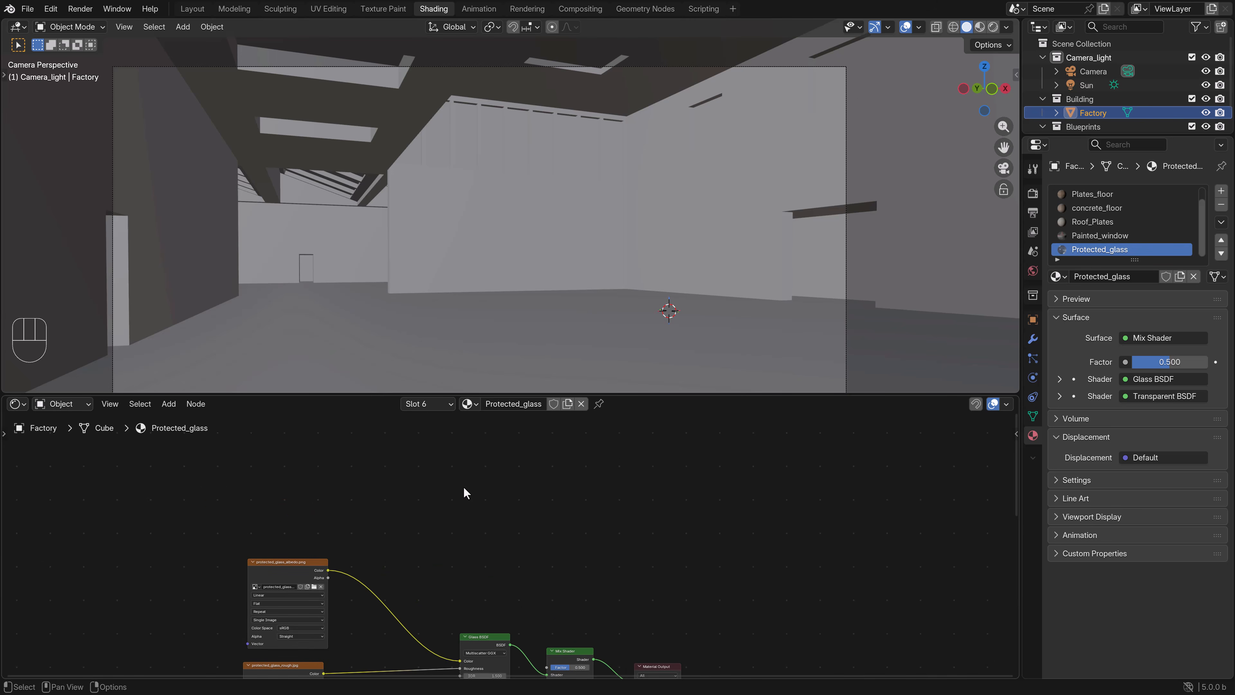
pyautogui.press('space')
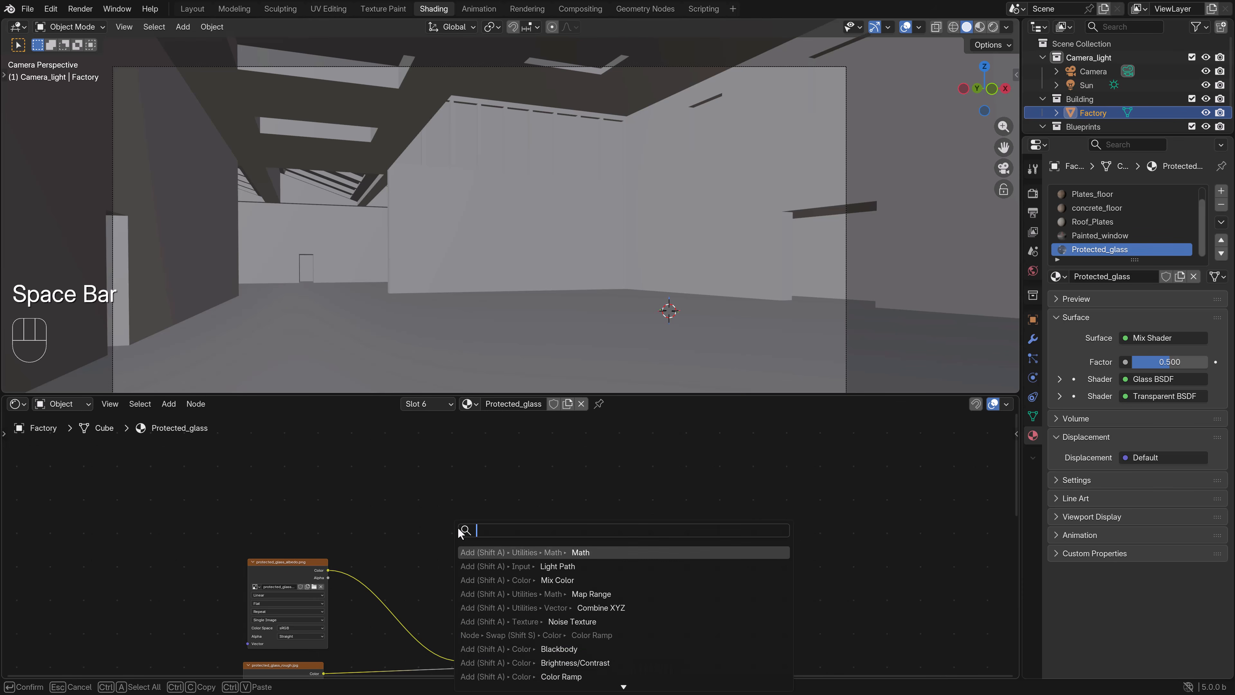
pyautogui.write('light')
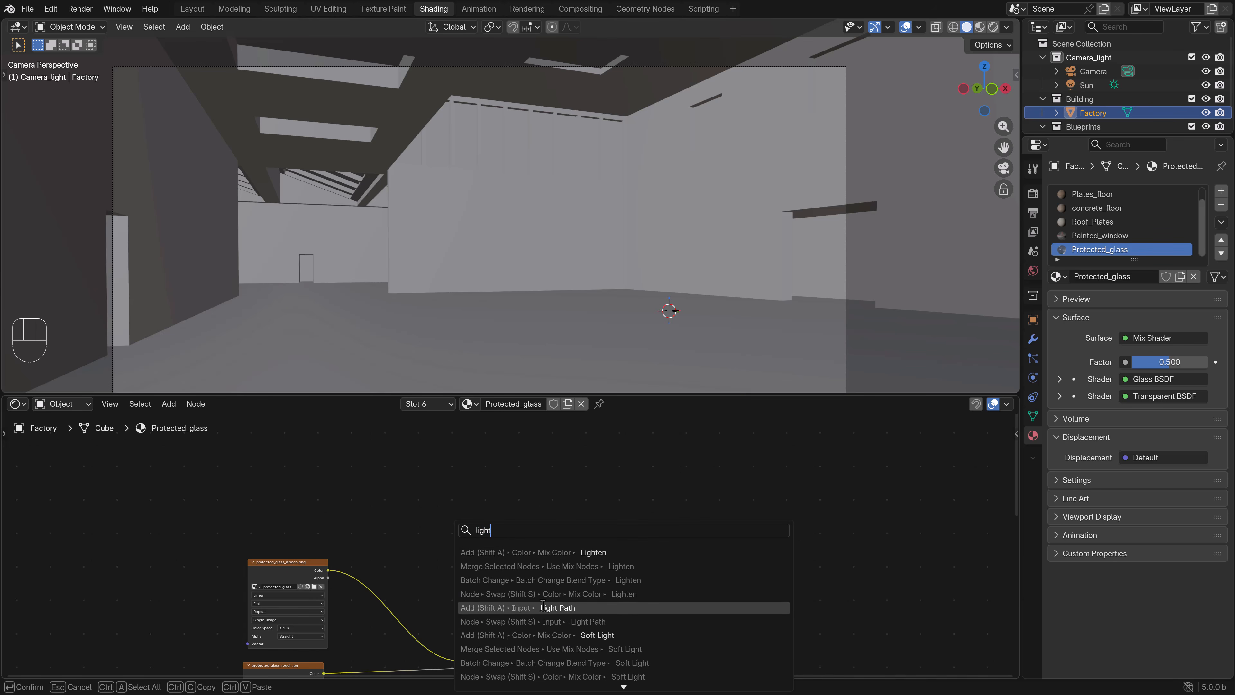
pyautogui.click(487, 608)
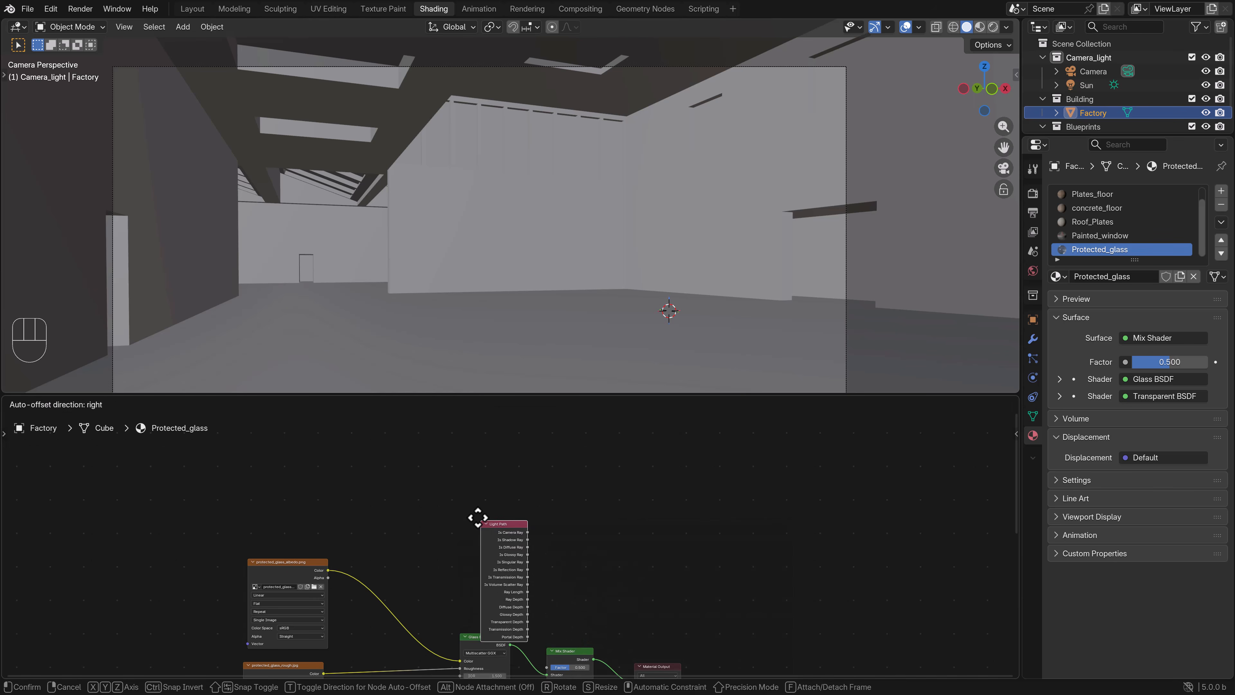
pyautogui.click(405, 450)
# Step: Add a Math node beside the Light Path node and set its operation to Maximum
pyautogui.press('space')
pyautogui.write('math')
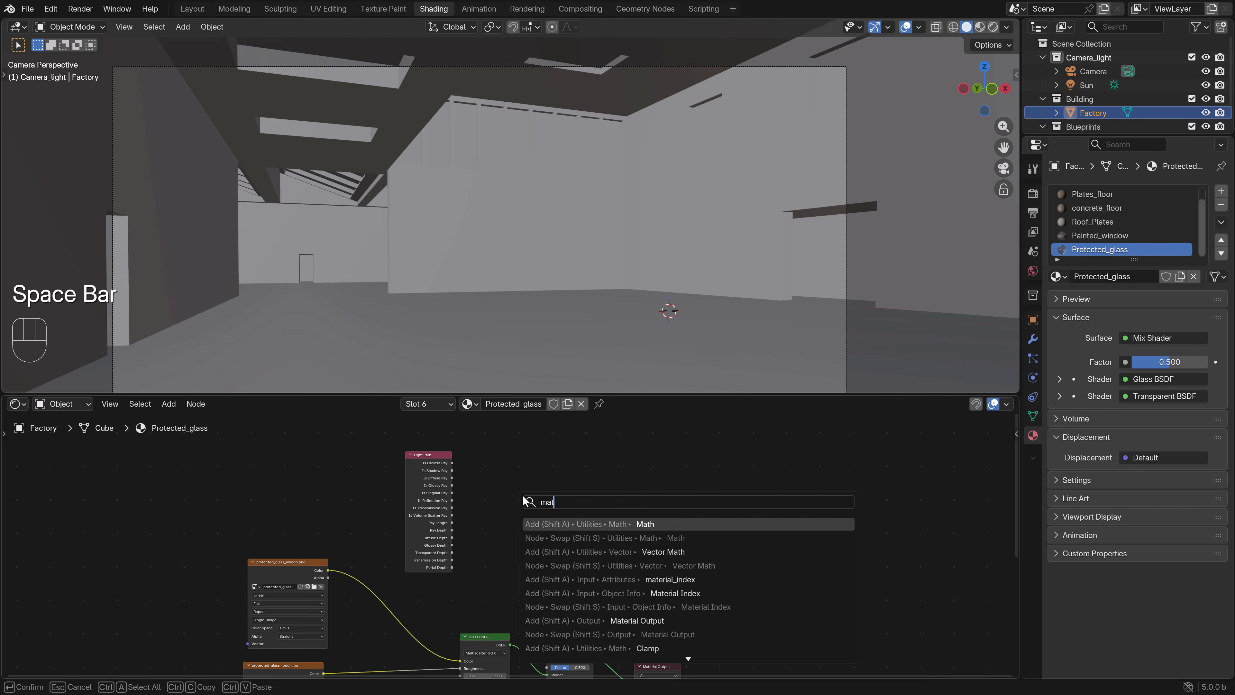
pyautogui.click(598, 523)
pyautogui.click(598, 518)
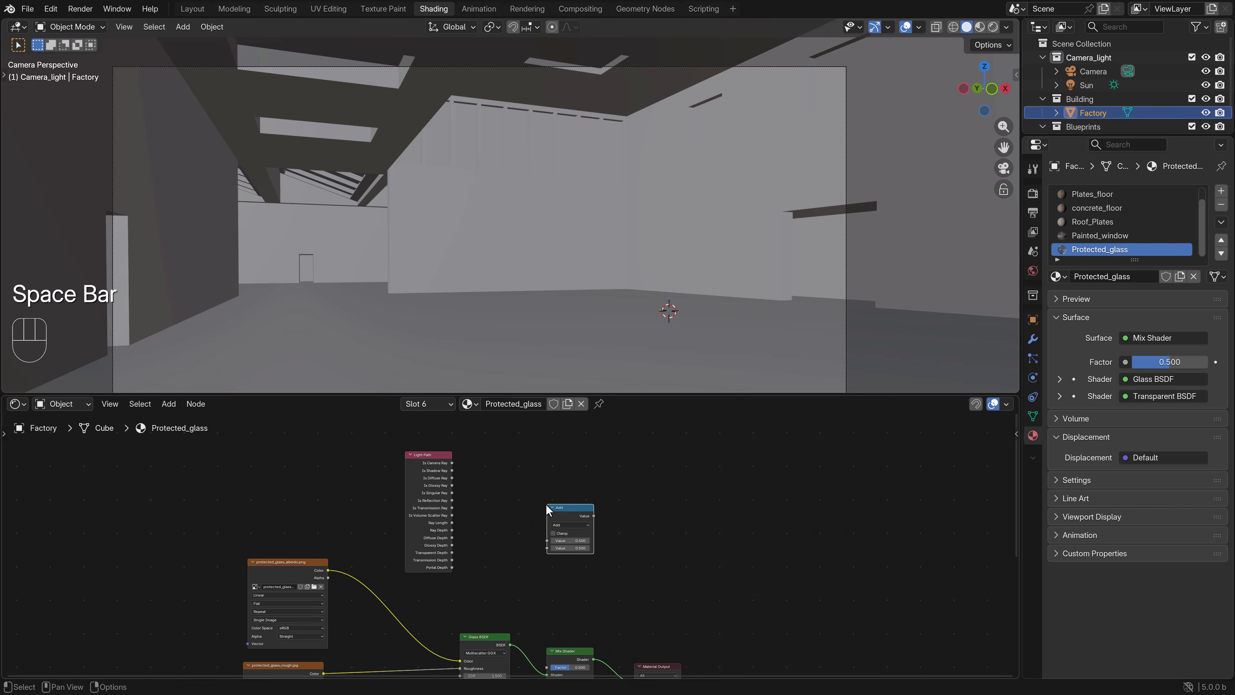
pyautogui.scroll(2, 603, 515)
pyautogui.click(596, 517)
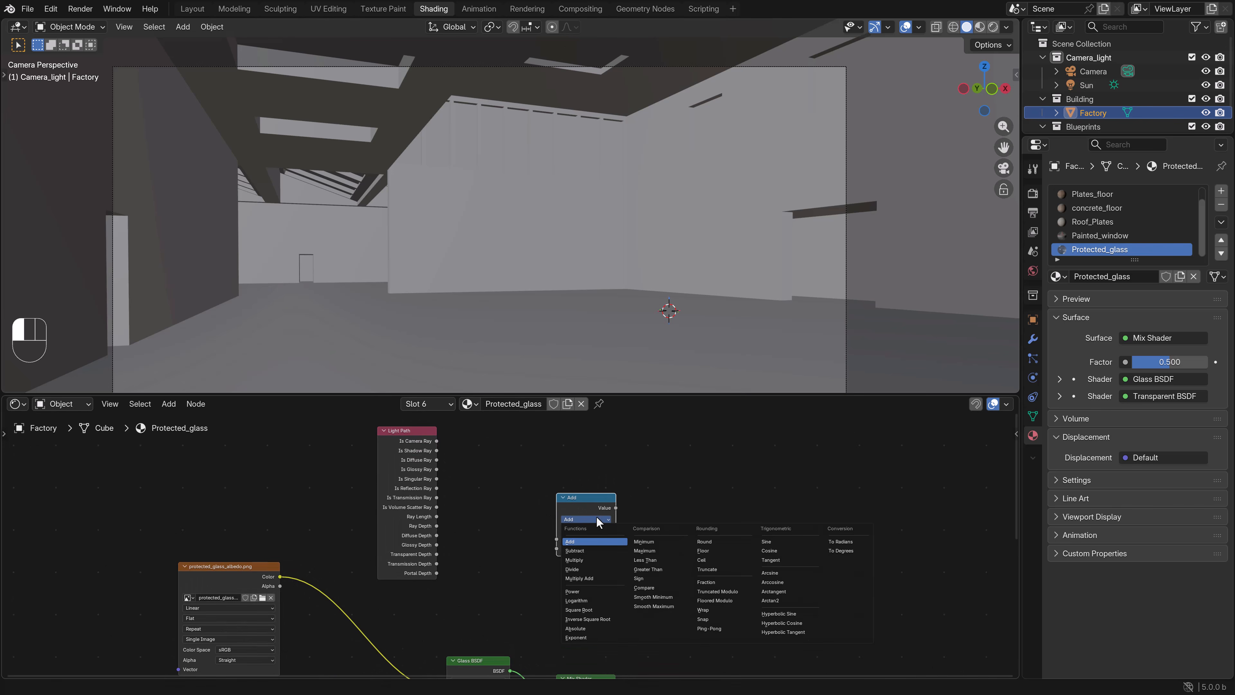
pyautogui.click(658, 552)
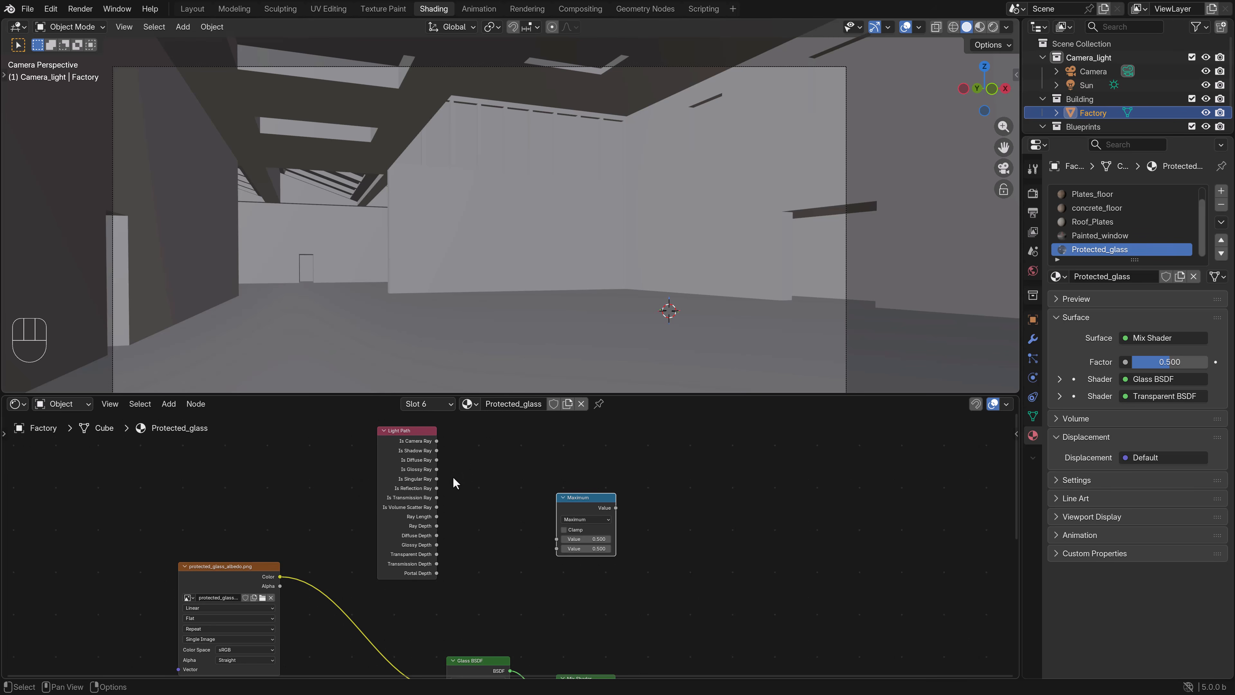
# Step: Connect Is Shadow Ray and Is Reflection Ray to the Maximum node's two values, and its output to the Mix Shader's Factor
pyautogui.moveTo(437, 450); pyautogui.dragTo(557, 539)
pyautogui.moveTo(437, 489); pyautogui.dragTo(557, 548)
pyautogui.scroll(-3, 708, 610)
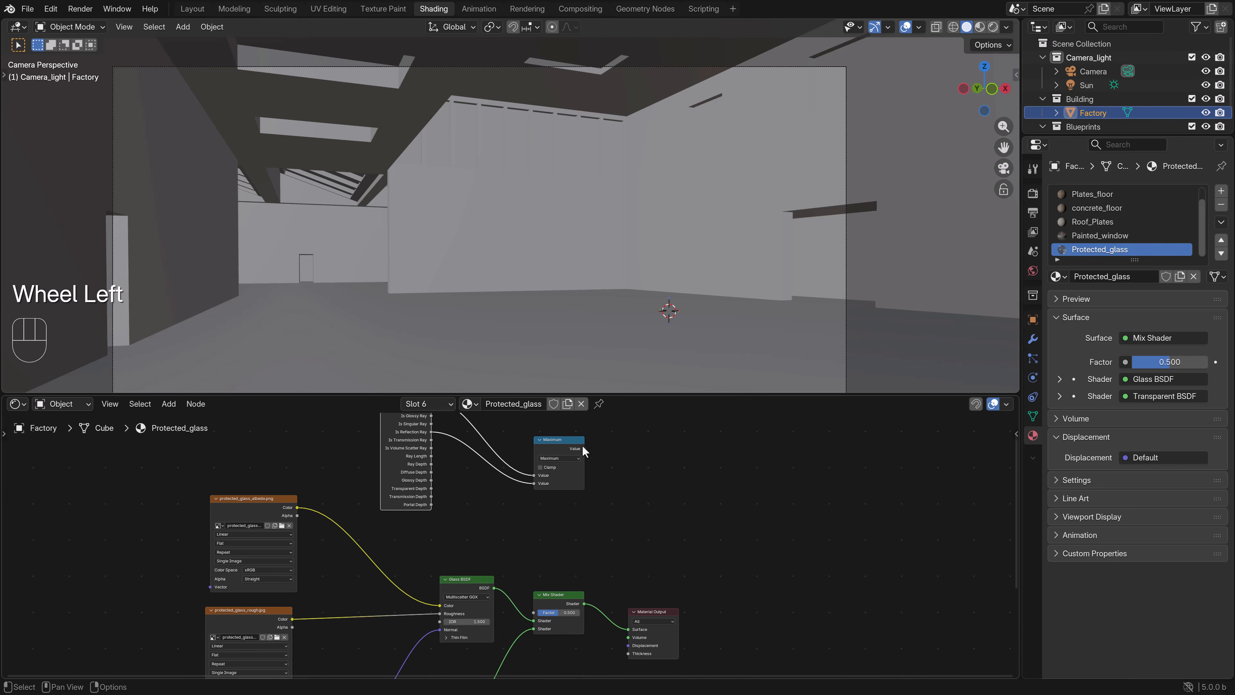
pyautogui.moveTo(584, 448); pyautogui.dragTo(533, 612)
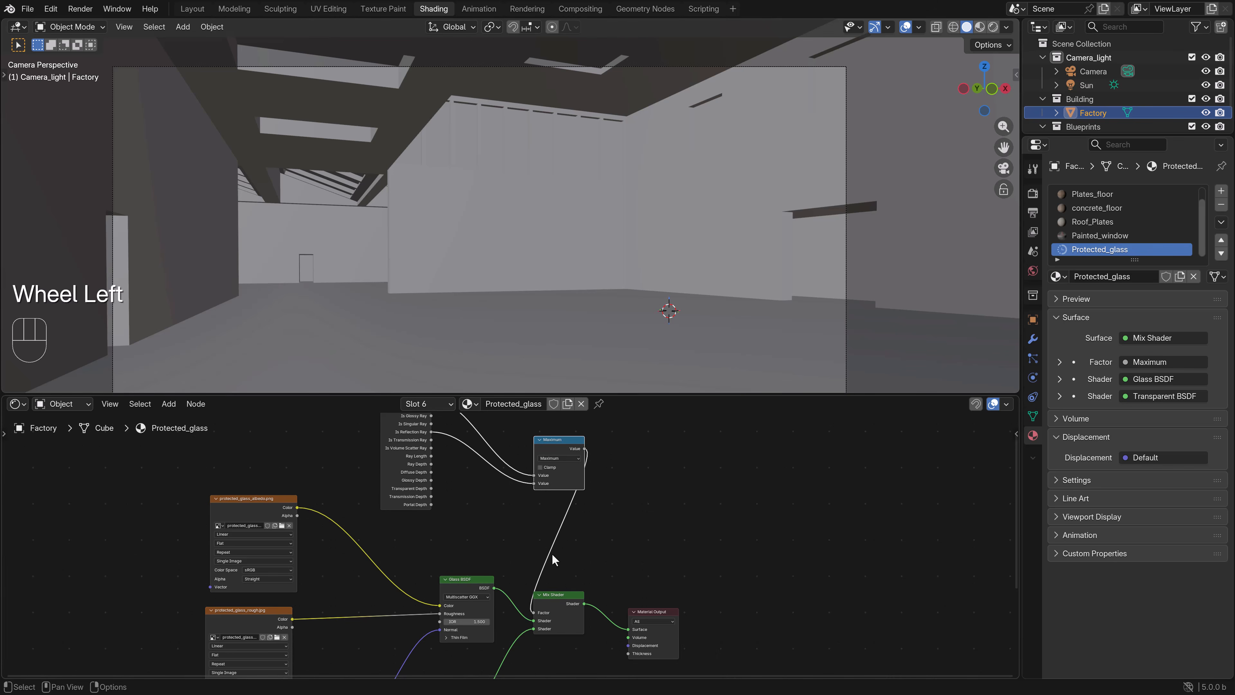
# Step: Check the light coming through the glass in the Rendered camera view, then return to Solid shading
pyautogui.press('z')
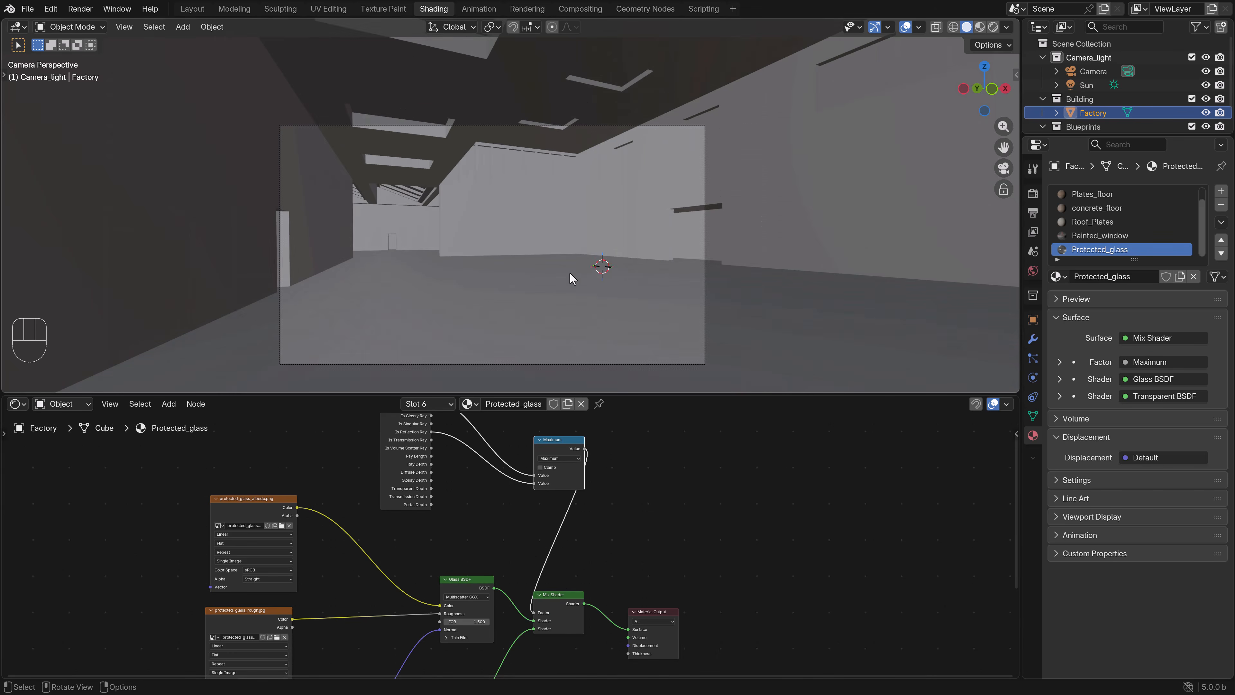
pyautogui.click(570, 218)
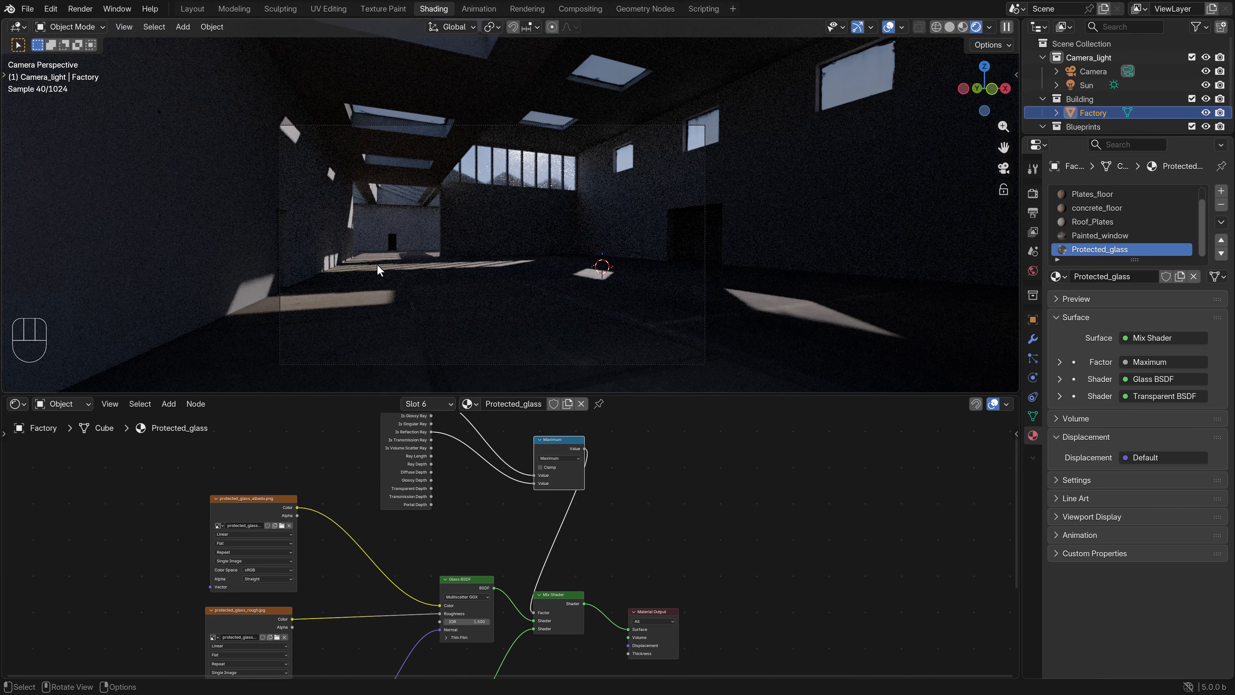
pyautogui.press('z')
pyautogui.click(582, 280)
# Step: Rotate the Sun light in the top view and again from a low side view to redirect its rays through the windows
pyautogui.press('KP_7')
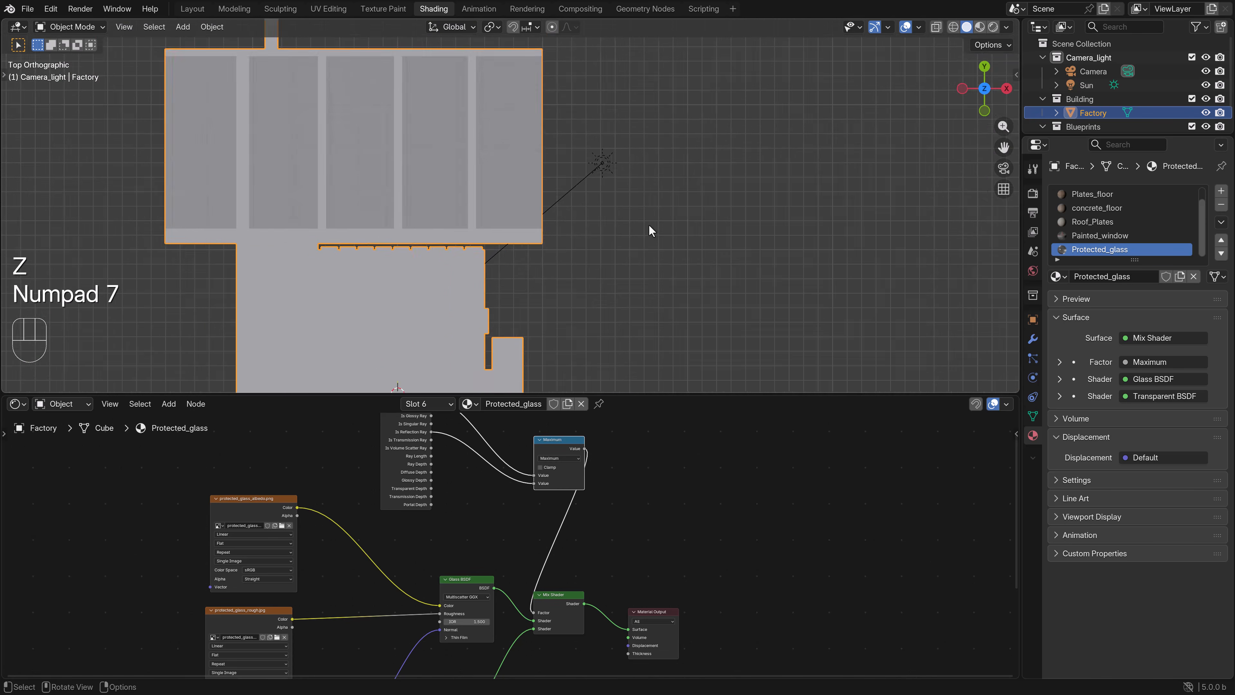
pyautogui.scroll(-2, 555, 195)
pyautogui.click(571, 178)
pyautogui.press('r')
pyautogui.click(486, 272)
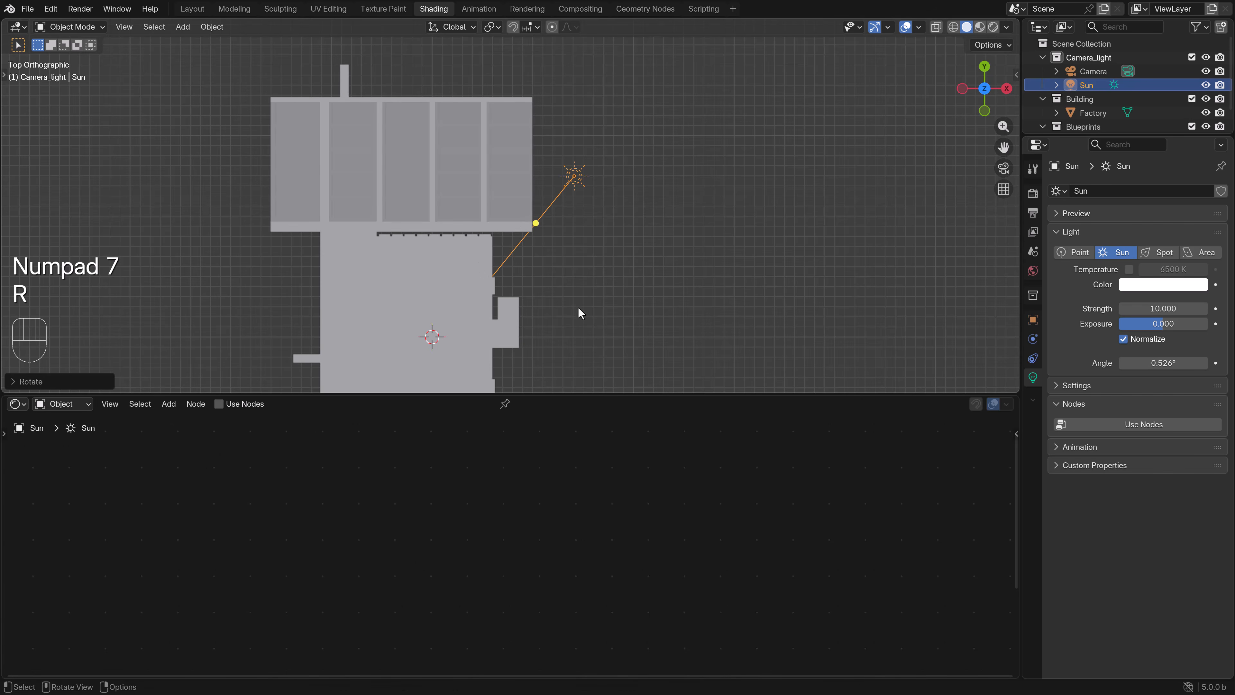
pyautogui.moveTo(579, 306); pyautogui.dragTo(492, 175, button='middle')
pyautogui.press('r')
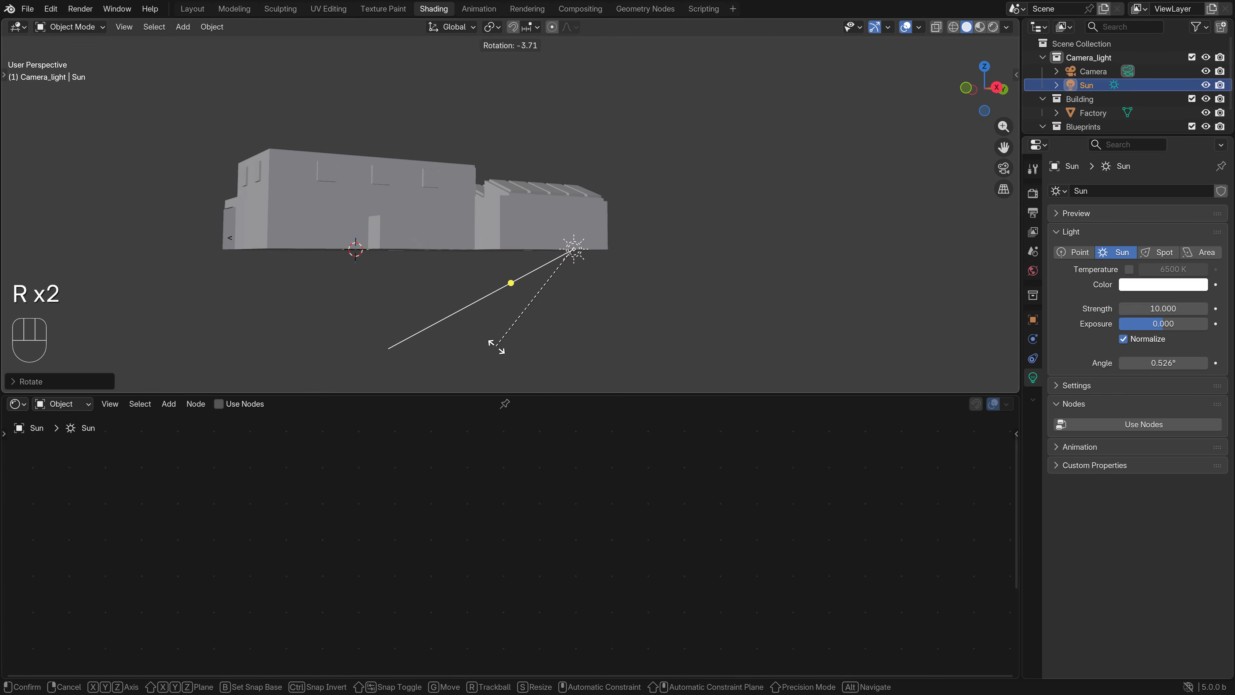
pyautogui.click(491, 342)
# Step: Display the interior through the camera in Rendered shading to check the new sunlight direction
pyautogui.press('KP_0')
pyautogui.press('z')
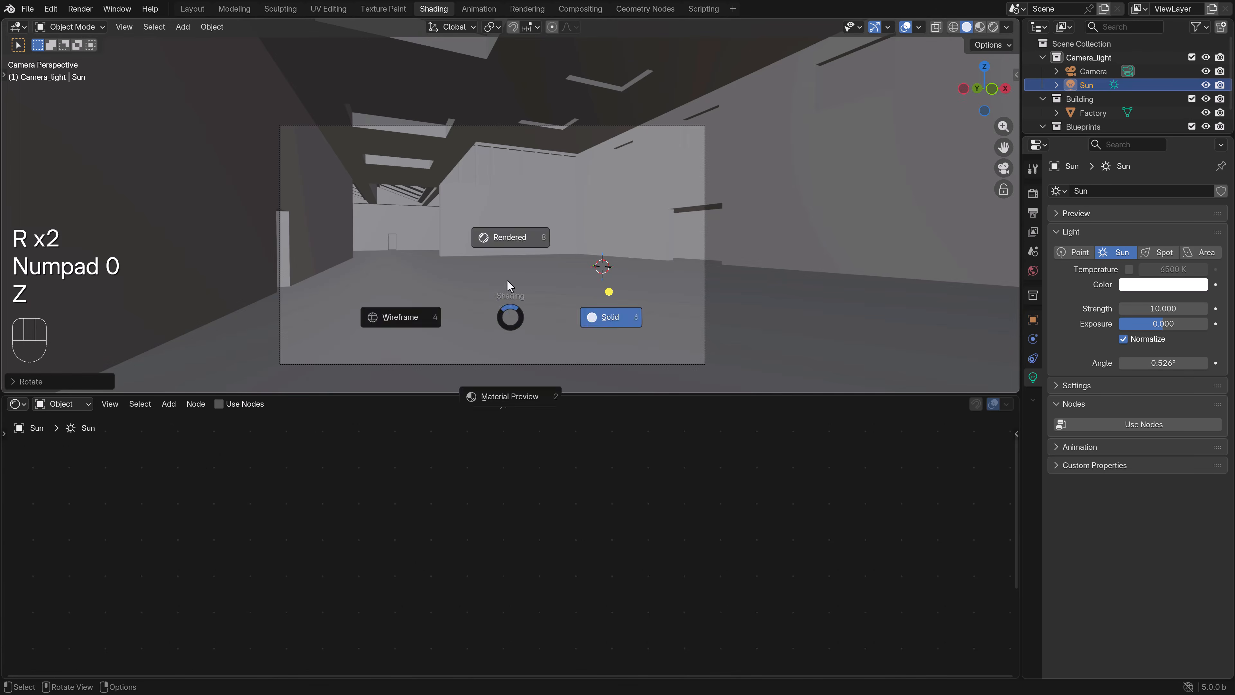
pyautogui.click(506, 269)
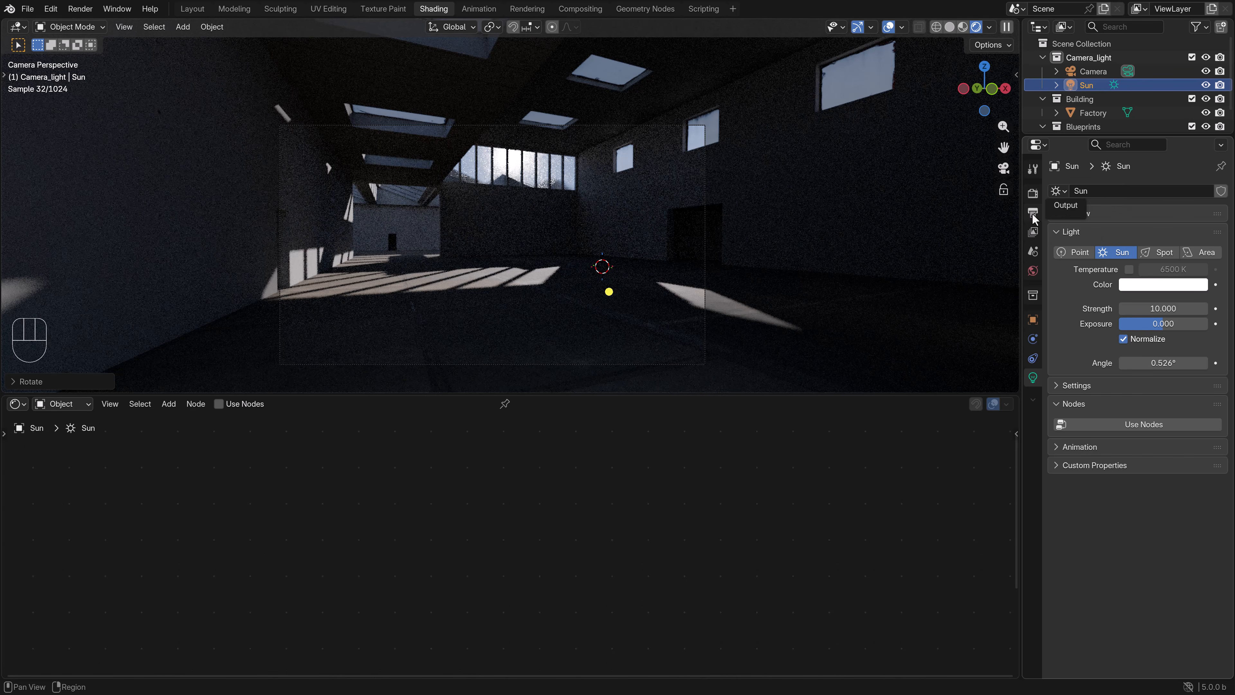
# Step: Enable denoising for the viewport in the Cycles render sampling settings
pyautogui.click(1033, 271)
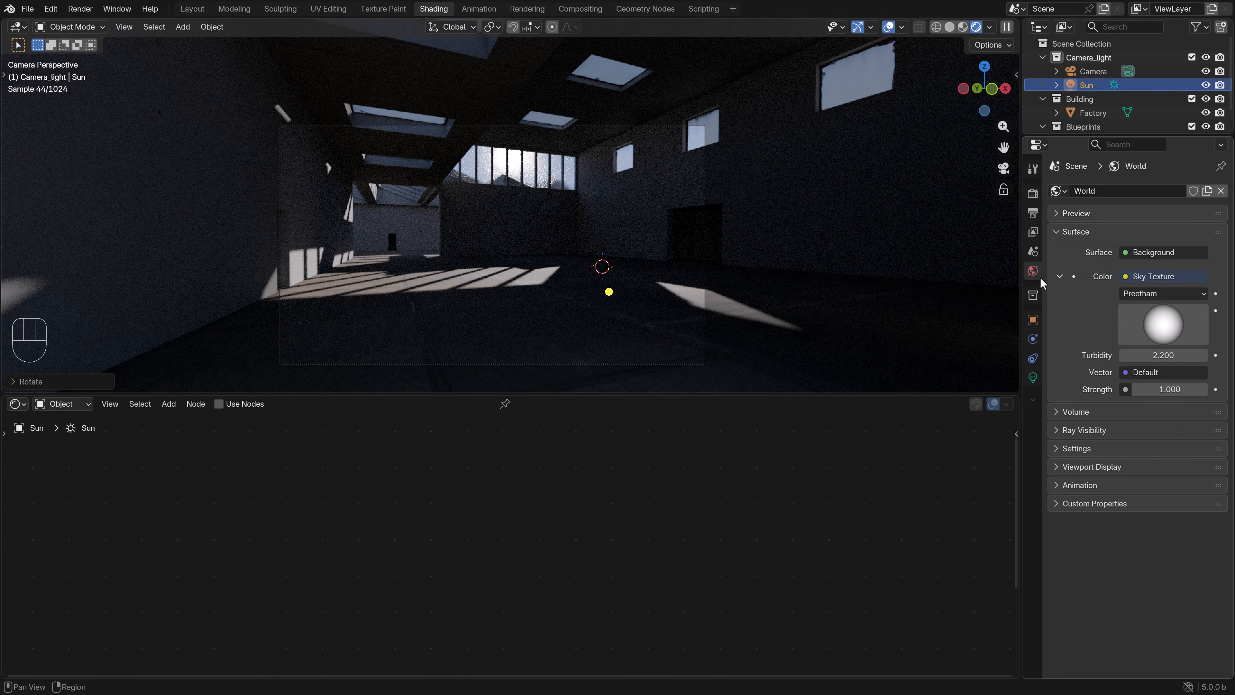
pyautogui.click(1033, 193)
pyautogui.click(1092, 338)
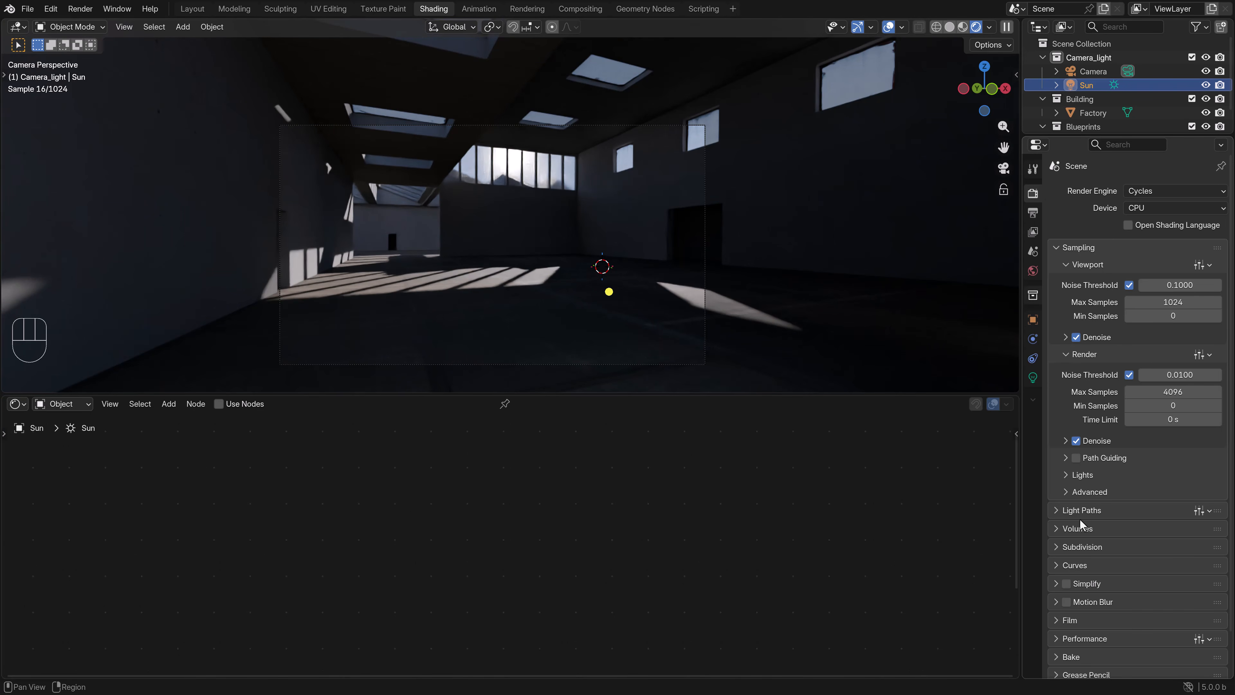
# Step: In Color Management, set the look to Base Contrast and raise the exposure to about 1.569
pyautogui.scroll(-3, 1080, 521)
pyautogui.click(1057, 667)
pyautogui.scroll(-6, 1120, 621)
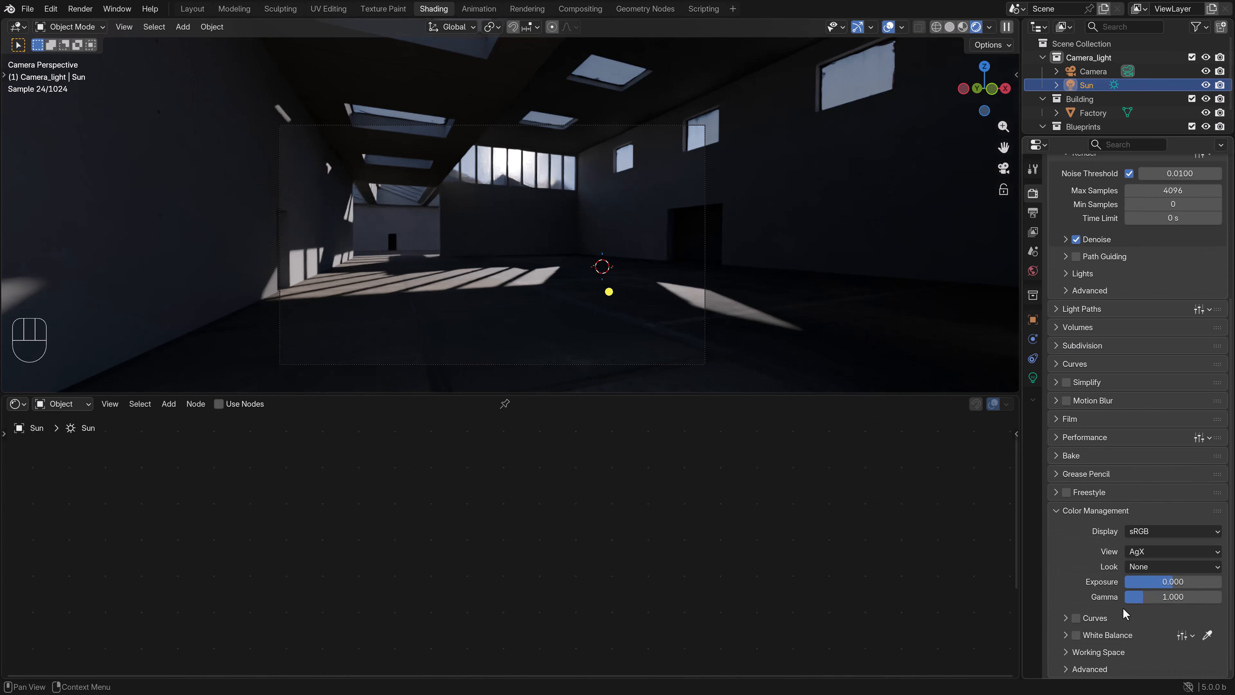
pyautogui.click(1146, 568)
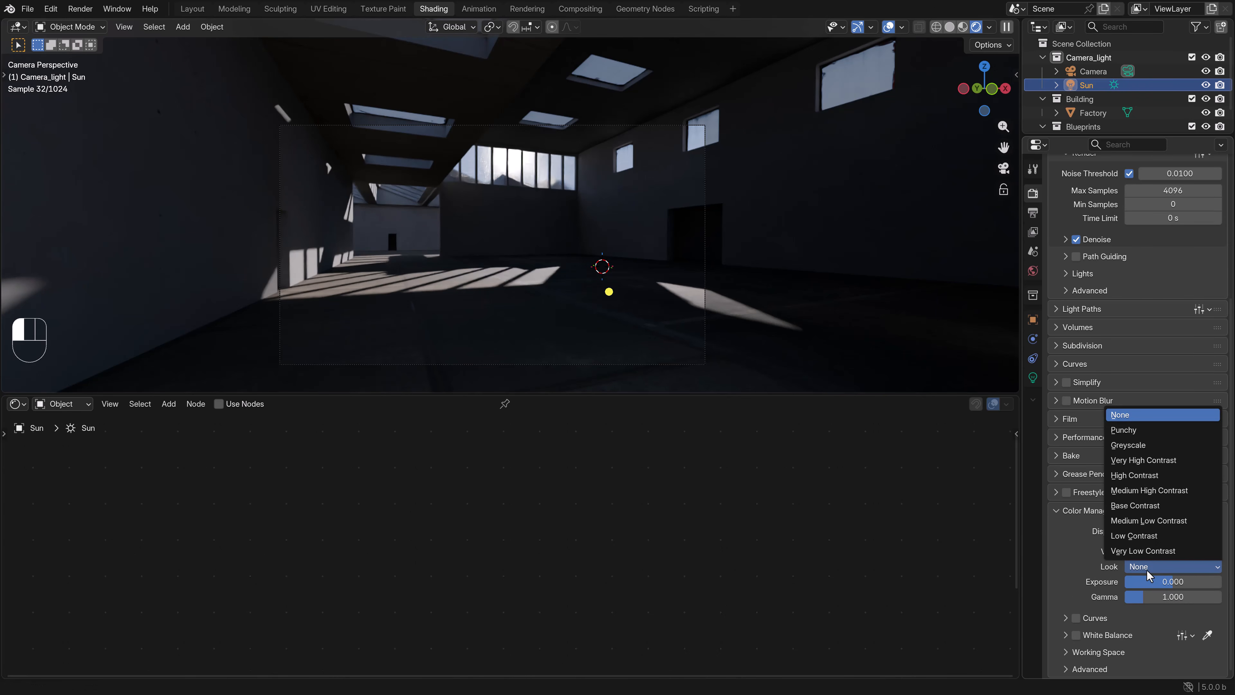
pyautogui.click(1143, 506)
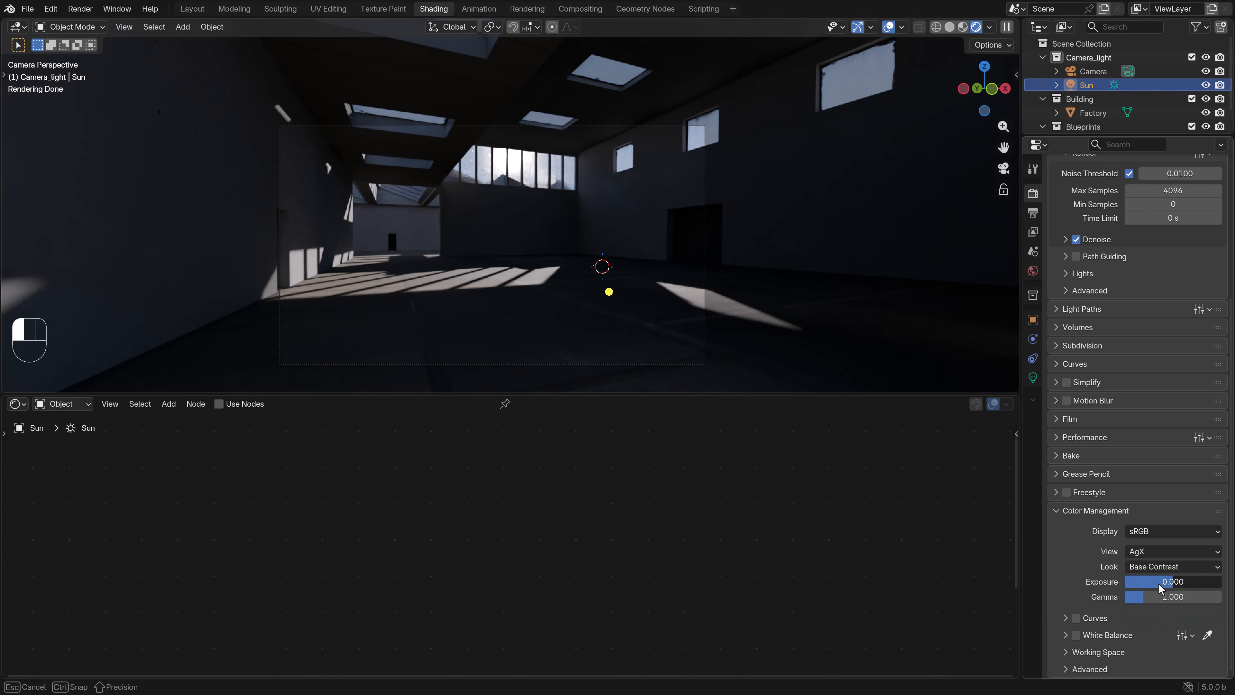
pyautogui.moveTo(1158, 582); pyautogui.dragTo(1176, 583)
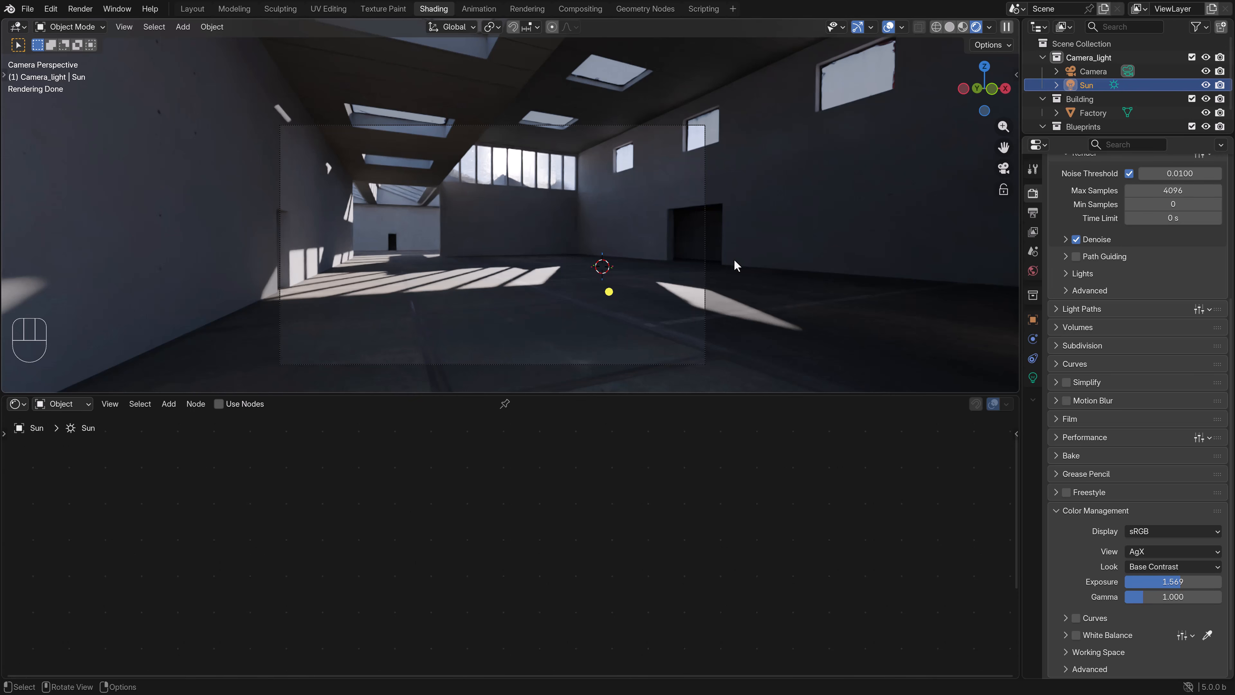
pyautogui.scroll(1, 704, 304)
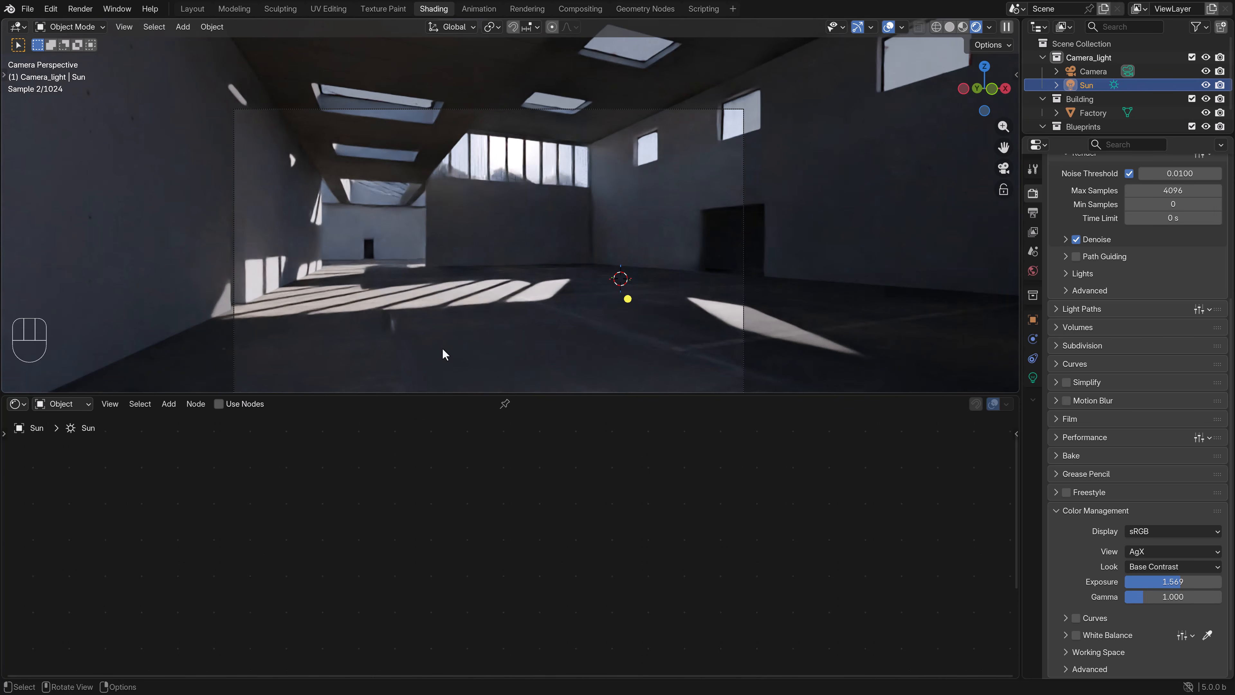